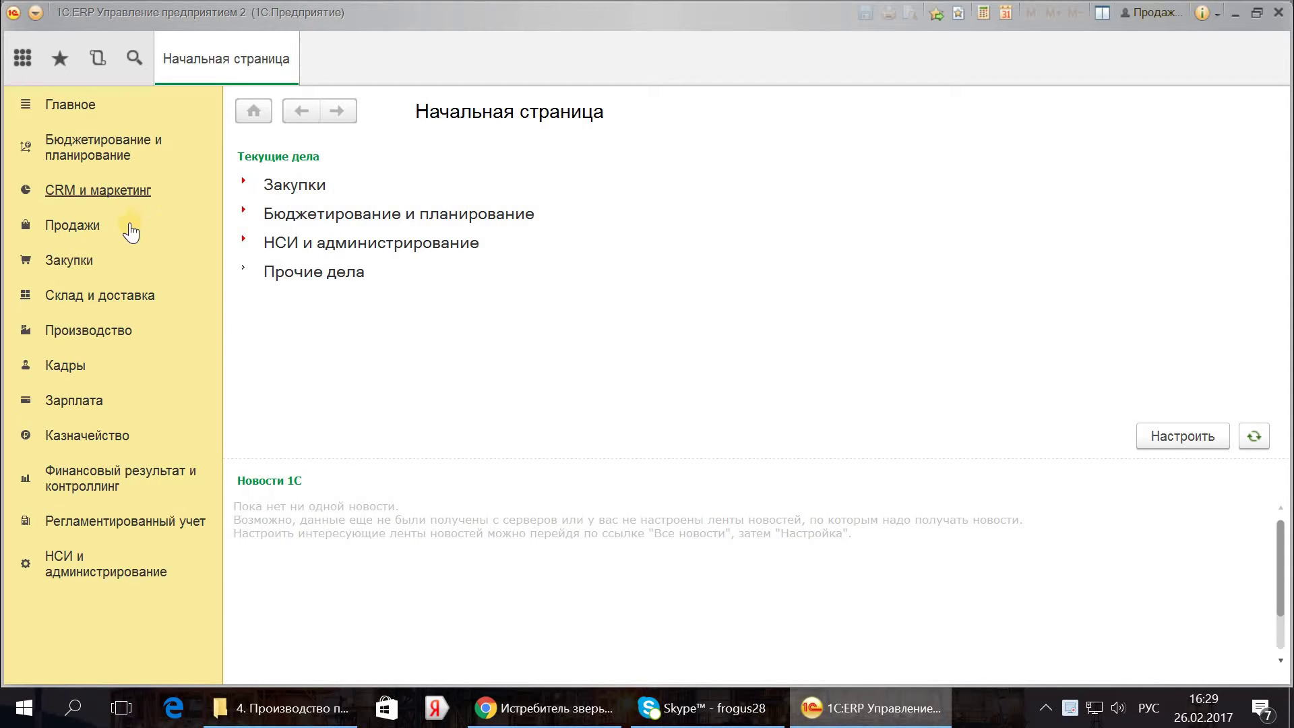
Step: Open the production resource specifications (Ресурсные спецификации) and start a new specification
left_click(116, 331)
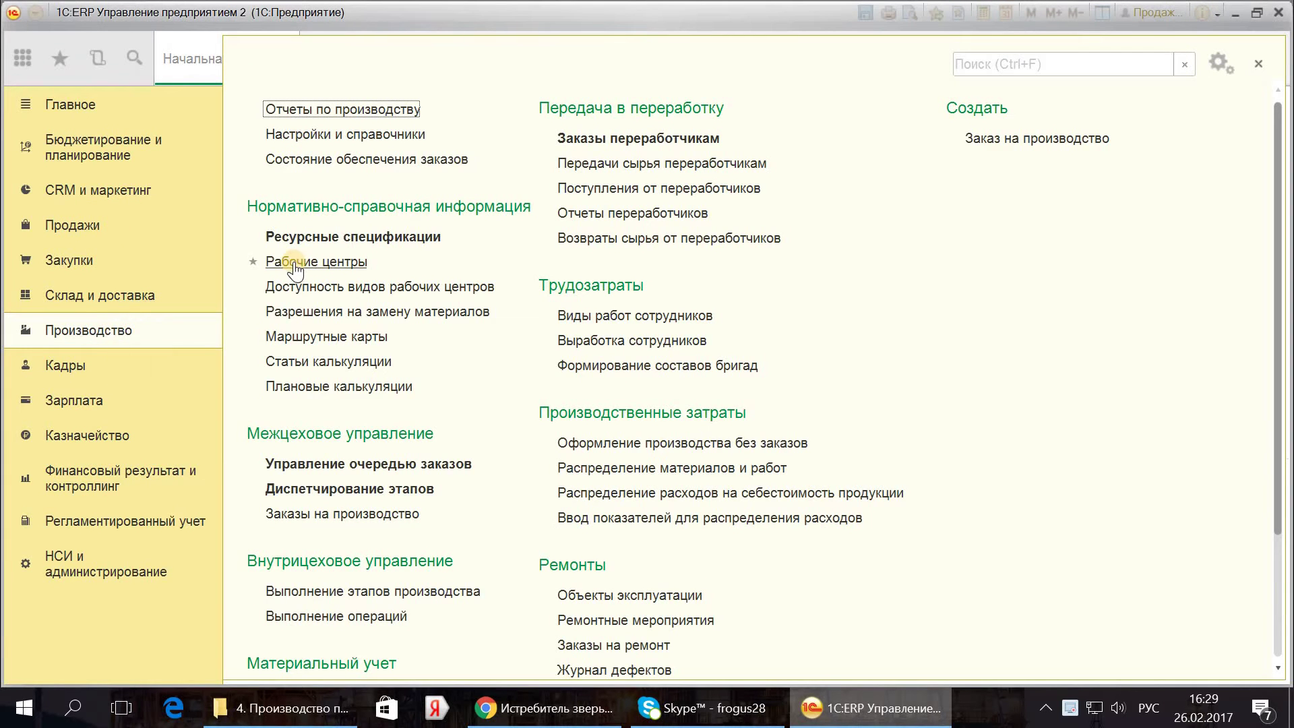
left_click(300, 238)
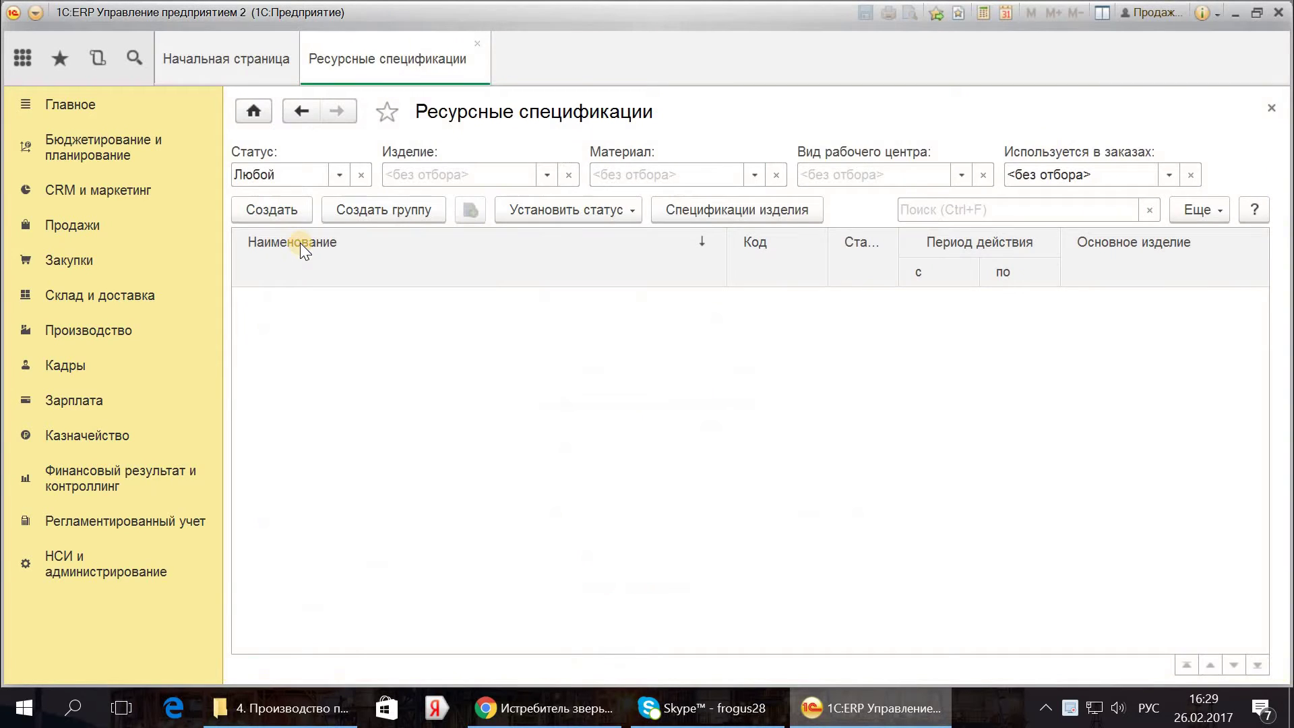
left_click(257, 290)
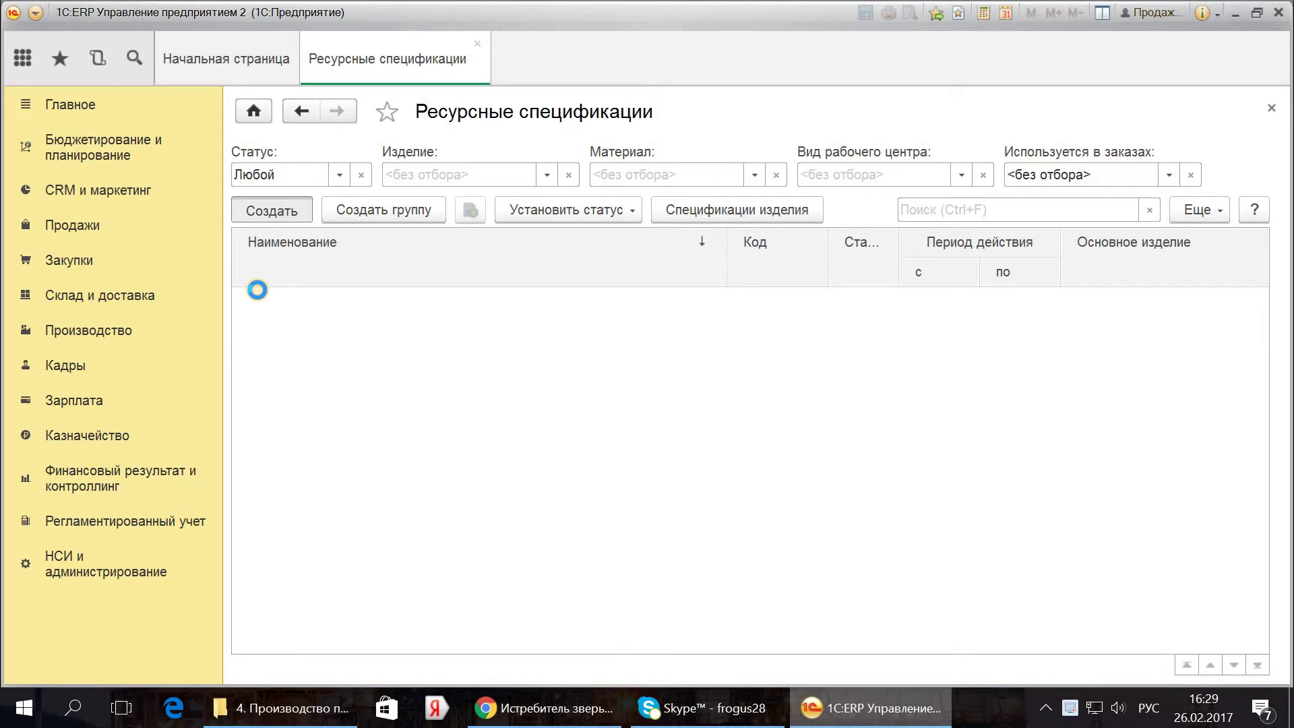
key("Insert")
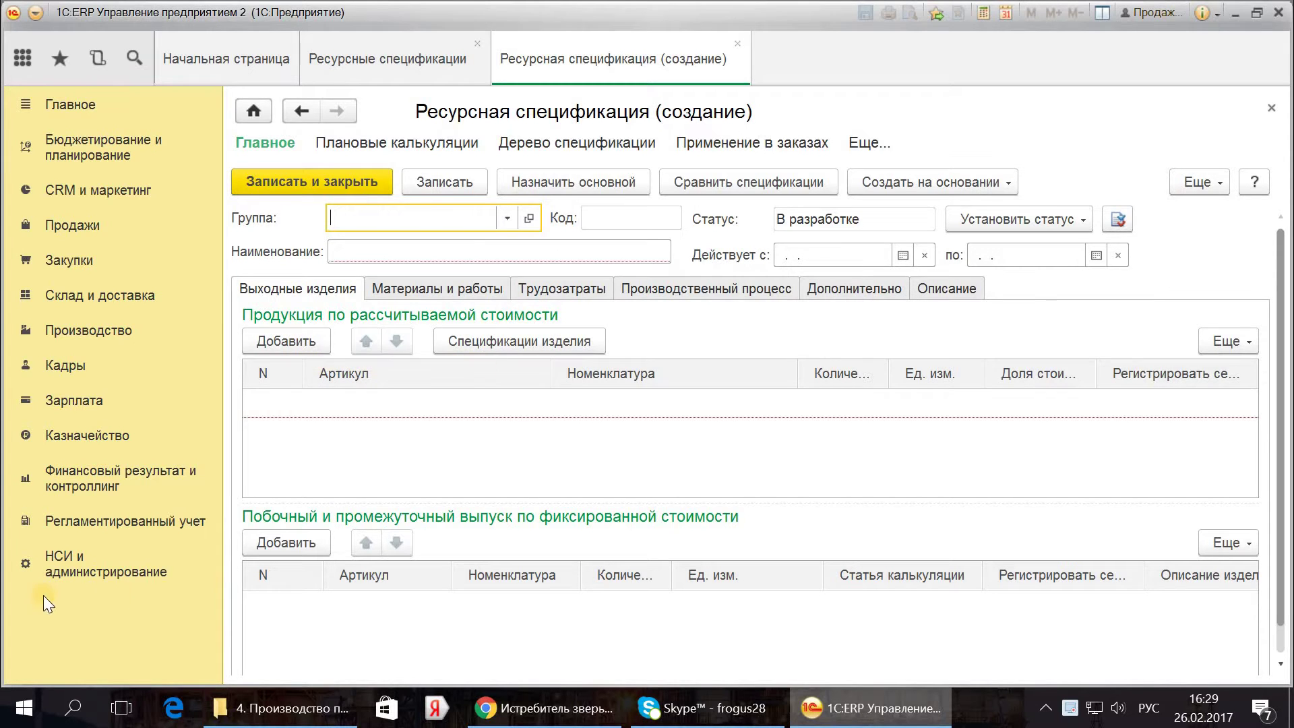
Step: Create a nomenclature item of kind Сырьё named Сахар with storage unit кг, and save it
left_click(47, 570)
left_click(310, 244)
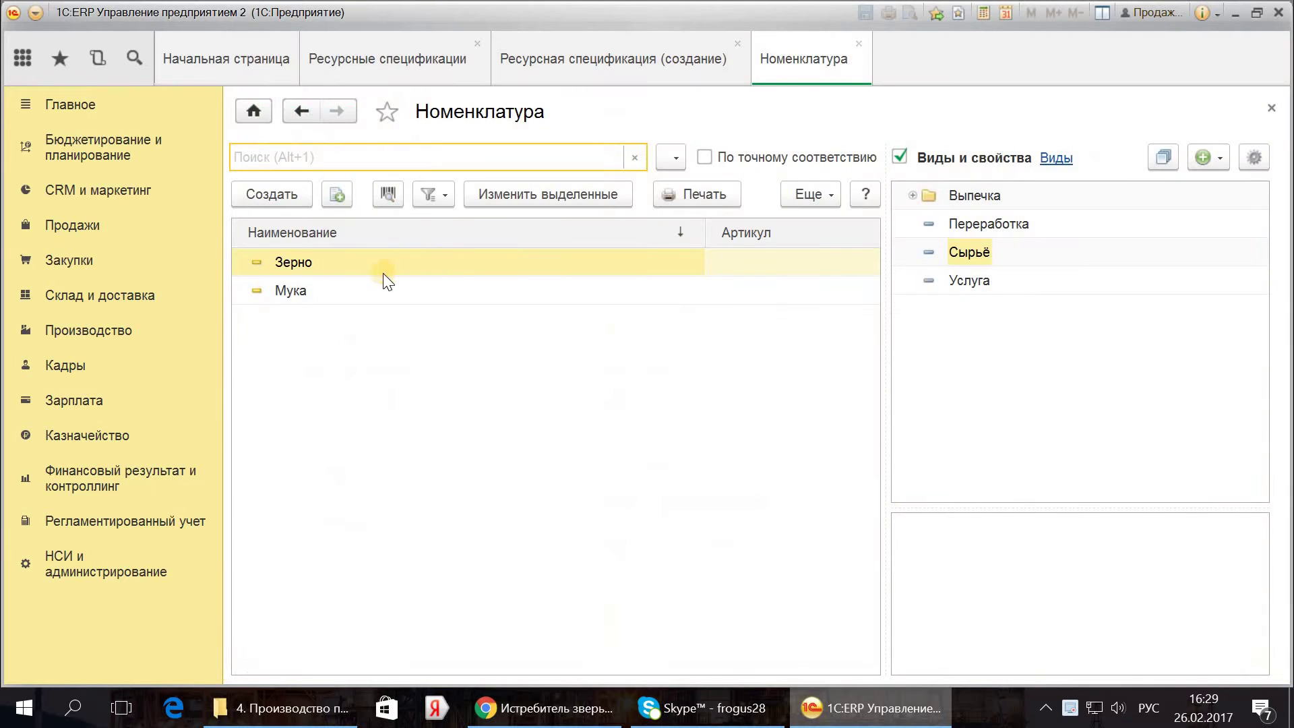
left_click(313, 292)
left_click(329, 265)
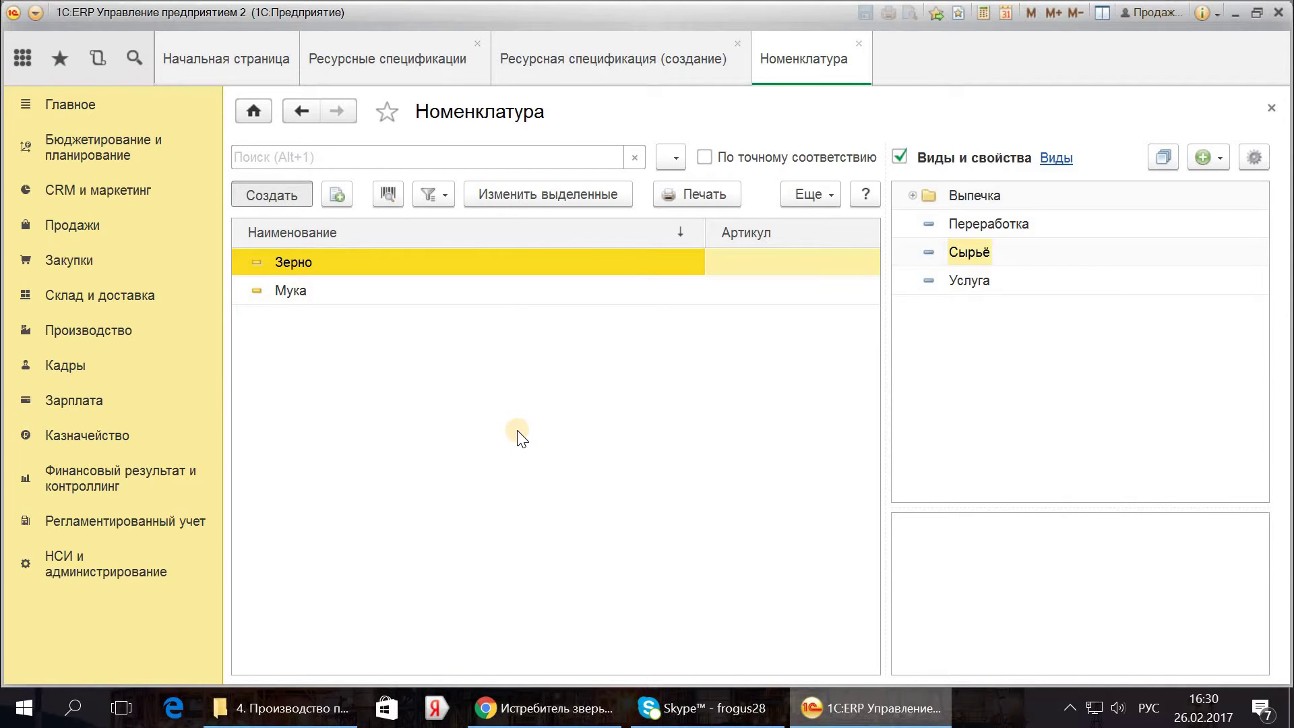
key("Insert")
left_click(428, 255)
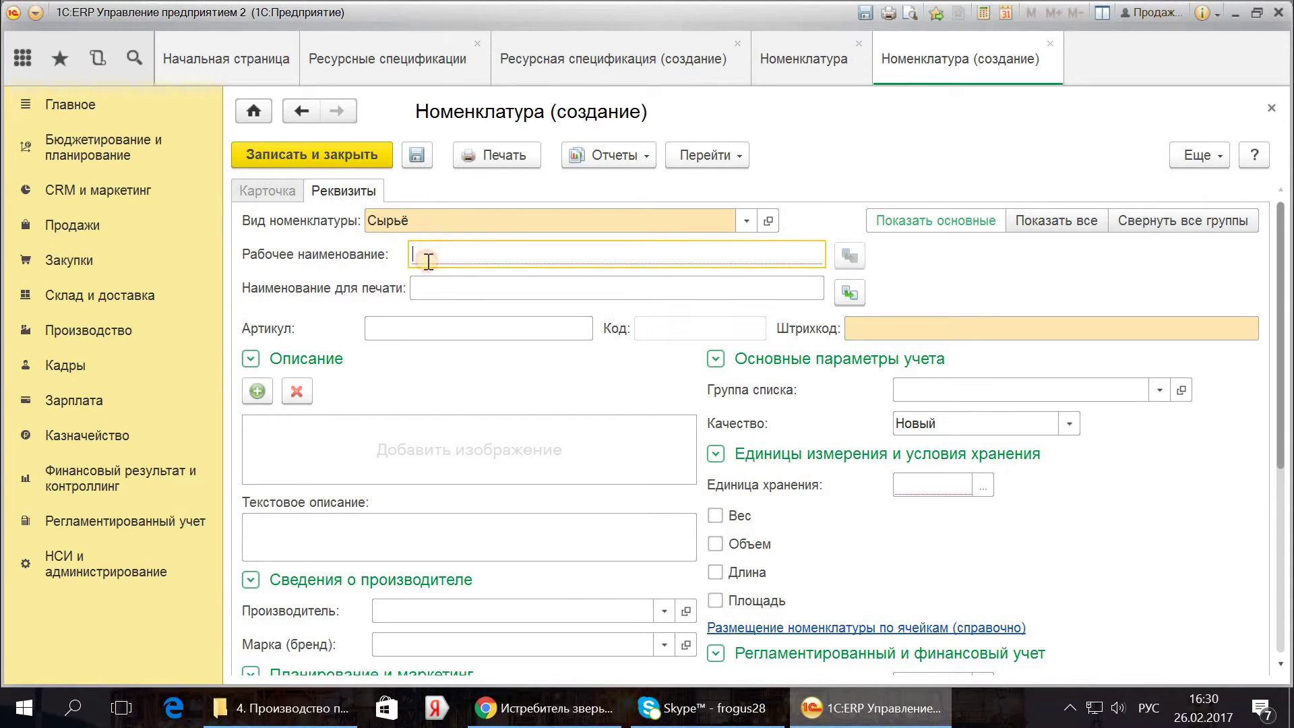
type("Сахар")
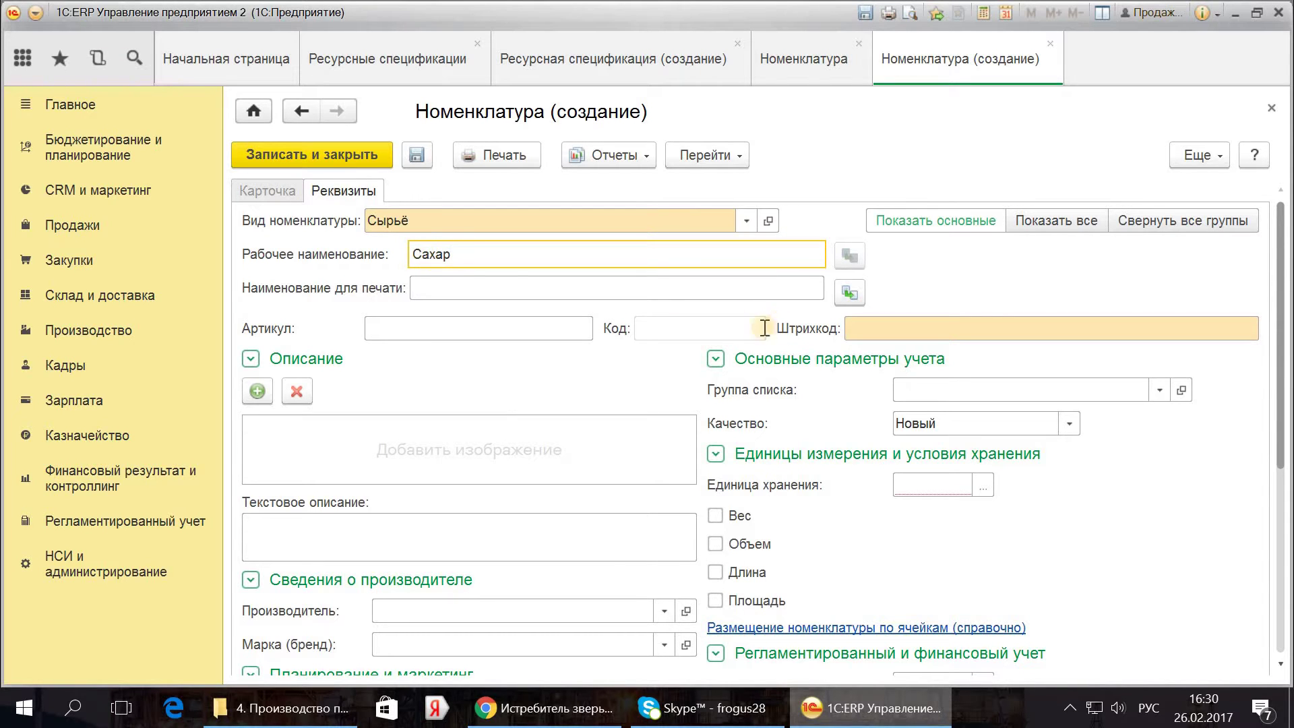
left_click(952, 487)
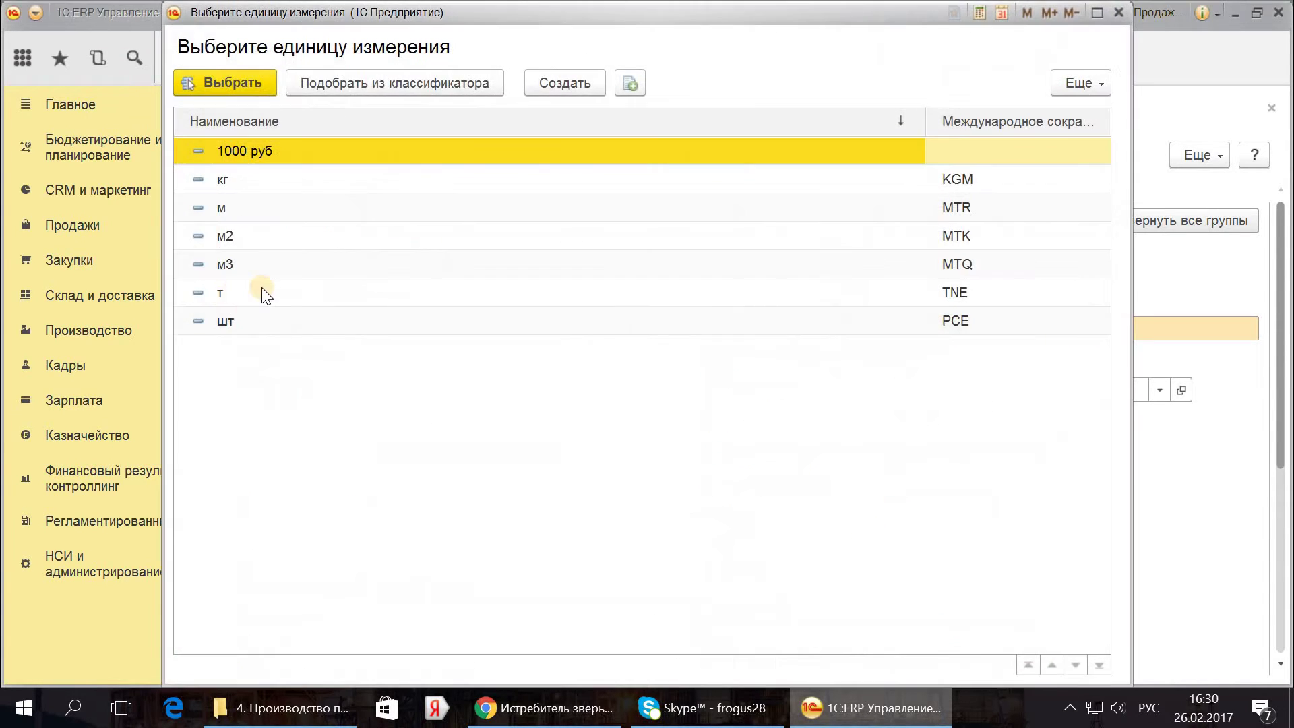
double_click(253, 179)
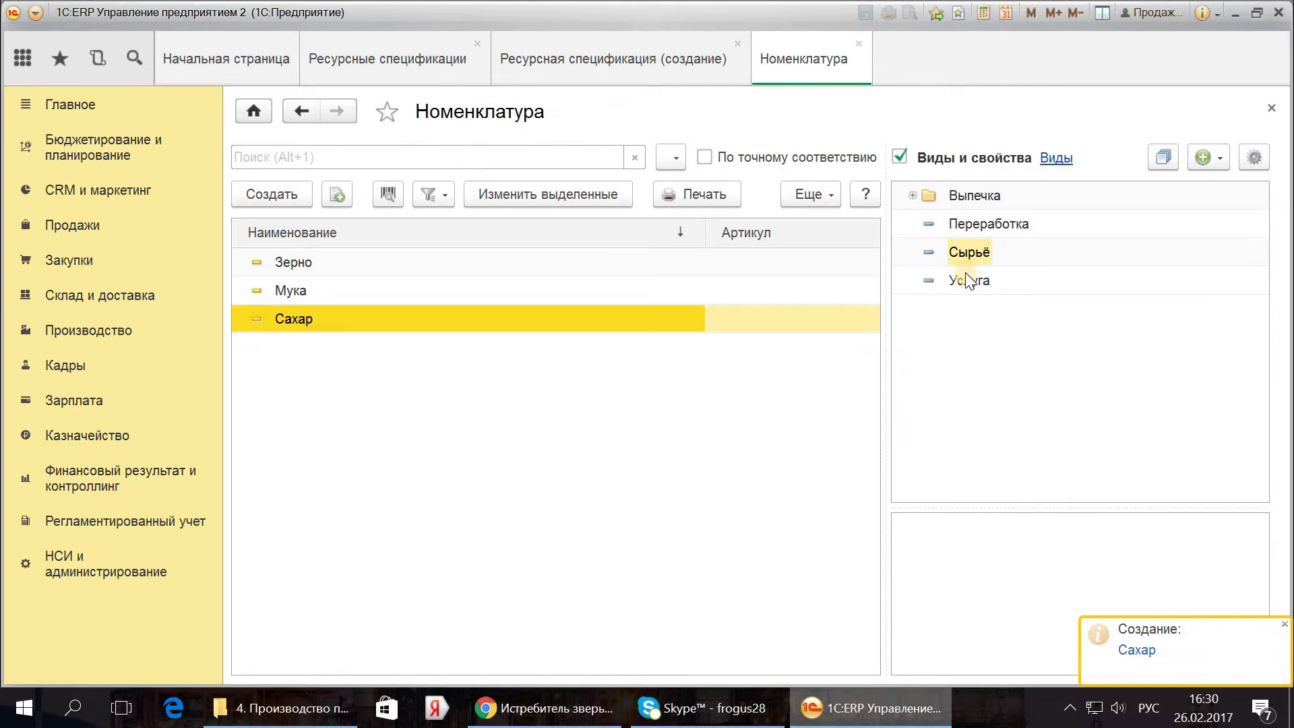
Step: Create a nomenclature item Конфета of kind Булочки, keeping storage unit шт, save it and return to the new resource specification
left_click(930, 201)
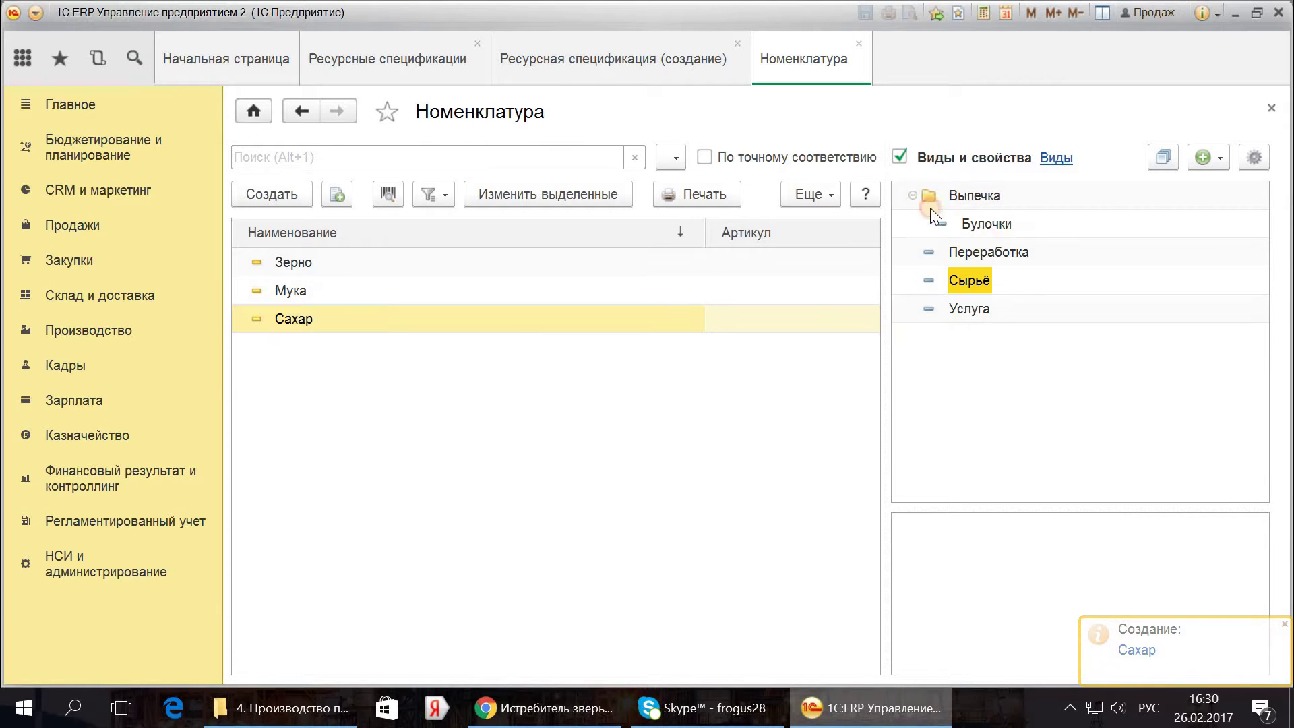
left_click(984, 222)
left_click(283, 195)
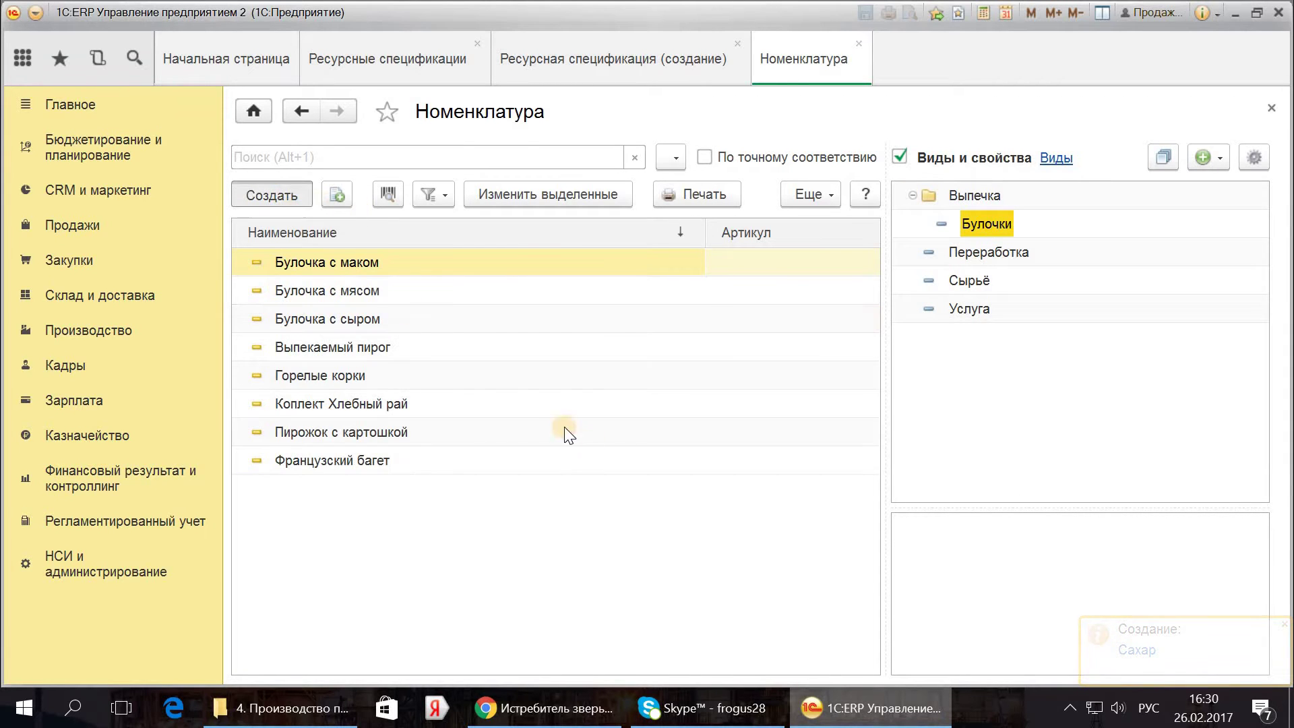
left_click(475, 251)
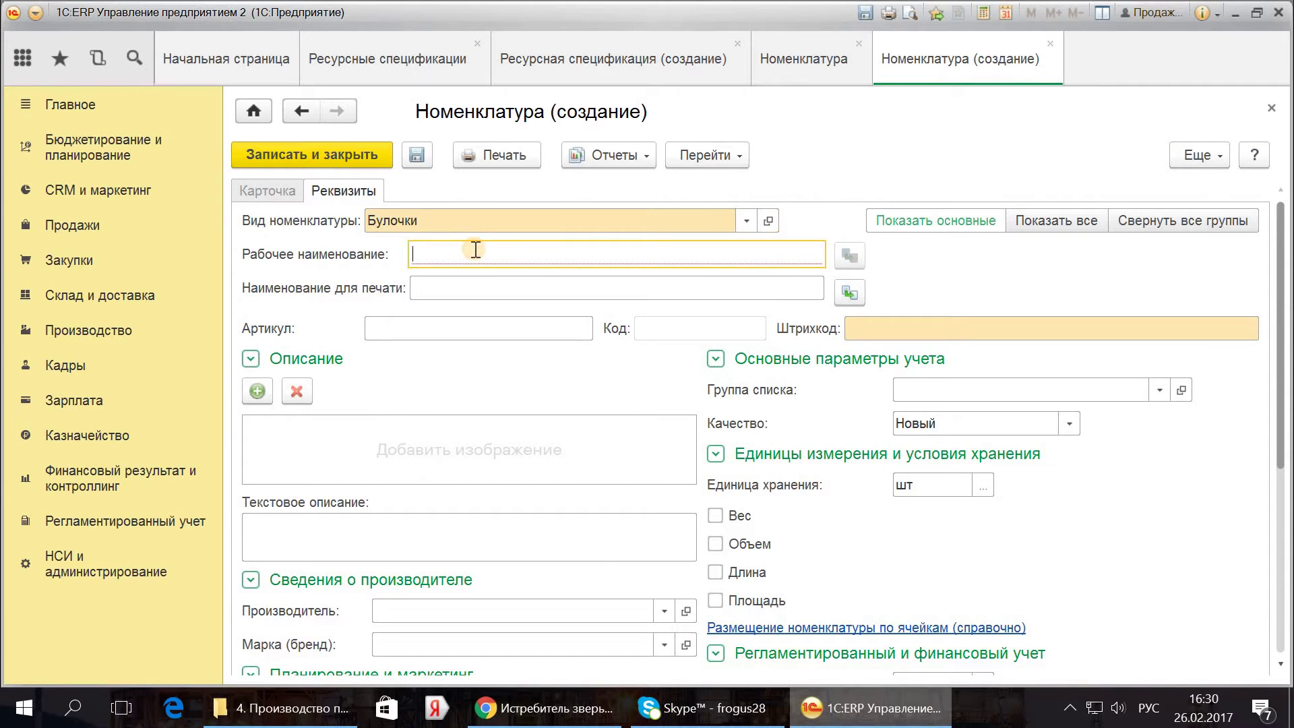
type("Кон")
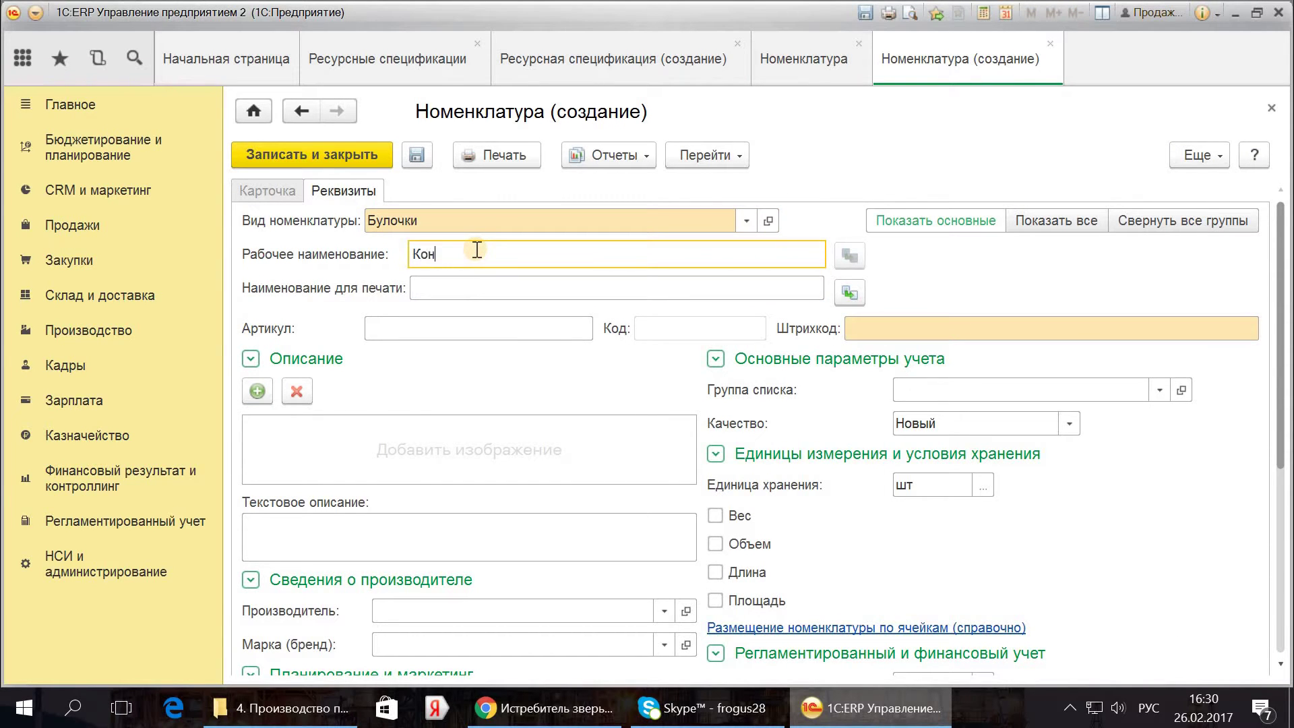
type("фета")
left_click(980, 492)
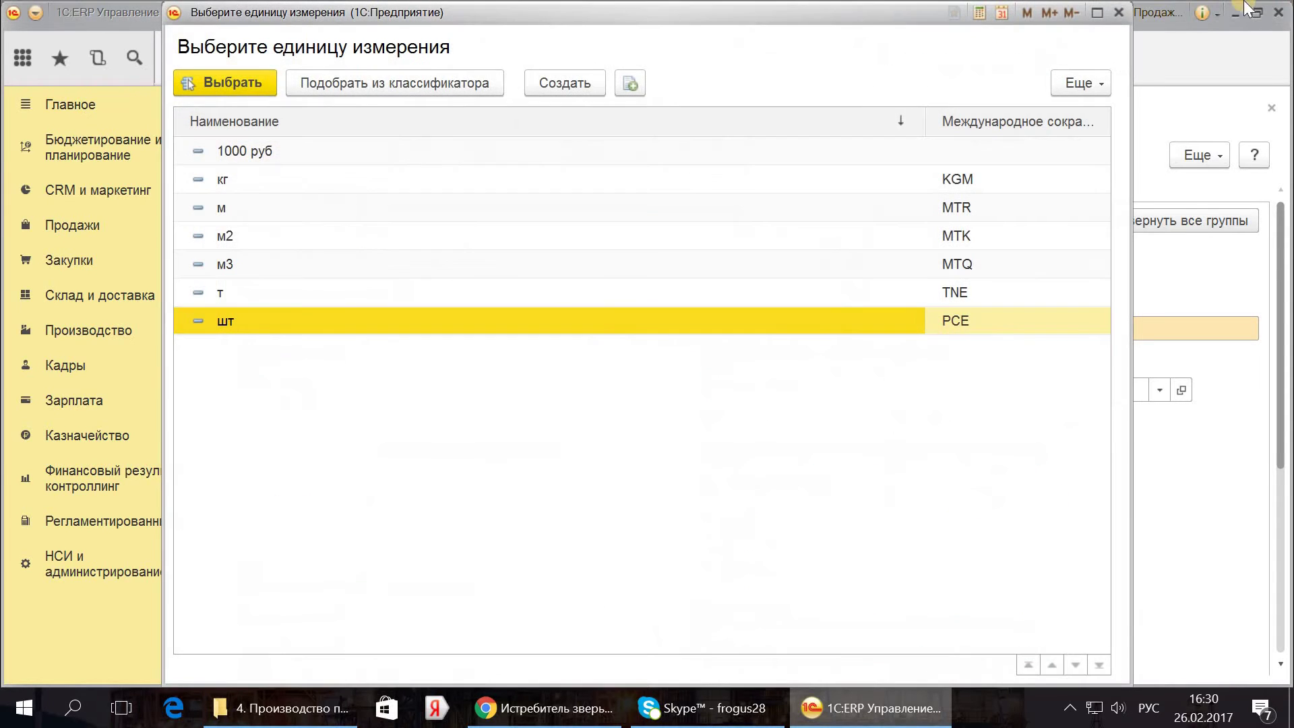
left_click(1119, 12)
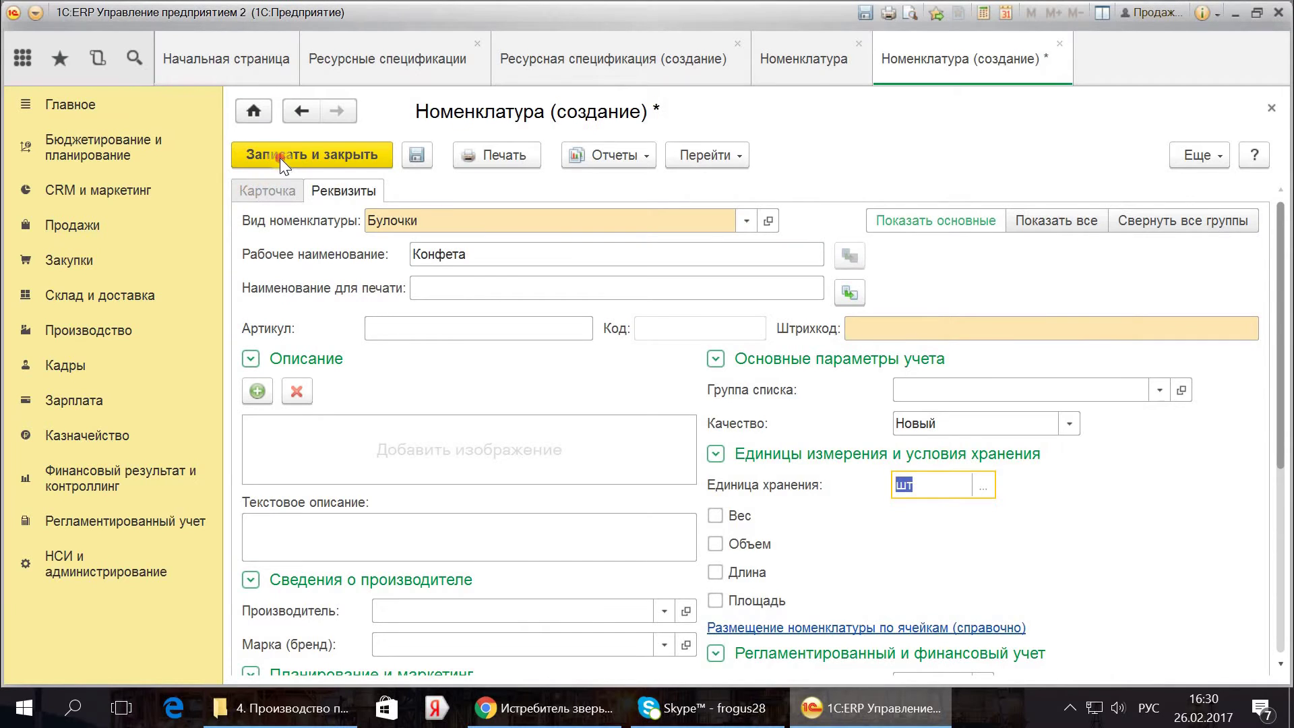
left_click(284, 116)
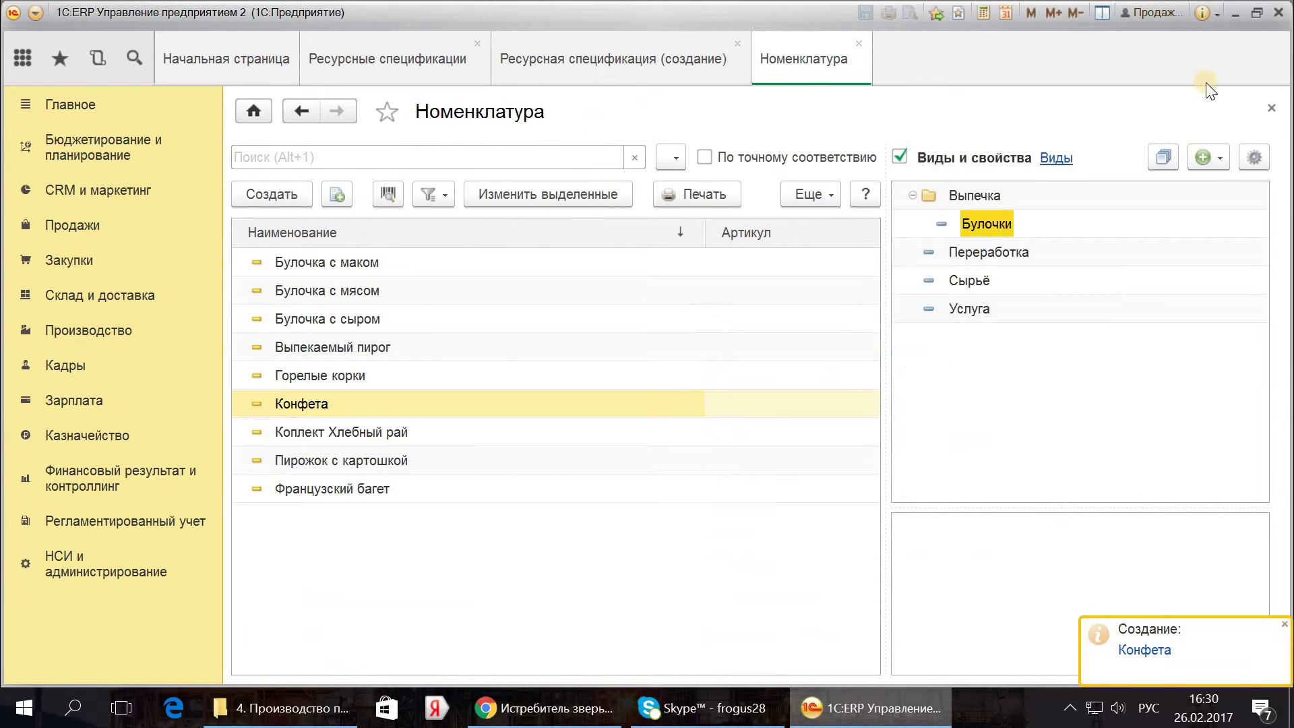
left_click(1272, 108)
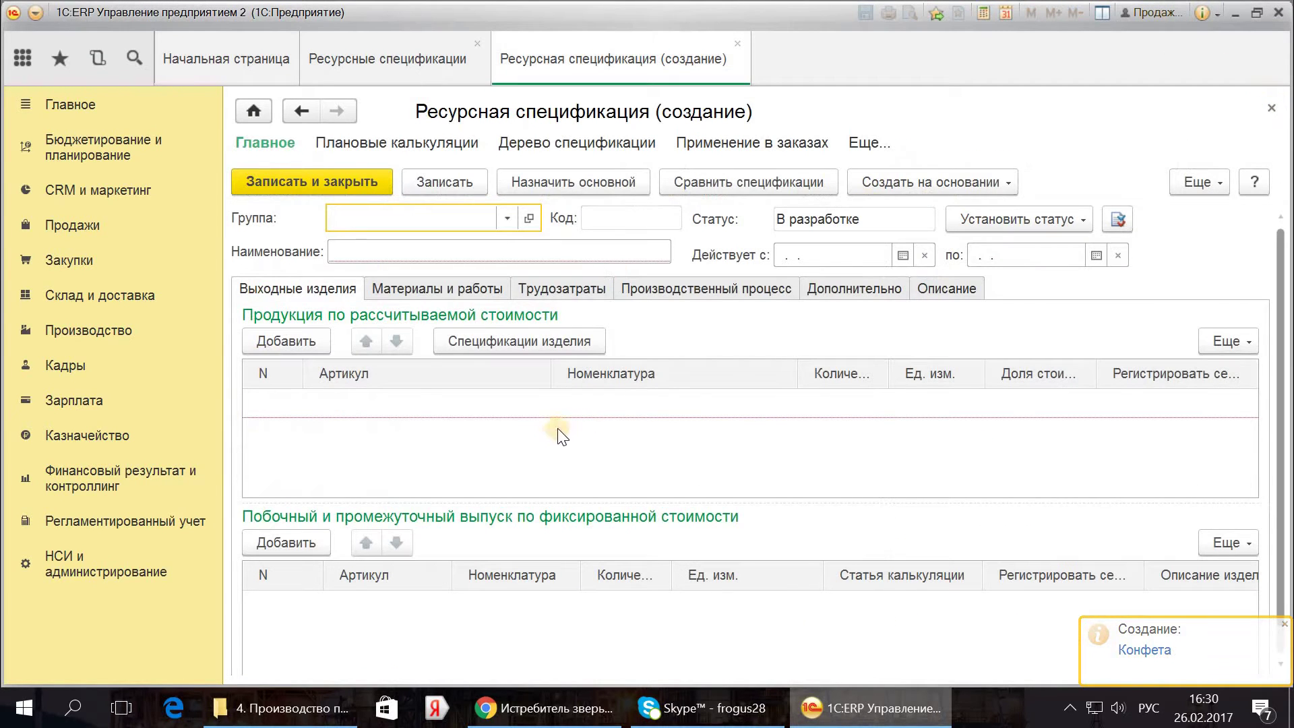
Step: Add Конфета as an output product of the specification with quantity 1
left_click(278, 339)
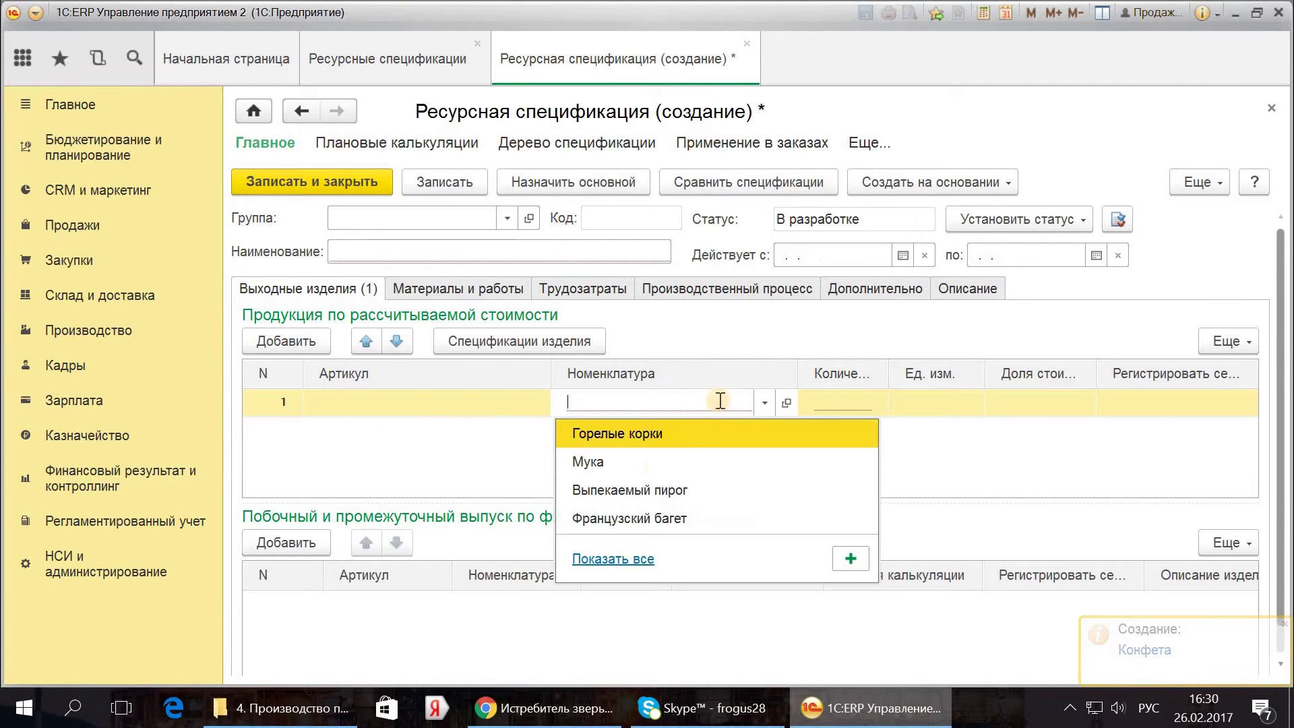
left_click(612, 557)
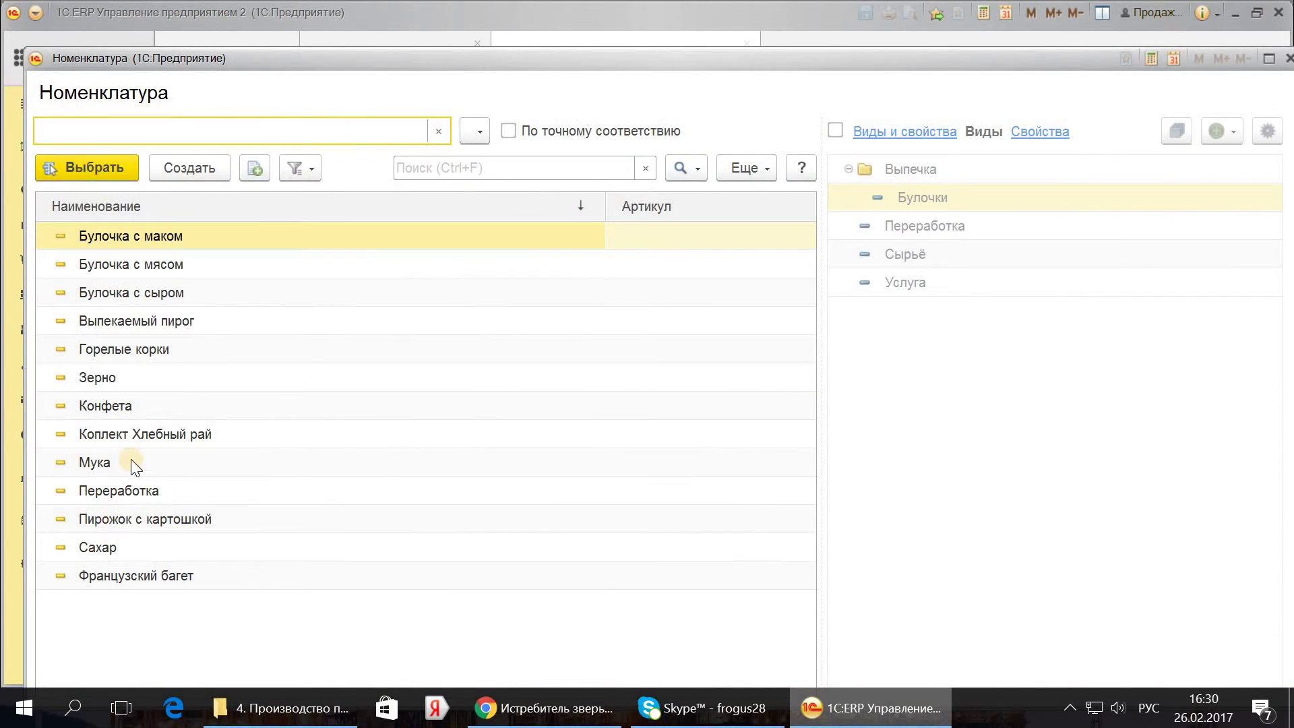
double_click(144, 407)
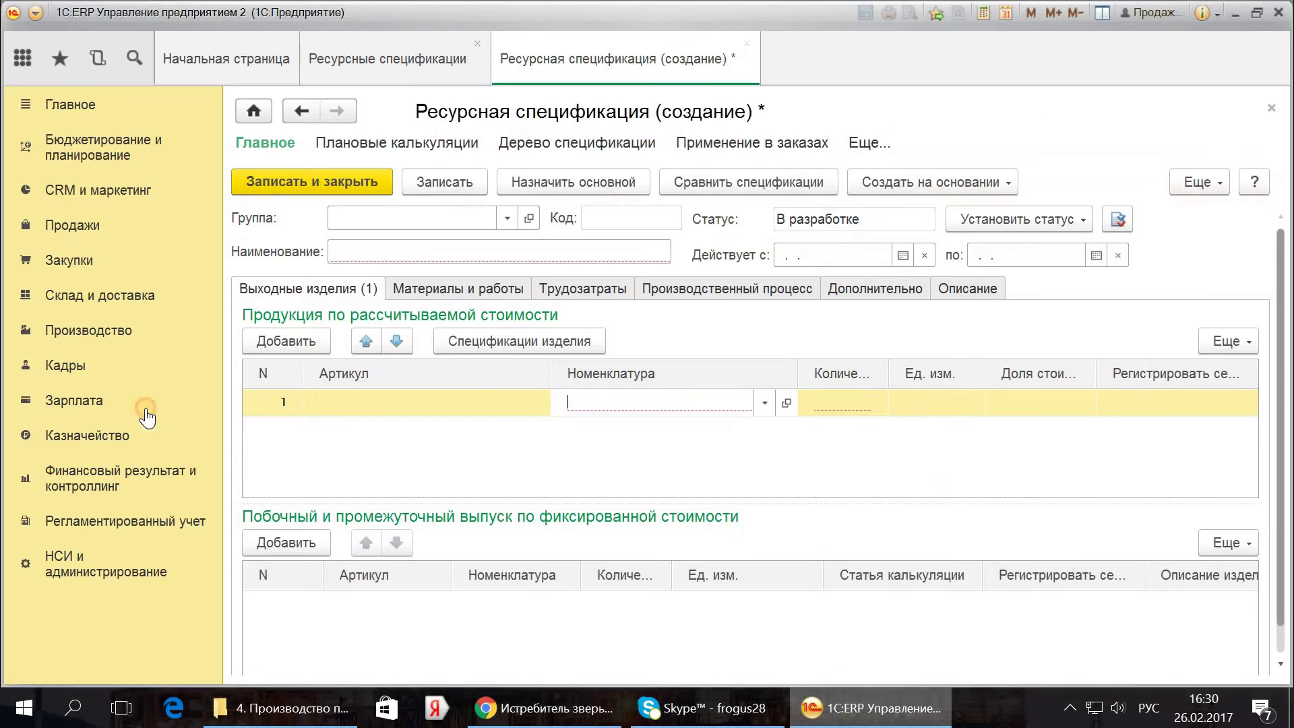
left_click(824, 404)
type("1")
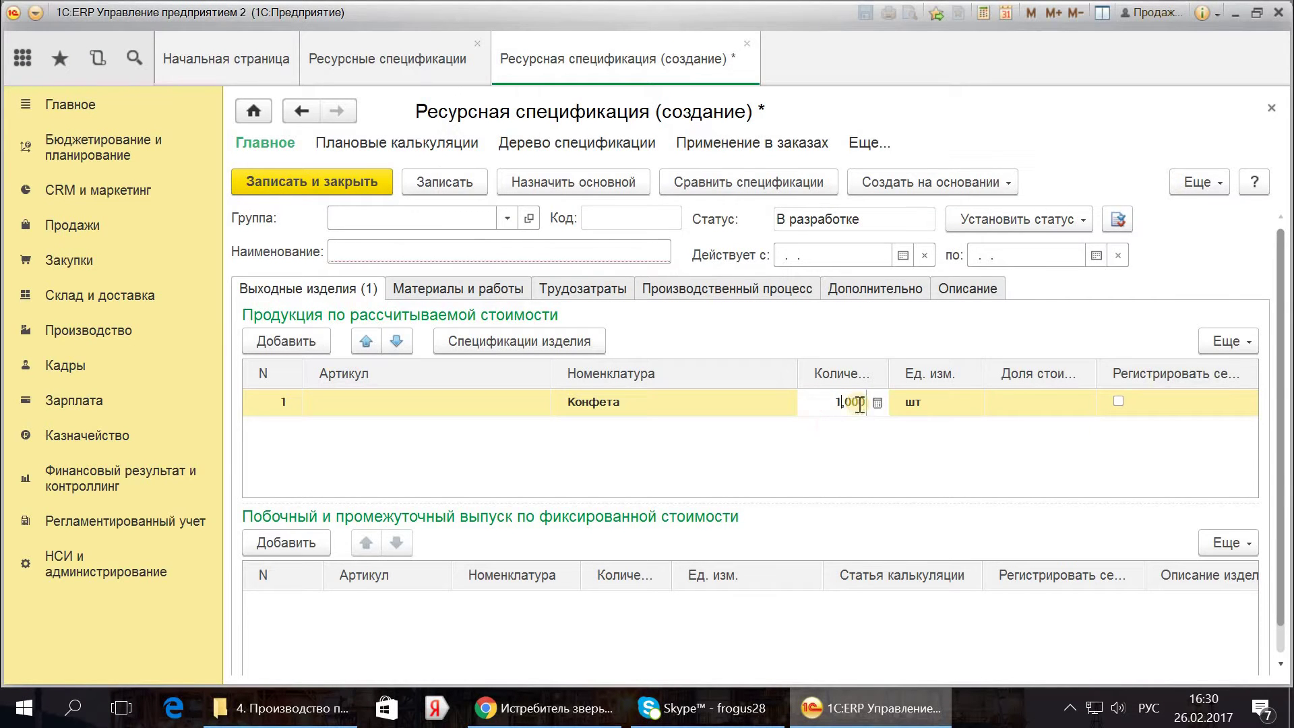
left_click(803, 452)
Step: Add Сахар to the specification's materials and works with quantity 1 кг
left_click(476, 287)
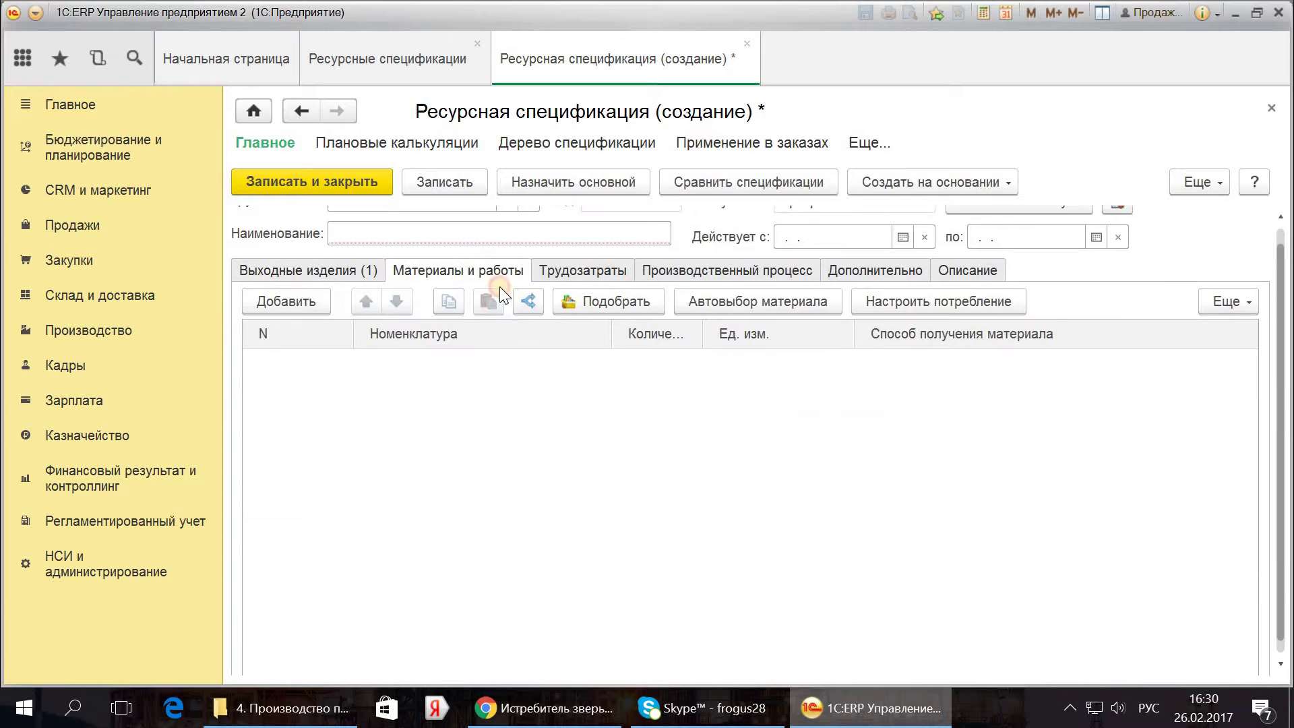
left_click(300, 292)
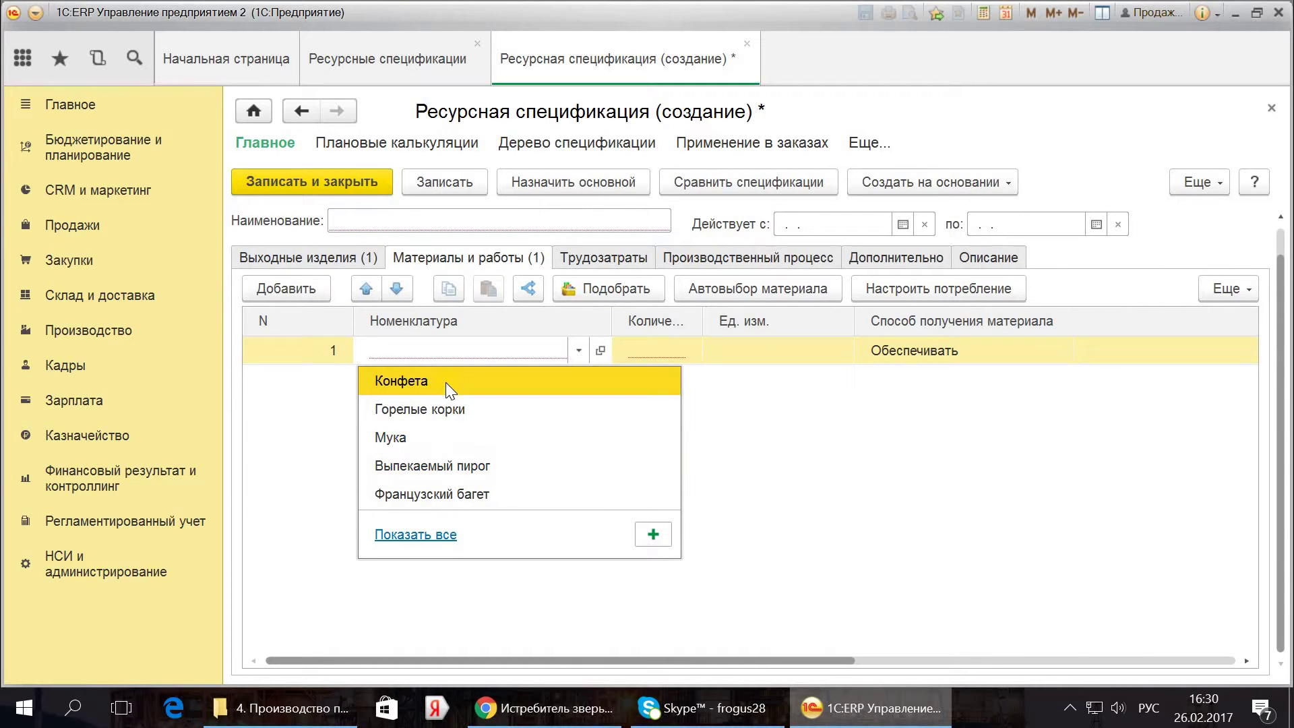
type("С")
left_click(486, 383)
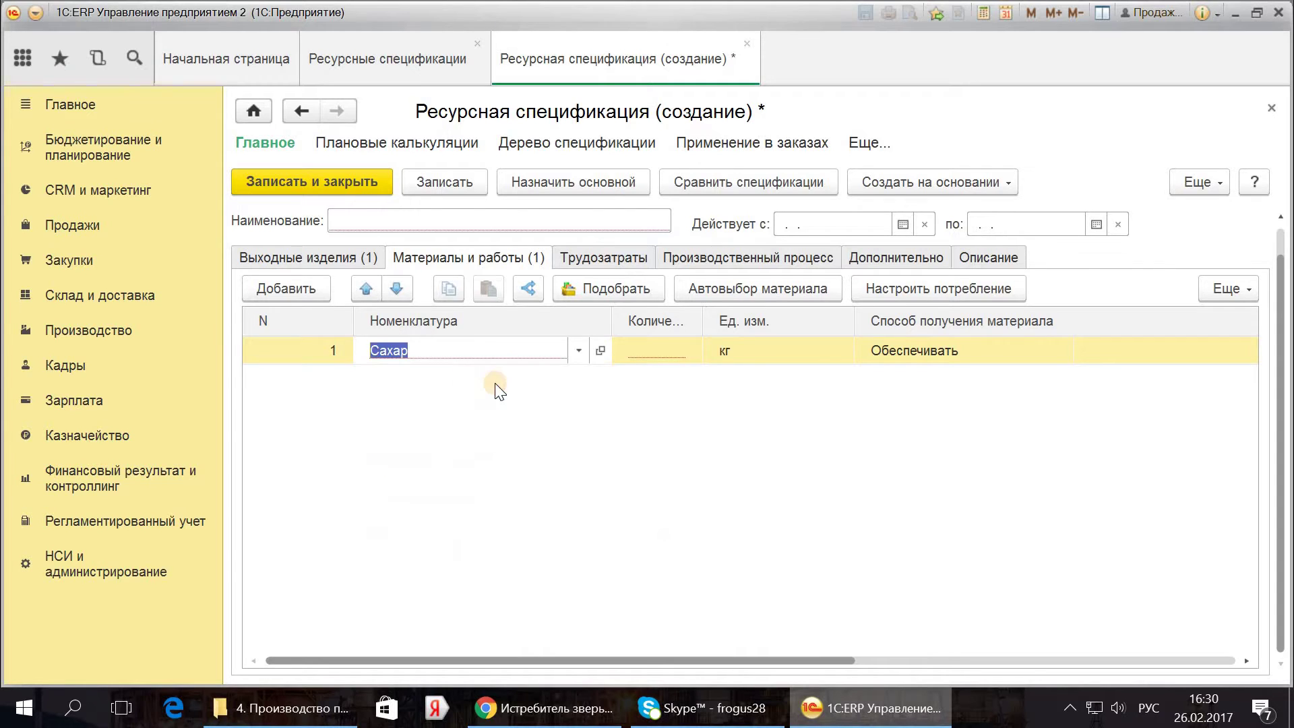
left_click(636, 349)
type("1")
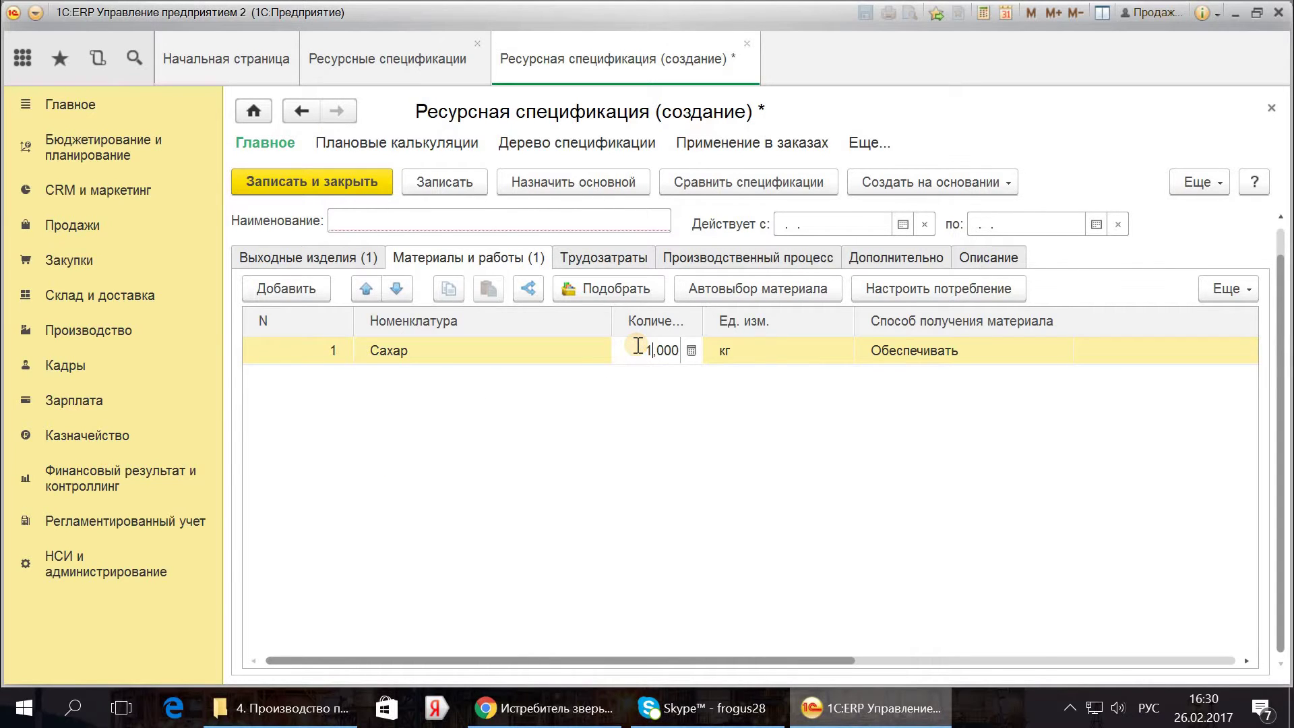
left_click(573, 459)
Step: Choose Обеспечивать as the way of obtaining the material for the Сахар line
left_click(966, 351)
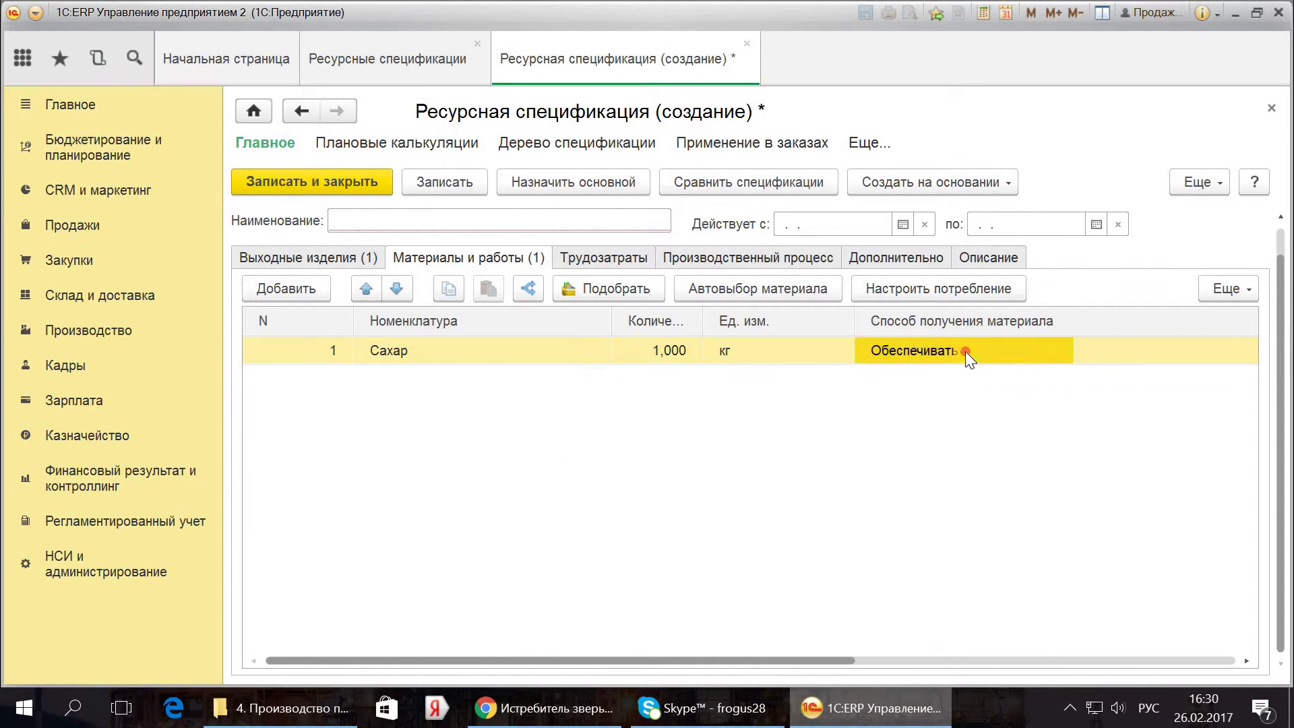
left_click(965, 350)
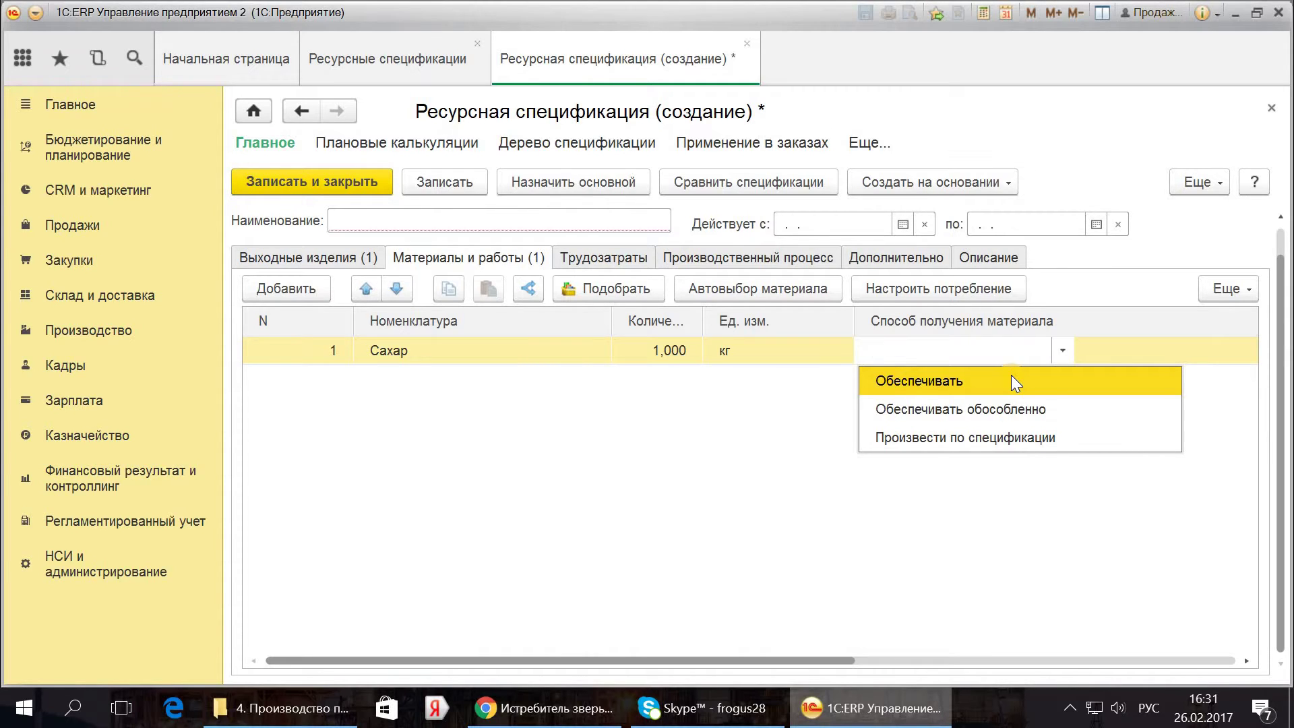
left_click(916, 374)
Step: Create a costing item Сахар with formula identifier Сахар, save it and assign it to the Сахар material line
left_click(1224, 349)
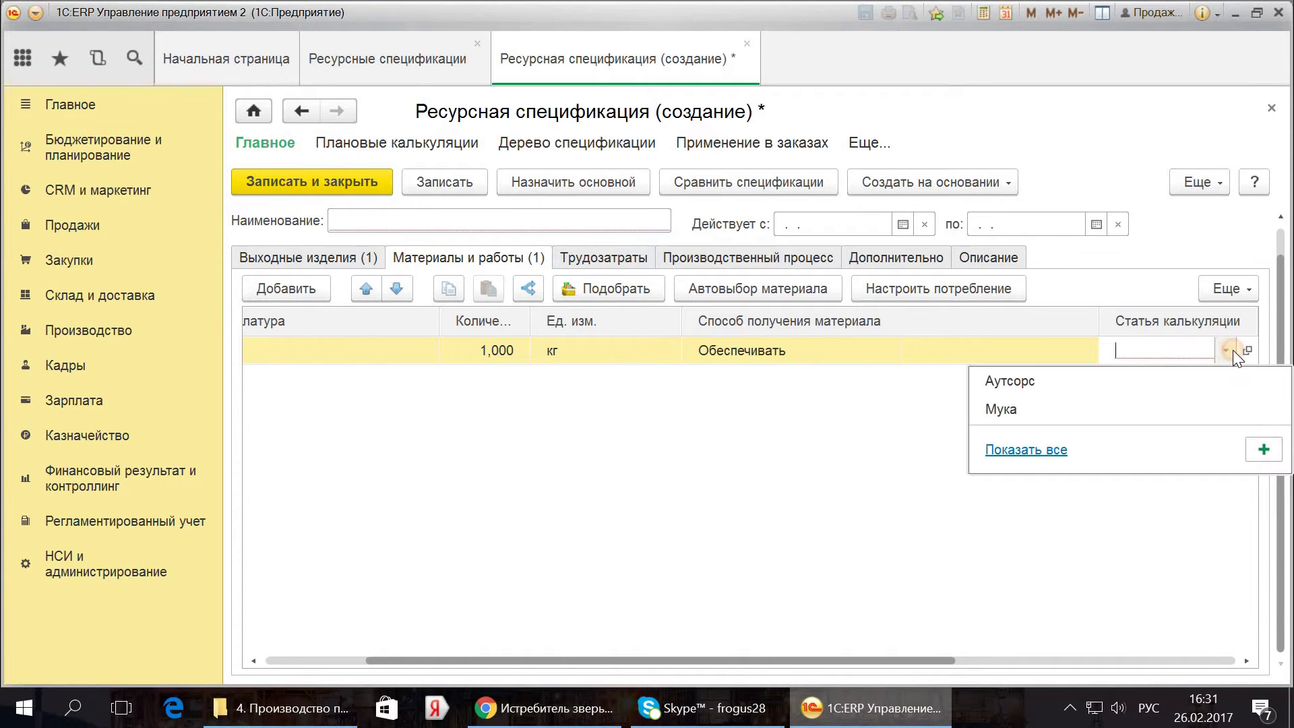
left_click(1028, 448)
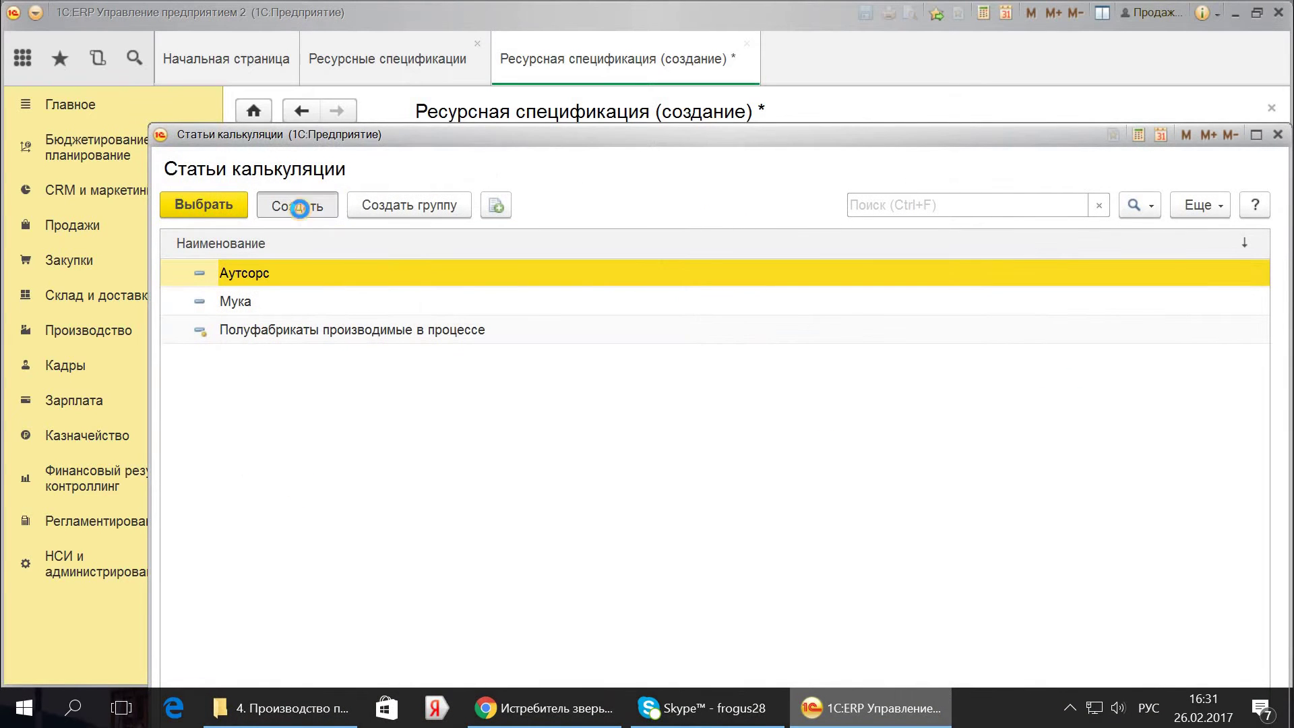
left_click(300, 209)
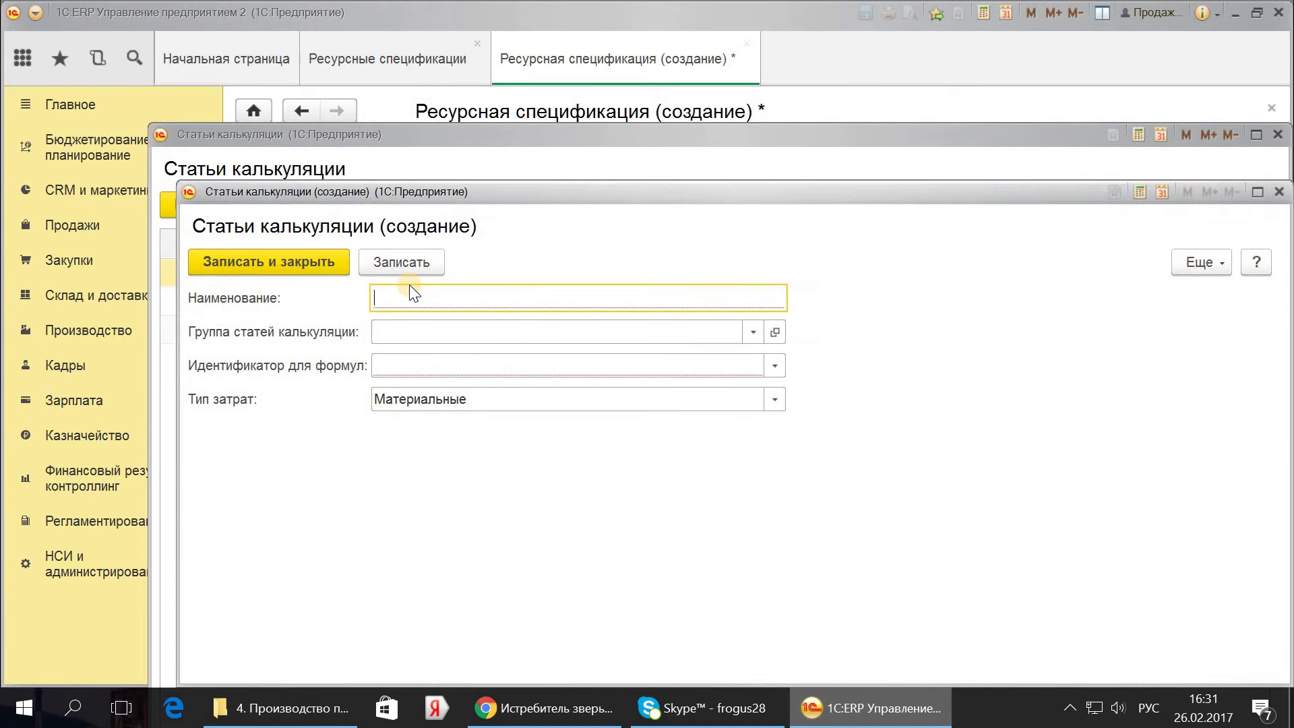
type("Сахар")
left_click(494, 372)
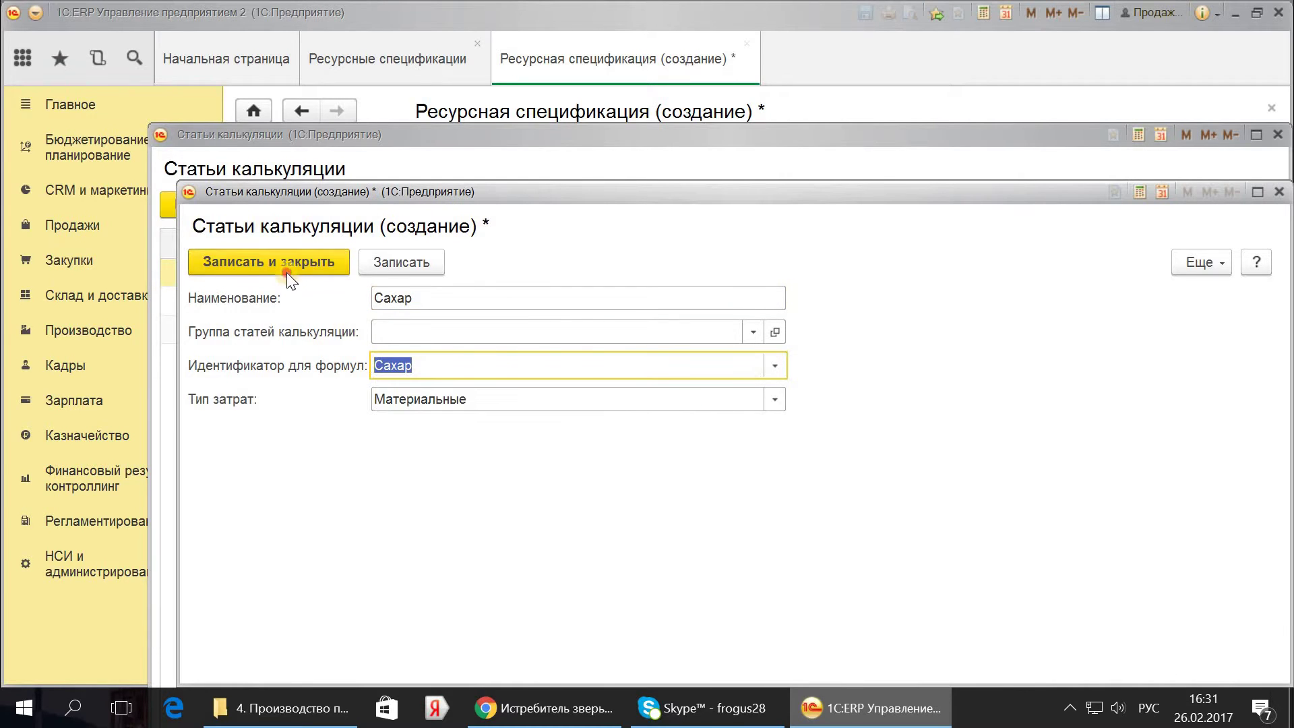
left_click(286, 273)
double_click(256, 358)
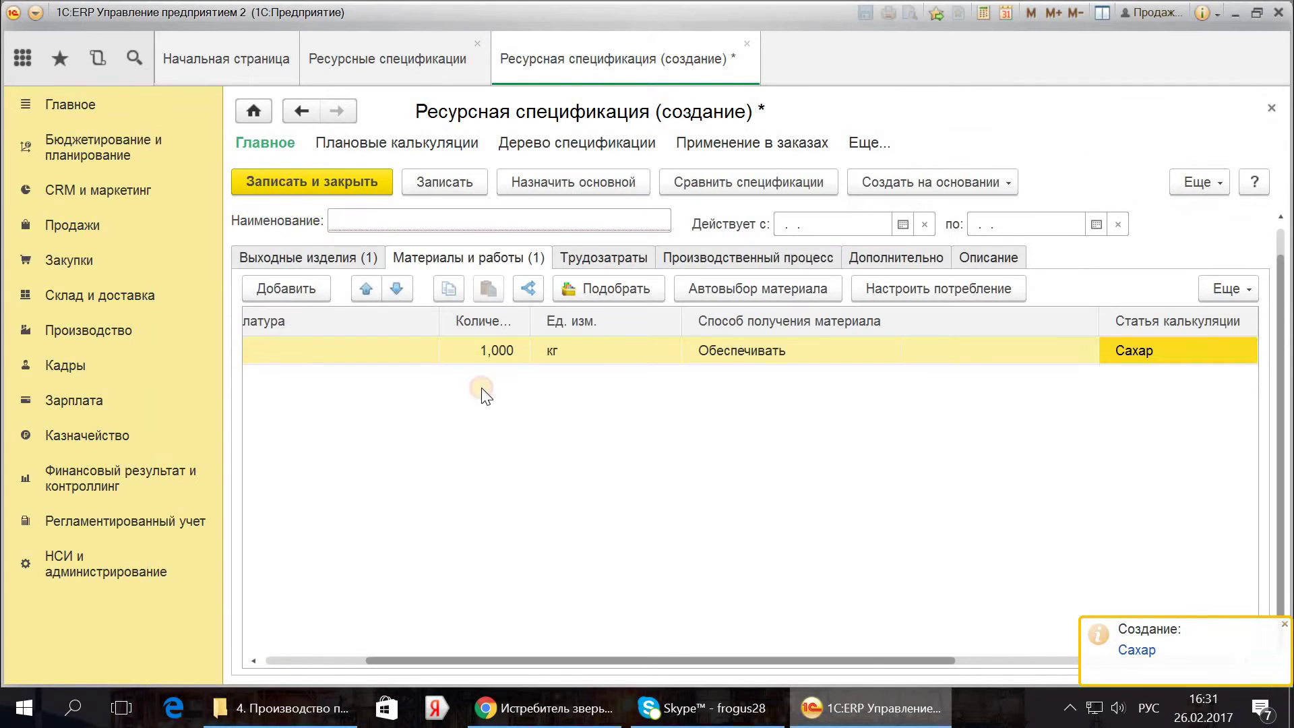
Step: Add a labour cost line to the specification with the work type Выпечка
left_click(558, 261)
left_click(286, 288)
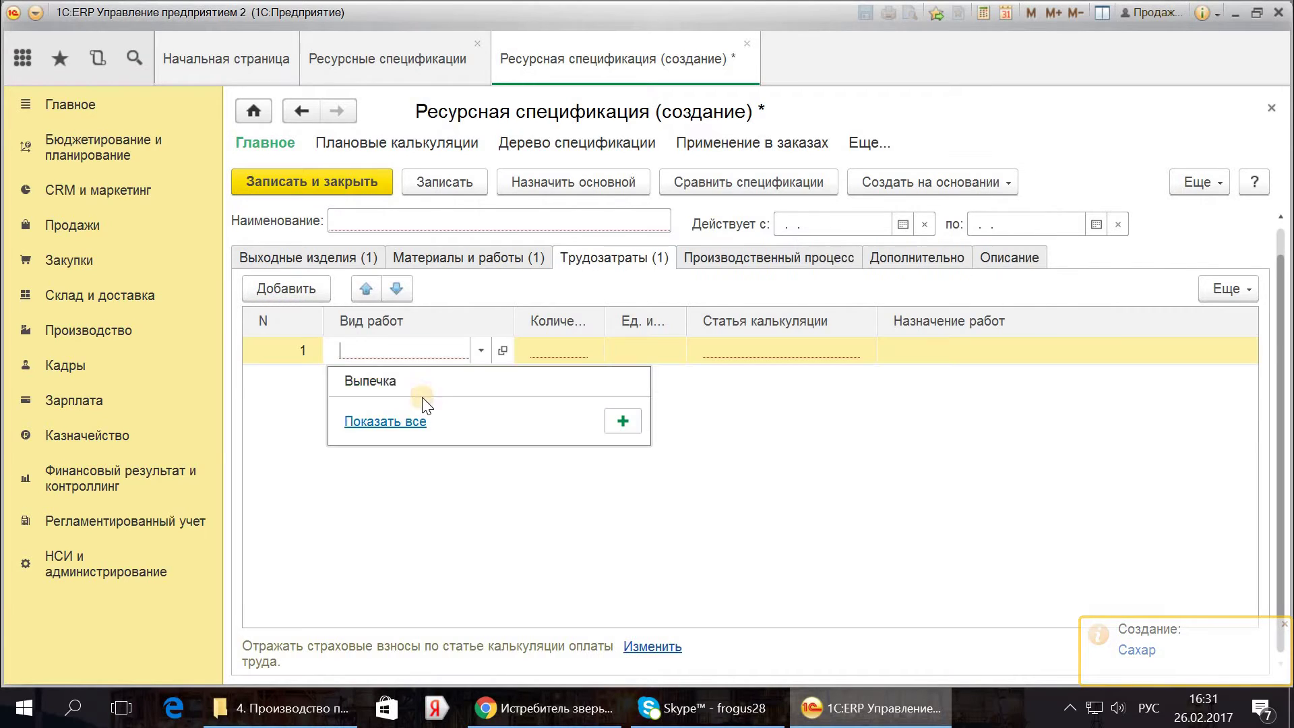
left_click(395, 381)
Step: Create and save a new employee work type Варка with unit шт and labour intensity of 1 man-hour per 1 шт
left_click(393, 347)
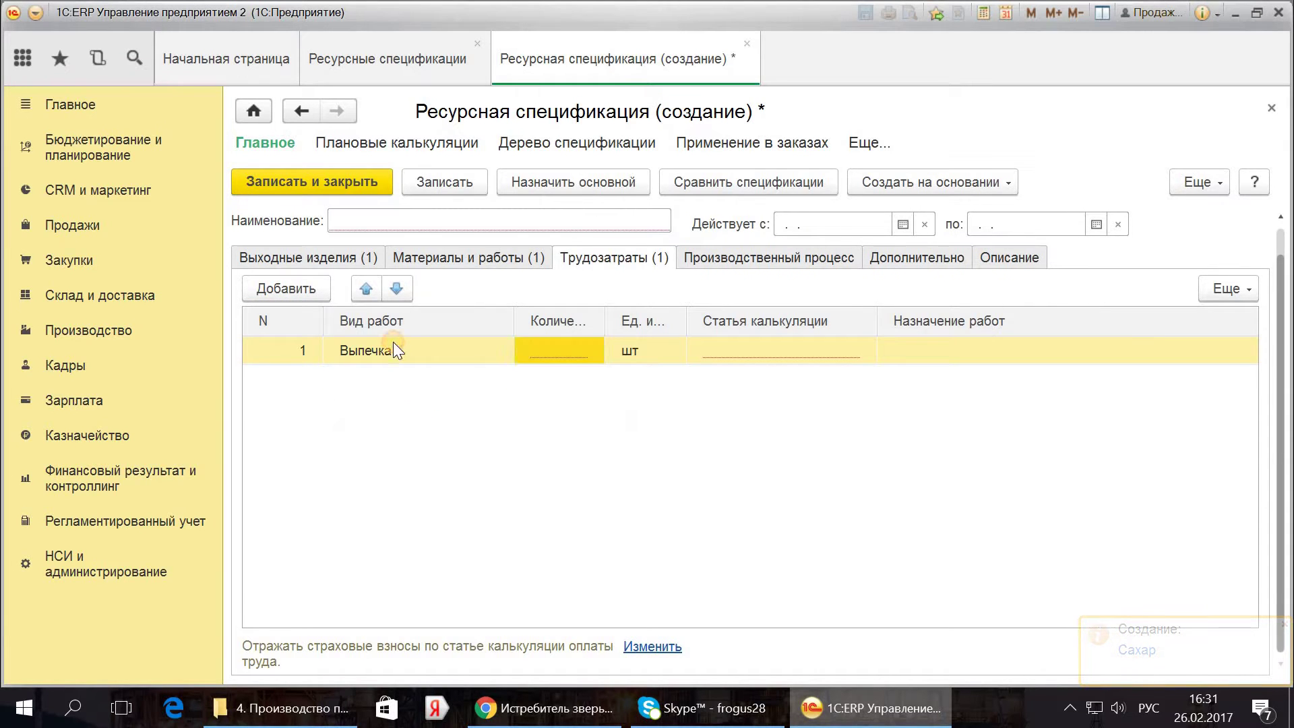
left_click(404, 422)
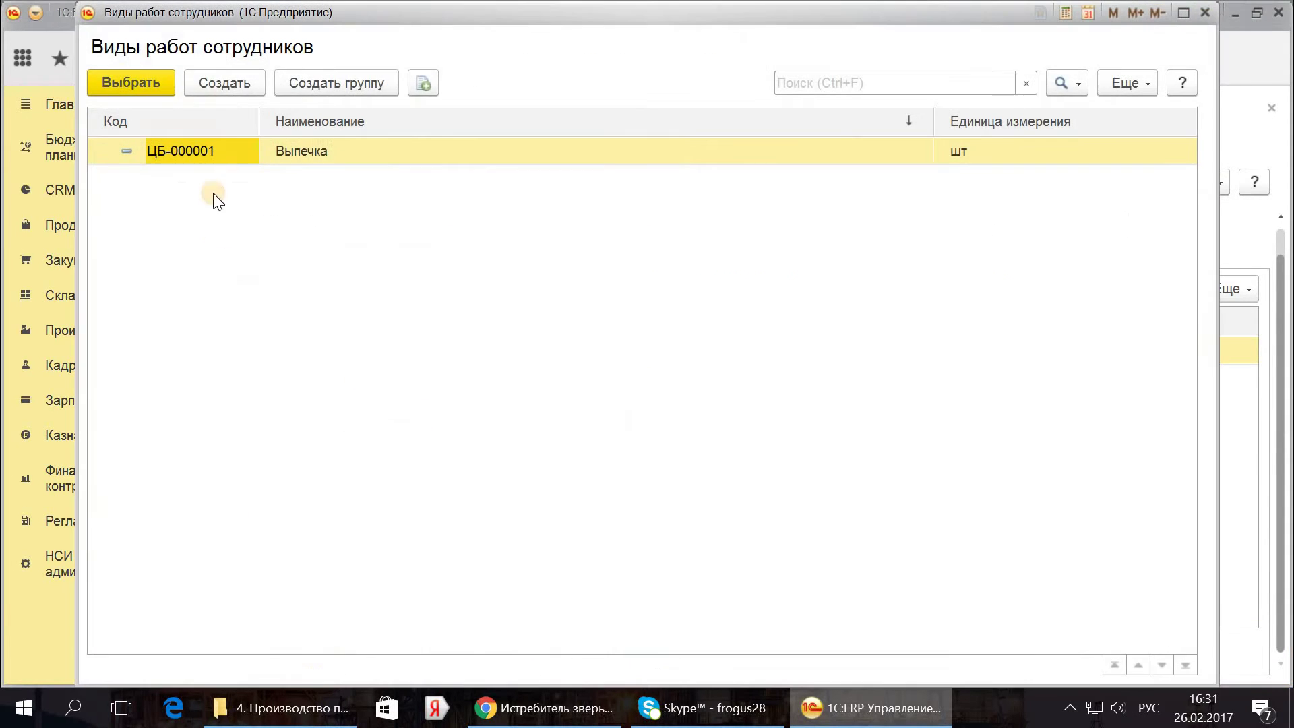
left_click(236, 87)
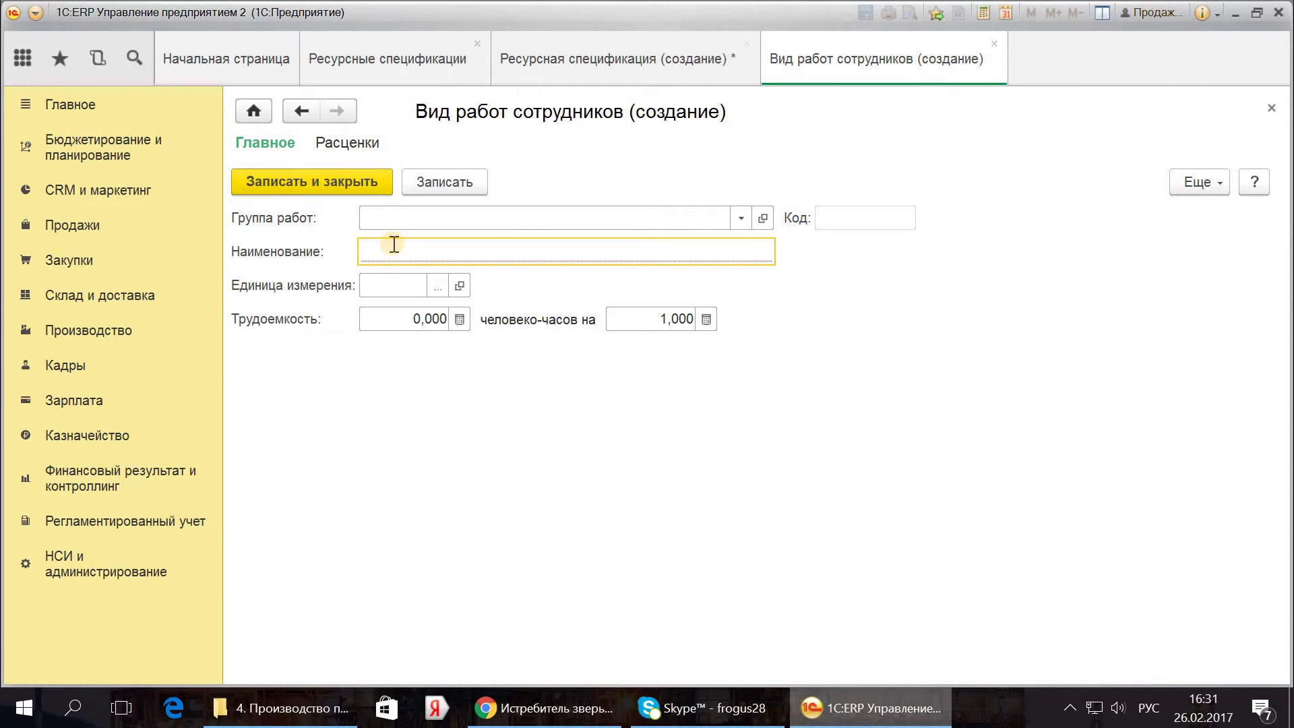
type("Варка")
left_click(442, 283)
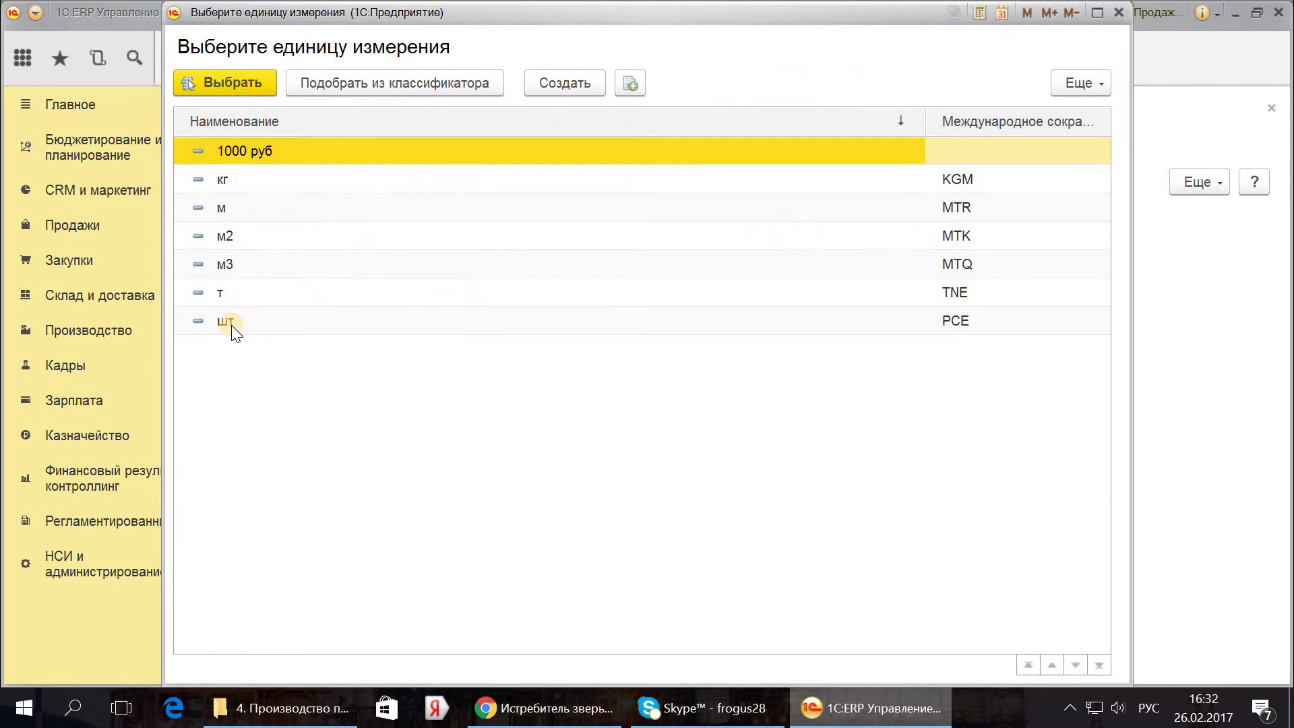
double_click(232, 325)
left_click(415, 318)
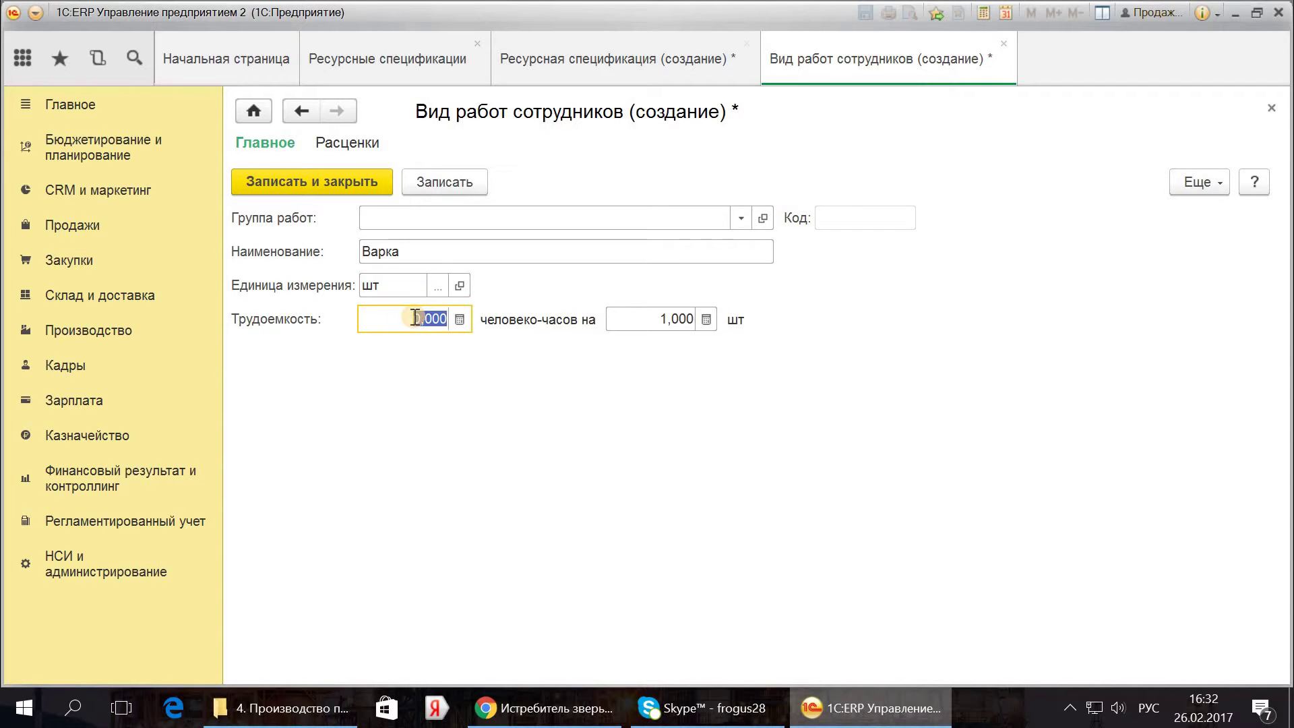
type("1")
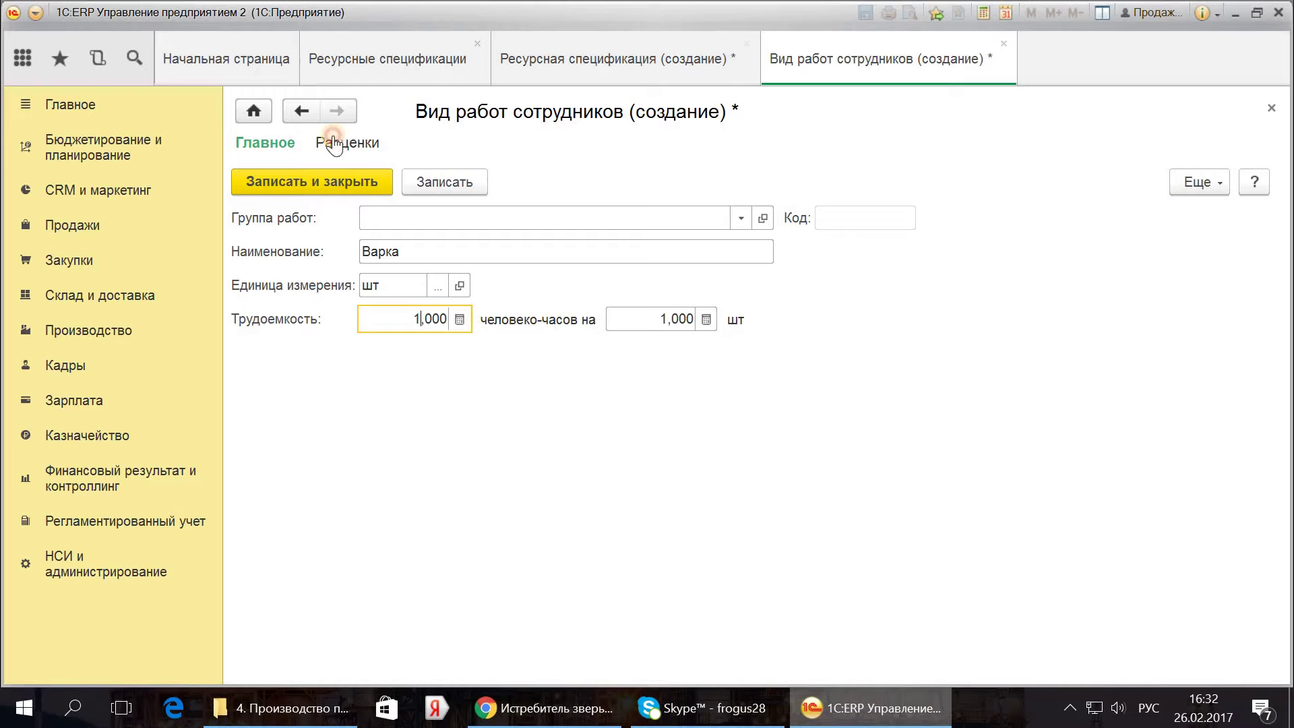
left_click(432, 180)
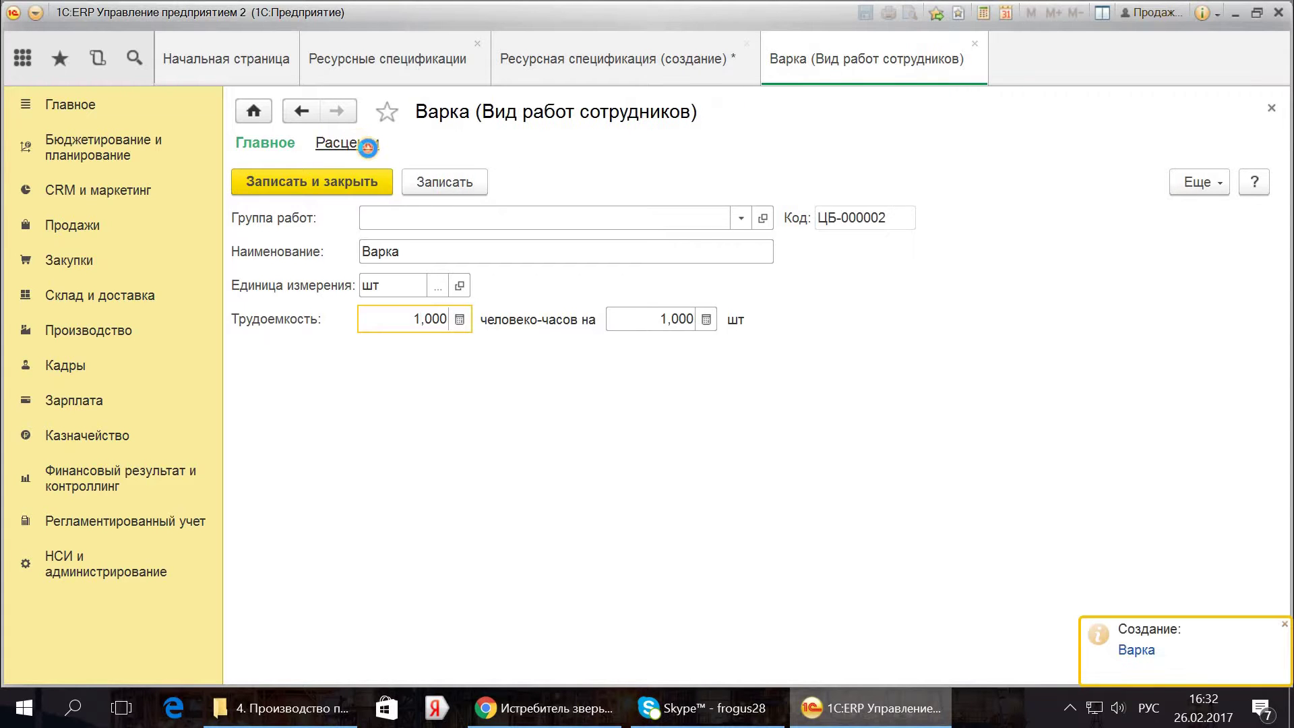
Step: Create and save a rate of 1 000 RUB for the work type Варка
left_click(347, 143)
left_click(276, 200)
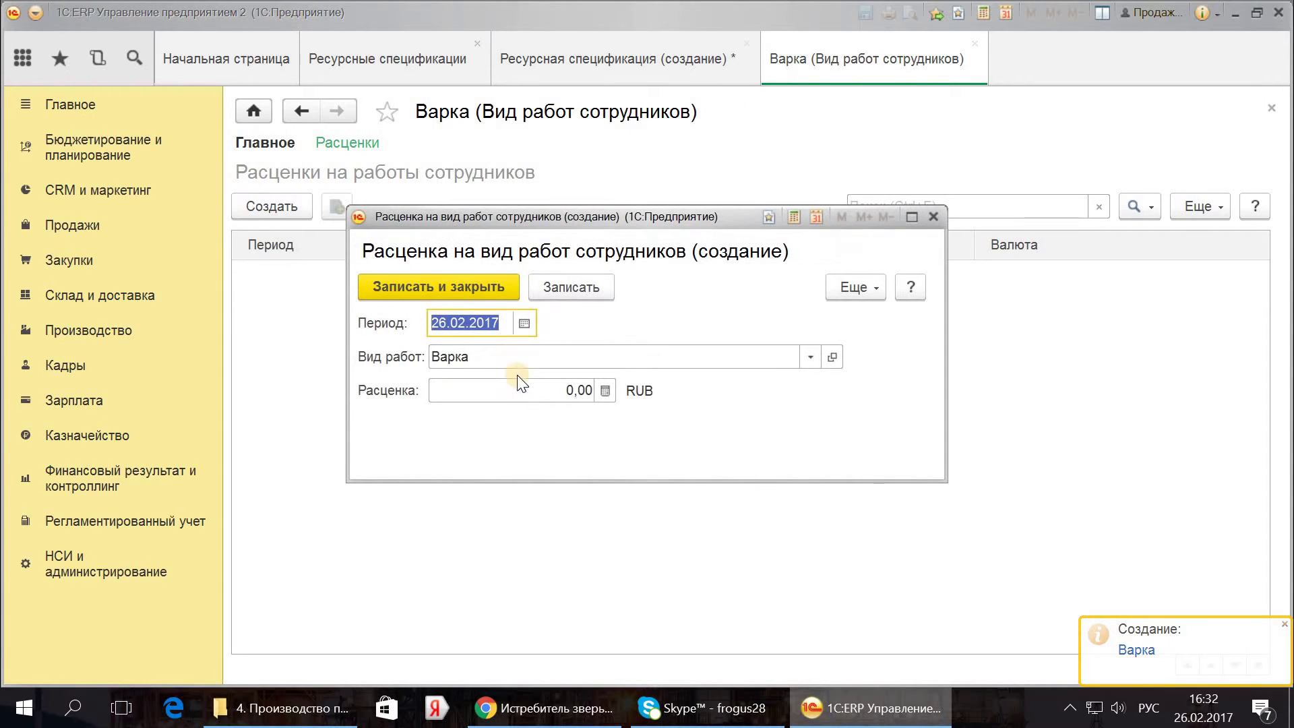
left_click(546, 391)
type("1 00")
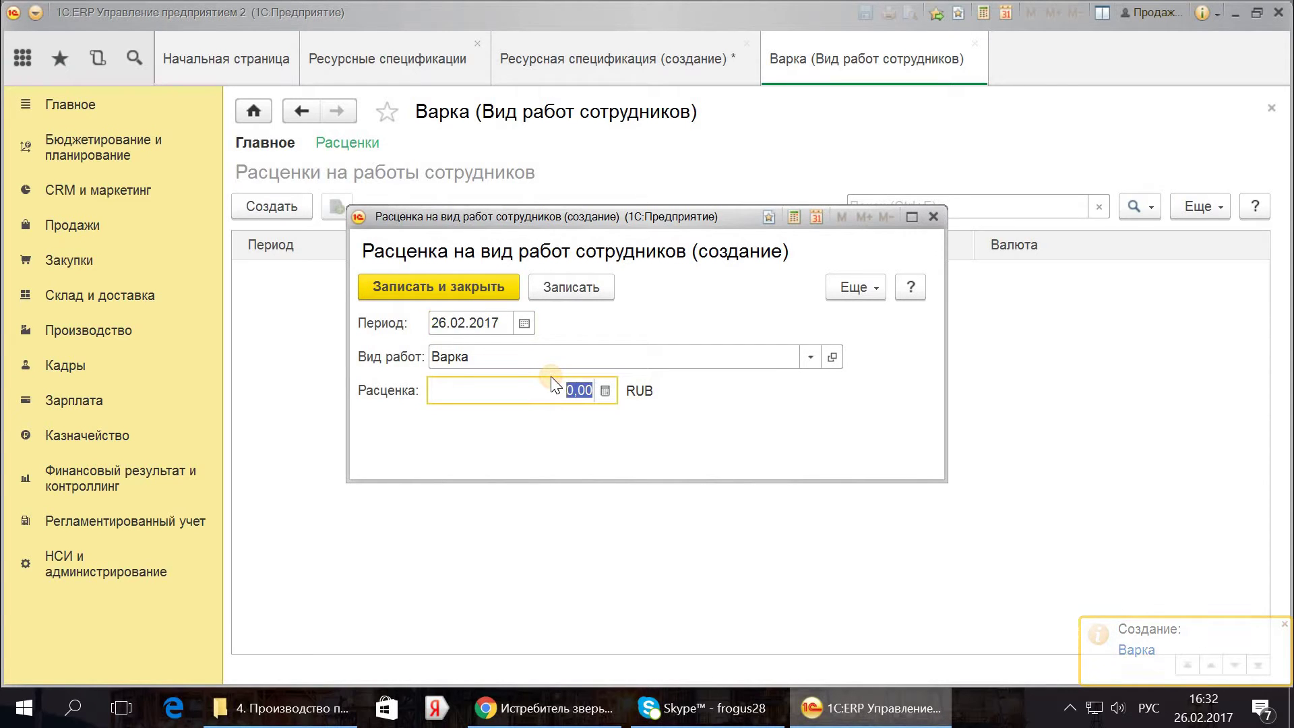
type("0")
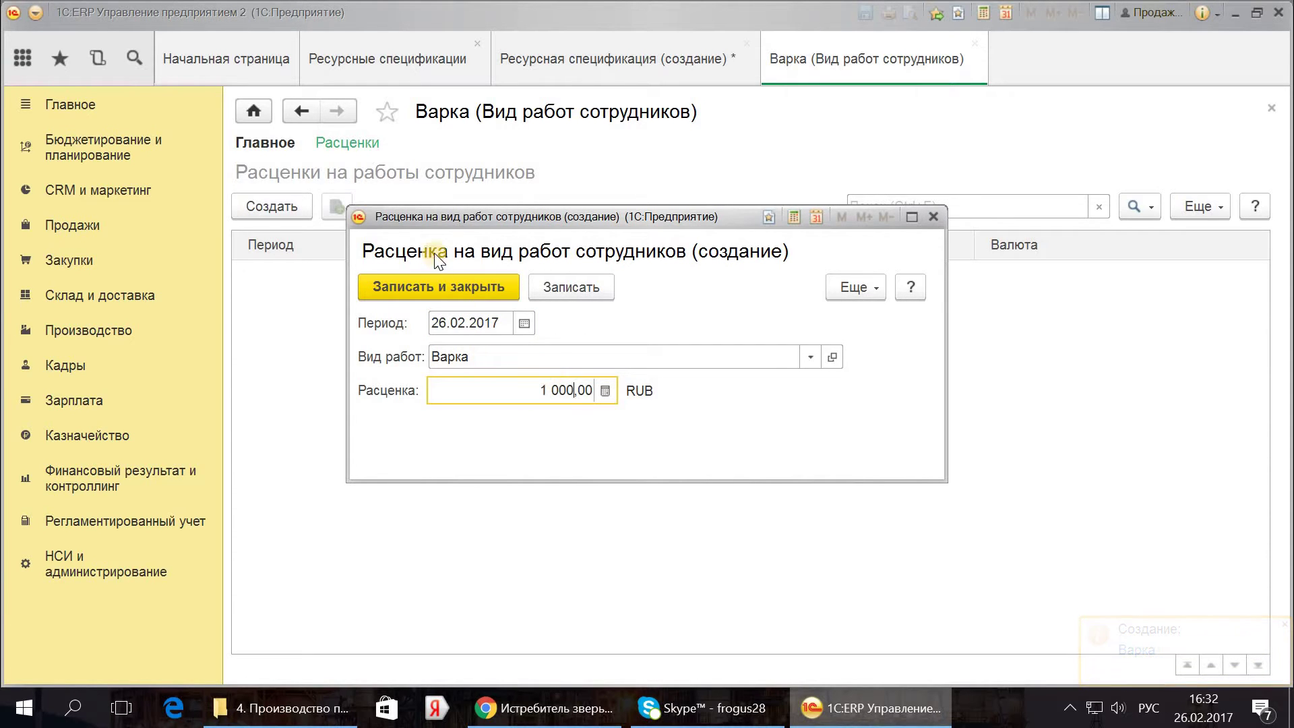
key("ctrl+Return")
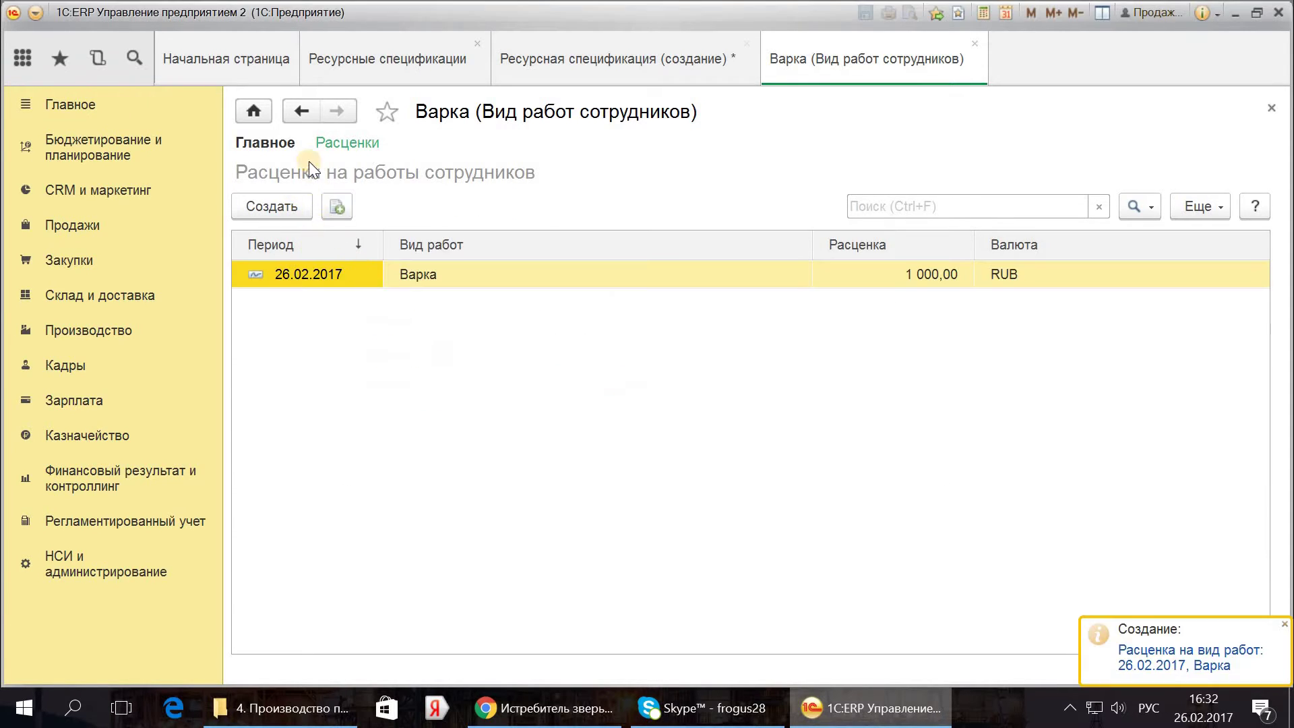
Step: Assign Варка to the labour cost line with quantity 1 and the production labour payment costing item
left_click(1272, 108)
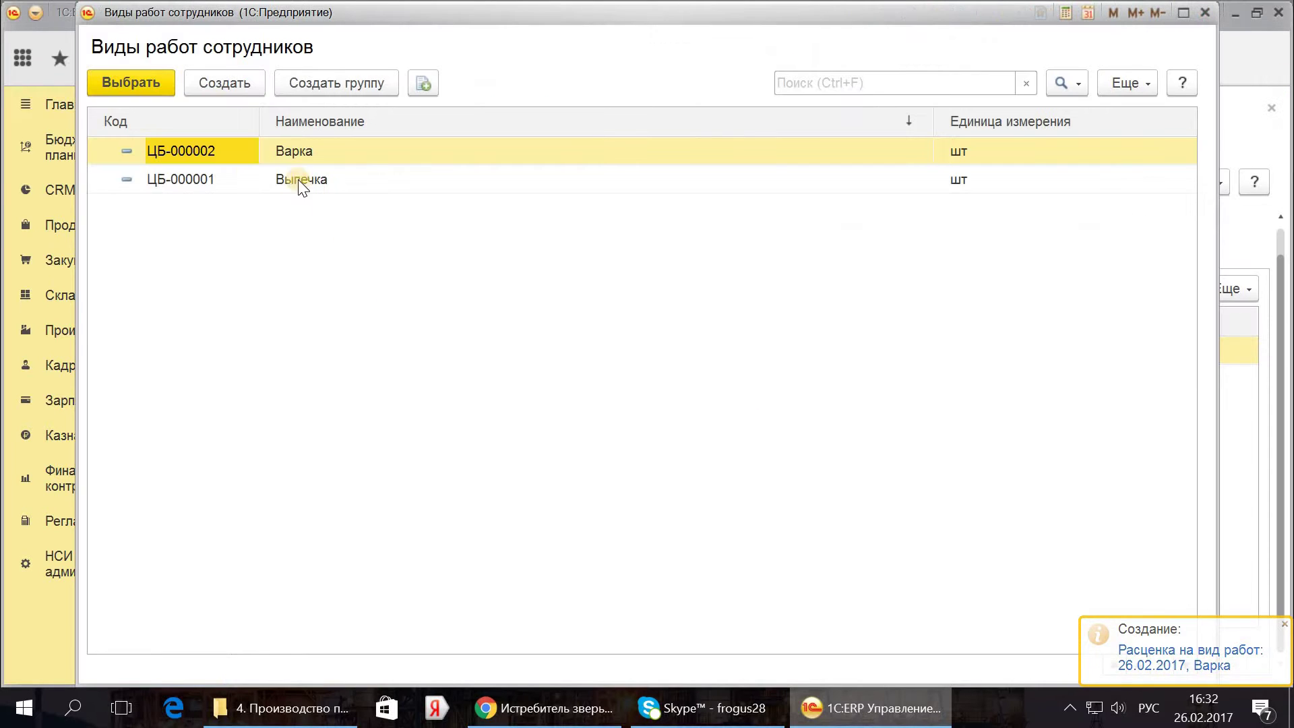
double_click(229, 151)
left_click(547, 341)
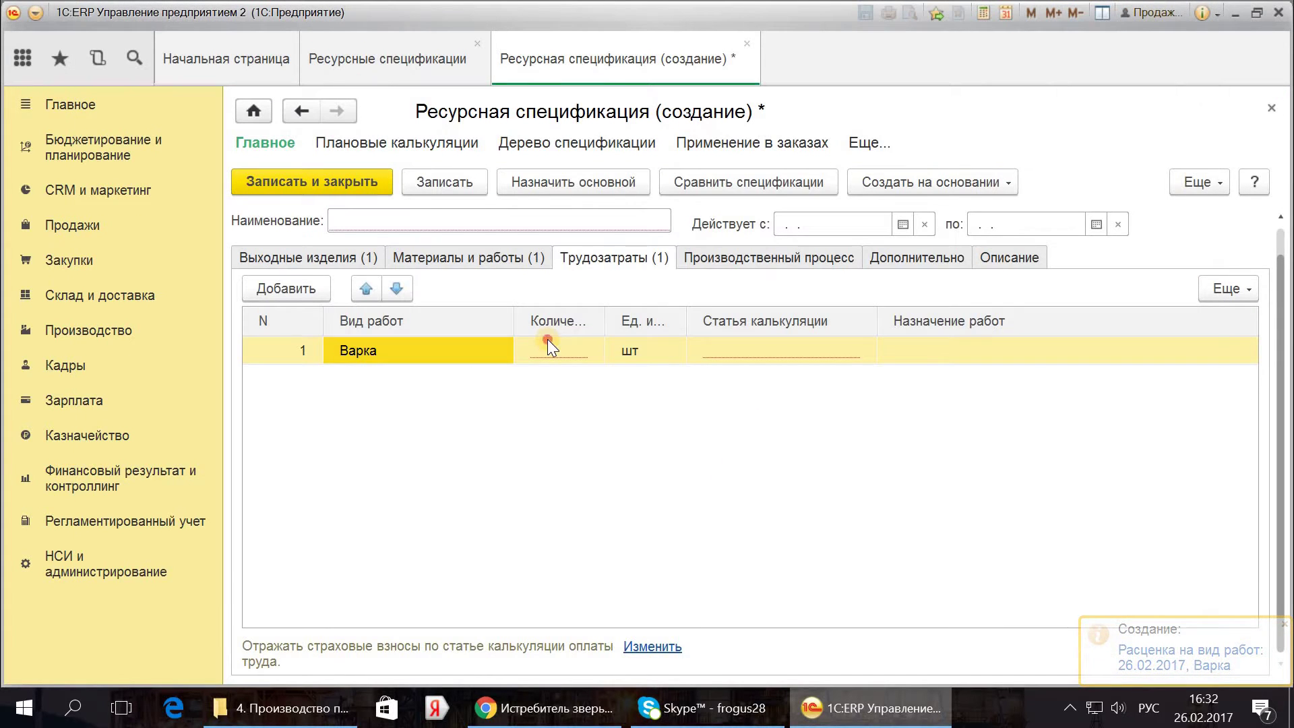
type("1")
left_click(707, 396)
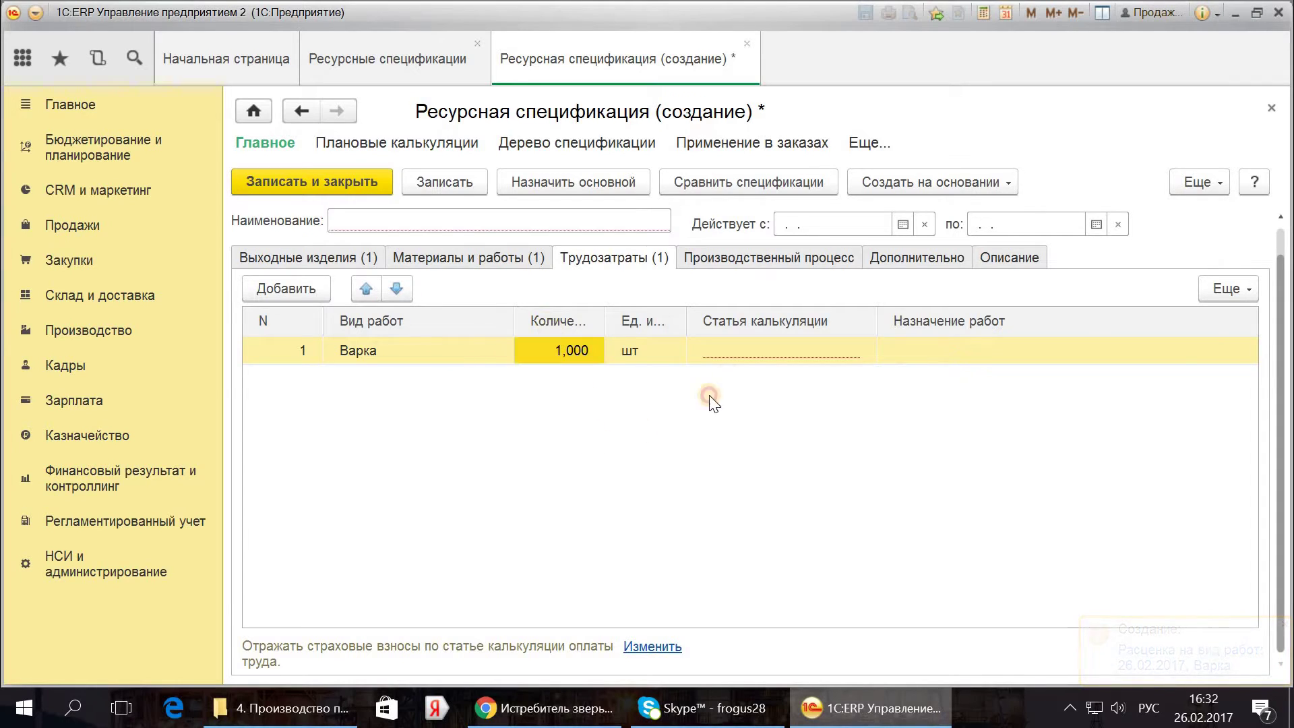
left_click(755, 347)
left_click(783, 387)
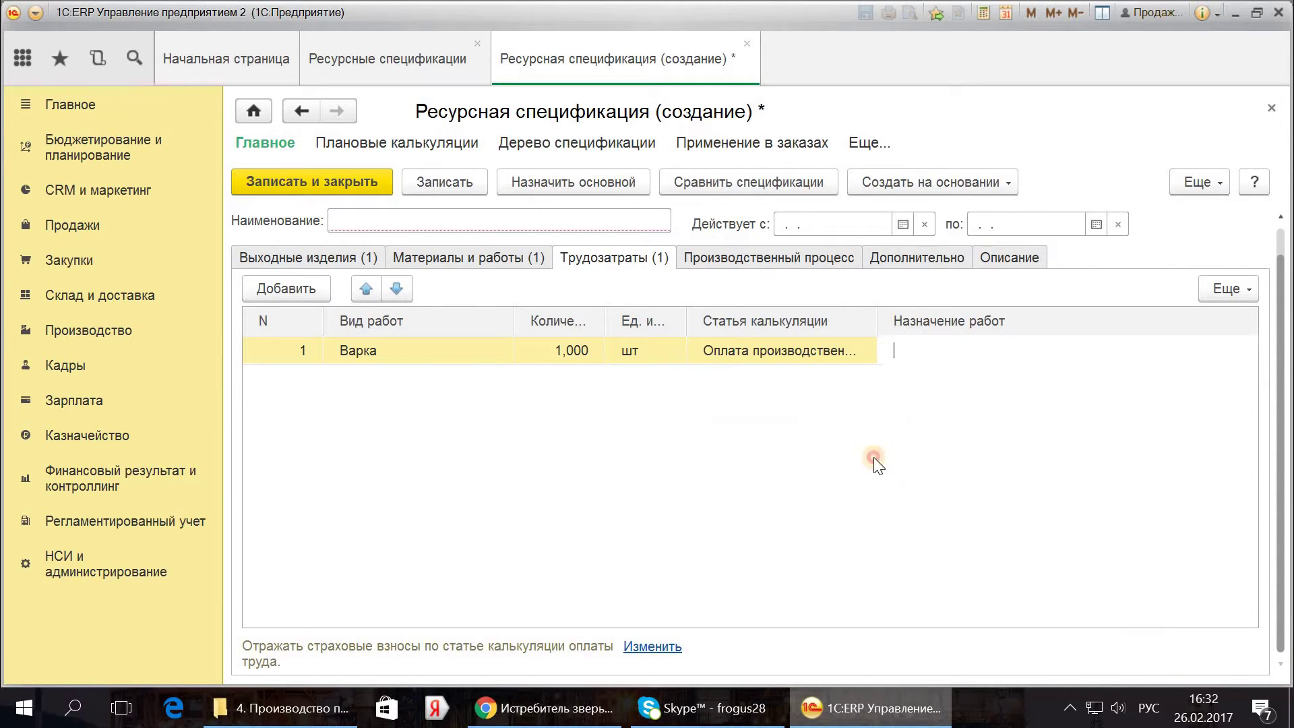
Step: Set the department of the specification's production process to Производственный департамент
left_click(753, 252)
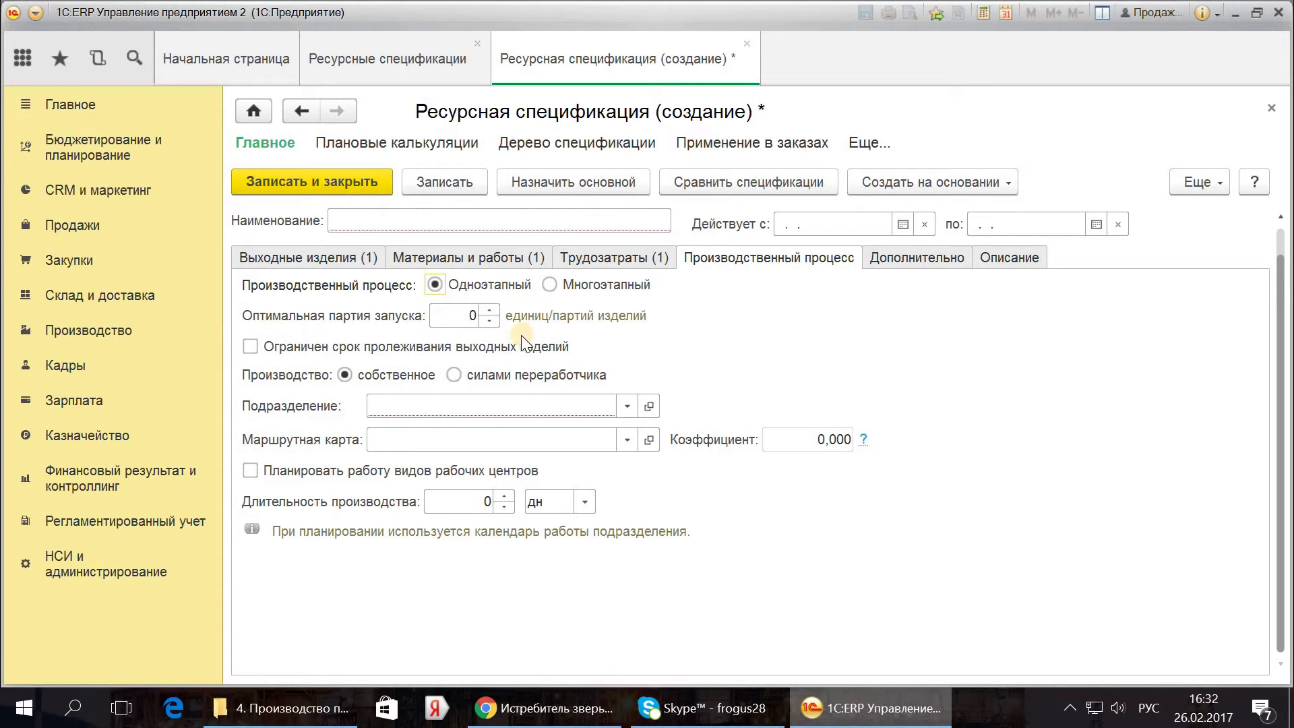
left_click(467, 399)
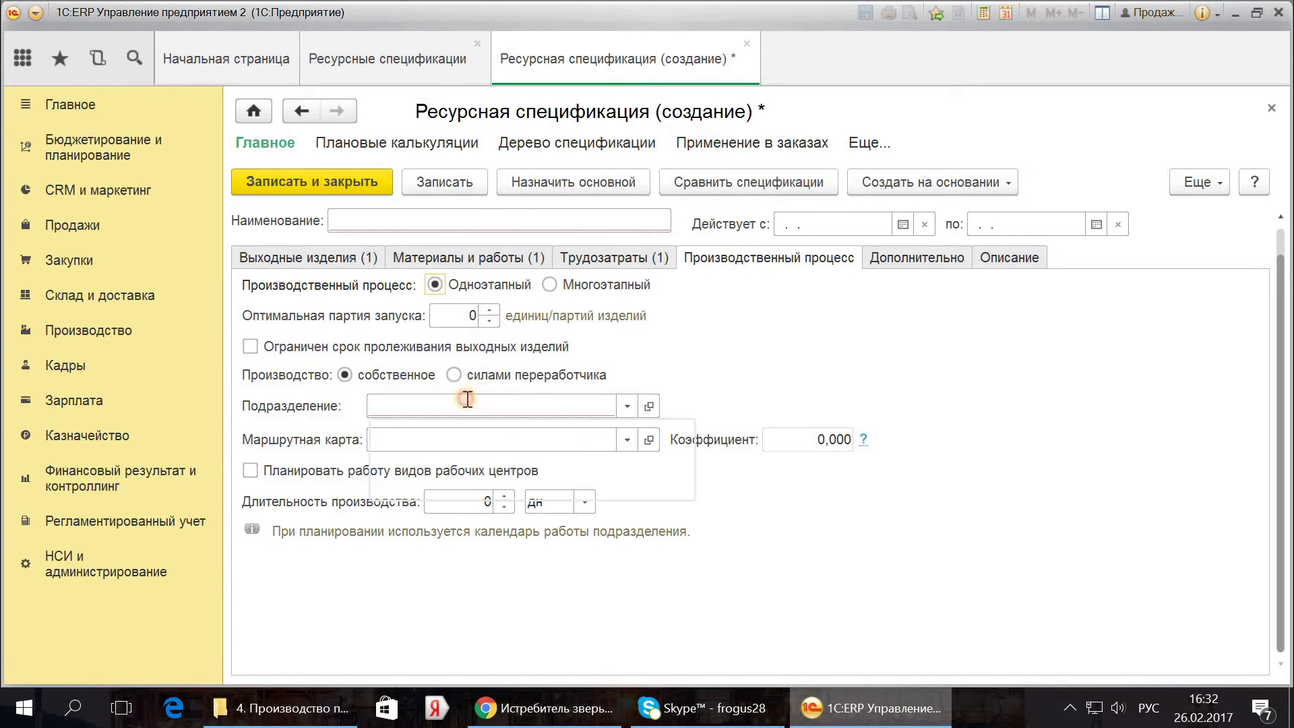
left_click(490, 435)
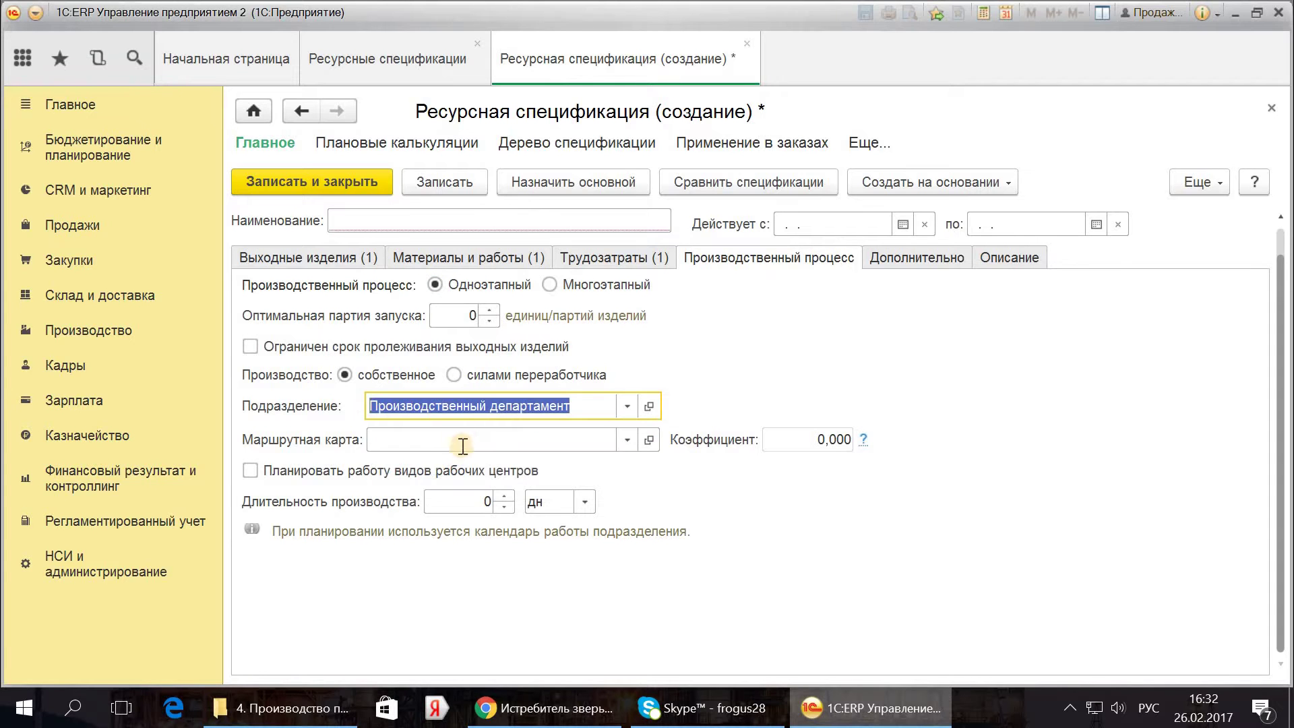
Step: Check which route cards are available for the specification and close the selection list
left_click(465, 439)
left_click(504, 497)
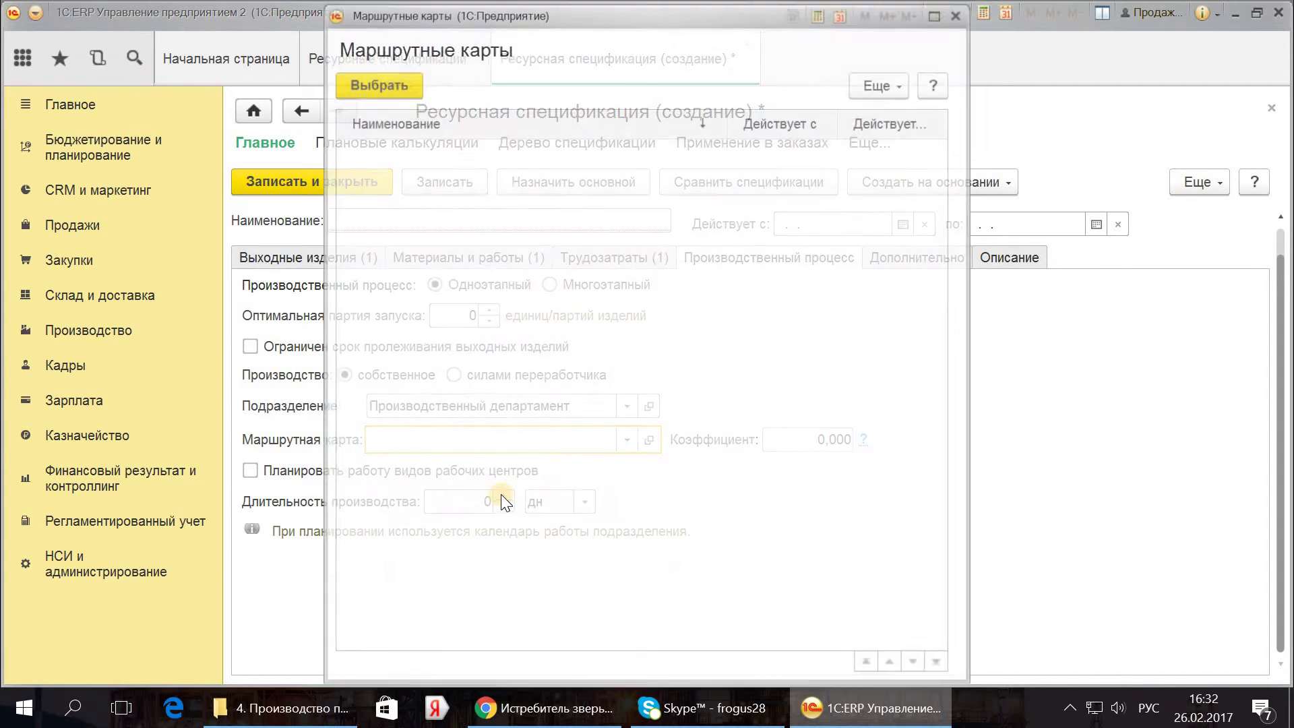
right_click(624, 372)
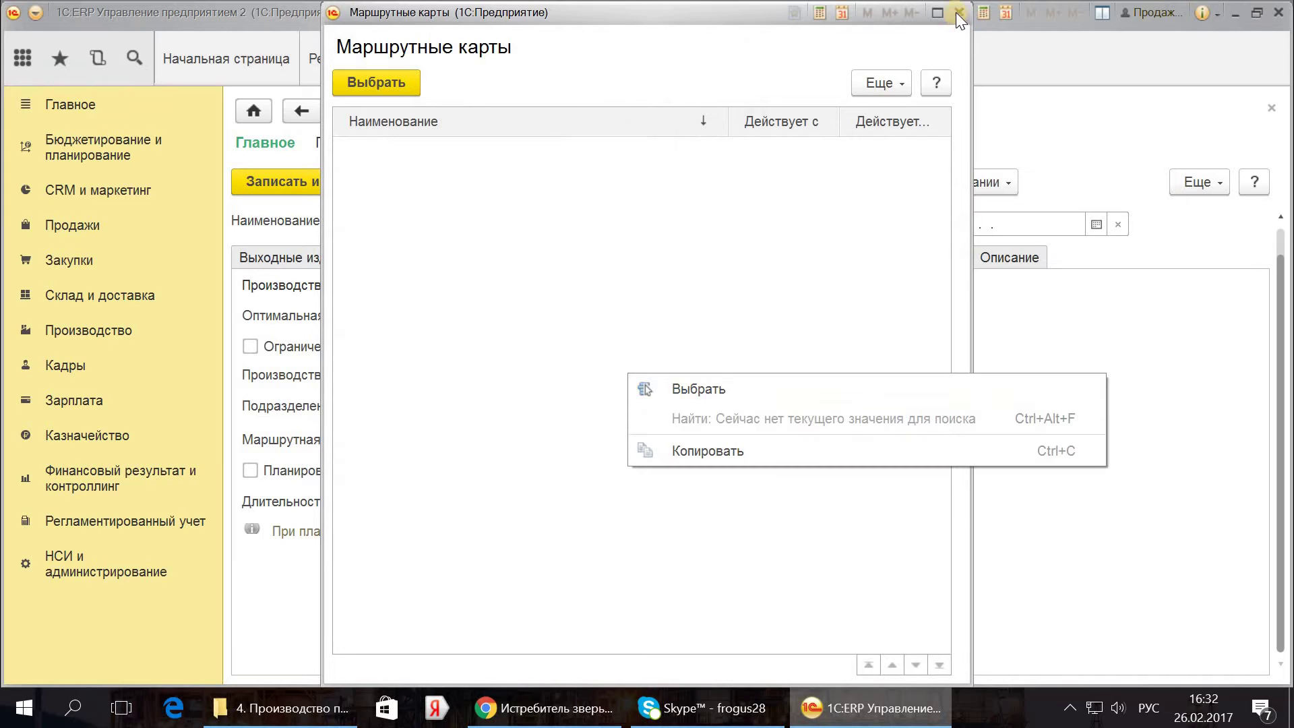
left_click(958, 12)
Step: Open the production catalogue of route cards (Маршрутные карты) and start a new route card
left_click(94, 330)
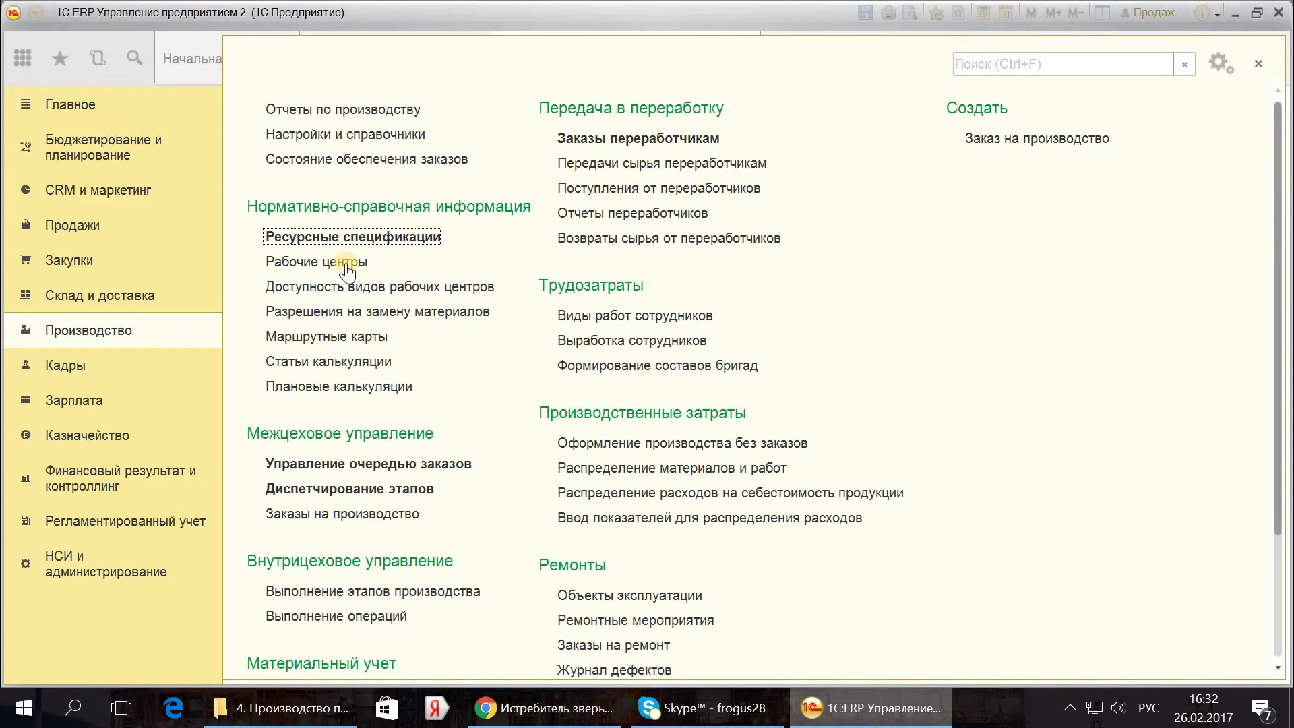
left_click(319, 335)
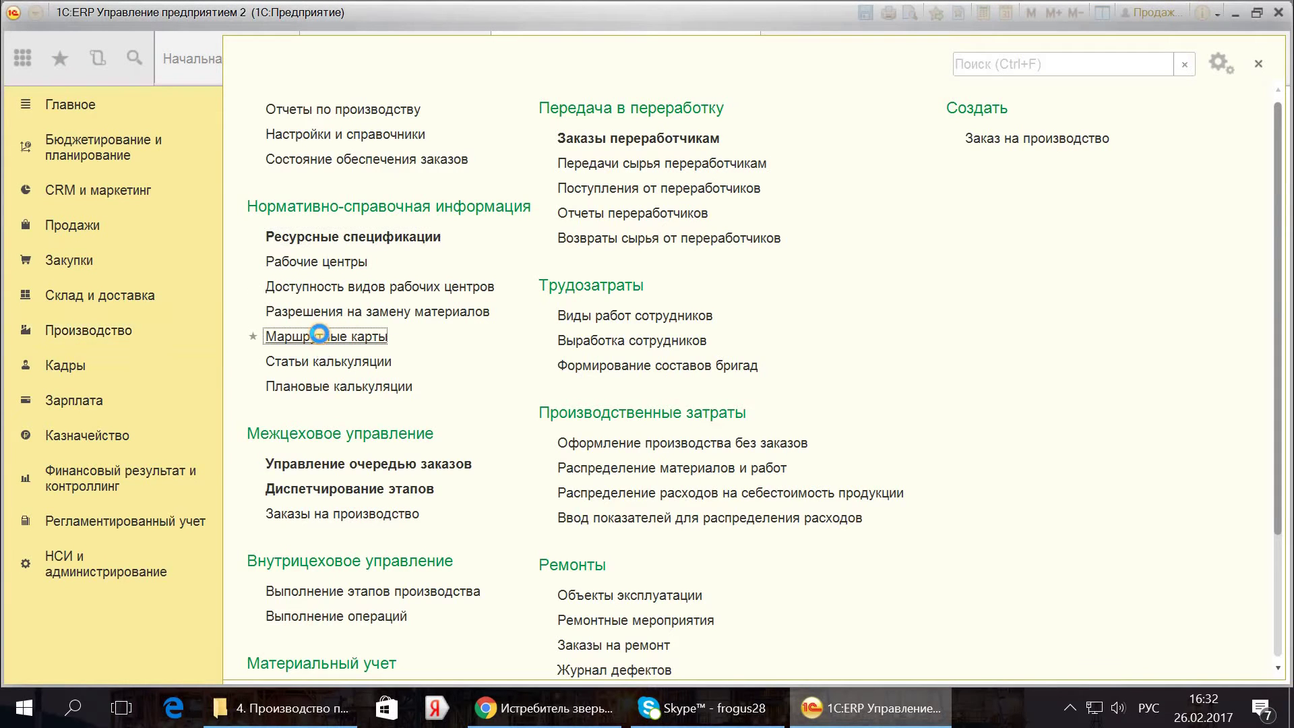
left_click(414, 418)
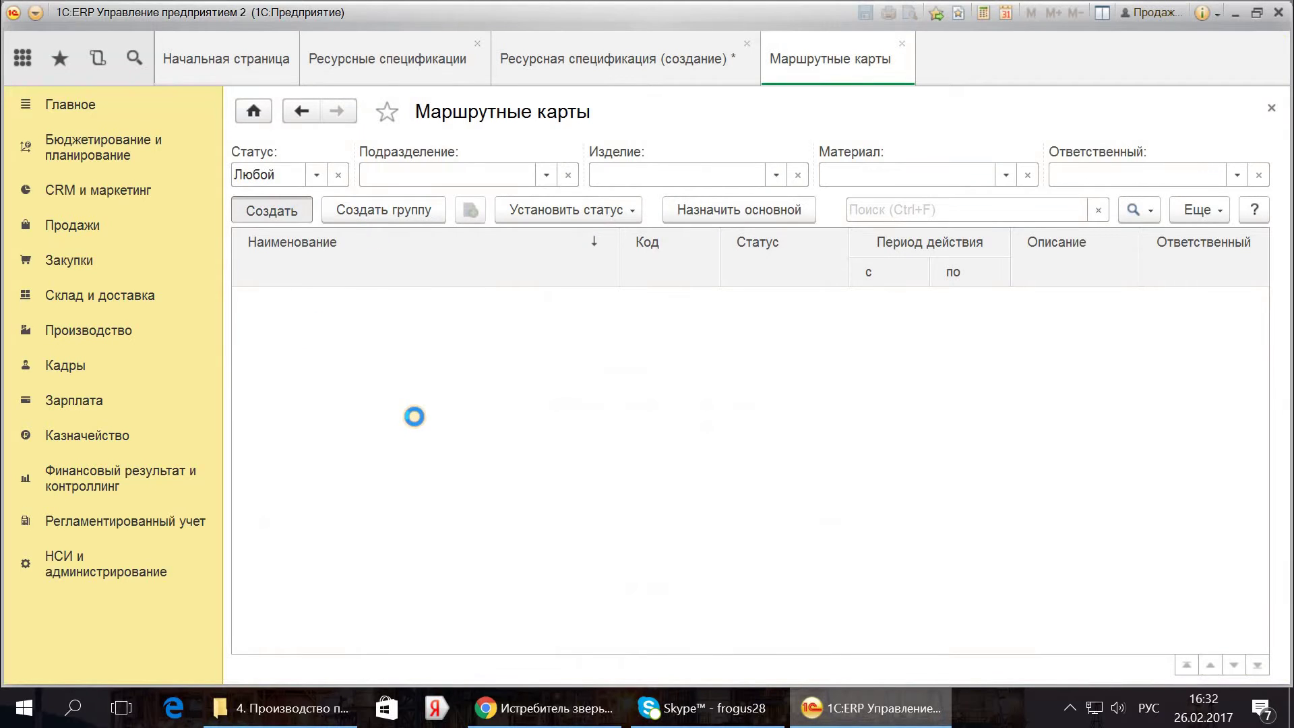
key("Insert")
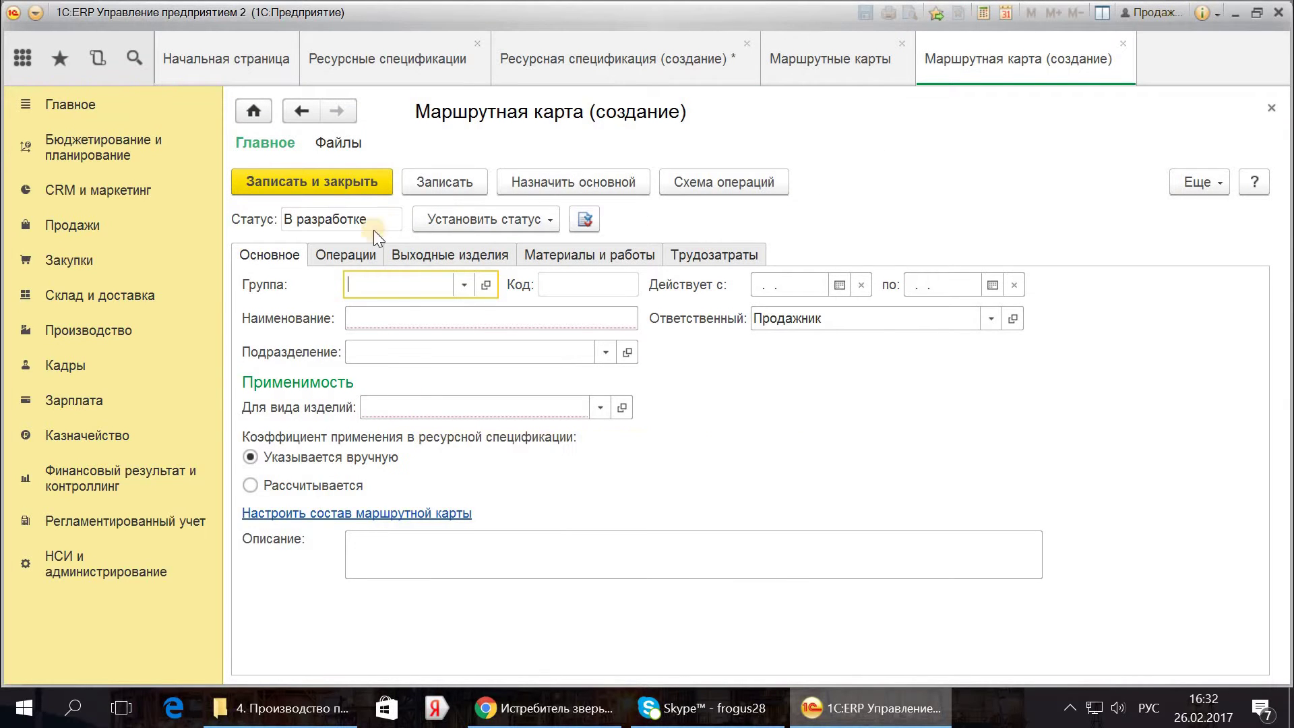
left_click(353, 246)
left_click(294, 254)
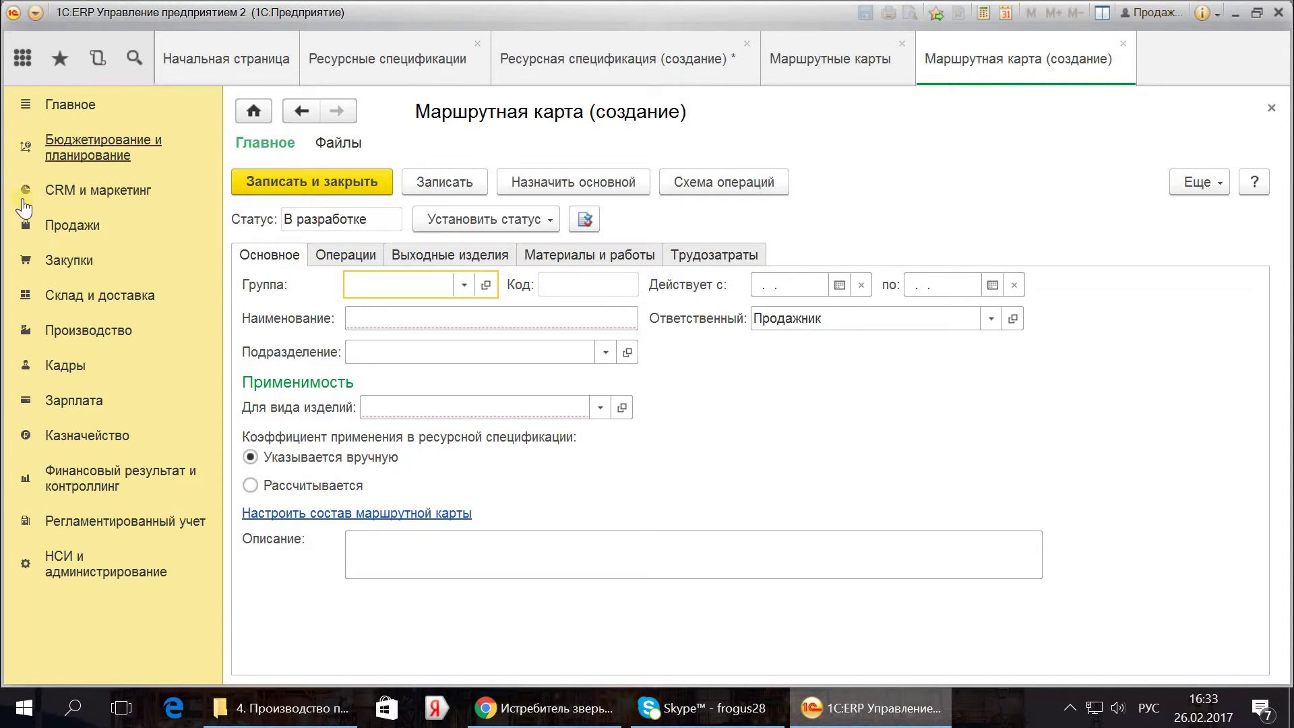
left_click(592, 47)
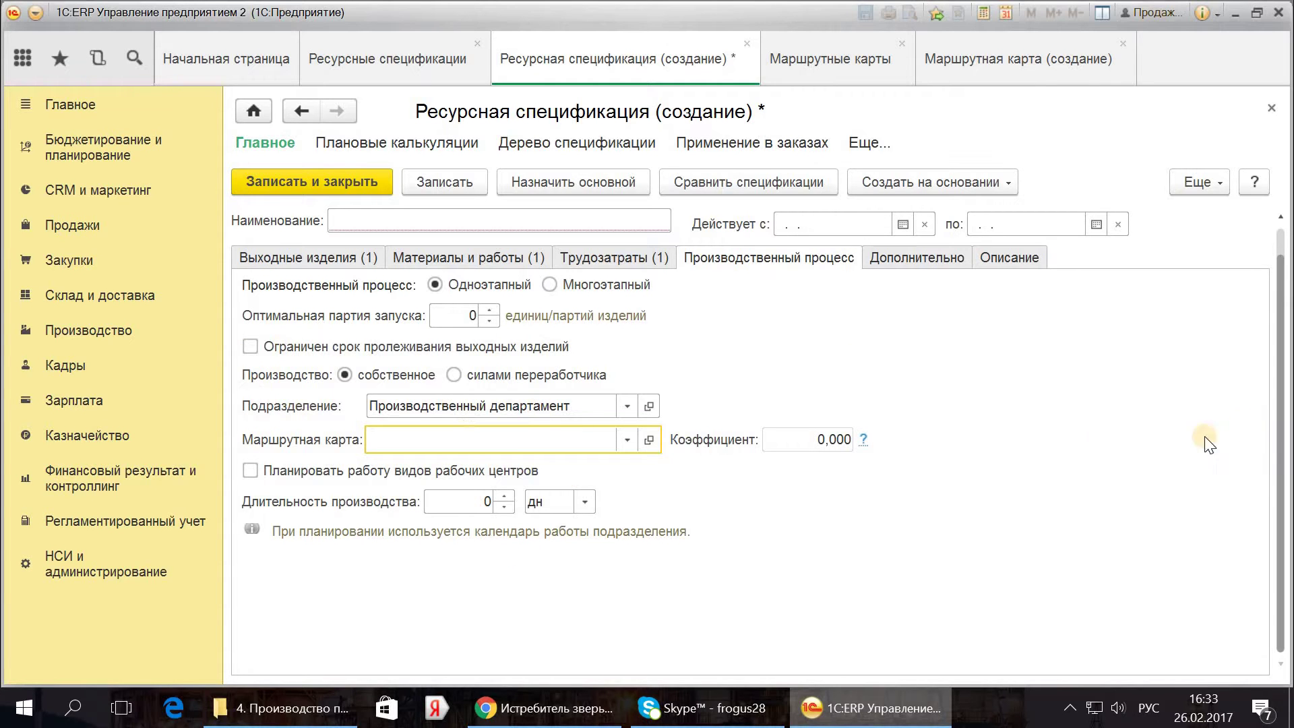
left_click(971, 72)
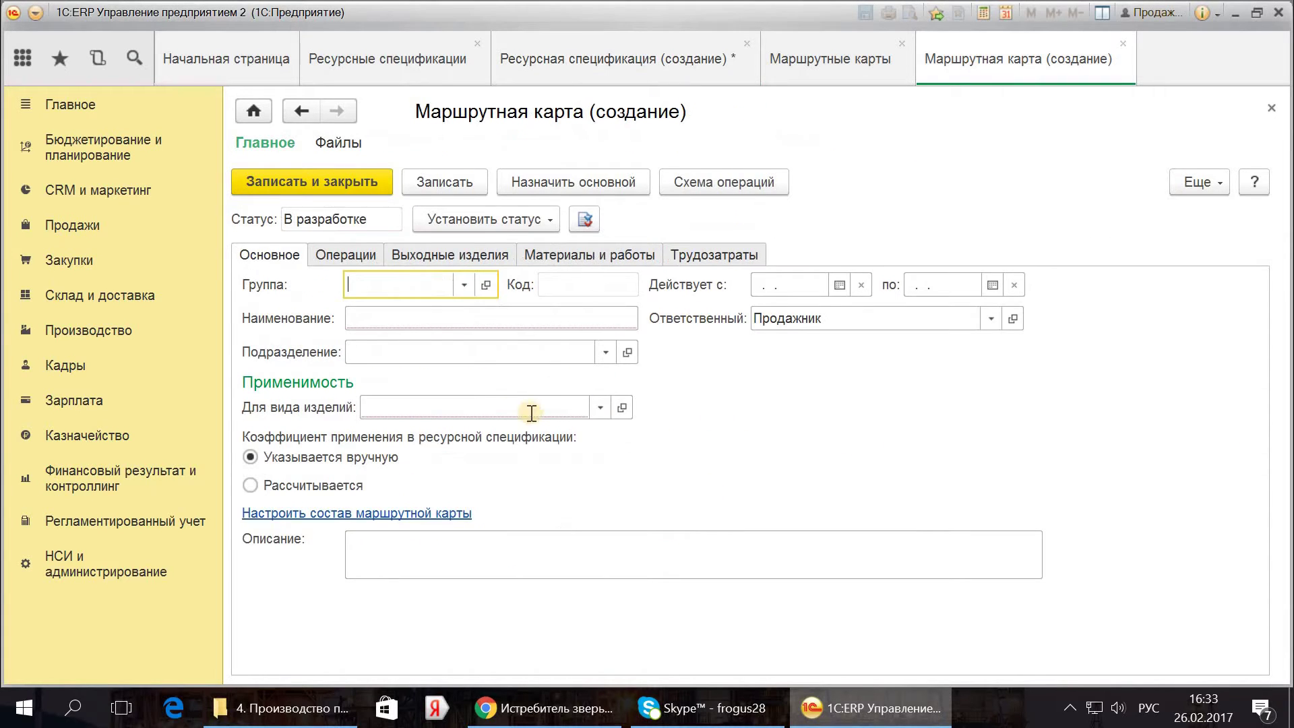
Step: Try to add an operation to the new route card and enter пппп as the card's name
left_click(315, 247)
left_click(328, 287)
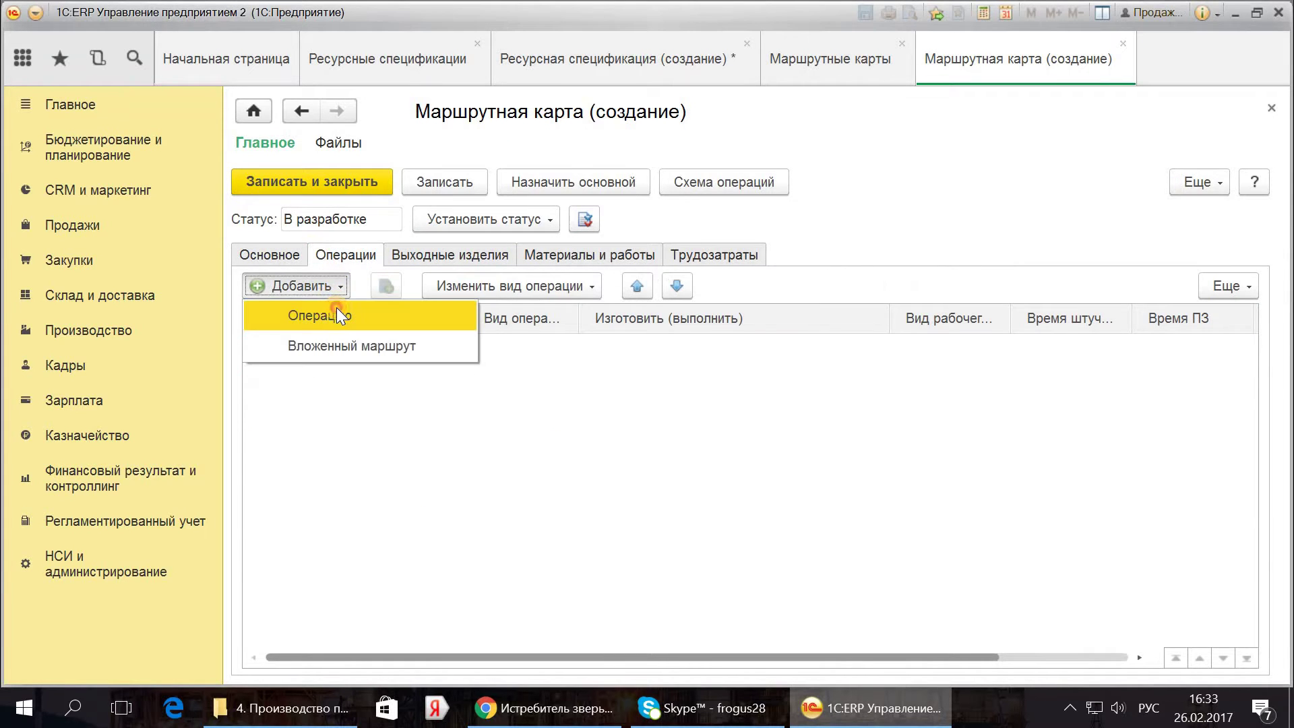
left_click(337, 307)
left_click(616, 383)
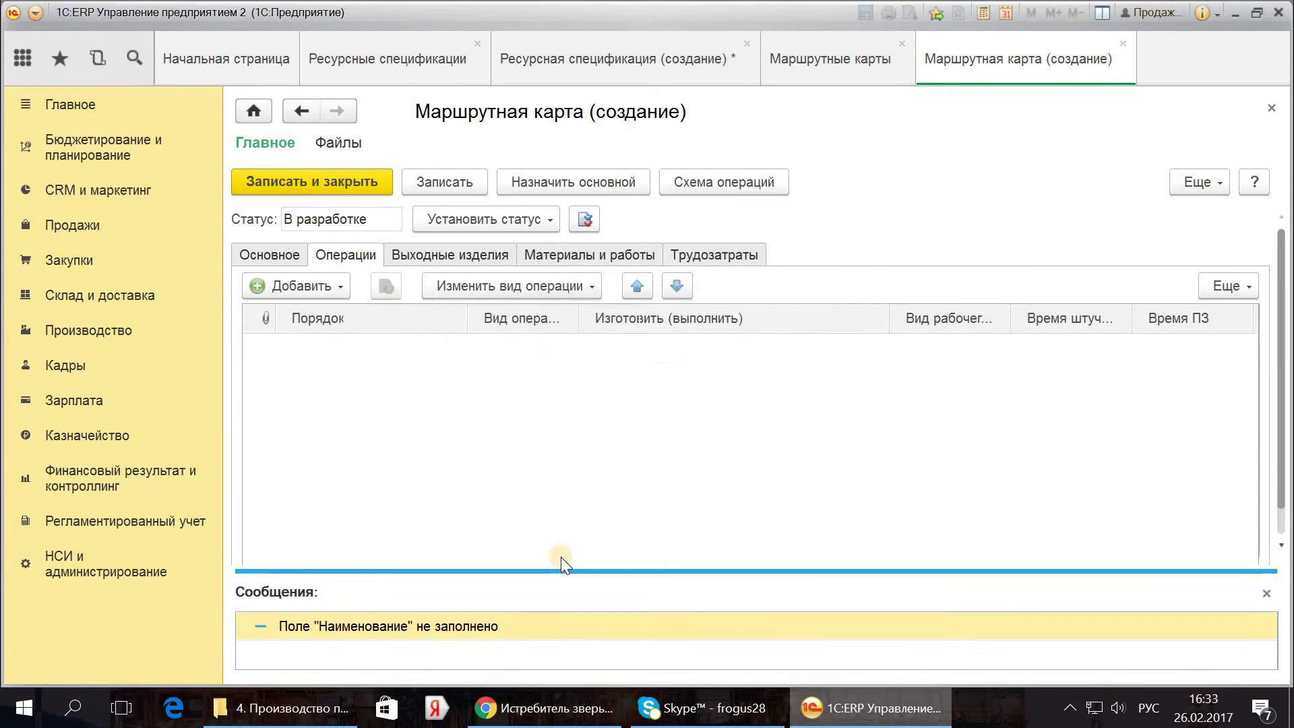
type("пппп")
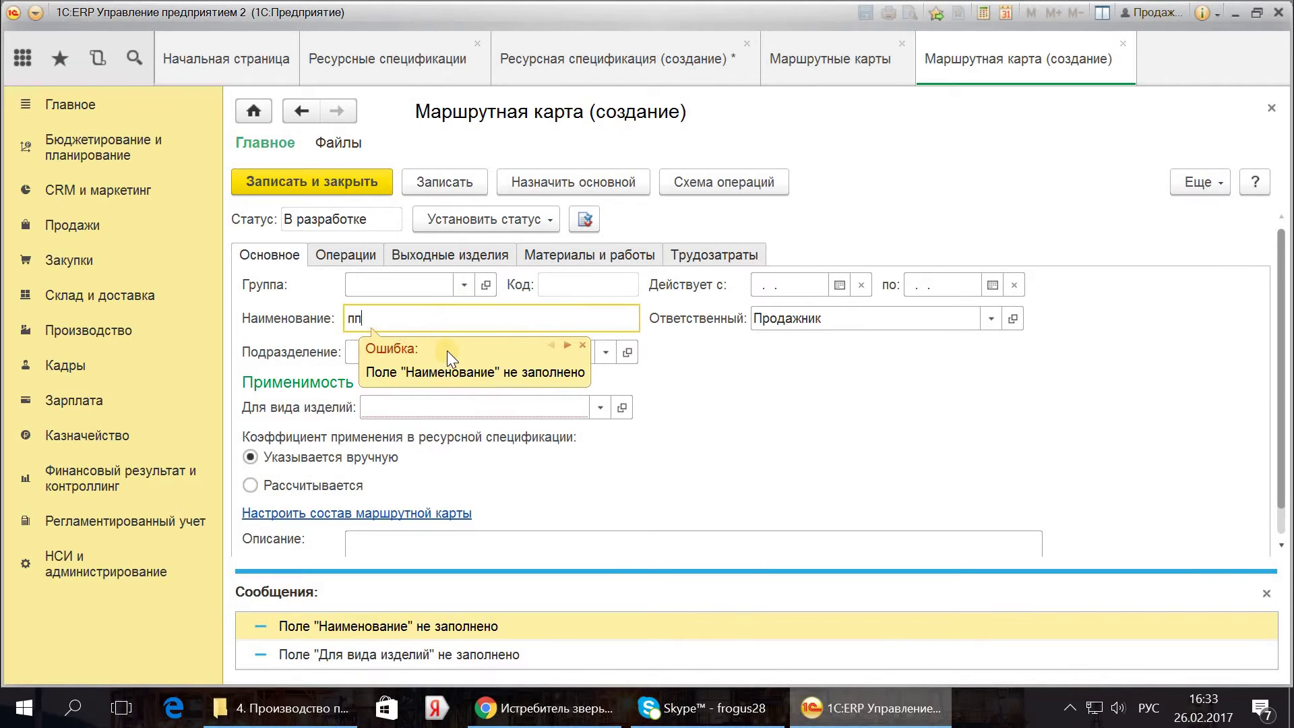
Step: Try again to add an operation to the route card пппп
left_click(366, 257)
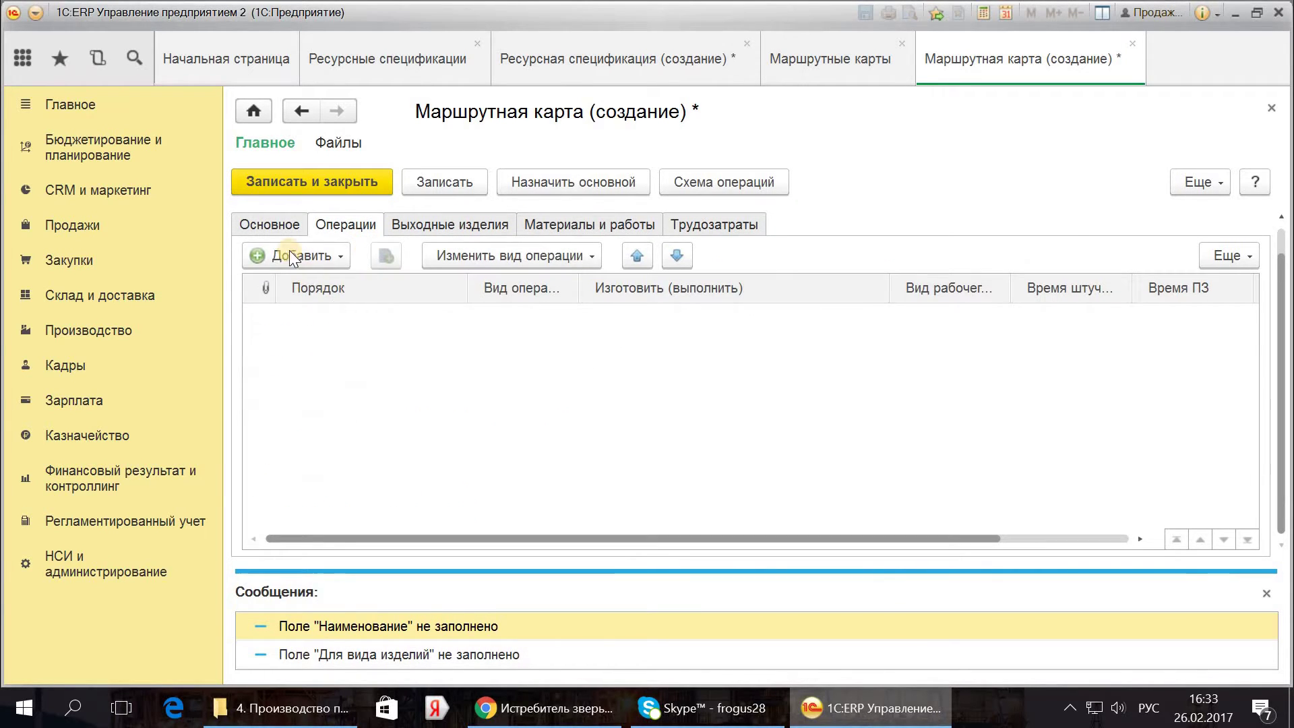
left_click(291, 253)
left_click(301, 281)
left_click(574, 372)
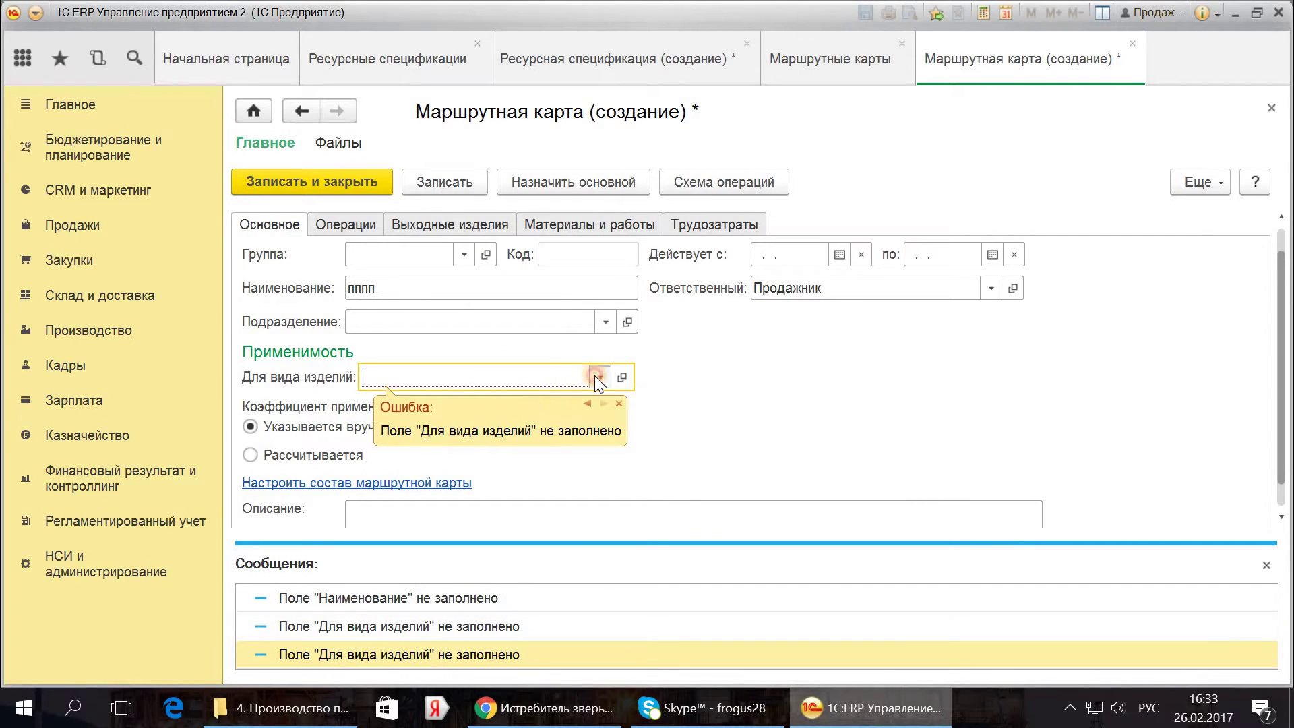
Step: Set the route card's product kind to Булочки from the Выпечка group and save the card
left_click(597, 376)
left_click(463, 433)
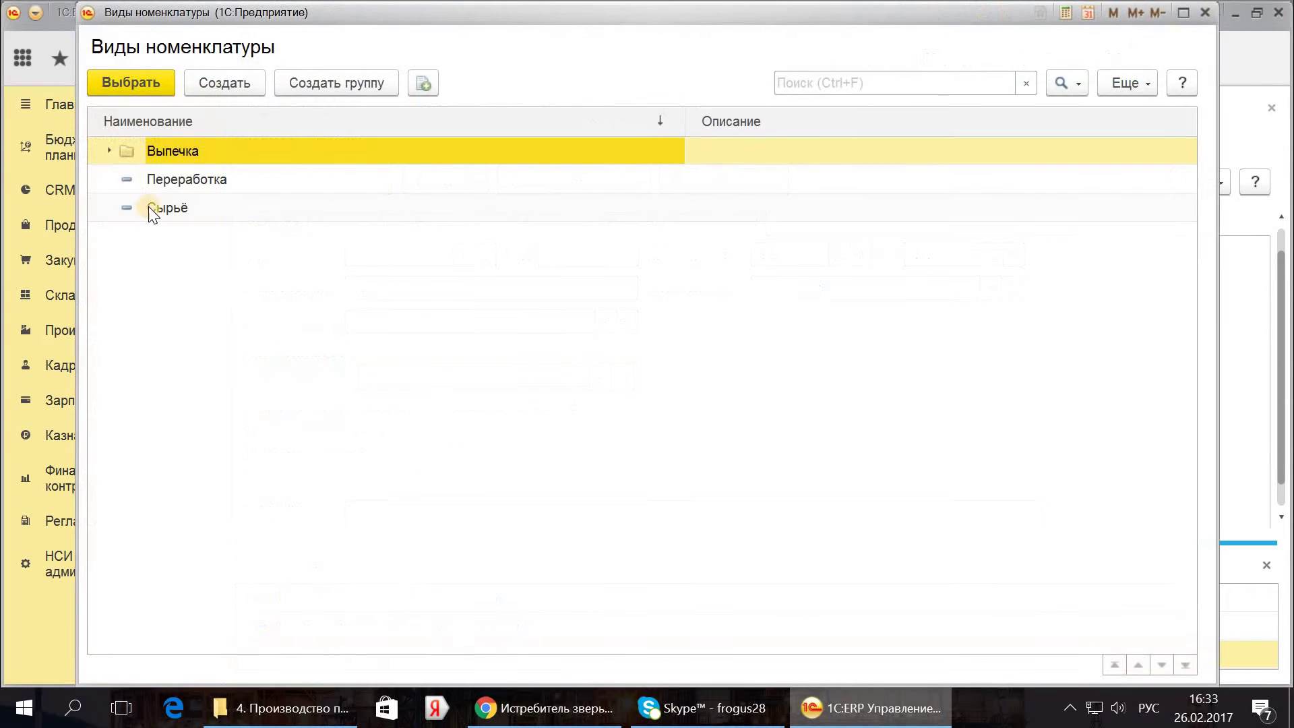
left_click(109, 151)
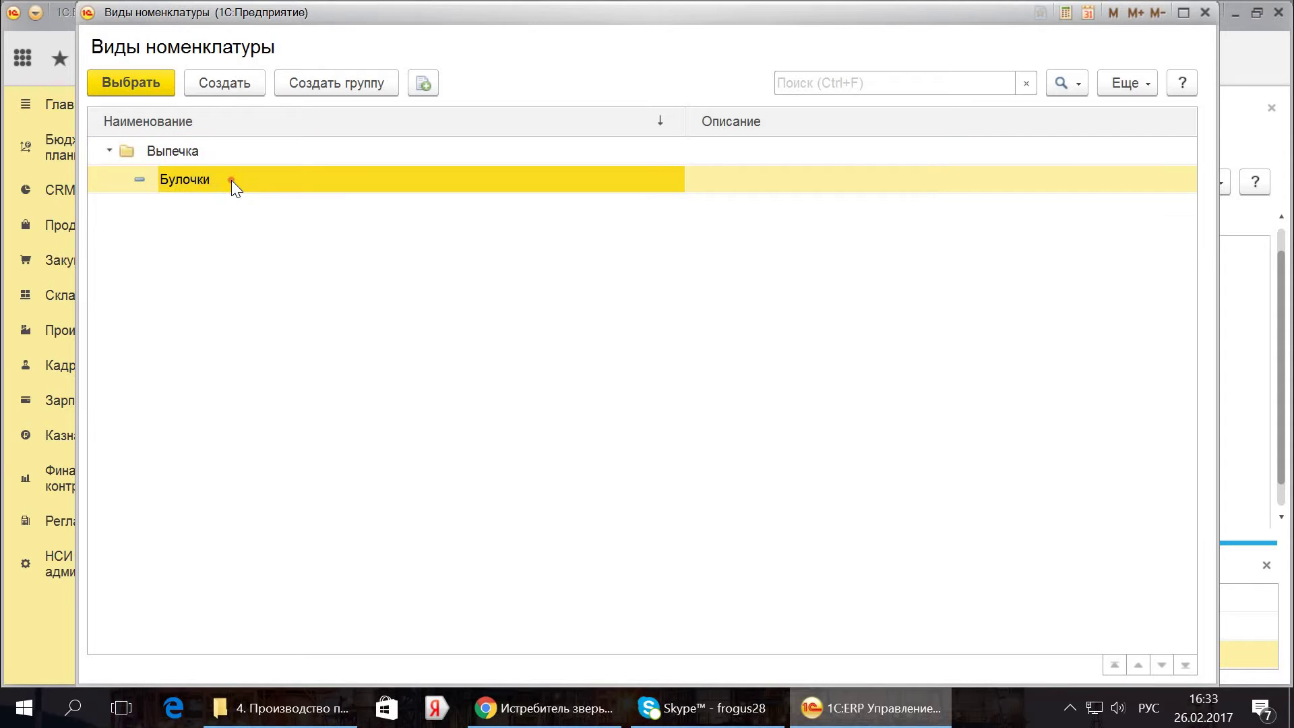
double_click(232, 180)
left_click(435, 183)
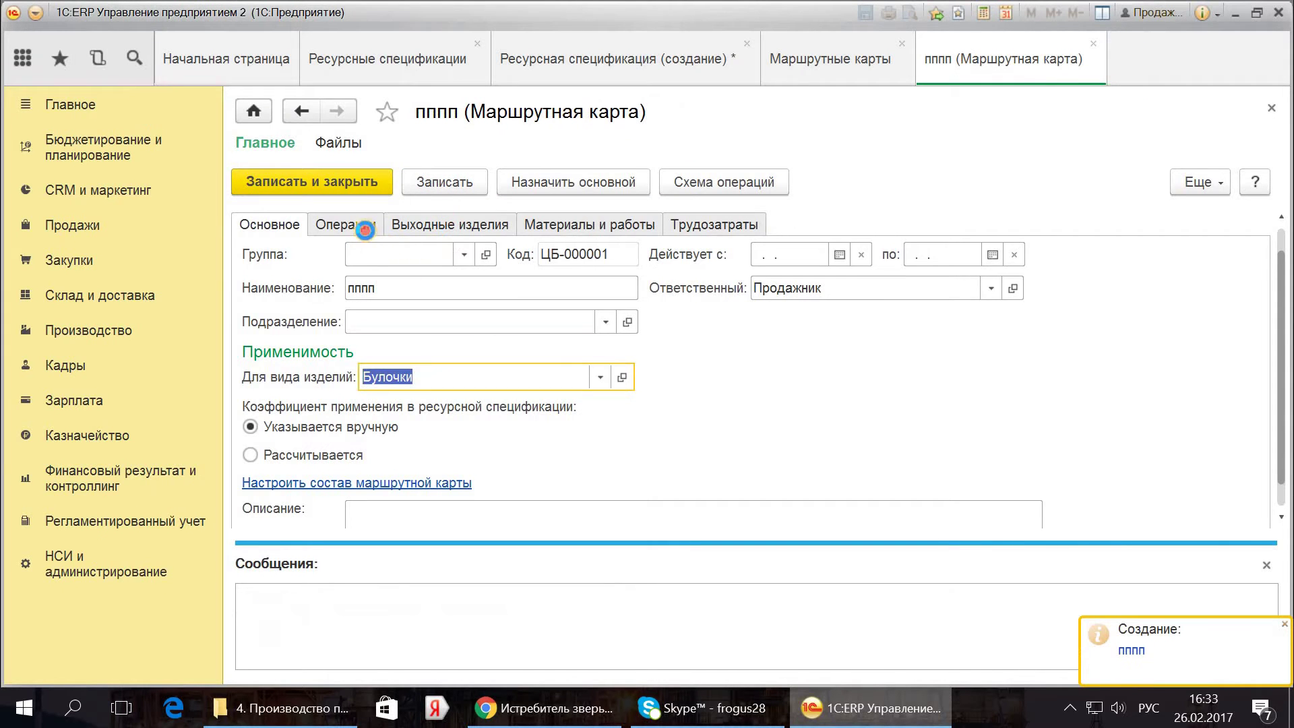
Step: Start a new operation for the route card and describe the work to perform as Высыпание сахара из мешка
left_click(344, 225)
left_click(287, 266)
left_click(296, 282)
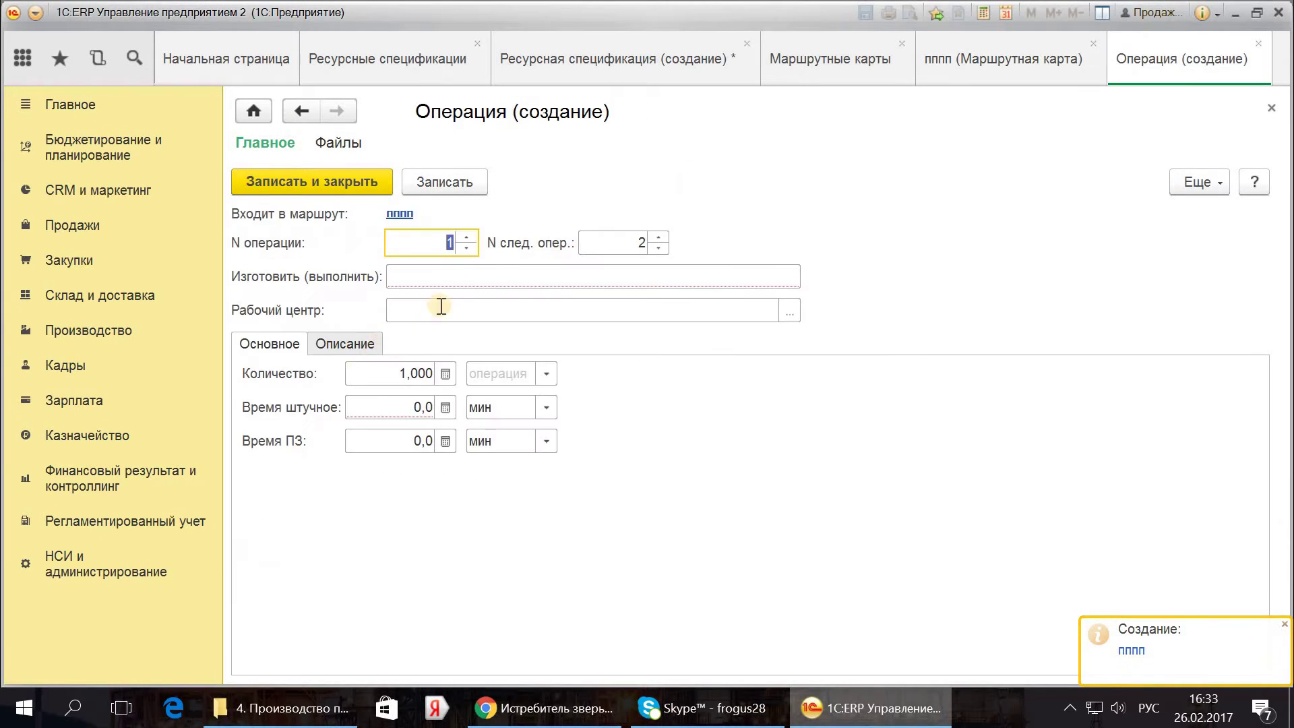
left_click(440, 277)
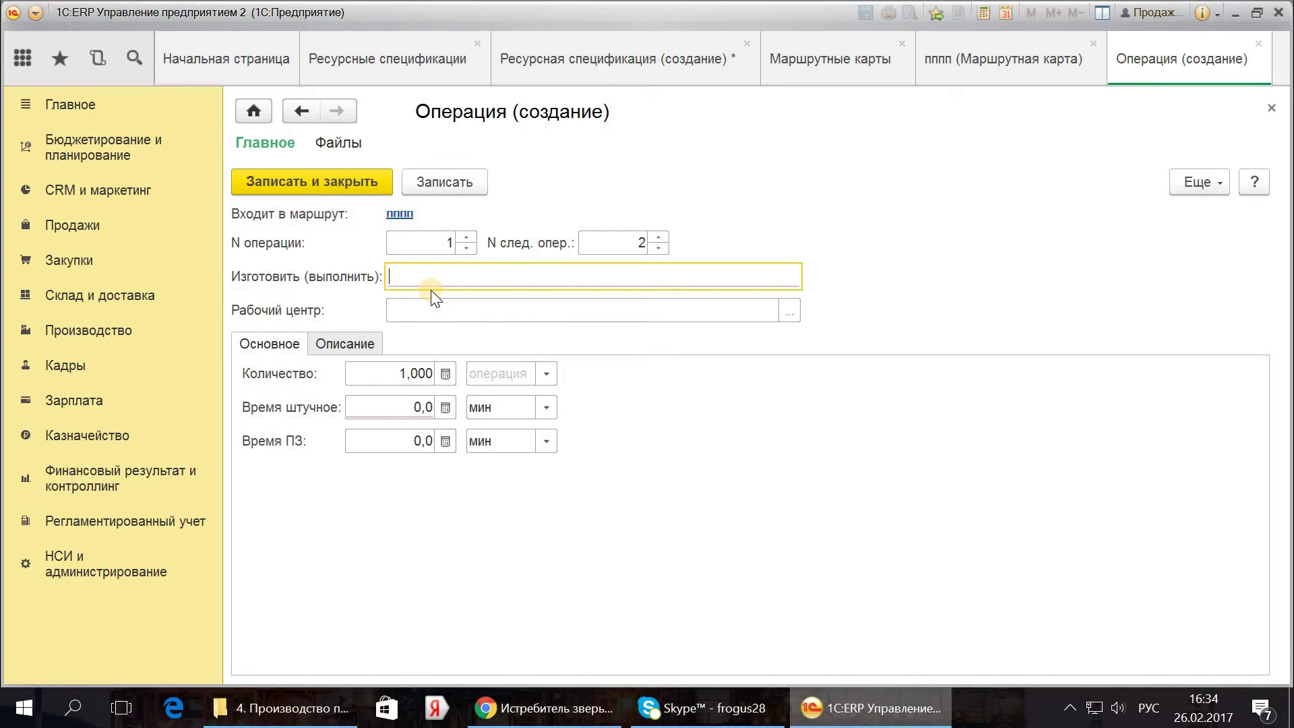
type("Высыпа")
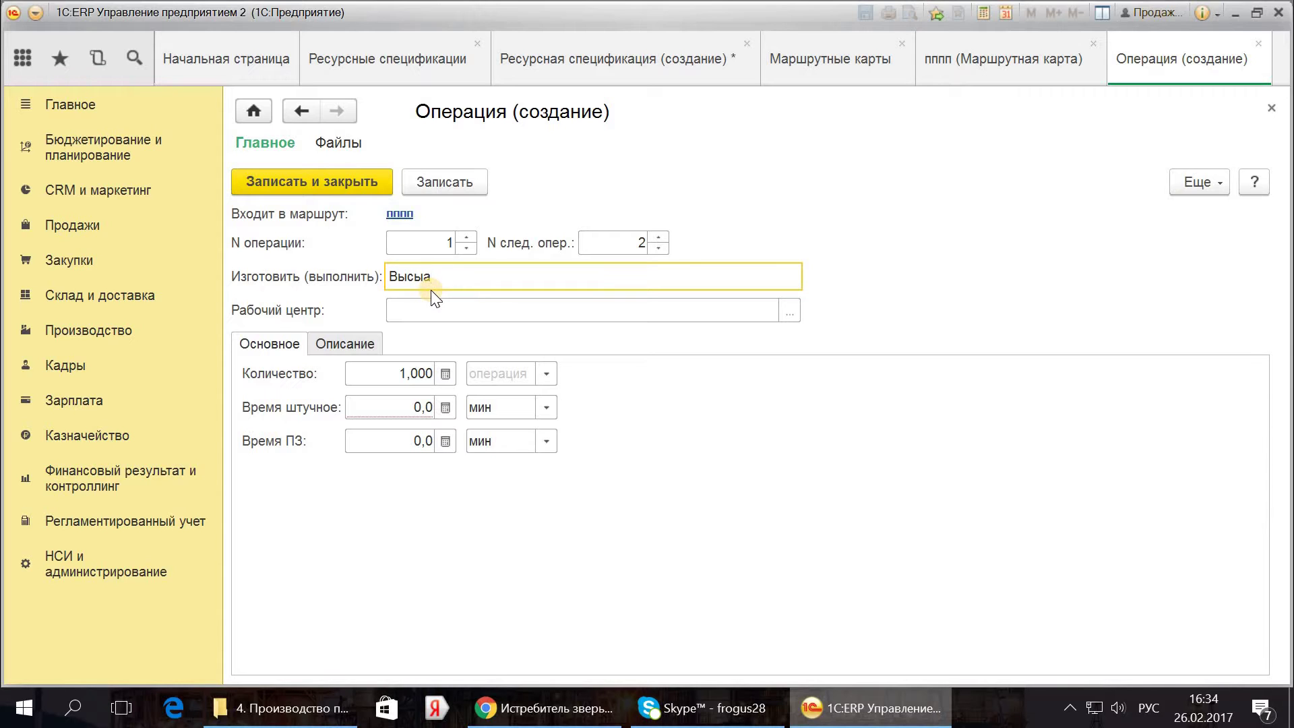
type("сахара из мешка")
left_click(309, 344)
left_click(303, 344)
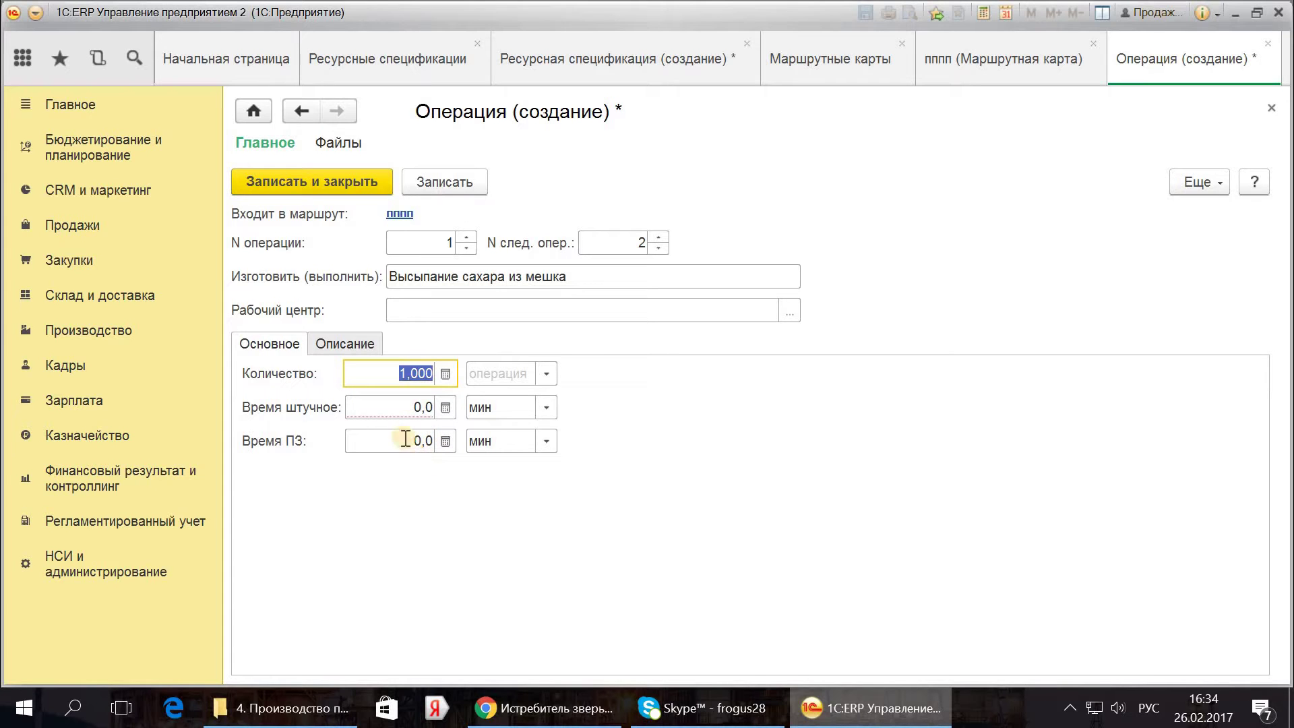
Step: Discard the new operation without saving and close the route card пппп
mouse_move(296, 437)
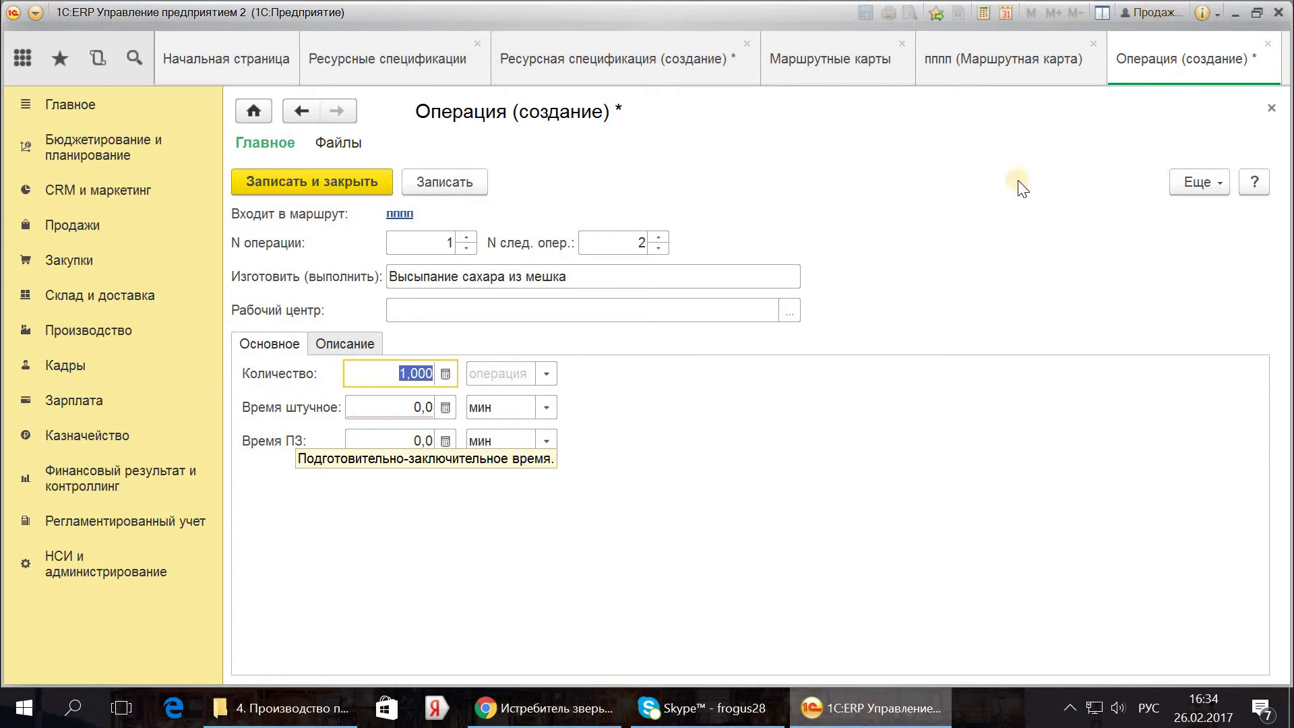
left_click(1271, 108)
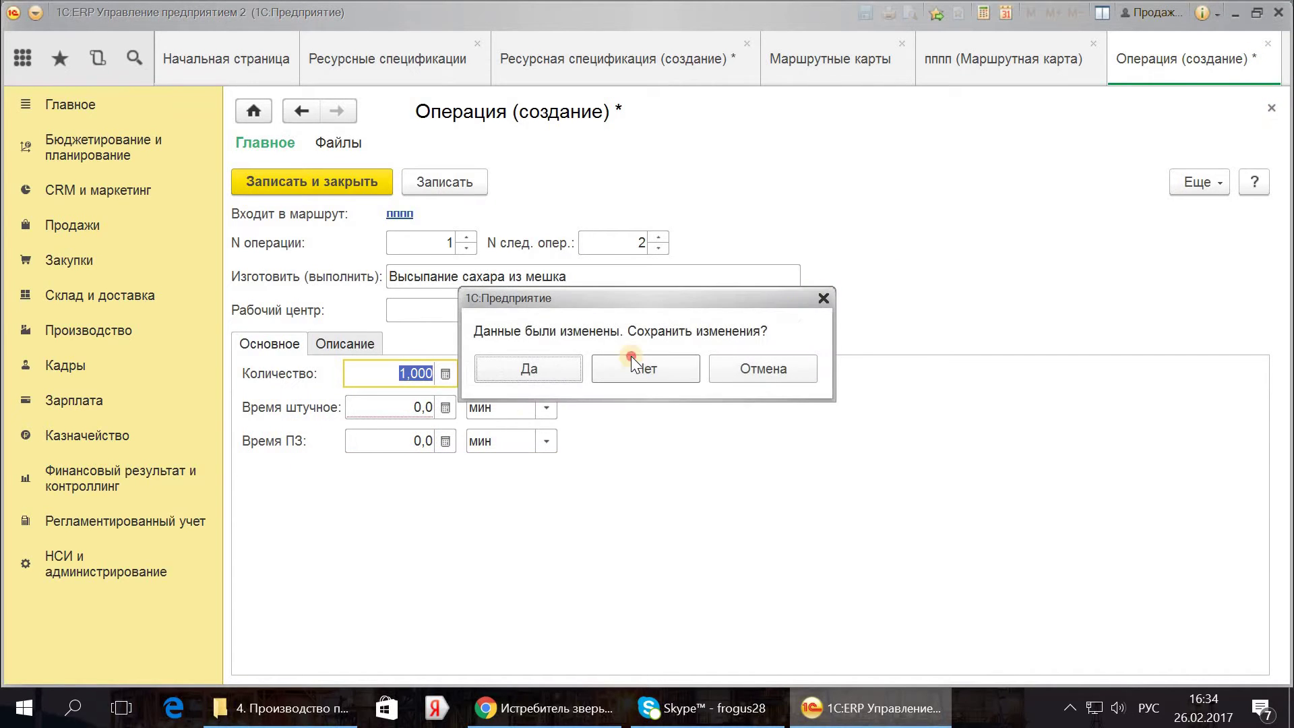
left_click(638, 364)
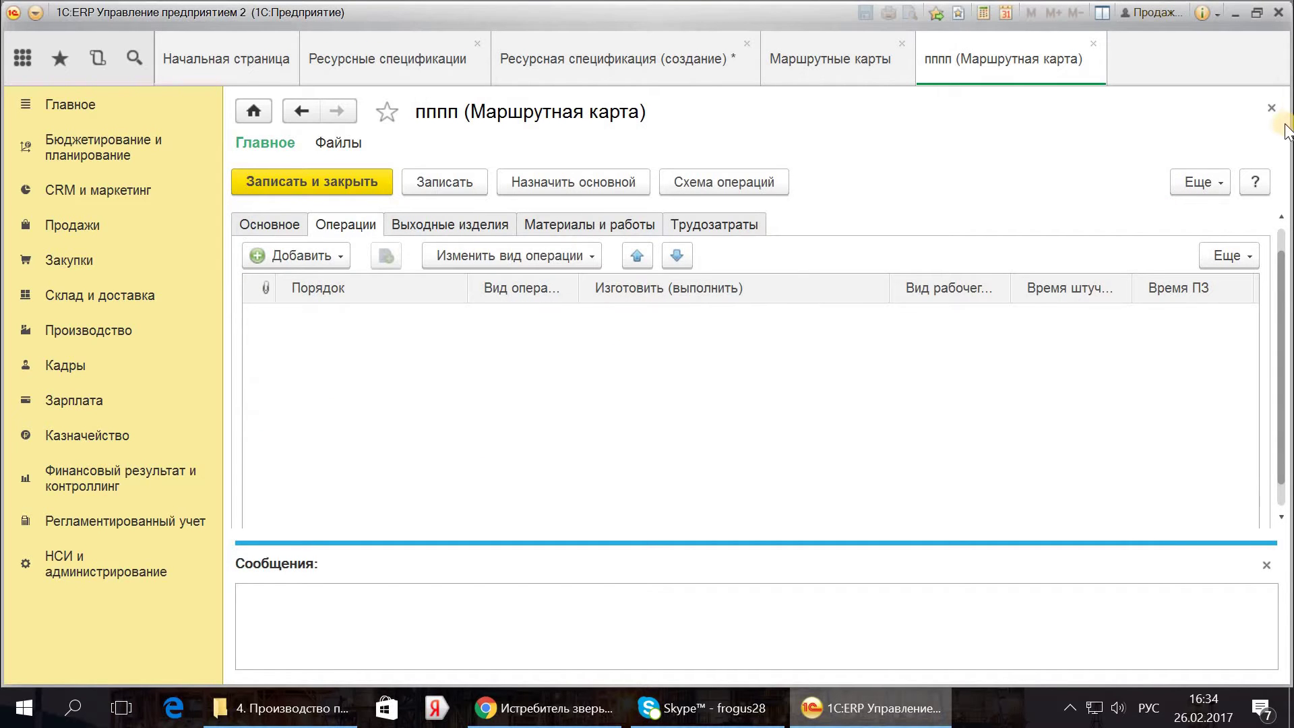
left_click(1272, 108)
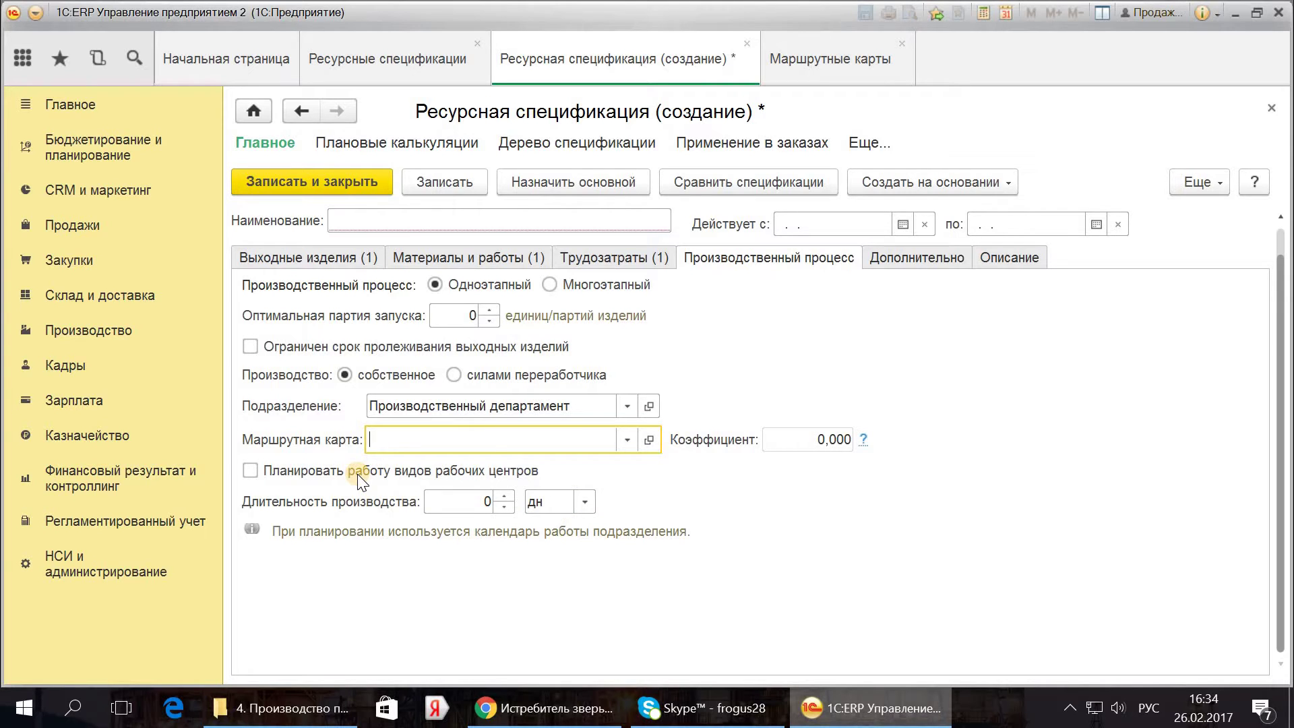
Step: Look over the Производство section's commands and check the route card choices for the specification
left_click(62, 343)
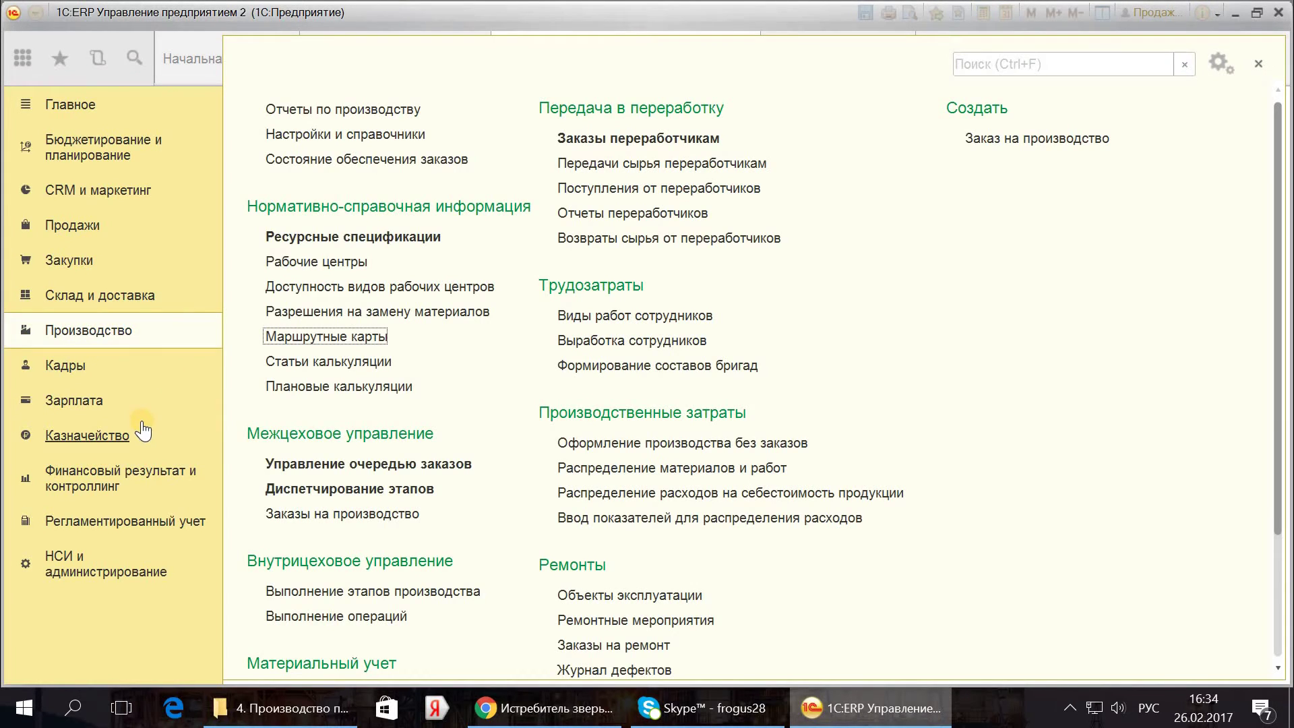
left_click(352, 237)
left_click(1258, 63)
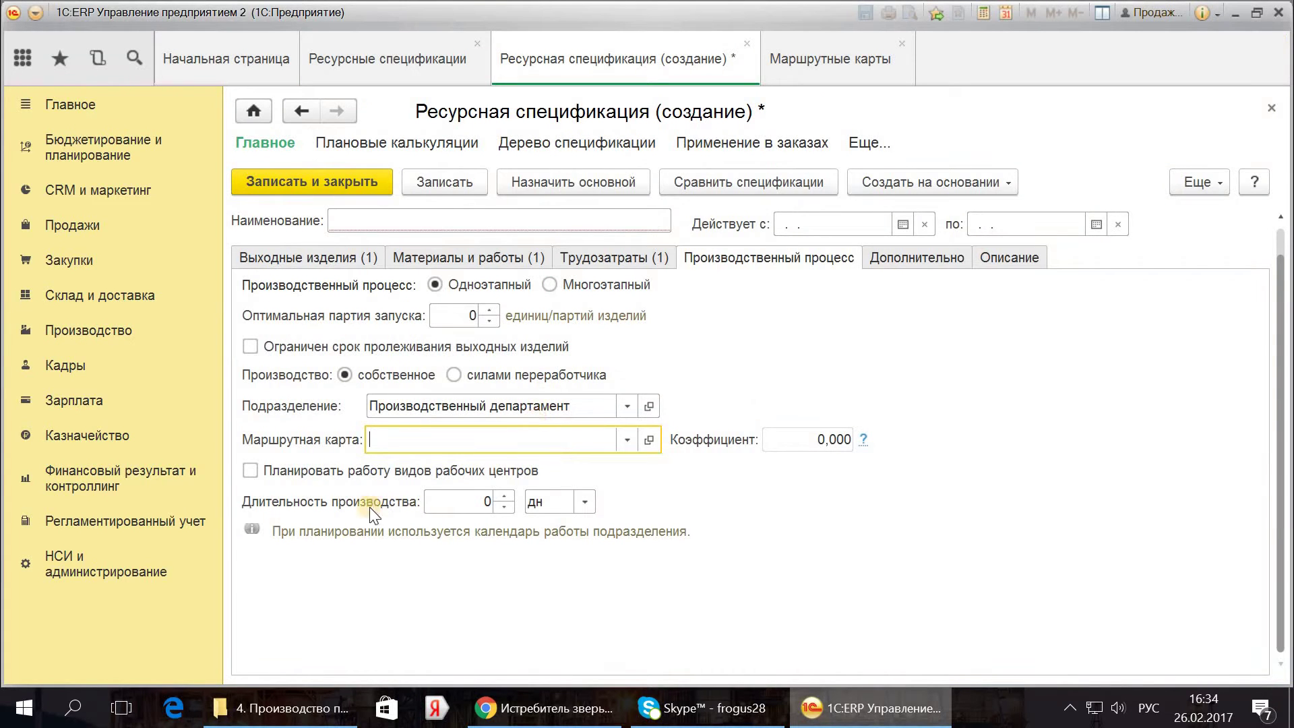
left_click(625, 440)
Step: Name the resource specification Производство конфет, save it and try to assign it as the main one
left_click(604, 220)
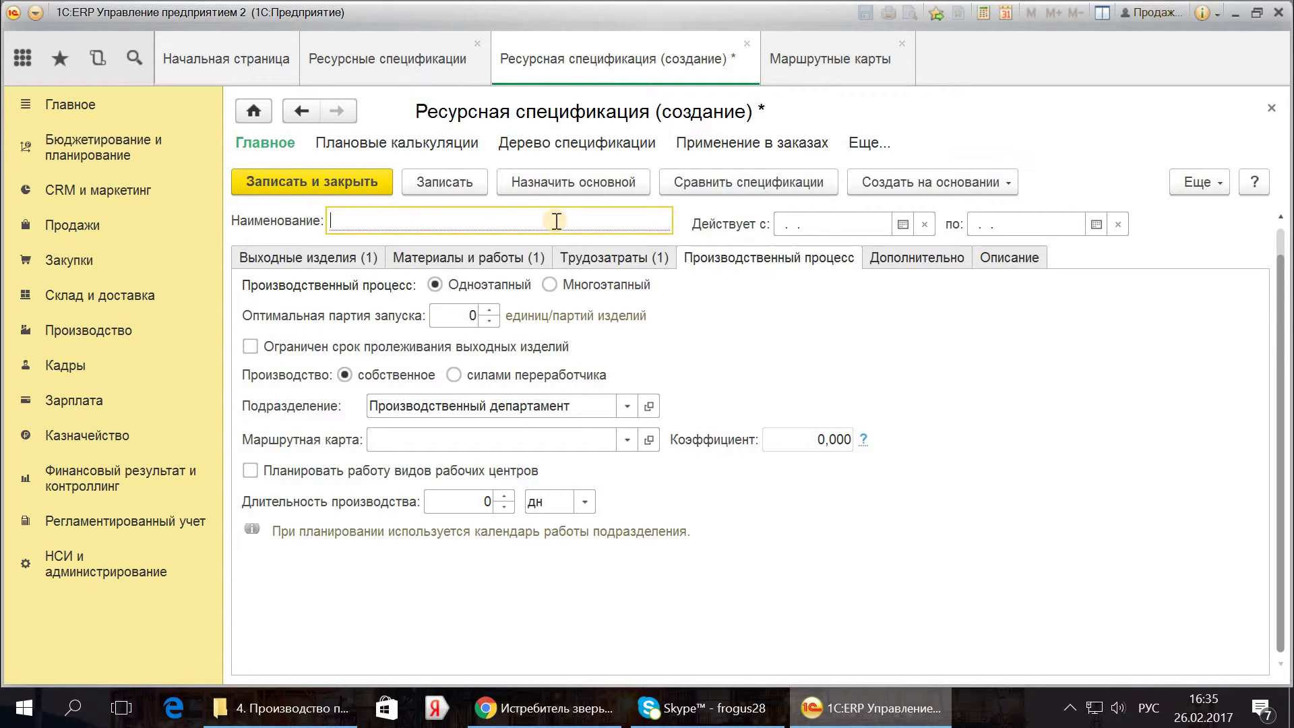
type("Произво")
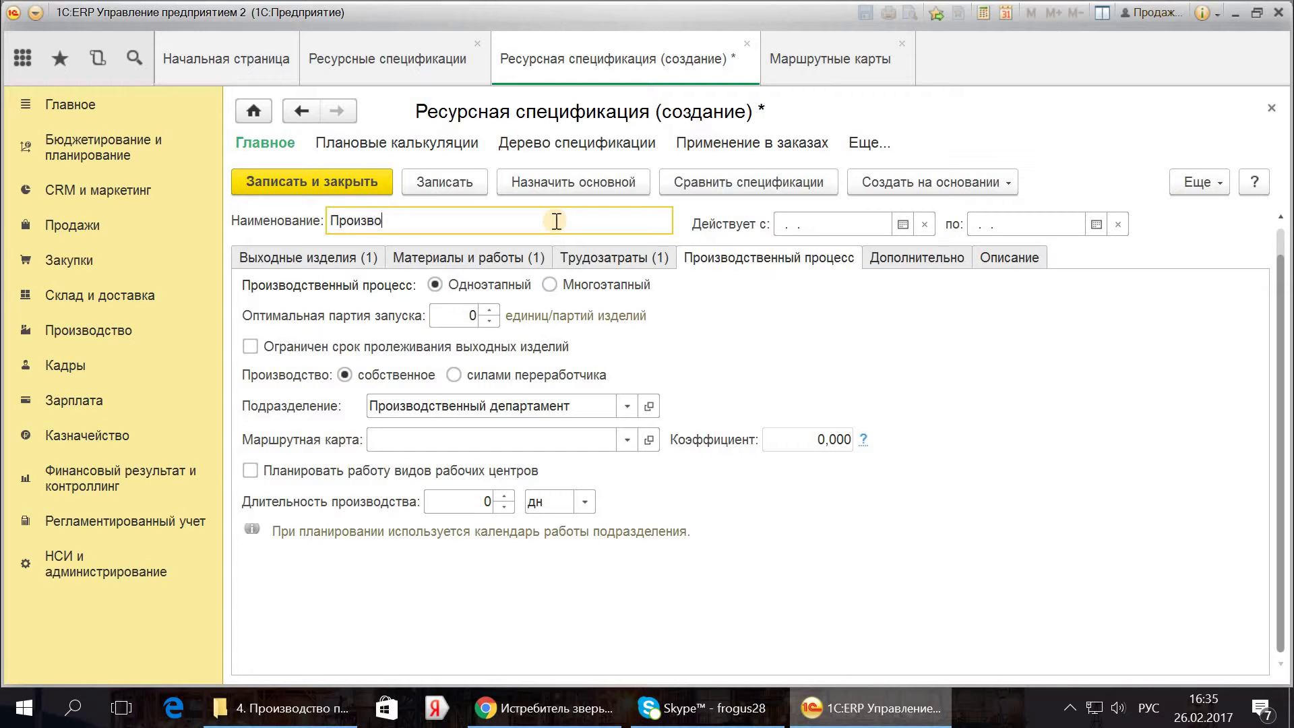
type("дство конфет")
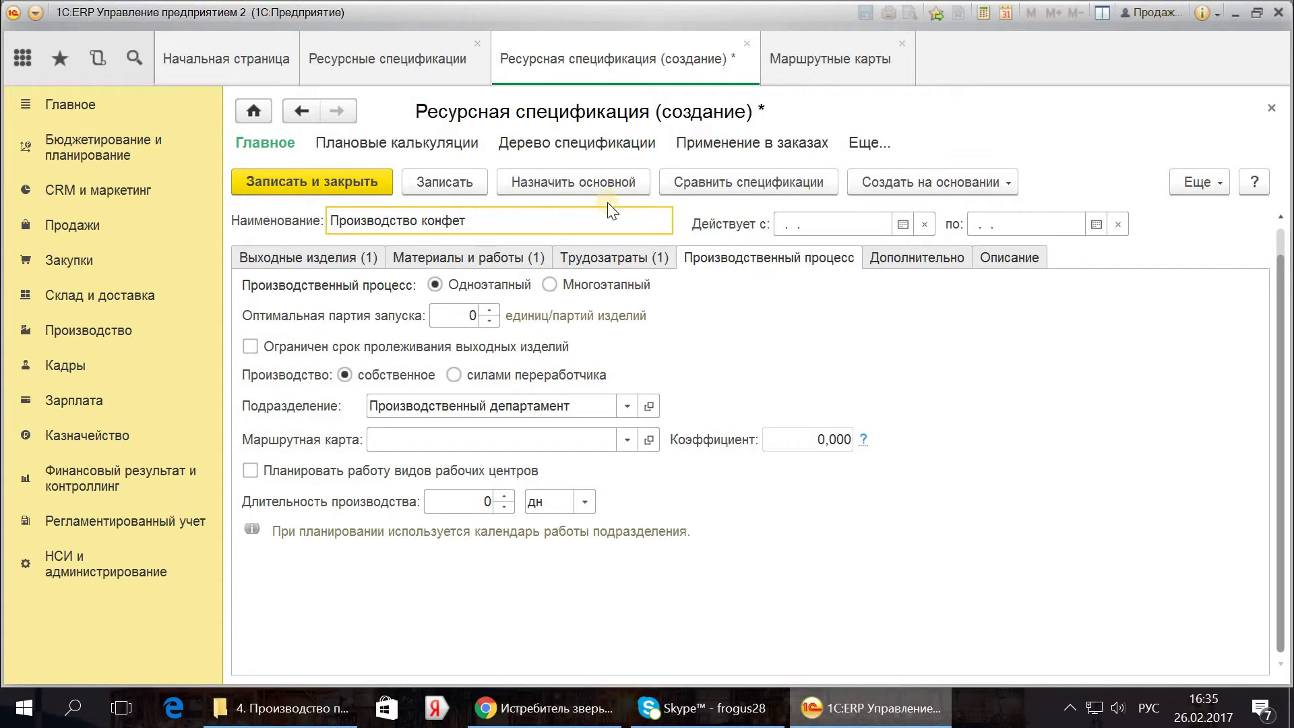
left_click(475, 188)
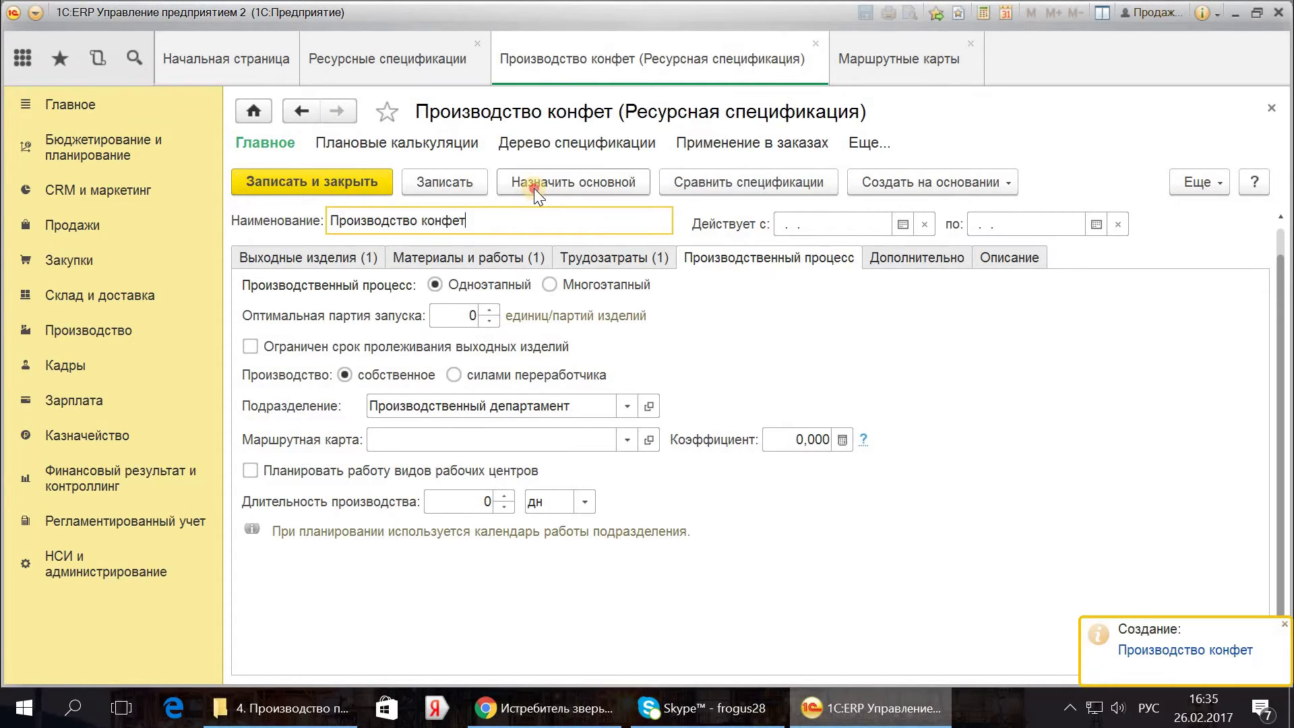
left_click(534, 188)
left_click(645, 448)
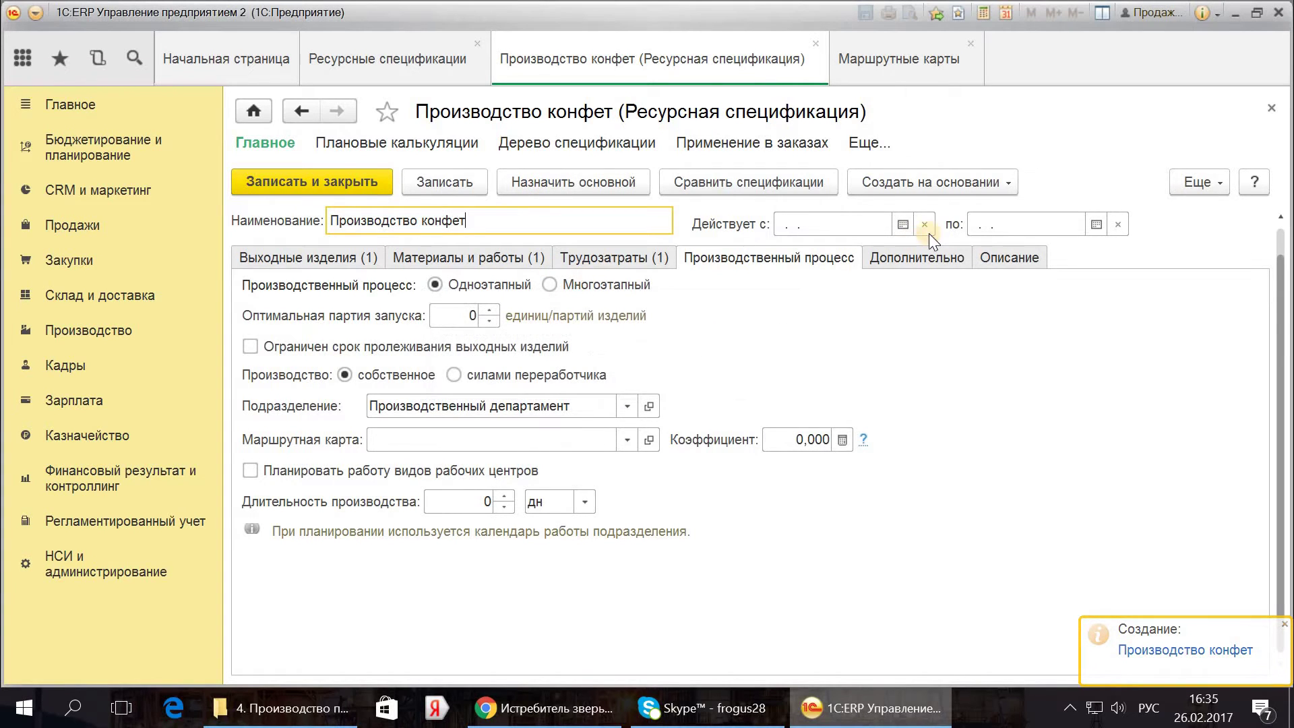
Step: Set the start of the specification's validity period to 25.02.2017
left_click(926, 225)
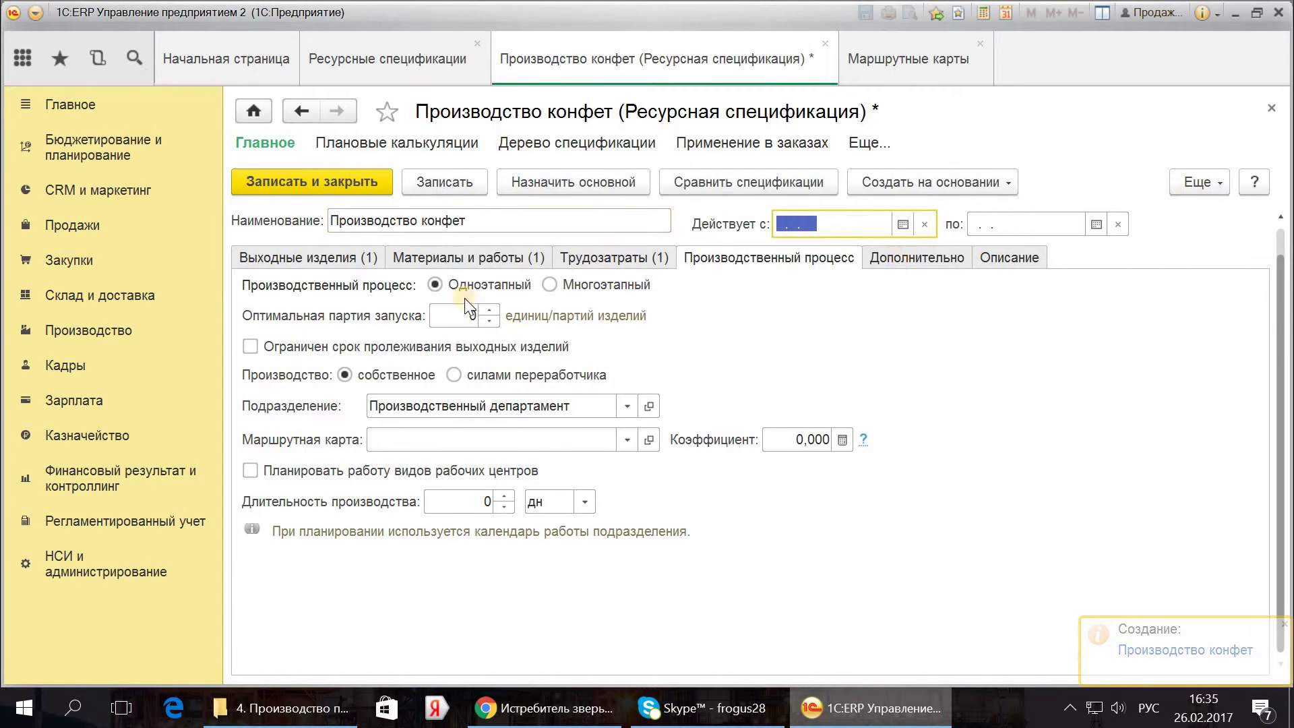
left_click(315, 267)
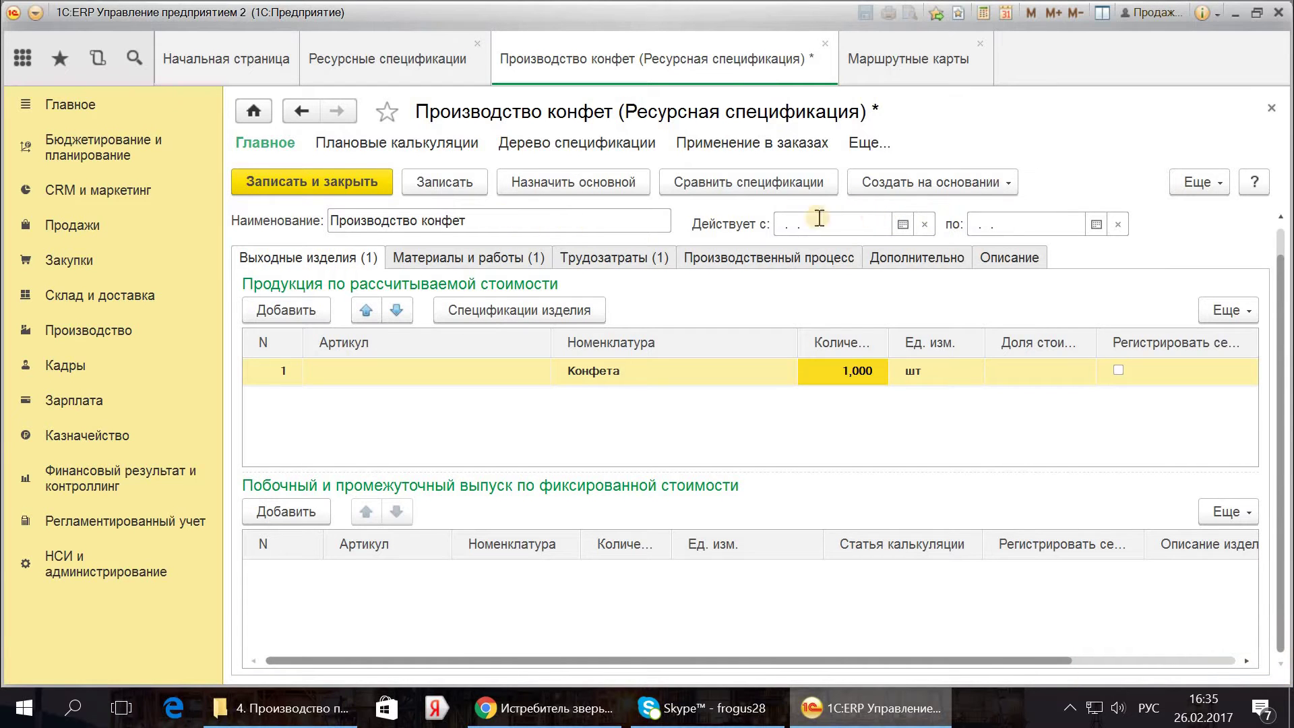
left_click(902, 224)
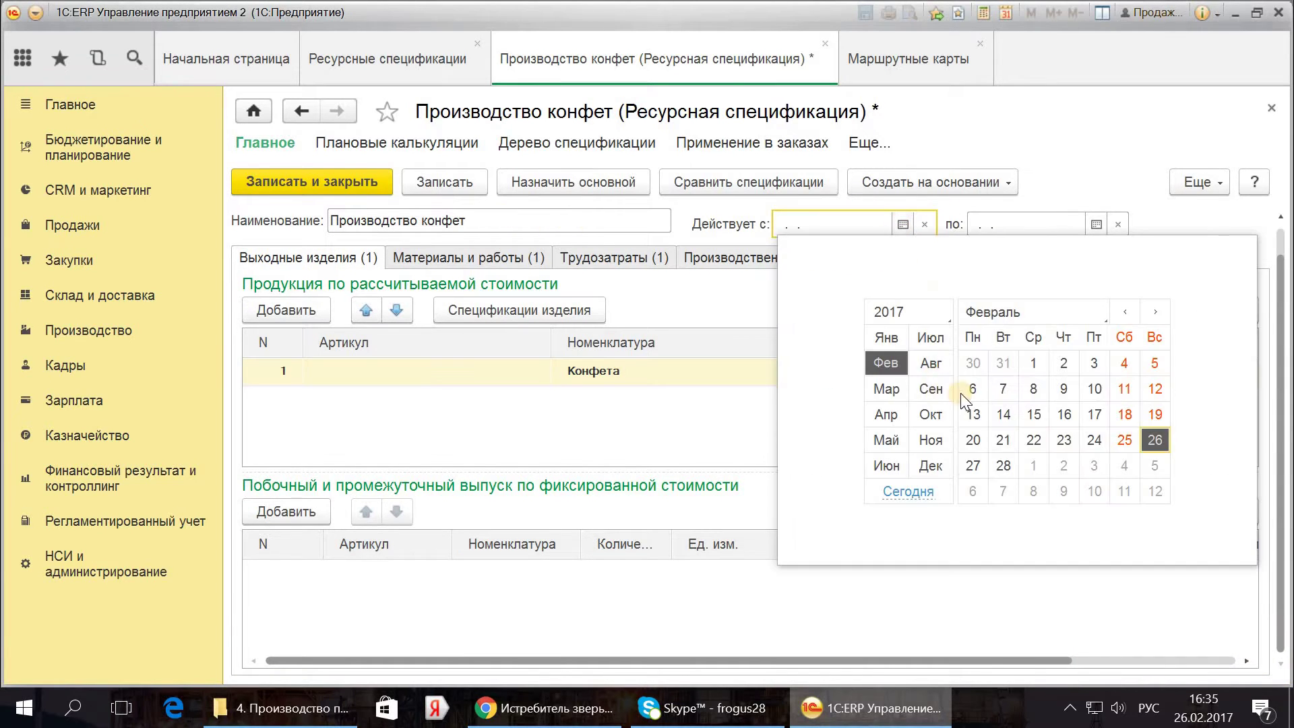
left_click(1112, 445)
left_click(753, 364)
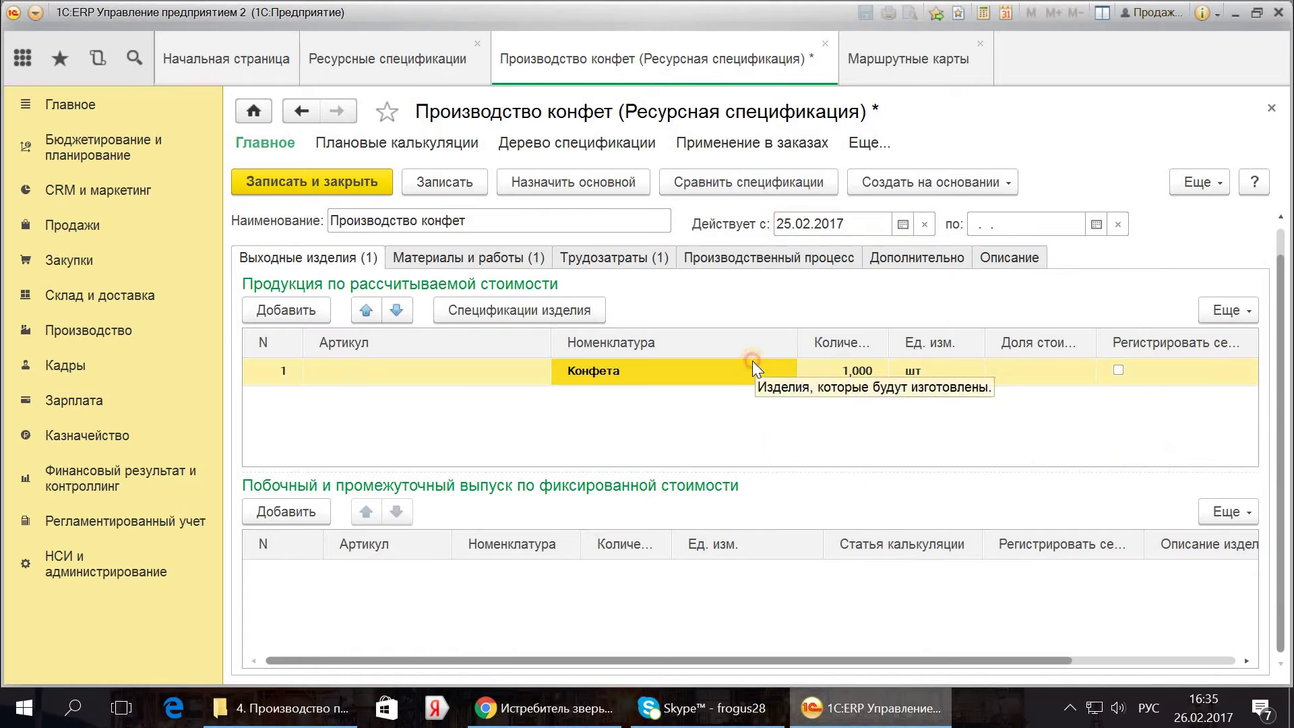
Step: Save the specification with its start date and try again to assign it as the main one
left_click(449, 176)
left_click(563, 187)
left_click(661, 366)
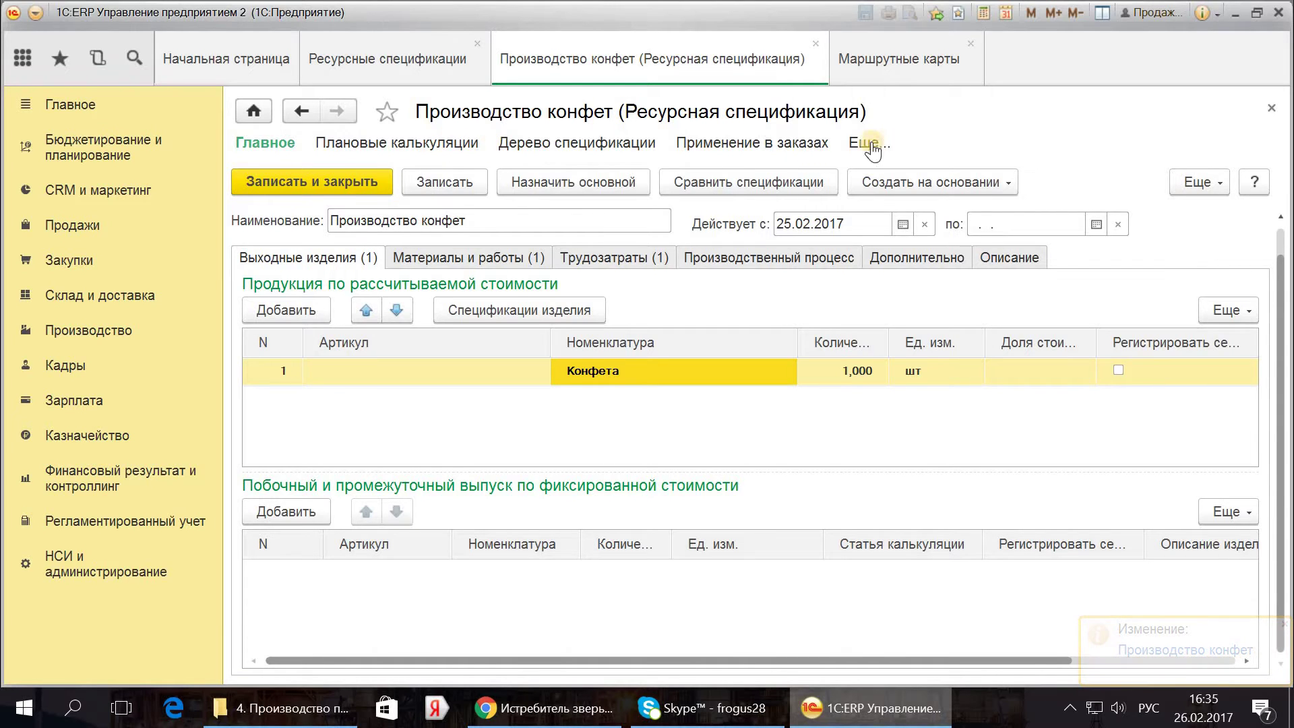
Step: Set the specification's production duration to 1 дн, then save and close the specification
left_click(962, 254)
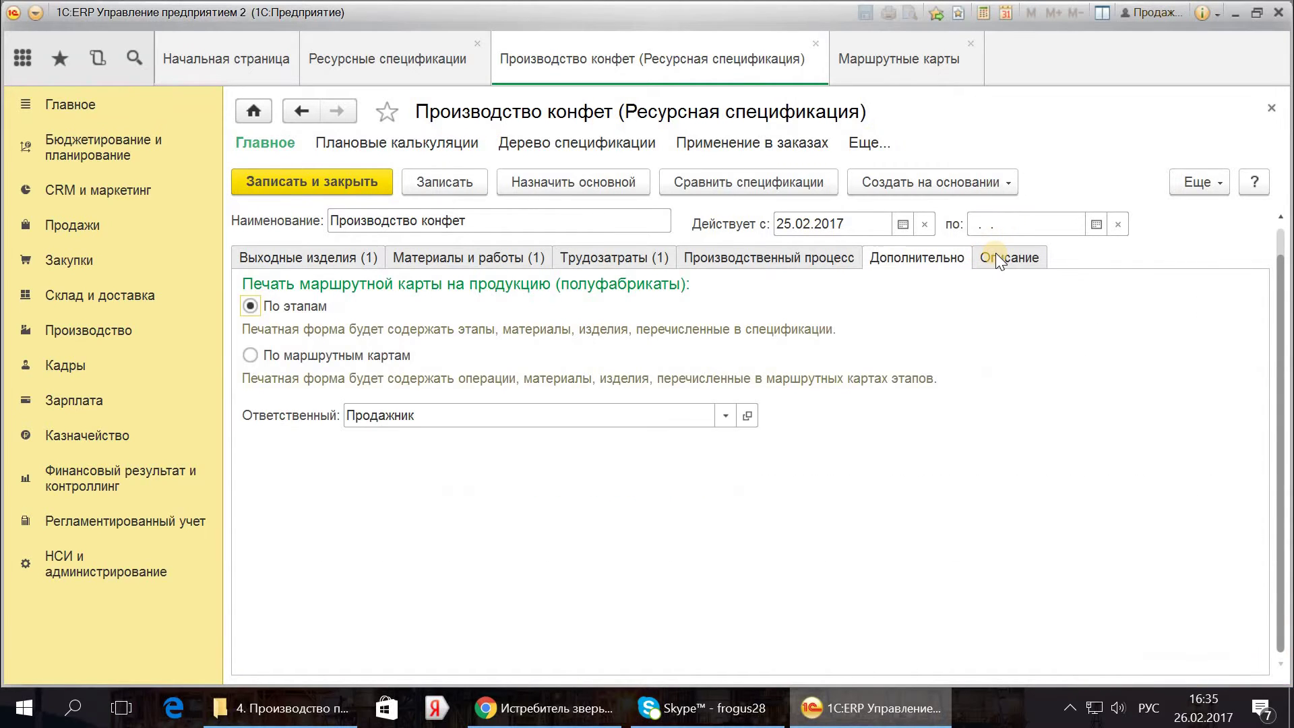
left_click(997, 258)
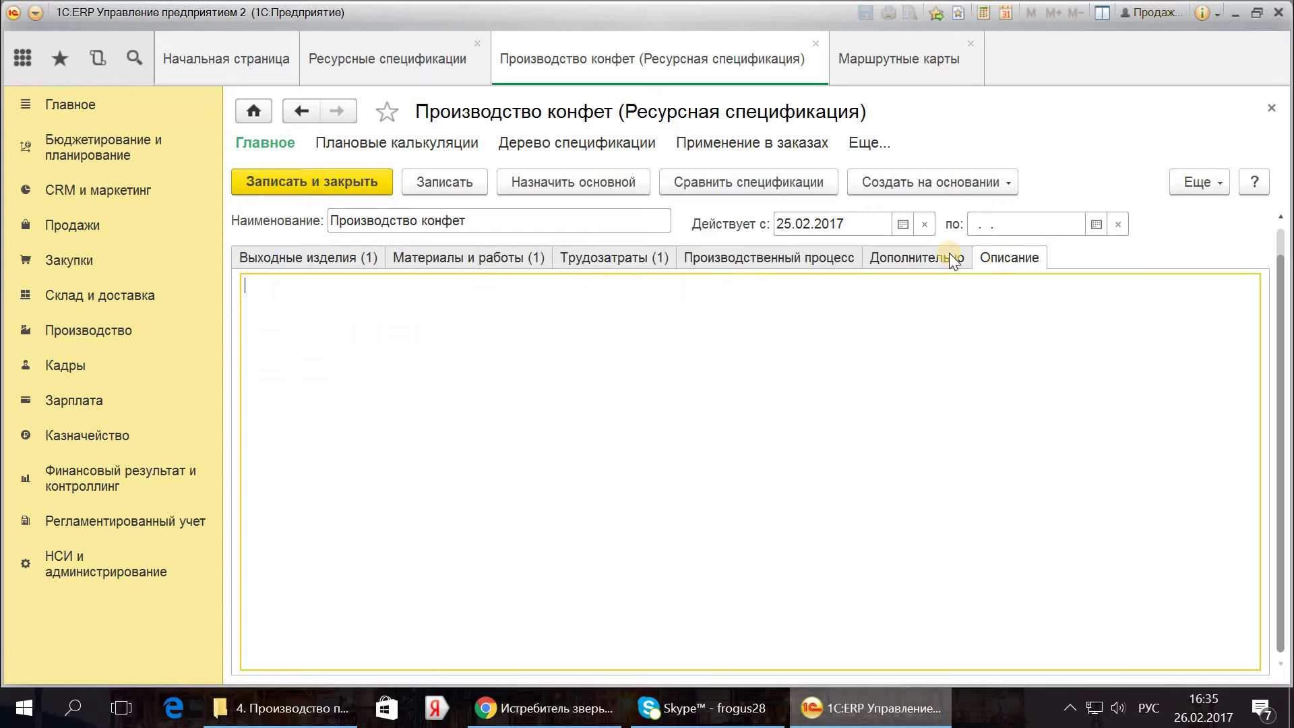
left_click(782, 249)
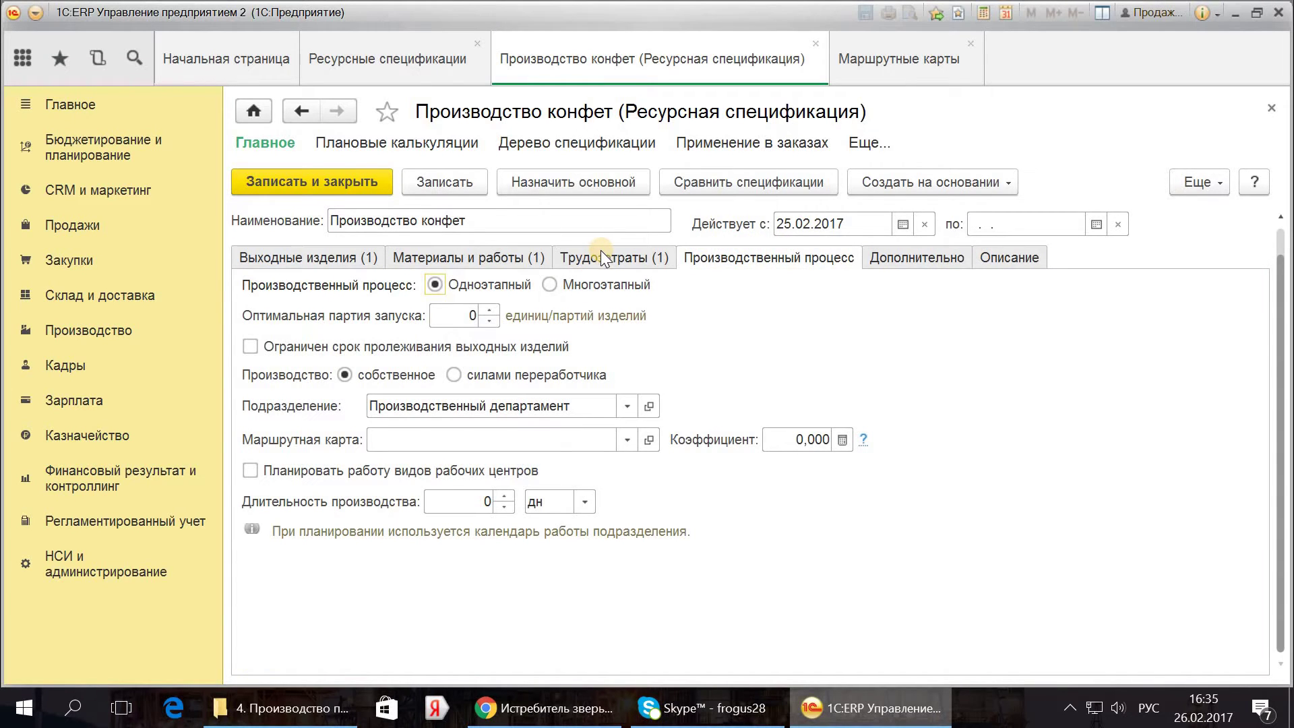
left_click(504, 497)
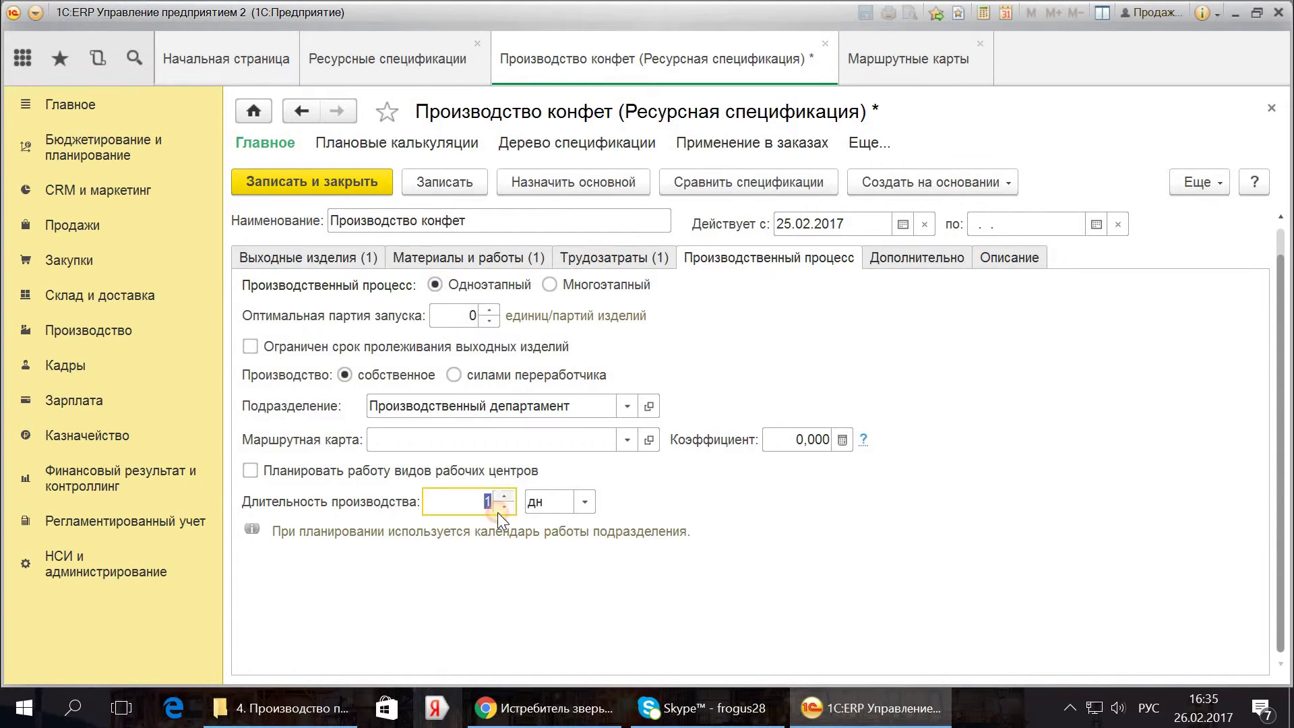
left_click(472, 183)
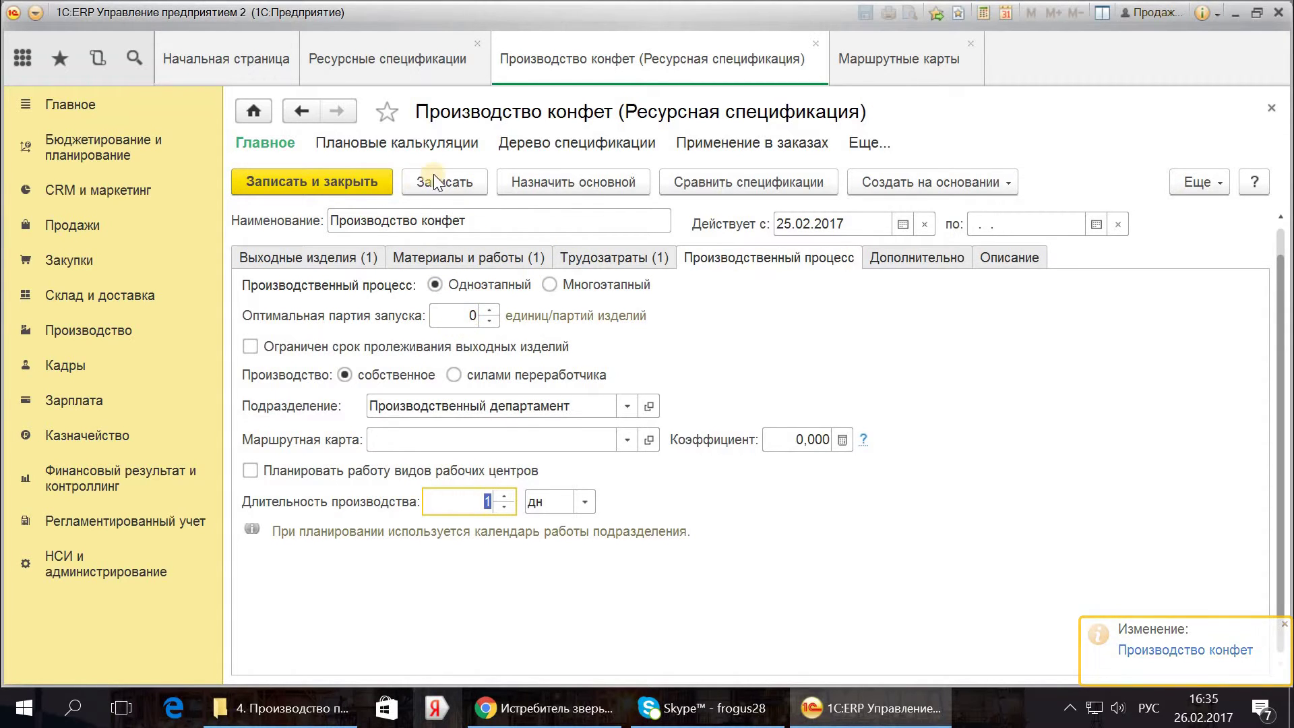
left_click(337, 180)
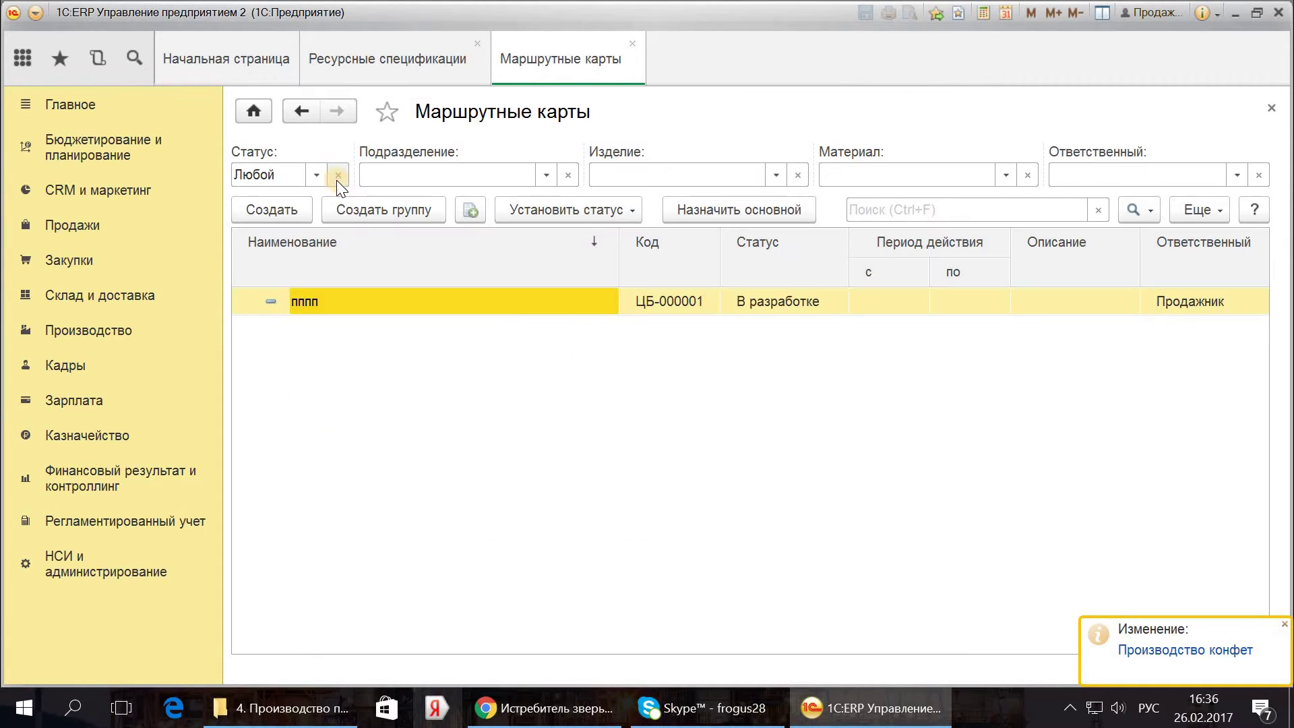
Step: Try to set the status of the route card пппп to Действует
left_click(637, 210)
left_click(605, 265)
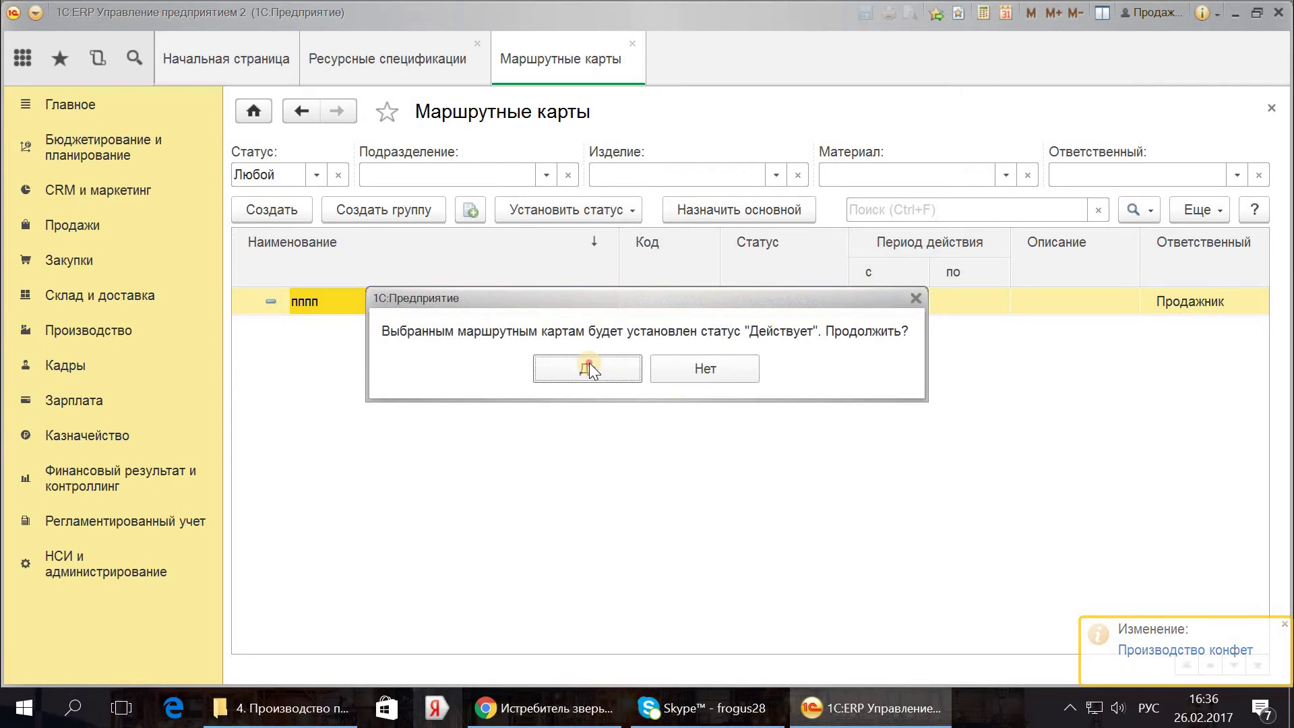
left_click(589, 368)
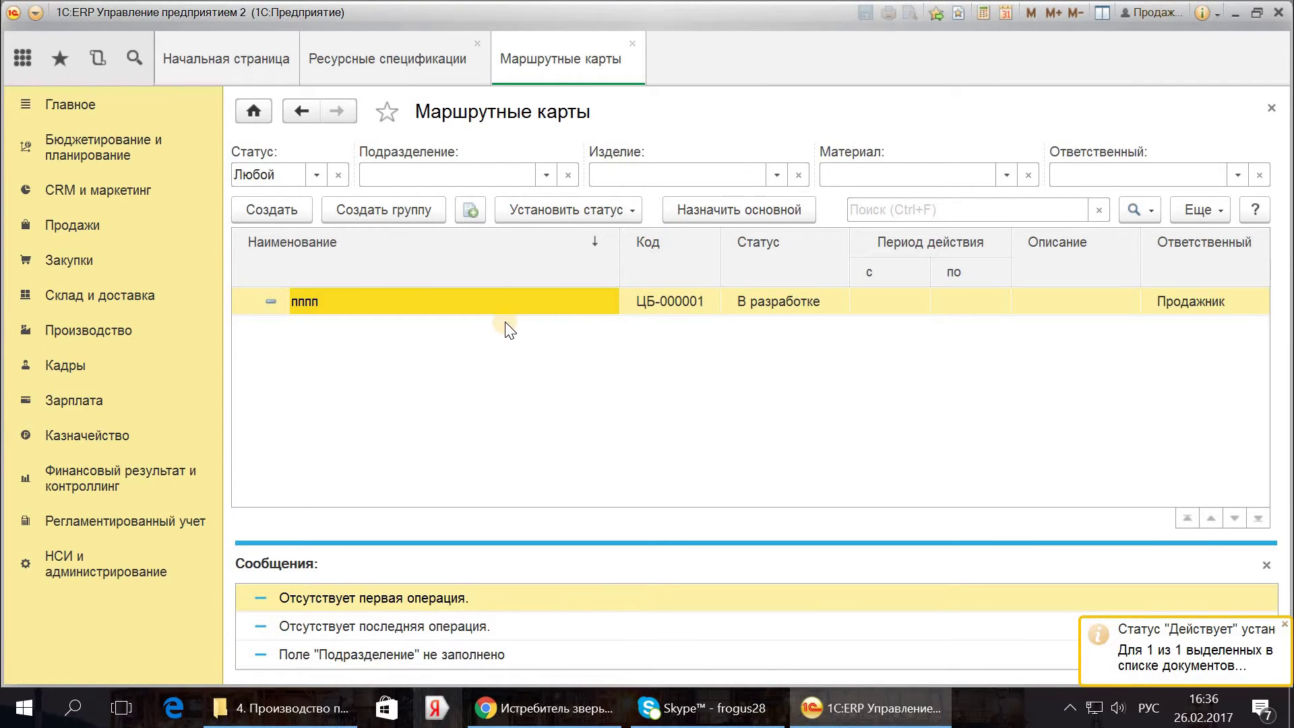
Step: Check the operations of the route card пппп, then close the card and the route card catalogue
double_click(473, 300)
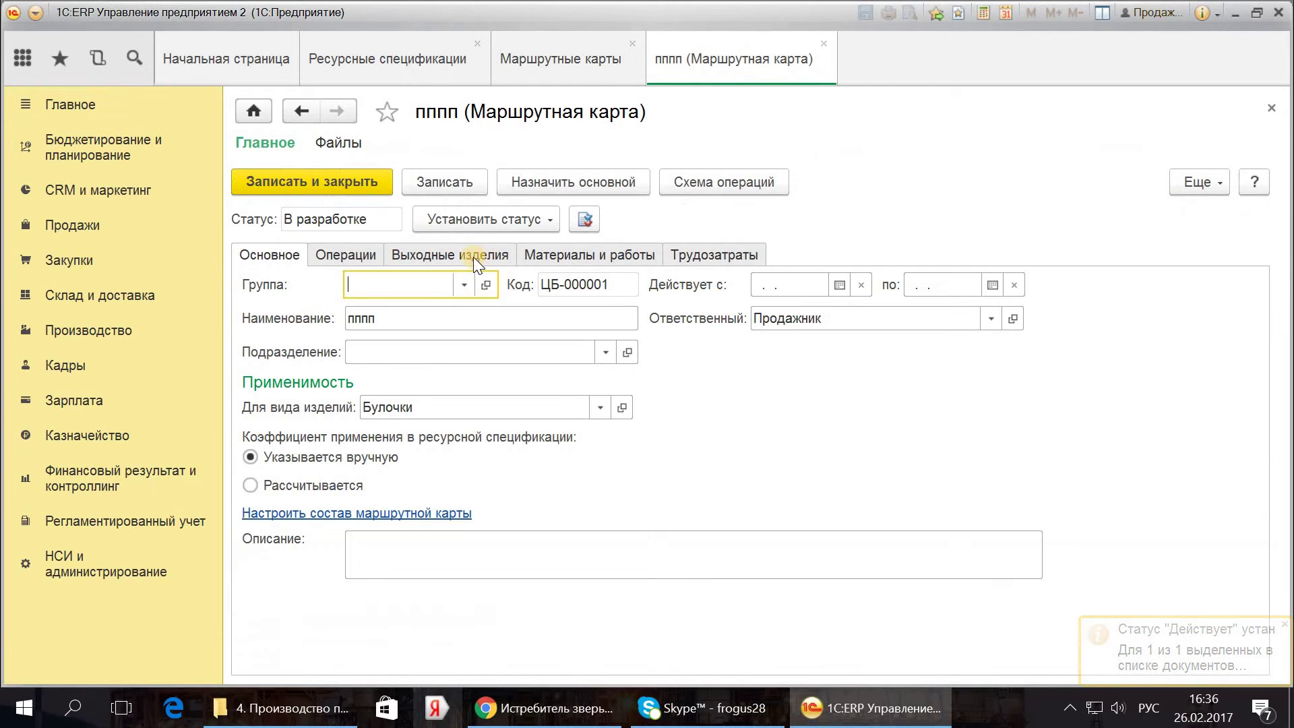
left_click(346, 255)
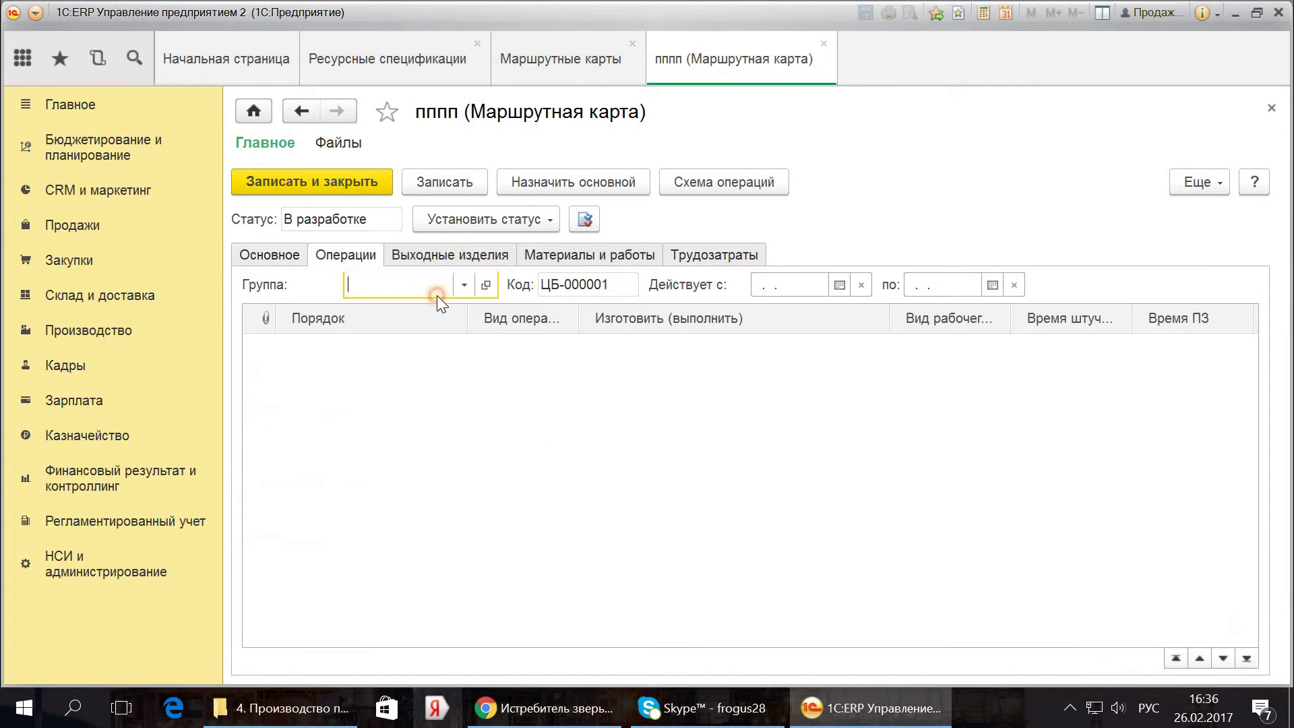
left_click(1272, 106)
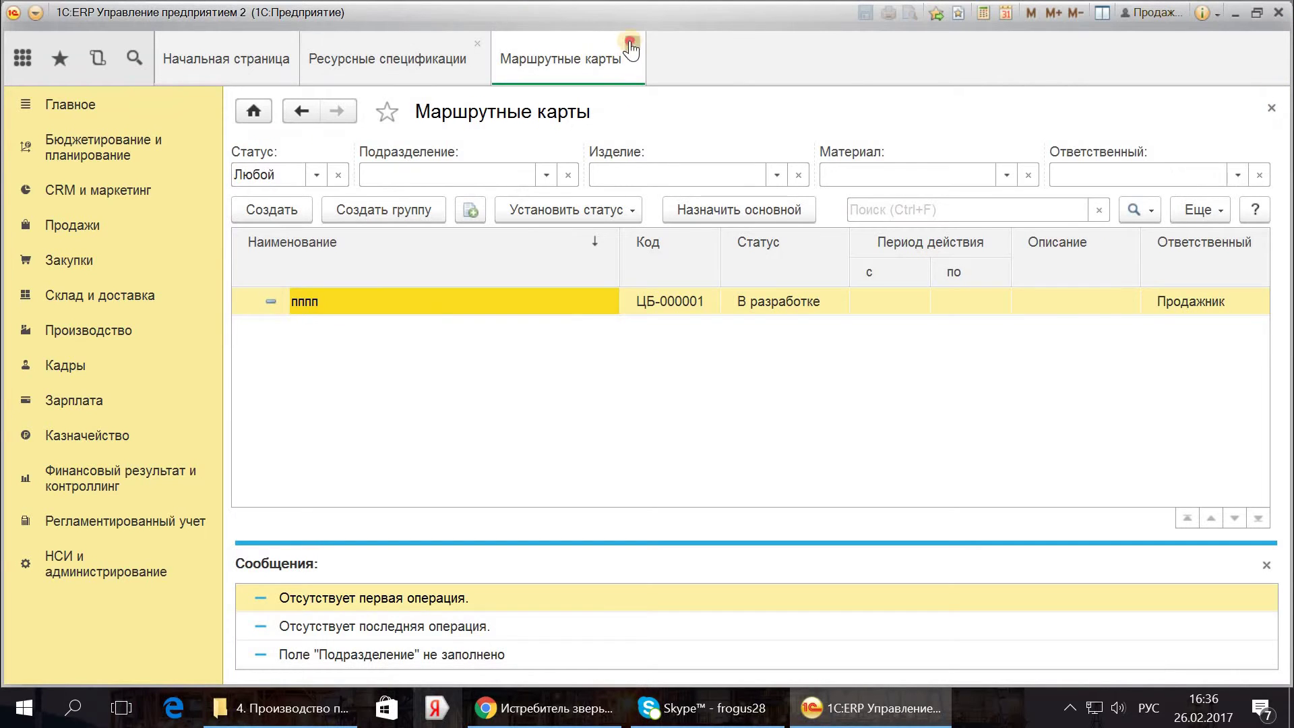
left_click(630, 42)
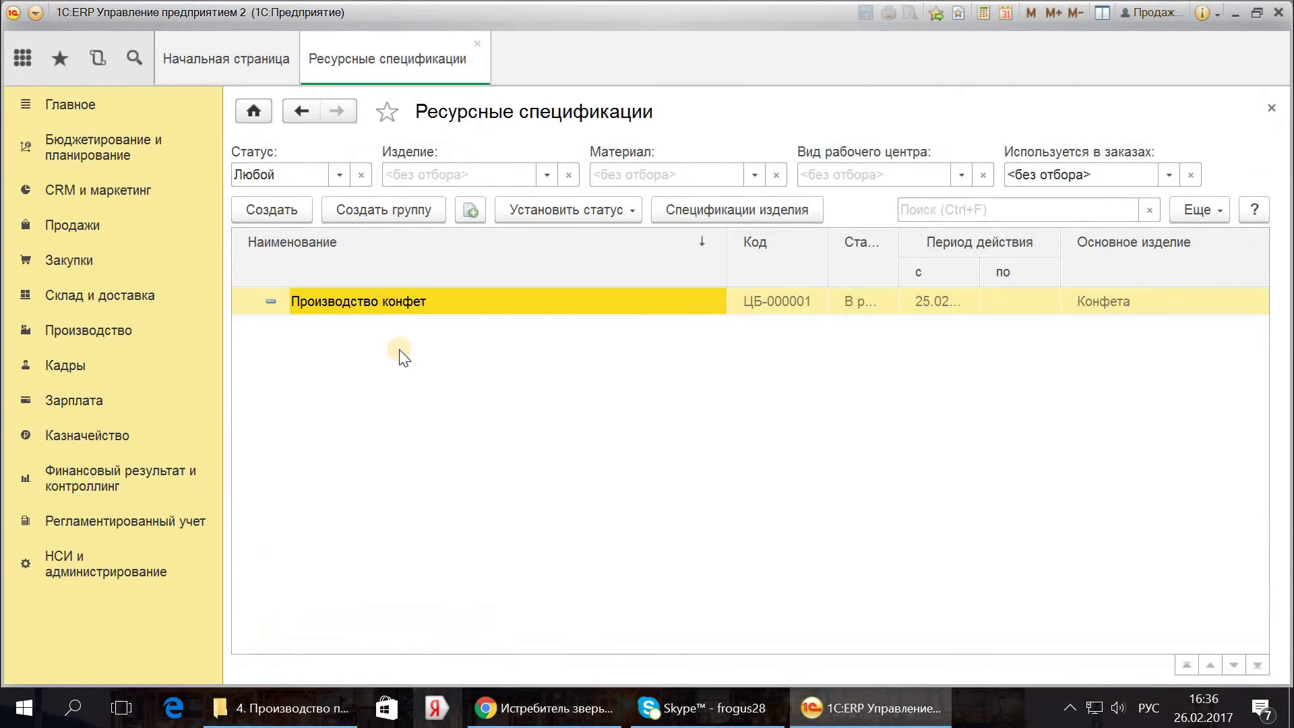
Step: Set the status of the resource specification Производство конфет to Действует, then open it to check and save and close it
left_click(578, 208)
left_click(564, 261)
left_click(578, 364)
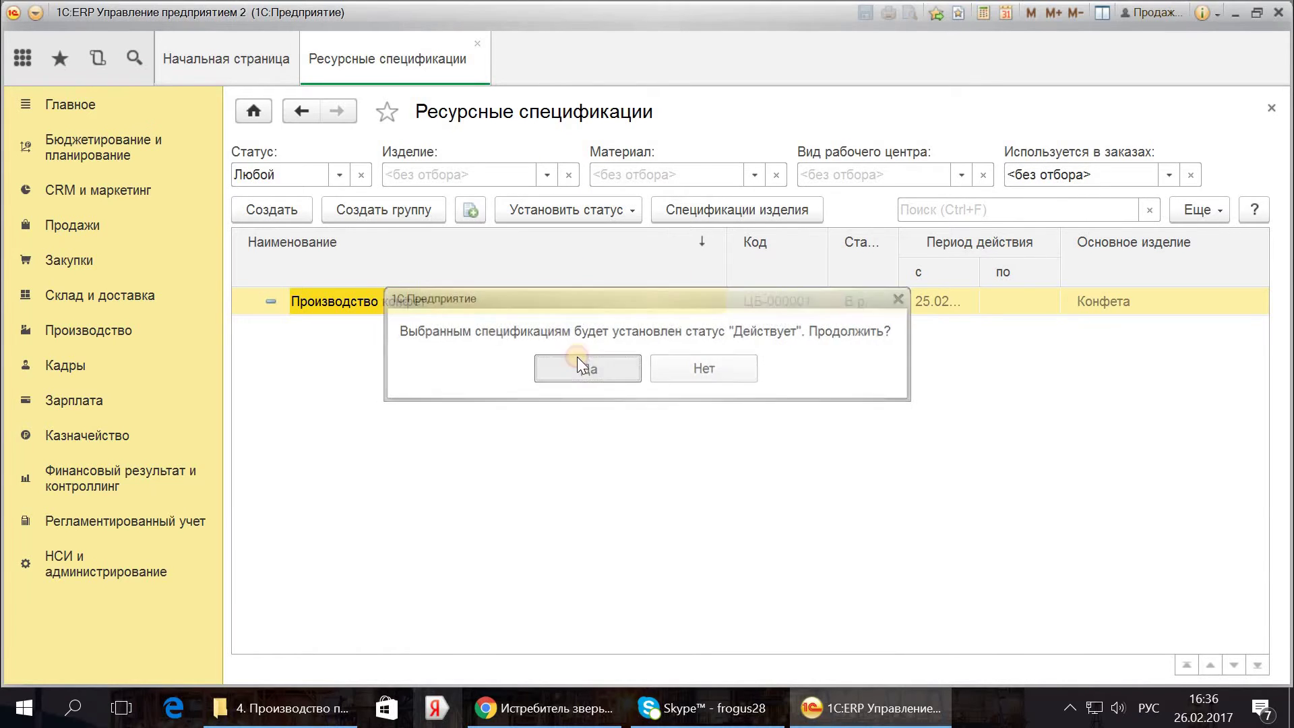
double_click(515, 302)
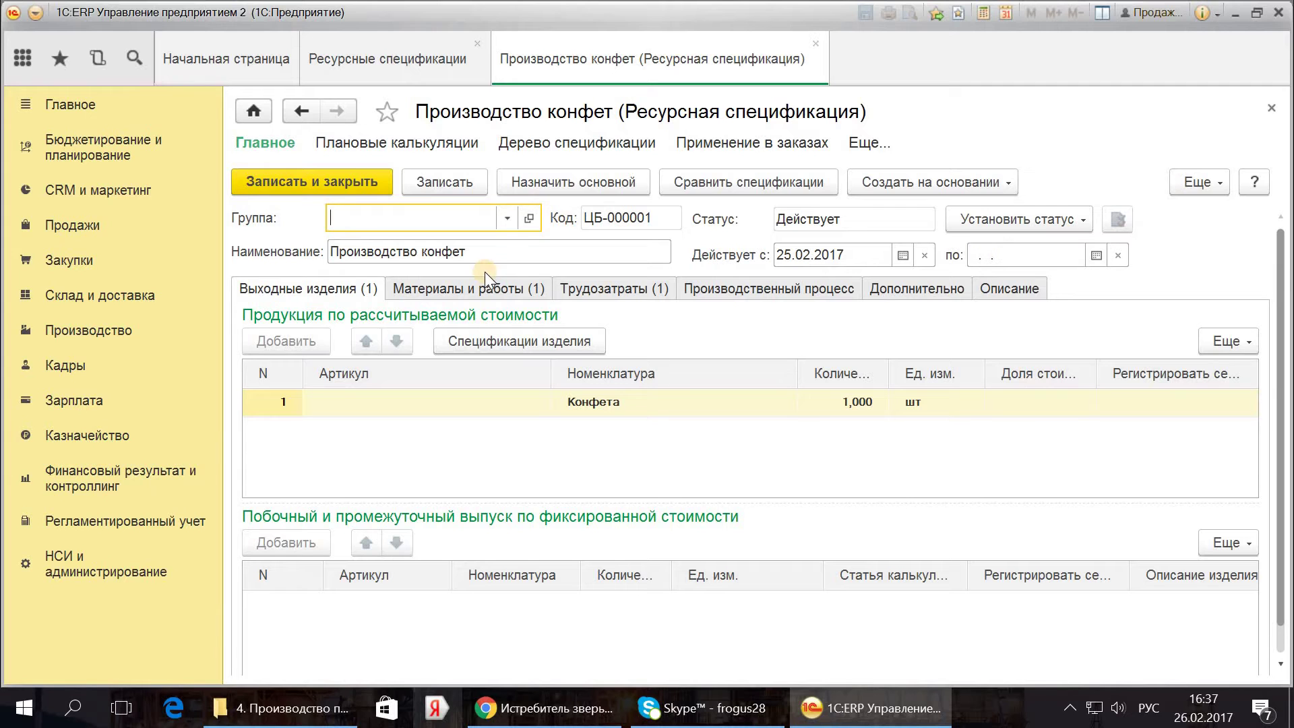
left_click(373, 182)
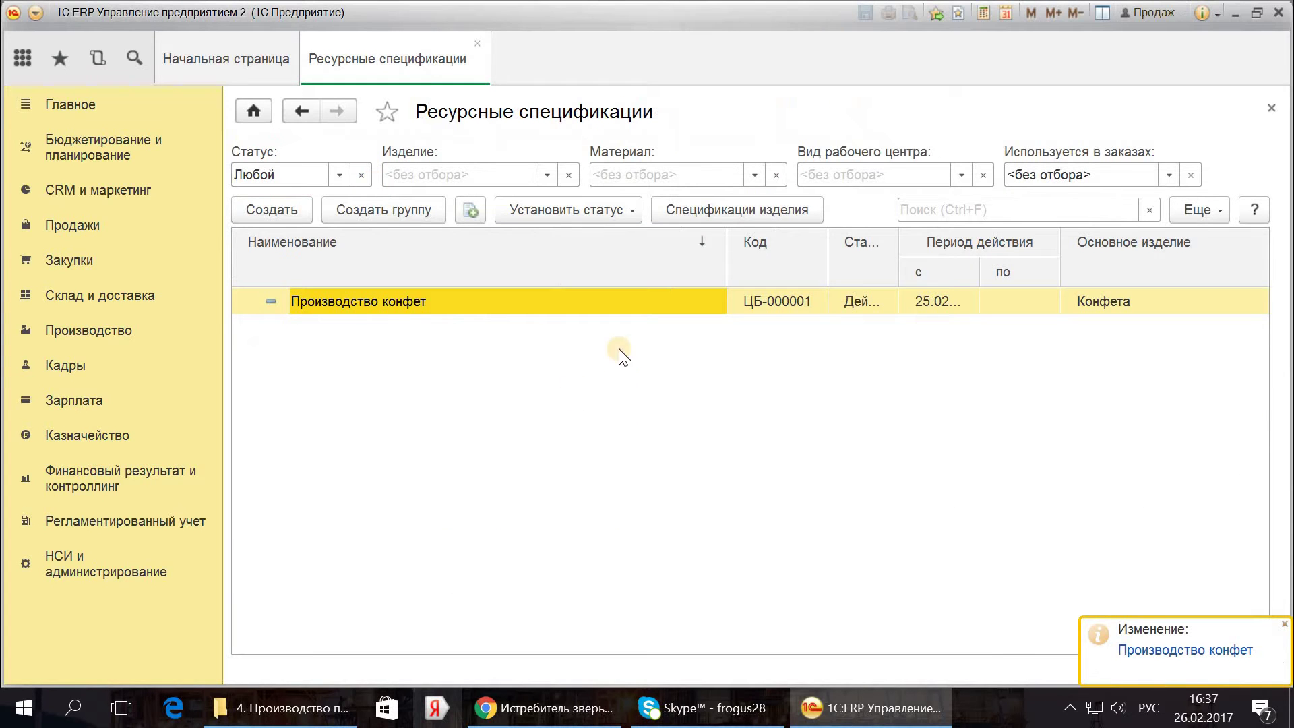
Step: Reopen the specification Производство конфет, assign it as the main one, then save and close it
double_click(621, 301)
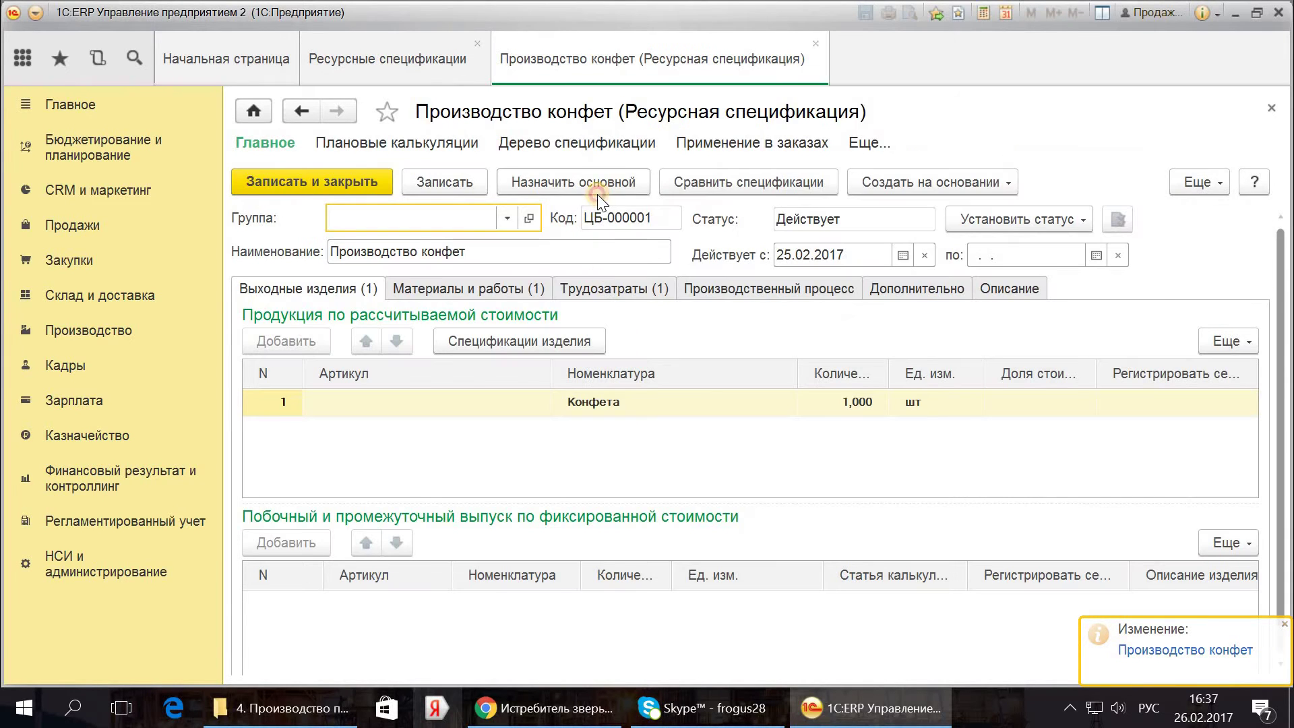
left_click(597, 194)
left_click(415, 81)
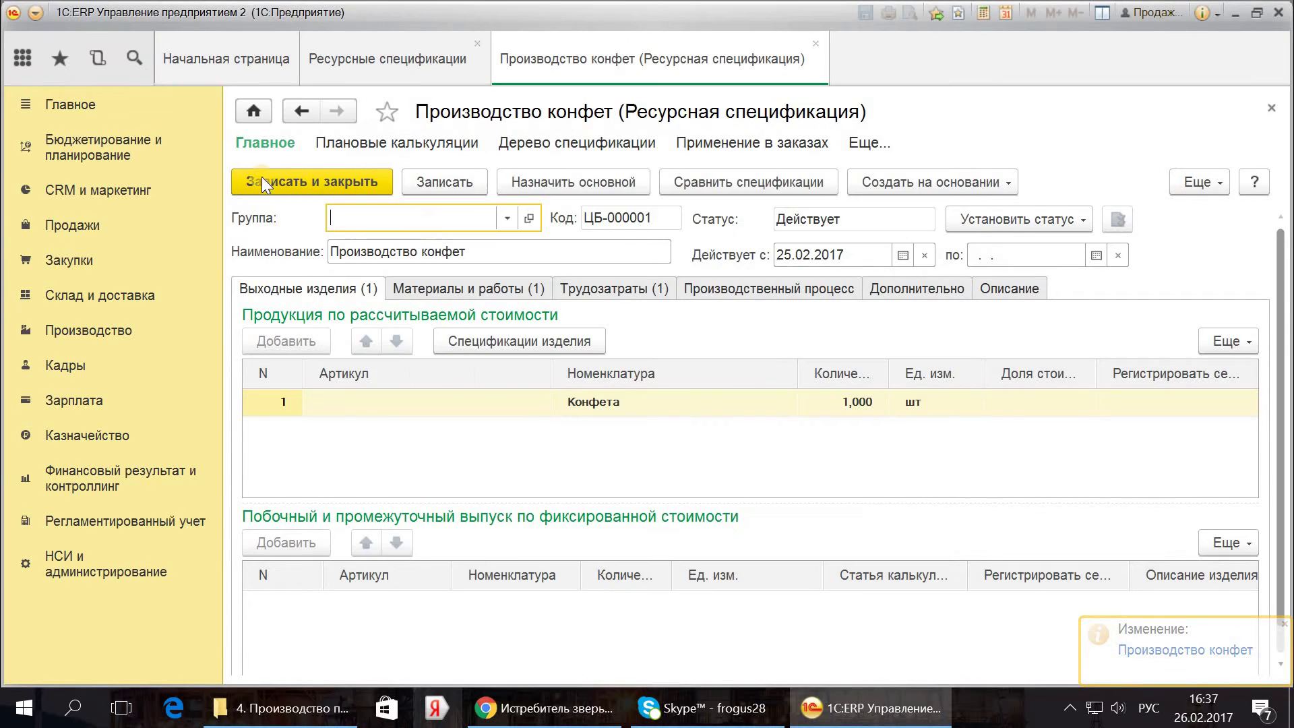
left_click(263, 182)
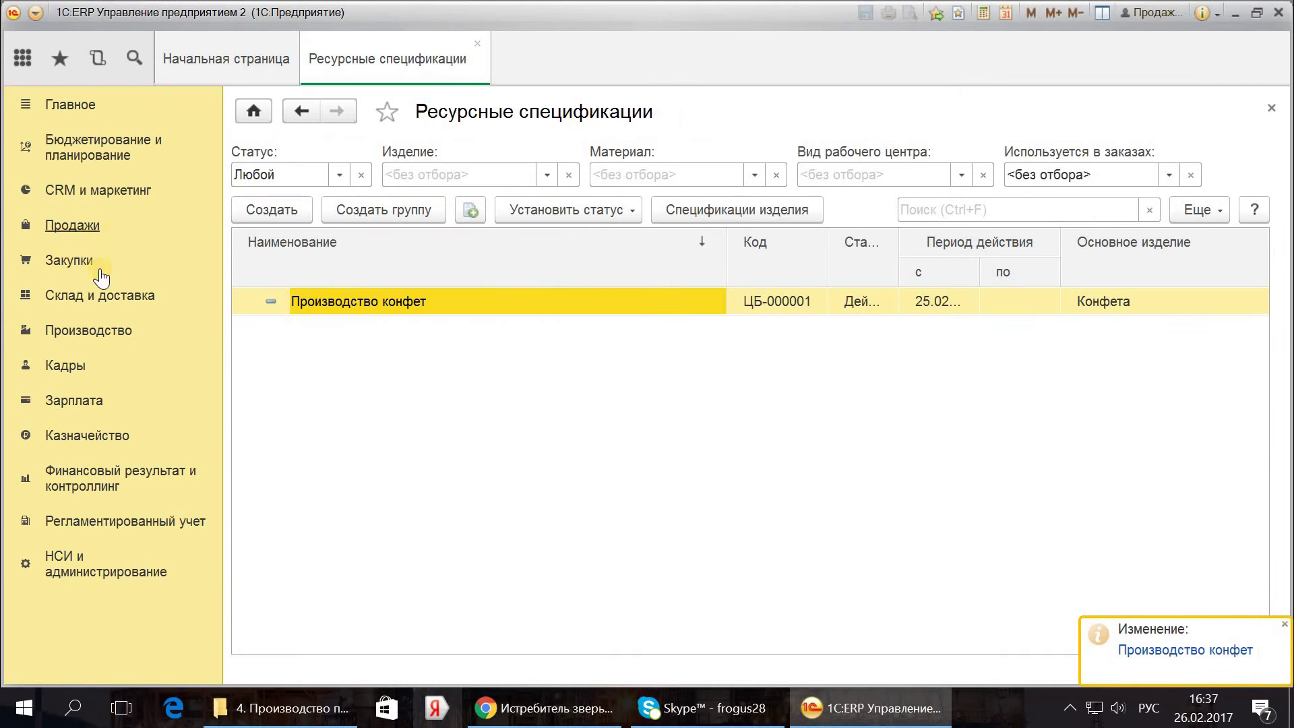
Step: Find the production orders in the Производство section and create a new production order
left_click(104, 330)
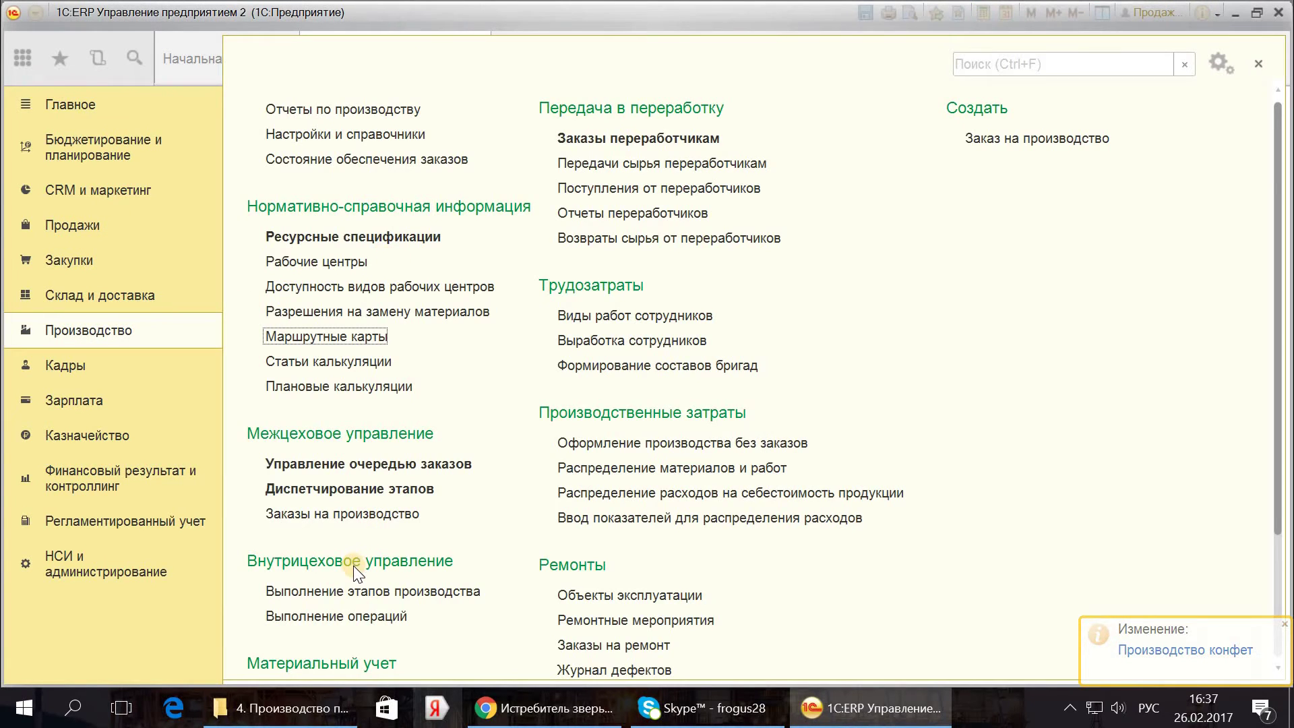
scroll(353, 565, "down", 3)
scroll(353, 565, "up", 3)
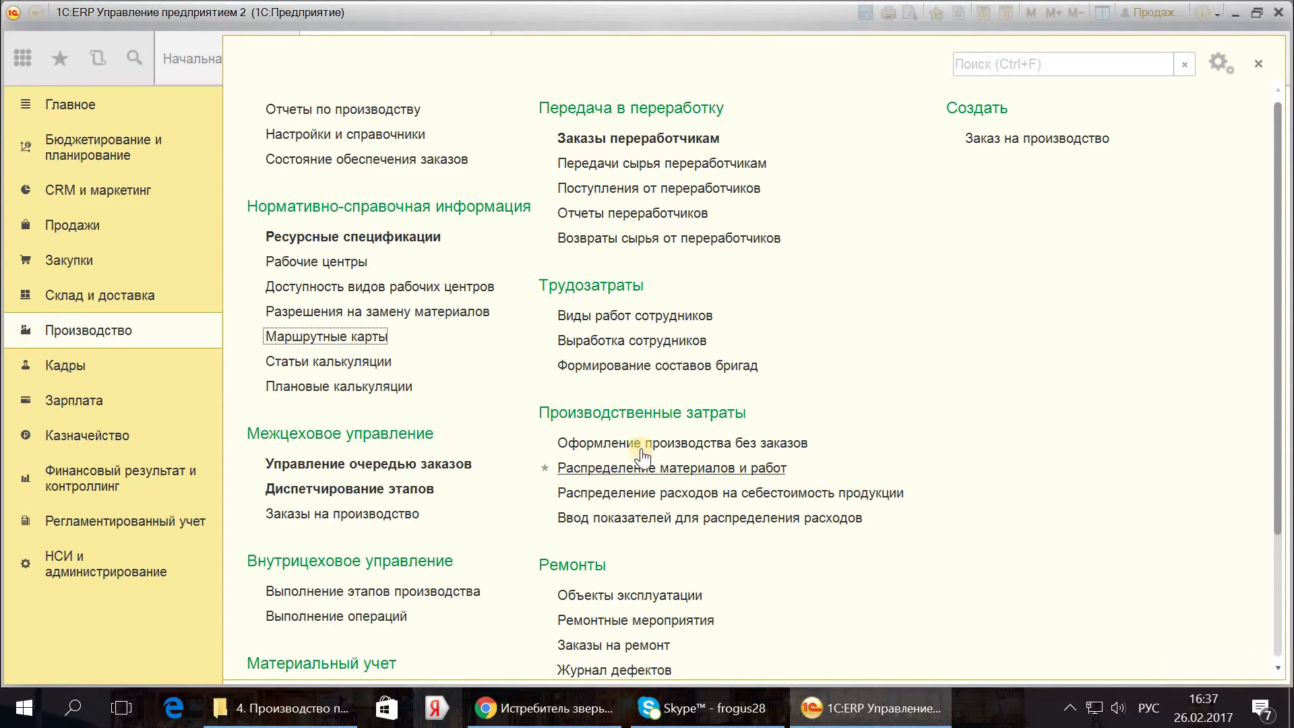
scroll(543, 547, "down", 3)
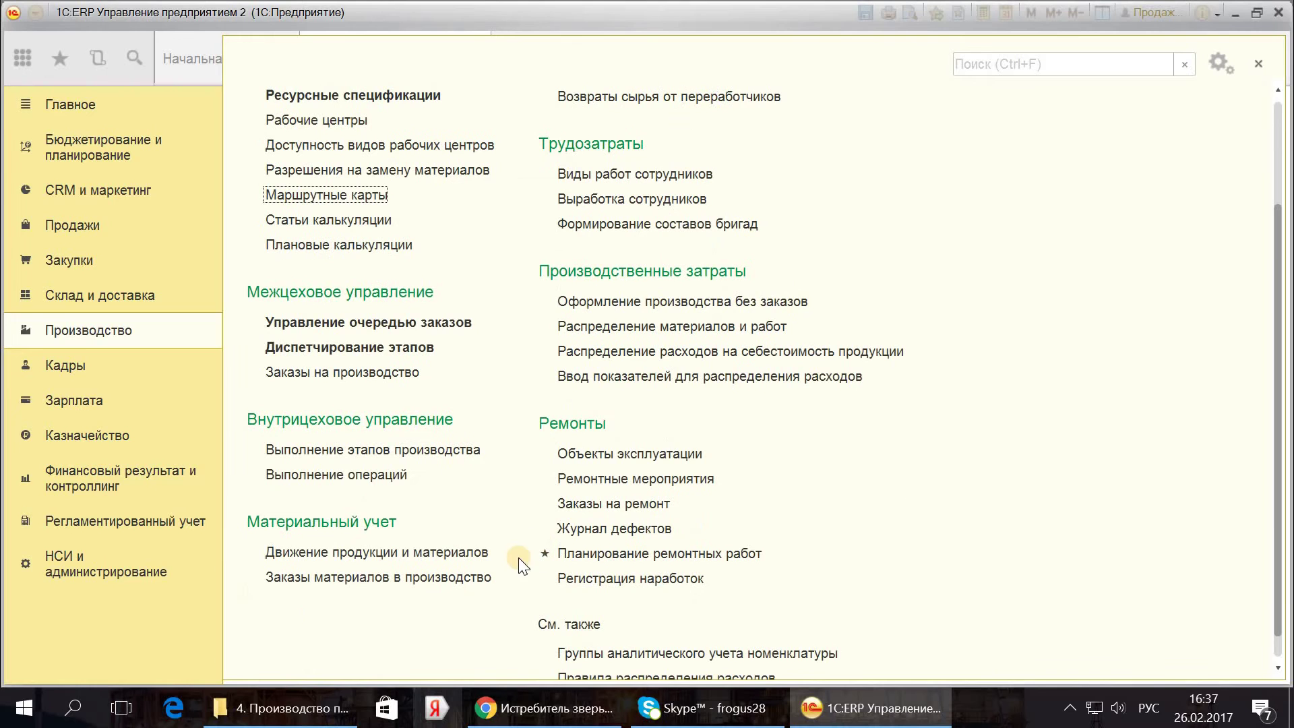
scroll(367, 566, "up", 2)
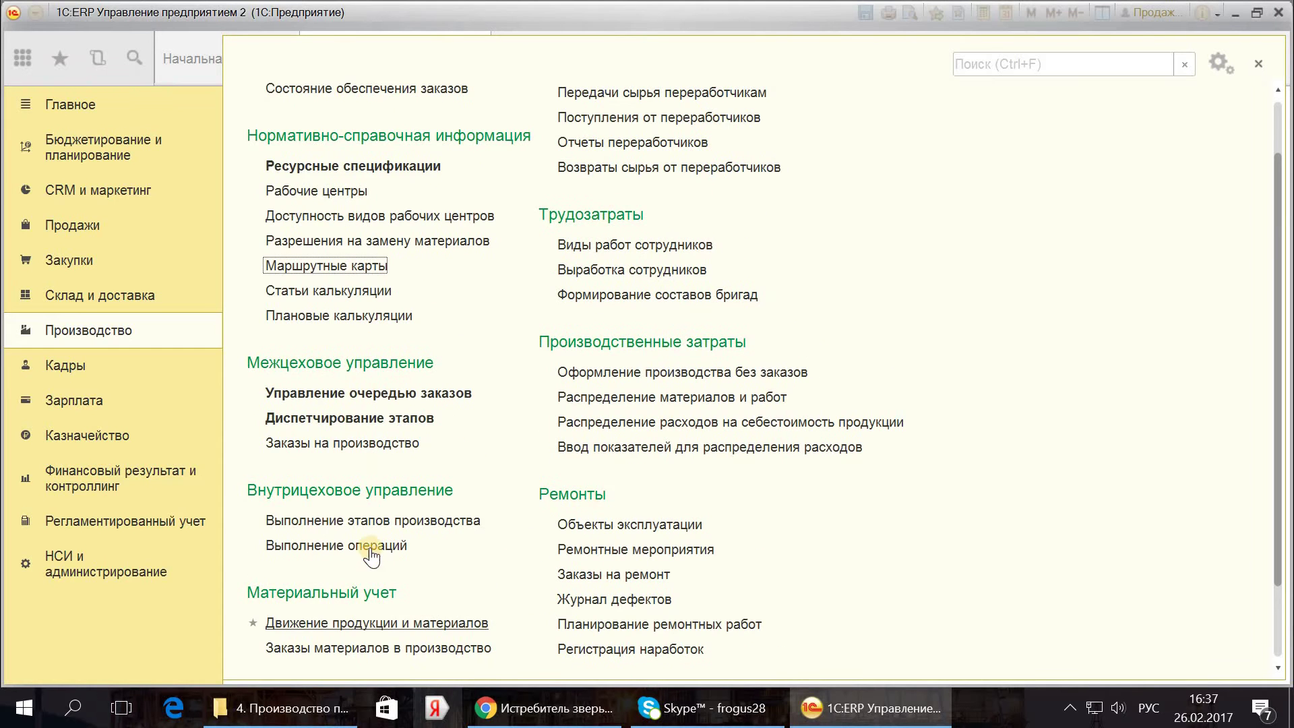
left_click(399, 445)
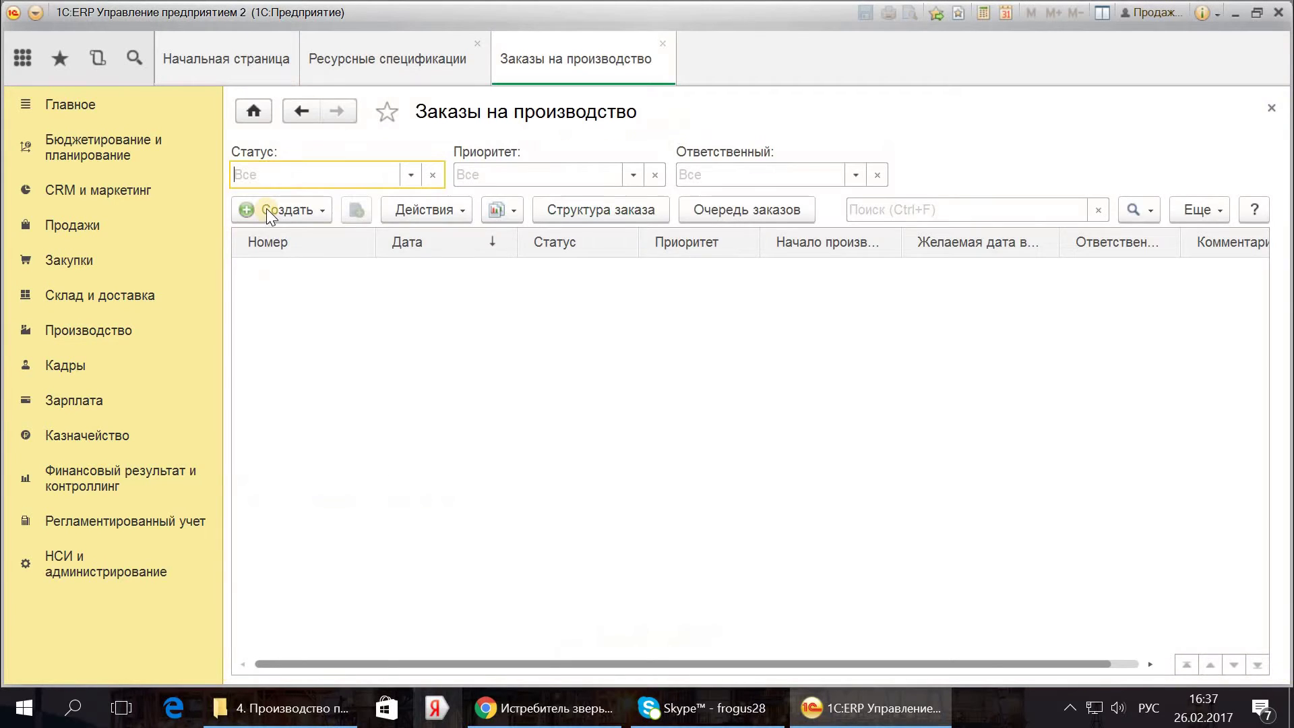
left_click(266, 209)
left_click(274, 250)
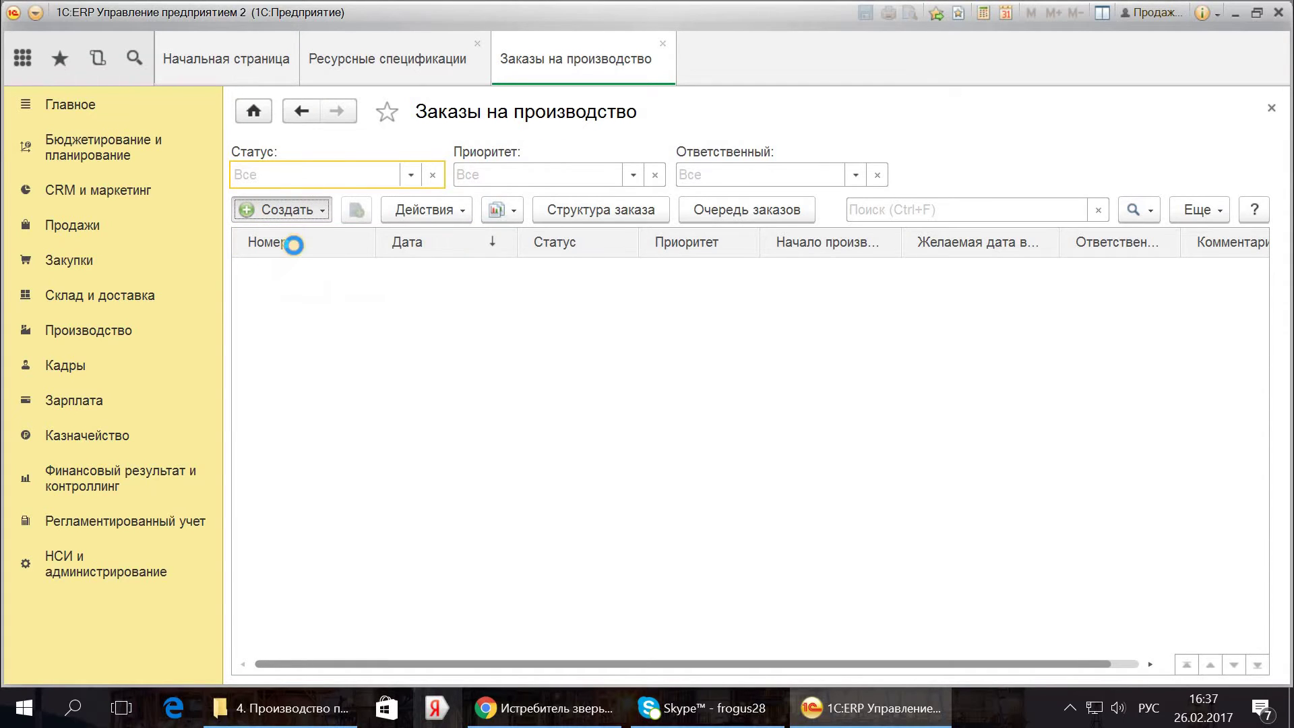
Step: Try to choose a dispatcher department for the new production order
left_click(502, 319)
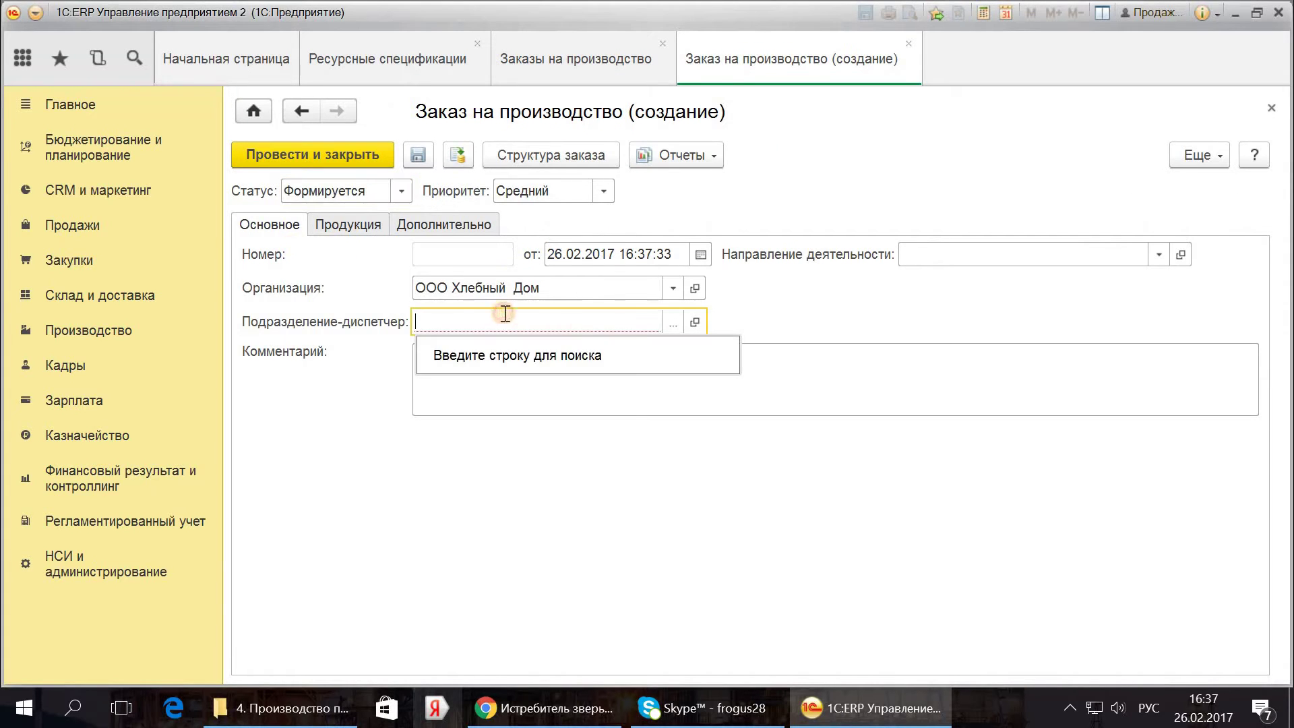
left_click(676, 317)
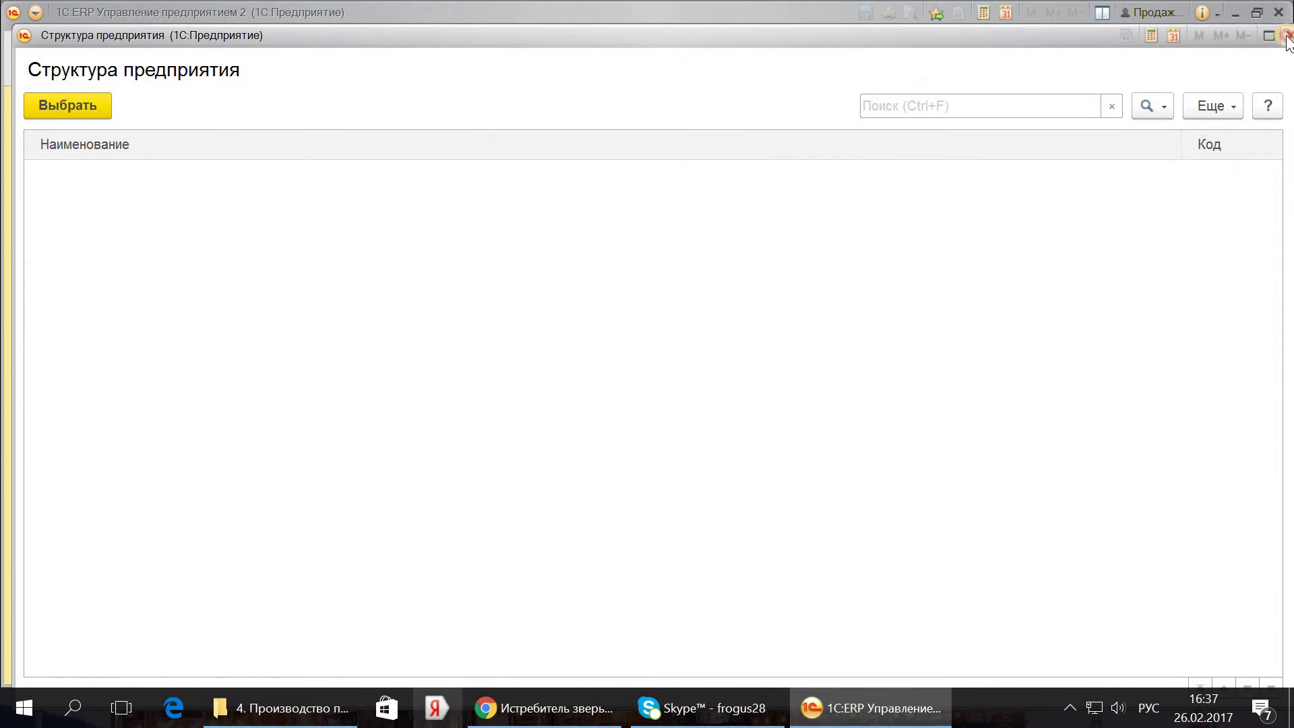
left_click(1289, 36)
Step: Open the production parameters of the department Производственный департамент from the enterprise structure
left_click(130, 573)
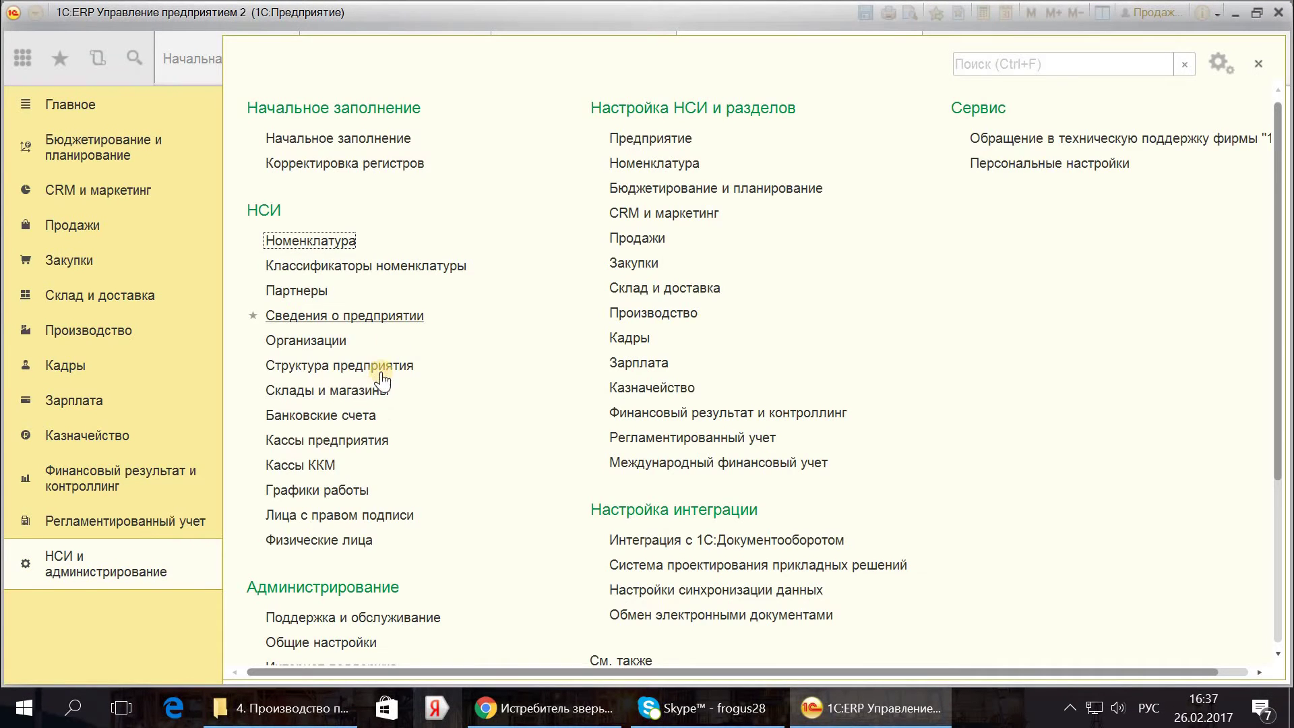
left_click(369, 366)
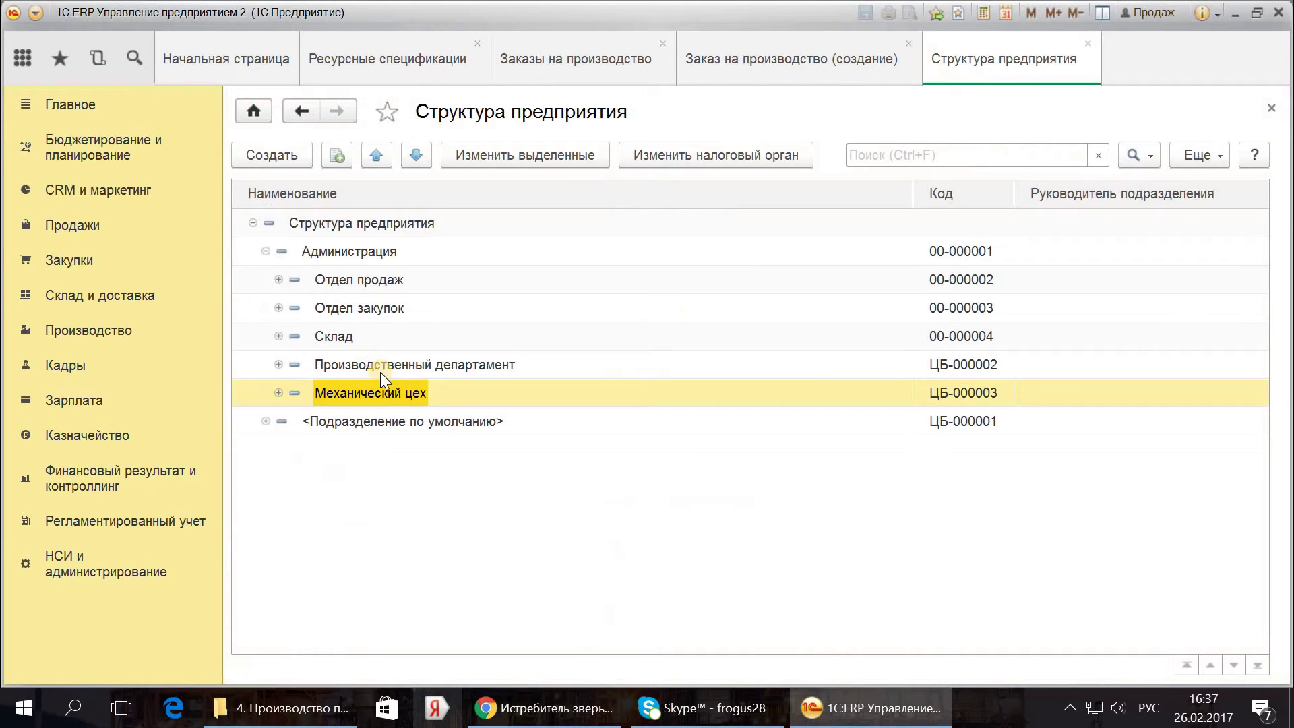
double_click(374, 364)
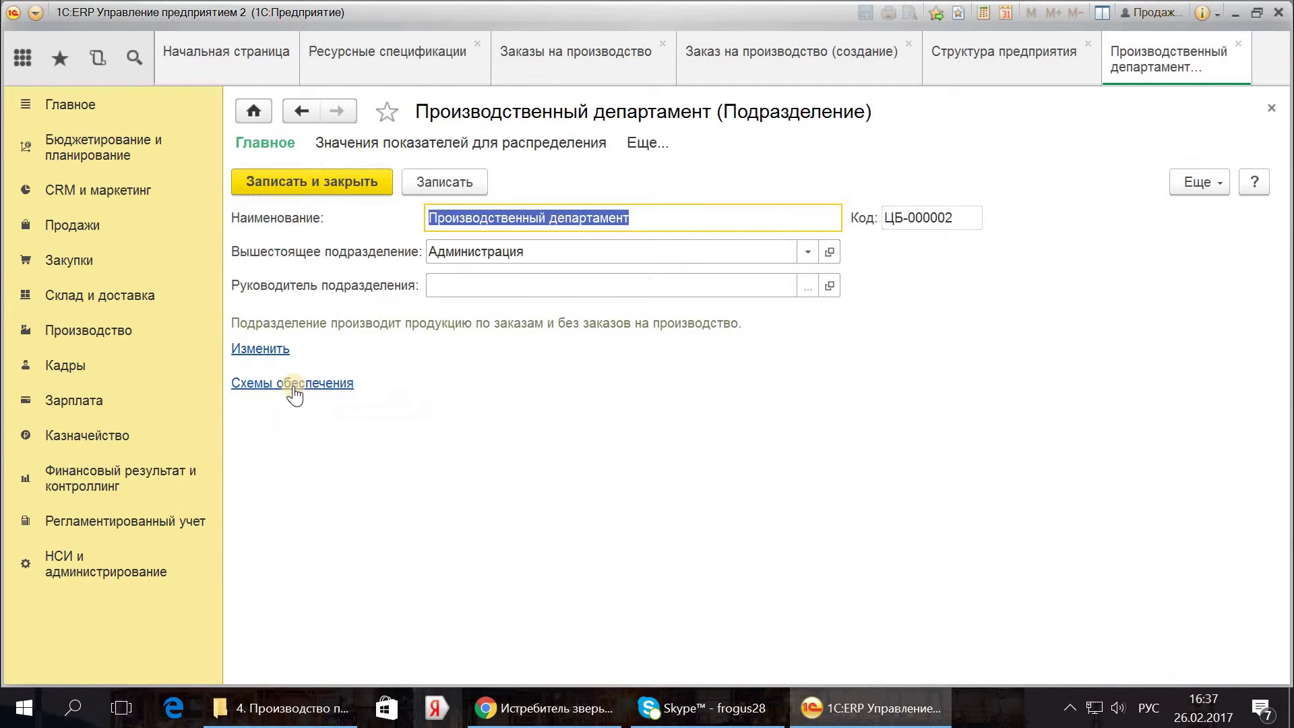
left_click(271, 354)
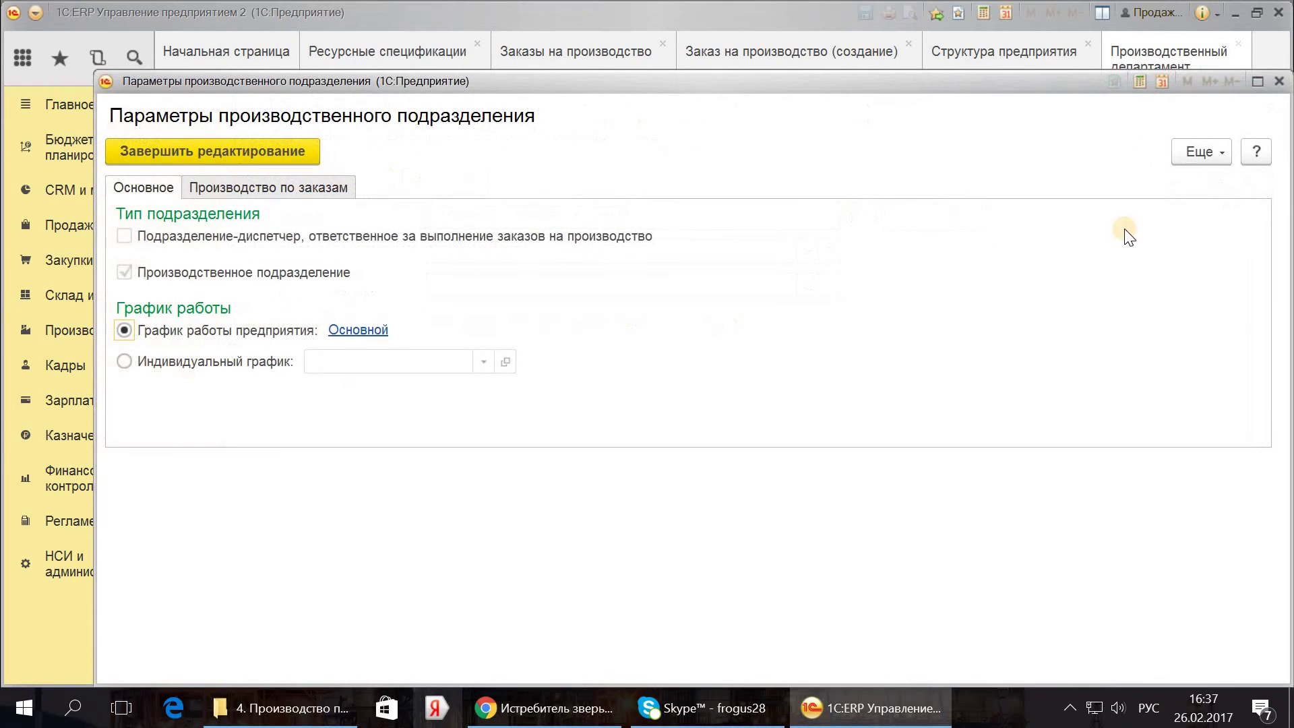
Step: Unlock the department's parameters, mark it as Подразделение-диспетчер, then save the department and close the enterprise structure
left_click(1197, 161)
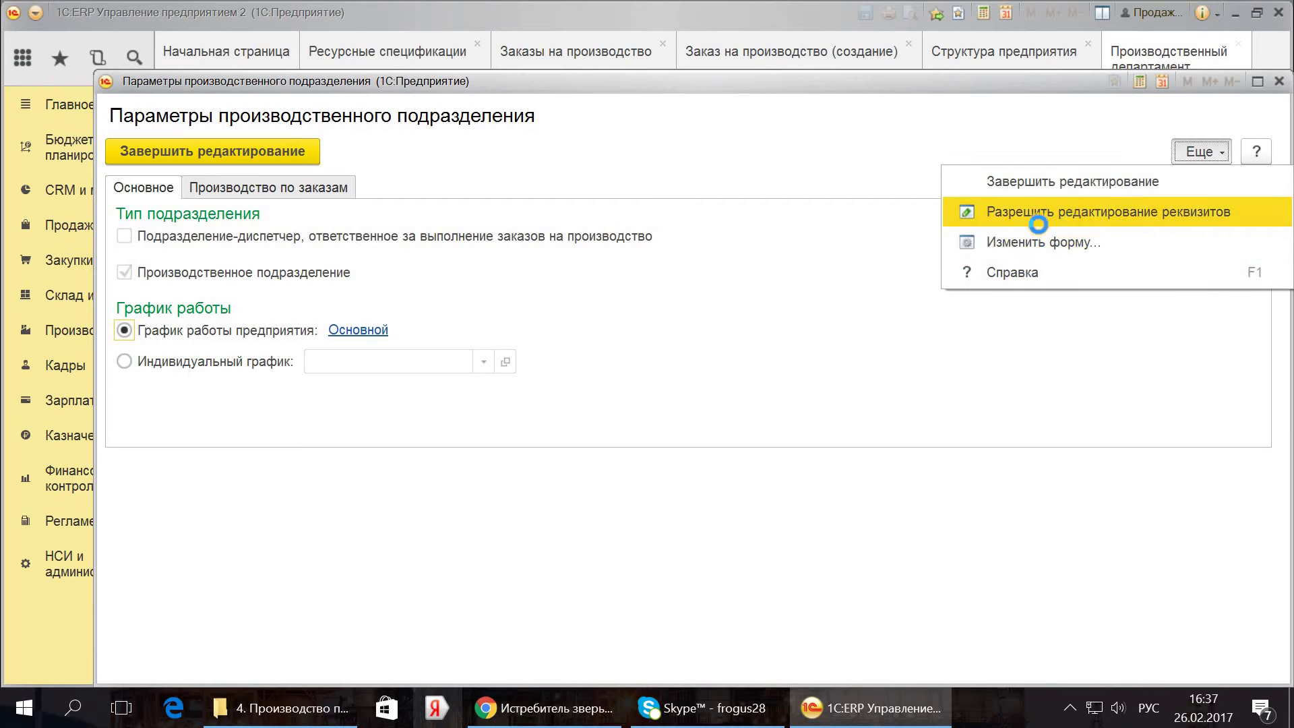
left_click(961, 211)
left_click(232, 230)
left_click(202, 237)
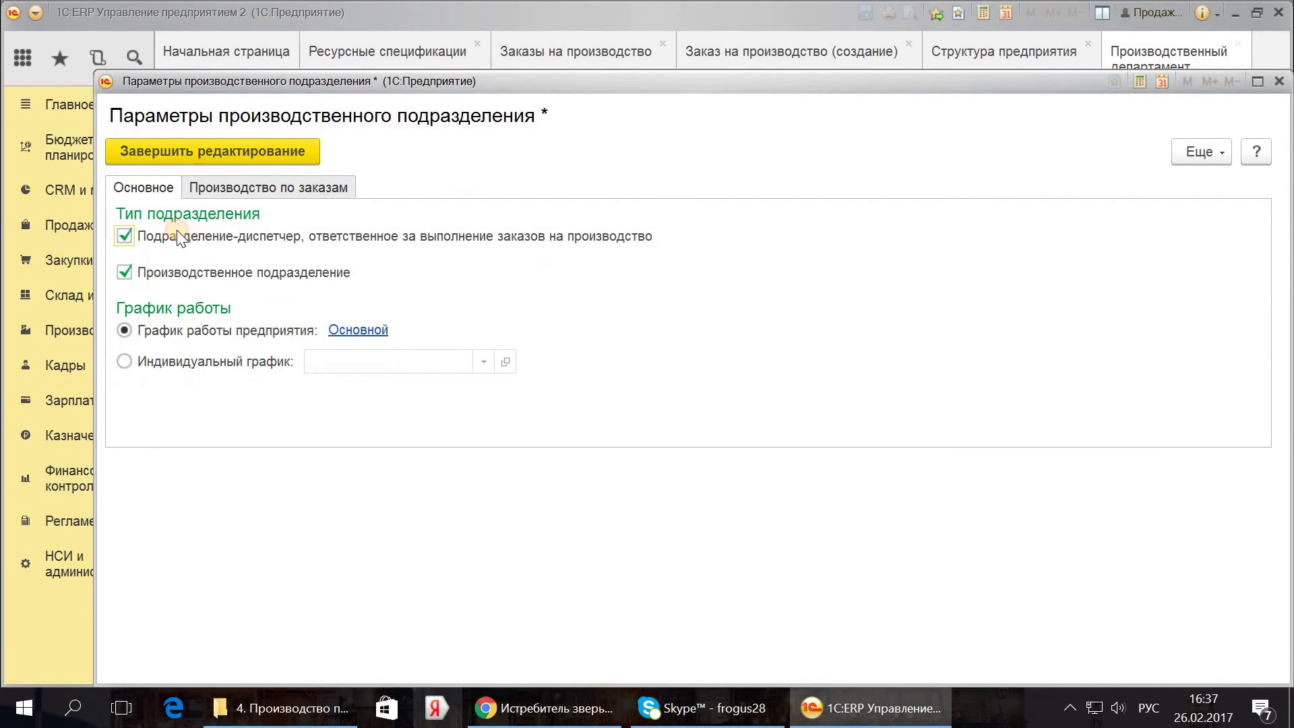
left_click(212, 150)
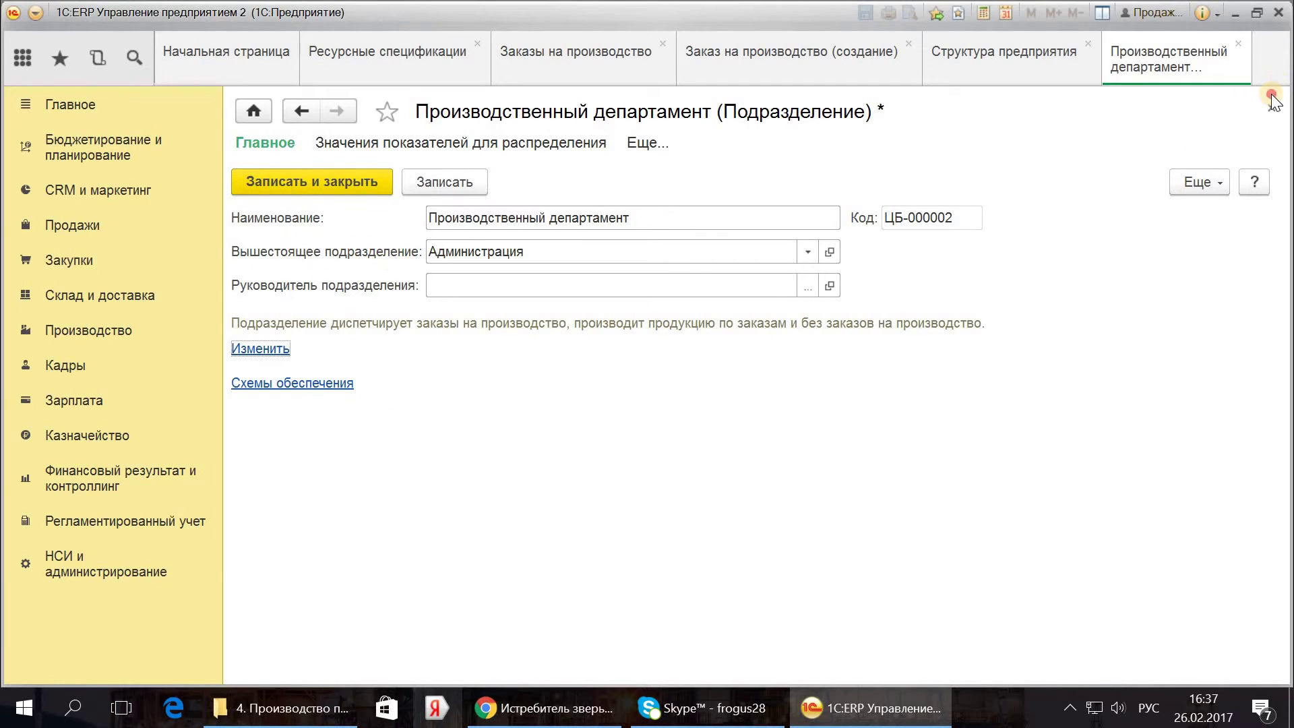
left_click(1272, 108)
left_click(526, 368)
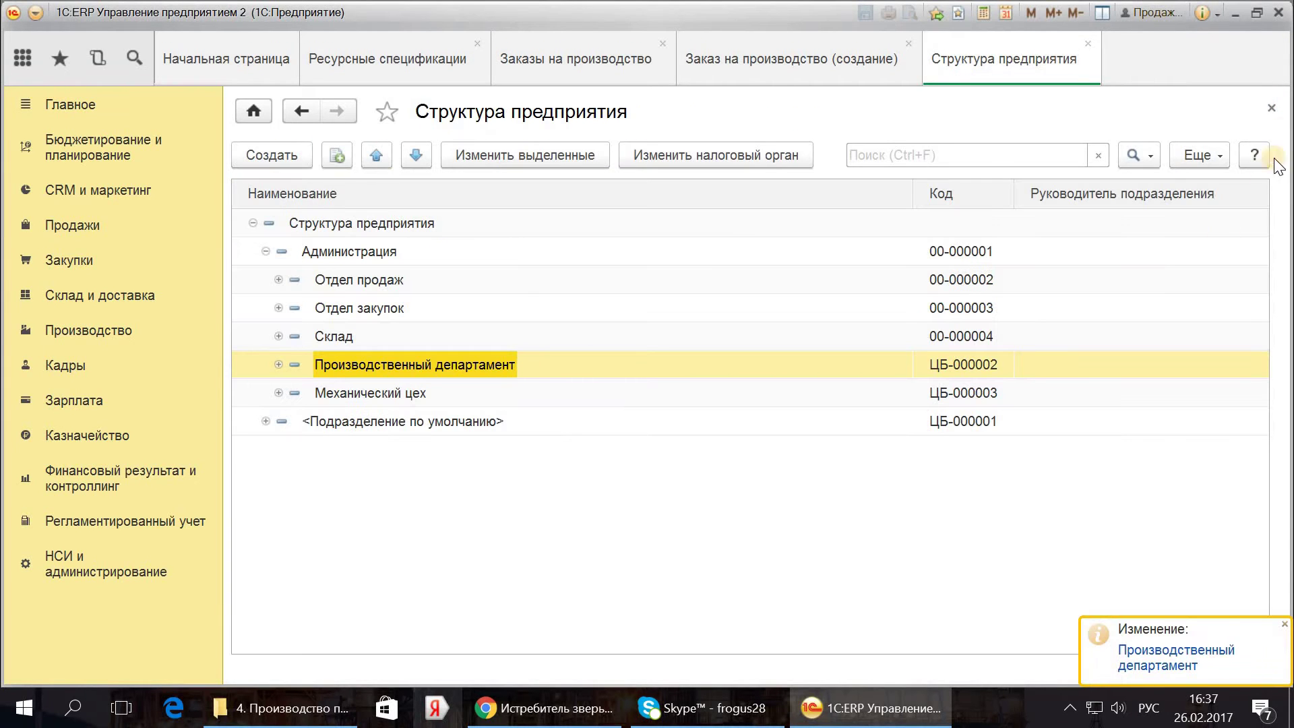
left_click(1273, 108)
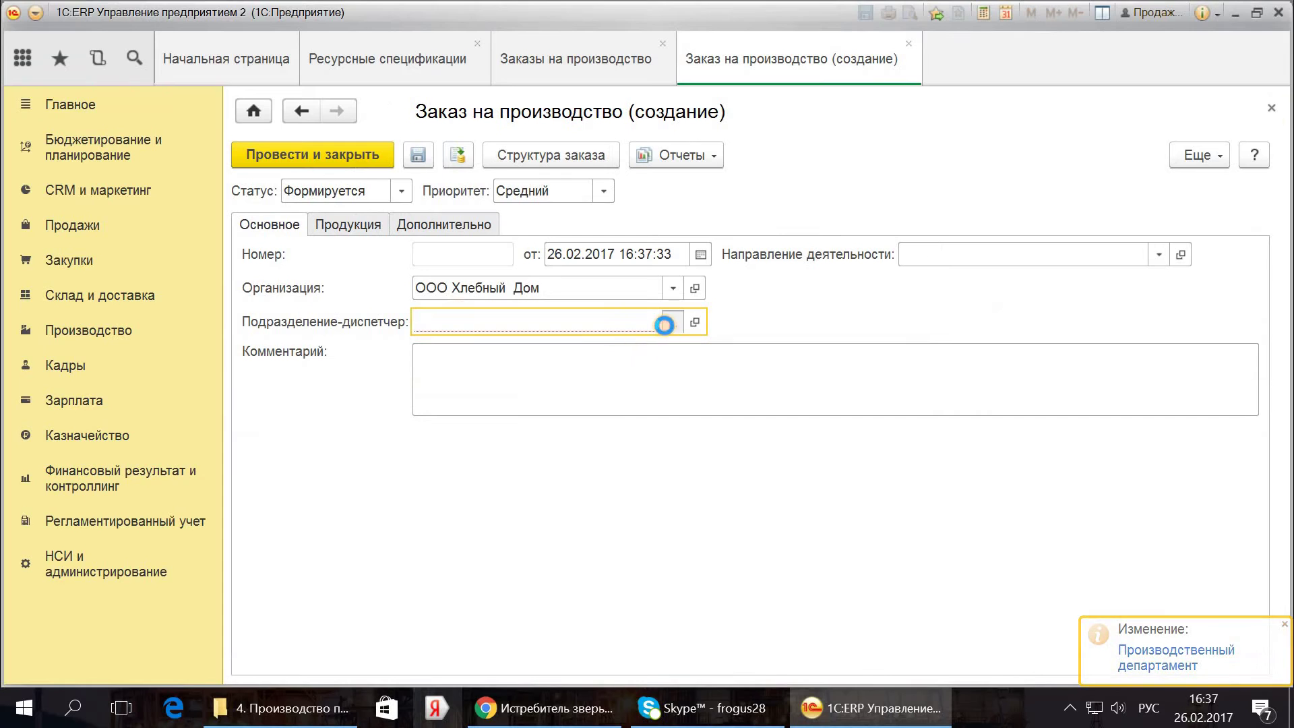
Step: Choose Производственный департамент as the order's dispatcher department and add 5 шт of Конфета to its products
left_click(668, 322)
left_click(54, 107)
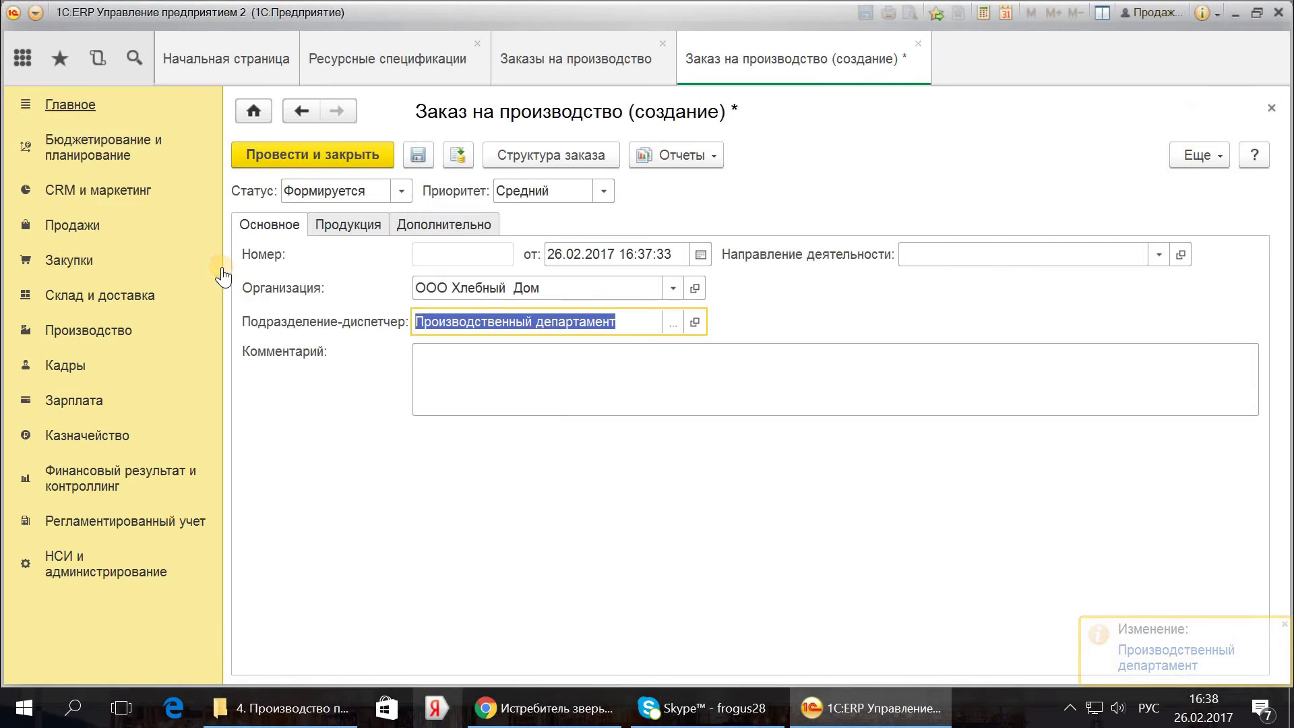
left_click(316, 229)
left_click(307, 261)
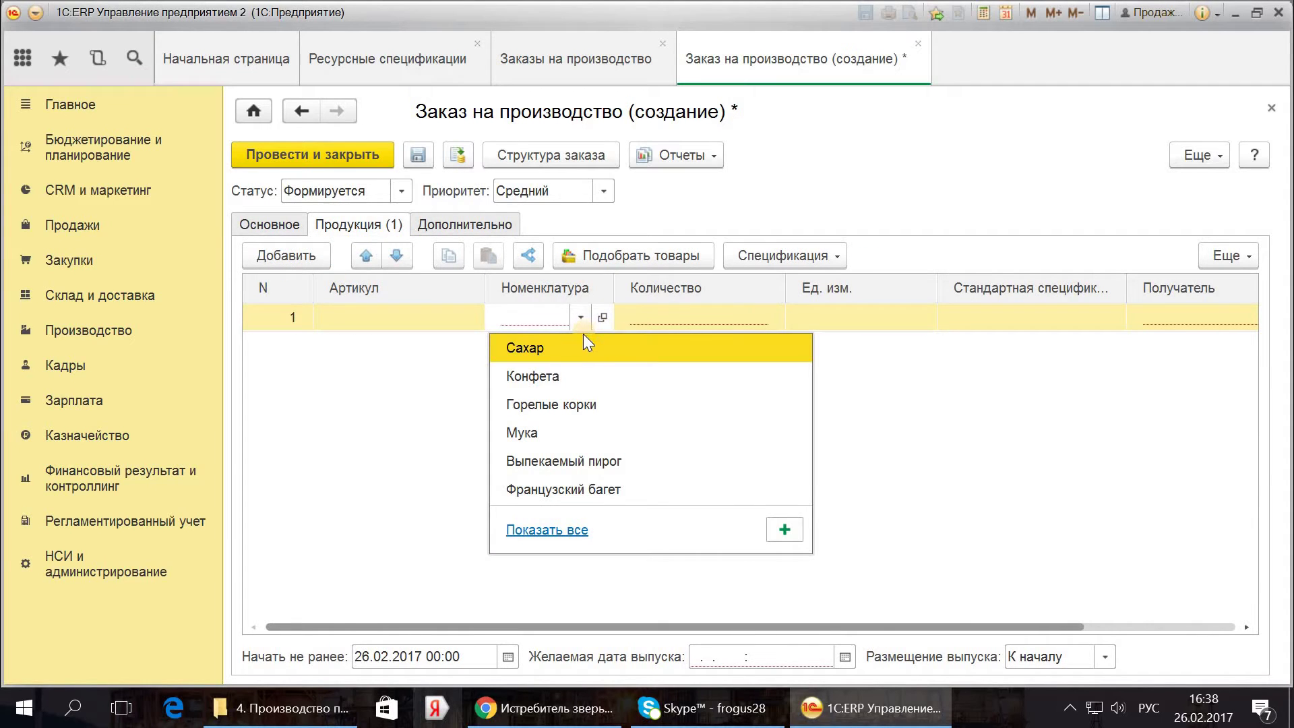
left_click(560, 376)
type("5")
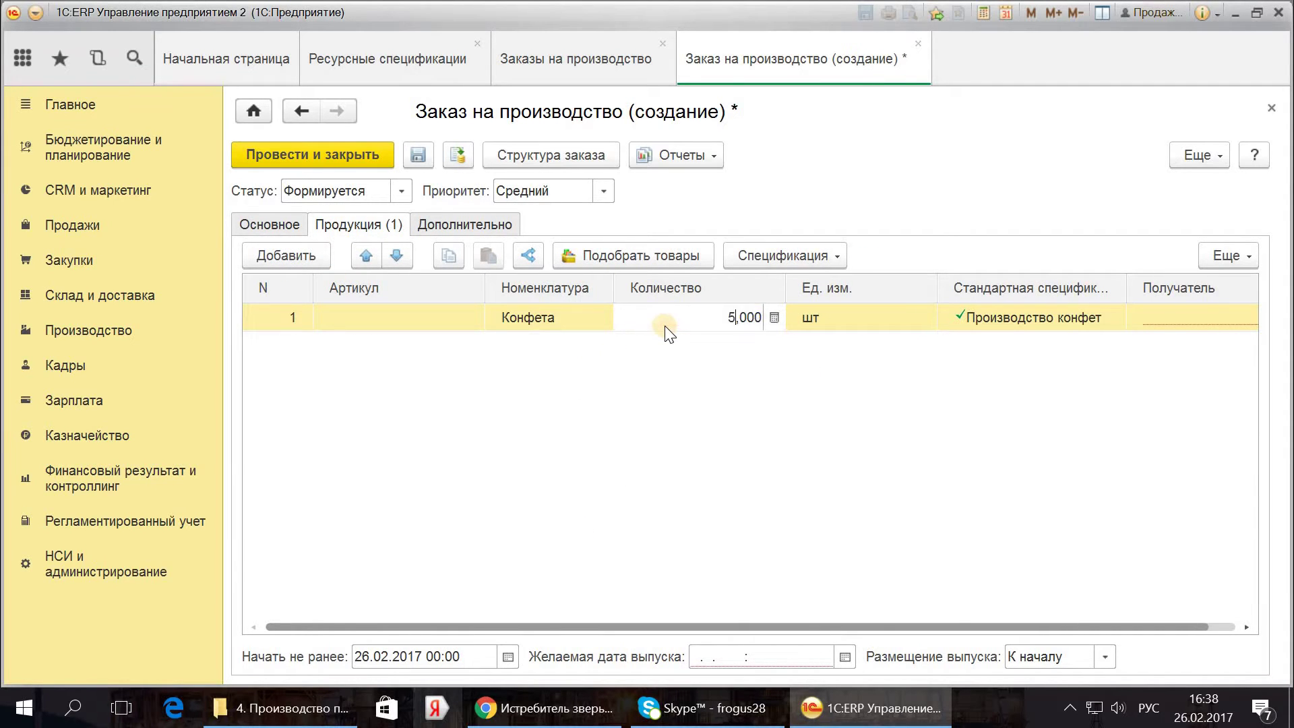
left_click(730, 464)
Step: Set the recipient of the Конфета line to the warehouse Основной
left_click(1174, 318)
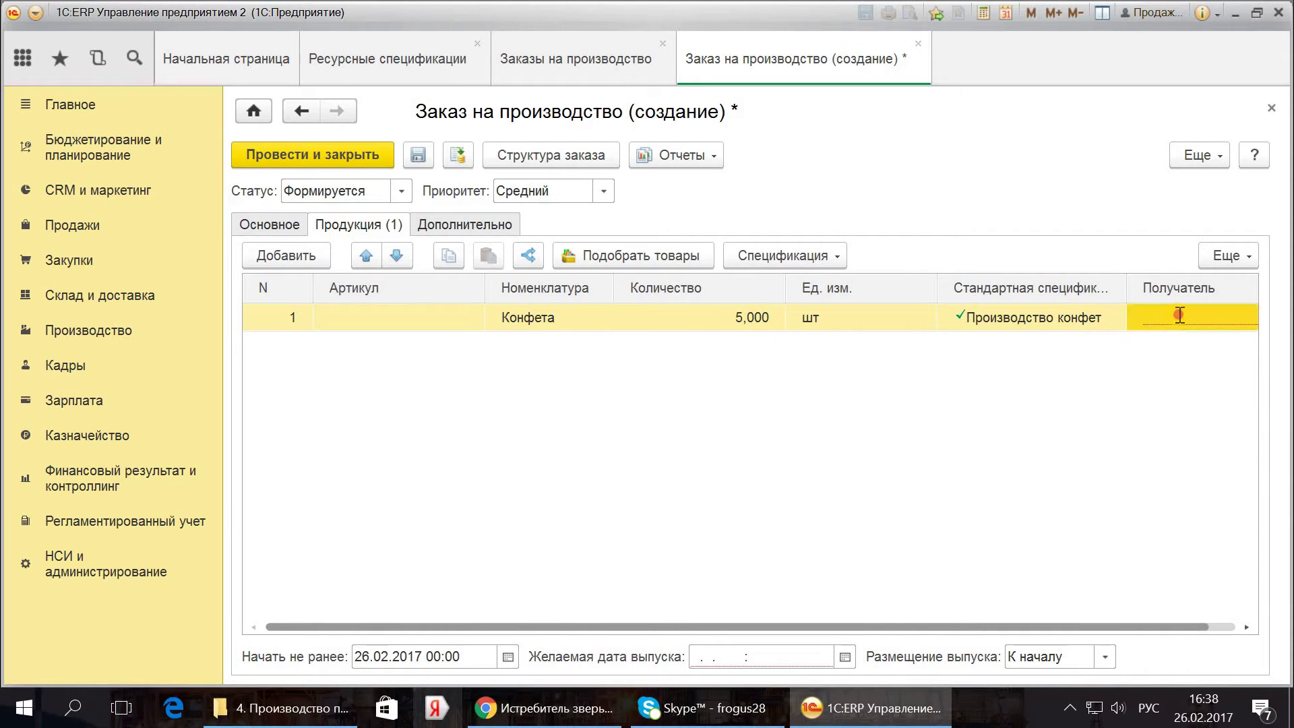
left_click(1099, 368)
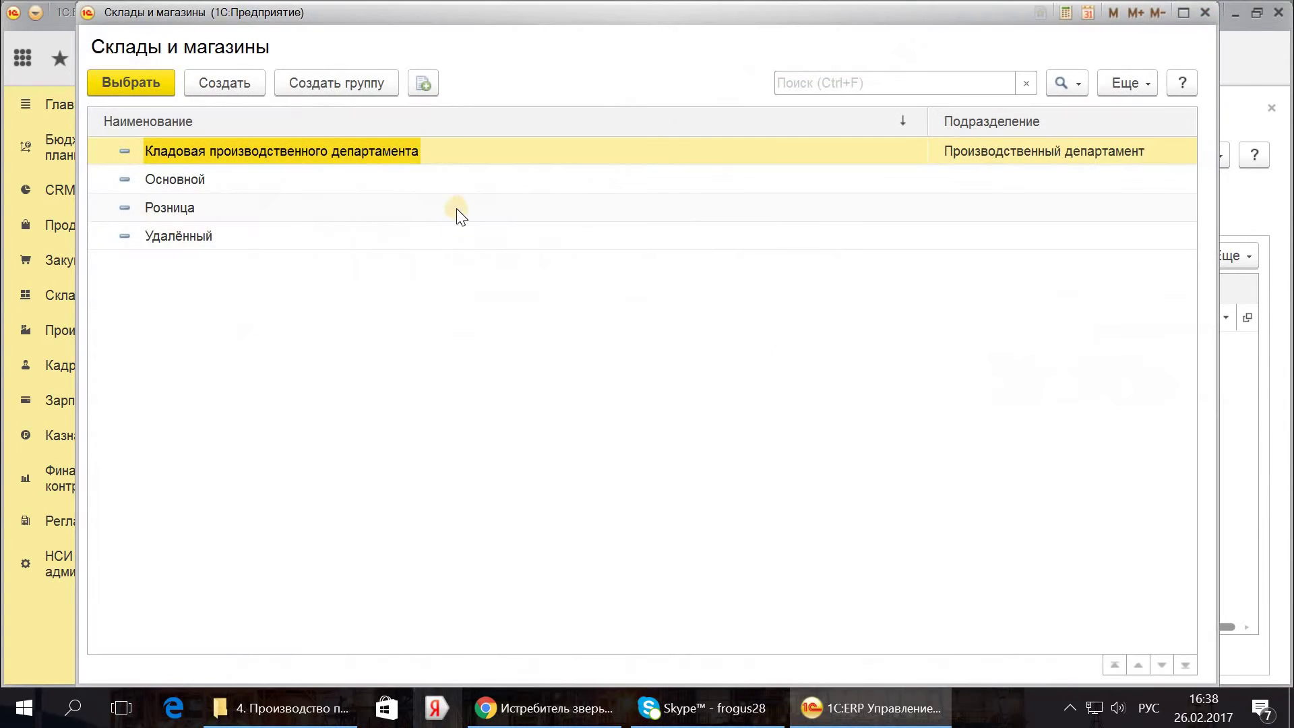
double_click(422, 179)
left_click(832, 460)
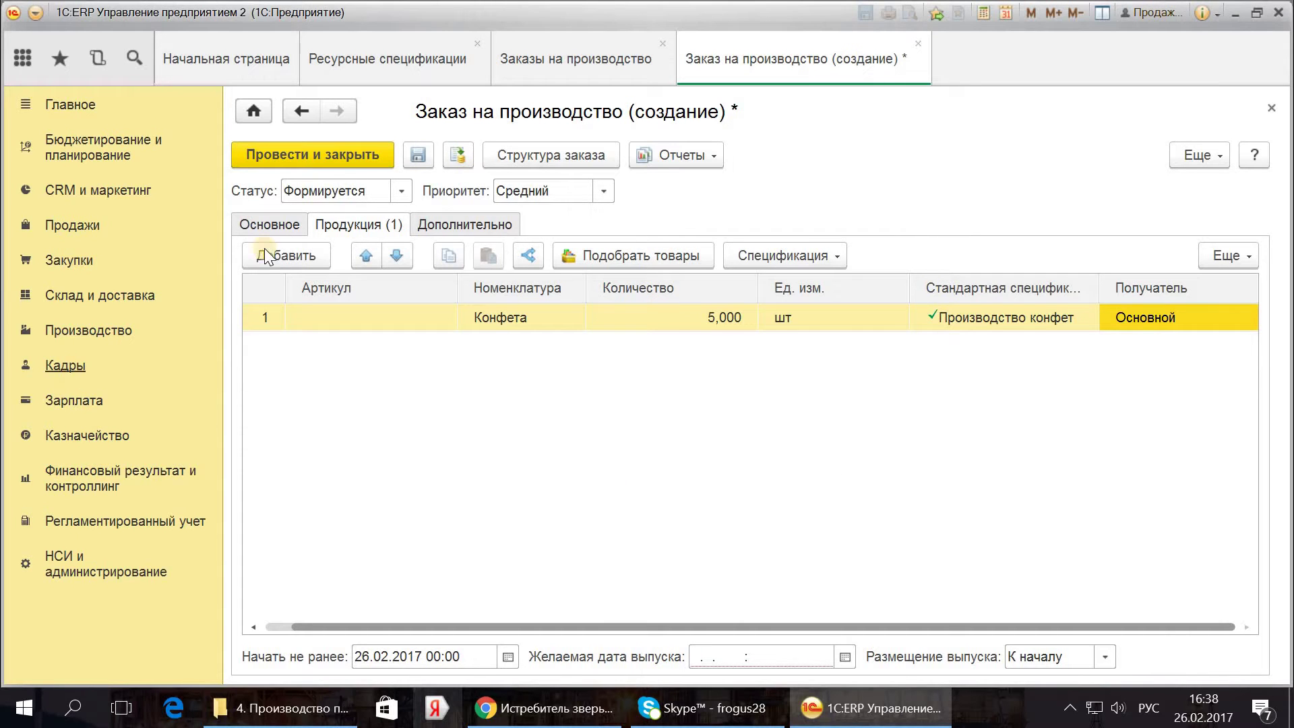
Step: Set the order's desired release date to 26.02.2017 and post the production order
left_click(649, 277)
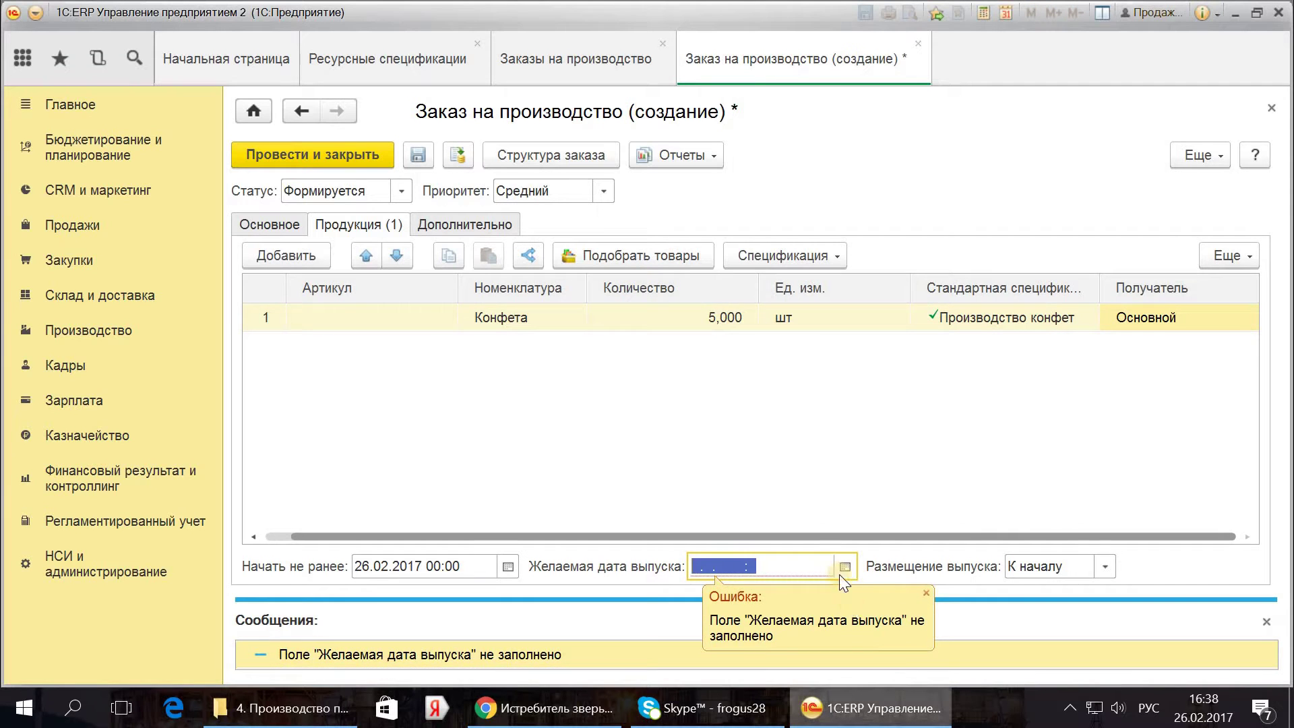
left_click(845, 566)
left_click(1069, 427)
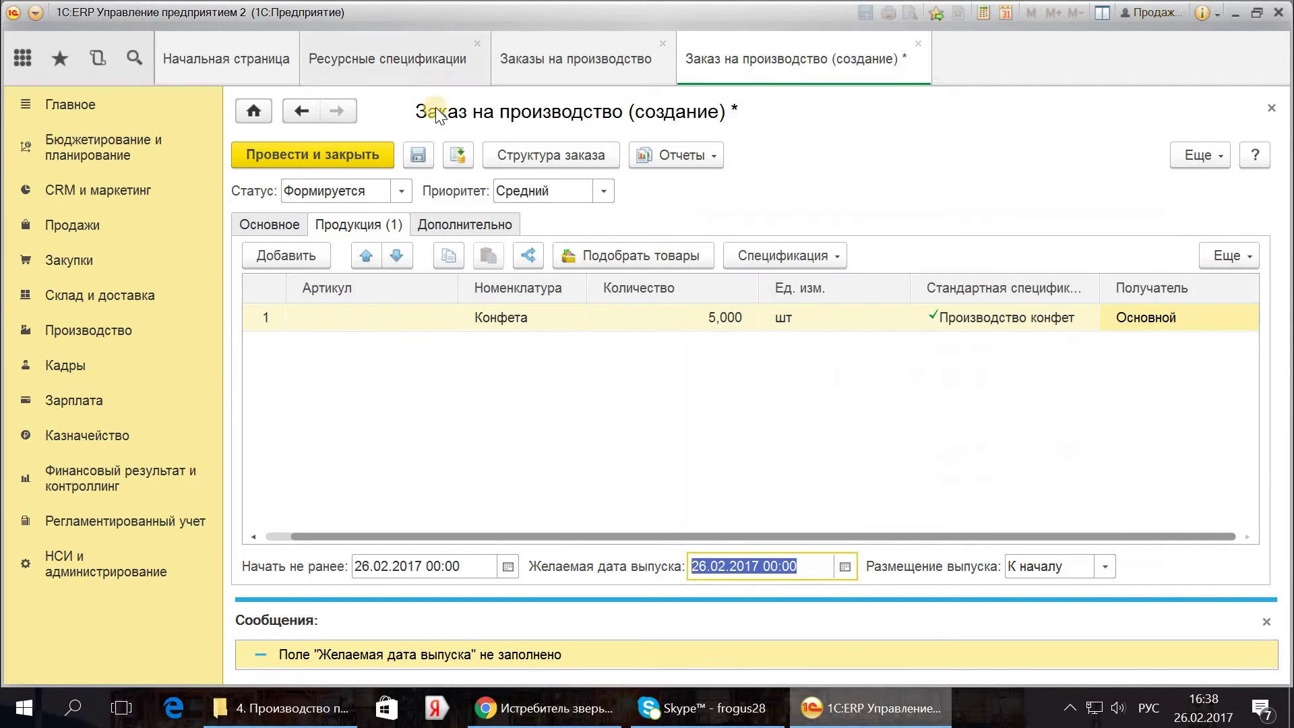
left_click(453, 156)
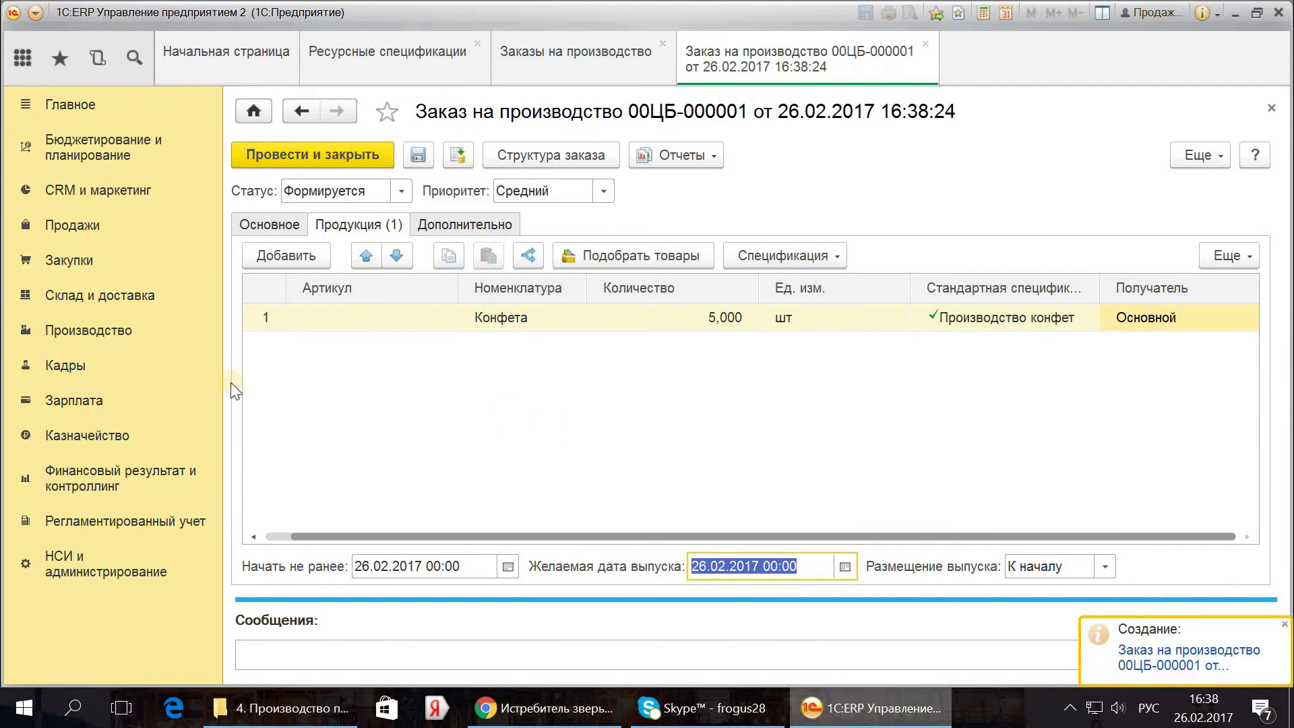
Step: Open the registered production-without-order document dated 25.02.2017 and view the specification and output destination of its calculated-cost products
left_click(88, 331)
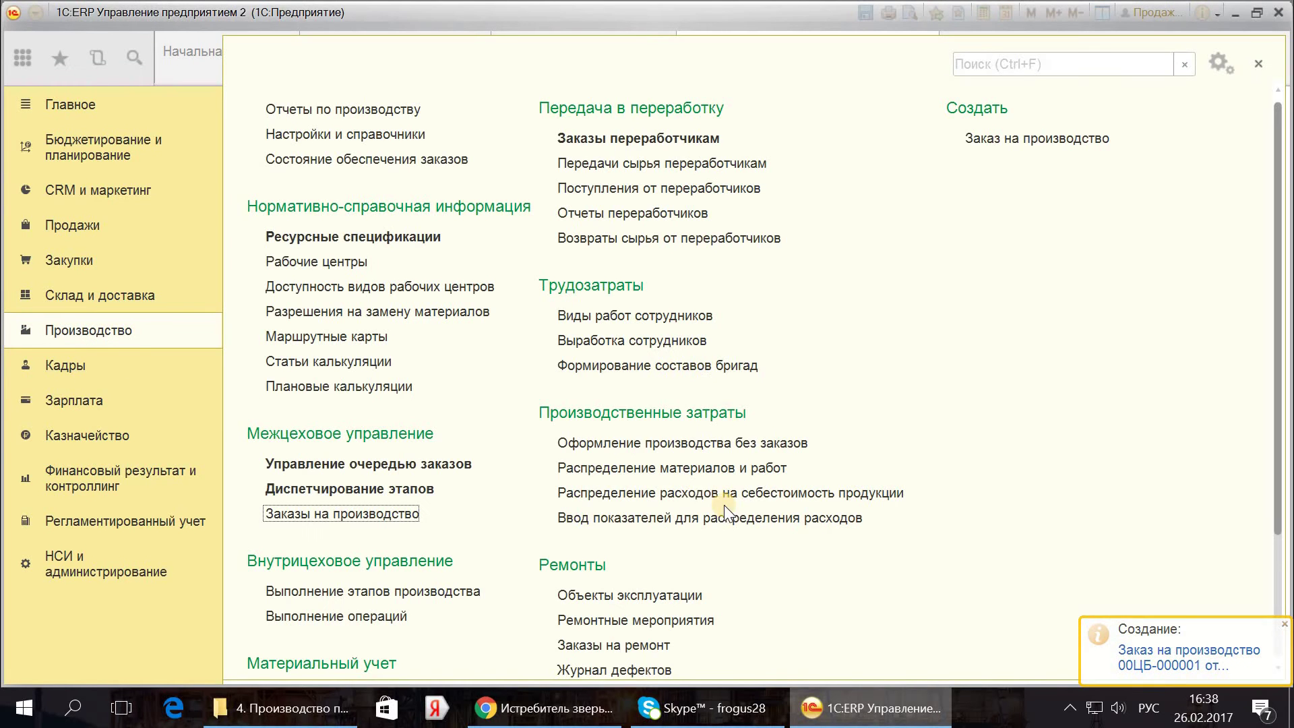
left_click(606, 444)
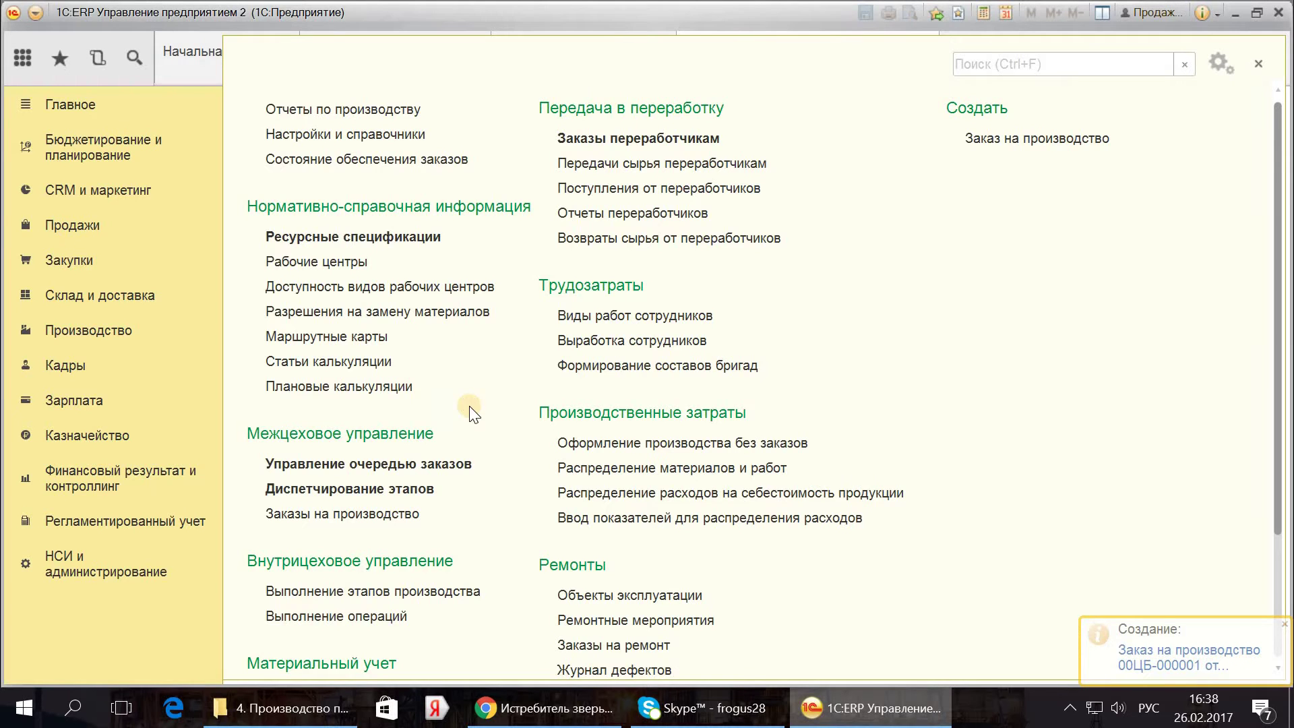
left_click(367, 191)
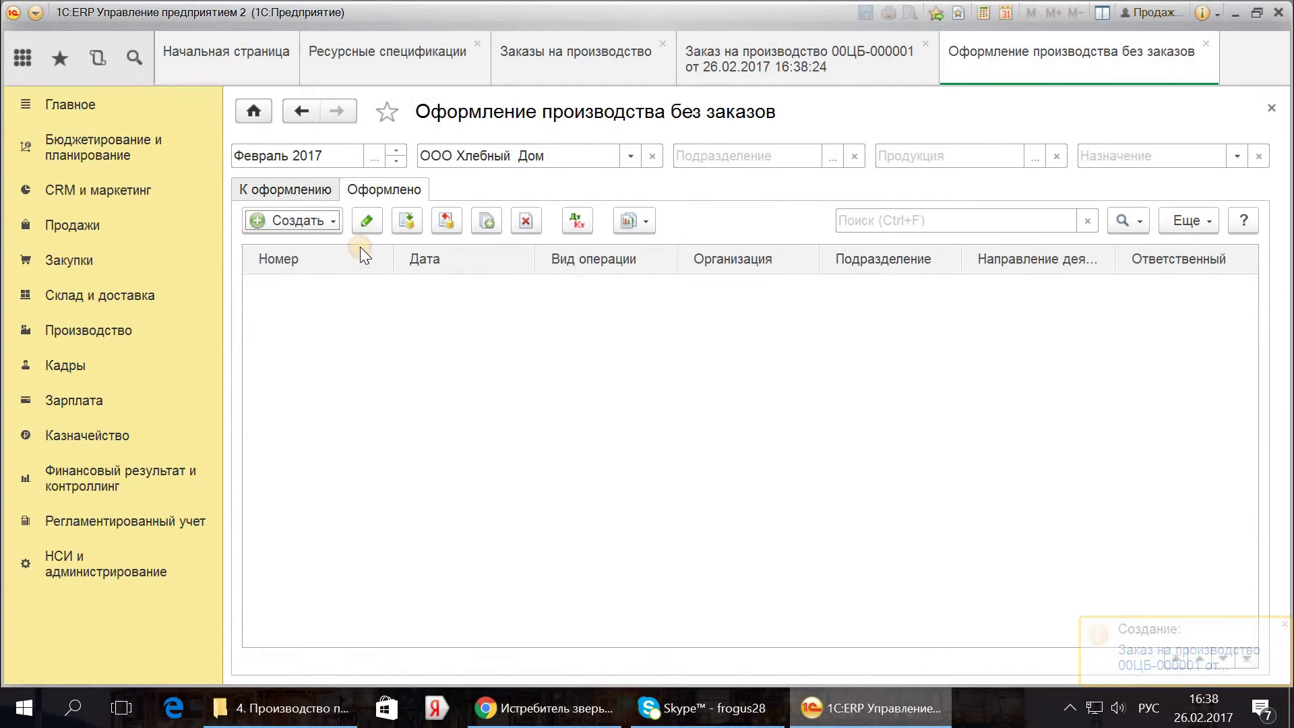
double_click(313, 293)
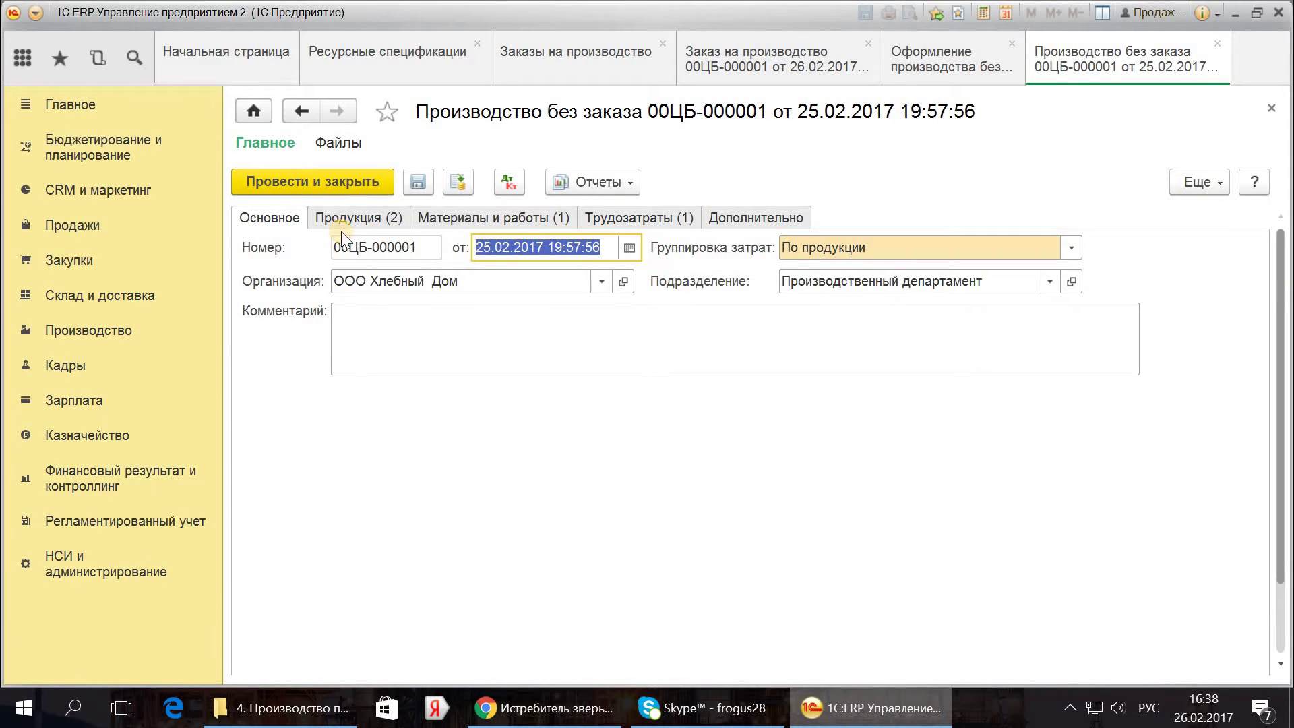
left_click(357, 218)
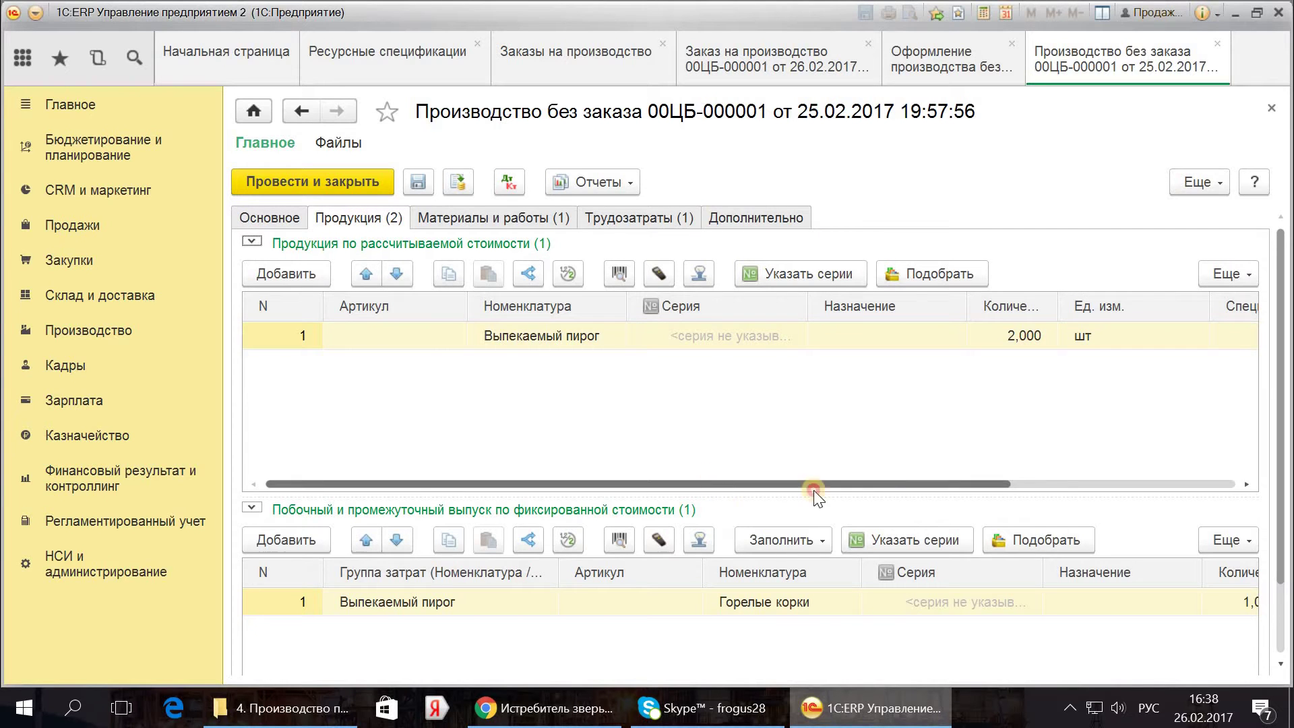
left_click_drag(814, 484, 1006, 480)
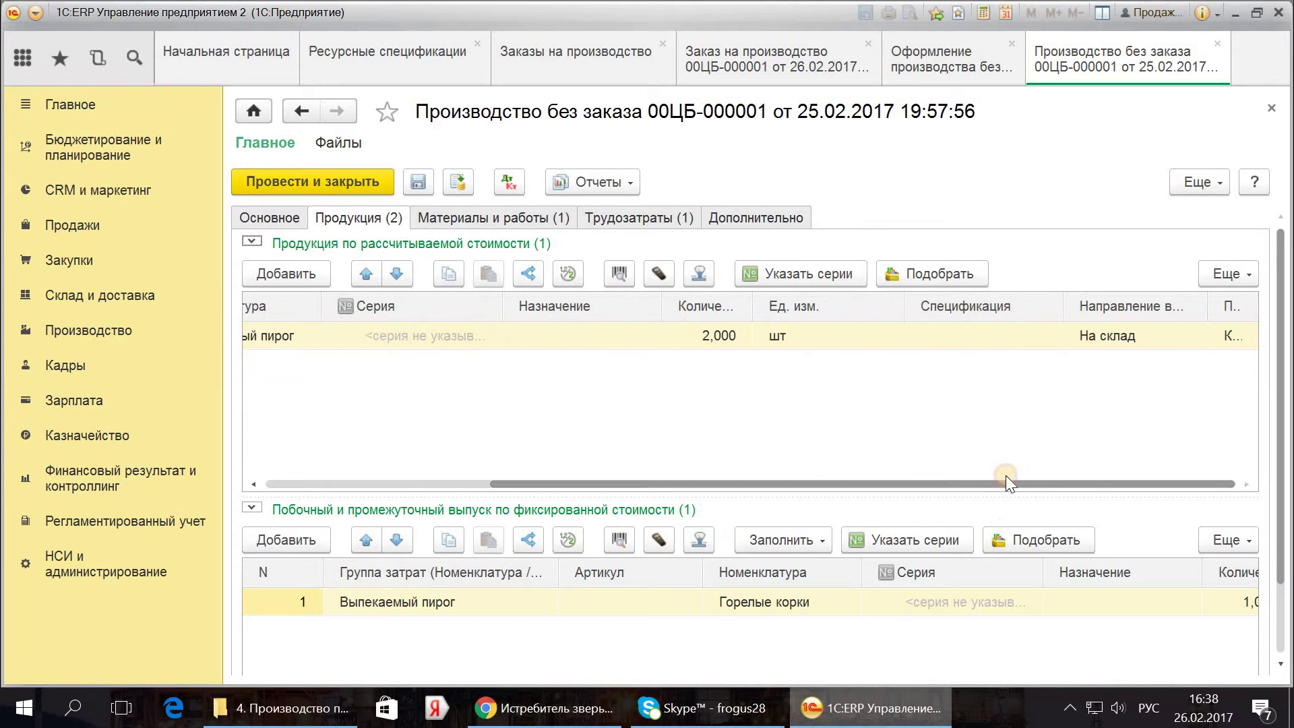
Step: Check which warehouses can be chosen as recipient for the Выпекаемый пирог line, and close the document and the production-without-orders list
left_click(1230, 335)
left_click(1226, 335)
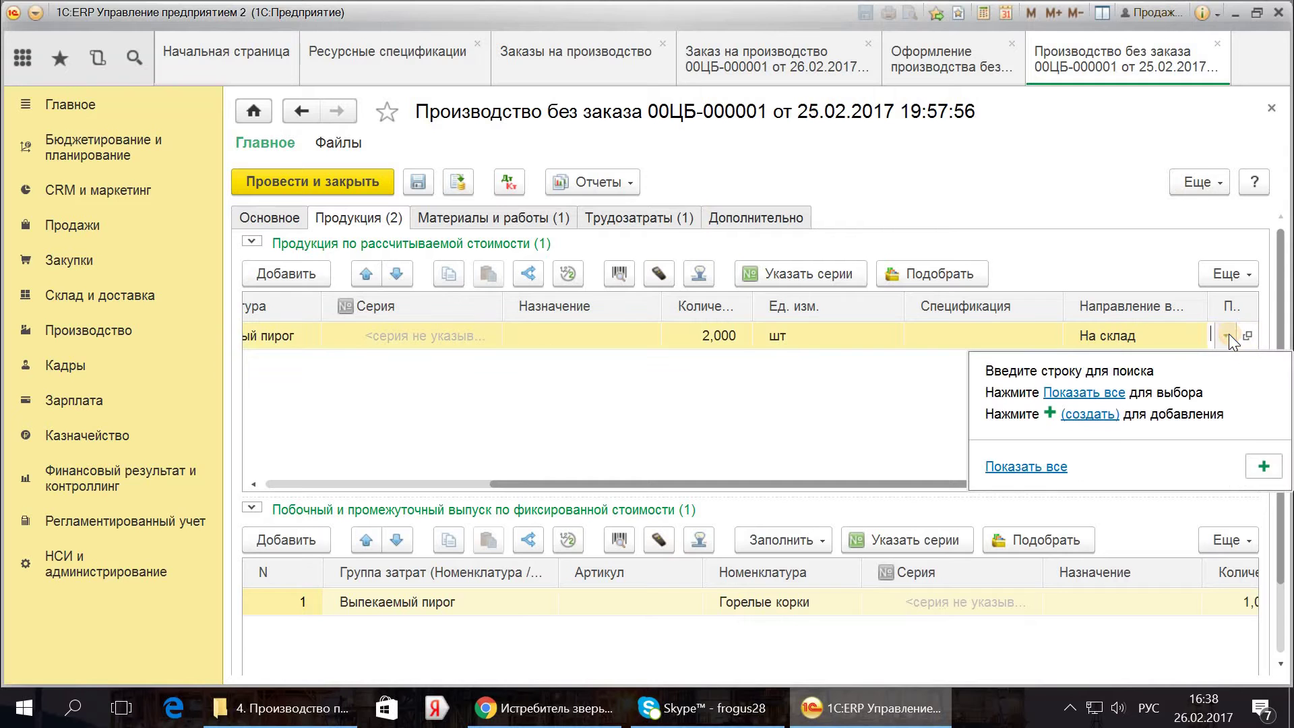
left_click(1047, 393)
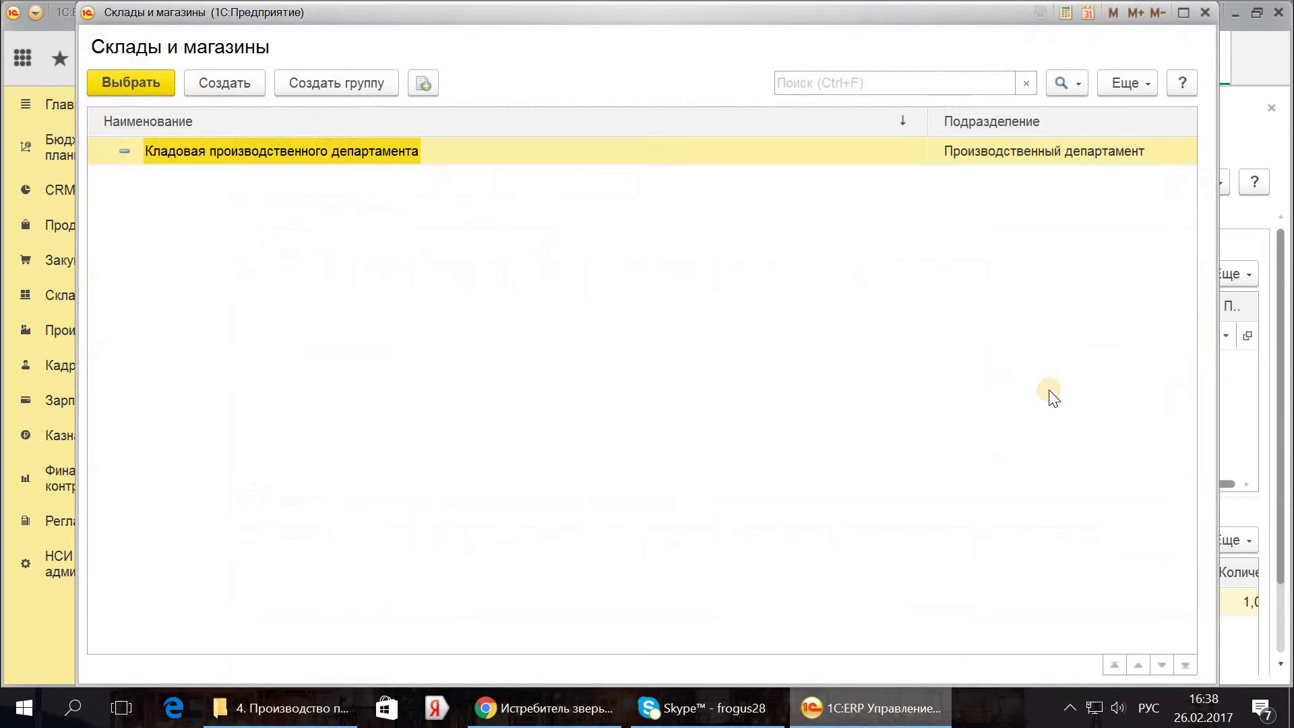
left_click(1205, 12)
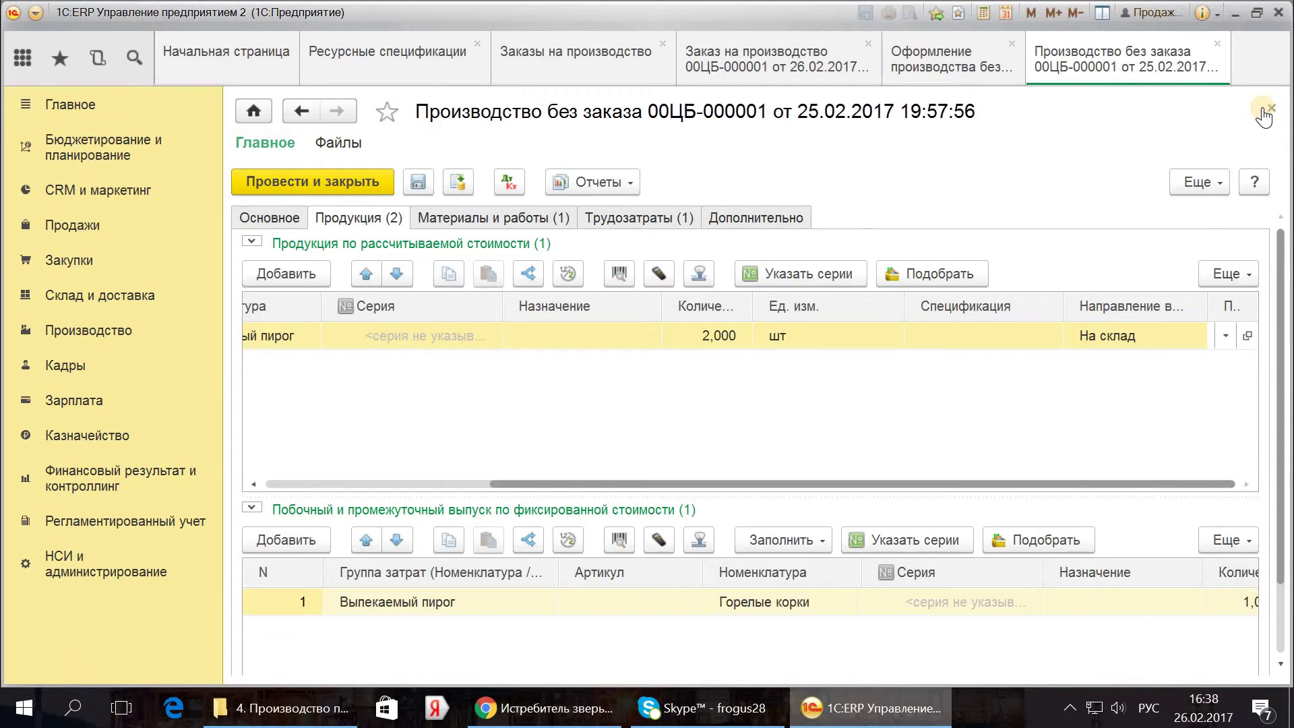
left_click(1268, 108)
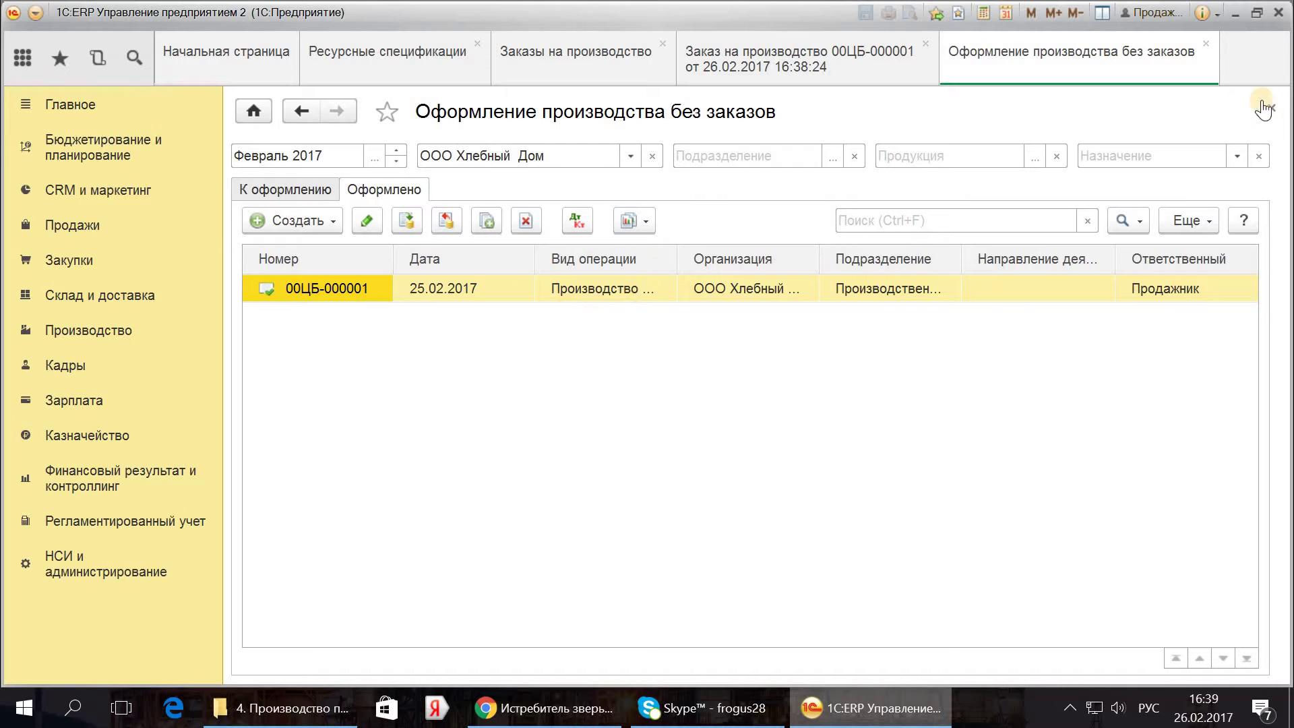
key("ctrl+F4")
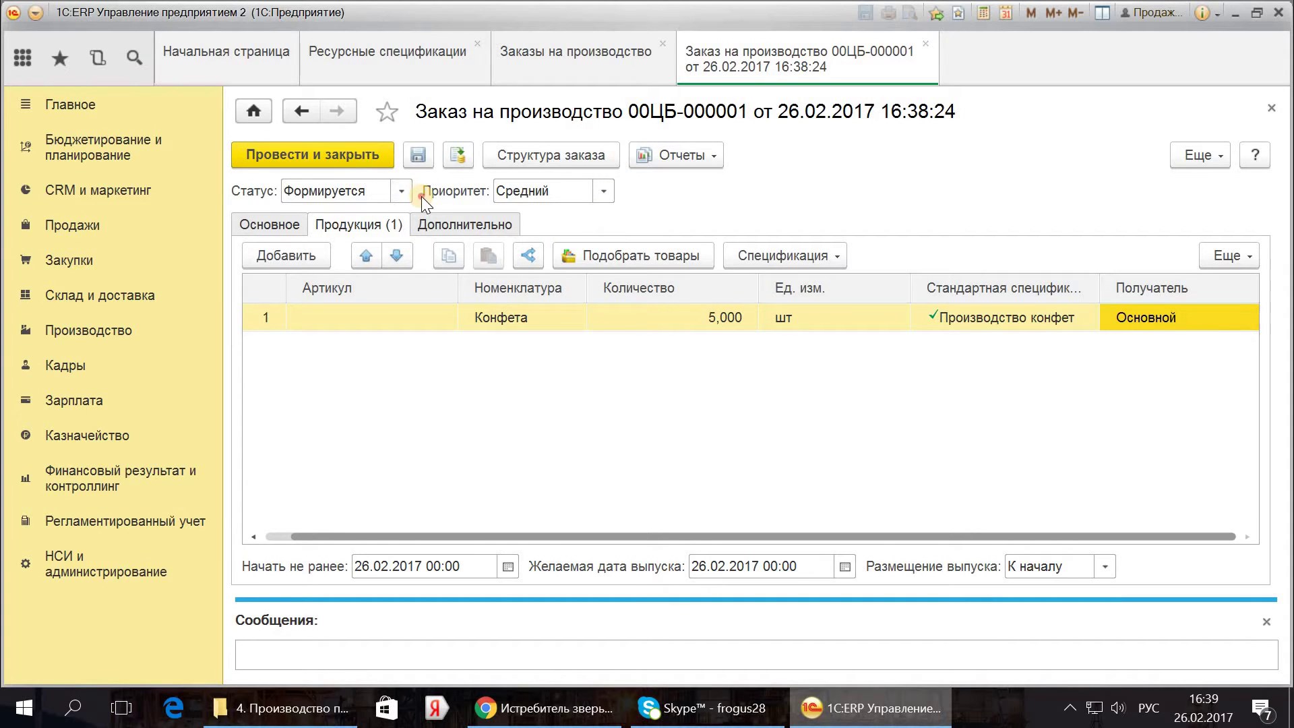
Step: Set the production order's status to К производству, save it, and post and close the order
left_click(403, 191)
left_click(408, 245)
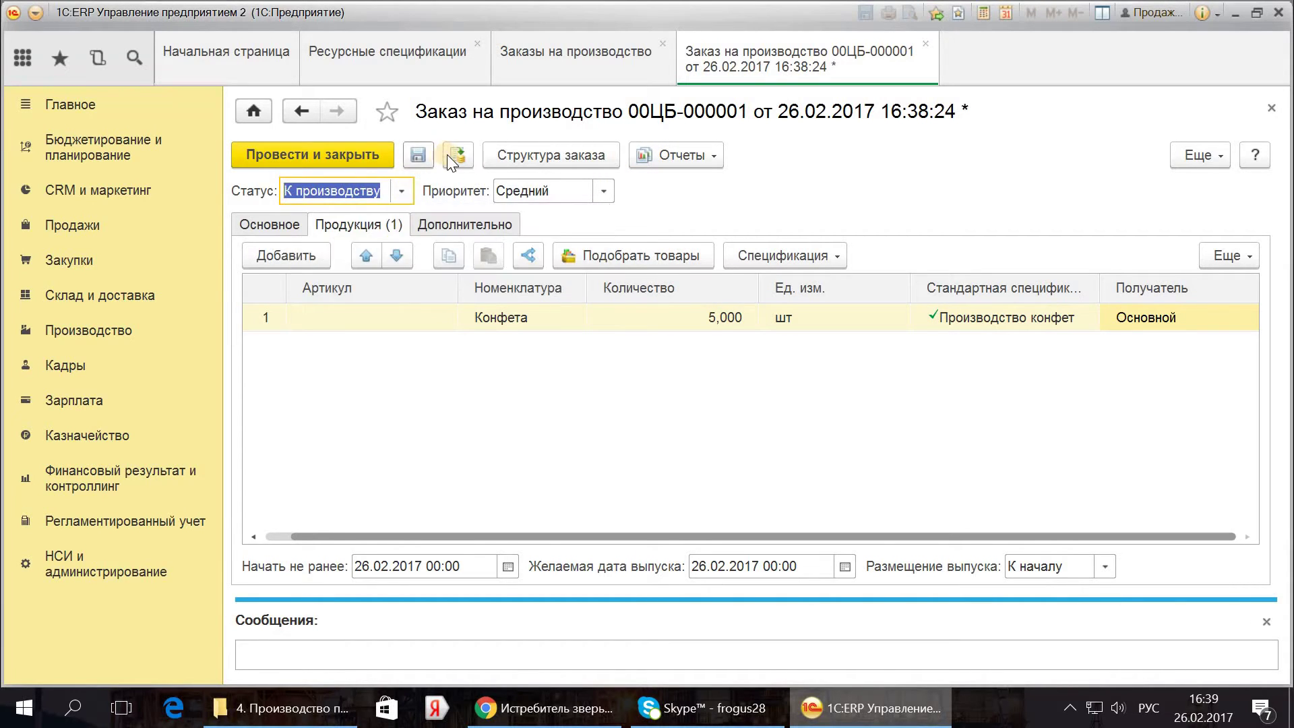
key("ctrl+s")
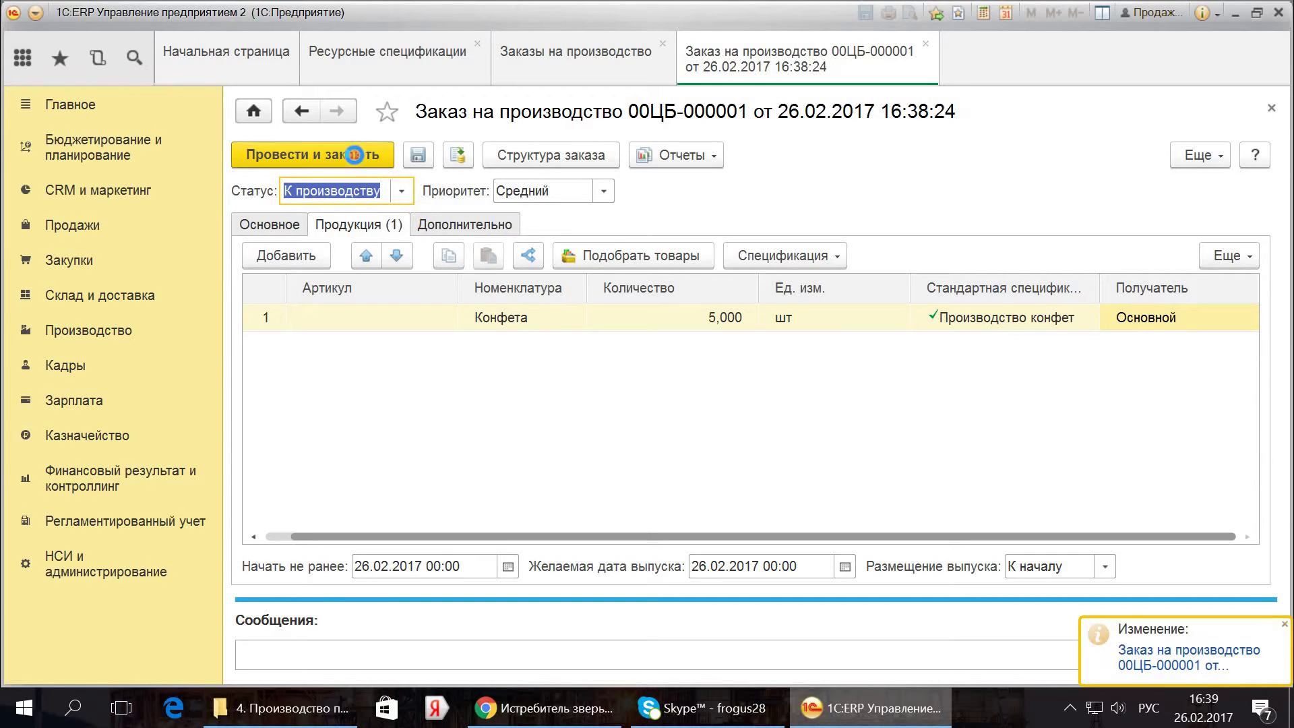
left_click(354, 155)
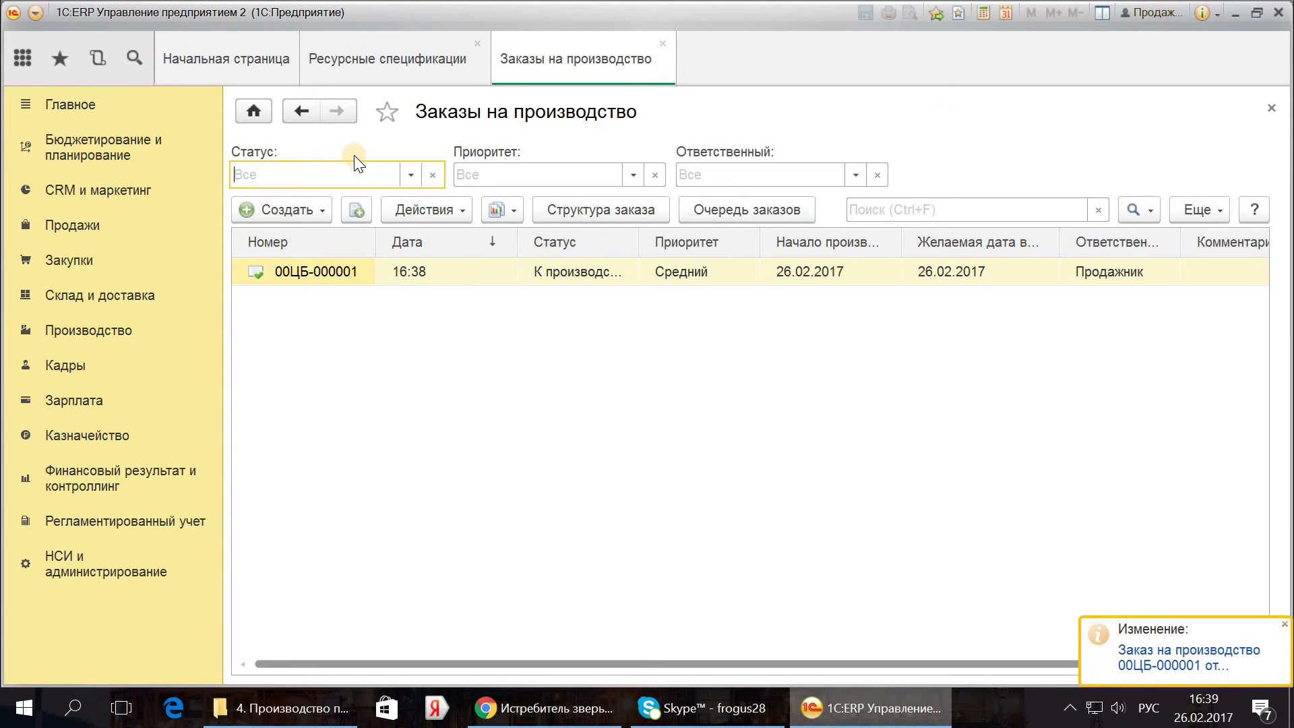
Step: Try to assign the status К производству to the selected order from the production order list and dismiss the notification
left_click(468, 208)
left_click(463, 237)
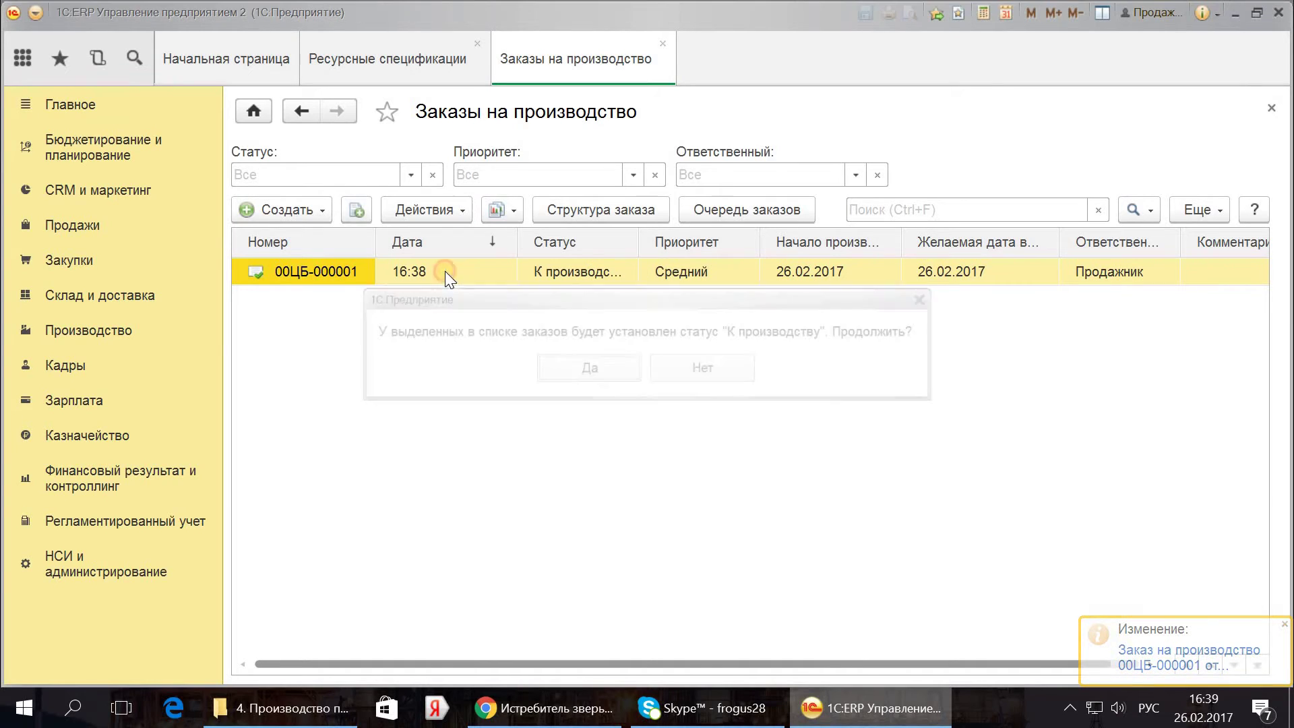
left_click(610, 371)
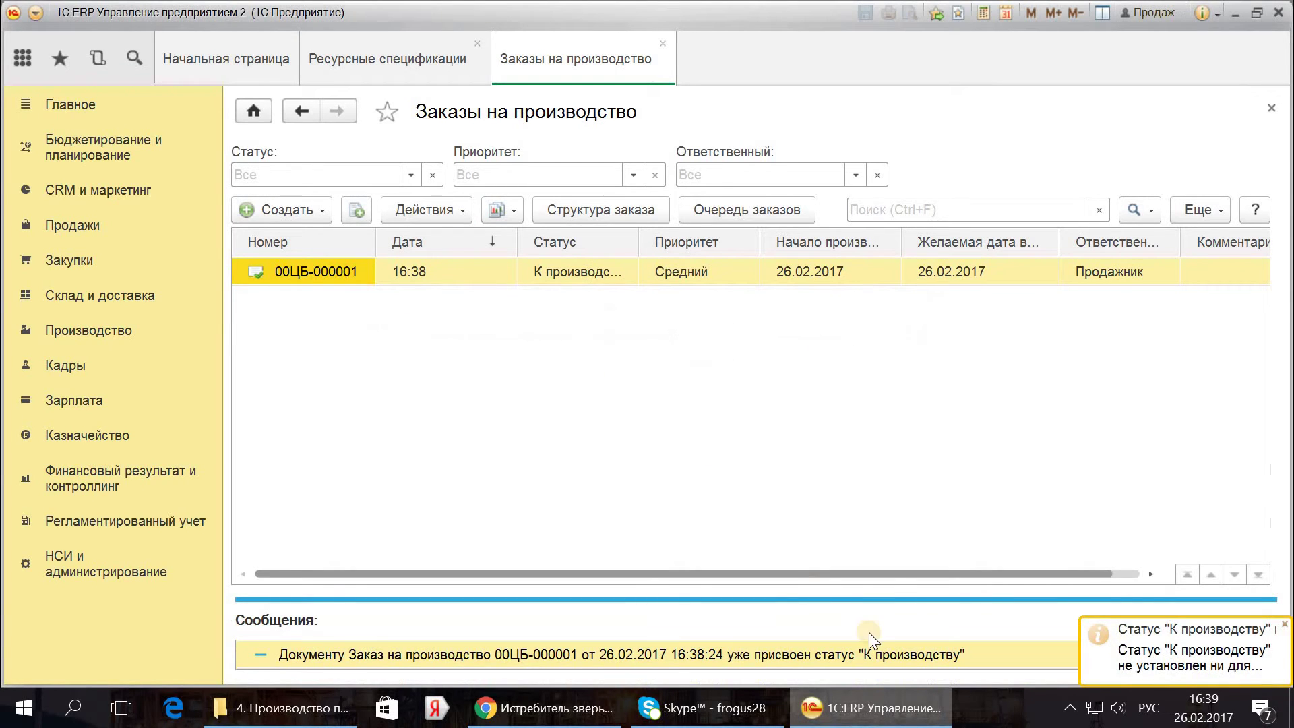
left_click(1285, 627)
left_click(1202, 621)
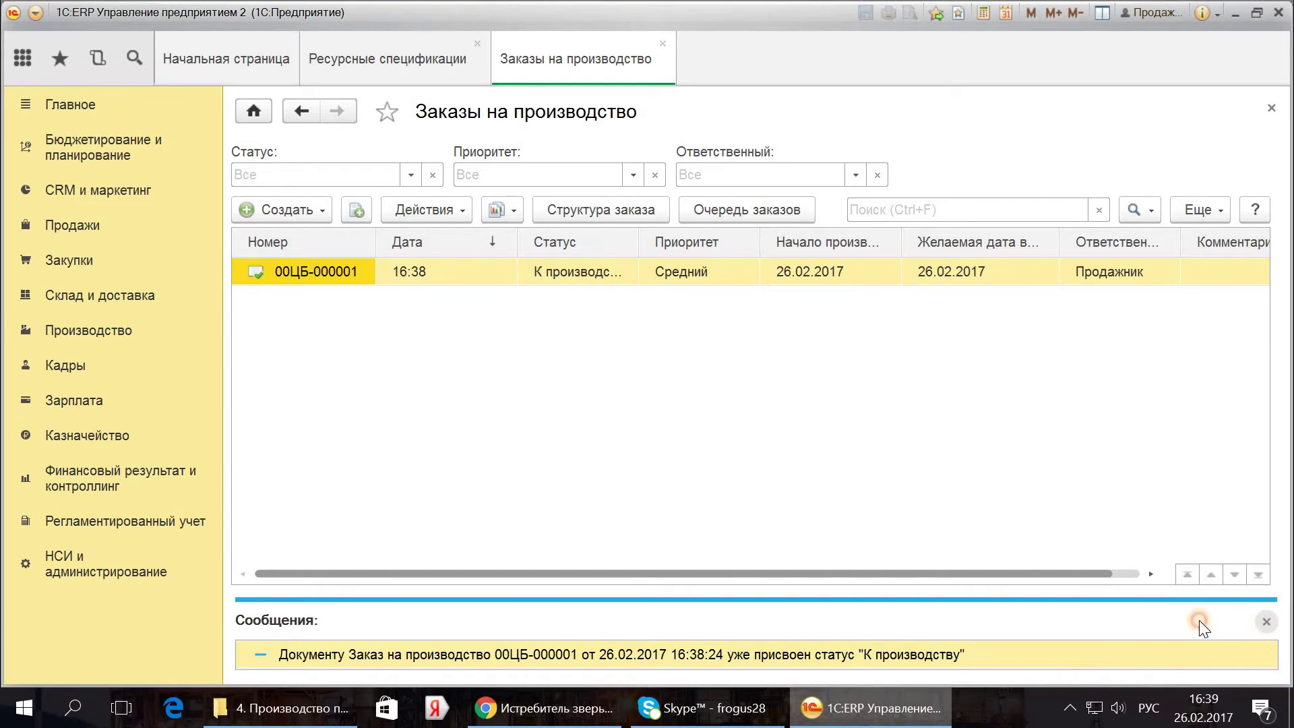
Step: Open the production order queue (Управление очередью заказов), view the Формирование заказов form and close it
left_click(108, 330)
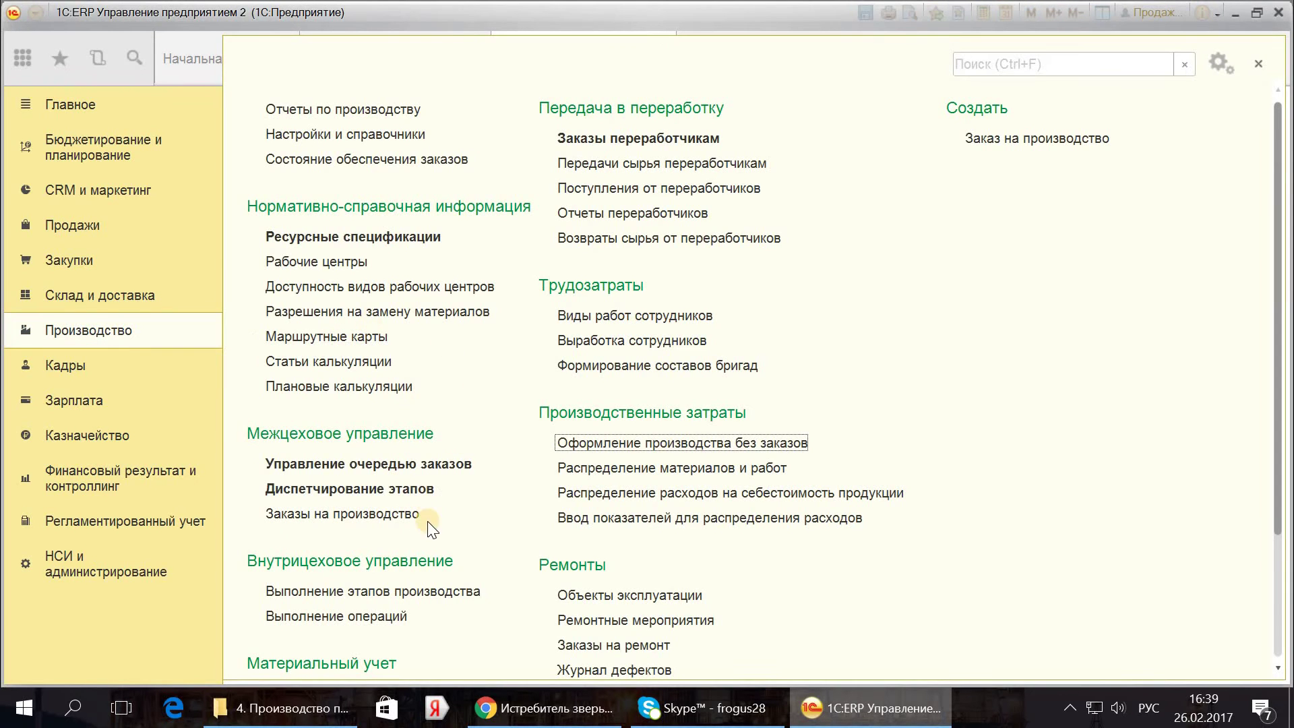
left_click(419, 463)
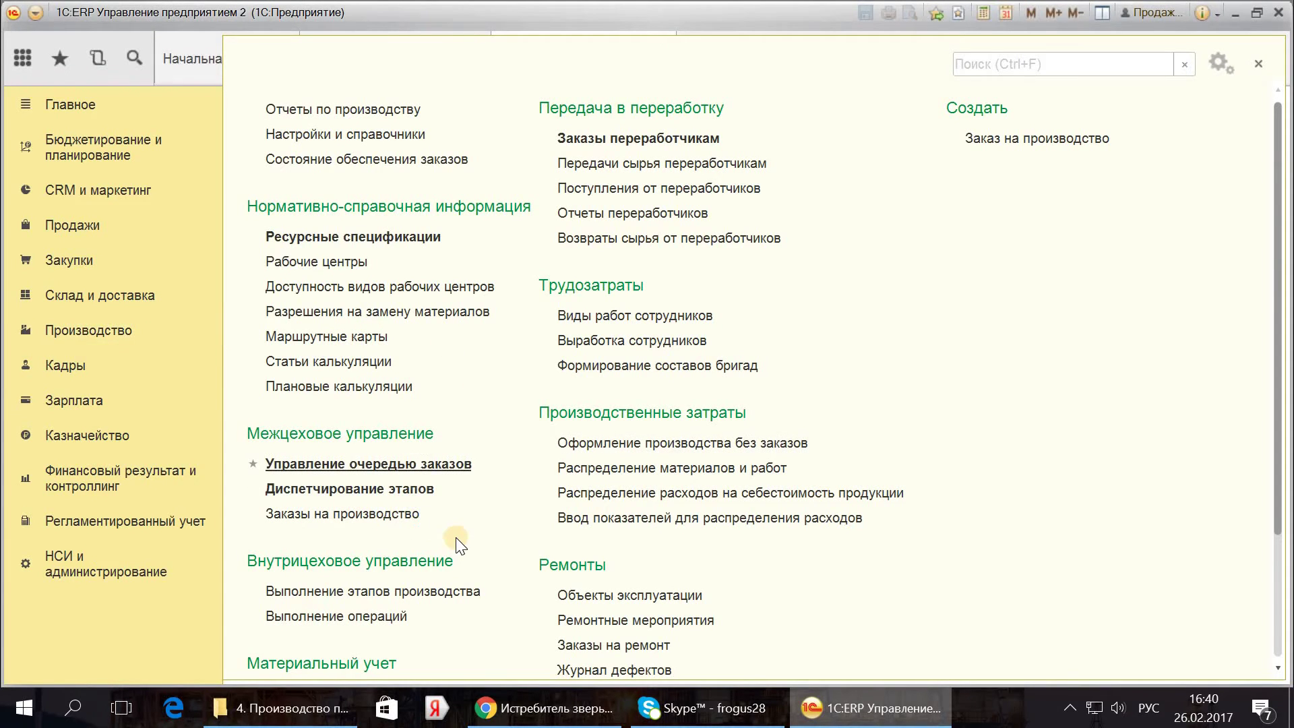
left_click(477, 277)
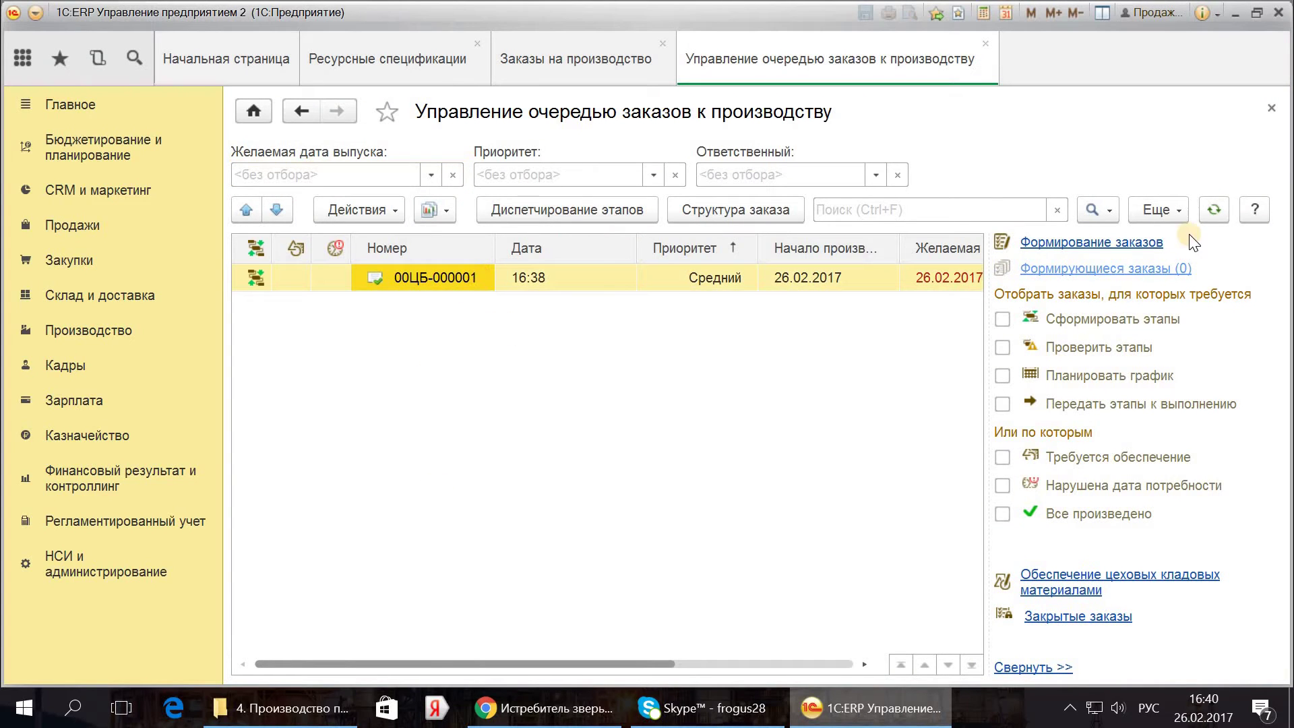
left_click(1072, 242)
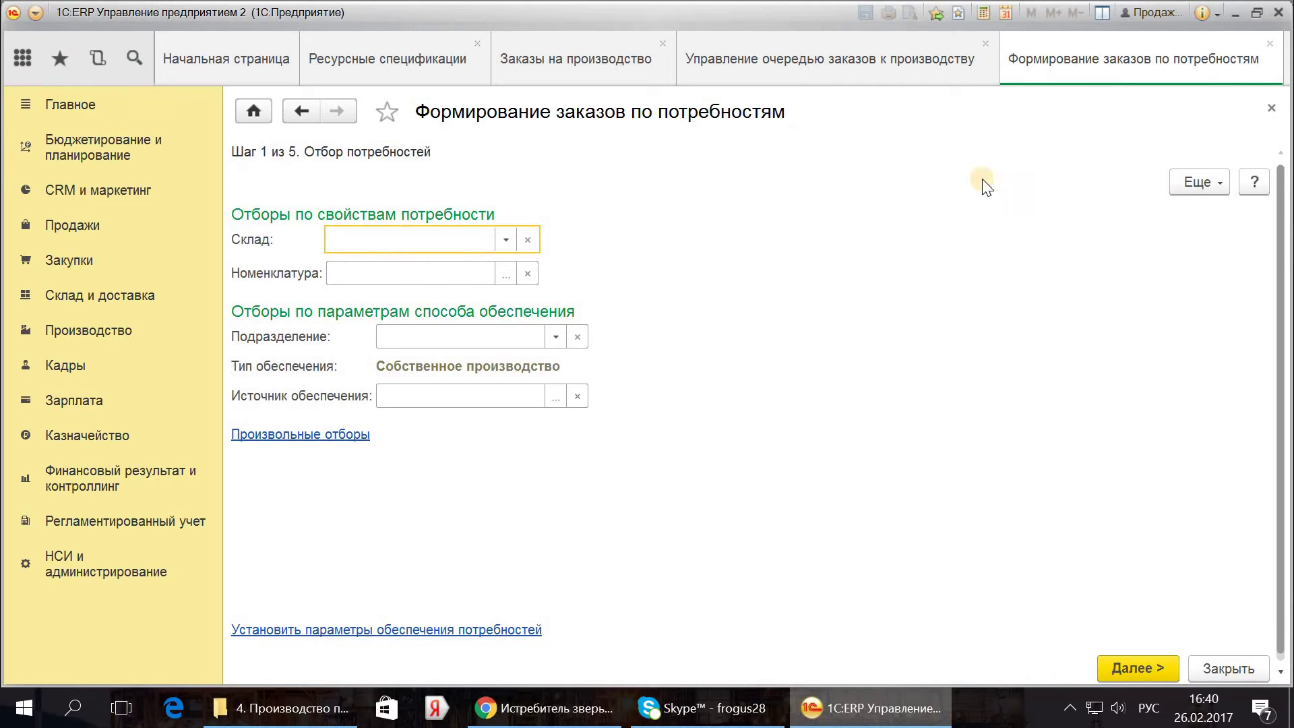
left_click(1271, 107)
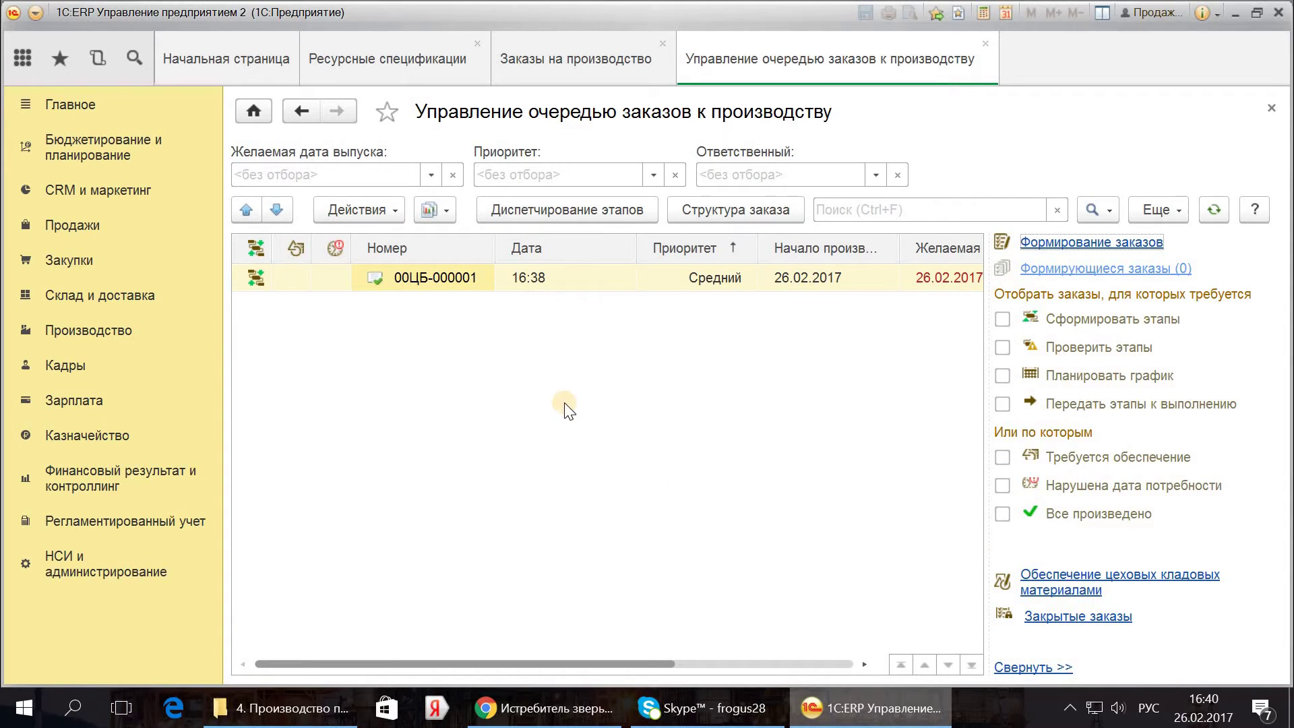
Step: Filter the order queue to orders that require Сформировать этапы and select the order
left_click(608, 277)
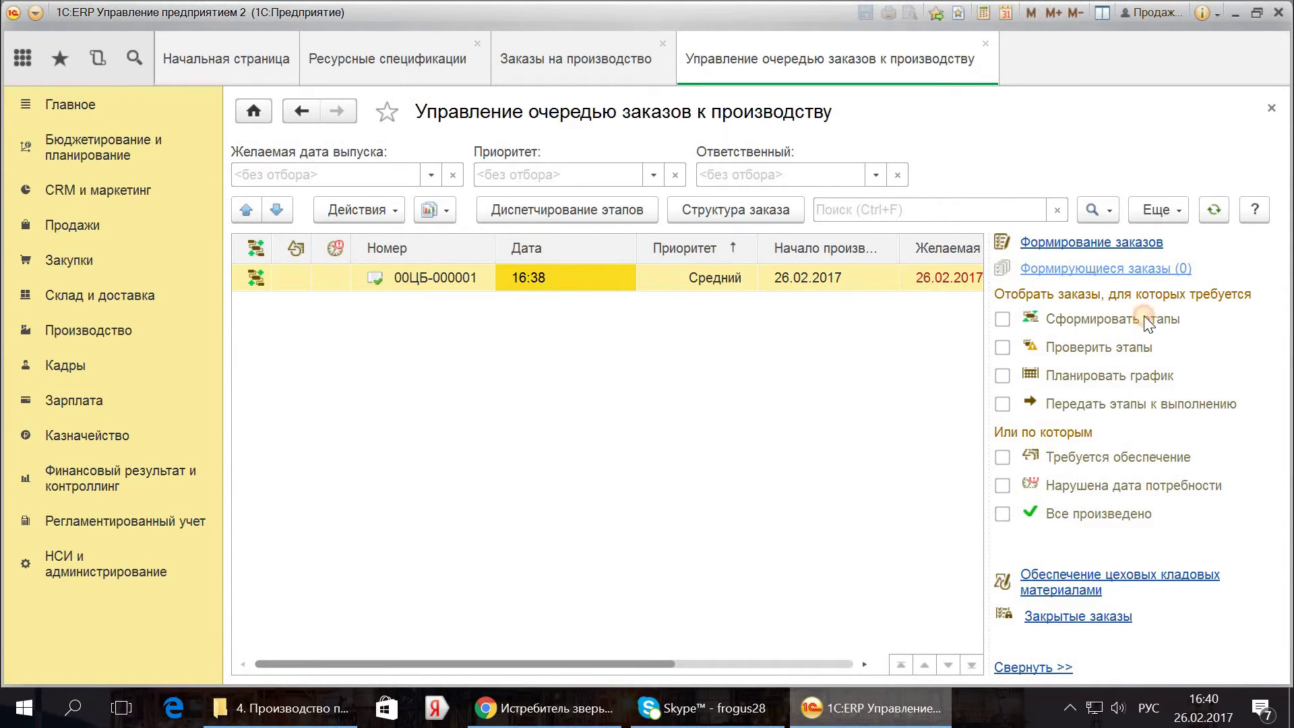
left_click(1004, 320)
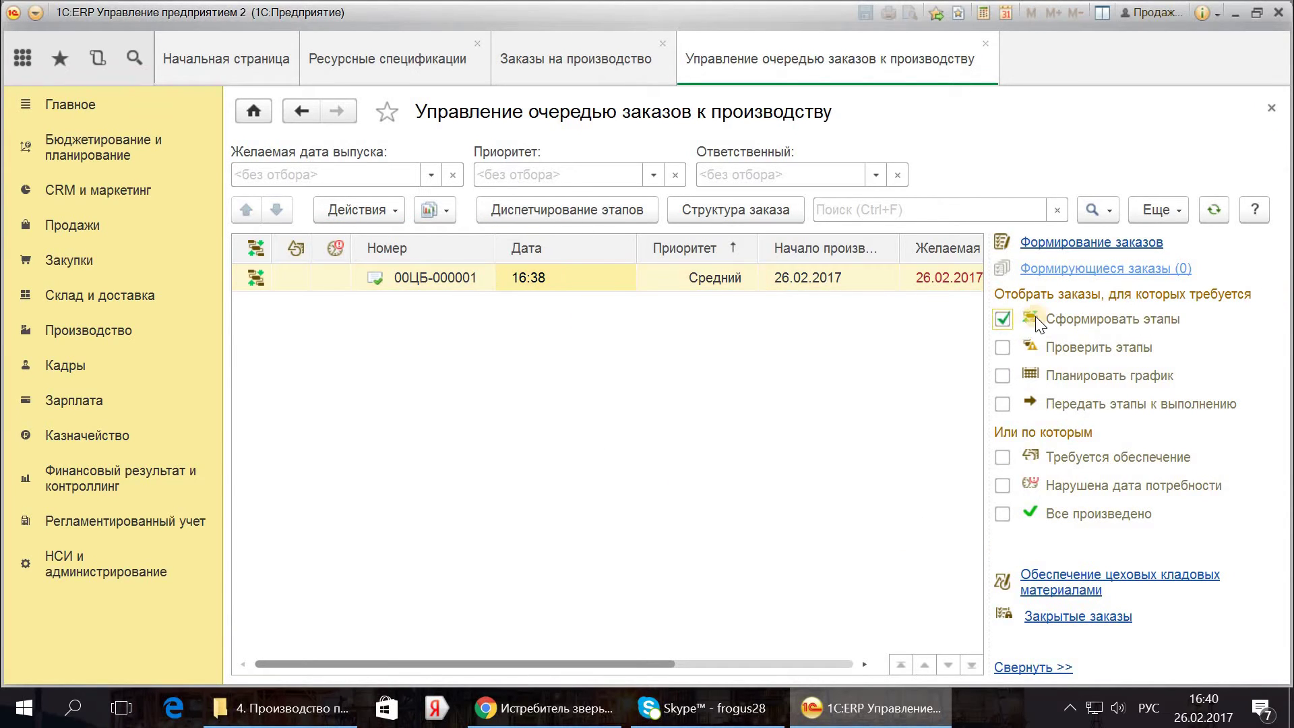
left_click(674, 277)
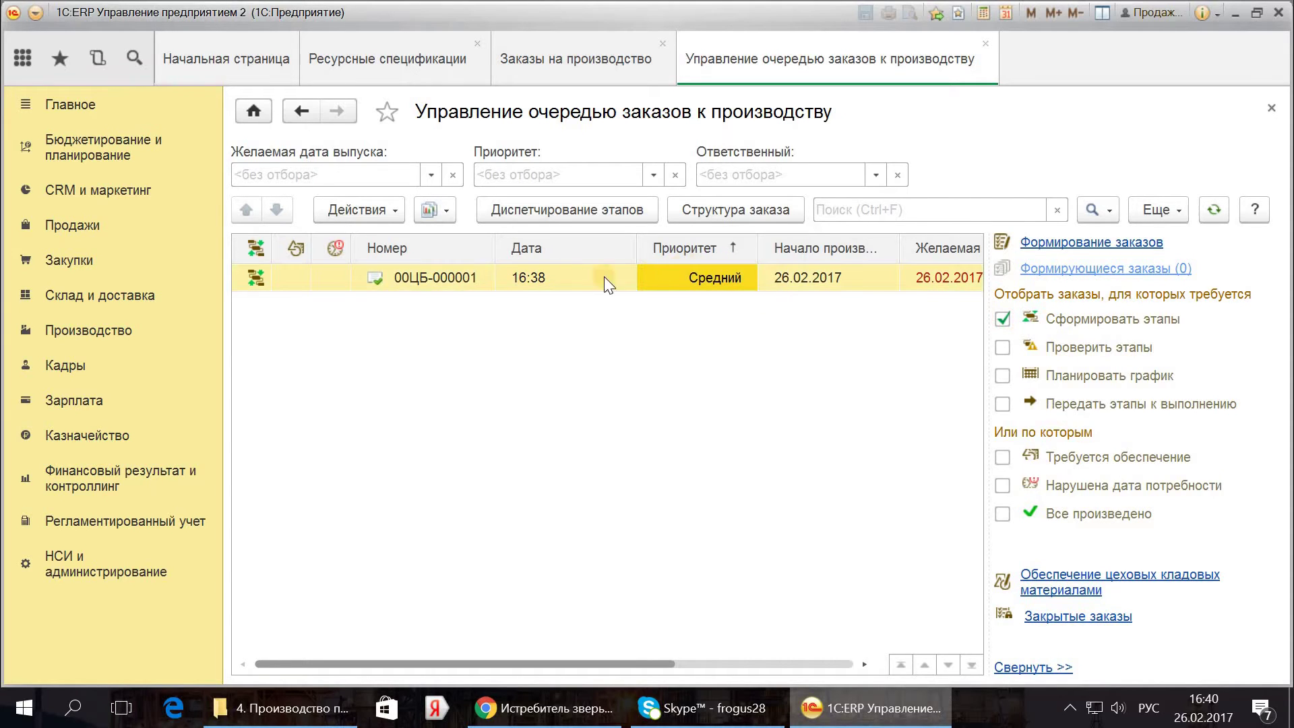
Step: Open schedule planning for the current order and review its summary, products and stages
left_click(378, 208)
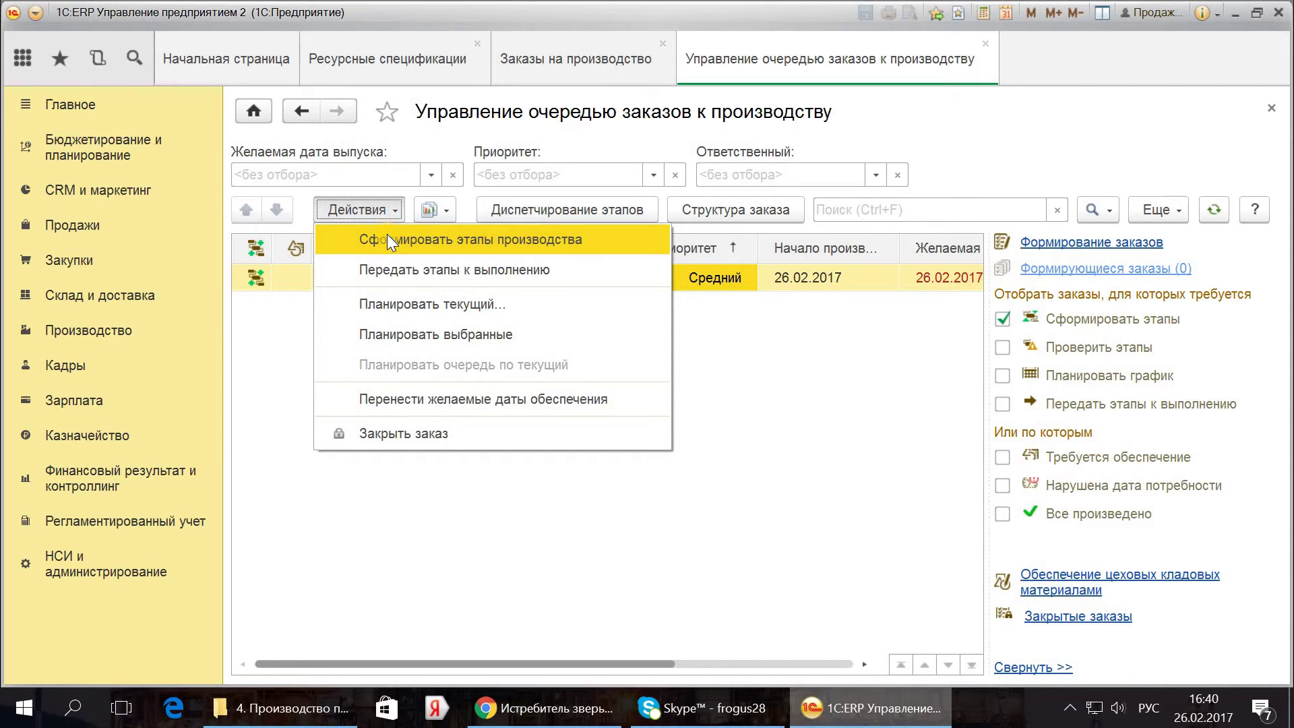
left_click(432, 305)
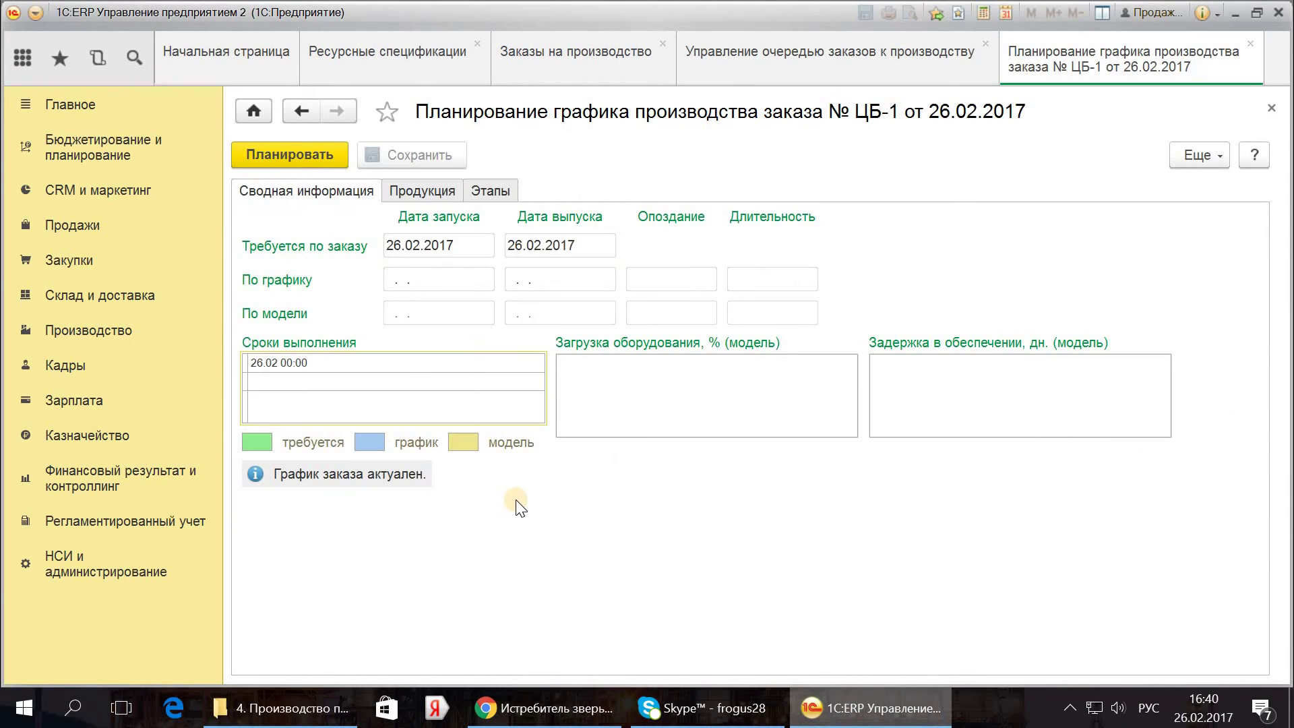
left_click(399, 193)
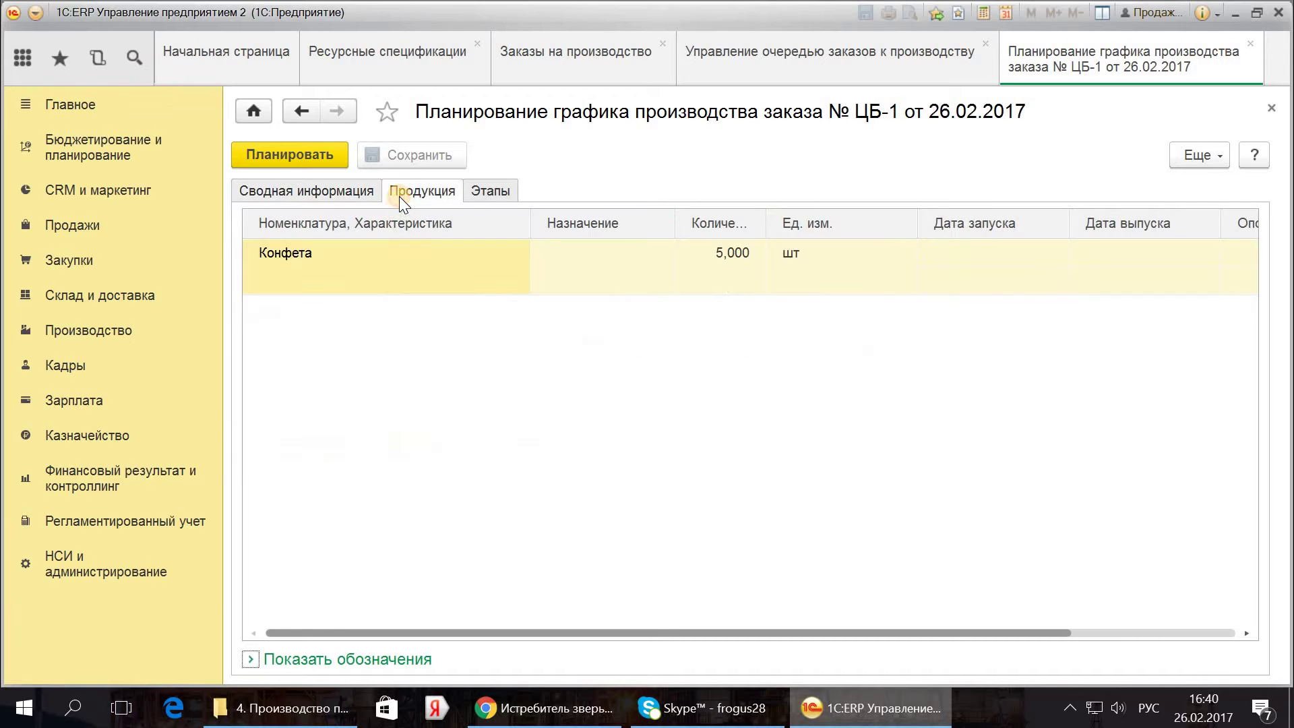
left_click(330, 197)
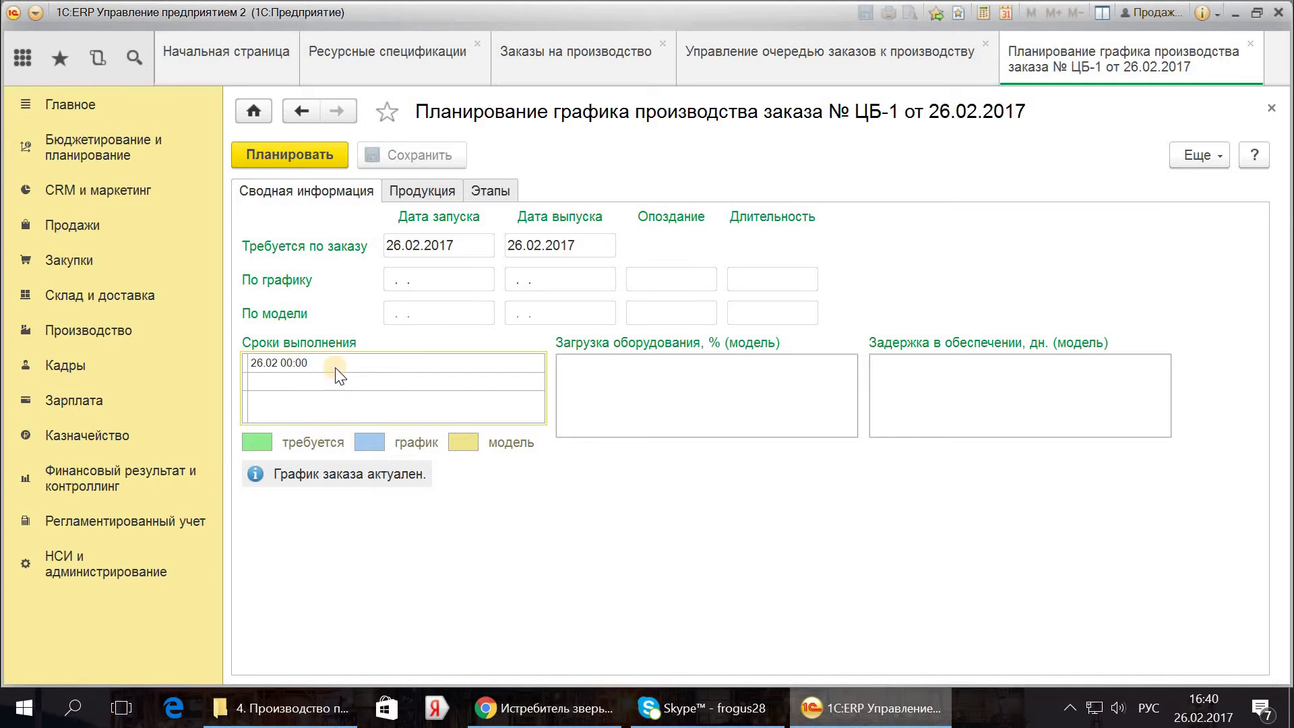
left_click(444, 277)
left_click(431, 192)
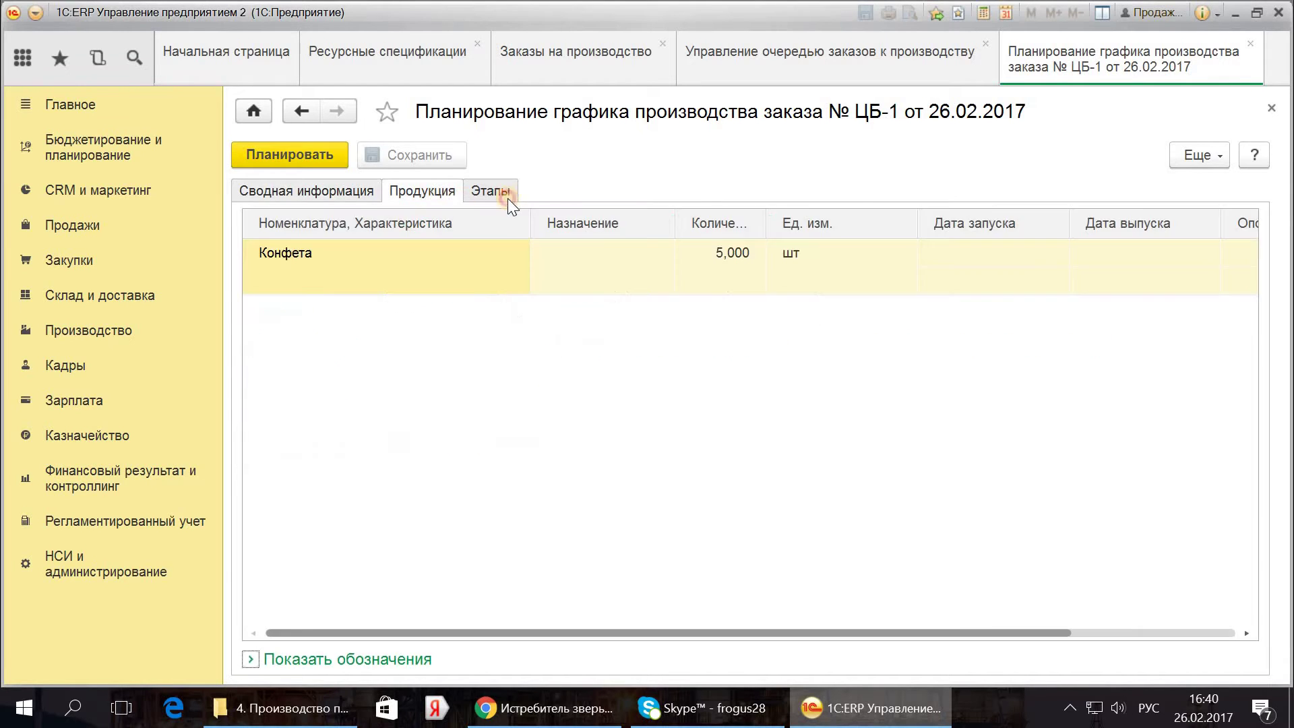
left_click(499, 195)
left_click(311, 193)
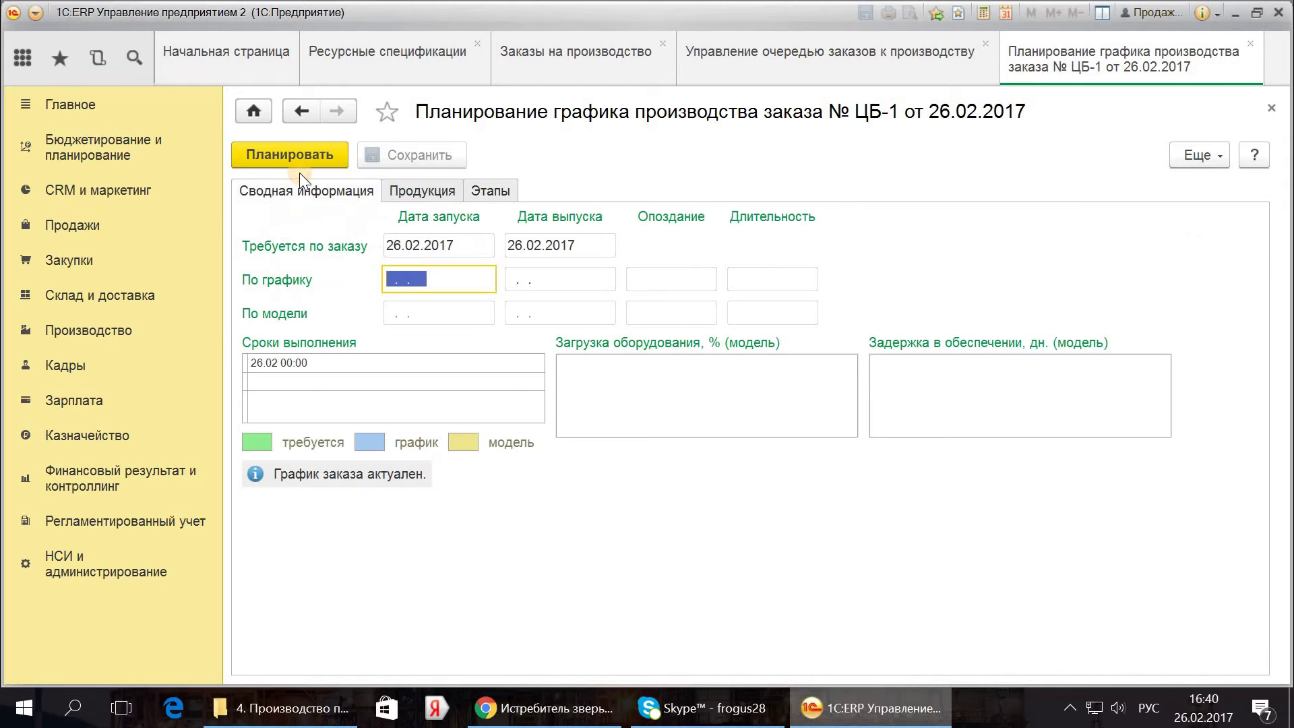
Step: Try to plan the order's production schedule with the Планировать график option and close the planning form
left_click(300, 164)
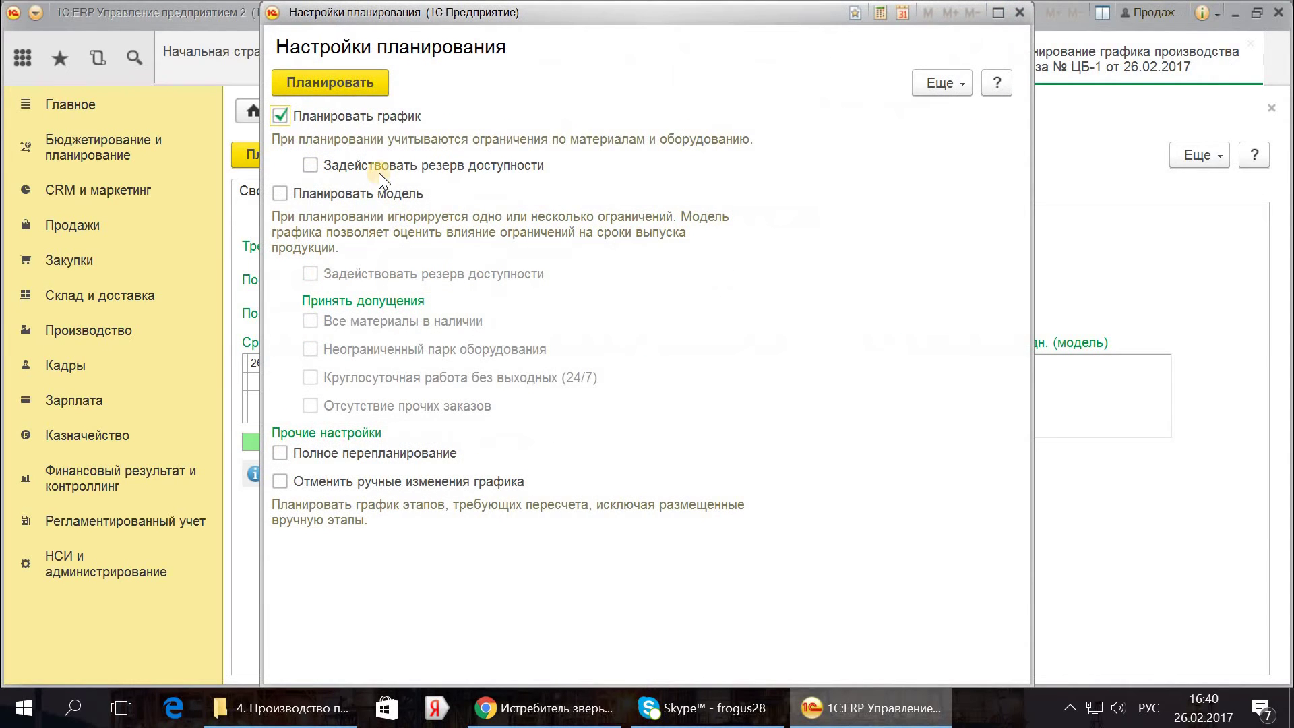
left_click(329, 84)
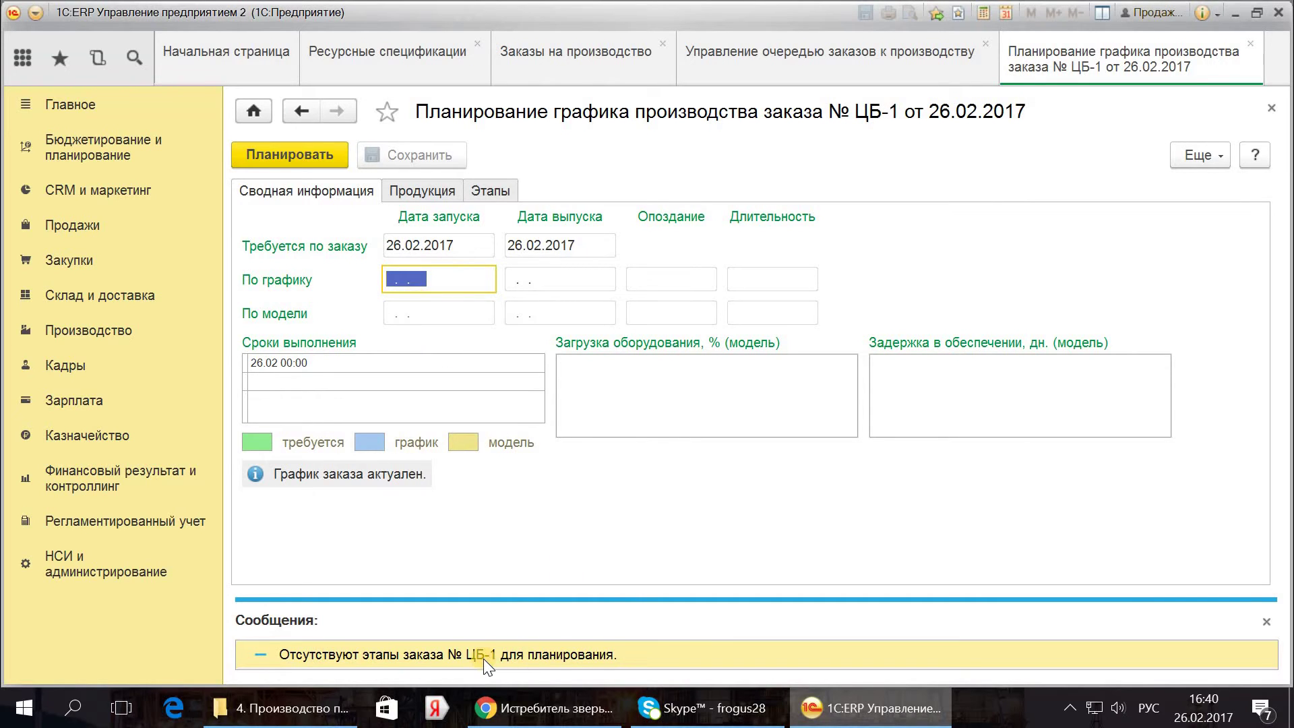
left_click(1271, 108)
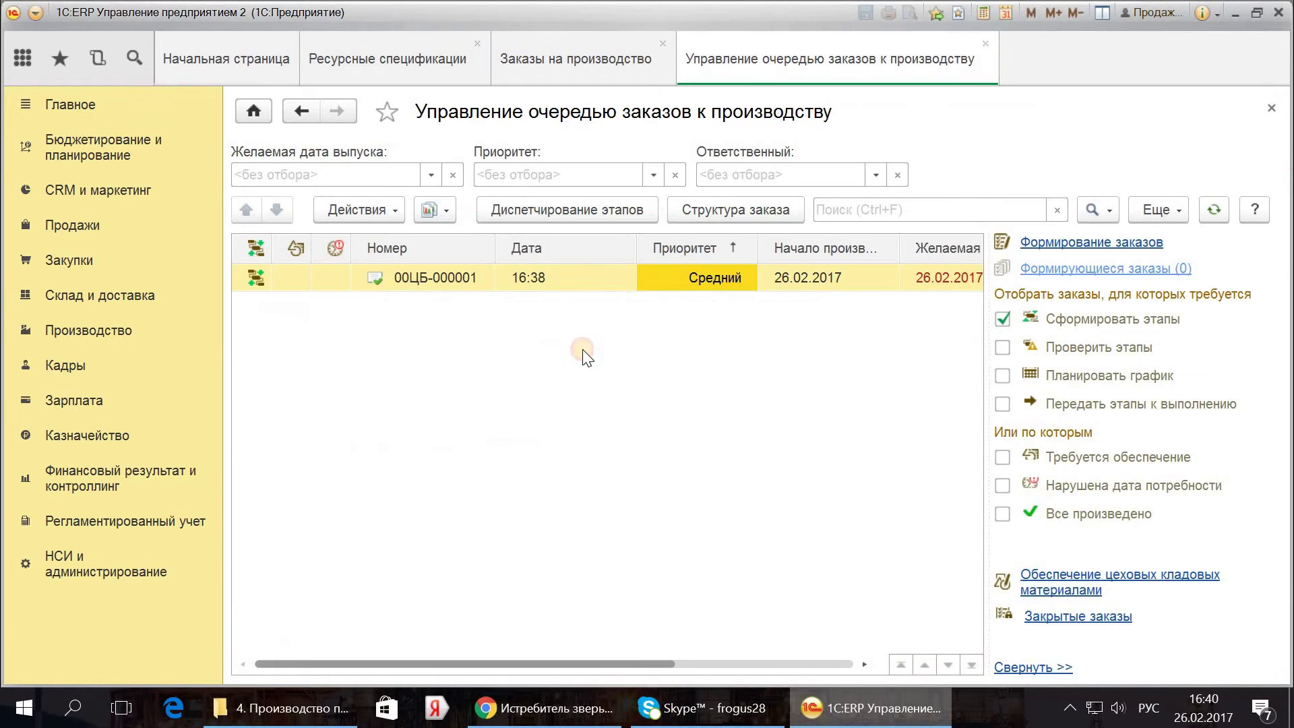
Step: Generate the order's production stages with К обеспечению and Резервировать на складе enabled, and close the order queue
right_click(577, 298)
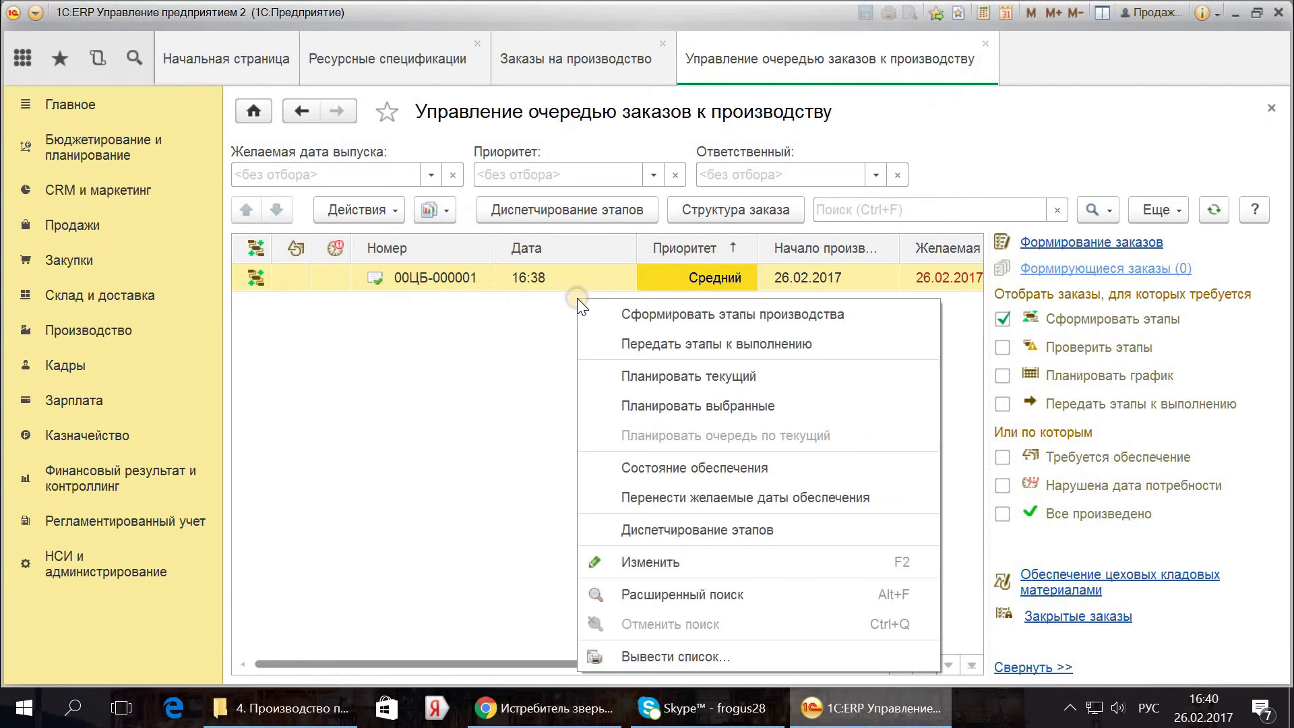
left_click(640, 315)
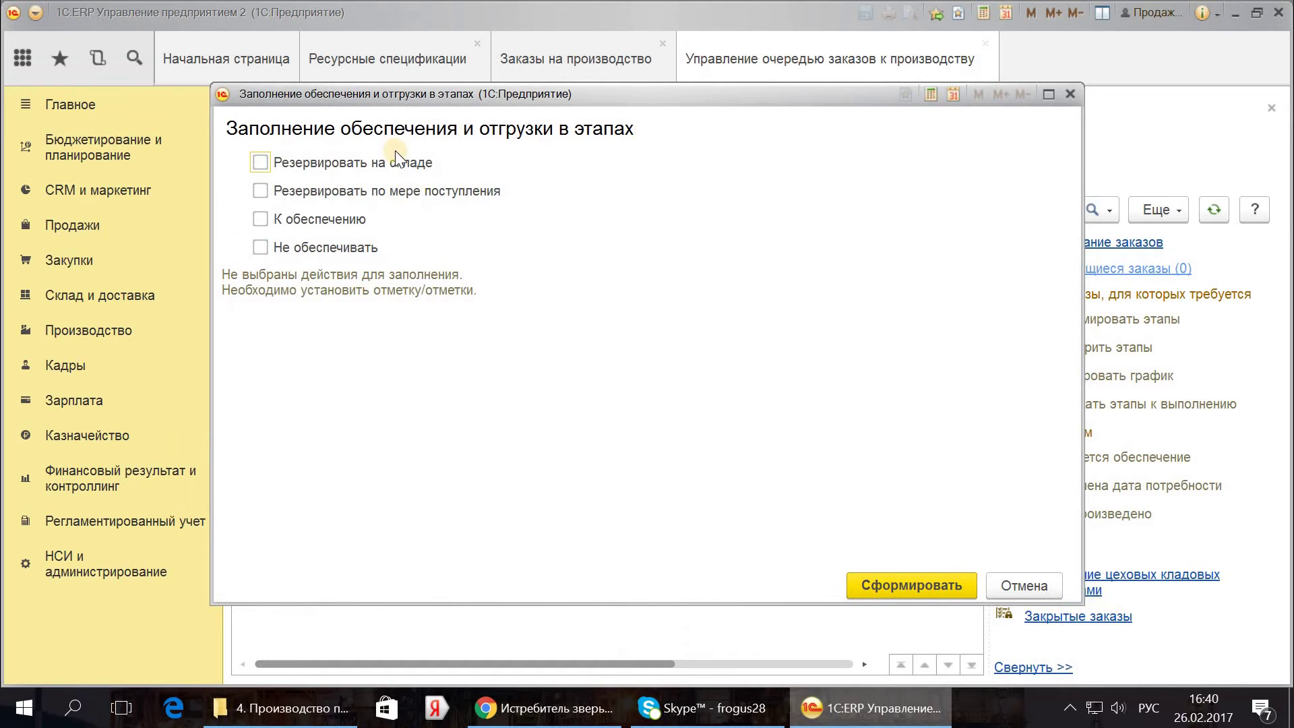
left_click(341, 216)
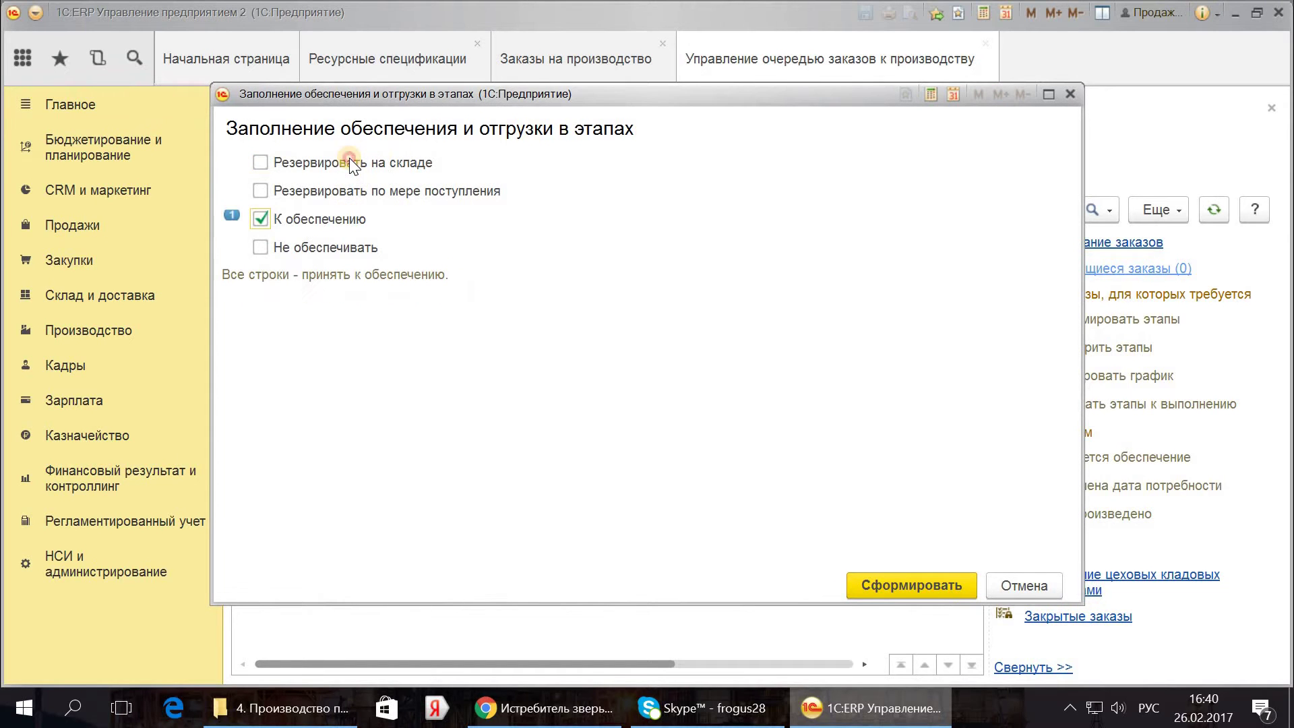
left_click(349, 159)
left_click(891, 580)
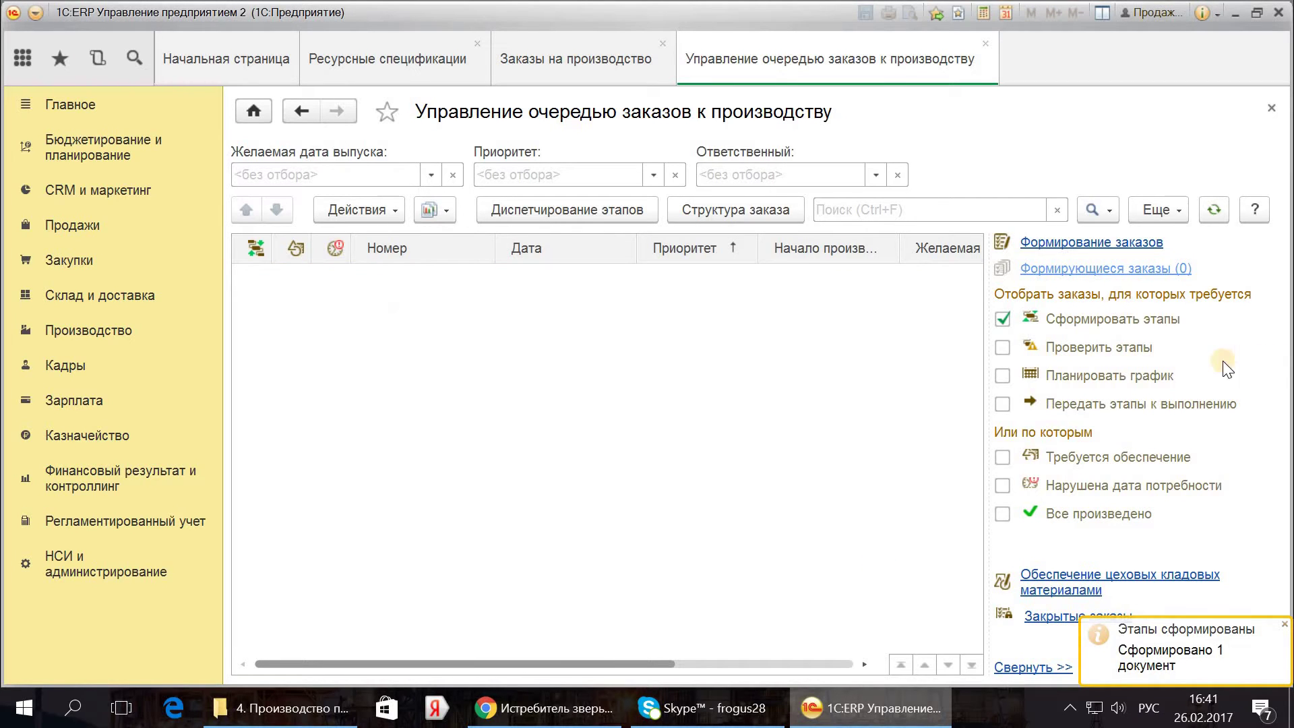
left_click(1272, 107)
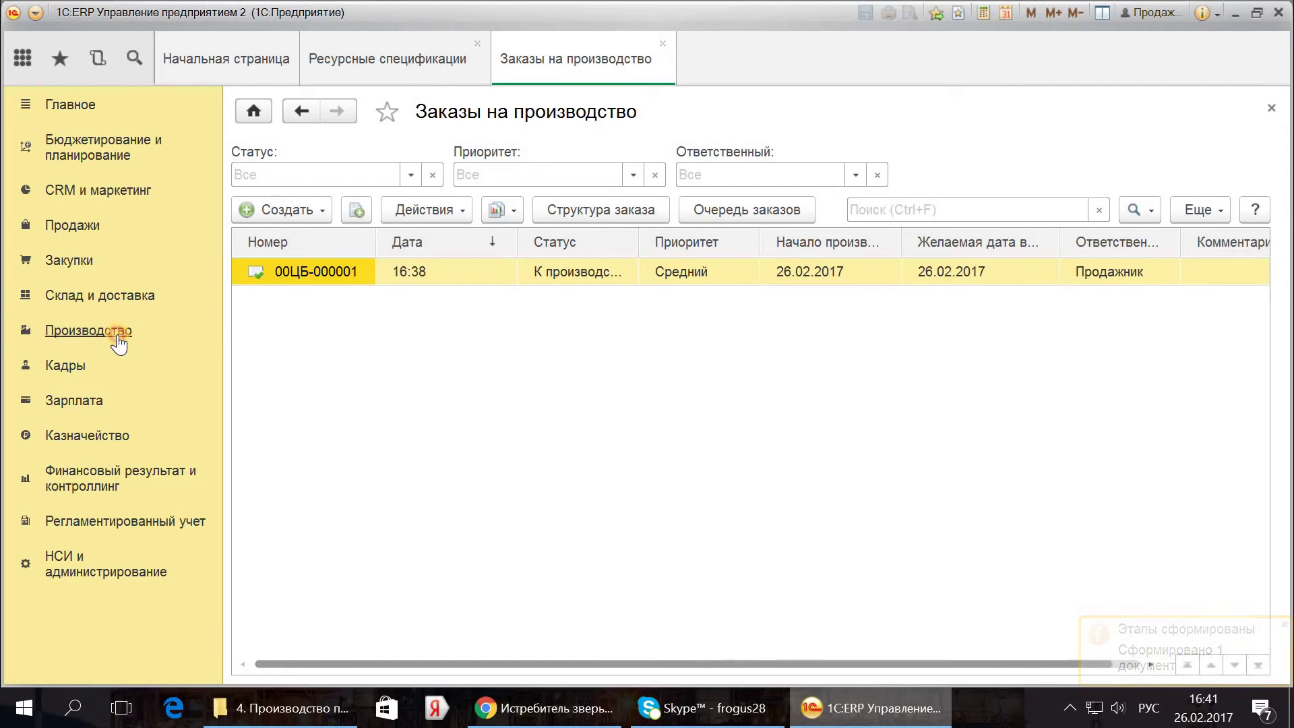
Step: Open Диспетчирование этапов and plan the order of the Производство stage using the Планировать график option
left_click(78, 337)
left_click(345, 489)
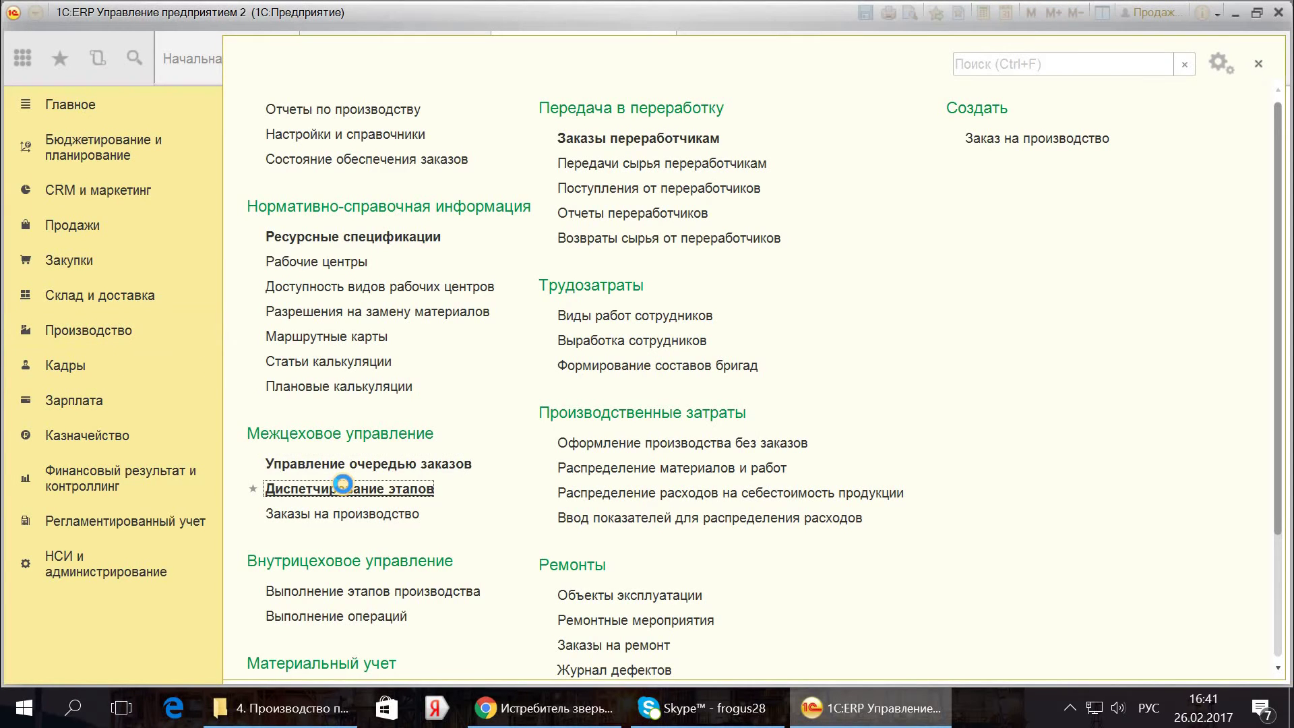
right_click(522, 278)
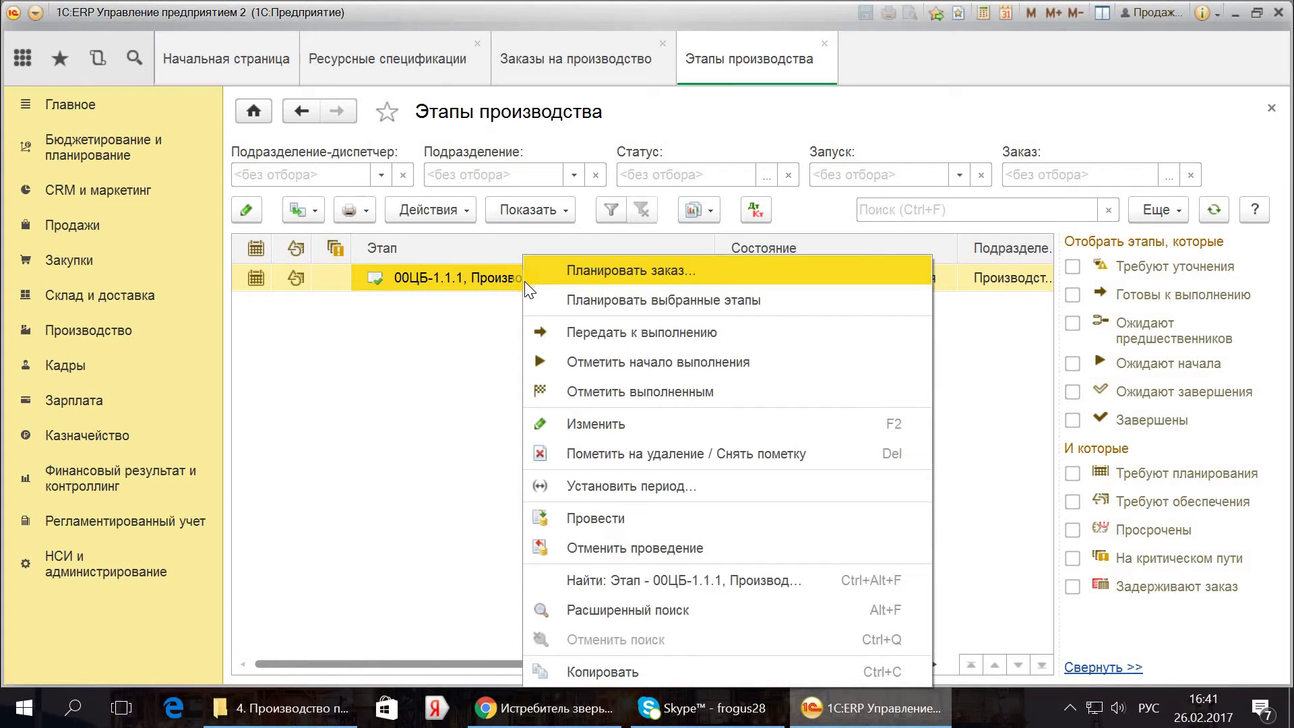
left_click(552, 277)
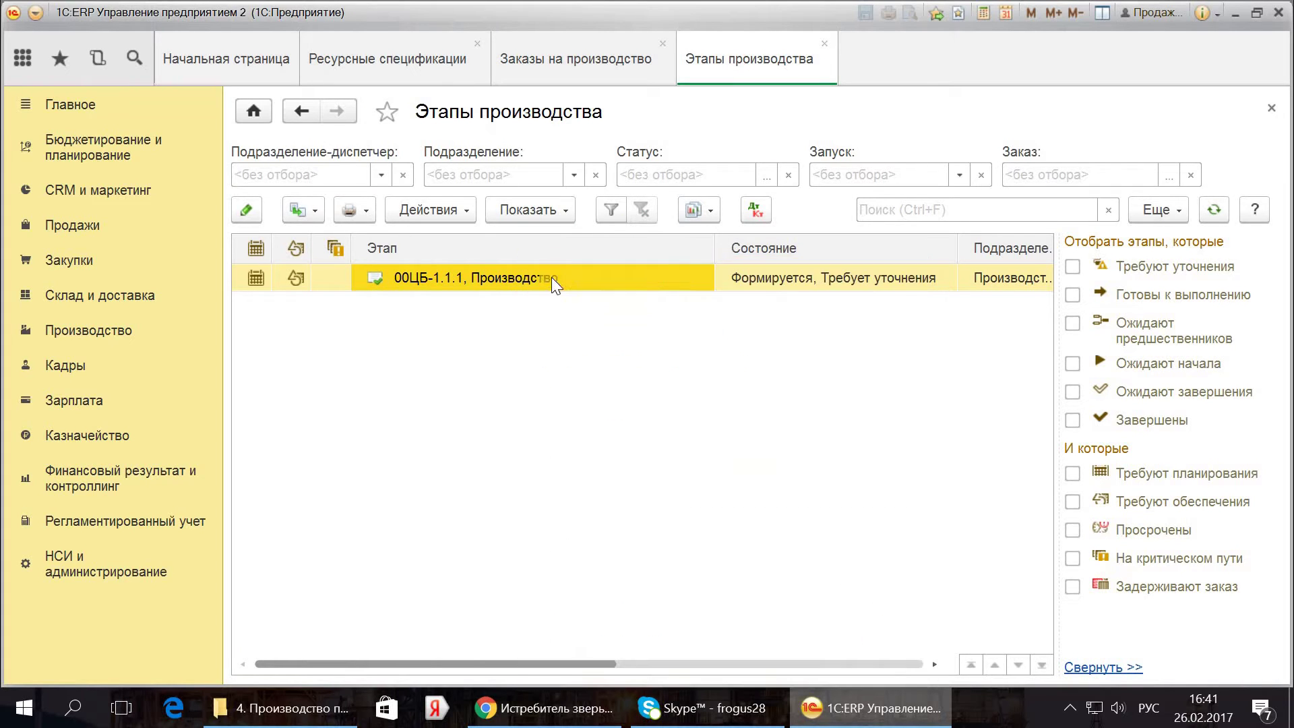
left_click(329, 146)
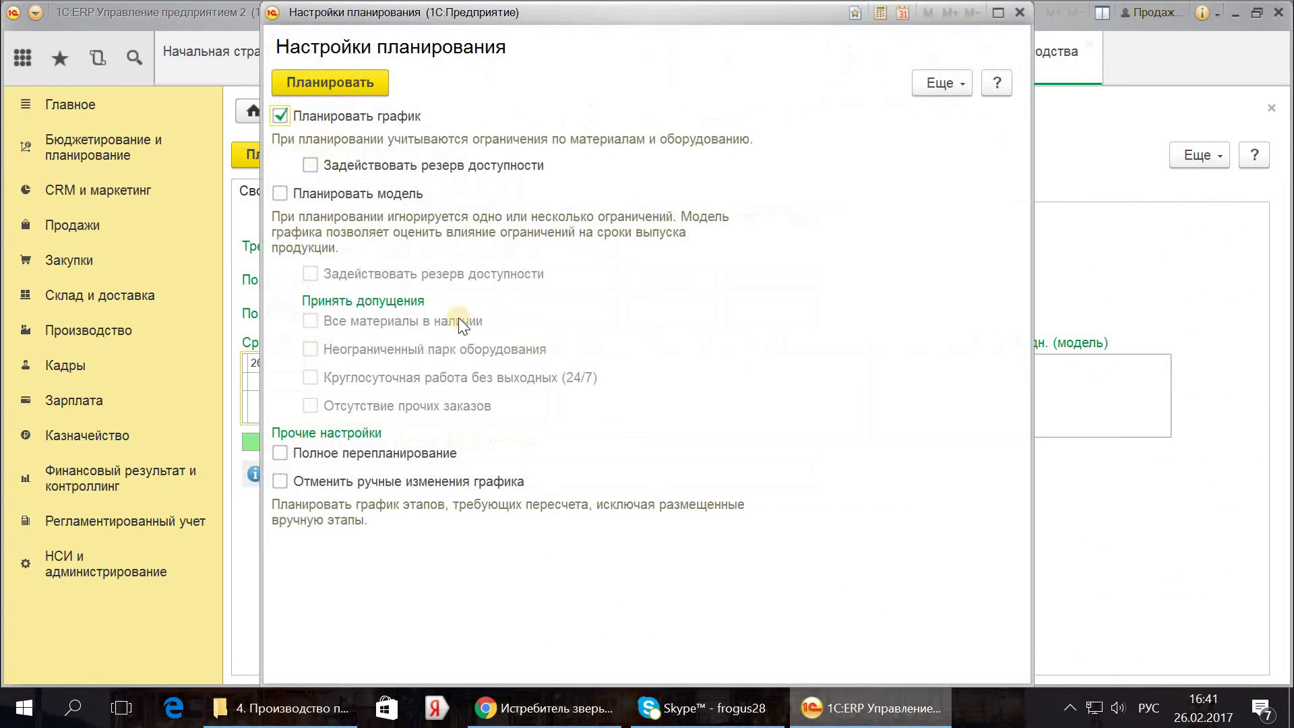
left_click(346, 78)
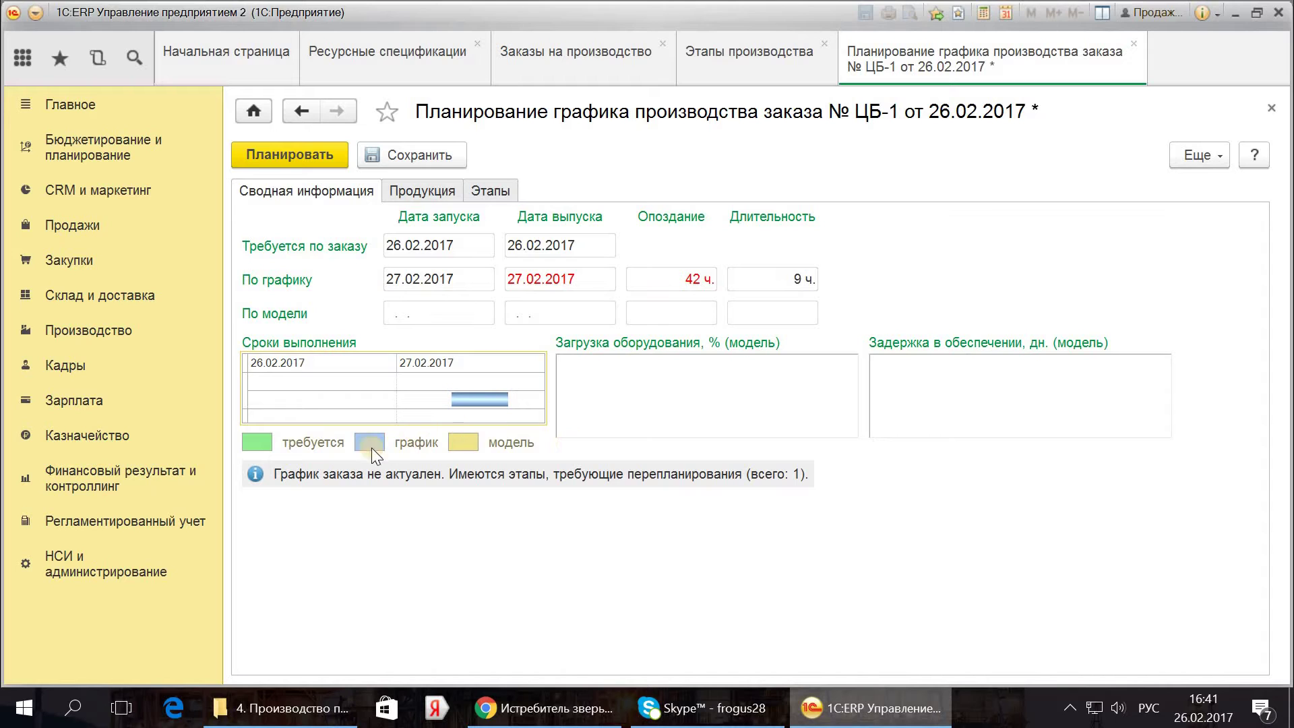
Step: Review the planned schedule's summary, the Конфета product dates and the list of stages
left_click(254, 474)
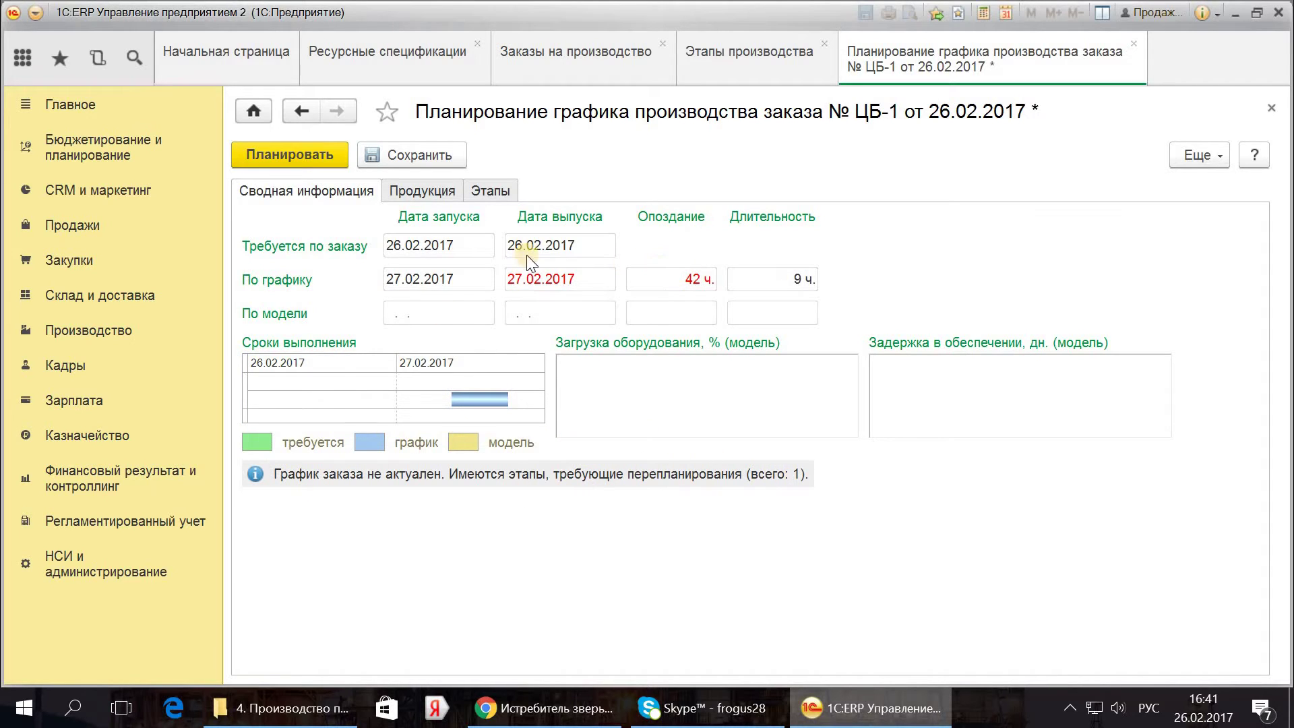
left_click(419, 190)
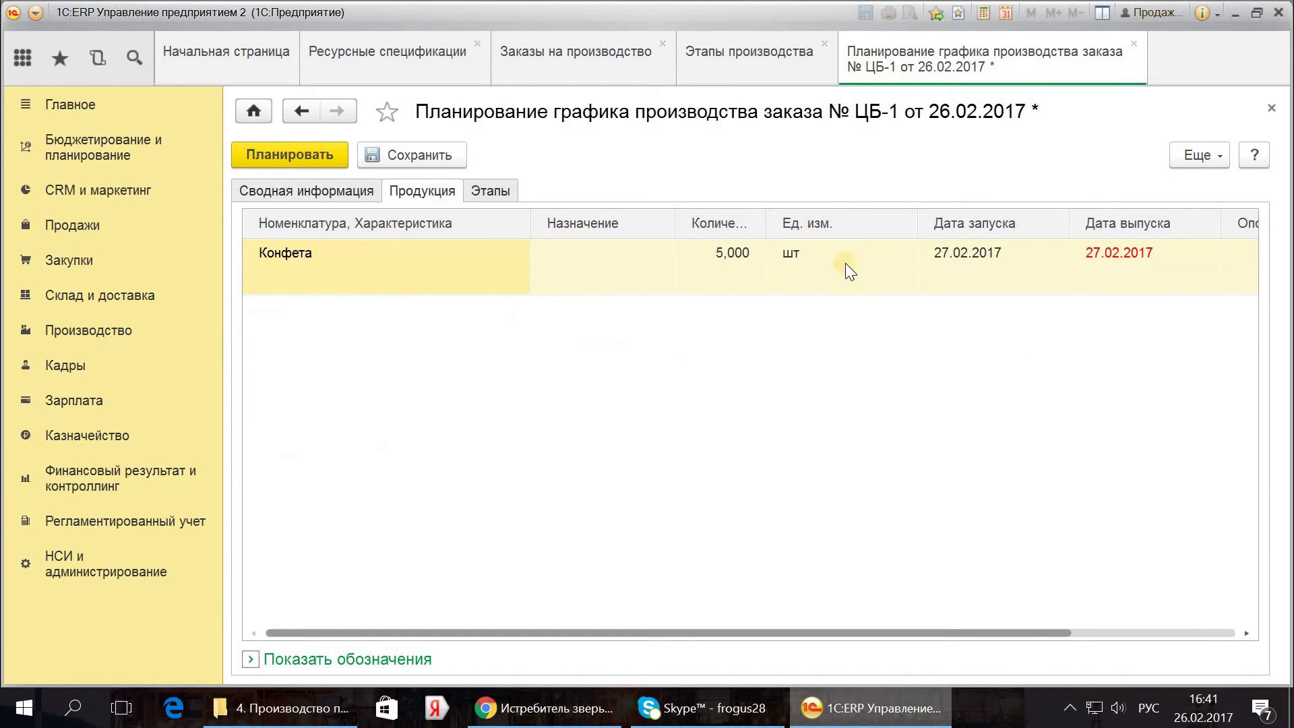
left_click(1097, 253)
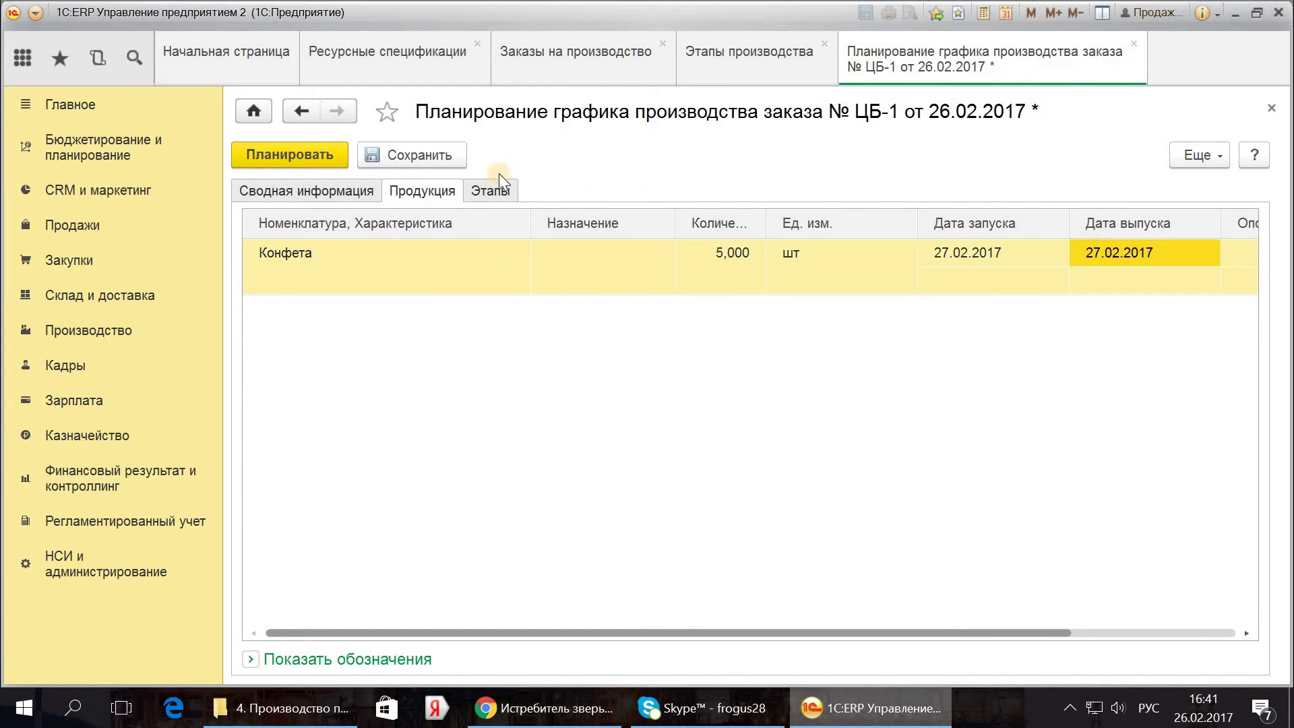
left_click(475, 192)
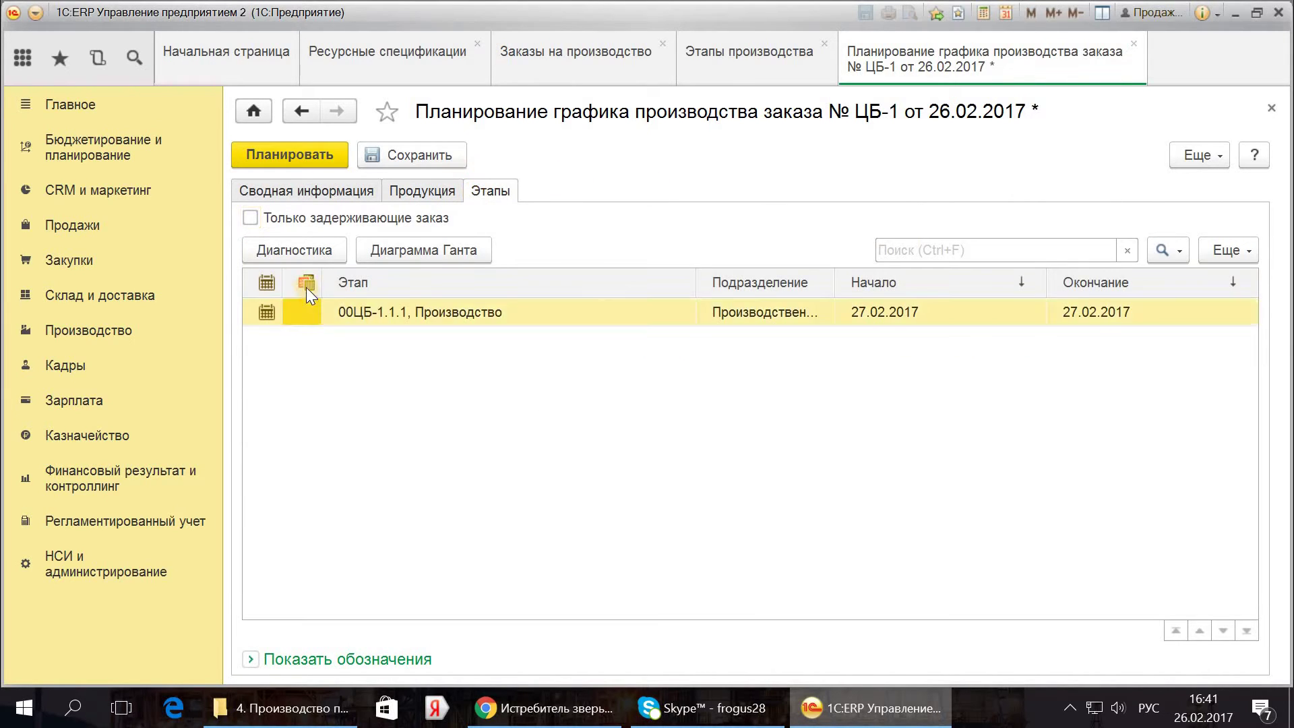
Step: Examine the Производство stage's schedule diagnostics with the legend shown, checking department availability and sugar demand through 27 February, and close the report
left_click(283, 246)
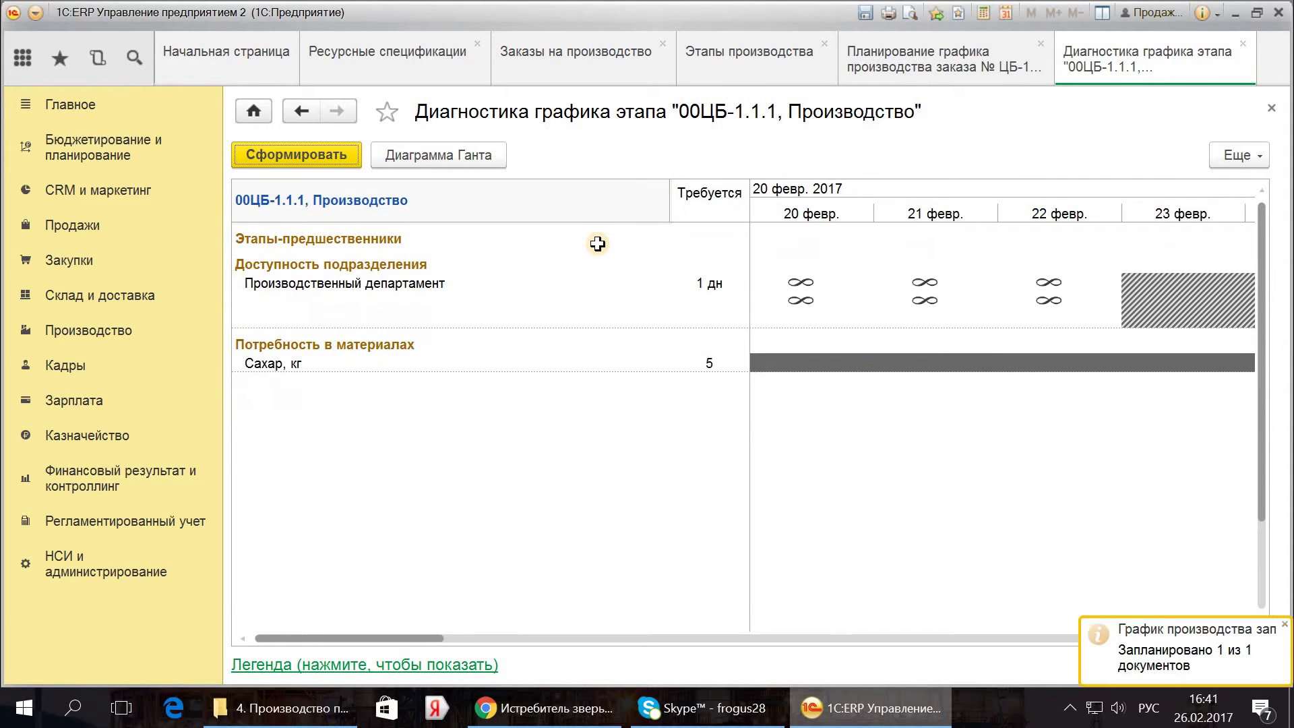
left_click(333, 667)
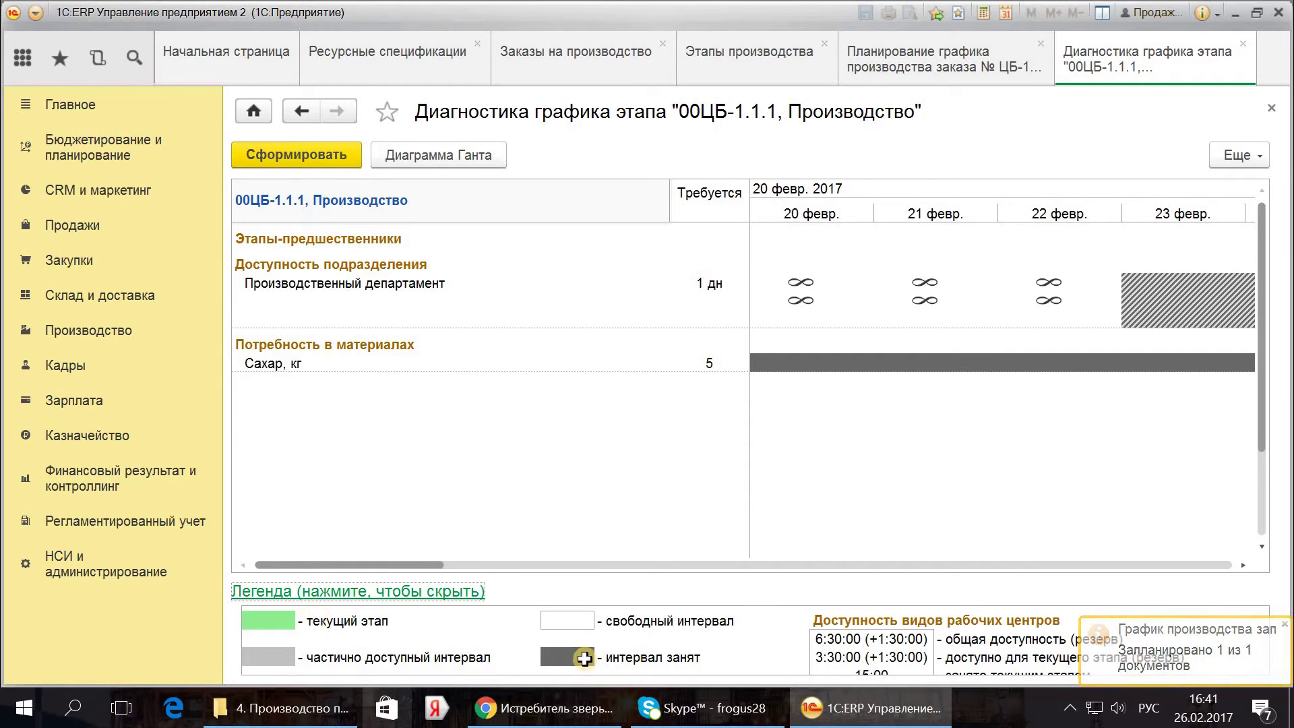
left_click(995, 372)
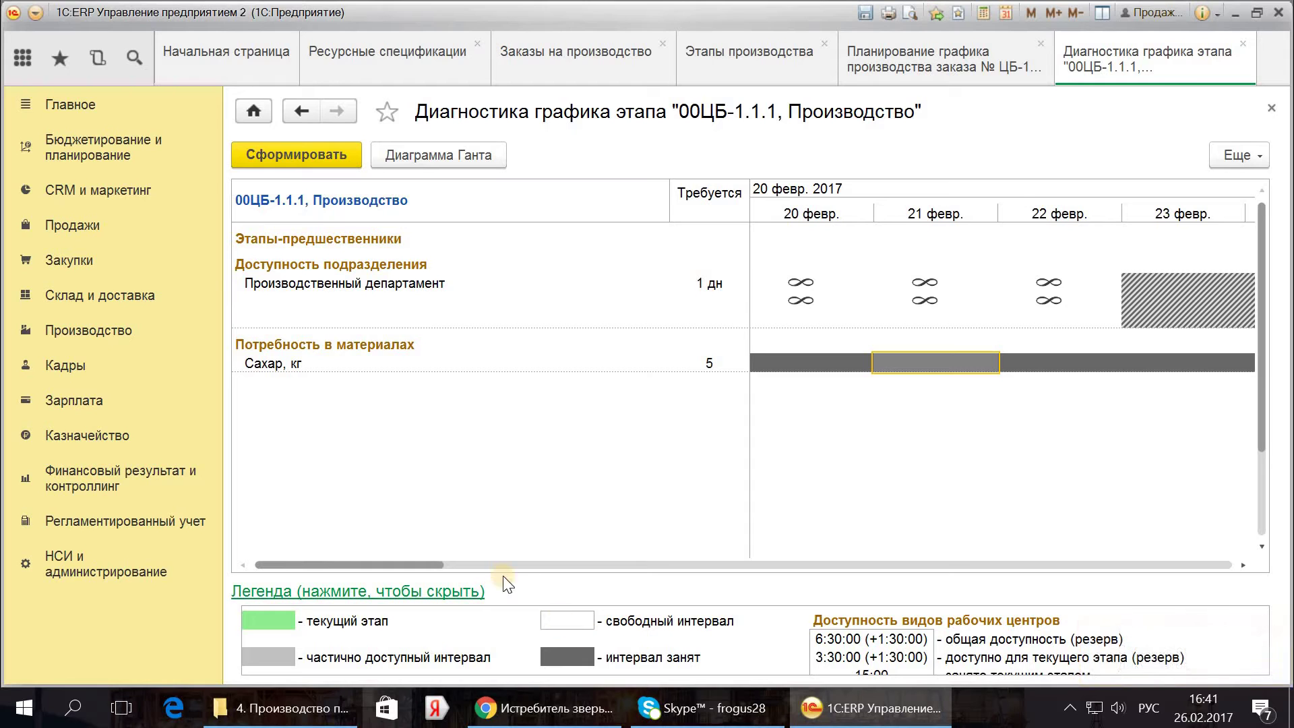
left_click(359, 549)
scroll(359, 550, "down", 1)
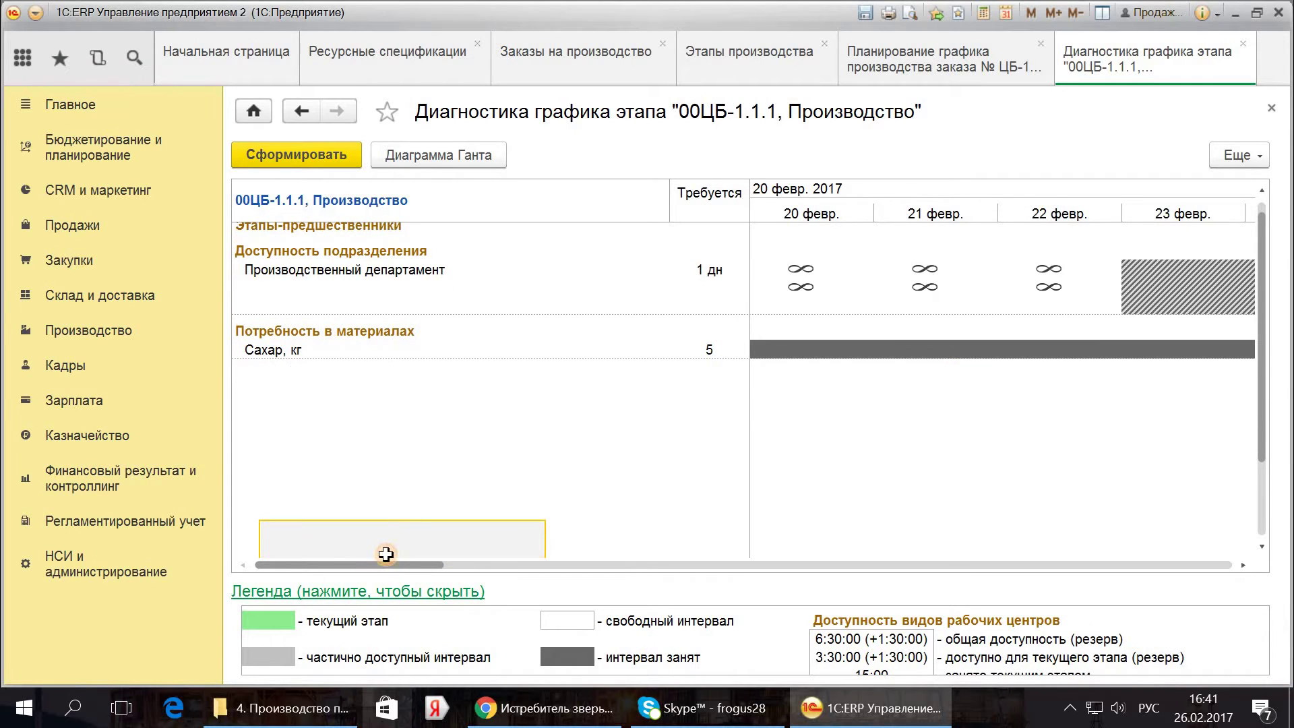
left_click_drag(408, 565, 649, 568)
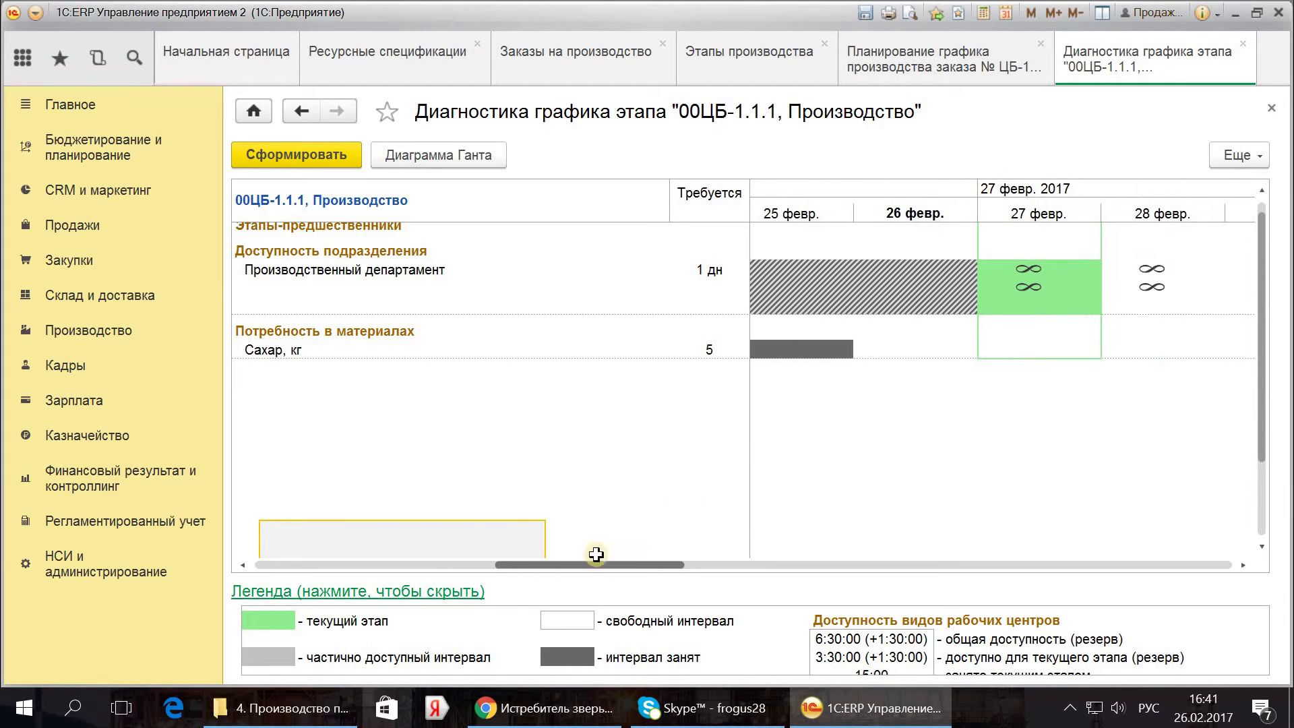
left_click(1038, 273)
left_click(991, 309)
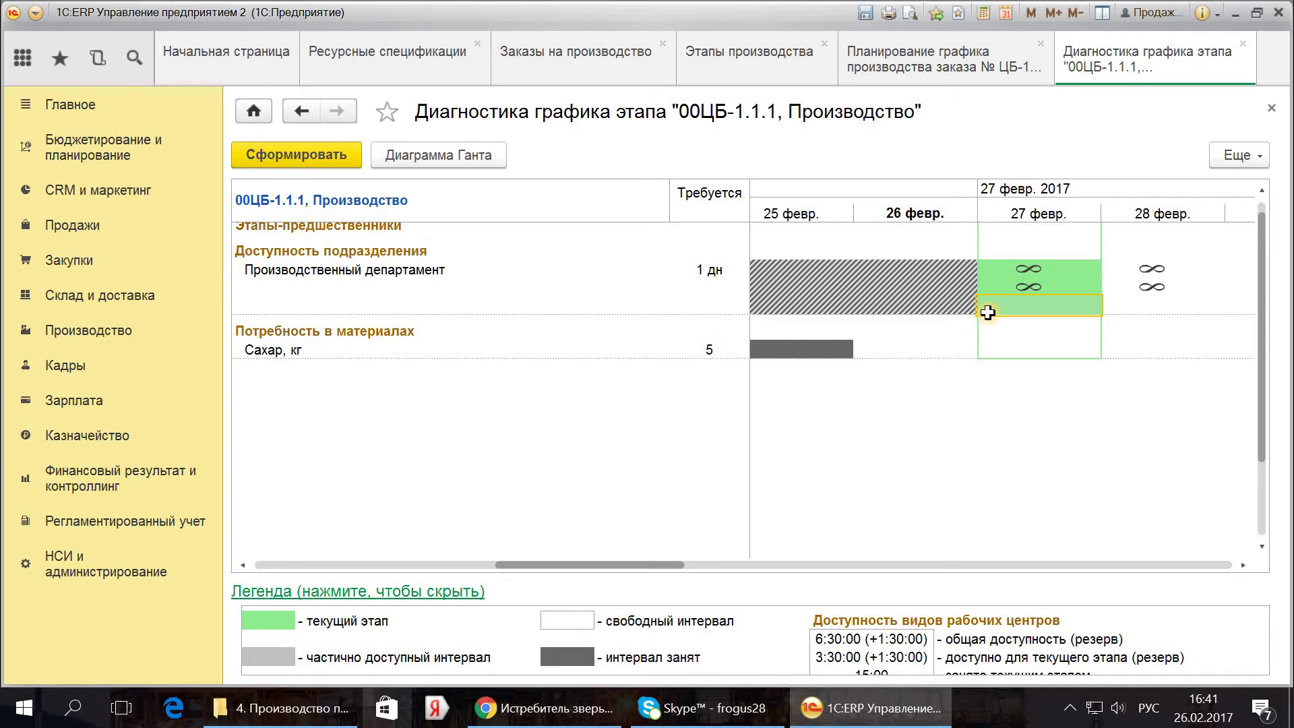
left_click(1272, 108)
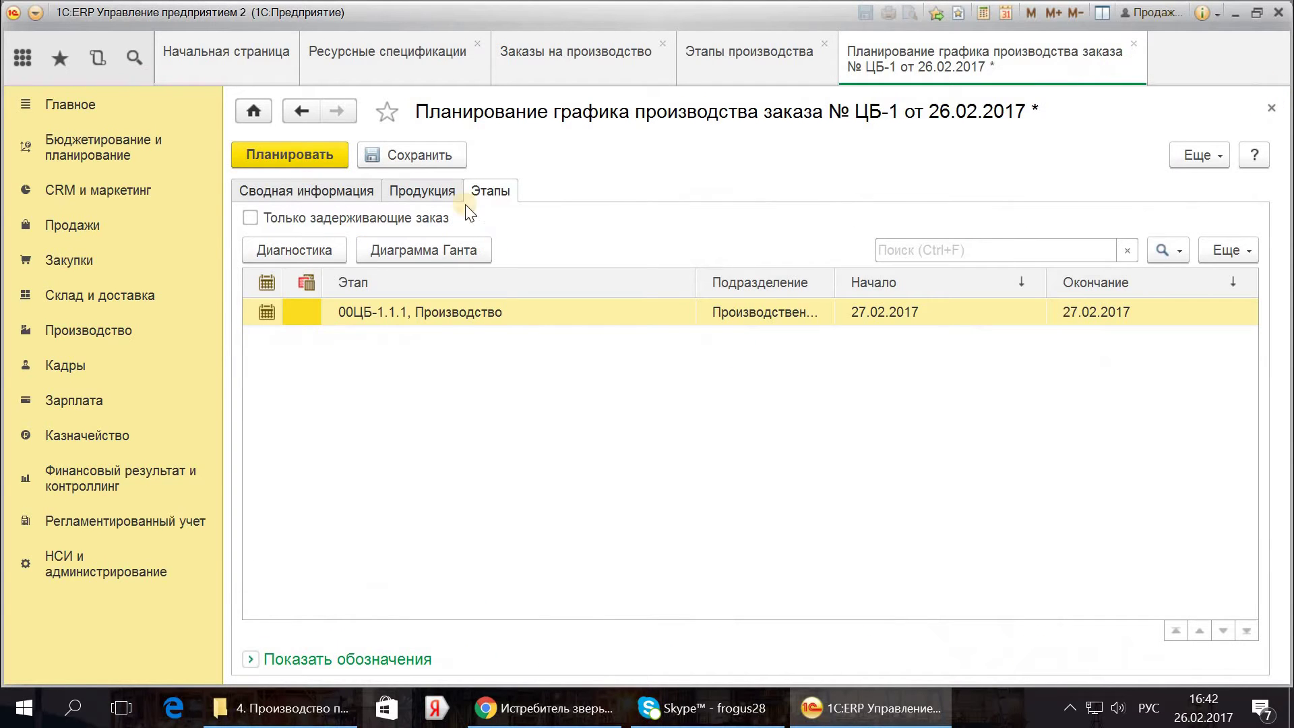
Step: Save the planned production schedule and close the planning settings and the planning form
left_click(425, 153)
left_click(527, 311)
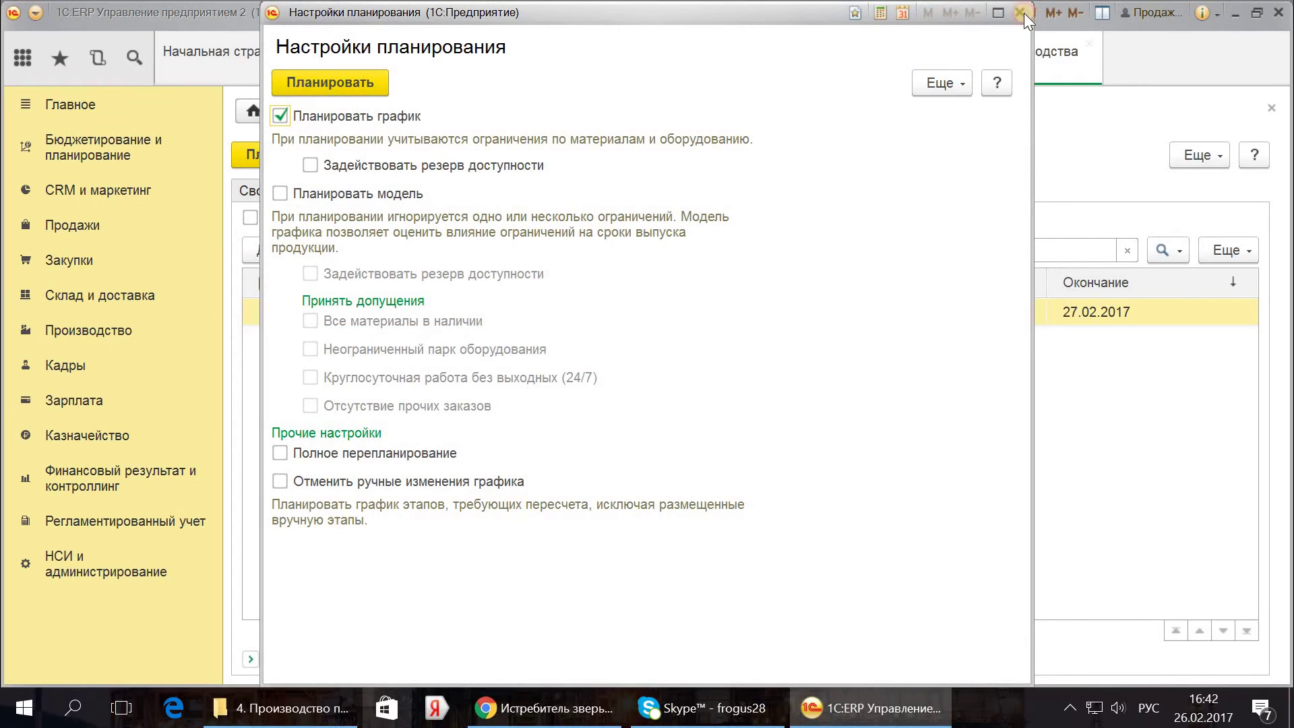
left_click(1022, 12)
left_click(1270, 108)
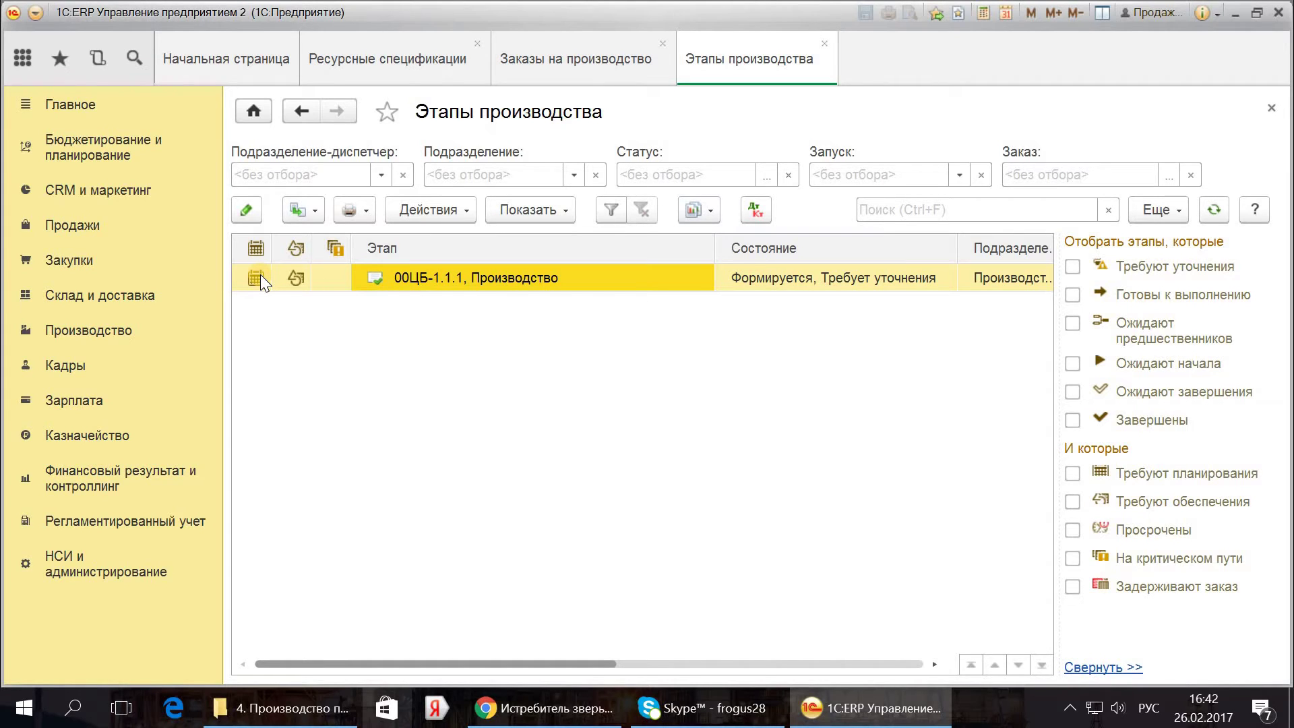
Step: Select the Производство stage, look over its available actions and filter the stages to those that Требуют обеспечения
left_click(343, 290)
left_click(304, 280)
left_click(404, 282)
right_click(403, 281)
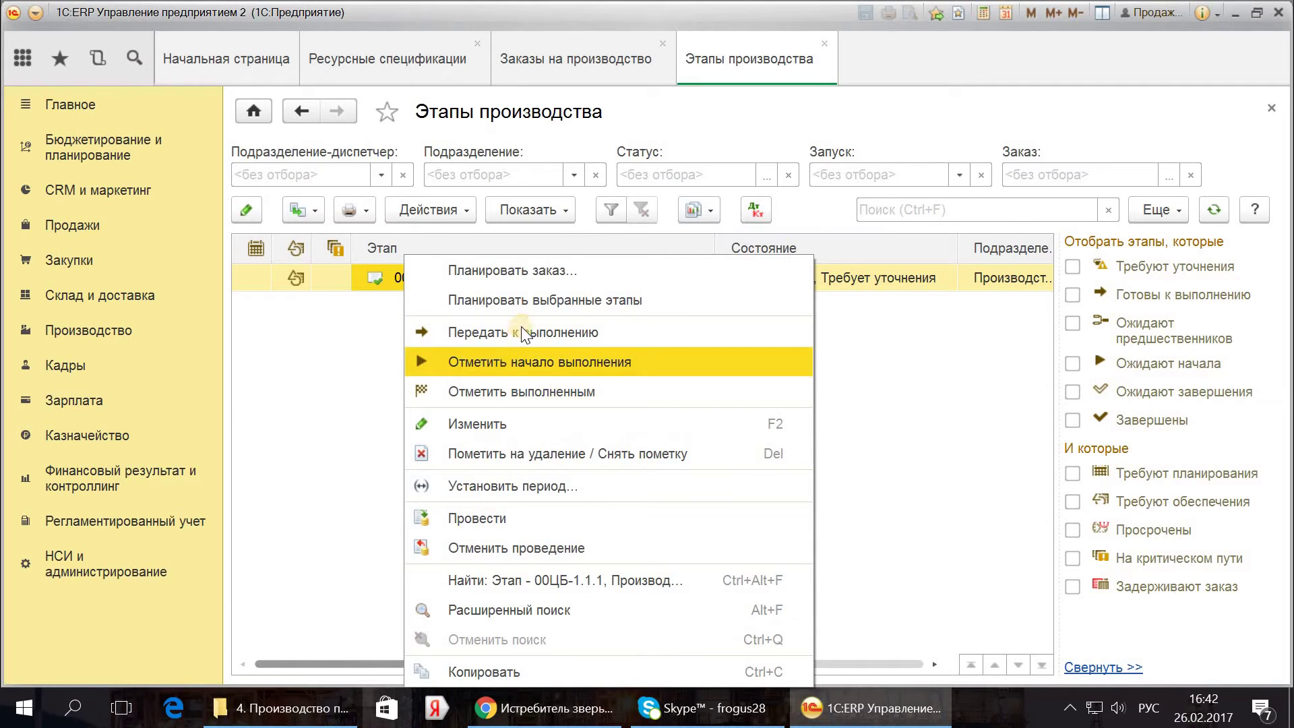
left_click(1093, 476)
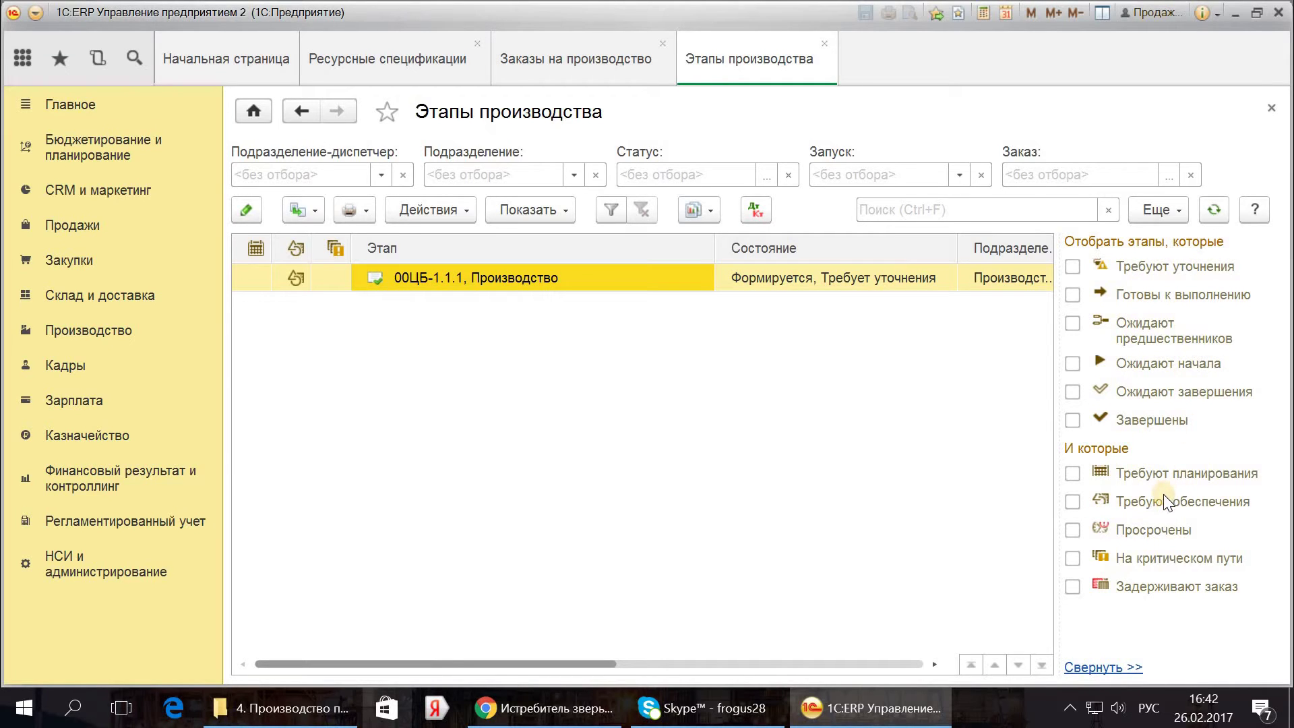
left_click(1071, 502)
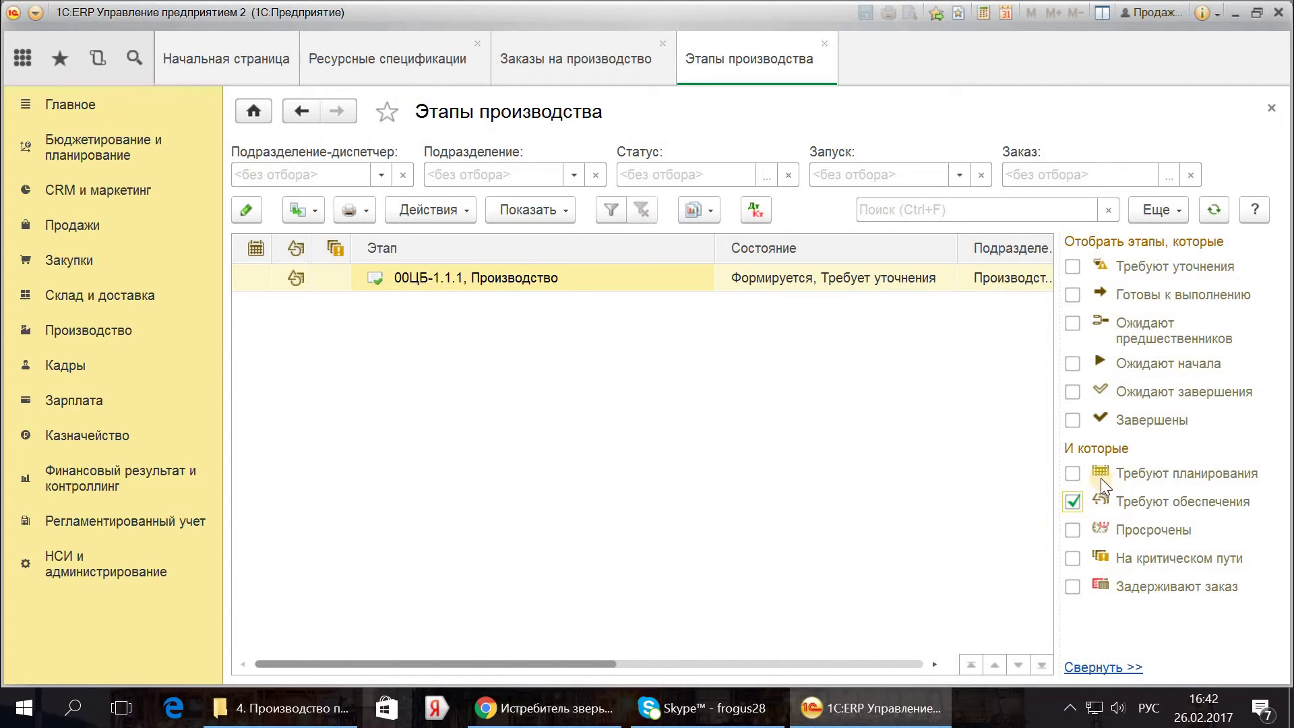
Step: Try to release the Производство stage with the Передать к выполнению action
right_click(526, 282)
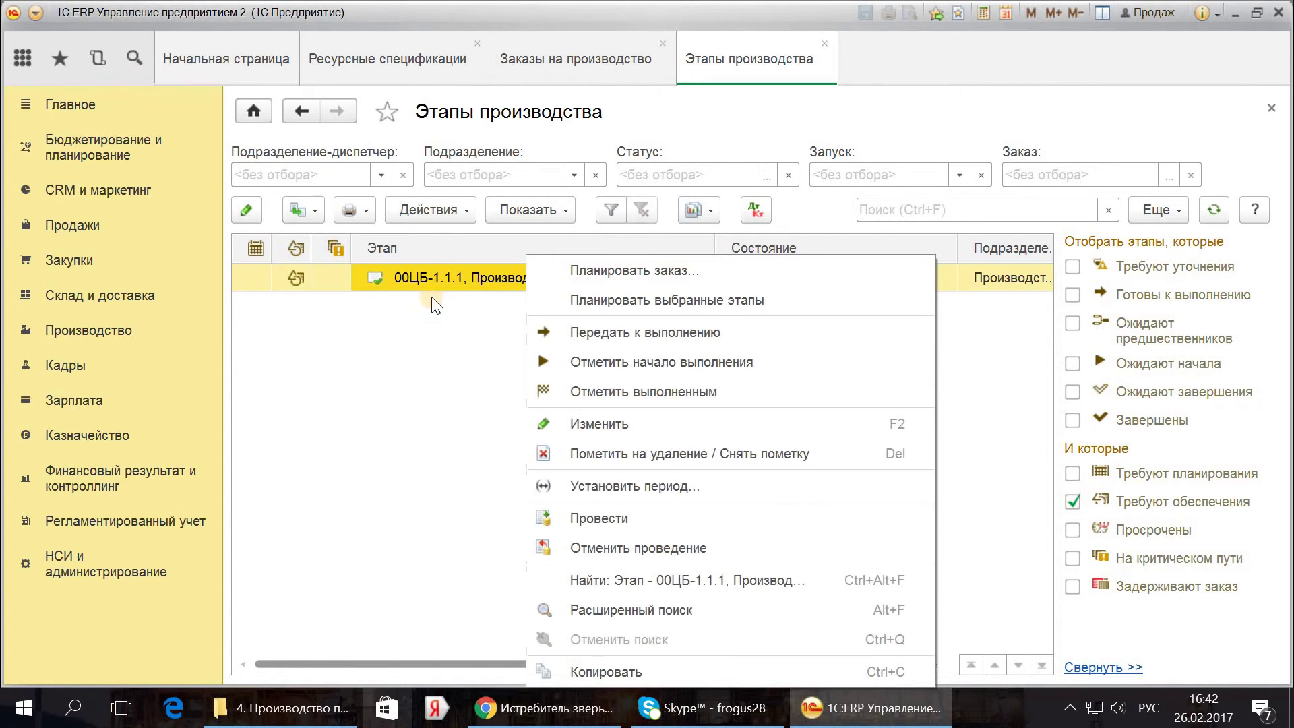
key("Escape")
left_click(430, 209)
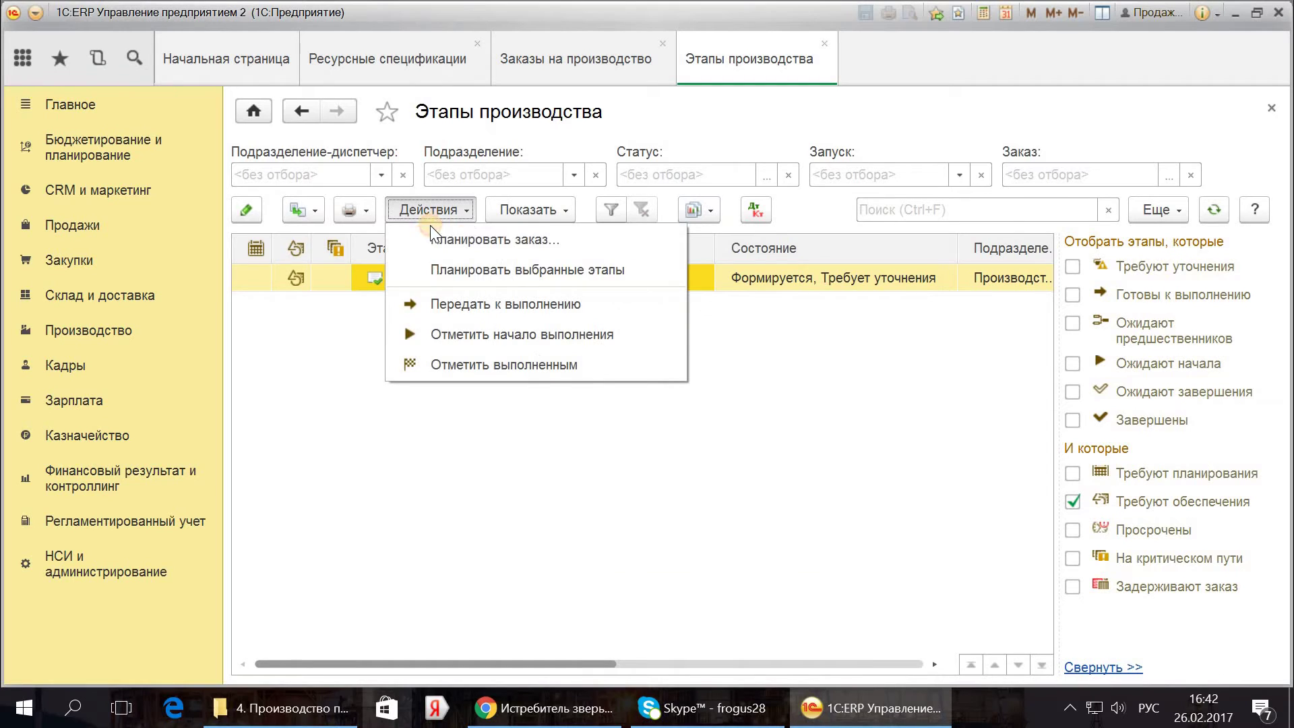
left_click(431, 304)
left_click(595, 371)
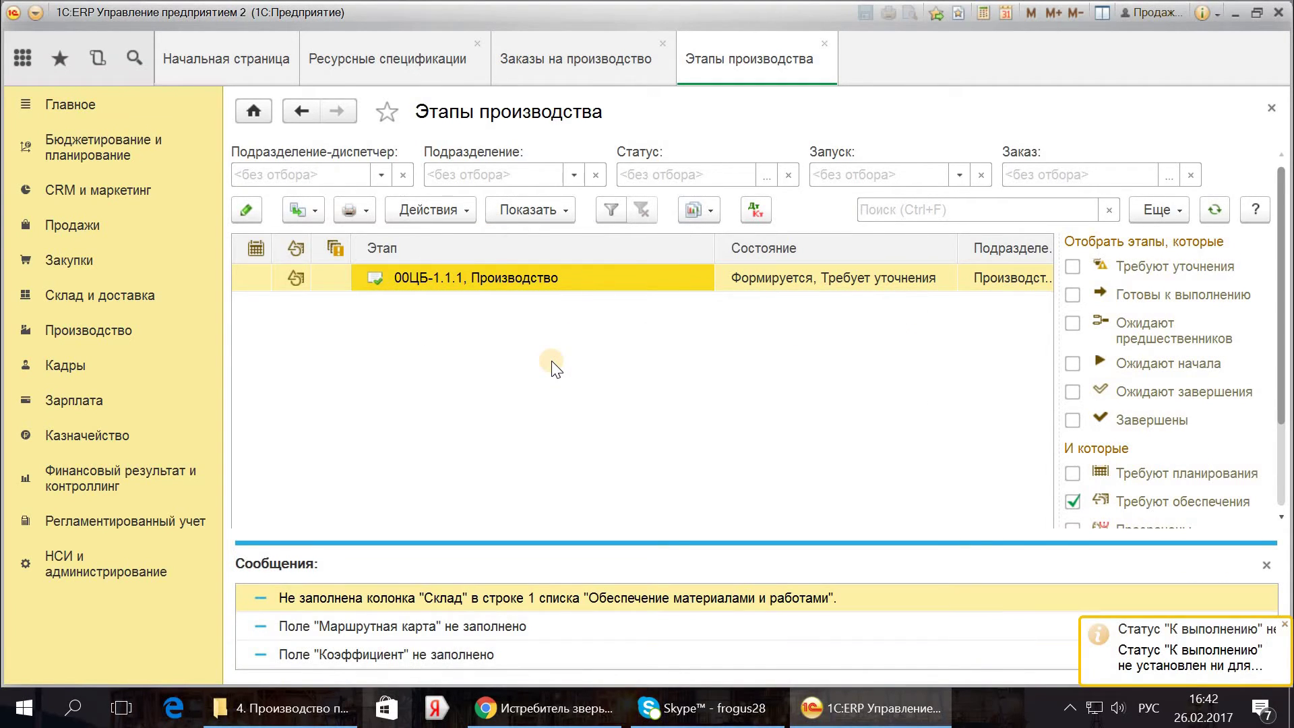
Step: Open the Производство stage document, check the available route cards for Маршрутная карта and go to Обеспечение материалами и работами
left_click(439, 272)
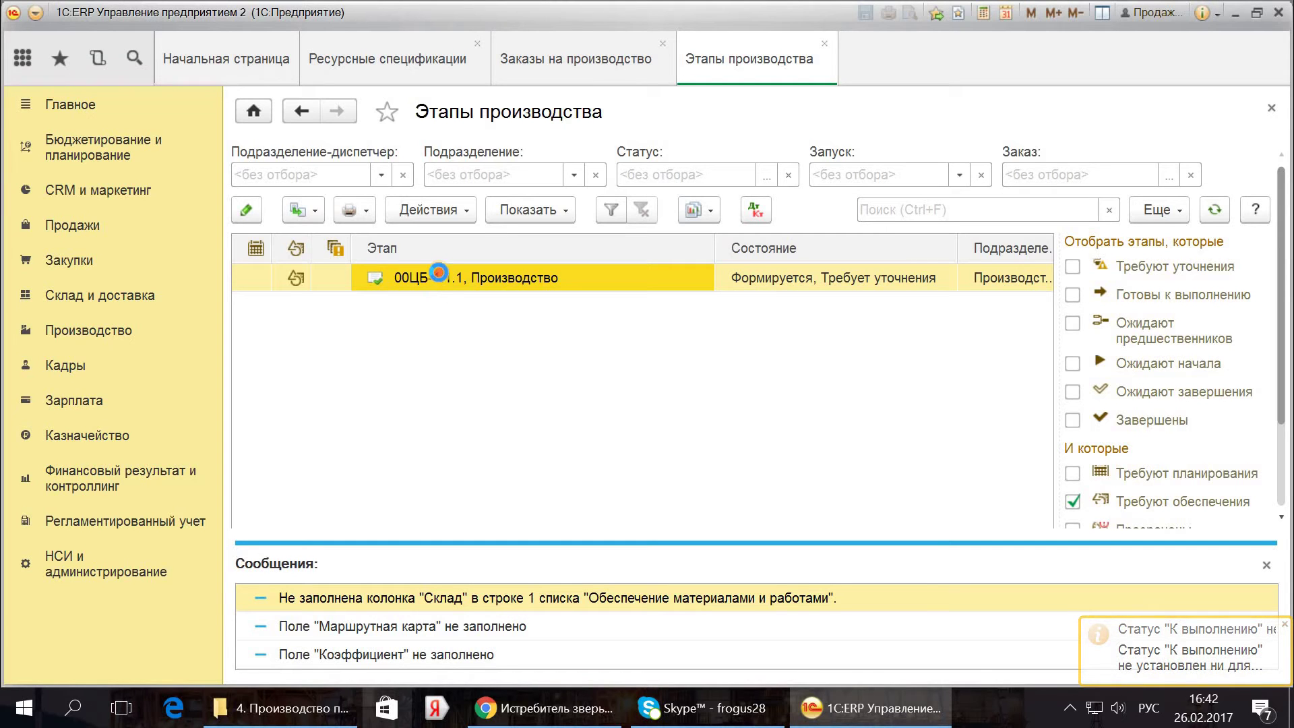
double_click(439, 273)
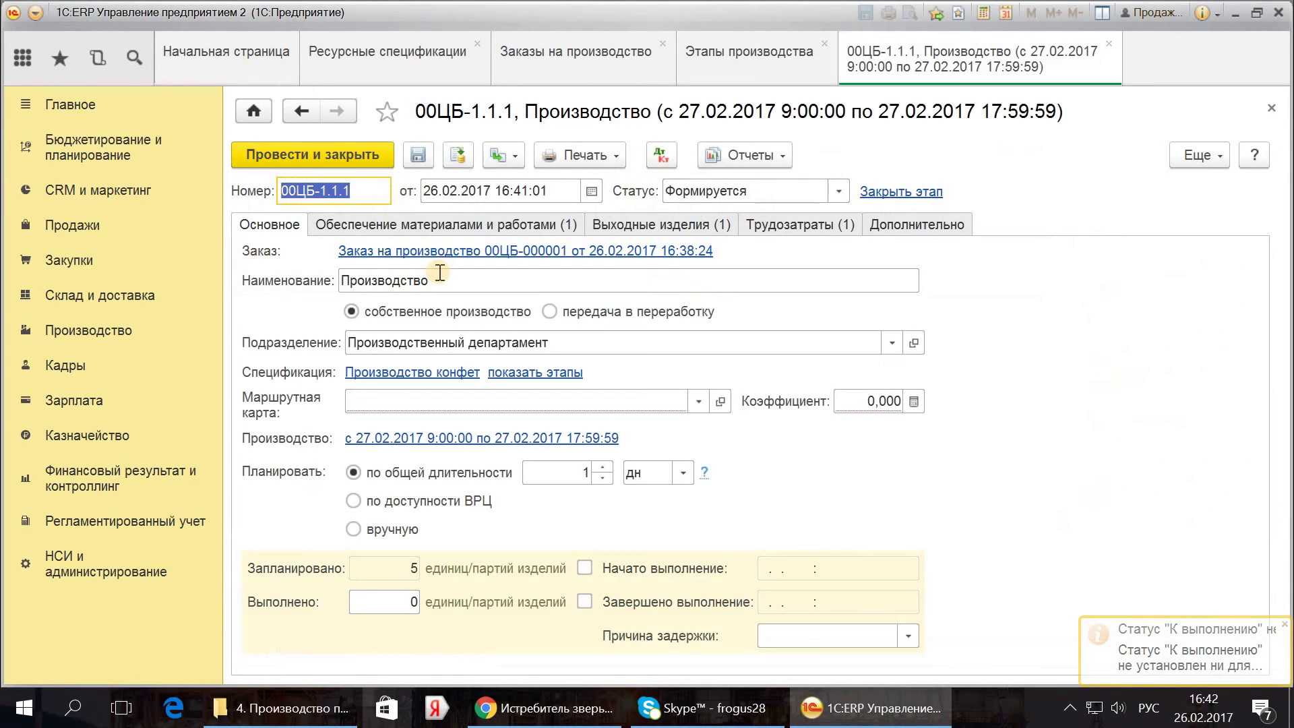
left_click(698, 401)
left_click(474, 452)
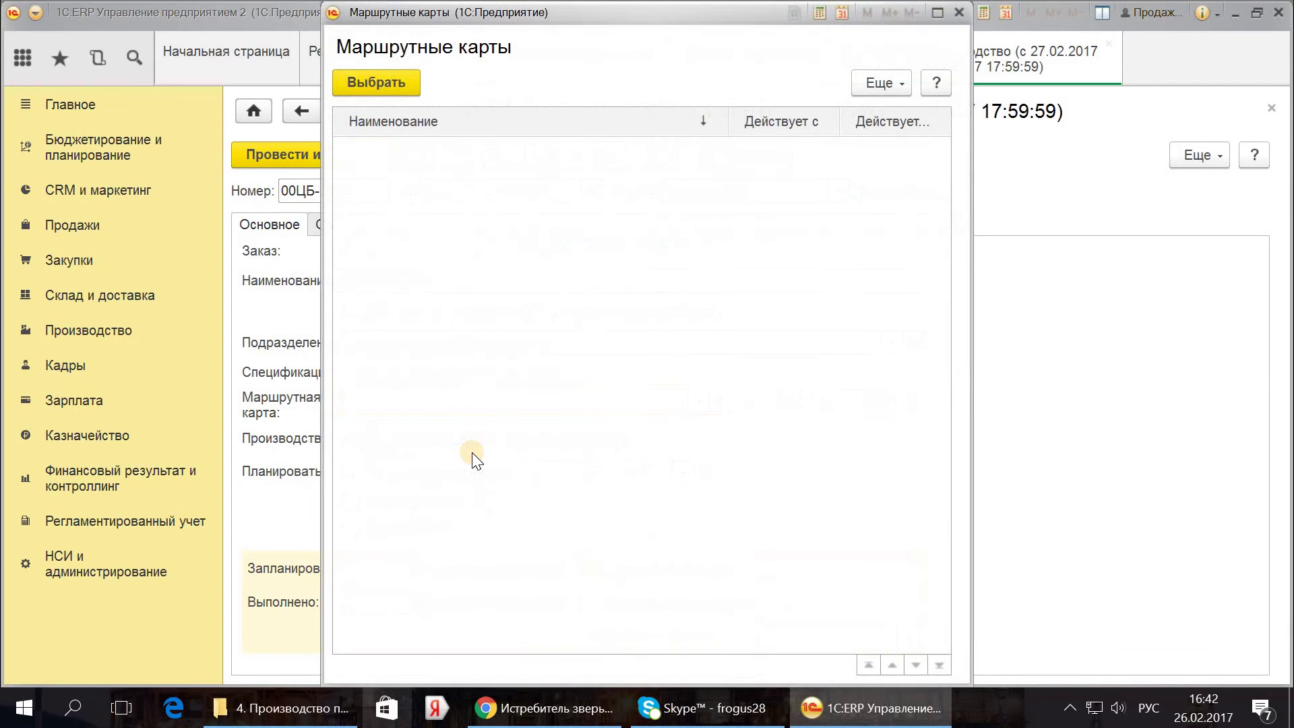
left_click(961, 11)
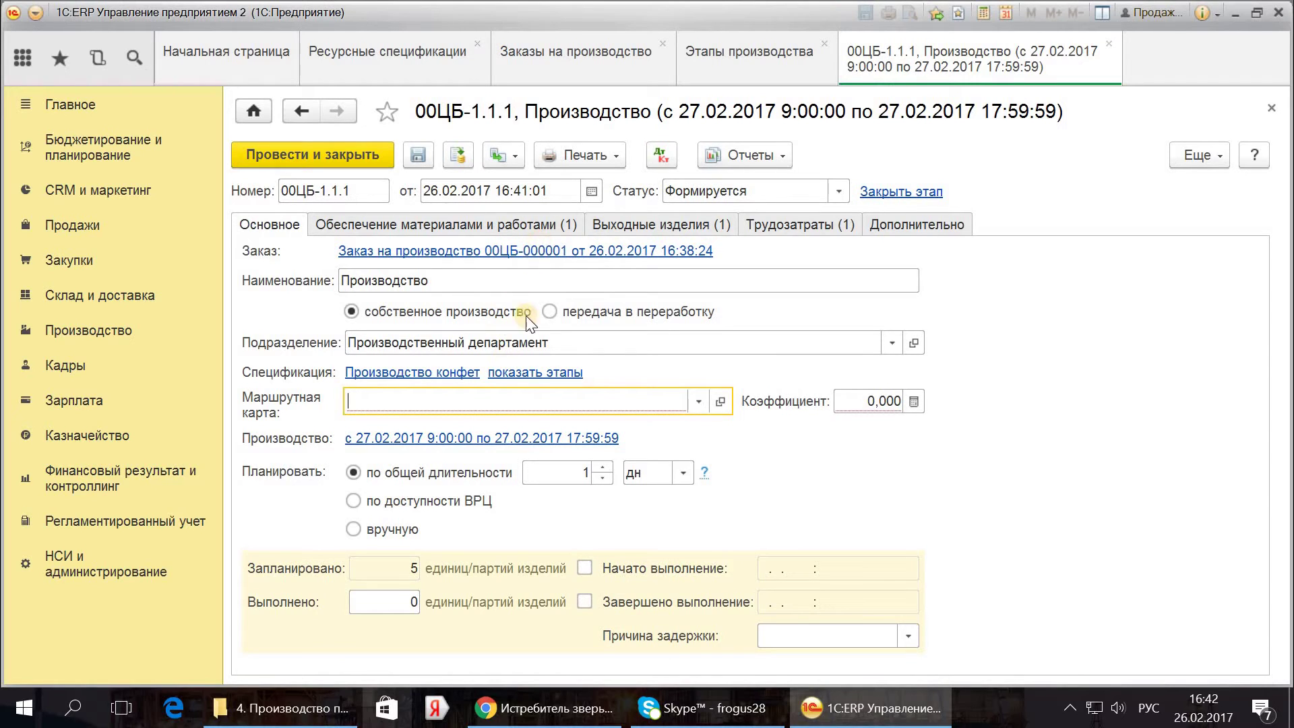
left_click(690, 396)
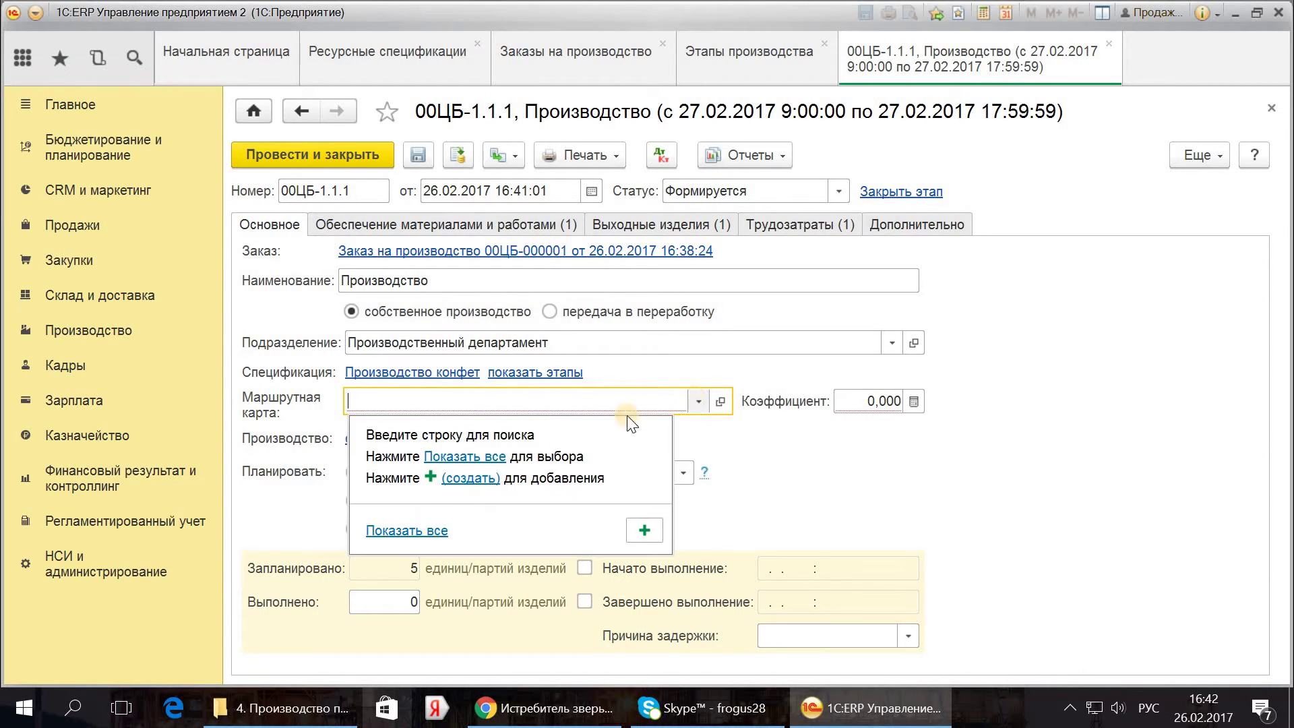
left_click(492, 225)
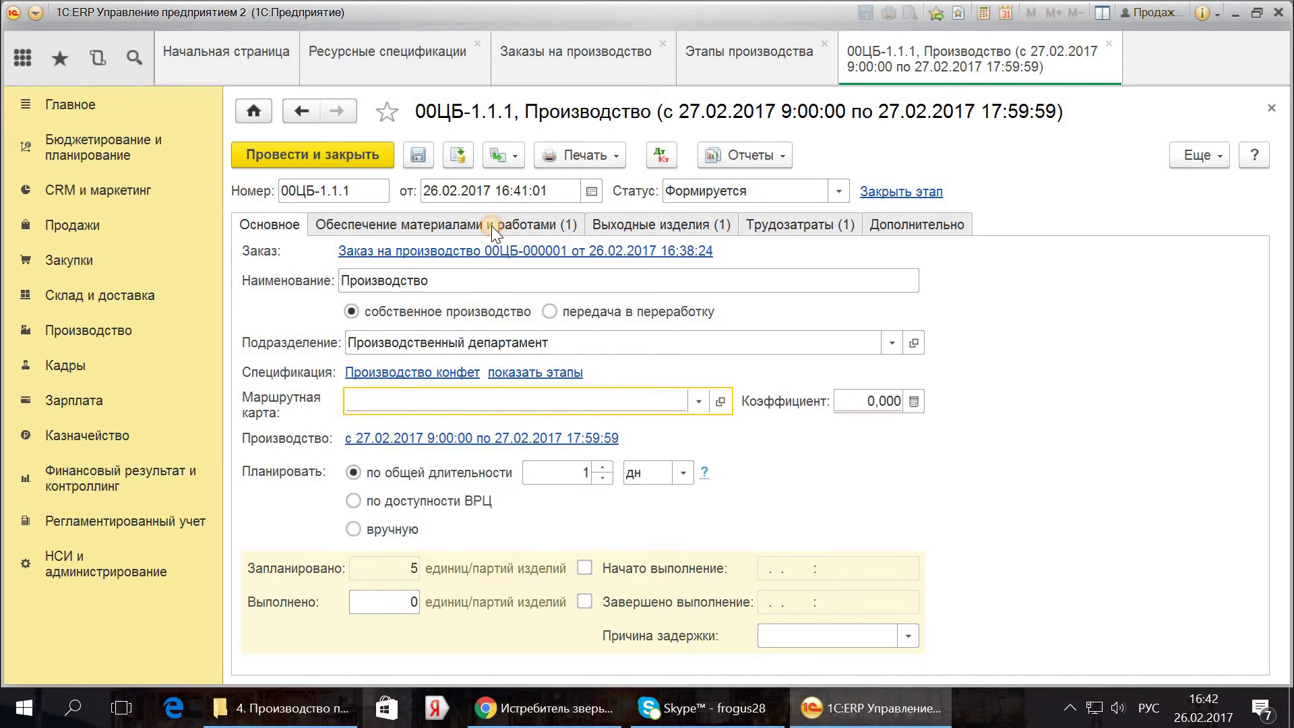
Step: Set the Склад of the Сахар material row in Обеспечение материалами и работами to Основной
left_click(491, 226)
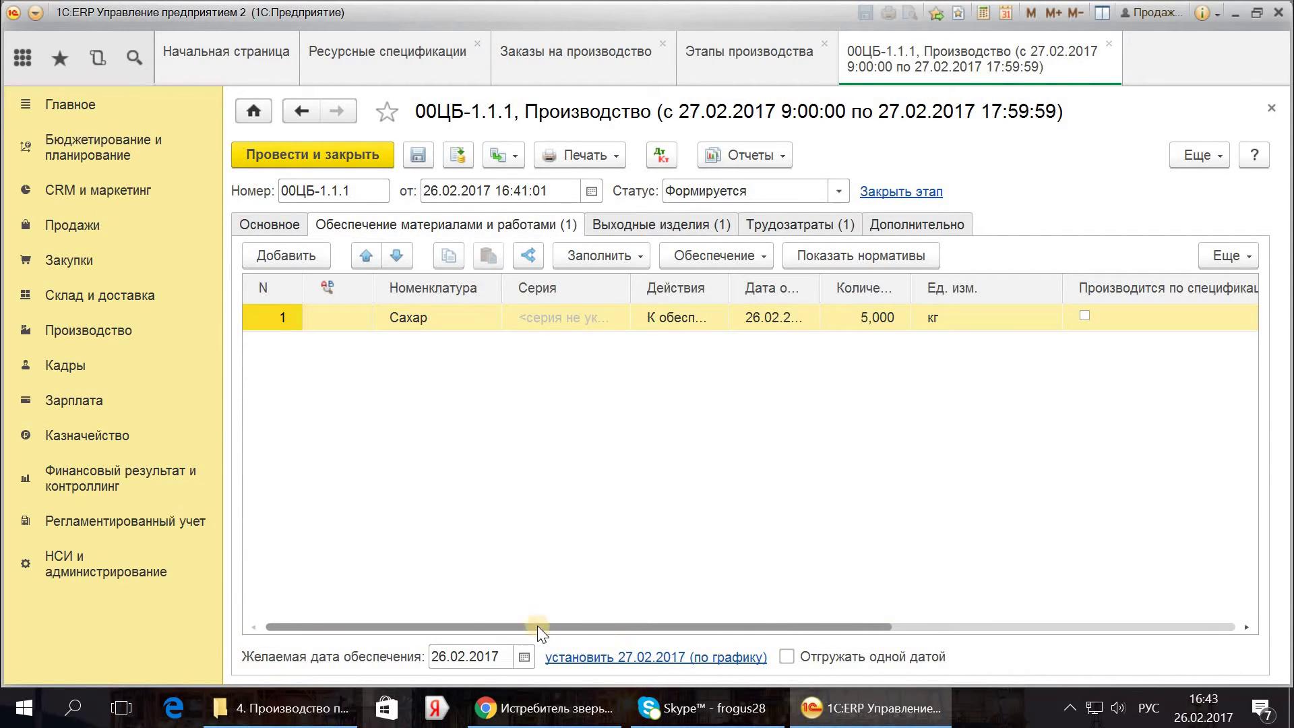
left_click_drag(499, 628, 825, 633)
left_click(908, 326)
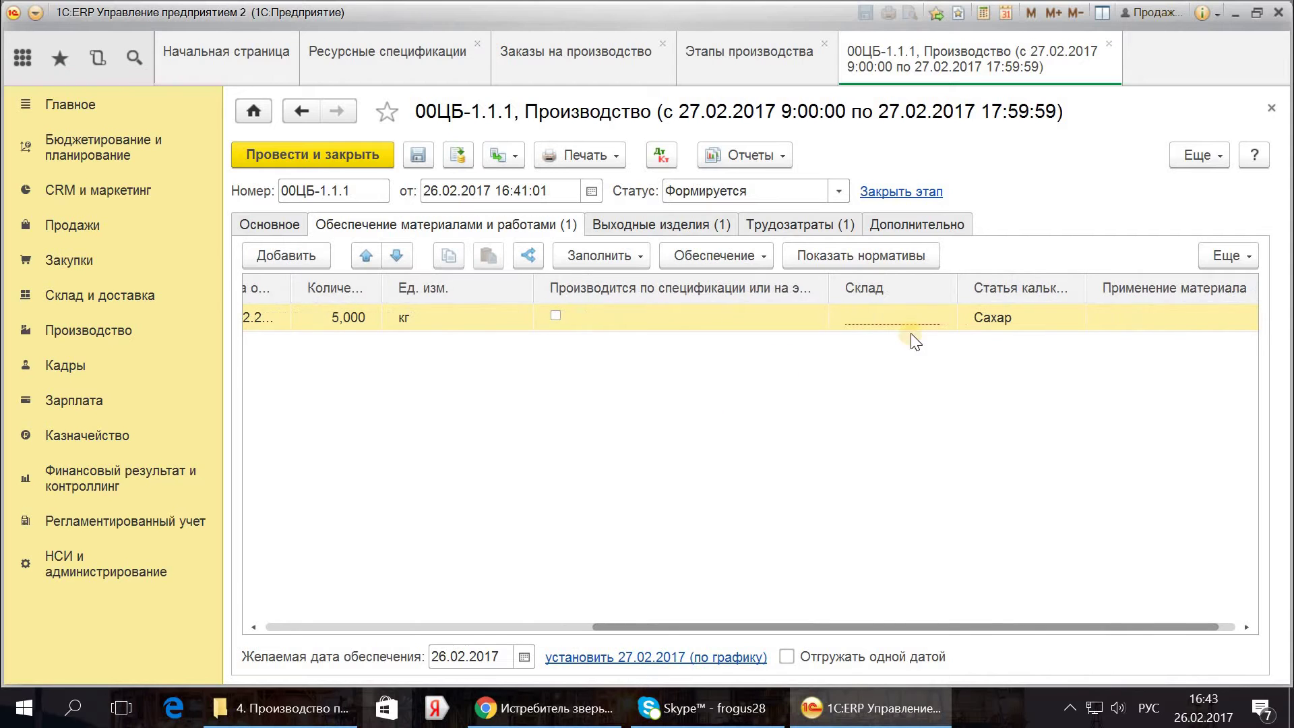
left_click(927, 327)
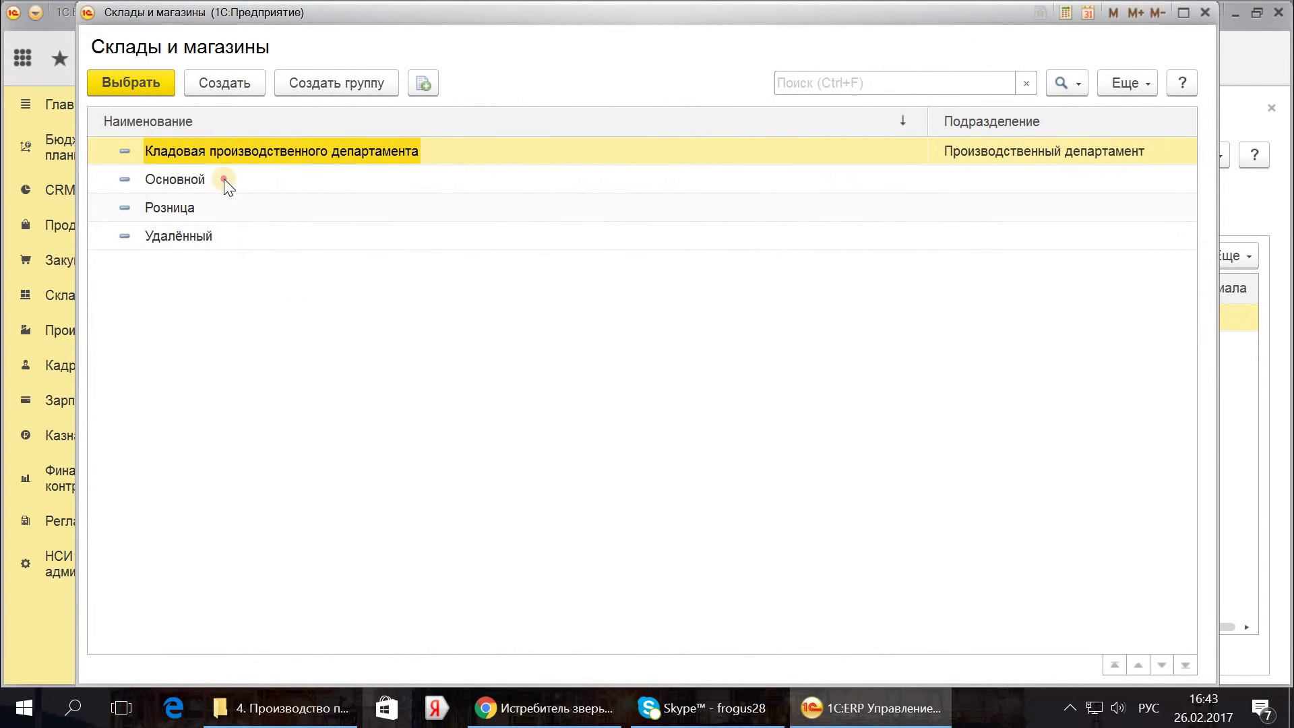
double_click(224, 179)
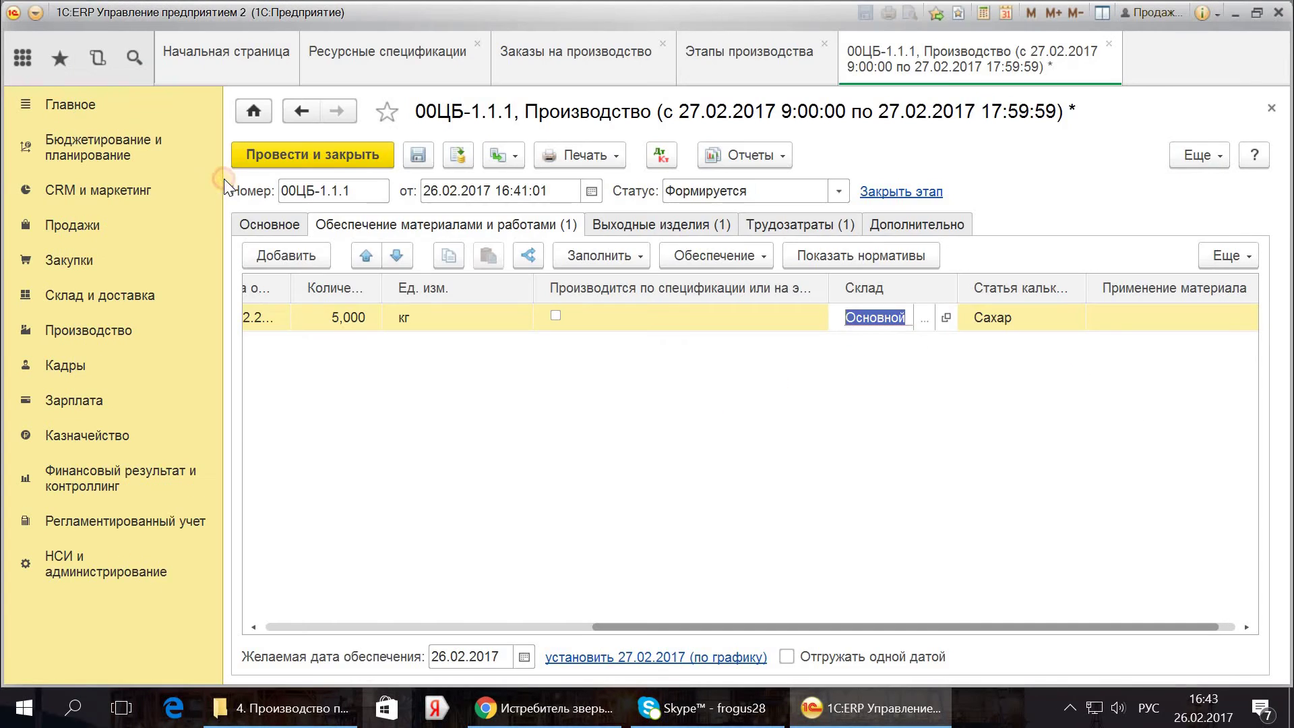
left_click_drag(640, 626, 295, 588)
left_click(583, 587)
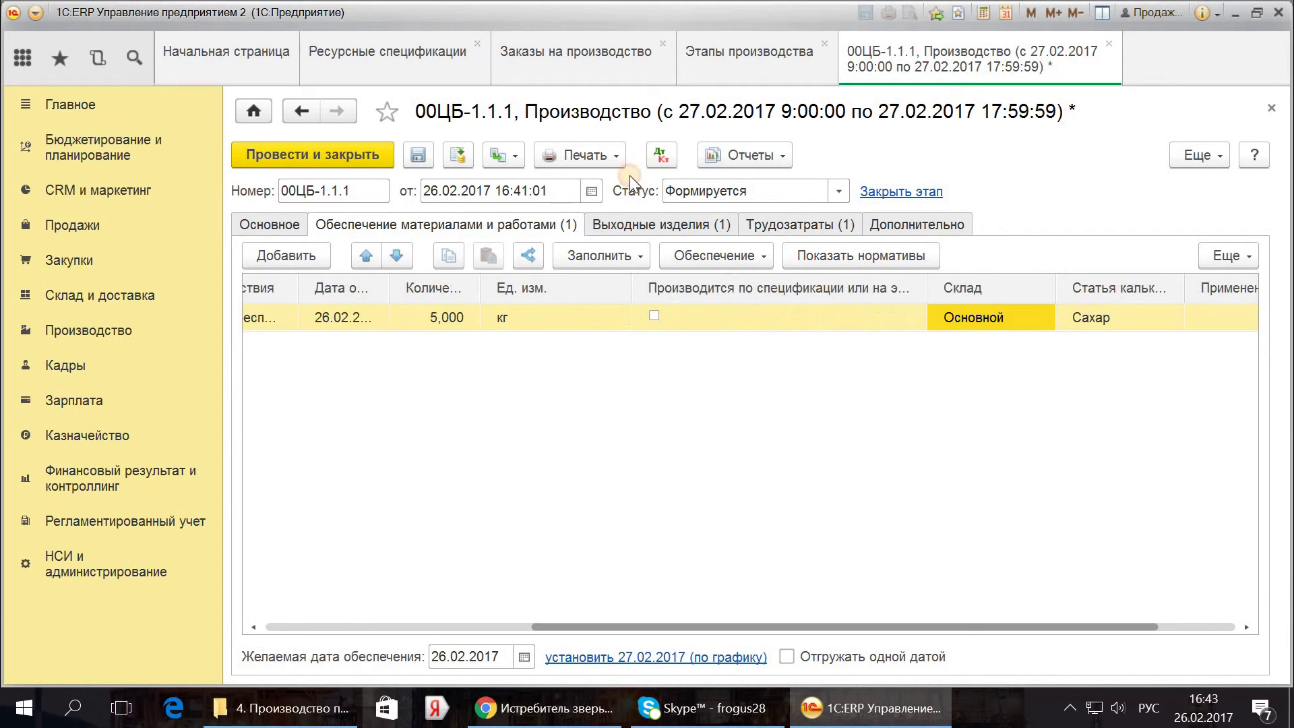
Step: Review the Конфета row in Выходные изделия and expand the Побочный и промежуточный выпуск по фиксированной стоимости section
left_click(633, 229)
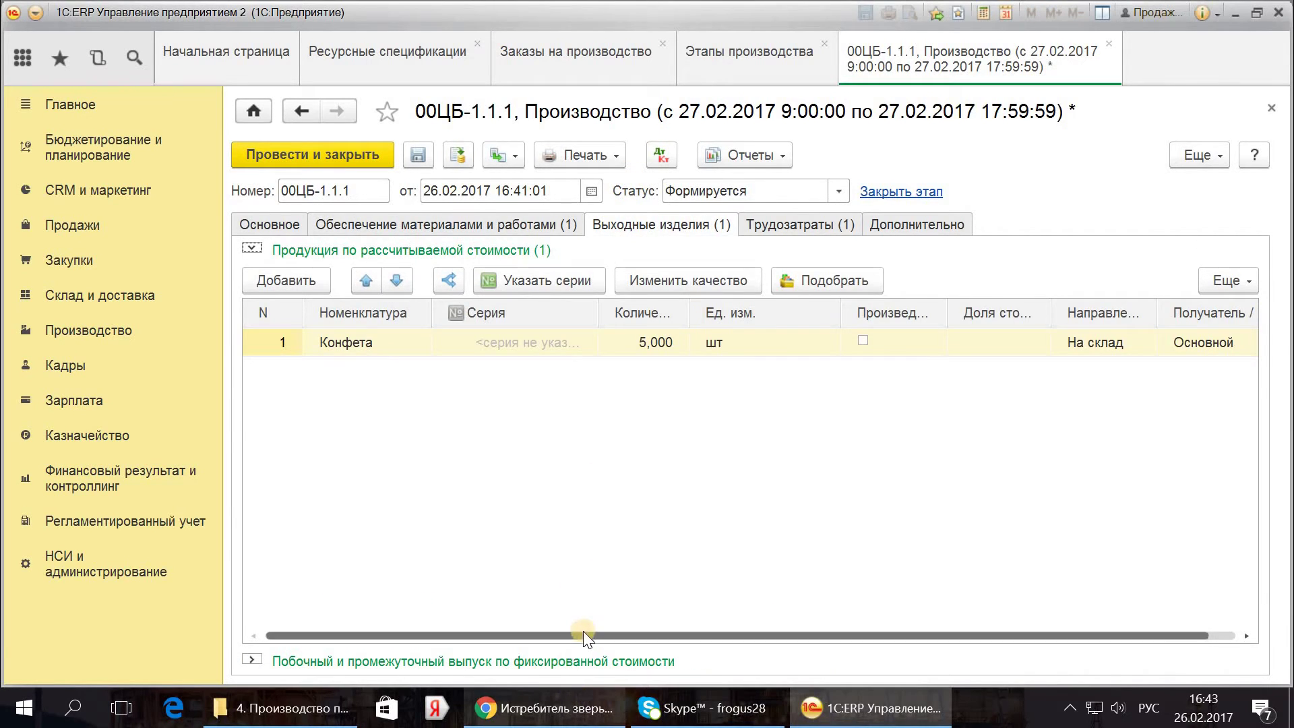
left_click(246, 658)
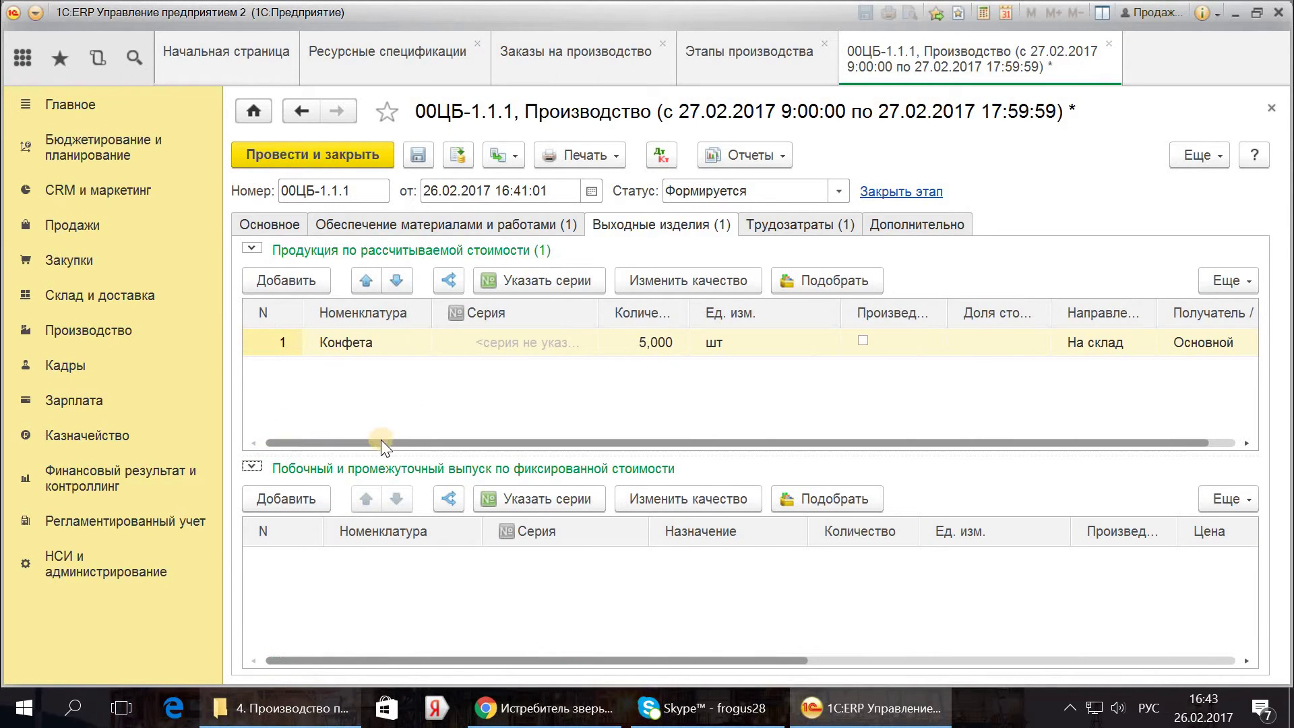
left_click_drag(381, 444, 697, 457)
Step: Create a brigade named Основная for the Варка labour row, enable Применять распределение по КТУ and save it
left_click(767, 224)
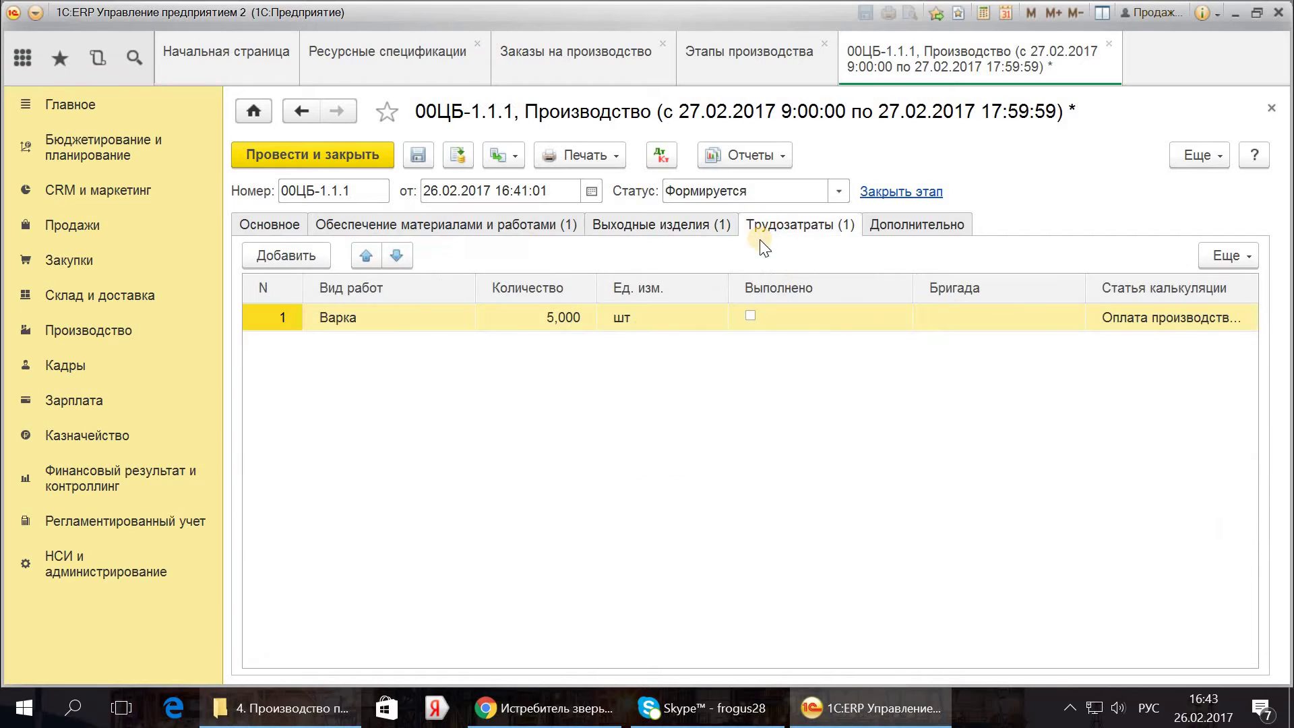
left_click(937, 321)
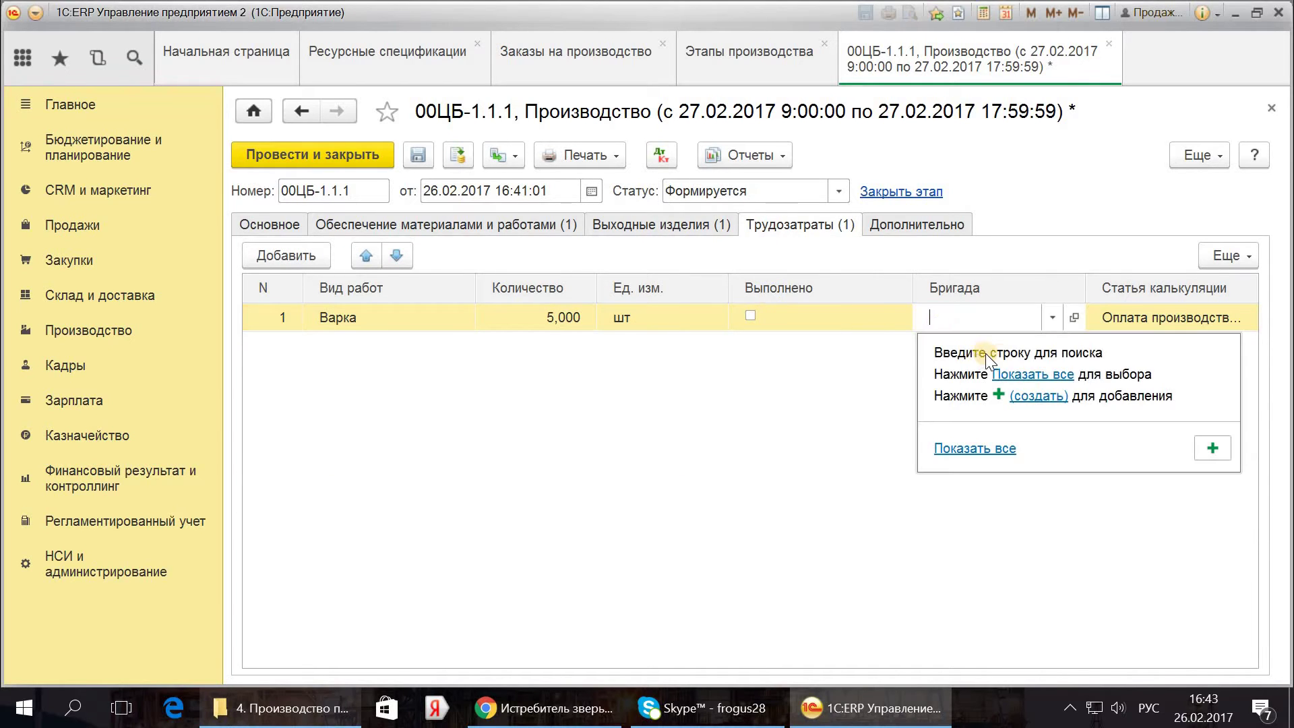
left_click(1025, 398)
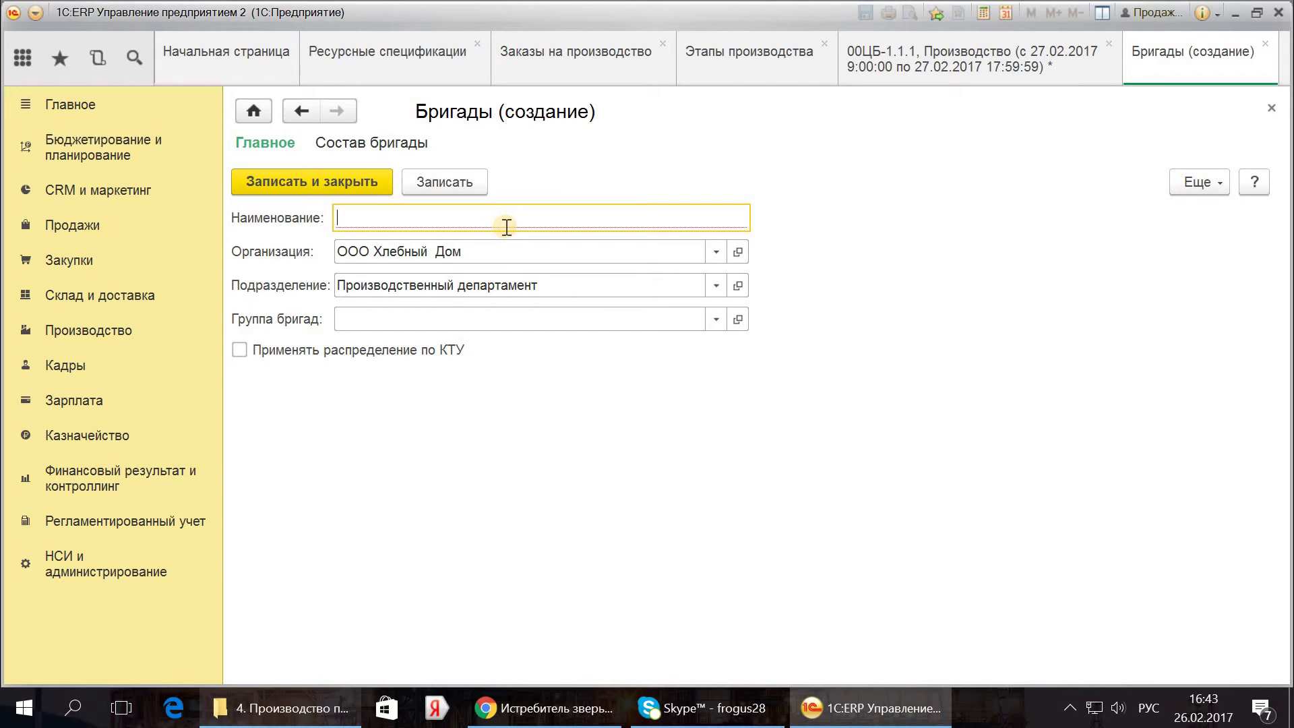
type("Основная")
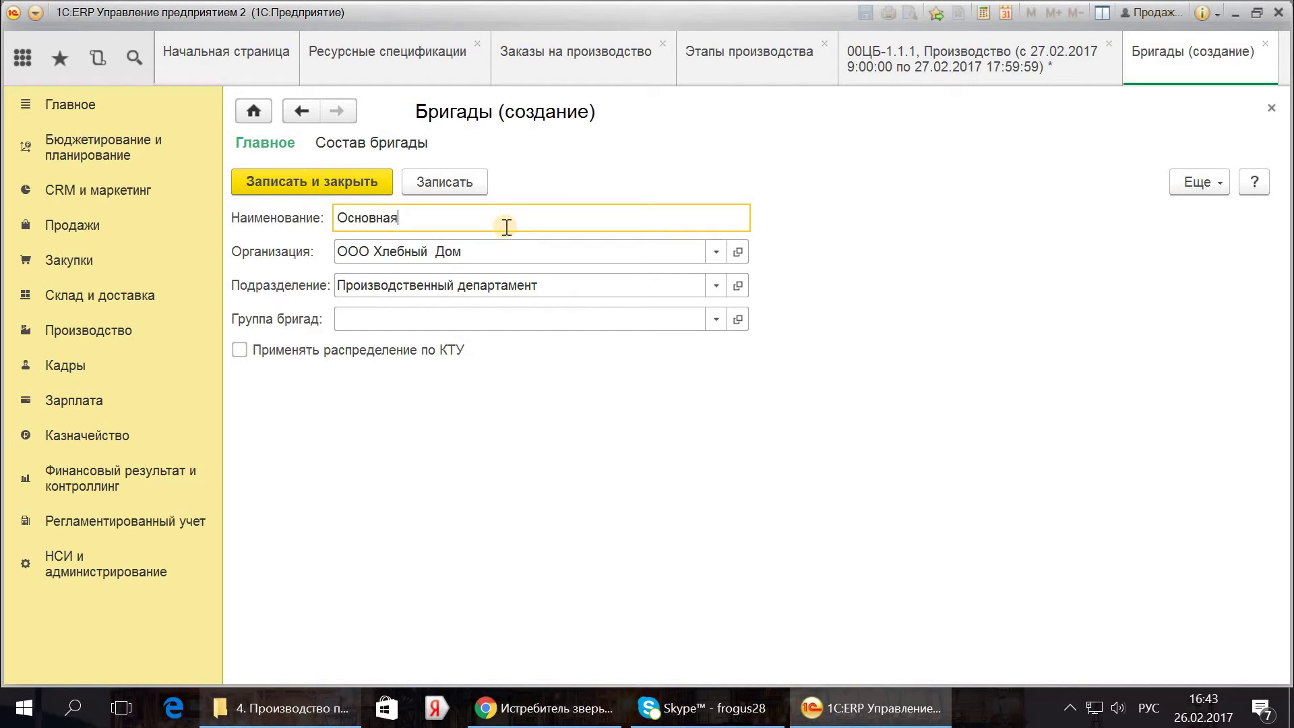
left_click(471, 318)
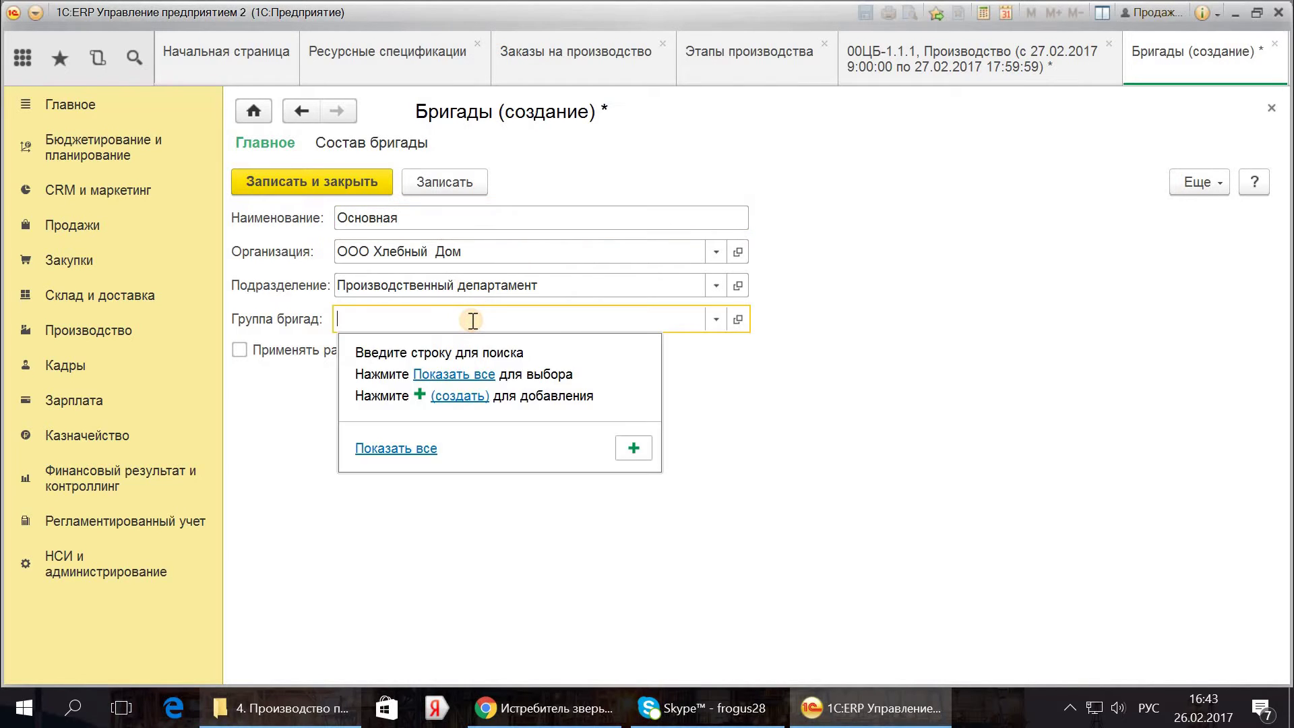
left_click(378, 350)
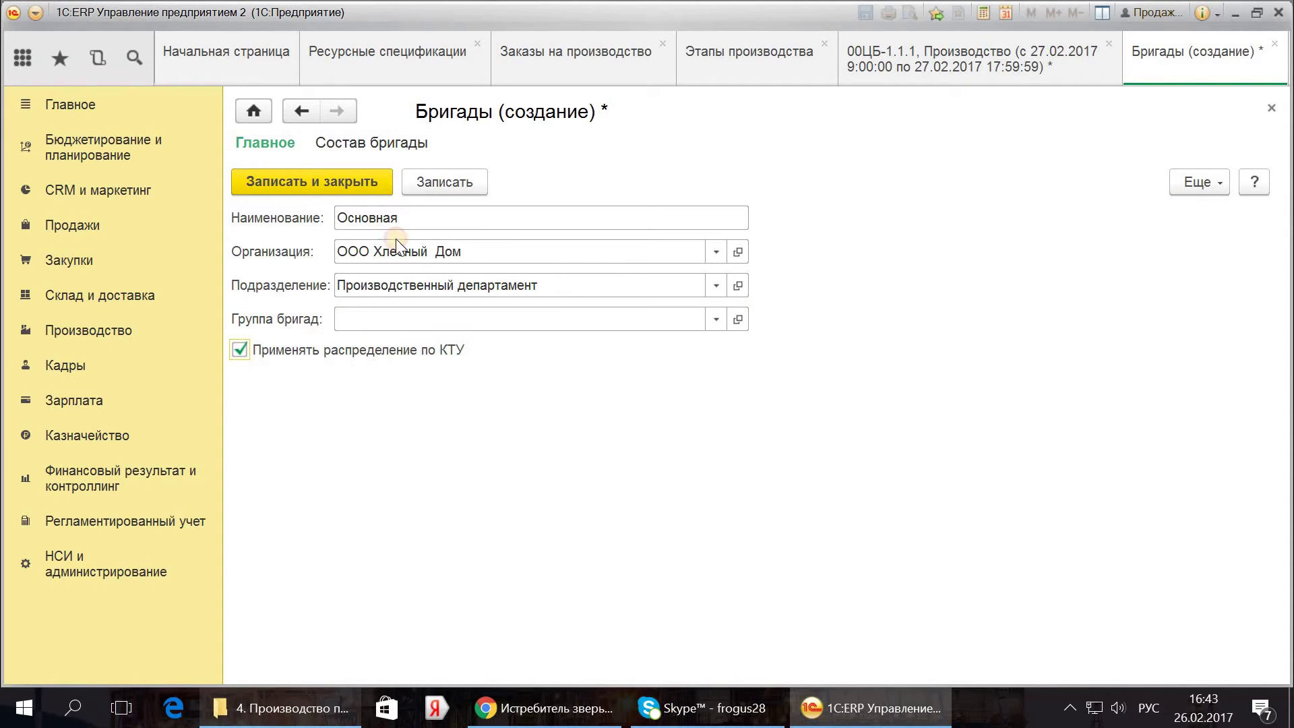
left_click(435, 184)
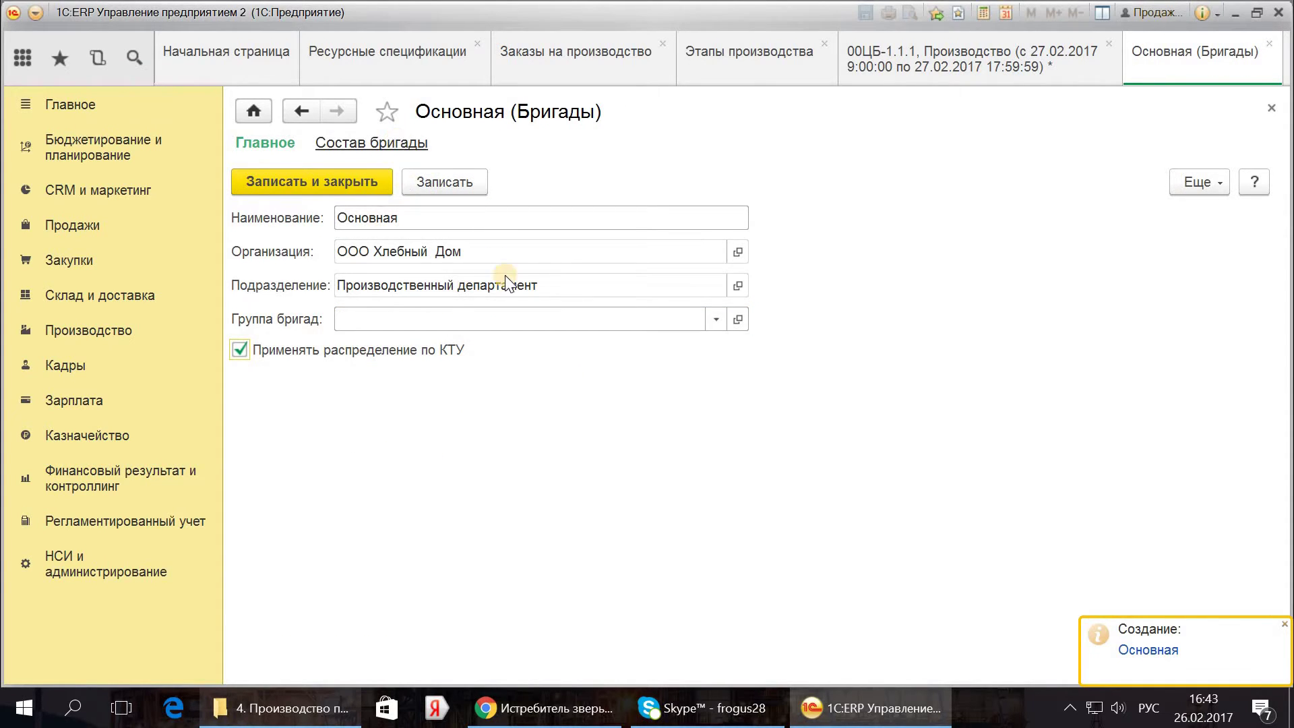
Step: Create and post a new composition for the brigade with one employee, and save the brigade into the Варка row
left_click(378, 142)
right_click(442, 422)
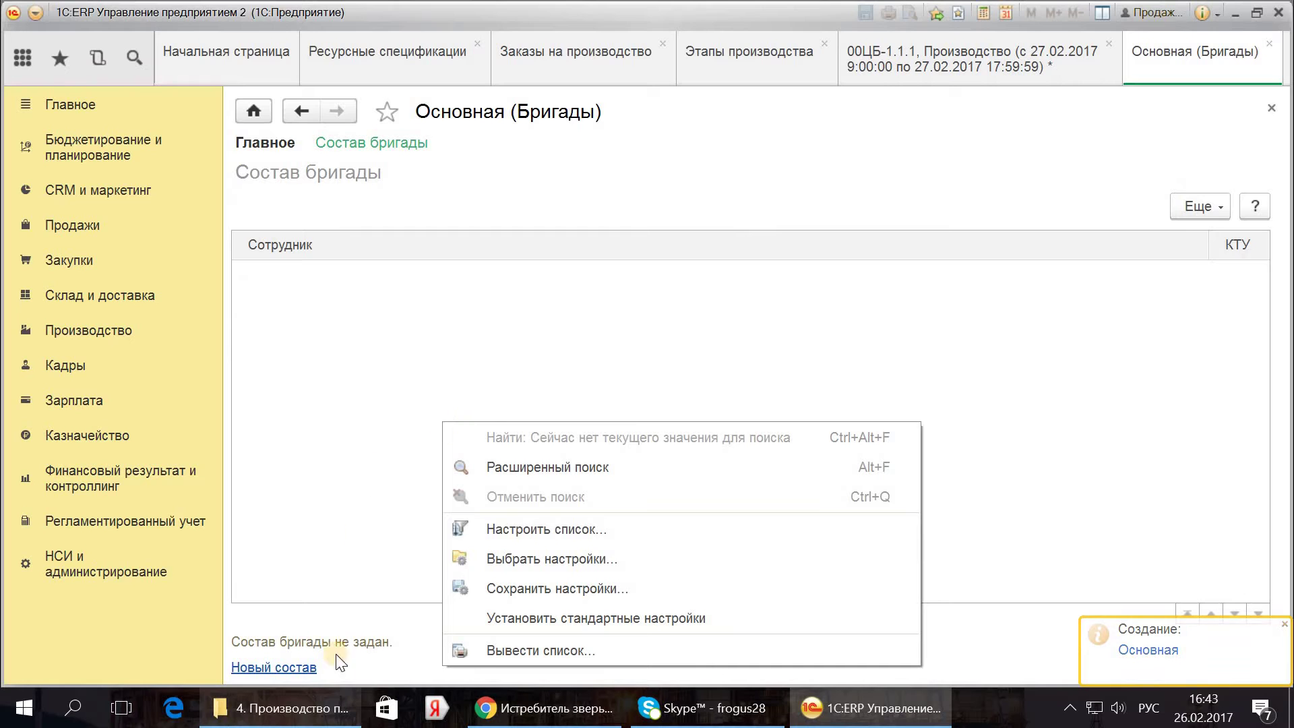
left_click(290, 667)
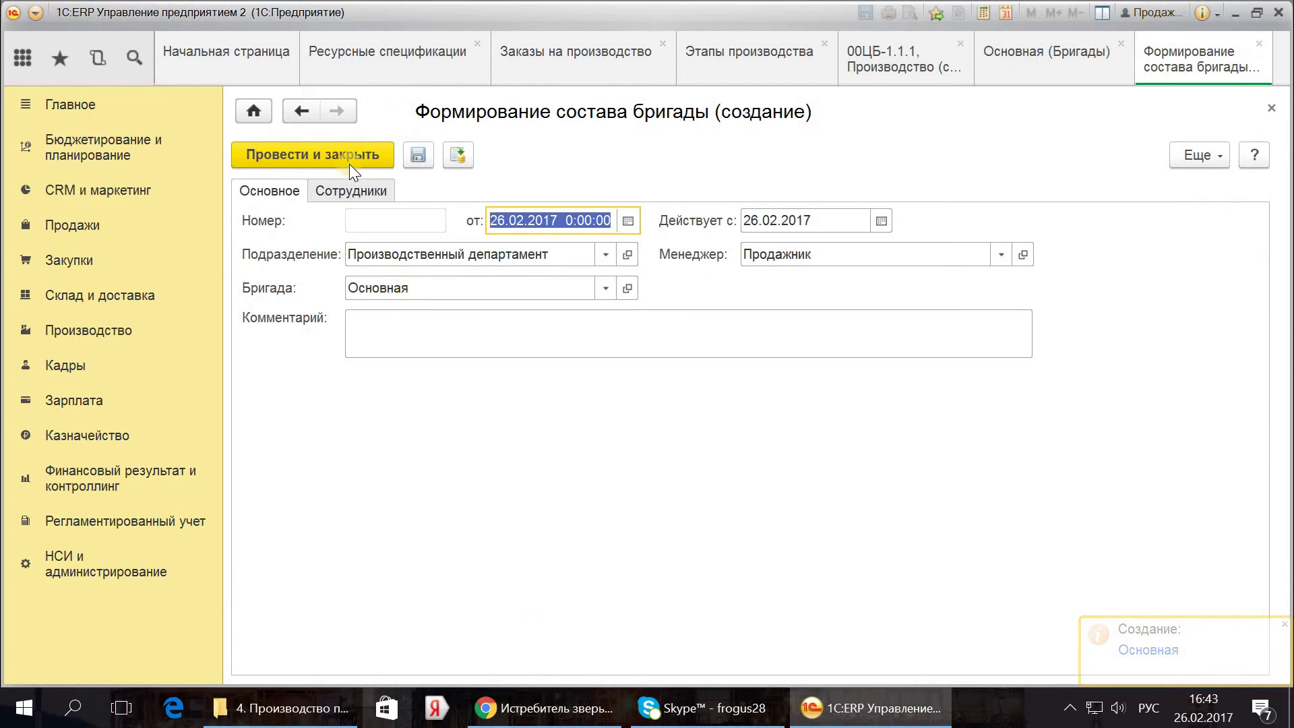
left_click(343, 192)
left_click(286, 222)
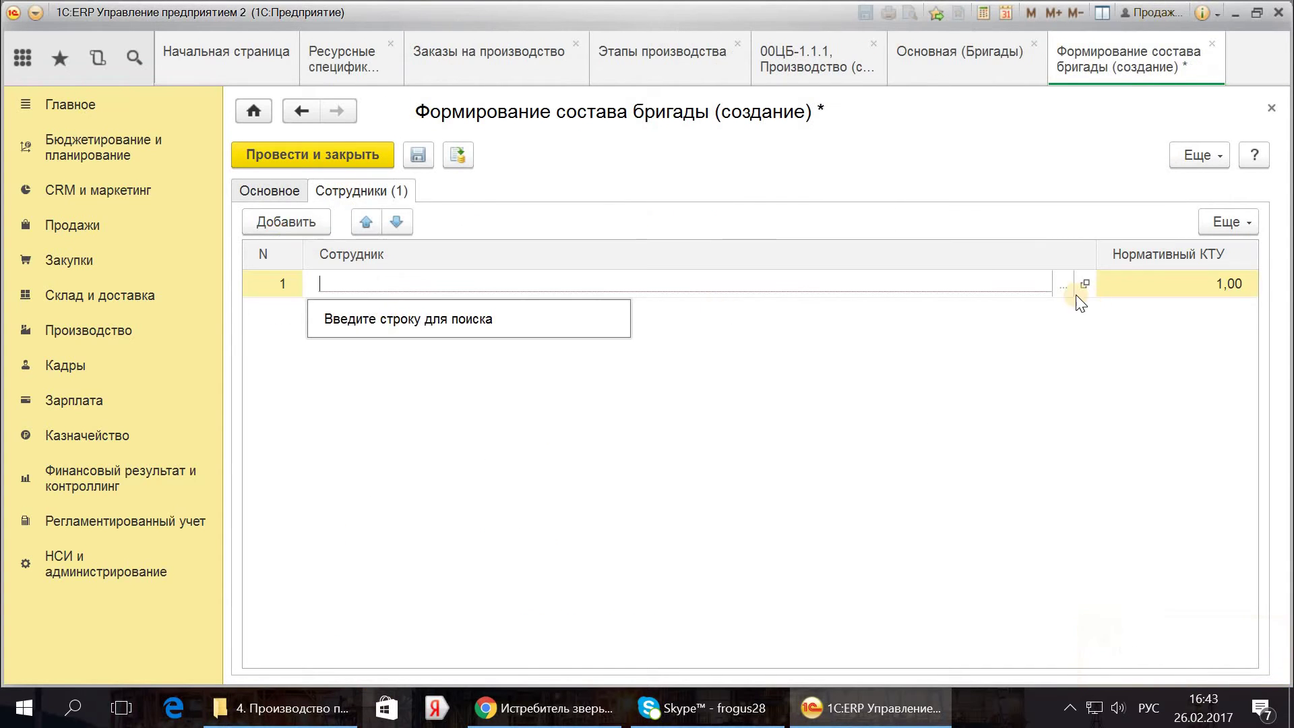
left_click(1061, 285)
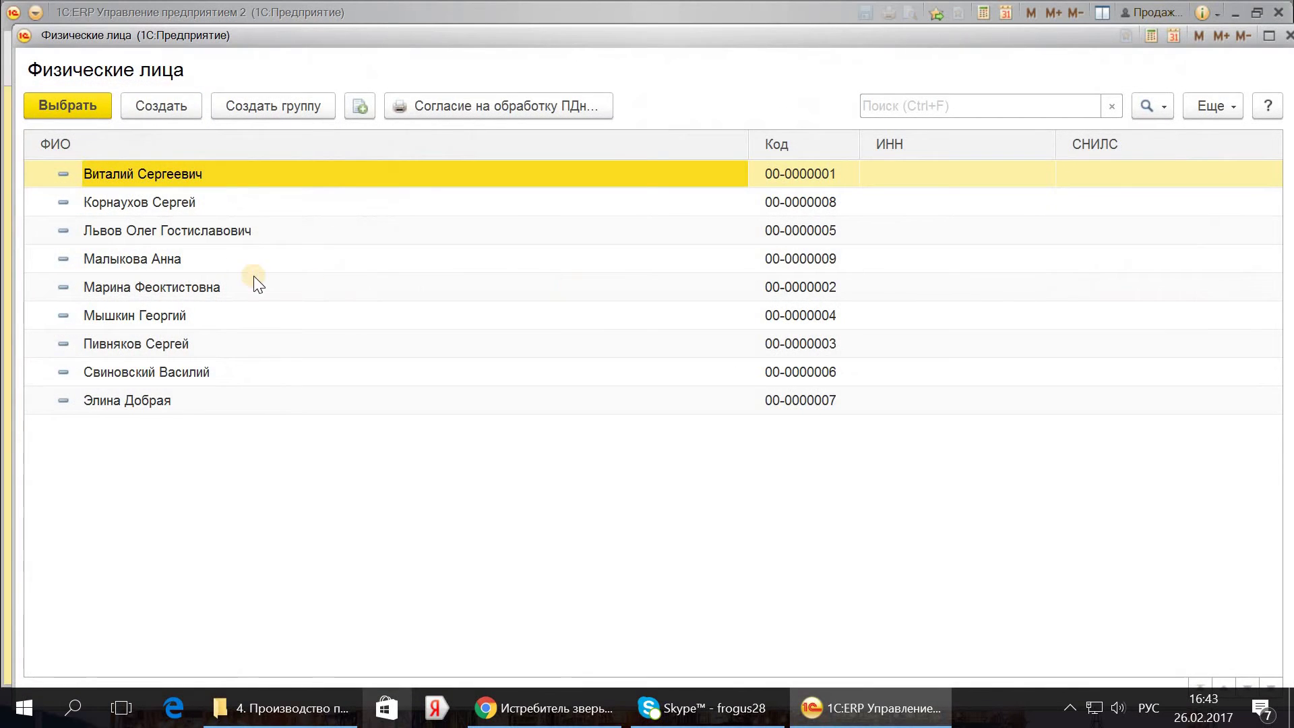
double_click(223, 259)
left_click(330, 154)
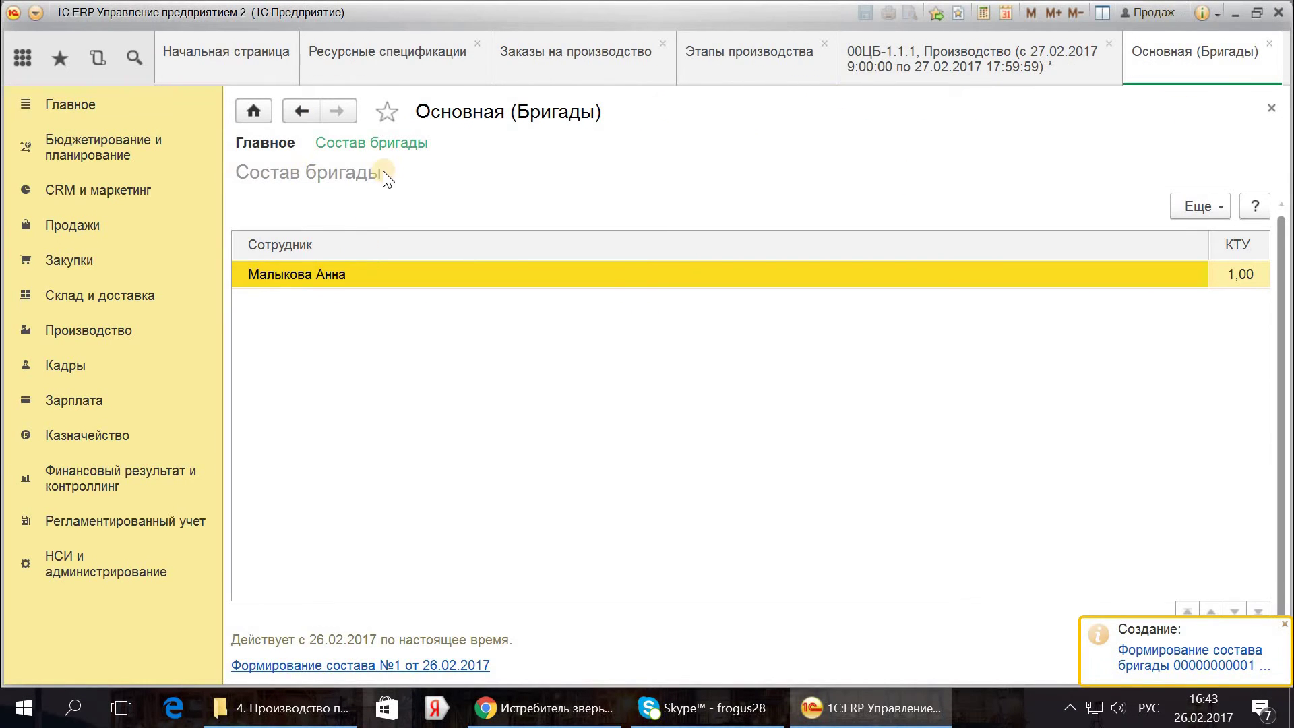
left_click(266, 142)
left_click(322, 179)
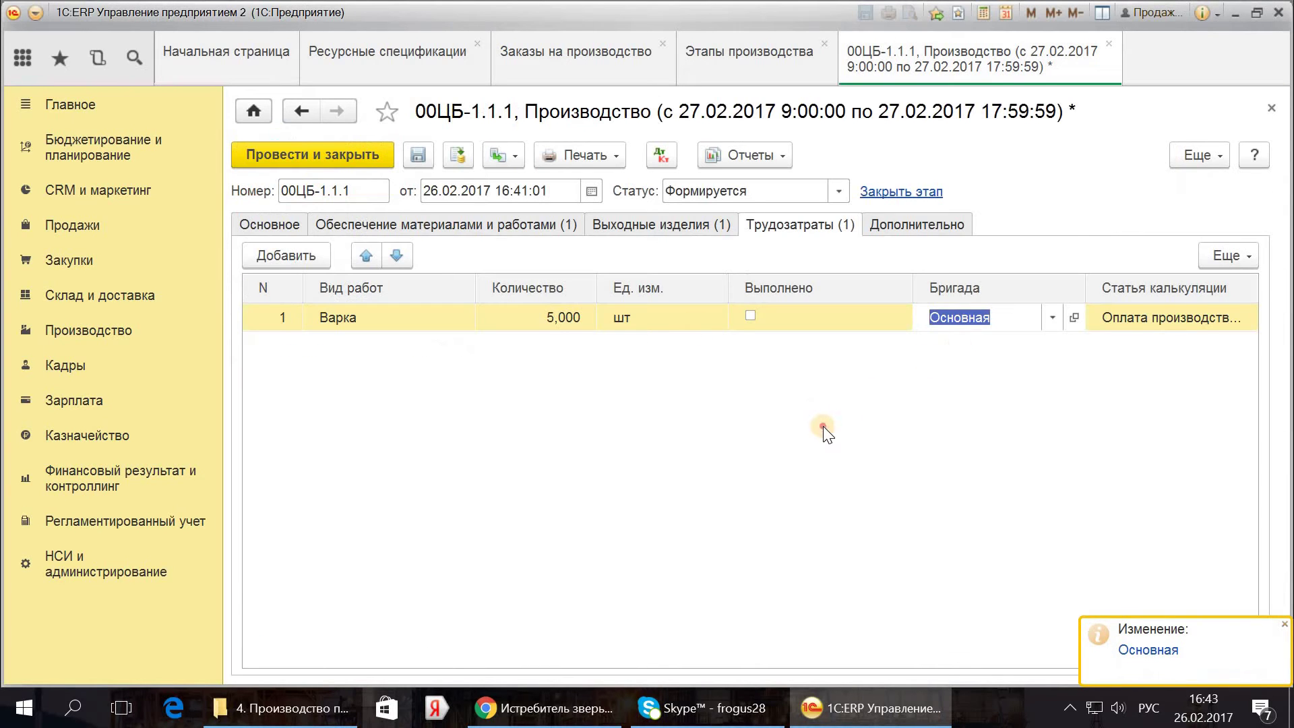
Step: Recheck Выходные изделия, save the Производство stage document and return to its Основное data
left_click(667, 222)
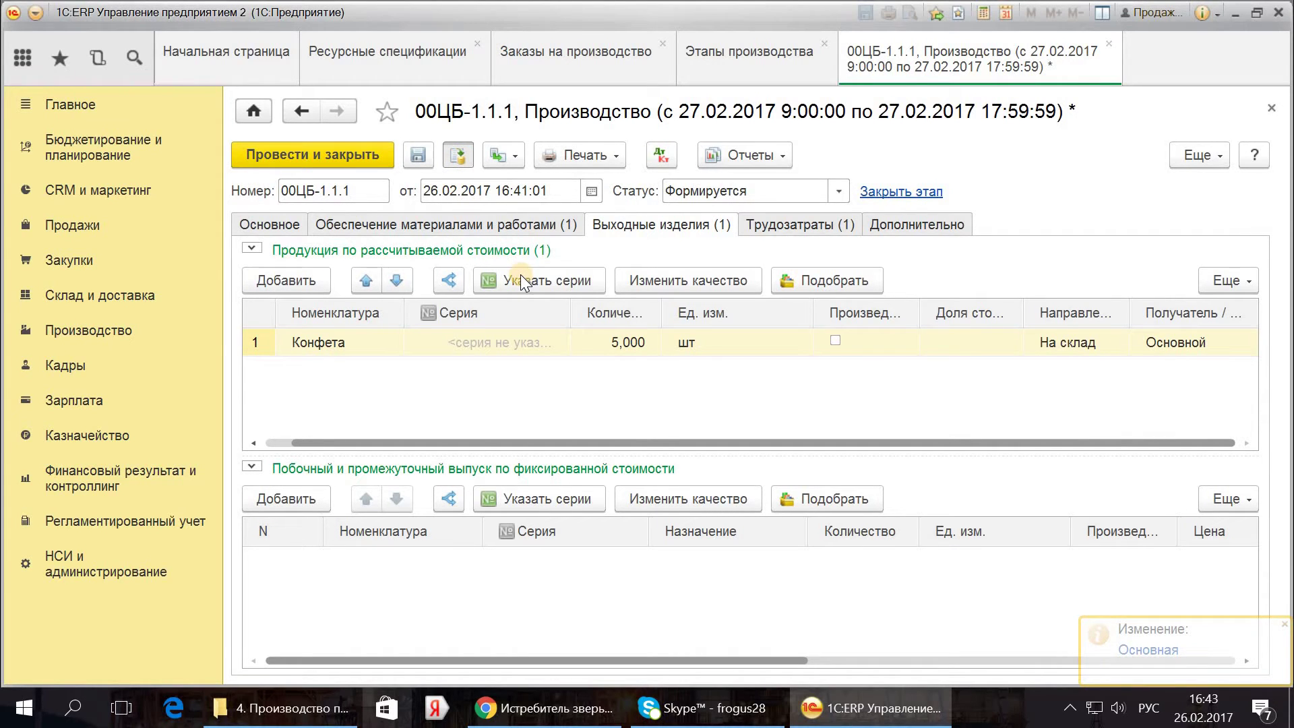
key("ctrl+s")
left_click(256, 222)
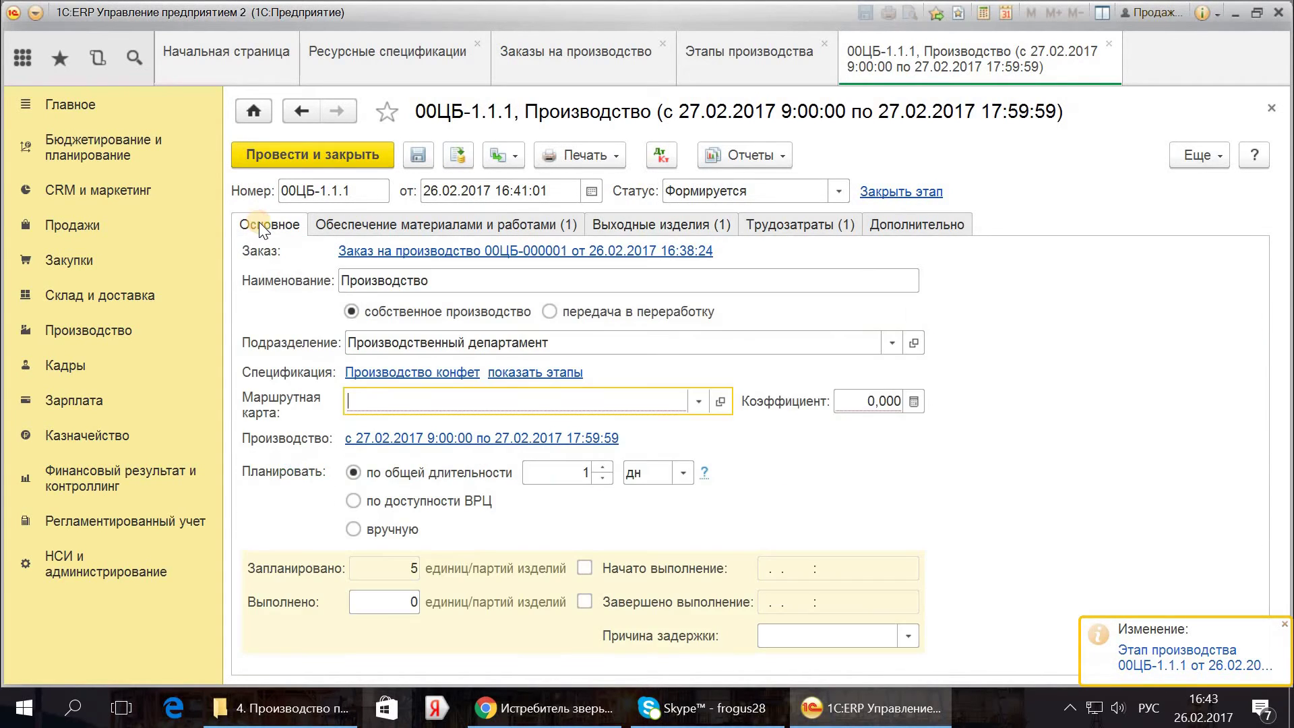
Step: Set the production stage's status to Сформирован and try to post the document
left_click(835, 191)
left_click(745, 246)
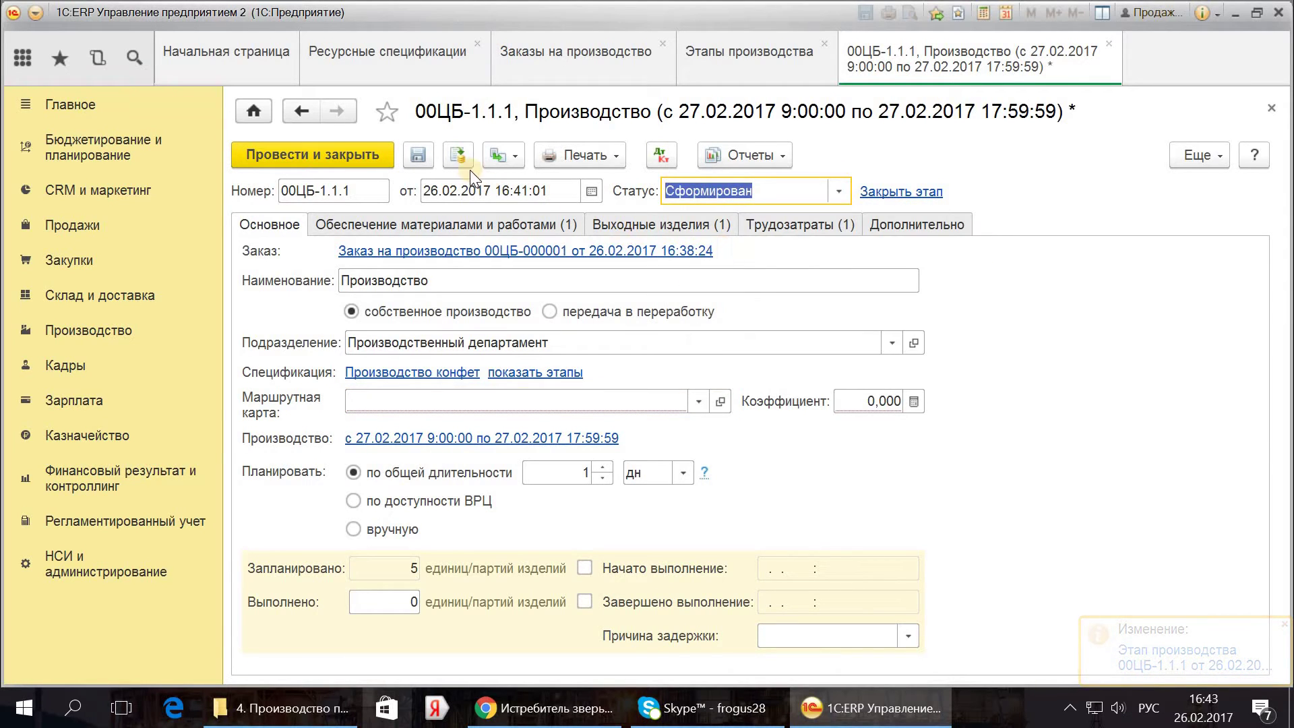
left_click(456, 156)
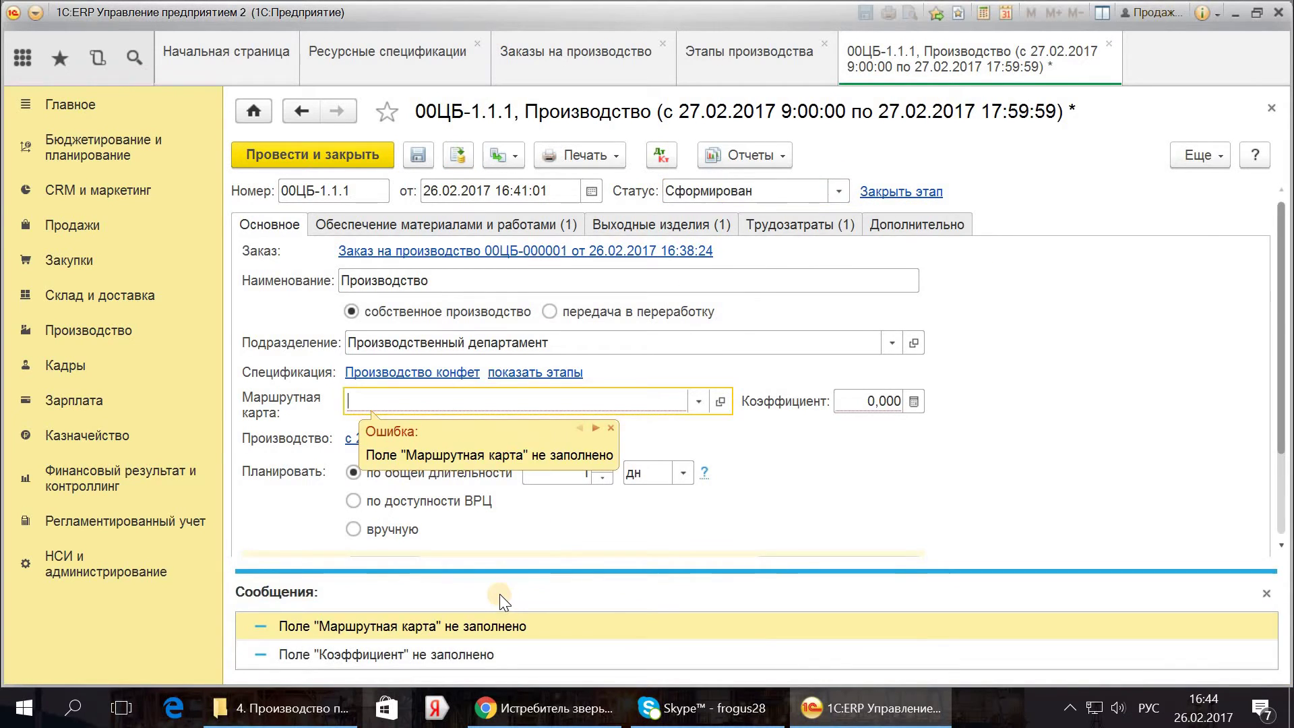
left_click(610, 431)
left_click(913, 401)
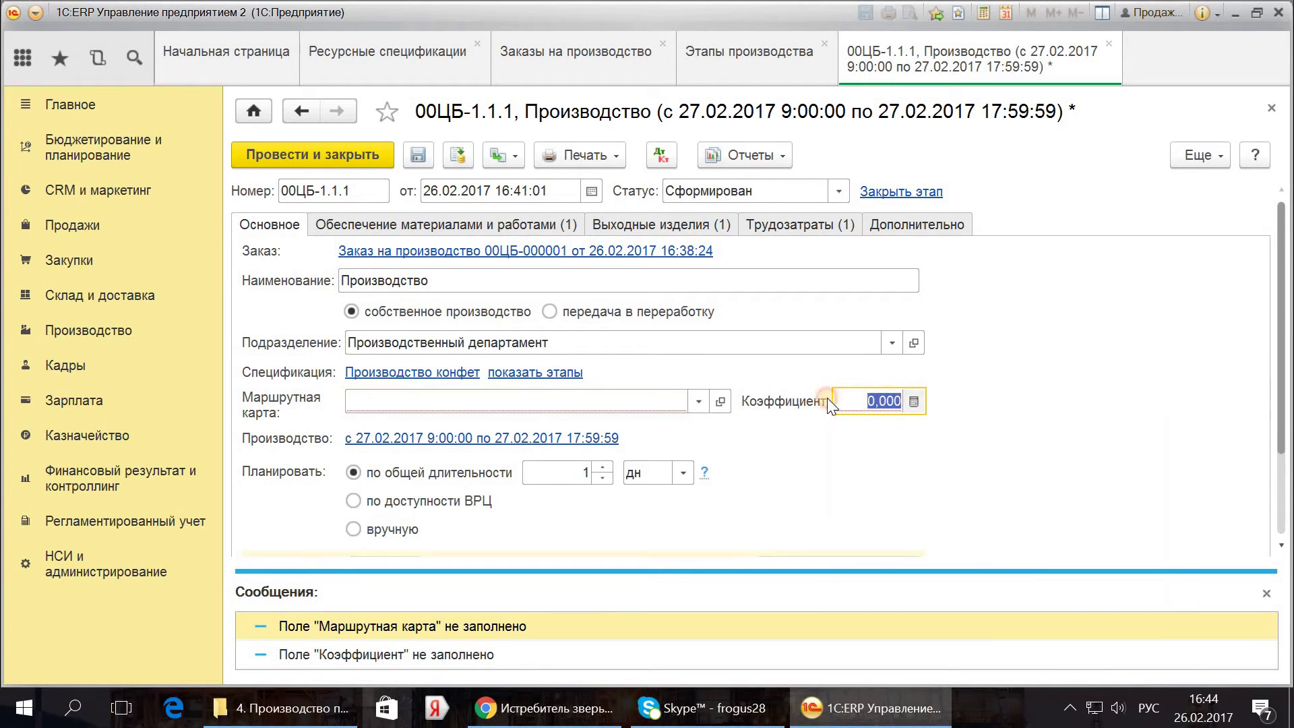
Step: Examine the linked resource specification Производство конфет for its route map, coefficient, labour, materials, outputs and additional settings, and close it
left_click(446, 372)
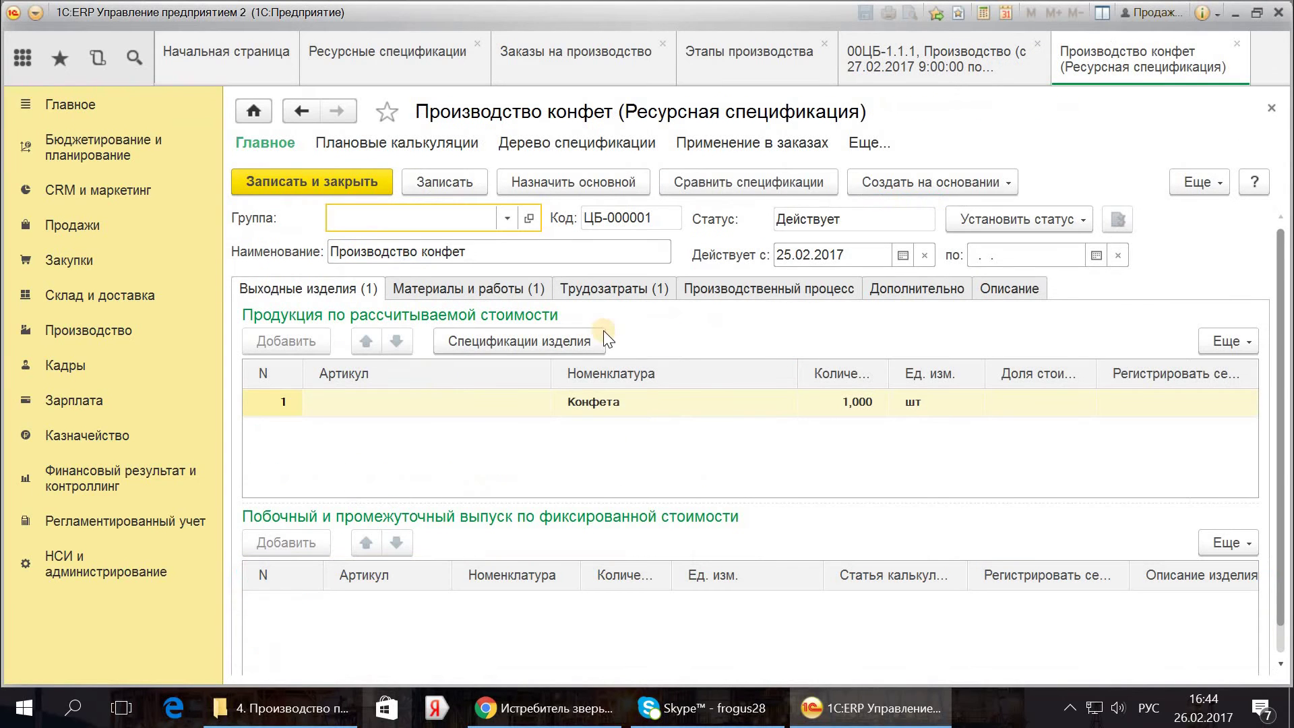
left_click(684, 287)
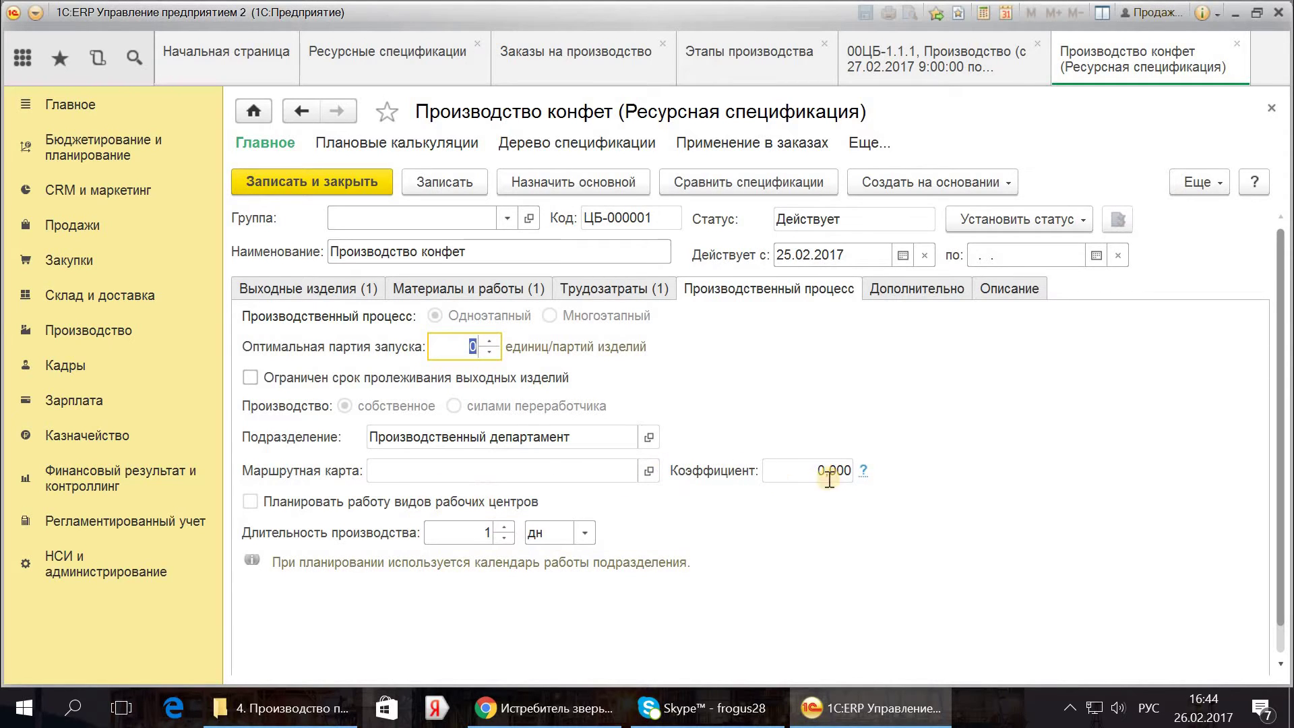
left_click(864, 471)
left_click(445, 471)
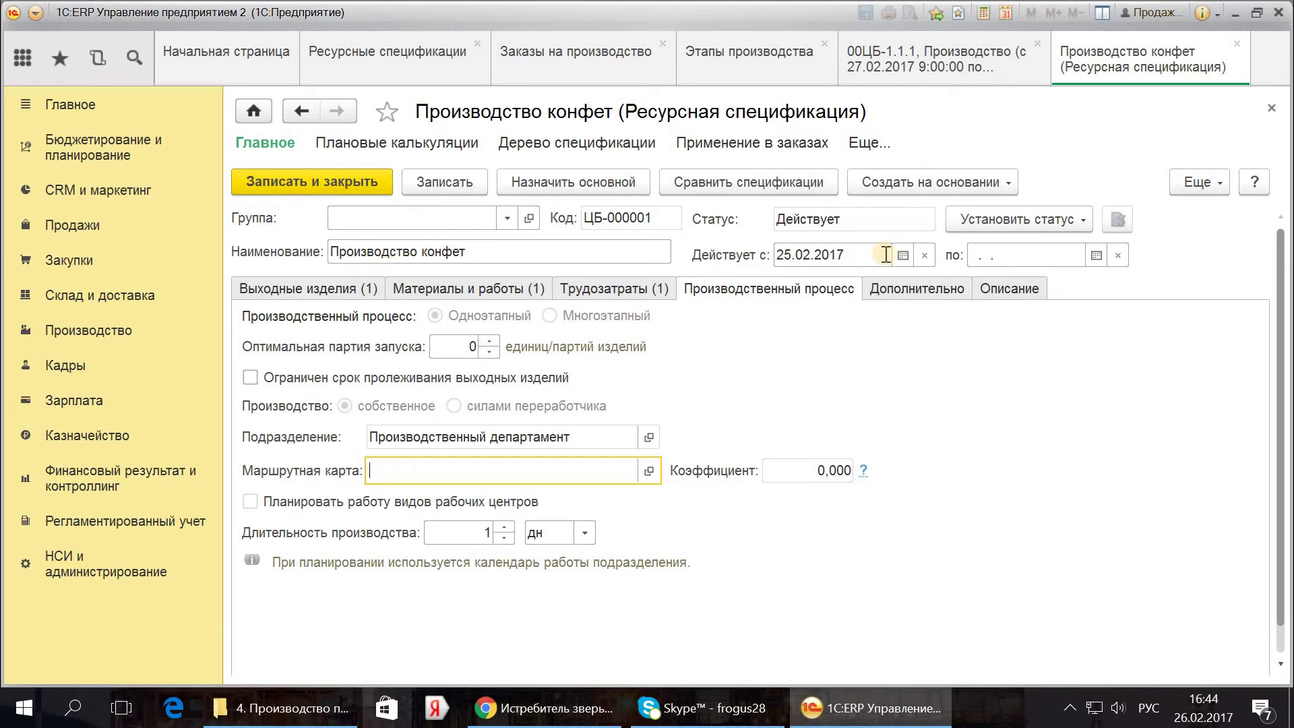
left_click(900, 184)
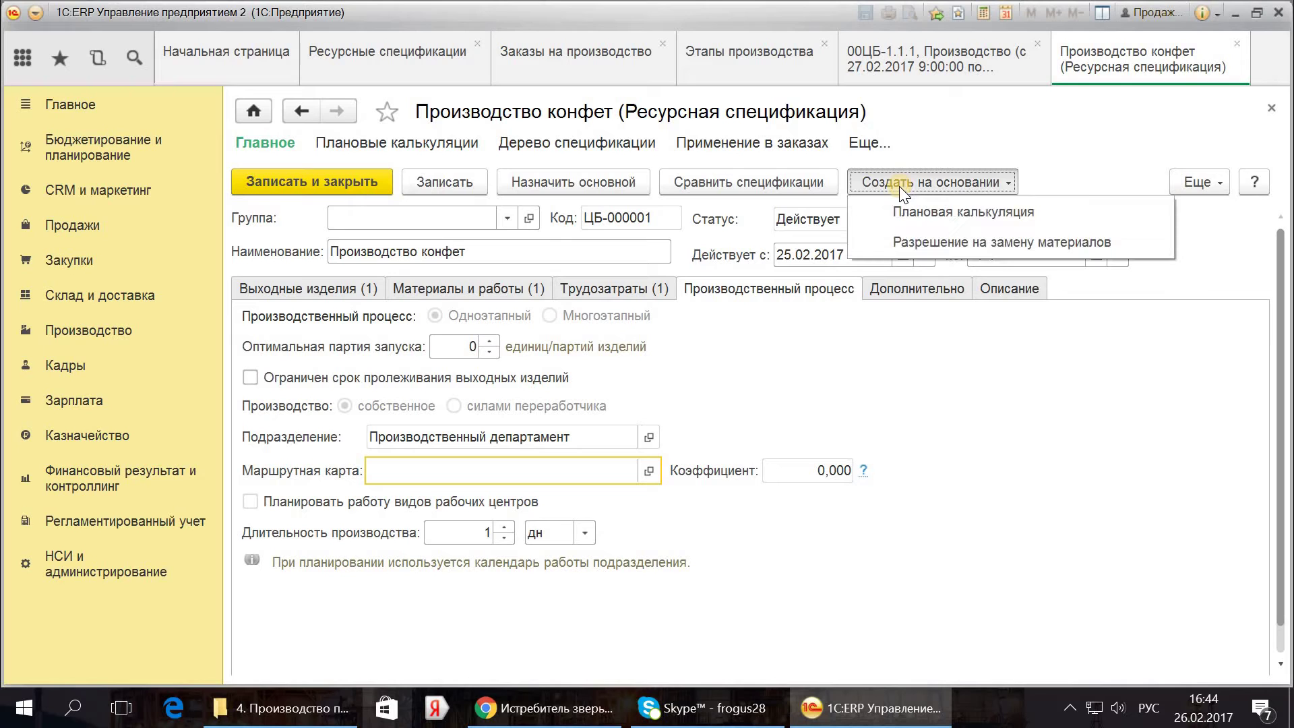
left_click(727, 342)
left_click(584, 288)
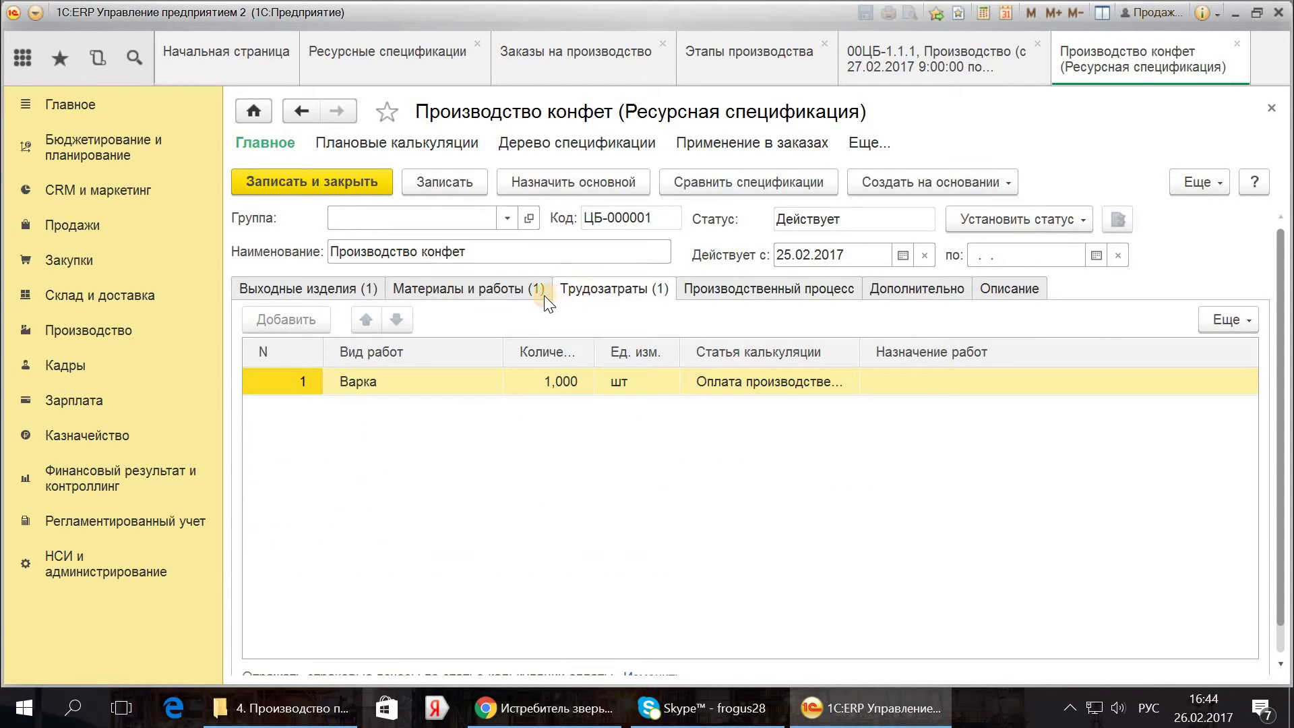
left_click(472, 288)
left_click(367, 264)
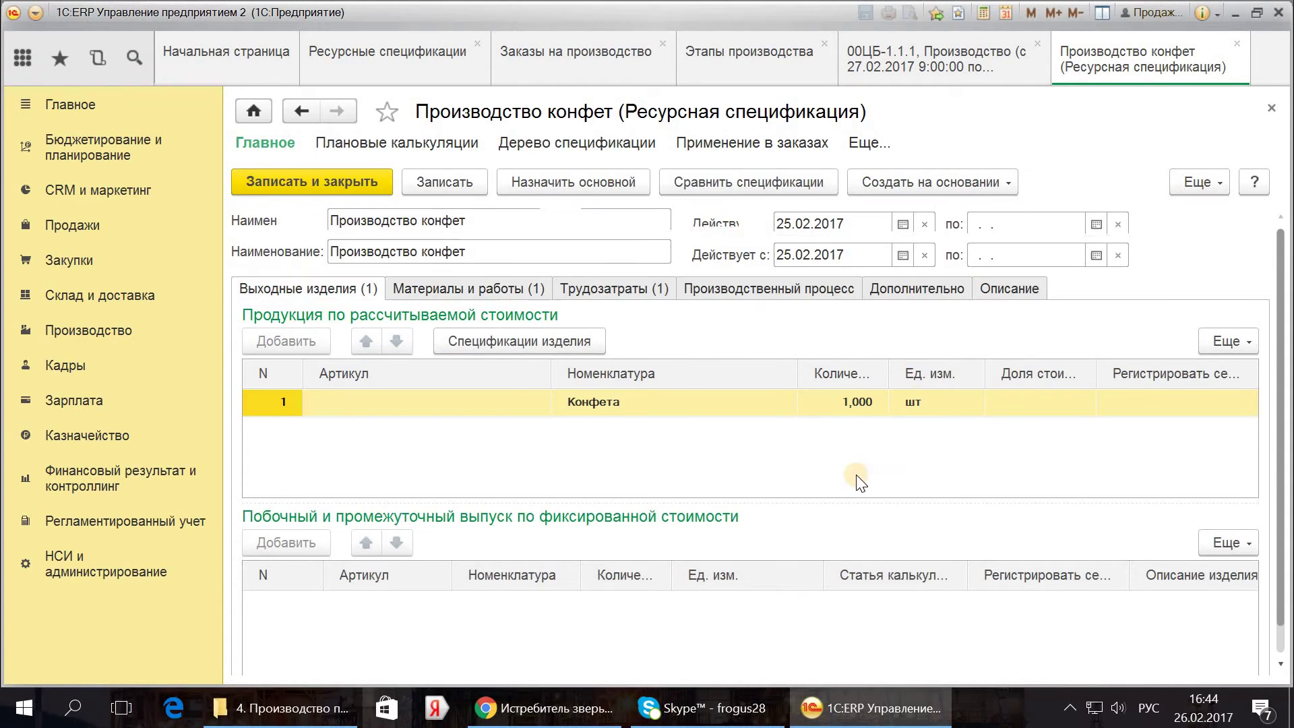
left_click(907, 288)
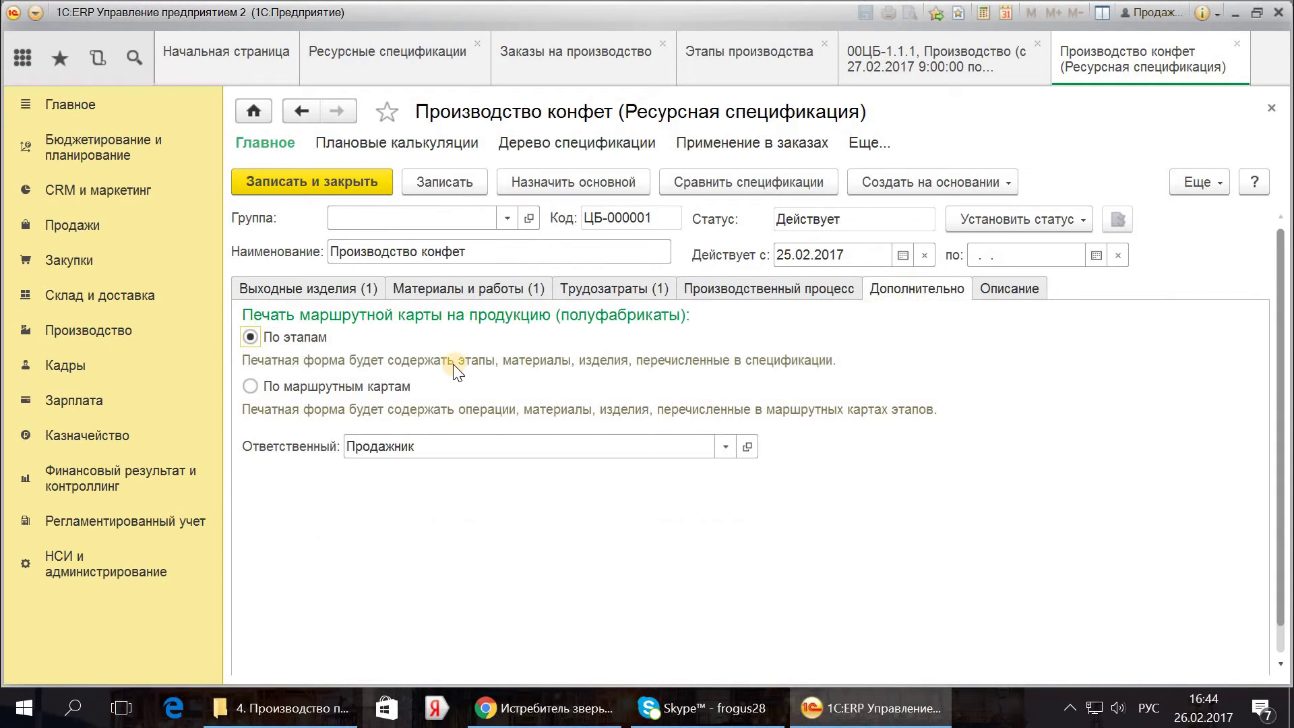
left_click(759, 288)
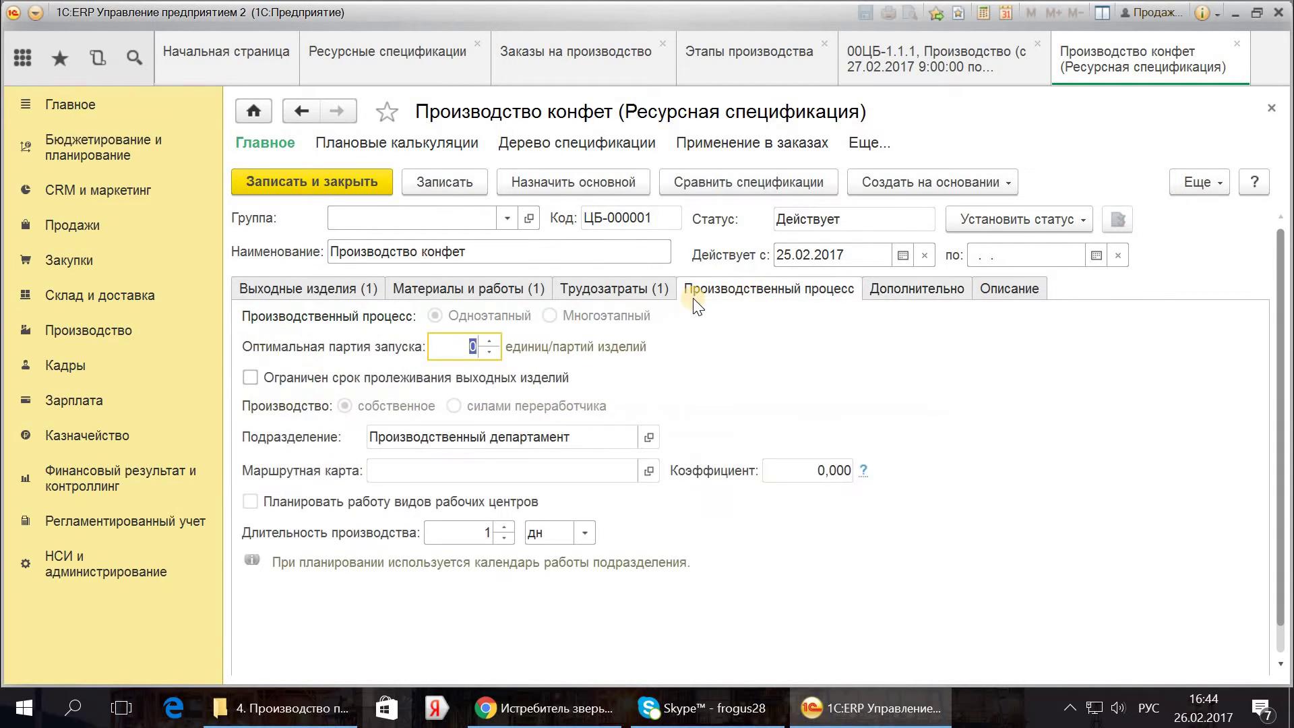
left_click(301, 182)
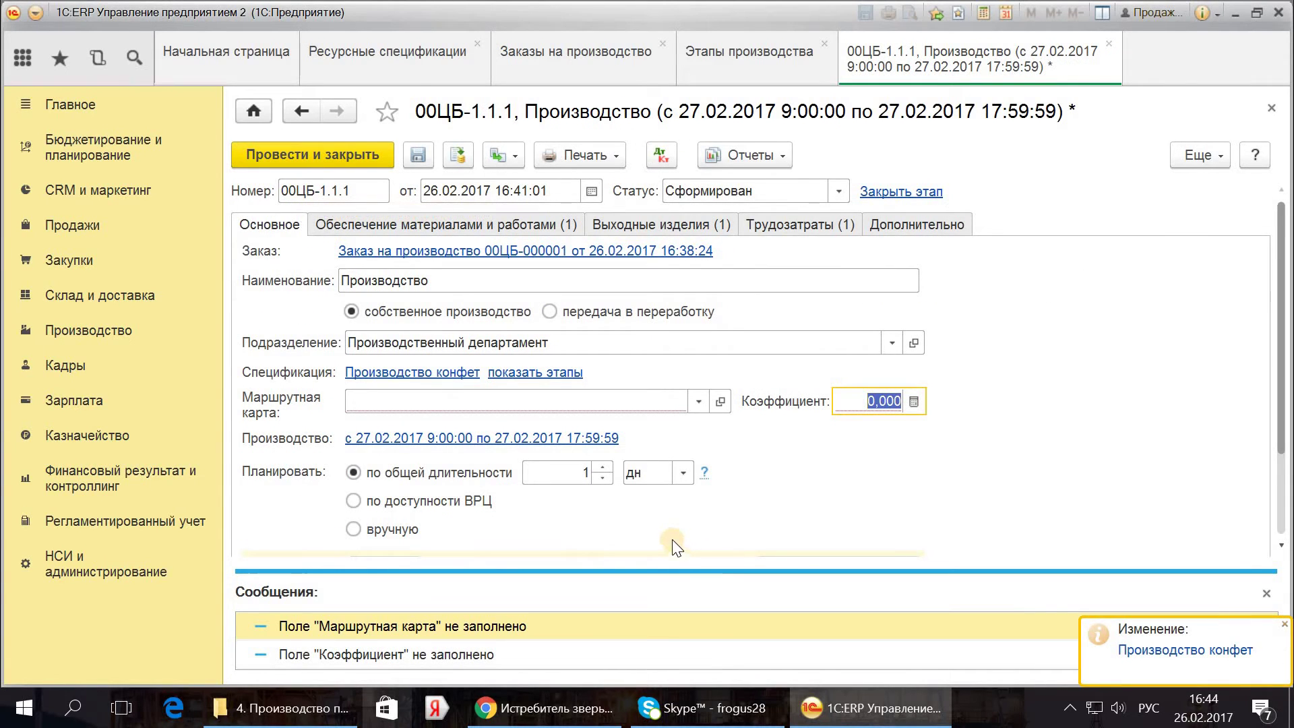
left_click(400, 530)
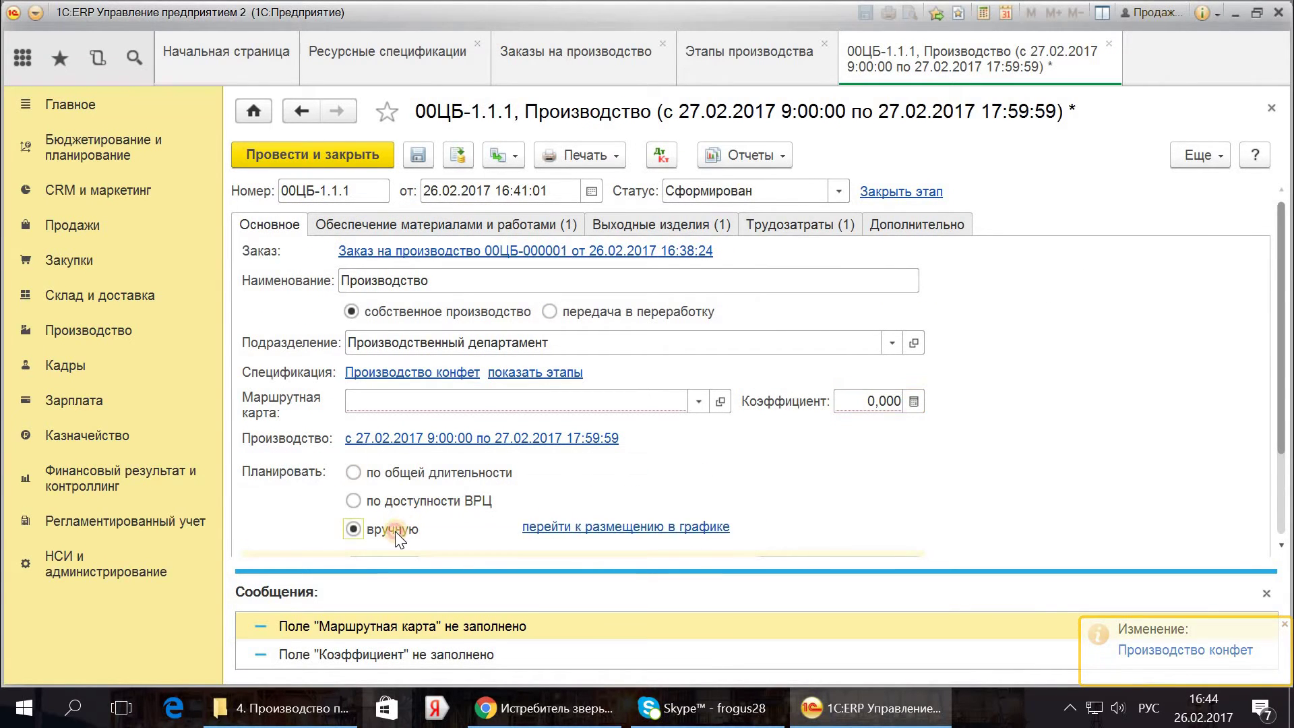
left_click(411, 498)
left_click(414, 480)
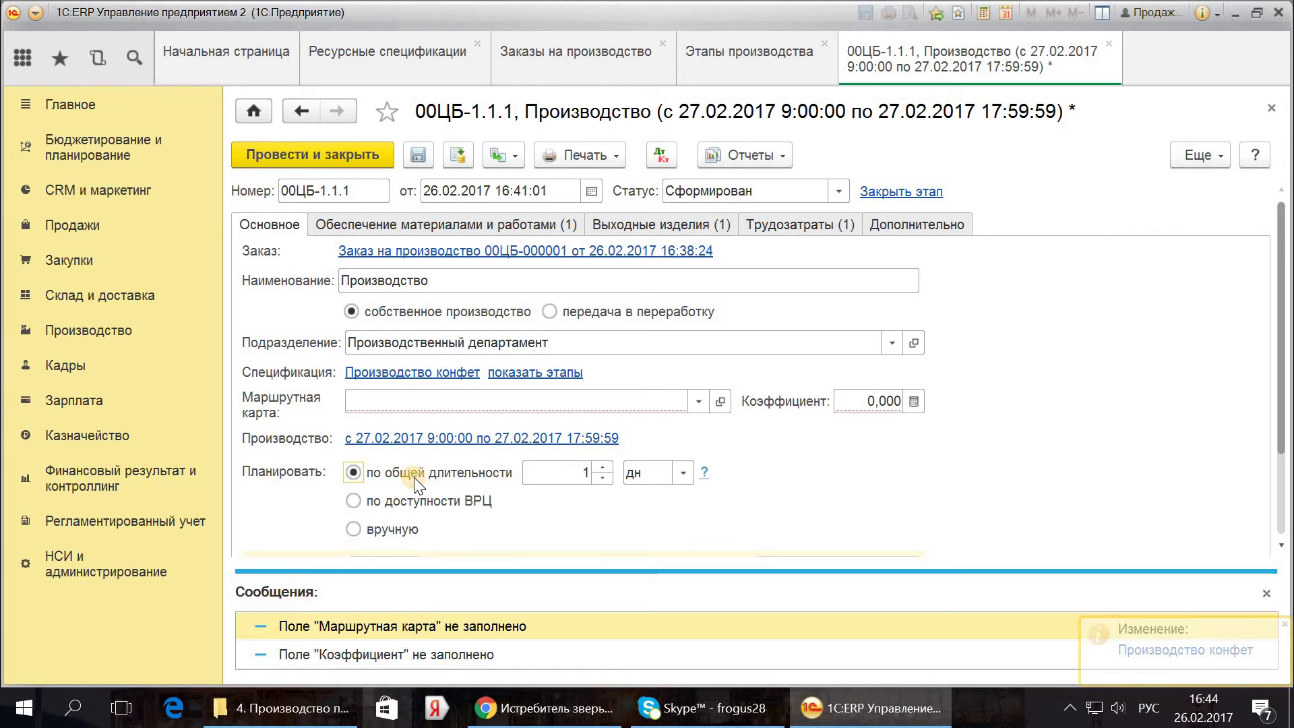
Step: Create a new route map from the production stage and set its product kind to Булочки
left_click(701, 403)
left_click(484, 478)
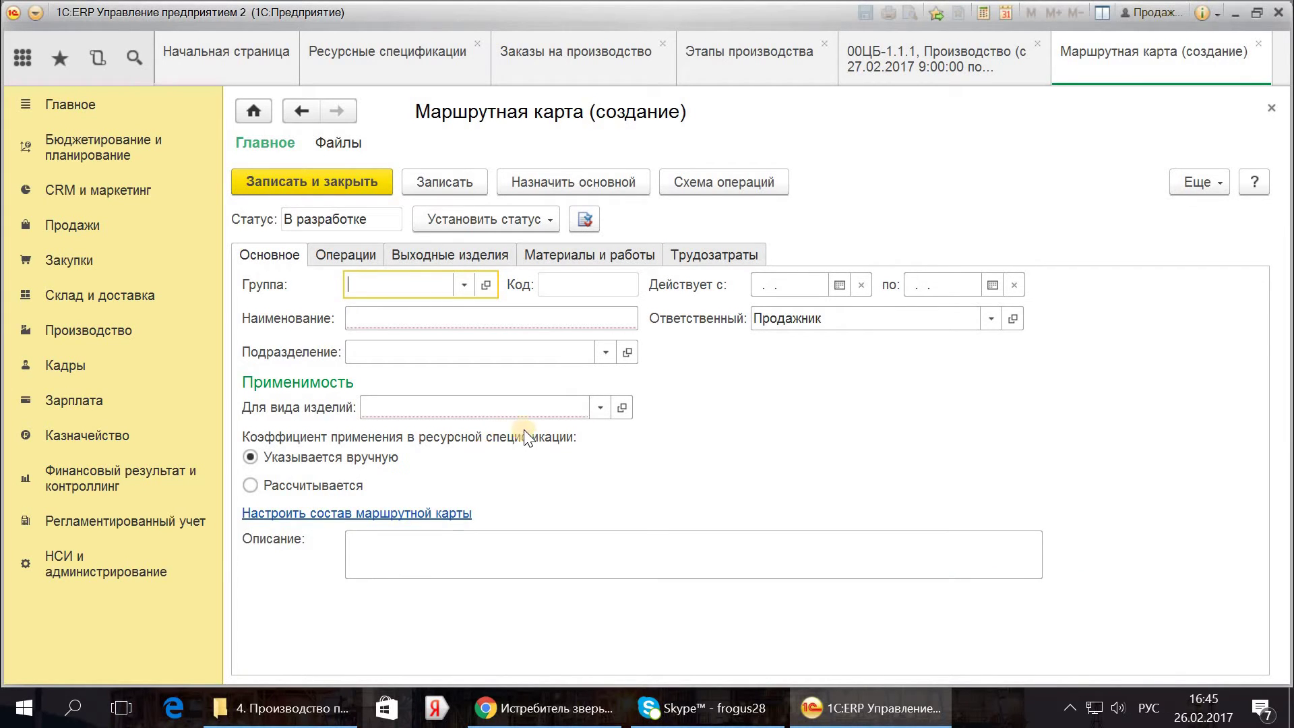
left_click(597, 408)
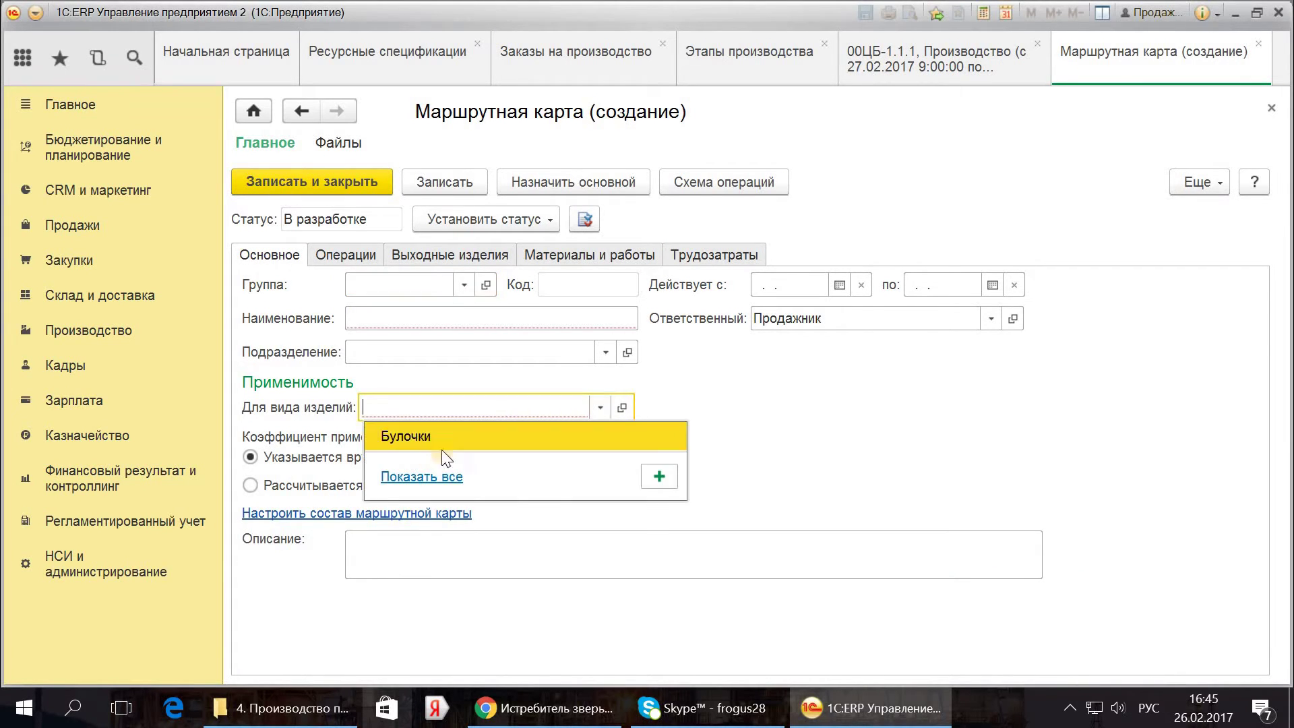
left_click(447, 445)
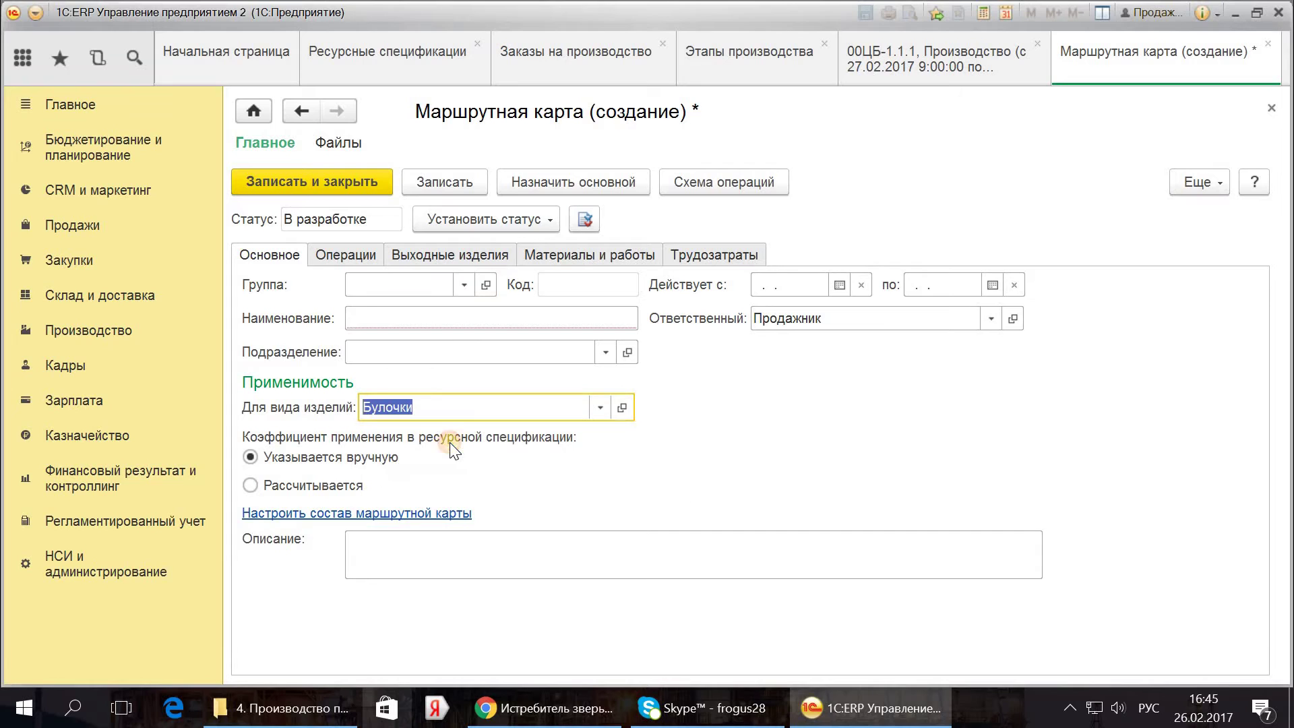
left_click(382, 521)
Step: Name the route map Варка конфет, assign it to Производственный департамент and save it
left_click(398, 318)
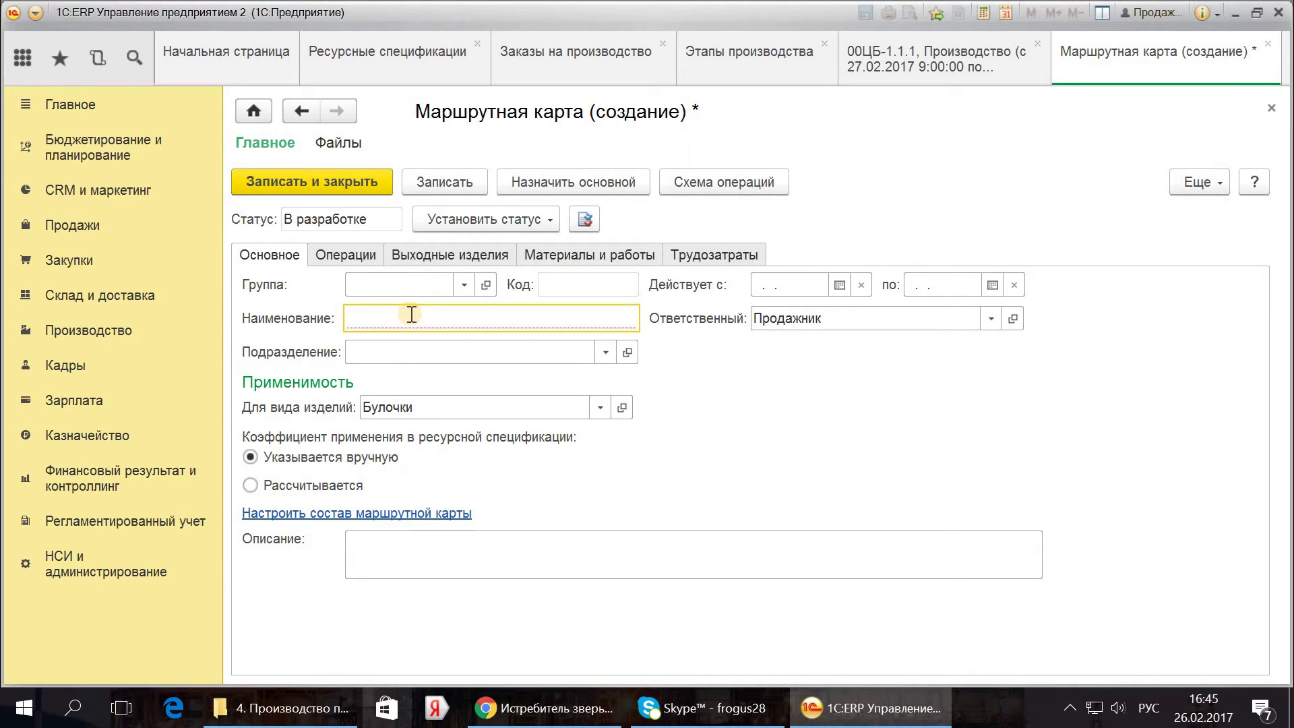
type("Варка конфет")
left_click(457, 351)
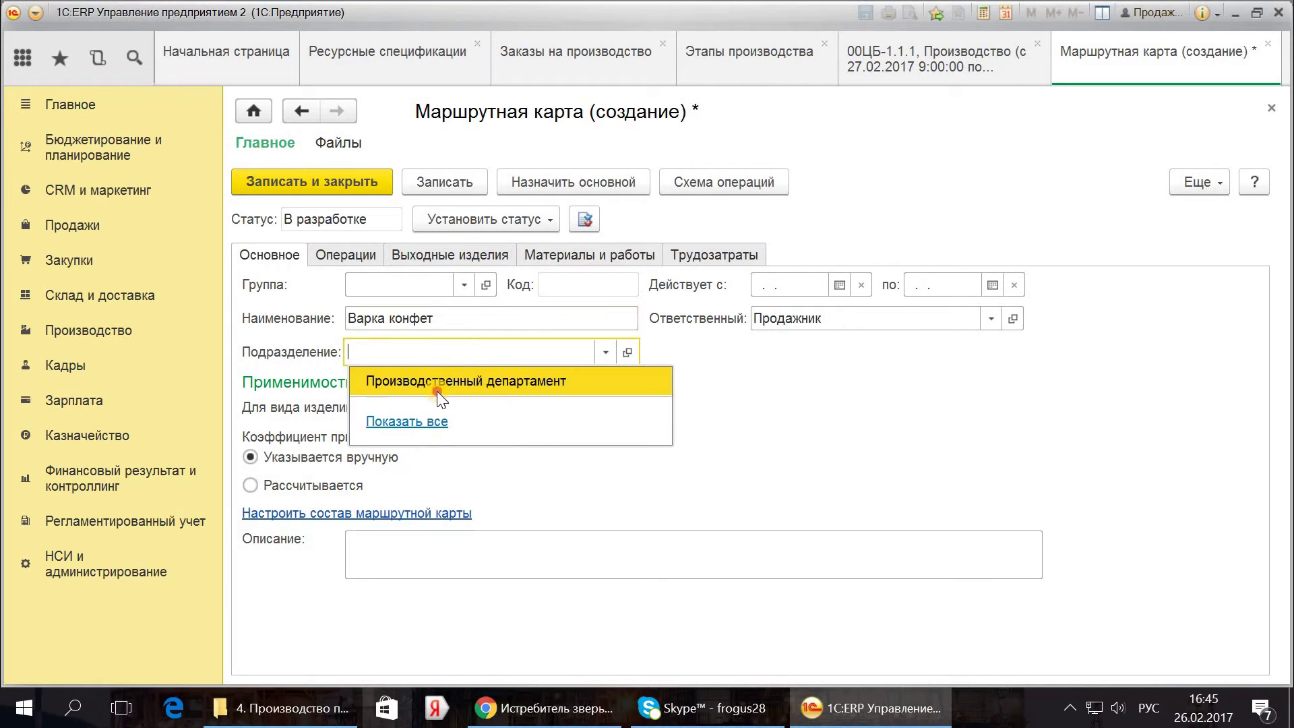
left_click(437, 391)
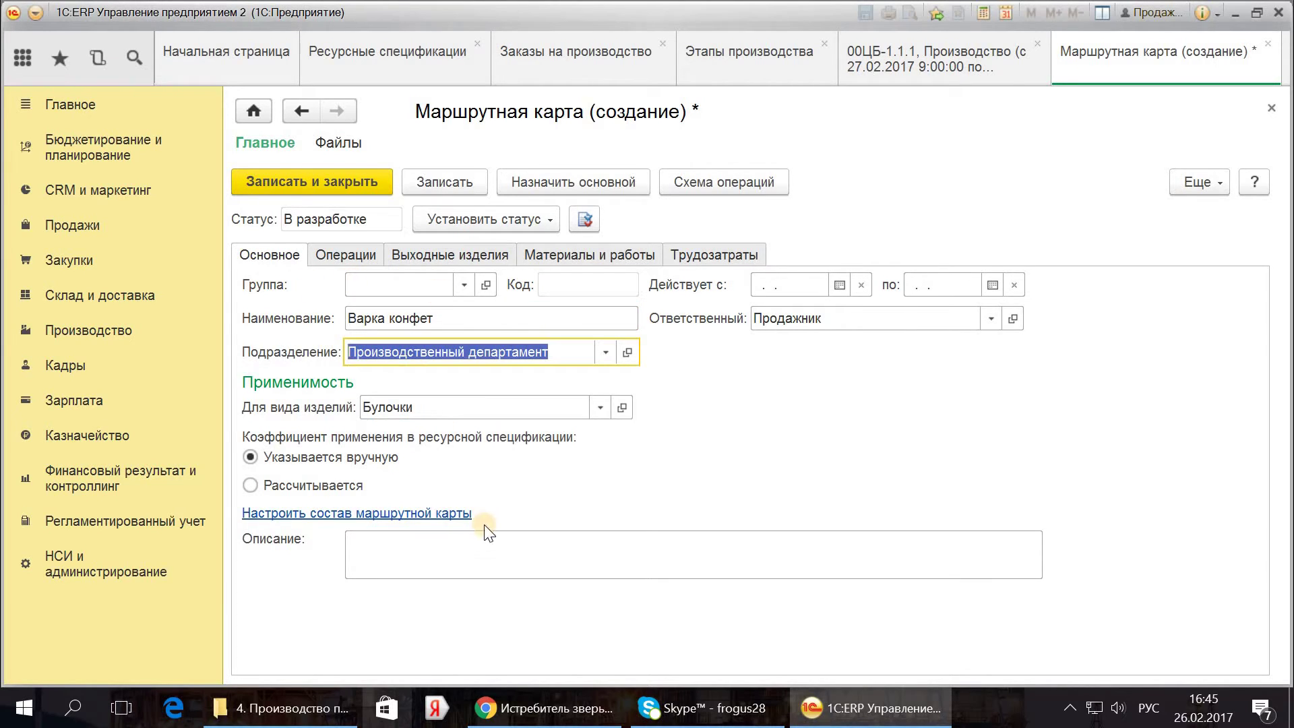
left_click(416, 179)
Step: Configure the route map's composition to contain only Операции, excluding Выходные изделия, Материалы и работы and Трудозатраты
left_click(335, 514)
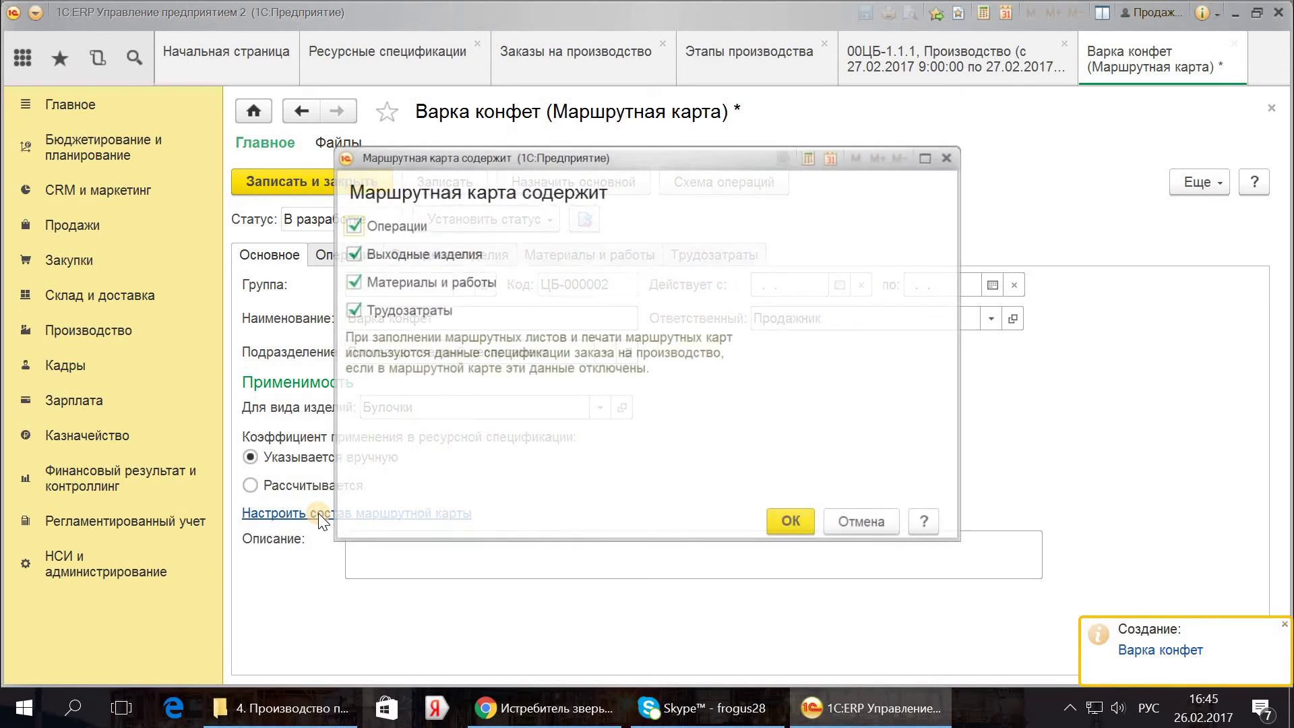
left_click(947, 157)
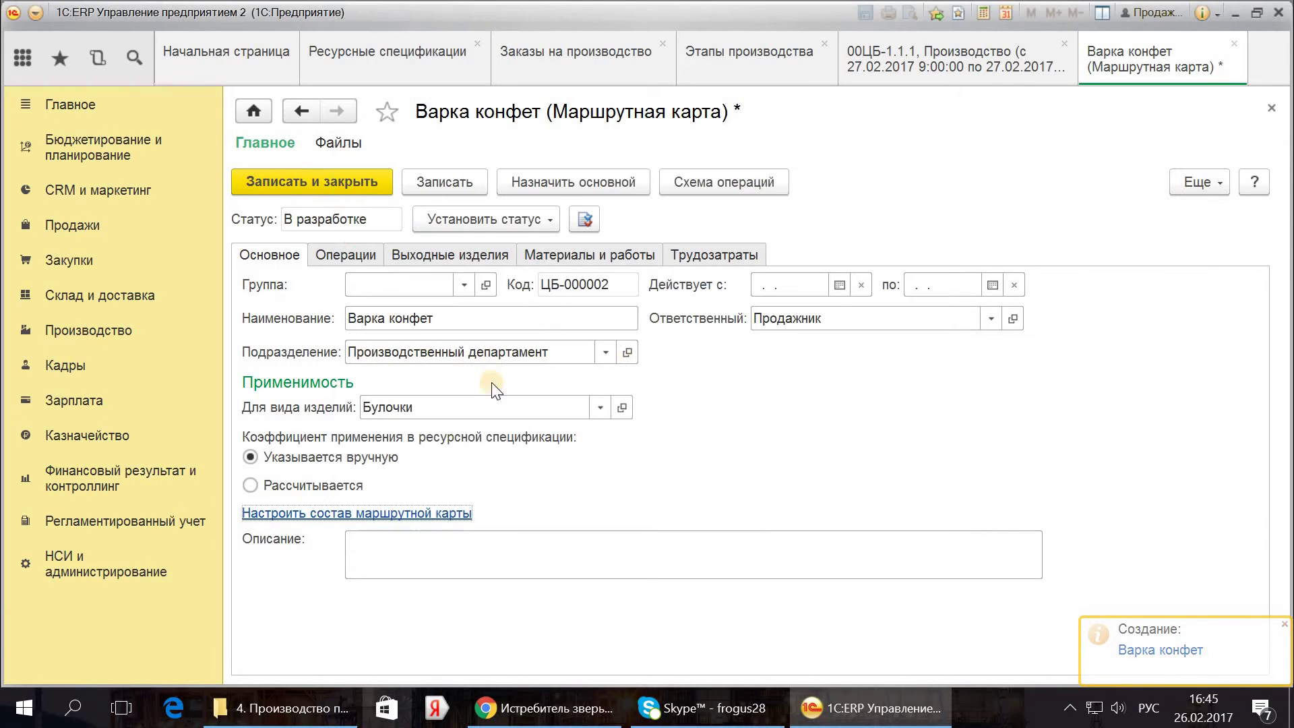
left_click(341, 513)
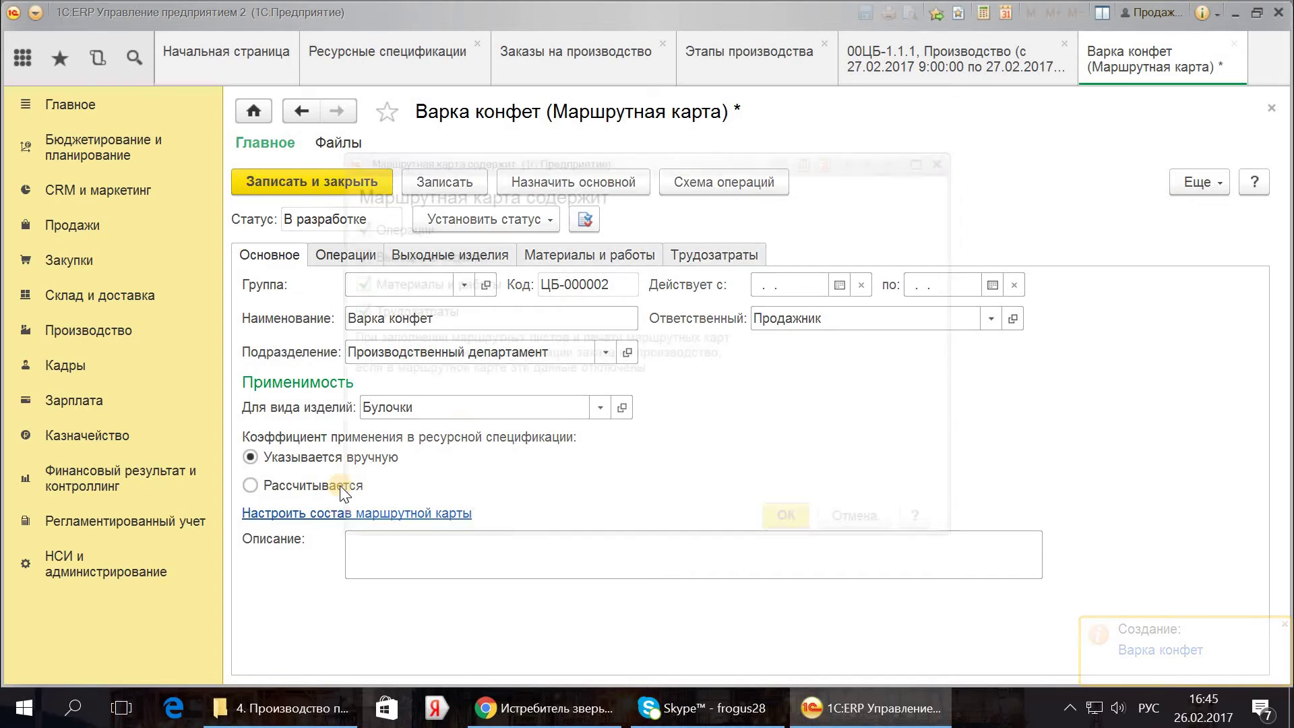
left_click(350, 225)
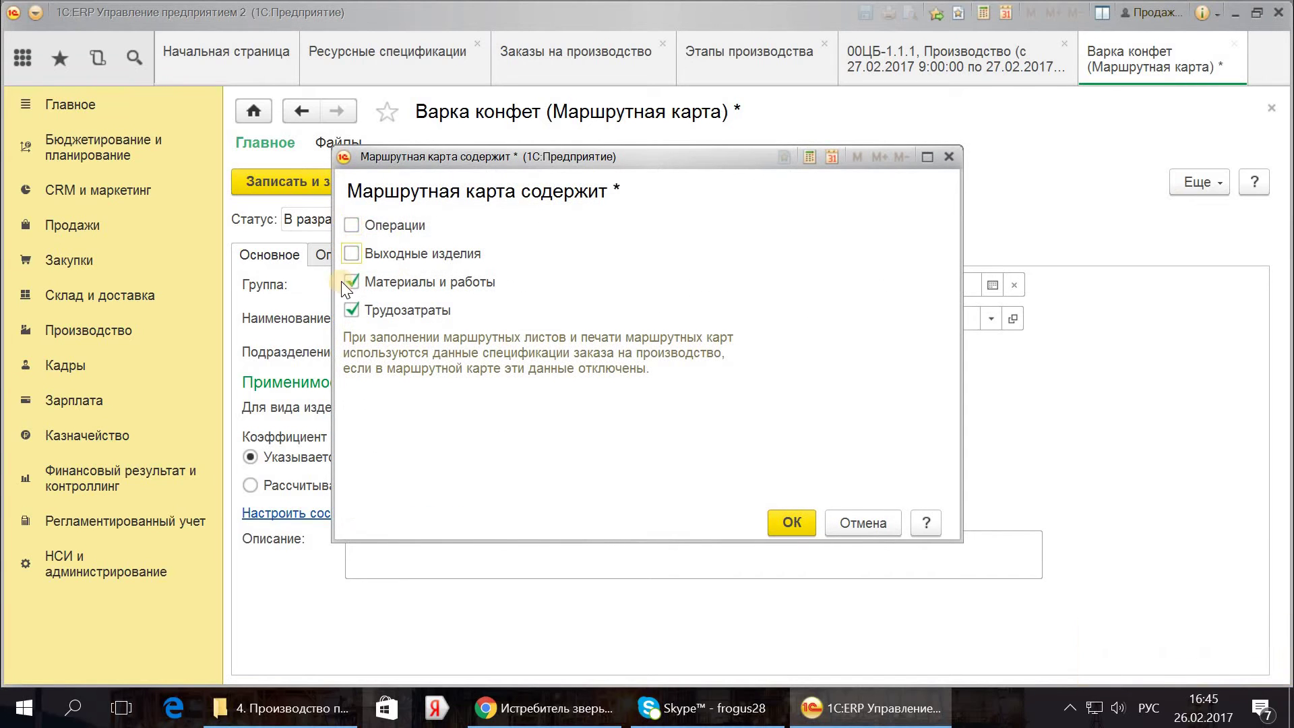
left_click(350, 310)
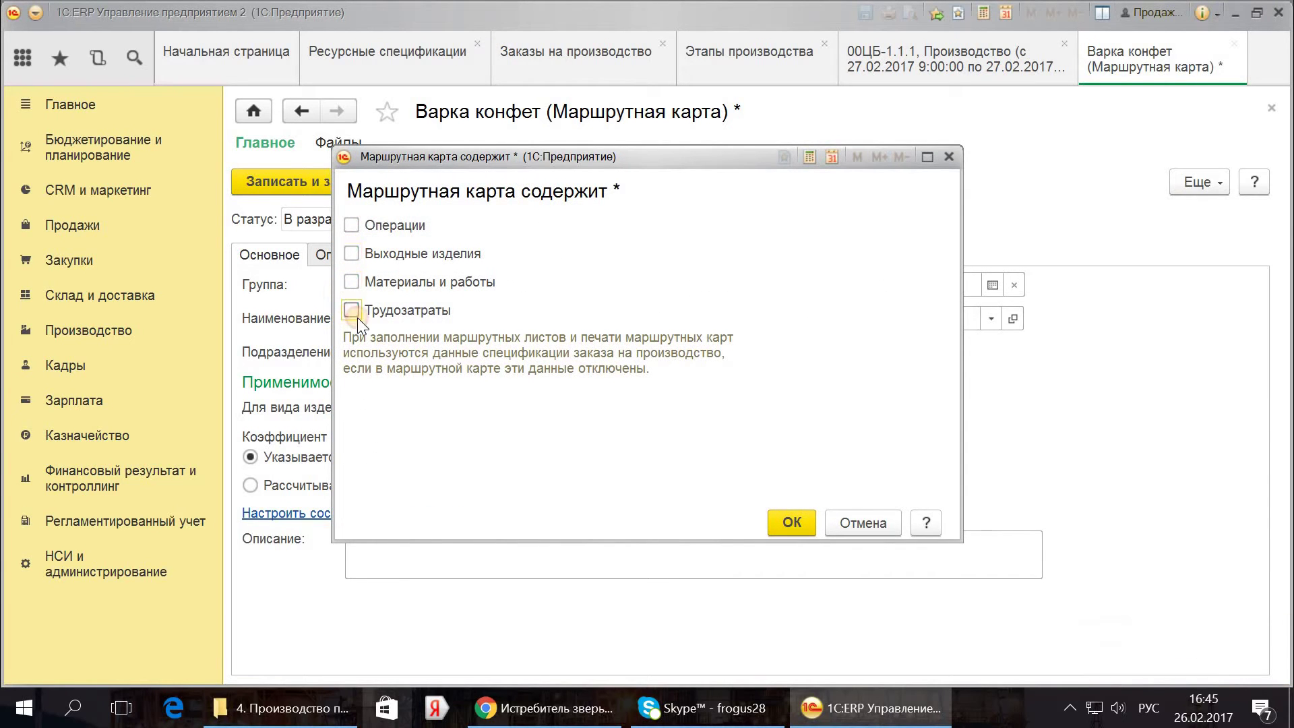
left_click(792, 523)
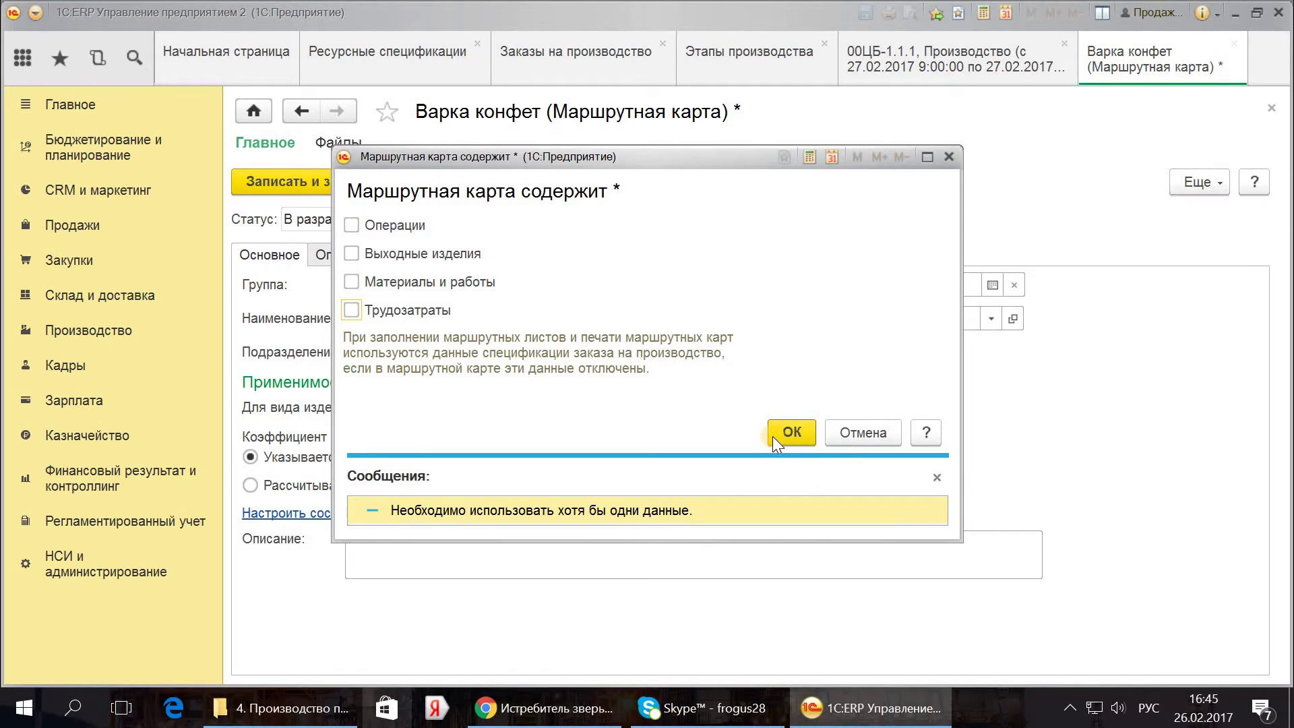
left_click(415, 228)
left_click(792, 432)
Step: Add the operation Варка конфет with a unit time of 360 min to the route map, saving and closing both
left_click(342, 254)
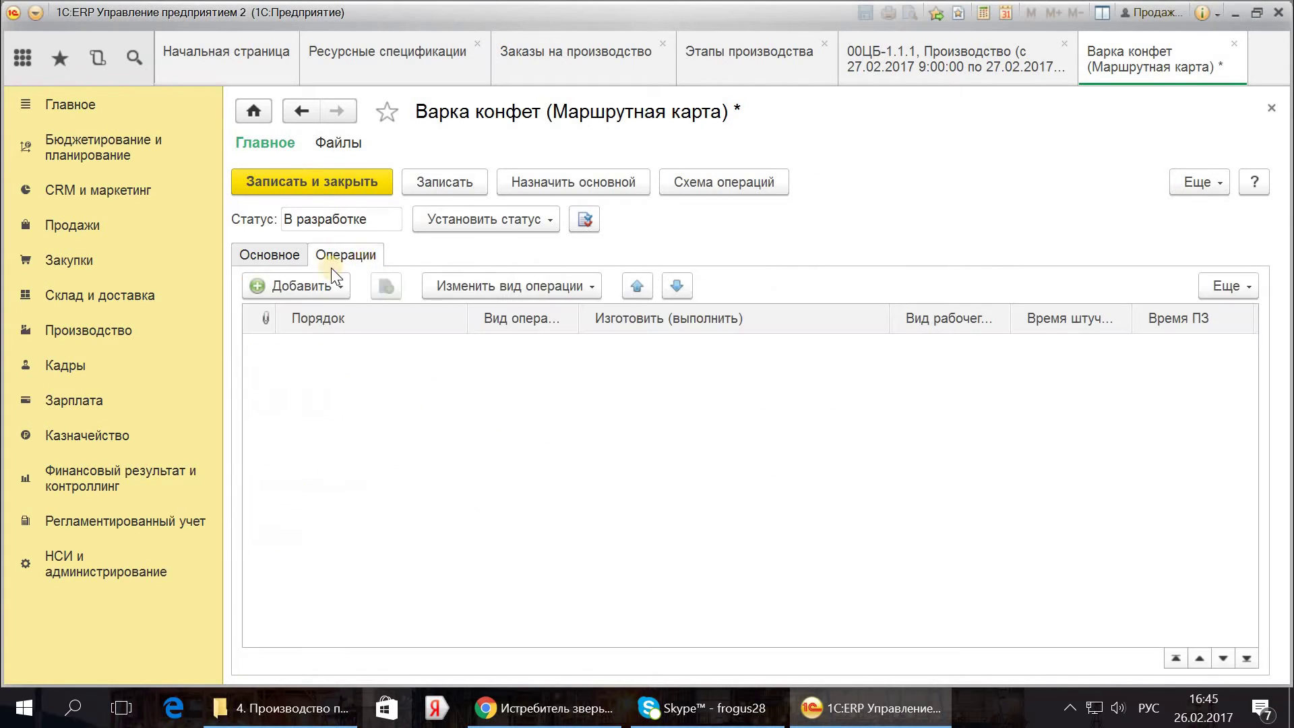
left_click(301, 286)
left_click(303, 314)
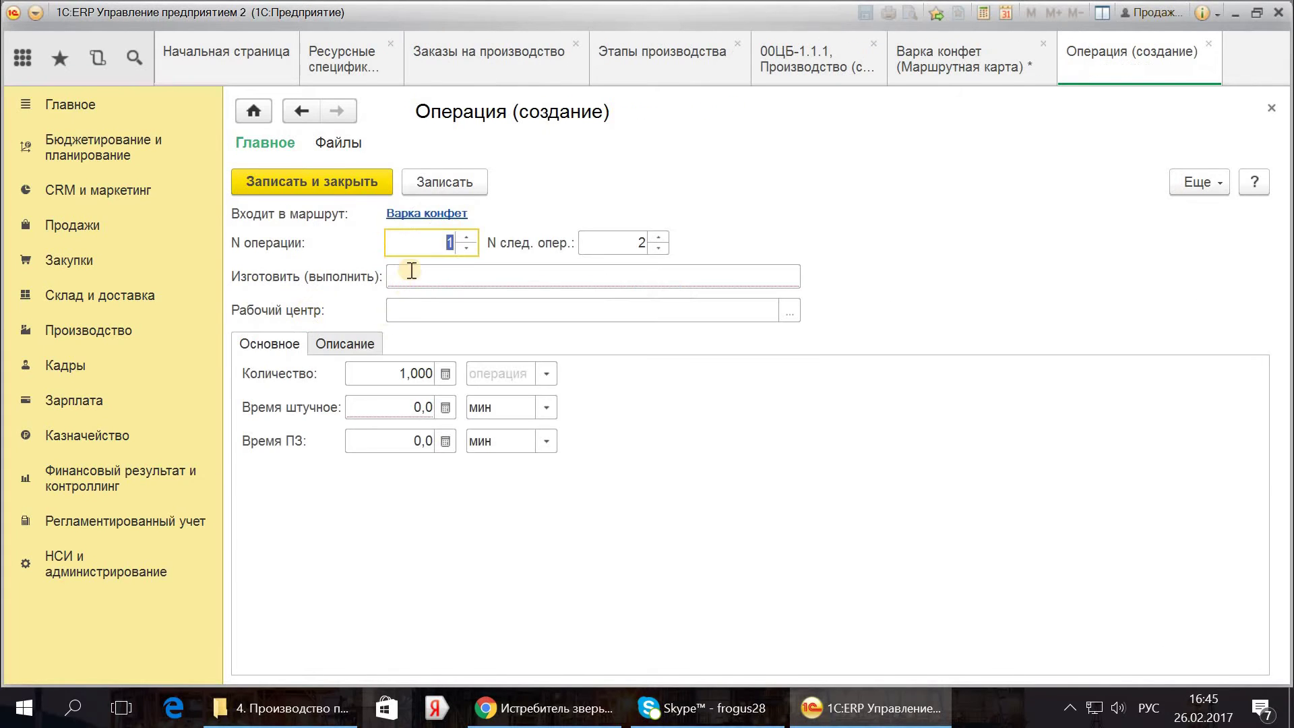
left_click(412, 275)
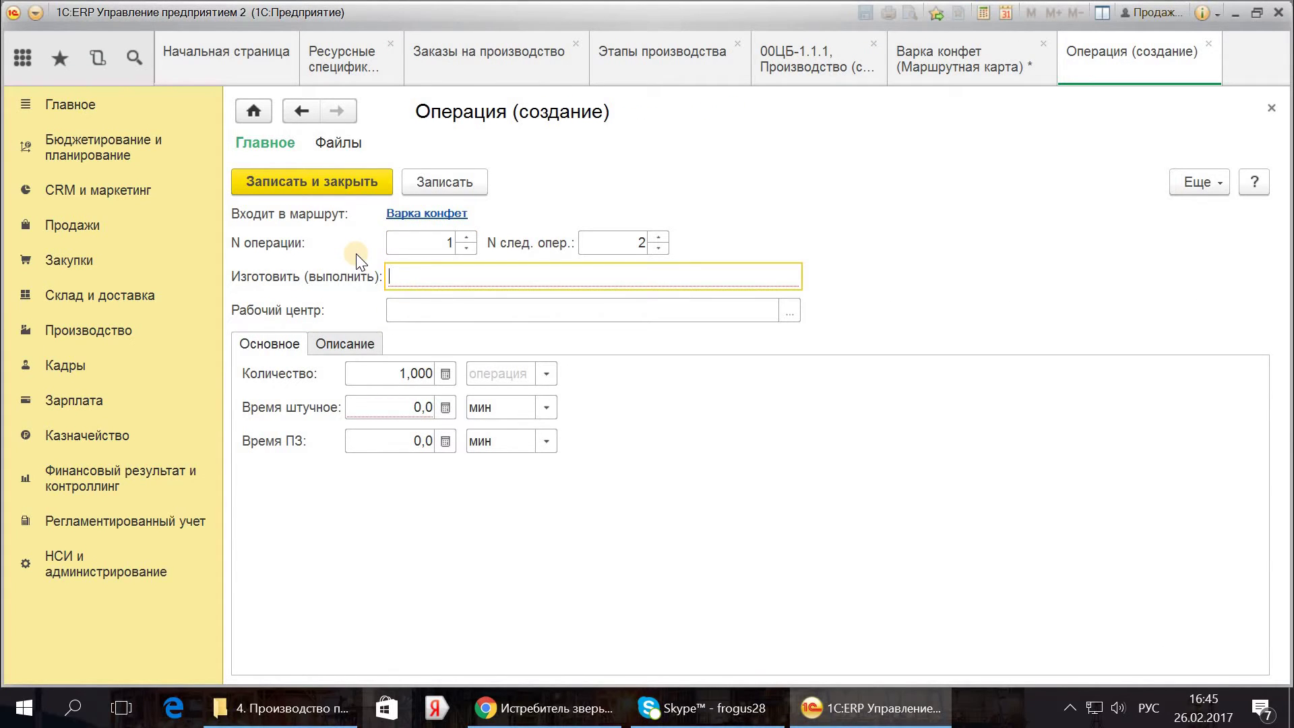
type("Варка к")
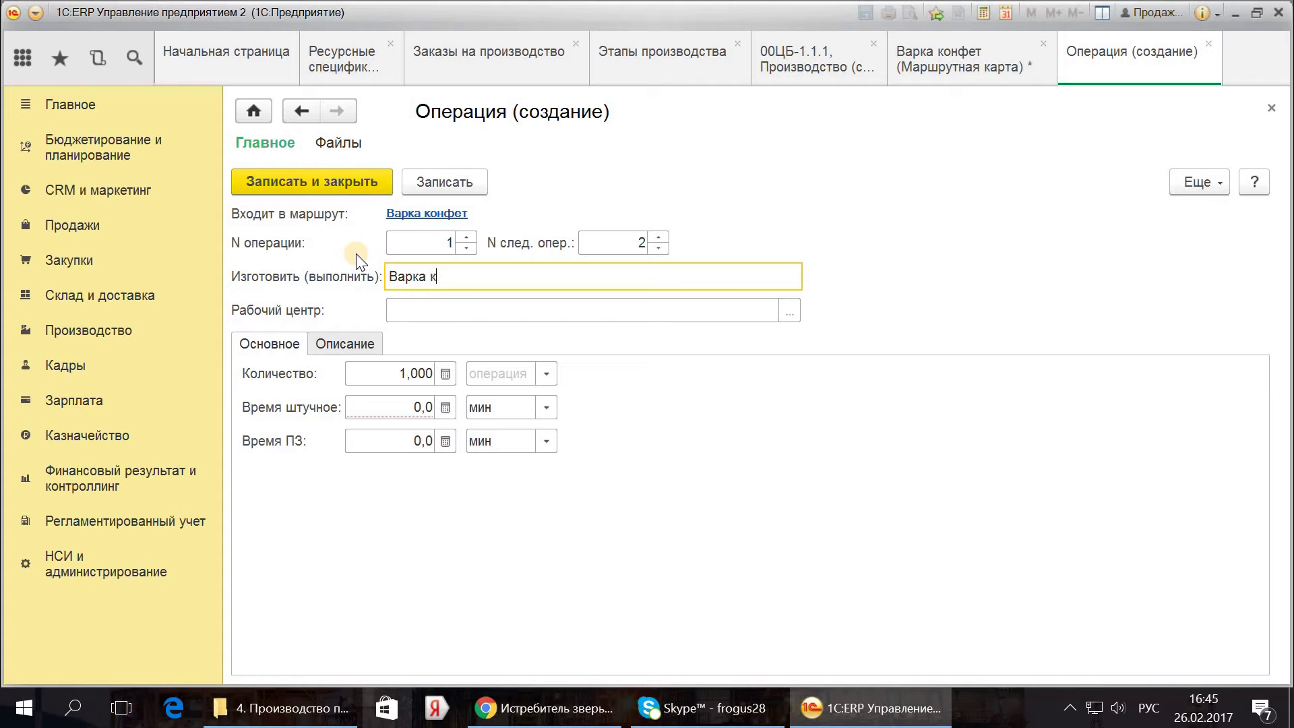
type("онфет")
left_click(352, 438)
left_click(367, 407)
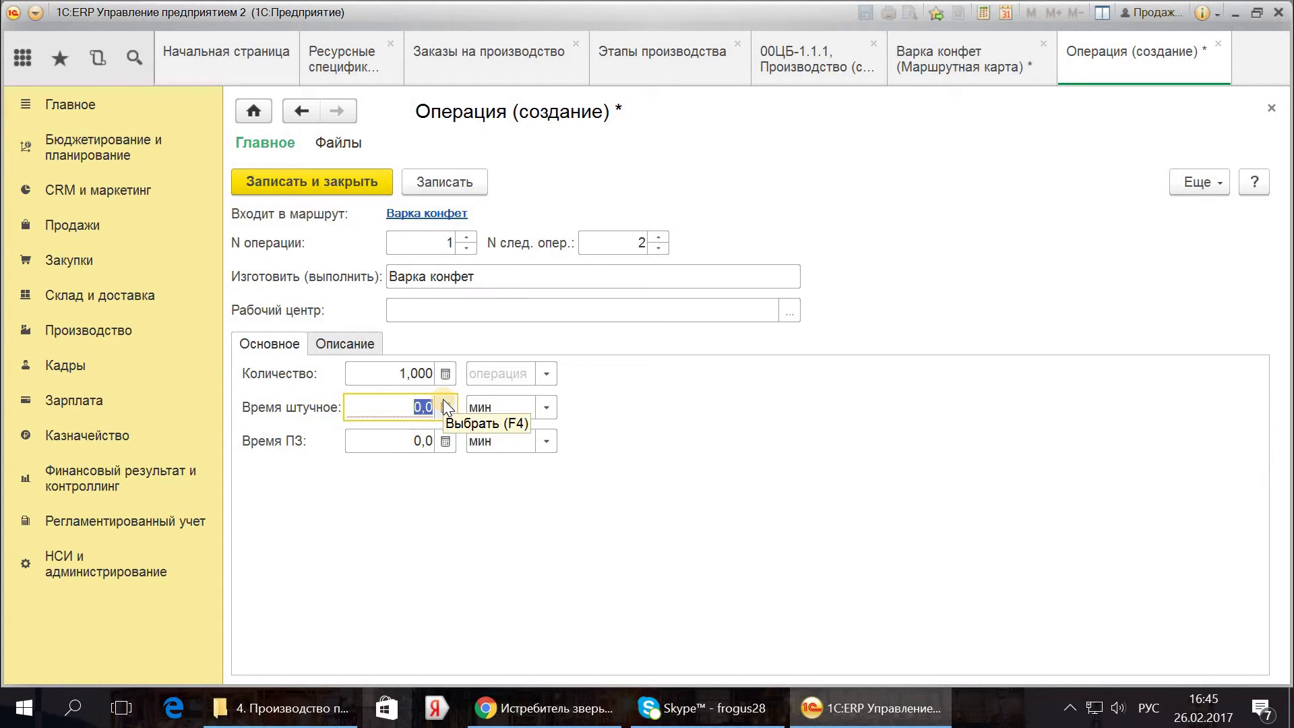
type("360")
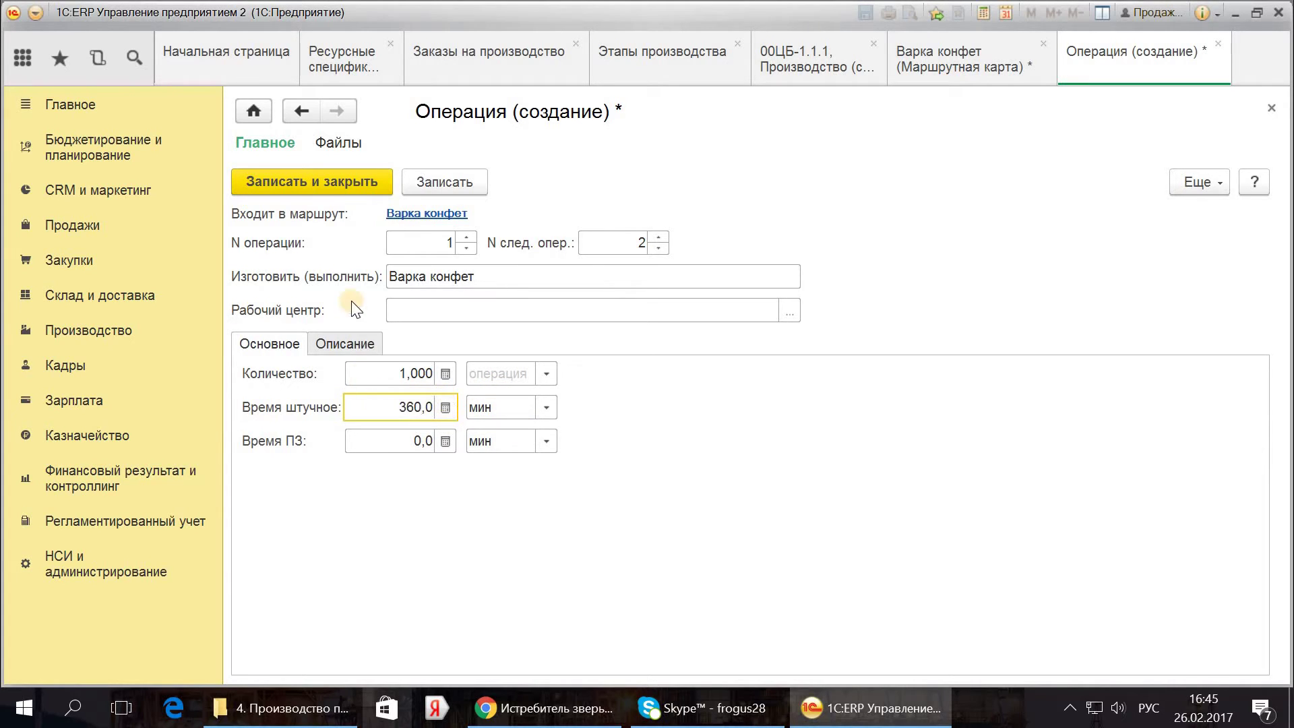
left_click(276, 180)
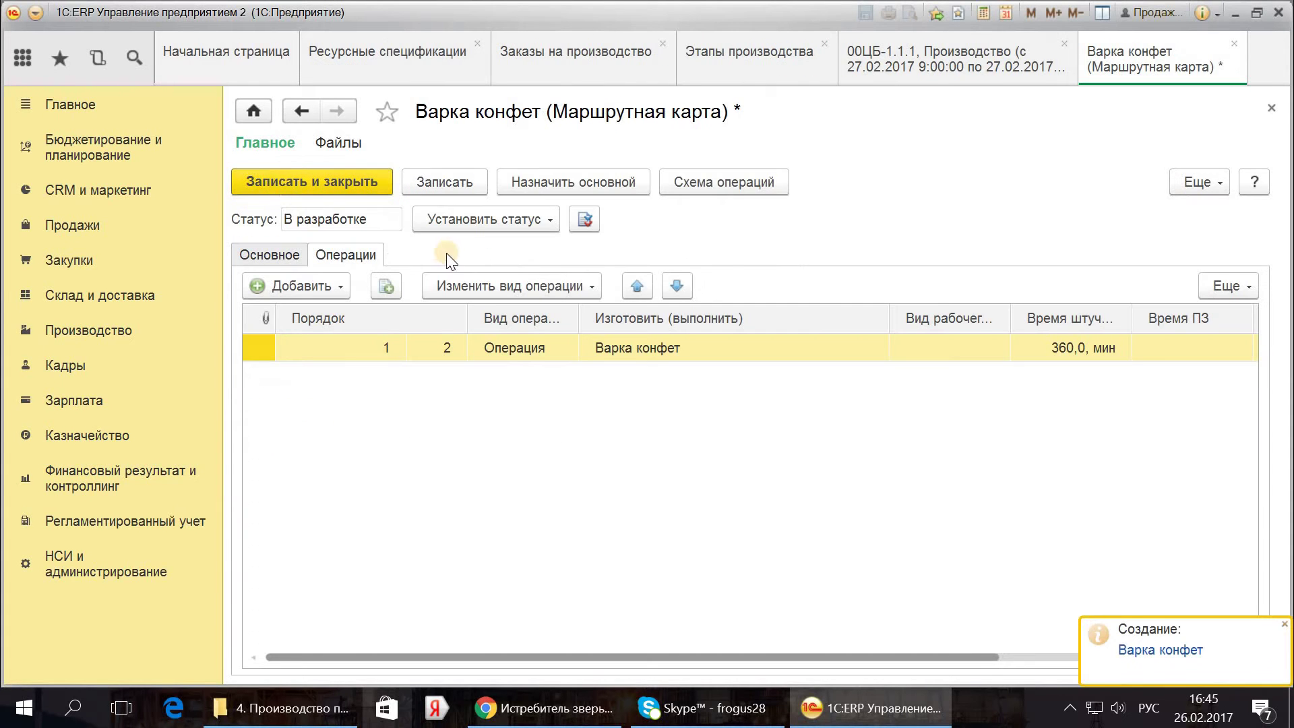
left_click(322, 192)
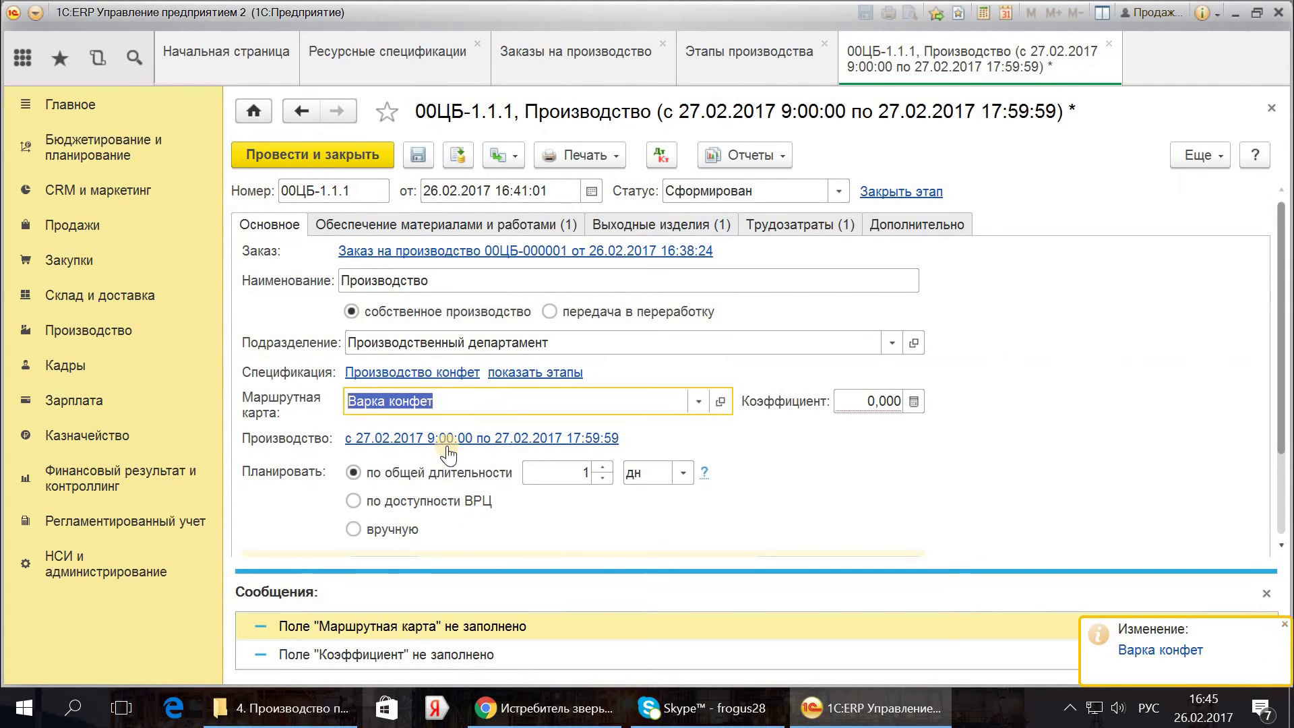
Step: Try to set the status of the route map Варка конфет to Действует, then save and close the map
left_click(721, 403)
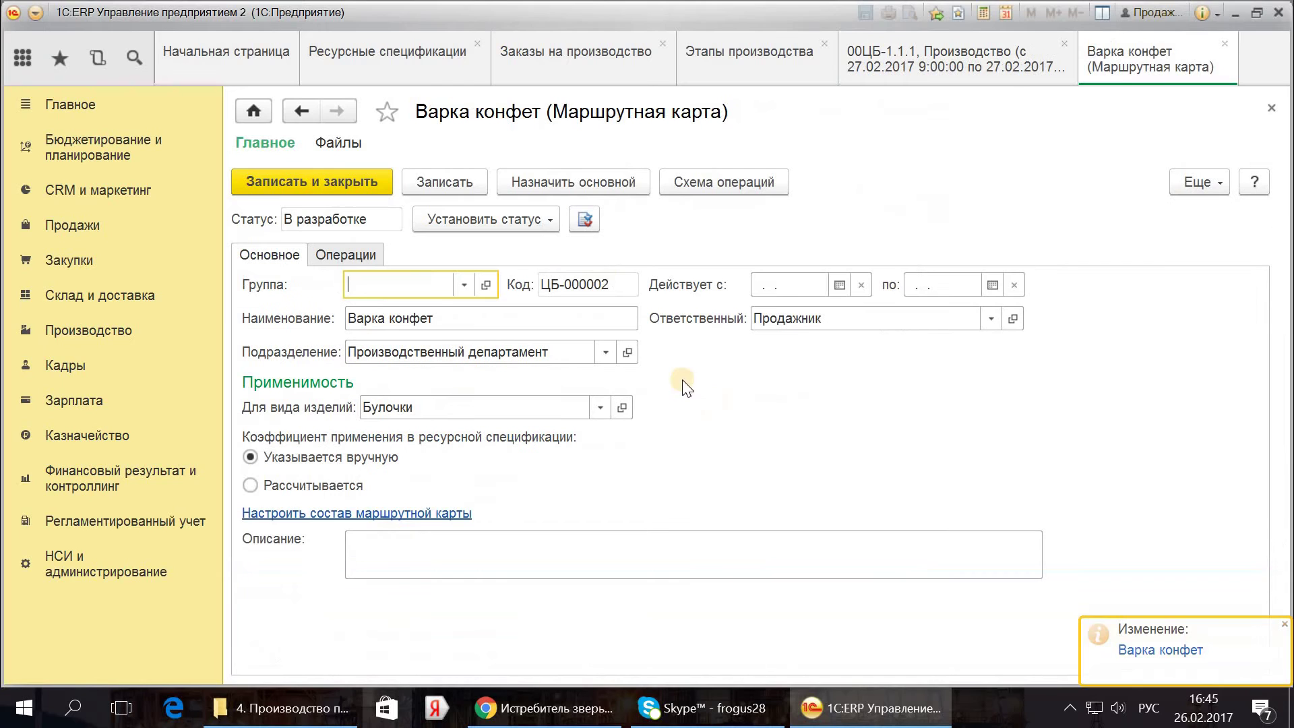
left_click(503, 216)
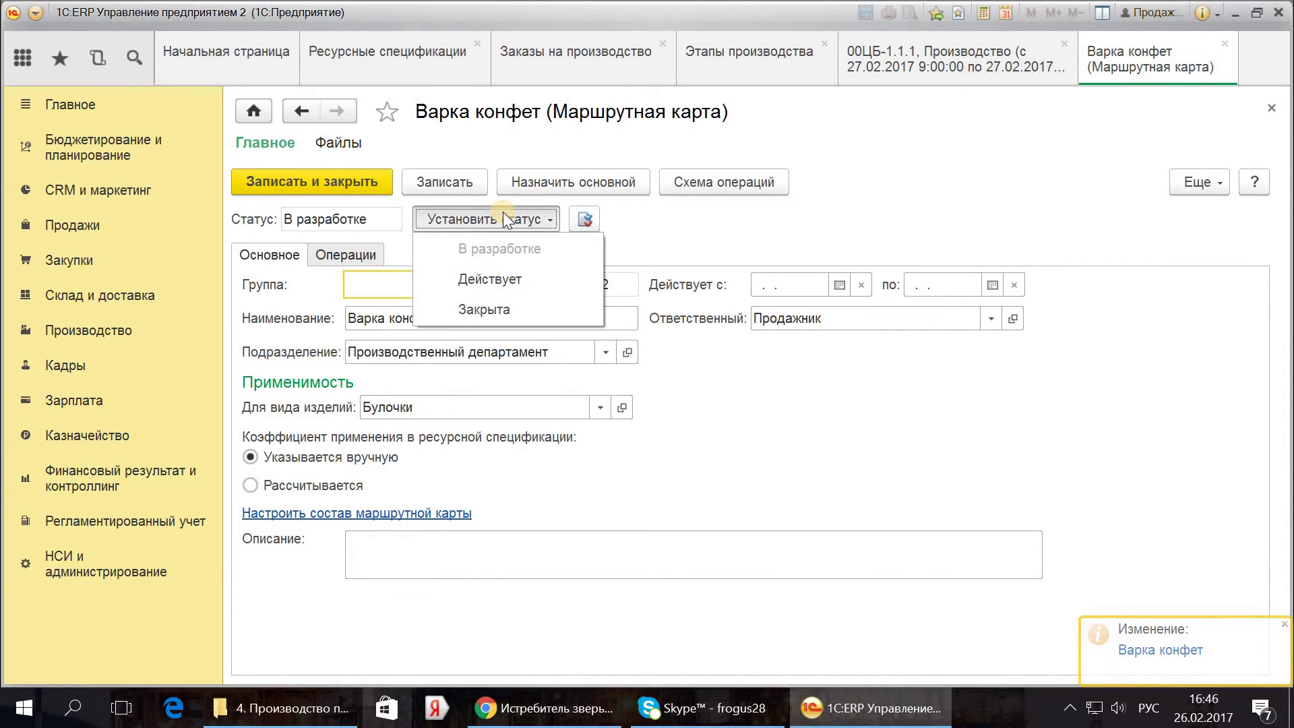
left_click(503, 274)
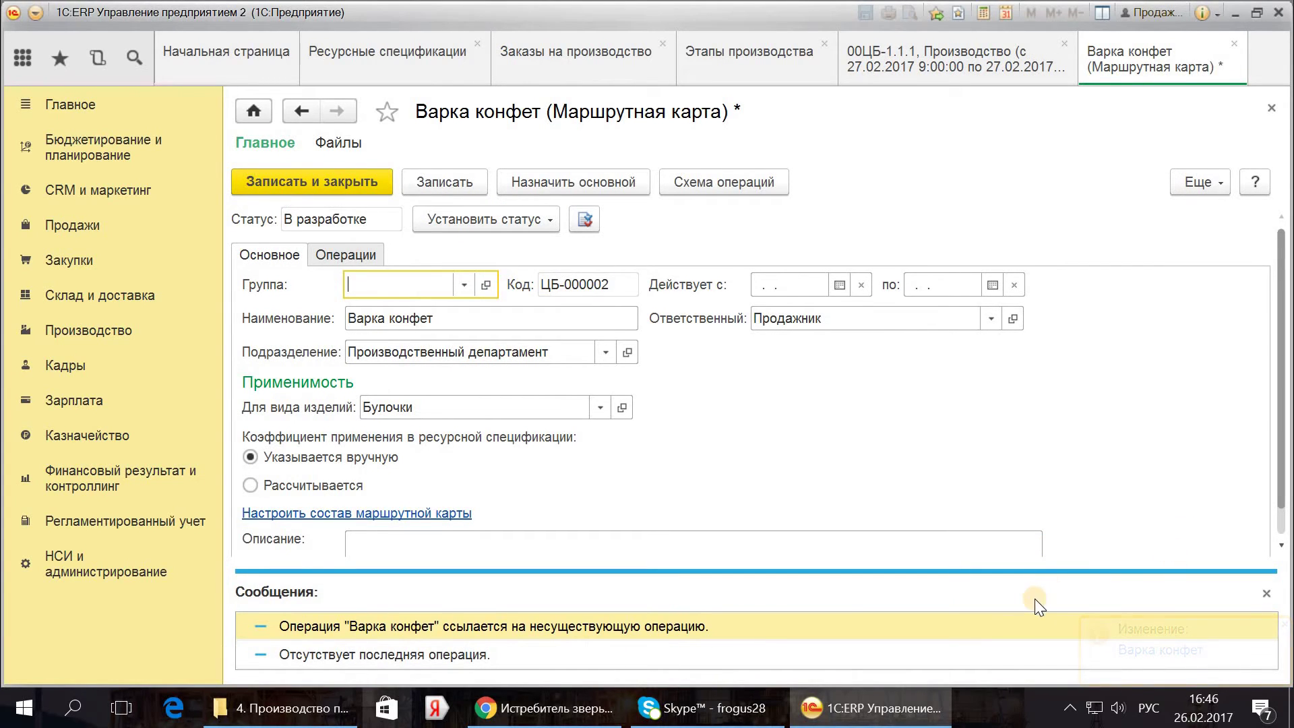
left_click(1266, 593)
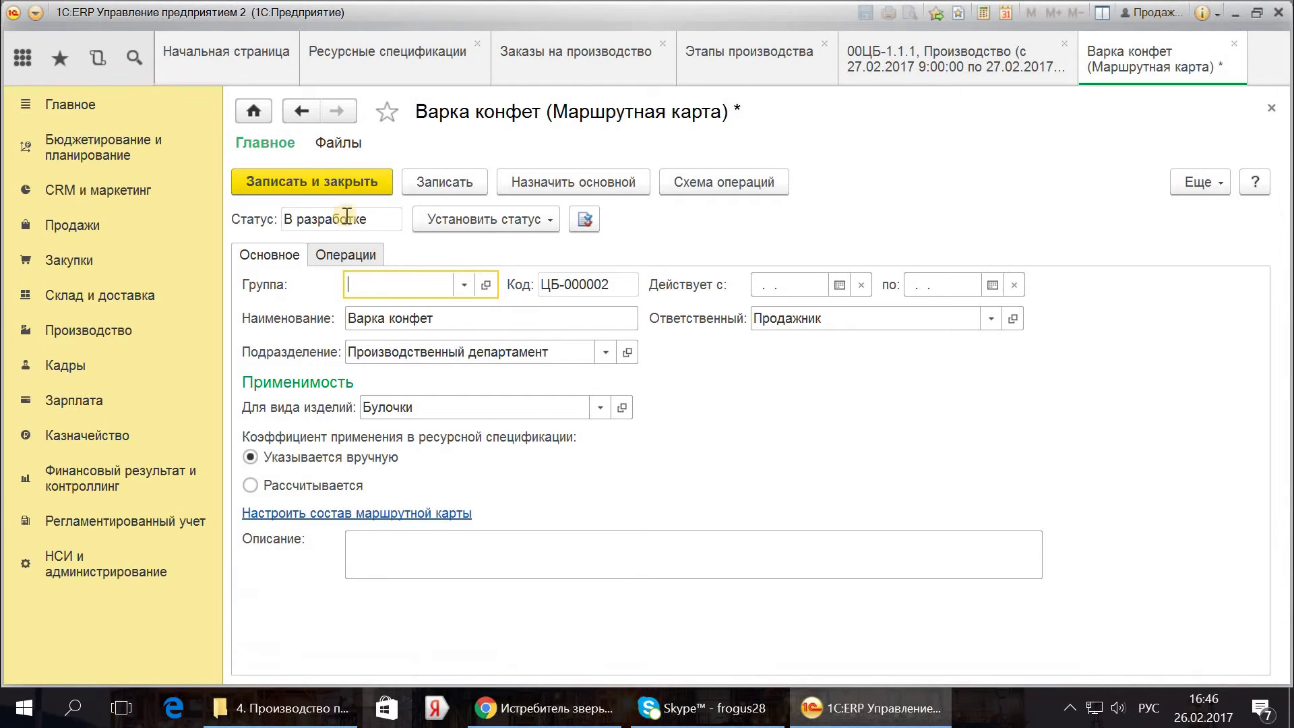
key("ctrl+Return")
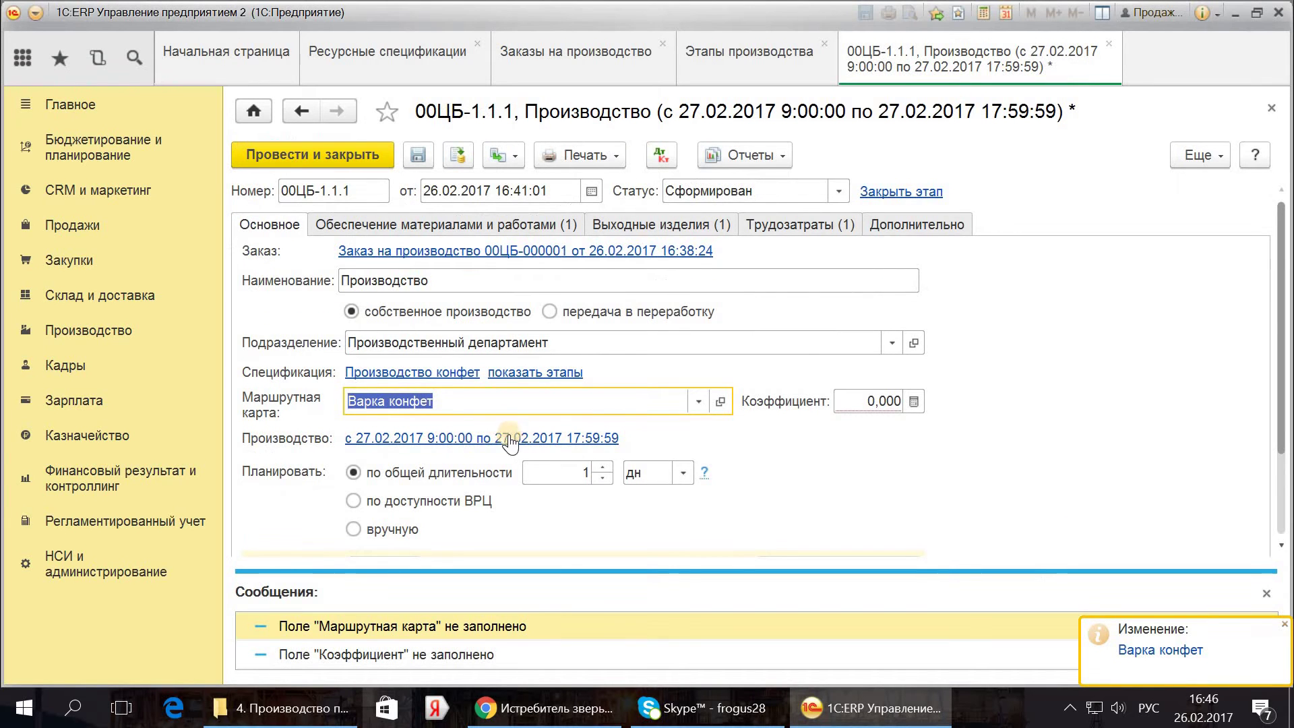
Step: Set the route map coefficient to 1 in production stage 00ЦБ-1.1.1 and post the stage
left_click(870, 401)
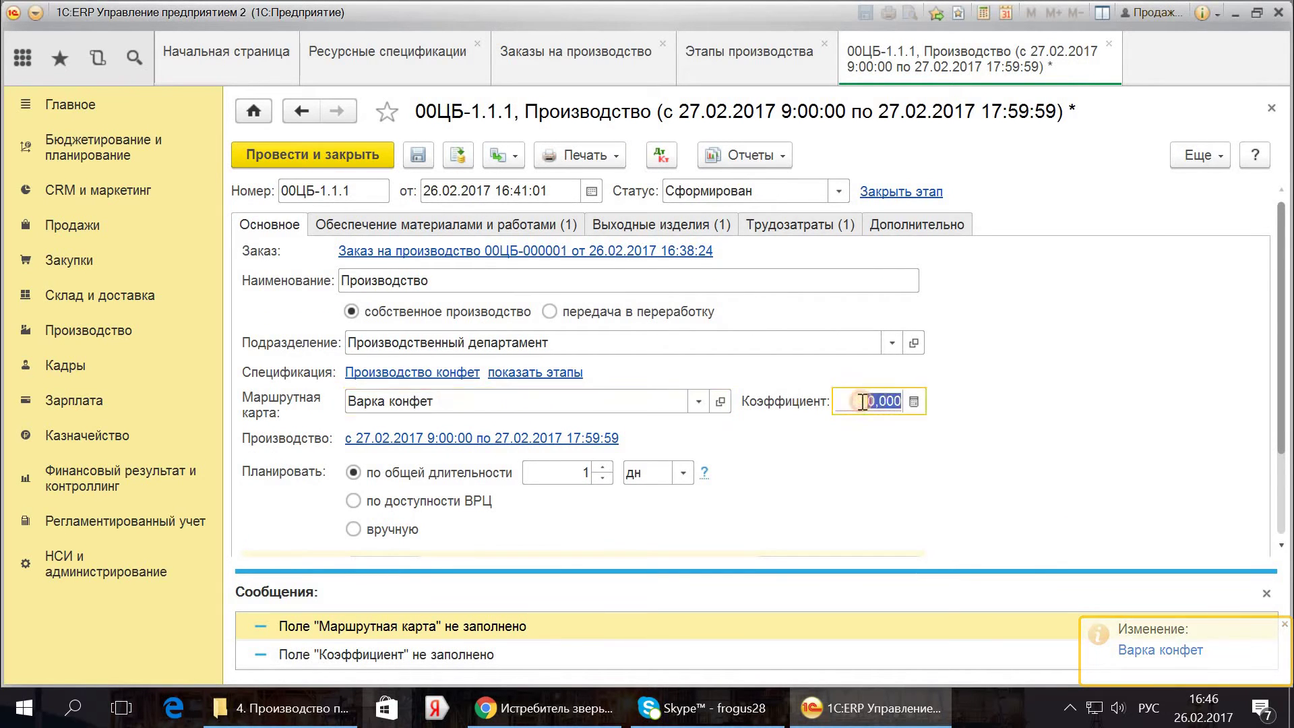
type("1")
left_click(607, 401)
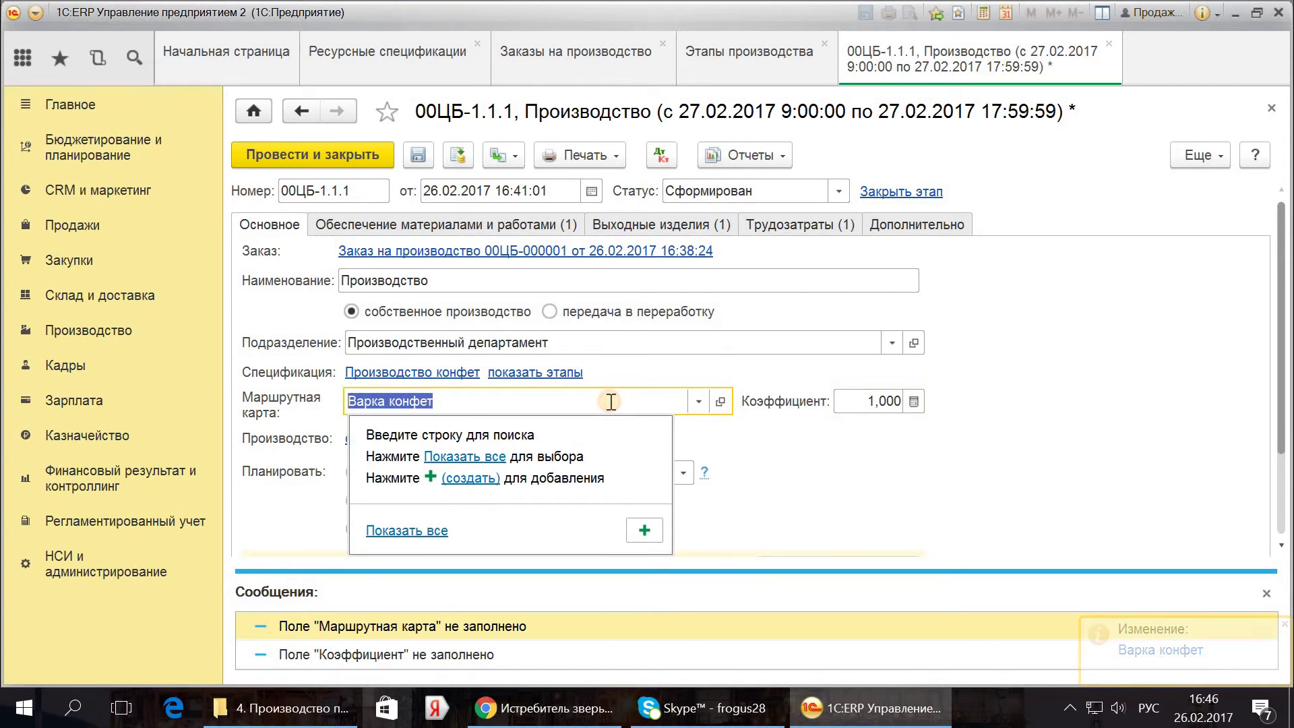
left_click(467, 154)
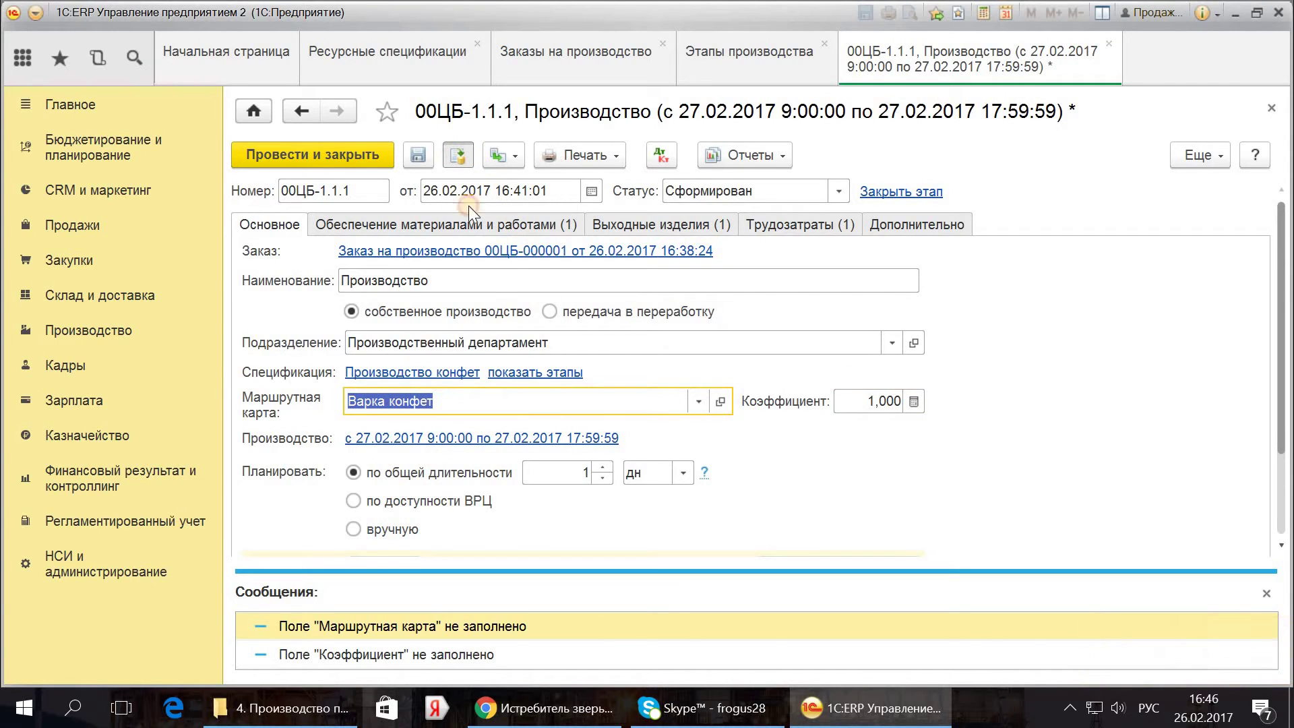
Step: Open the specification's stage sequence, add a second stage row and delete that empty row
left_click(564, 367)
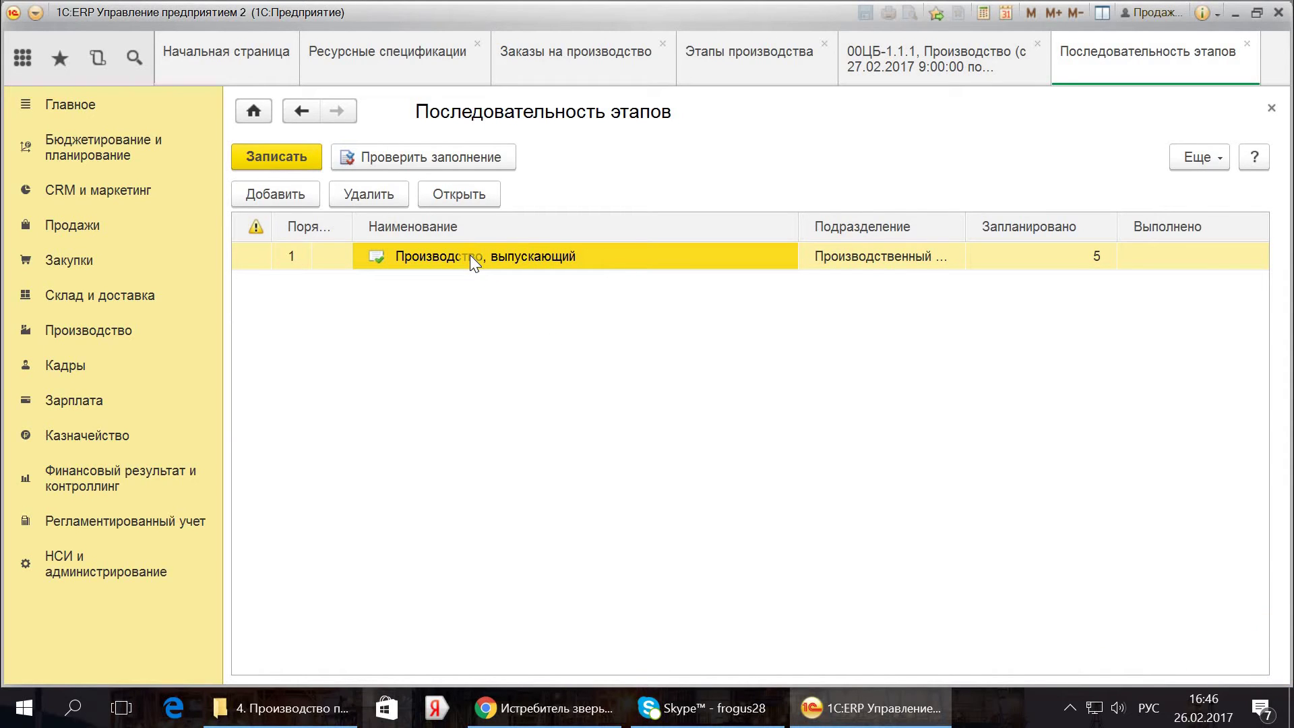
left_click(286, 196)
right_click(485, 256)
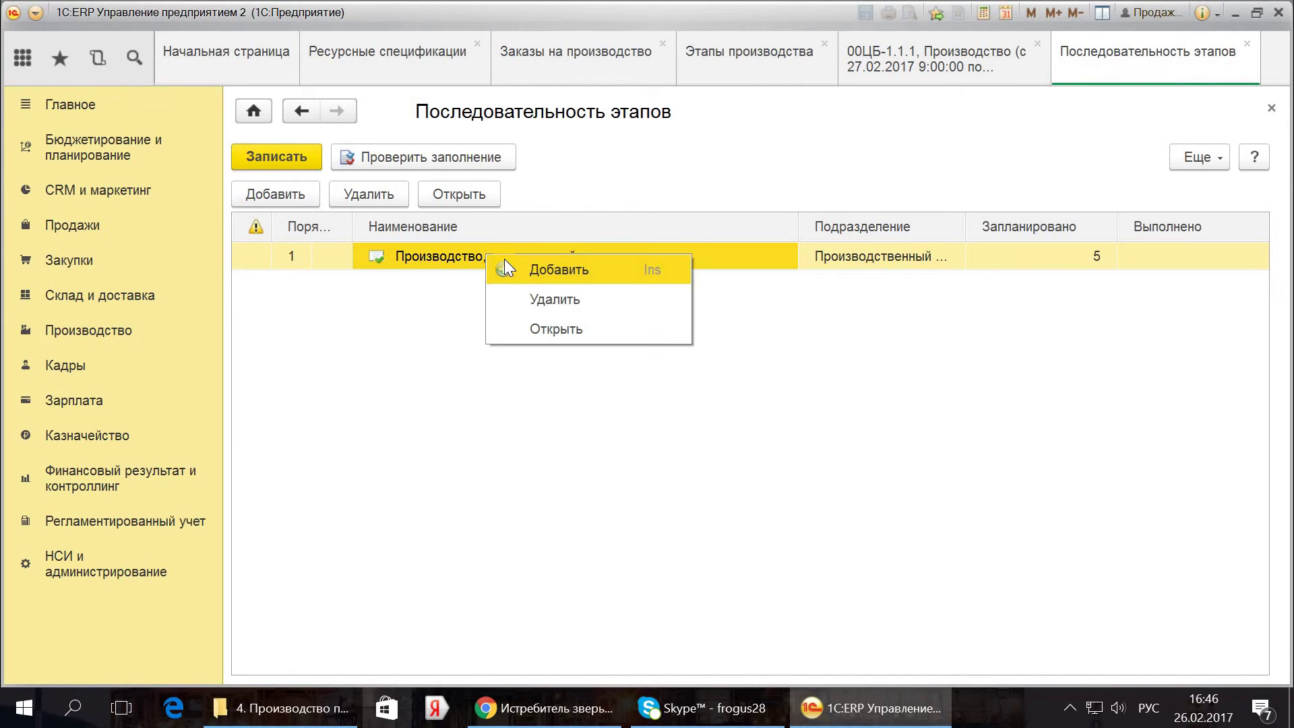
left_click(540, 269)
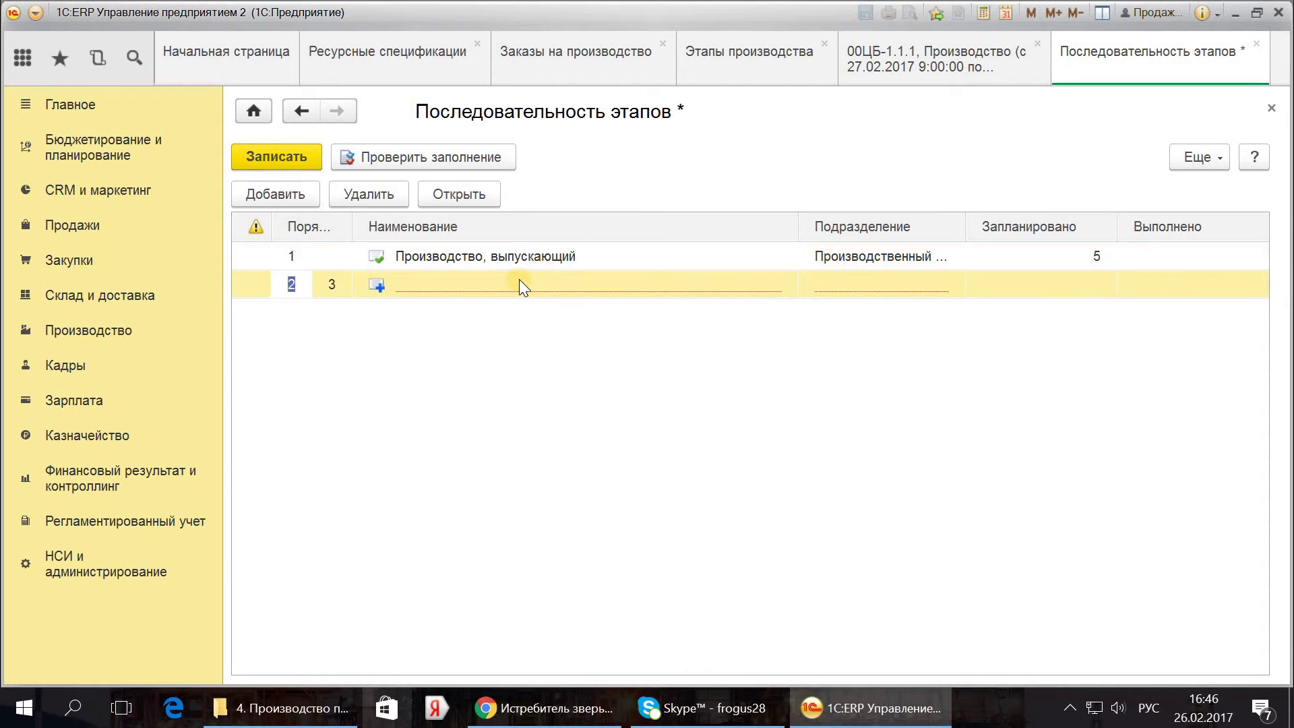
left_click(428, 330)
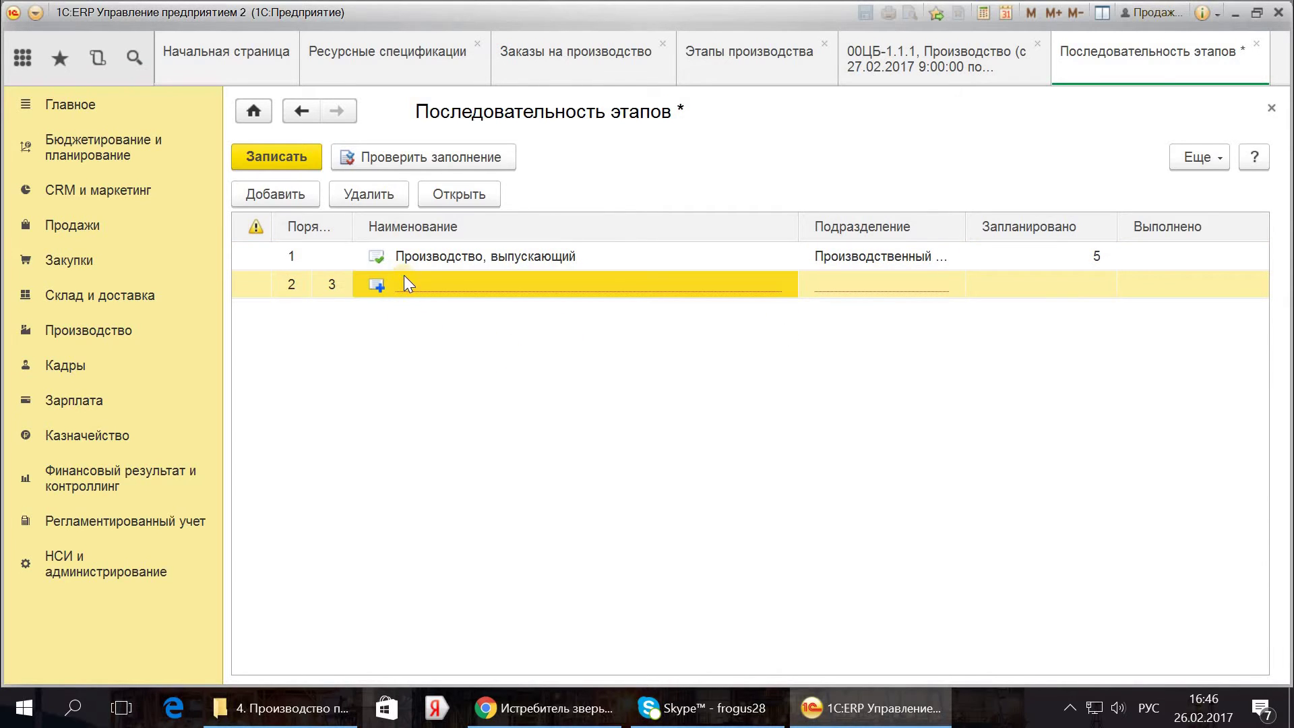
right_click(406, 276)
left_click(440, 315)
Step: Try to save the stage sequence, check its completeness and close it without saving the changes
left_click(282, 157)
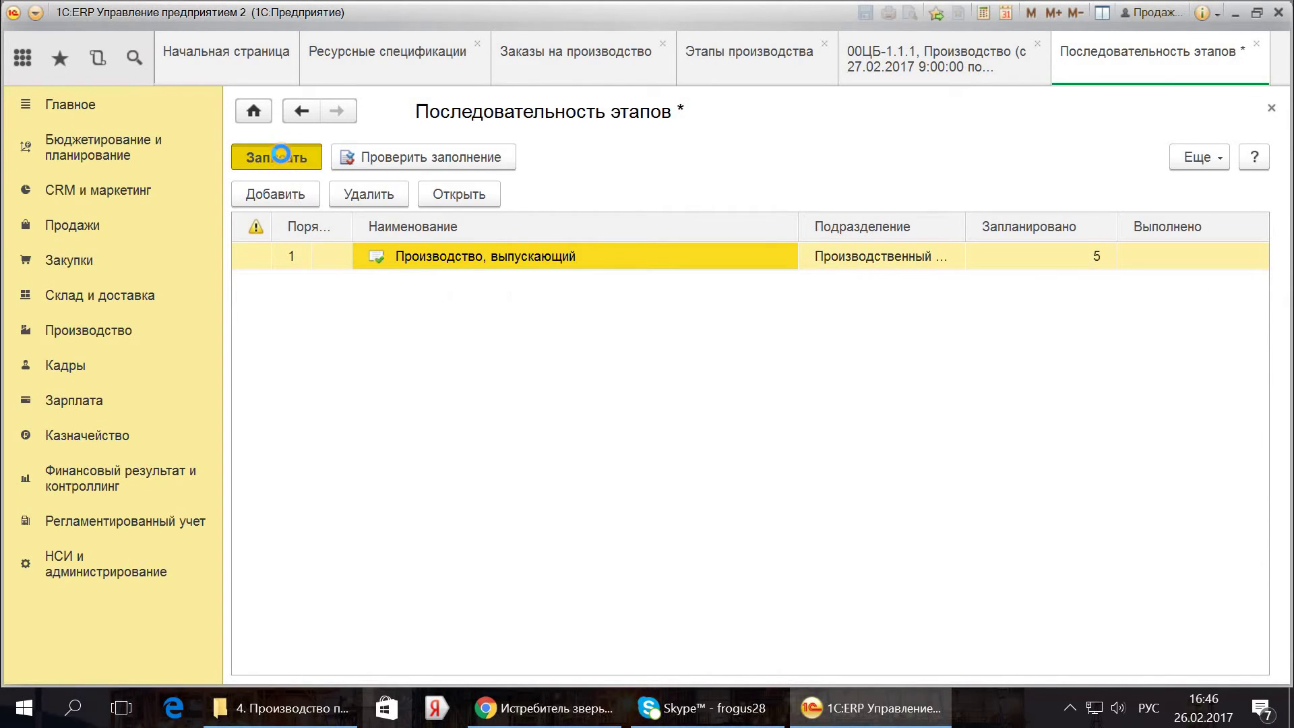
left_click(665, 401)
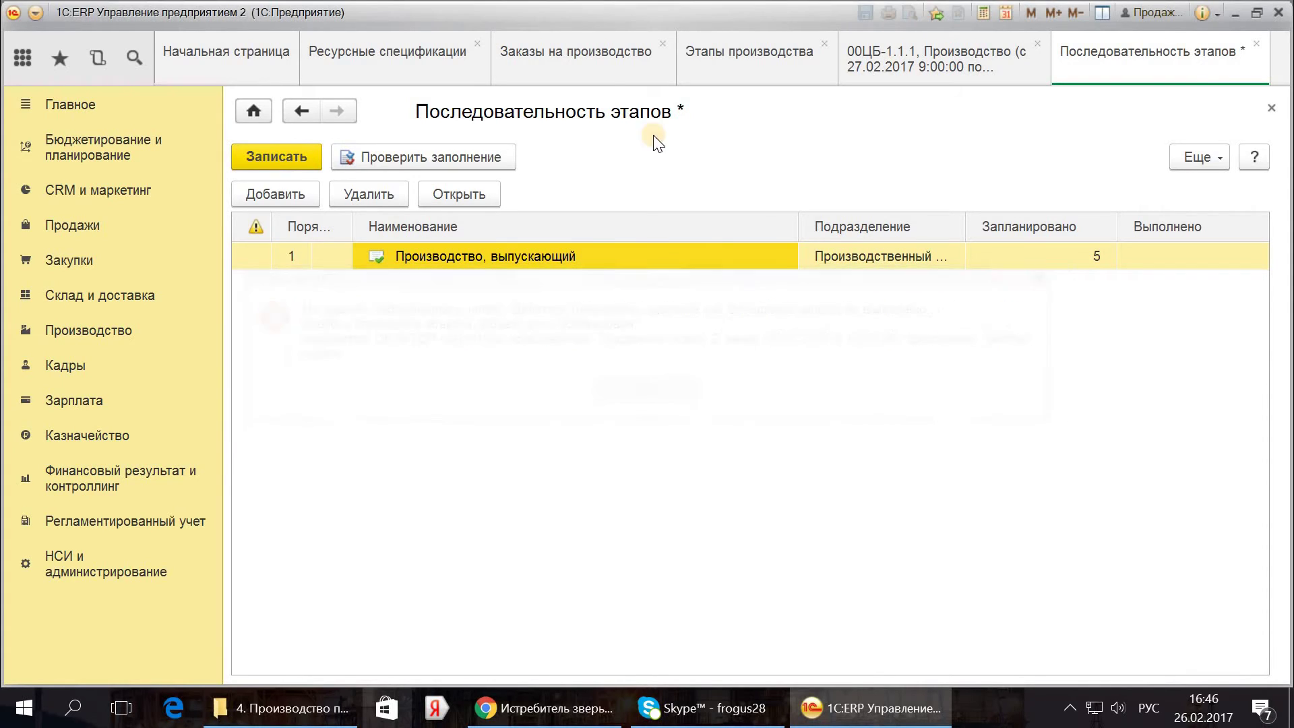
left_click(512, 157)
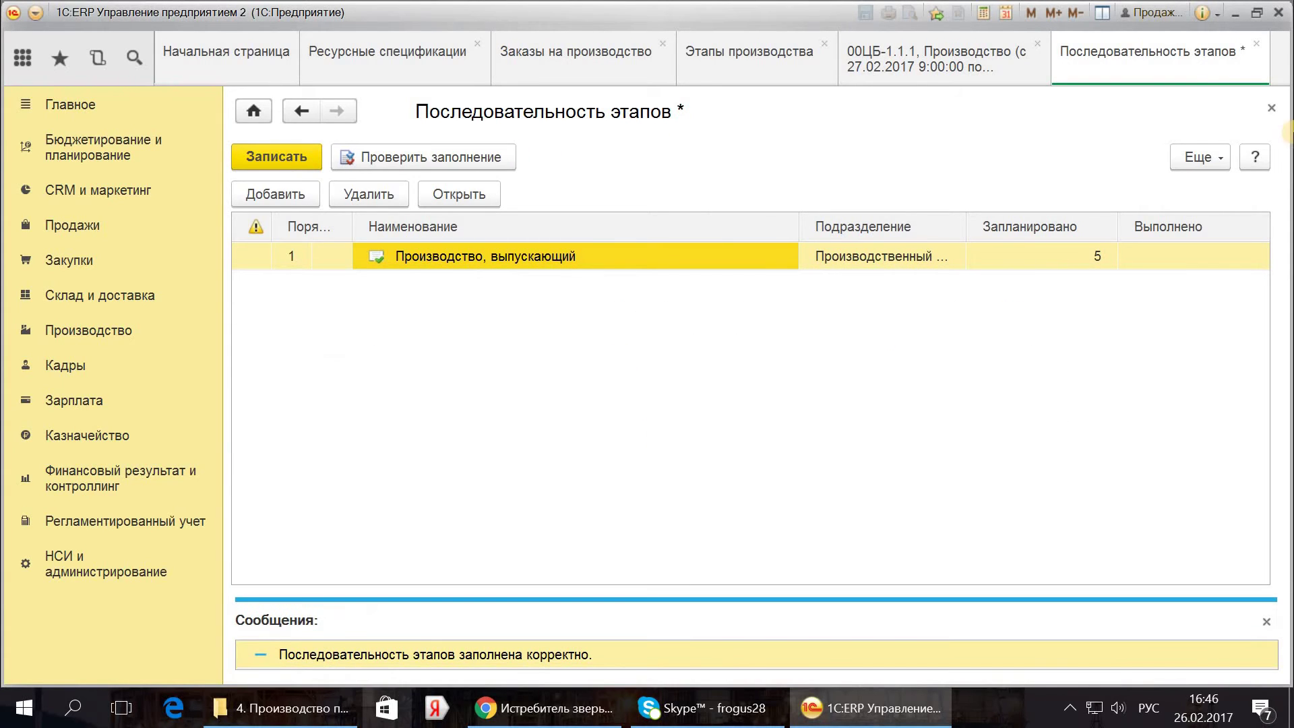
left_click(1270, 109)
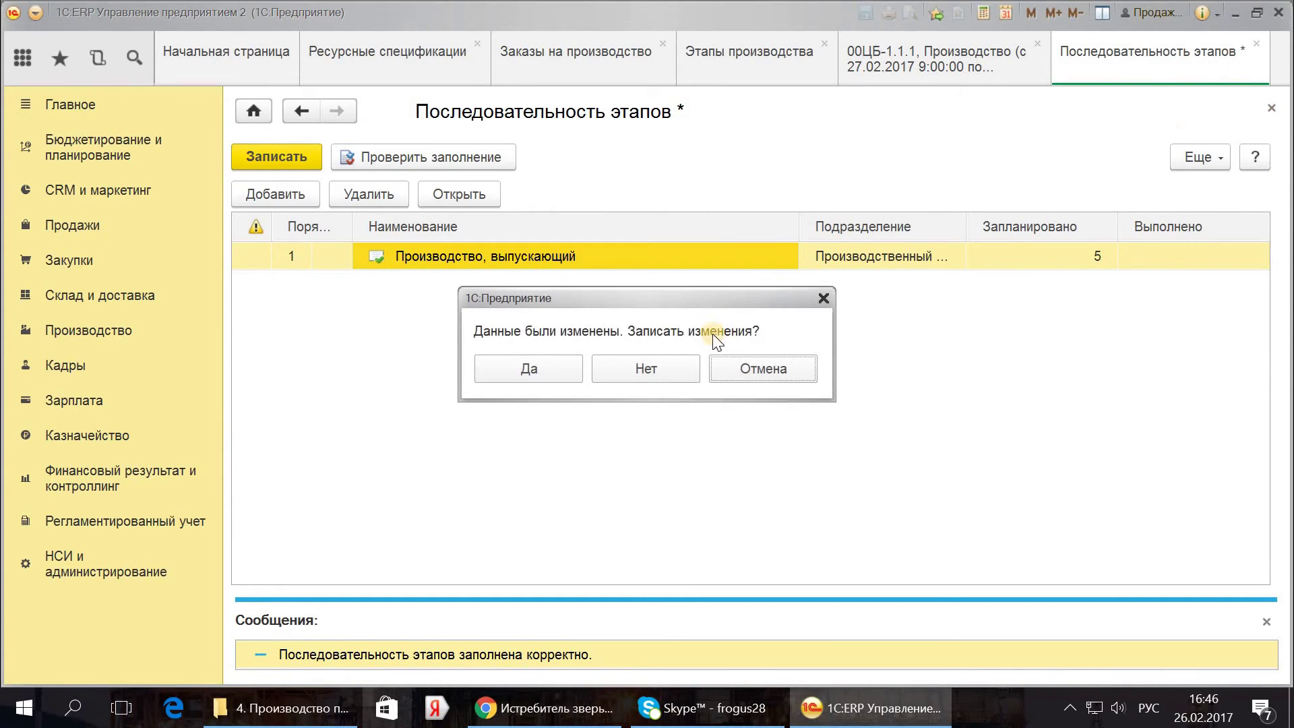
left_click(668, 364)
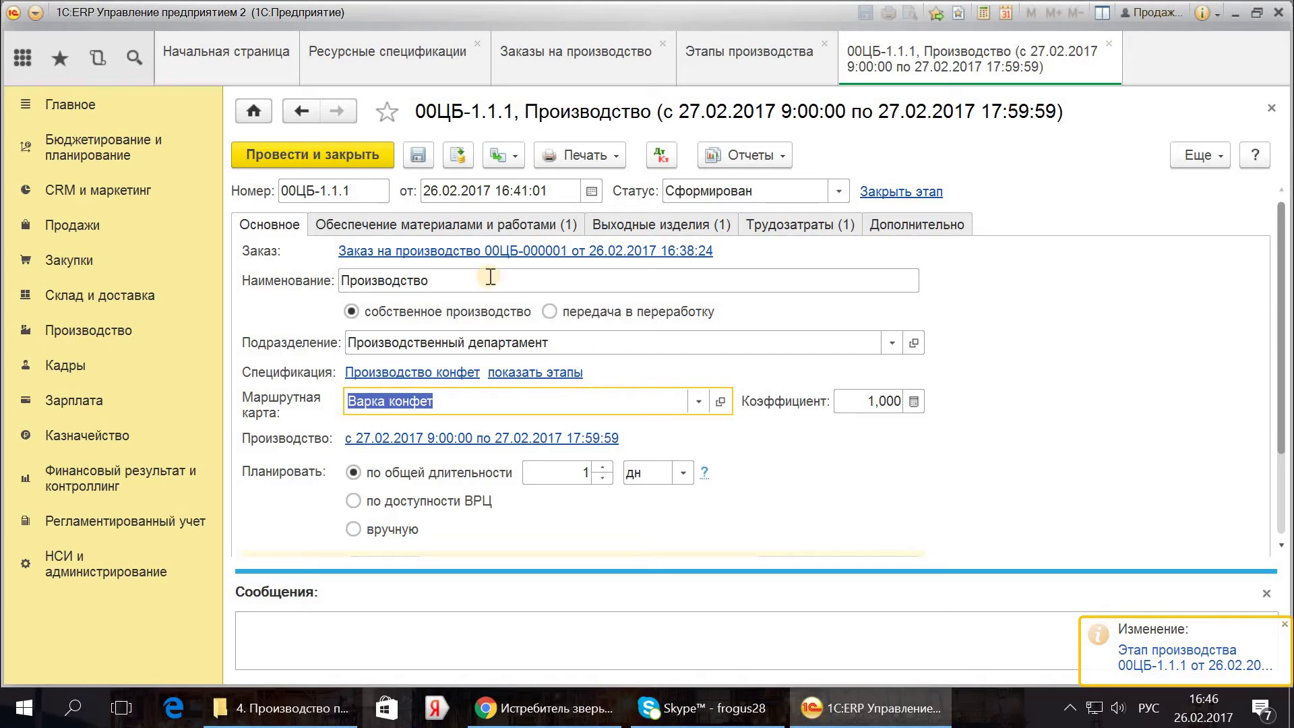
Step: Review the stage's material and work supply list and the documents that can be created from the stage
left_click(410, 224)
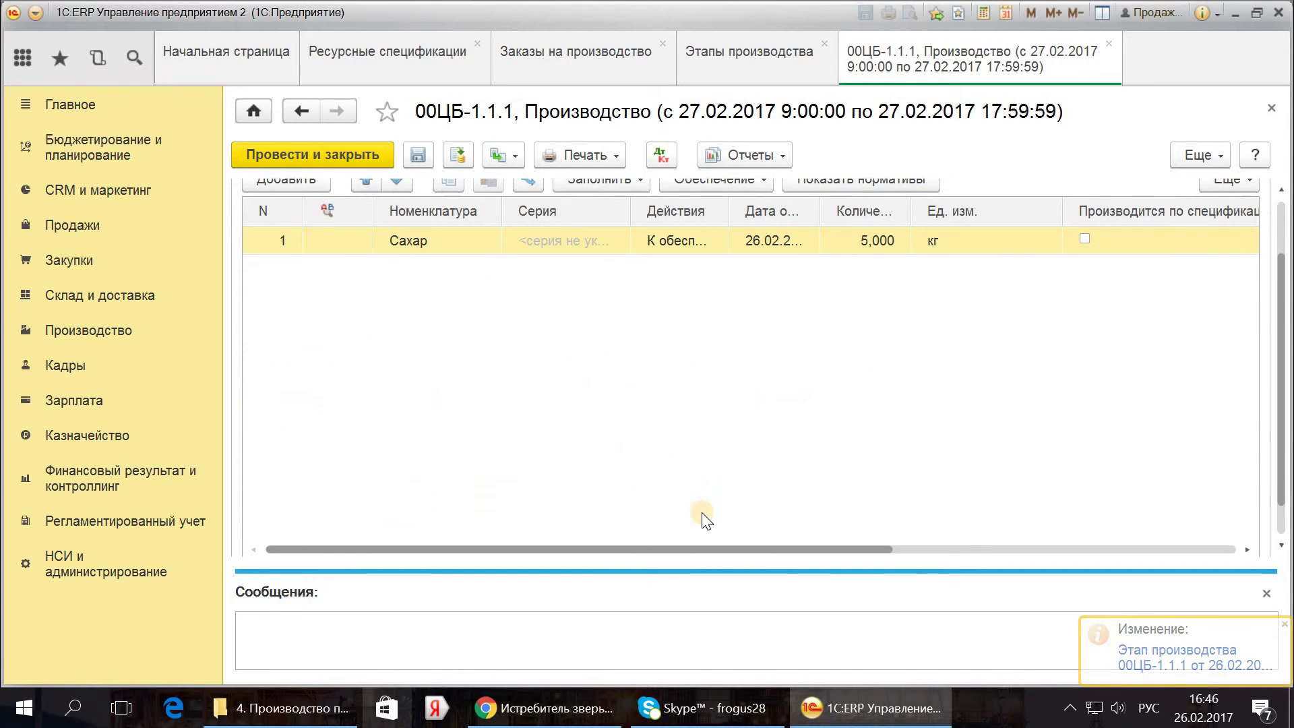
scroll(508, 261, "up", 2)
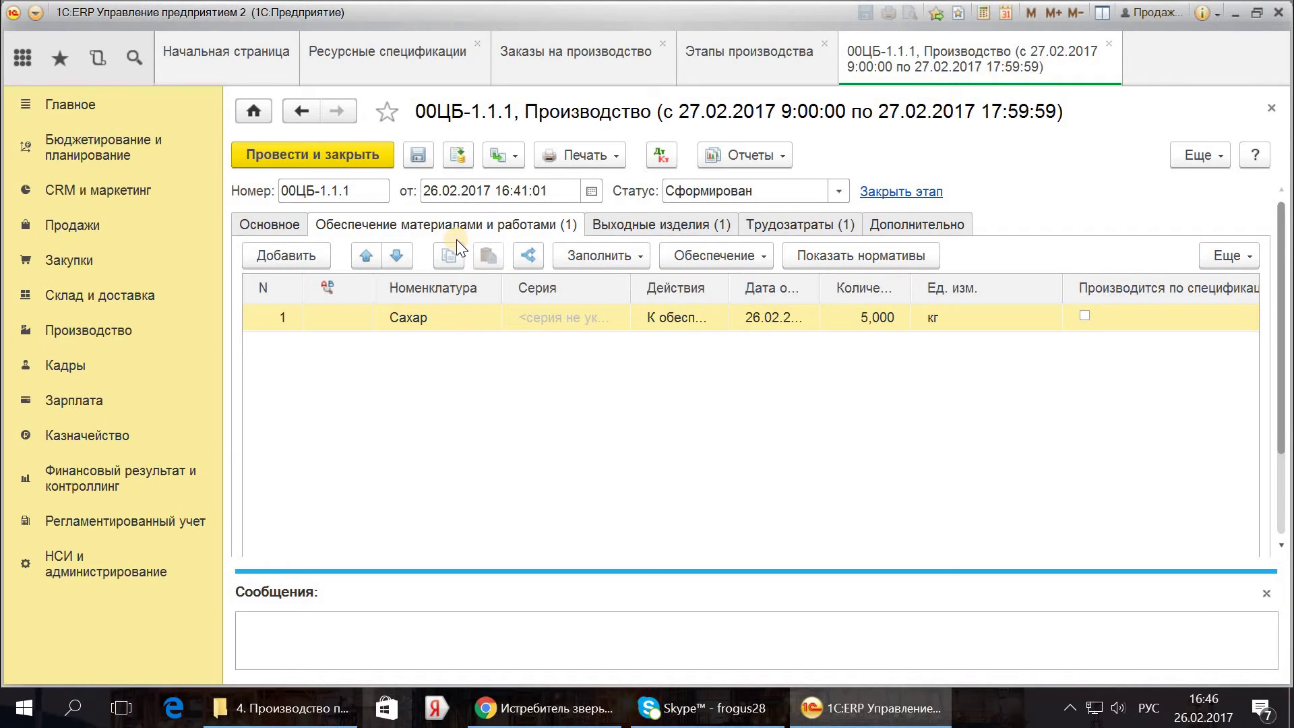
left_click(508, 159)
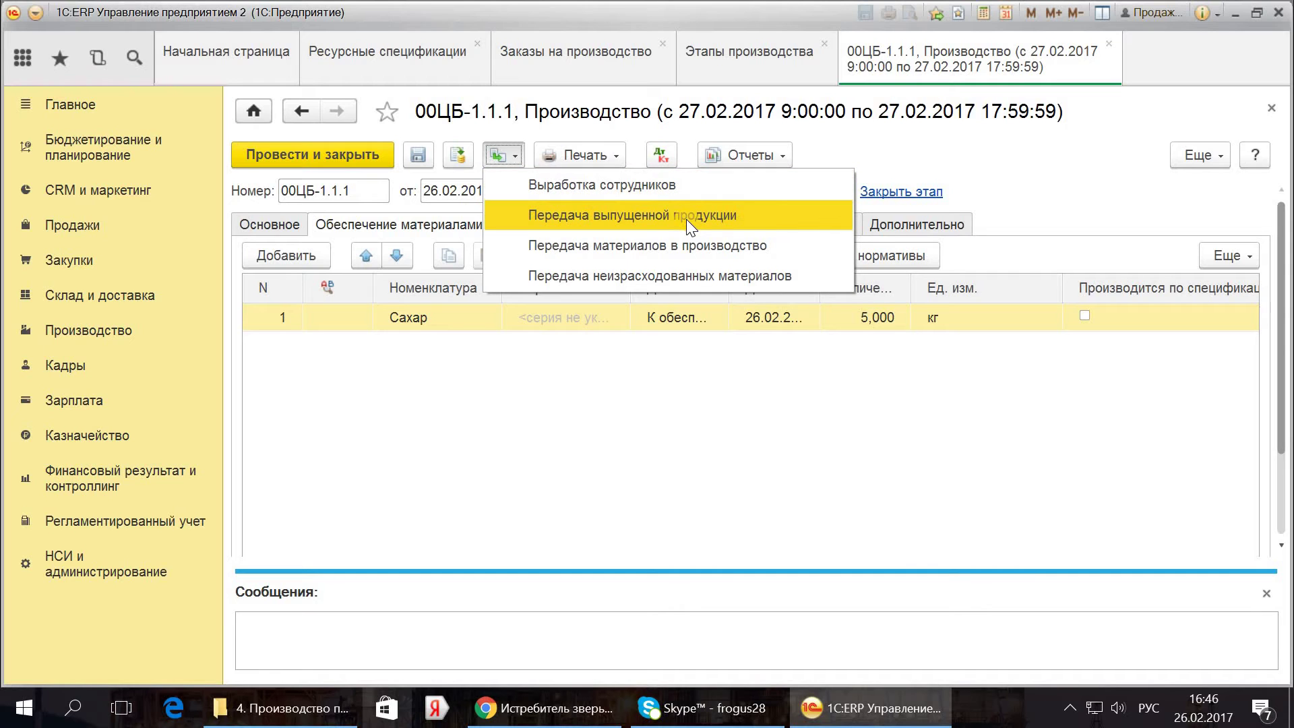
left_click(464, 391)
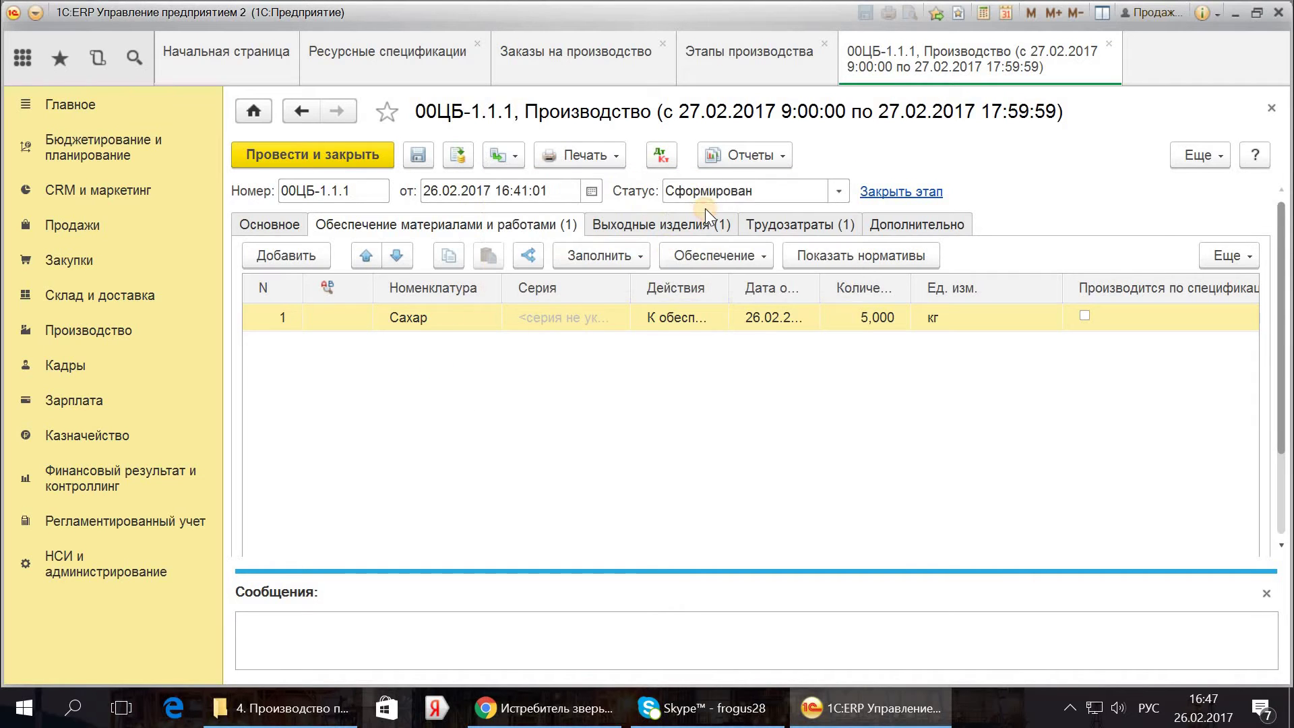
Step: View the Движения документа report for the production stage and close it
left_click(731, 155)
left_click(759, 309)
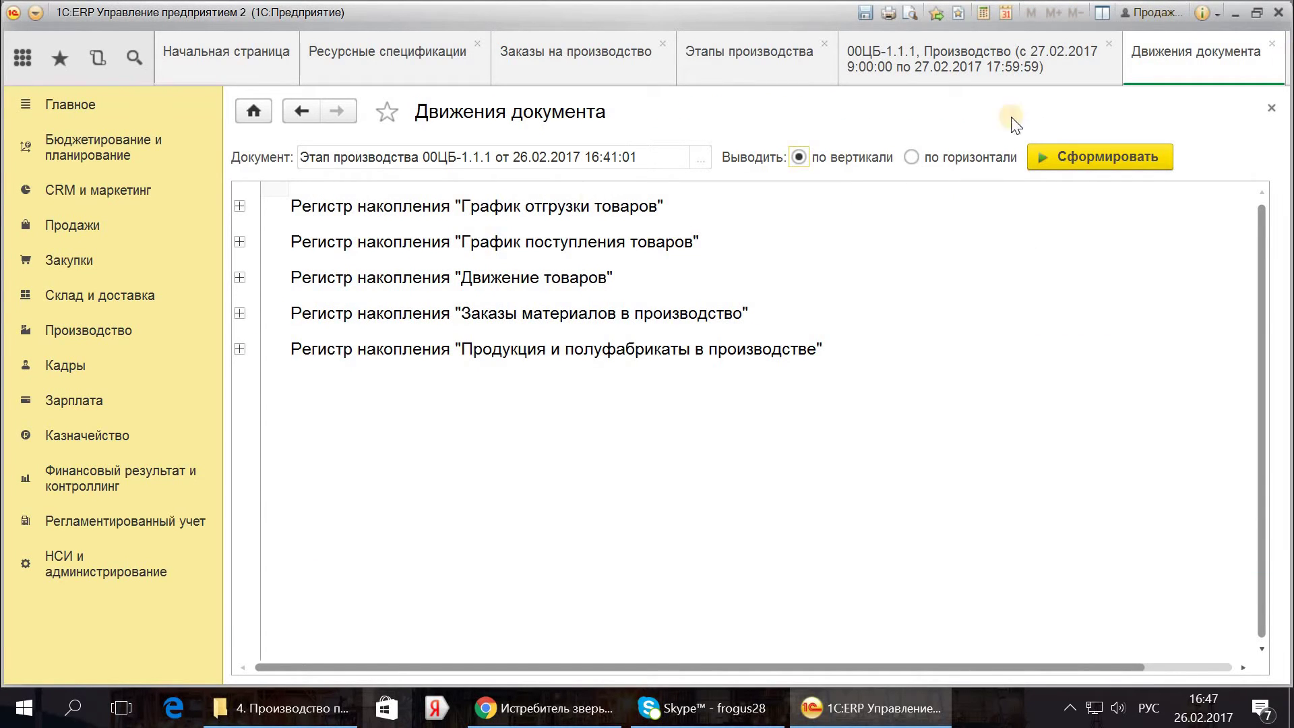
left_click(1271, 108)
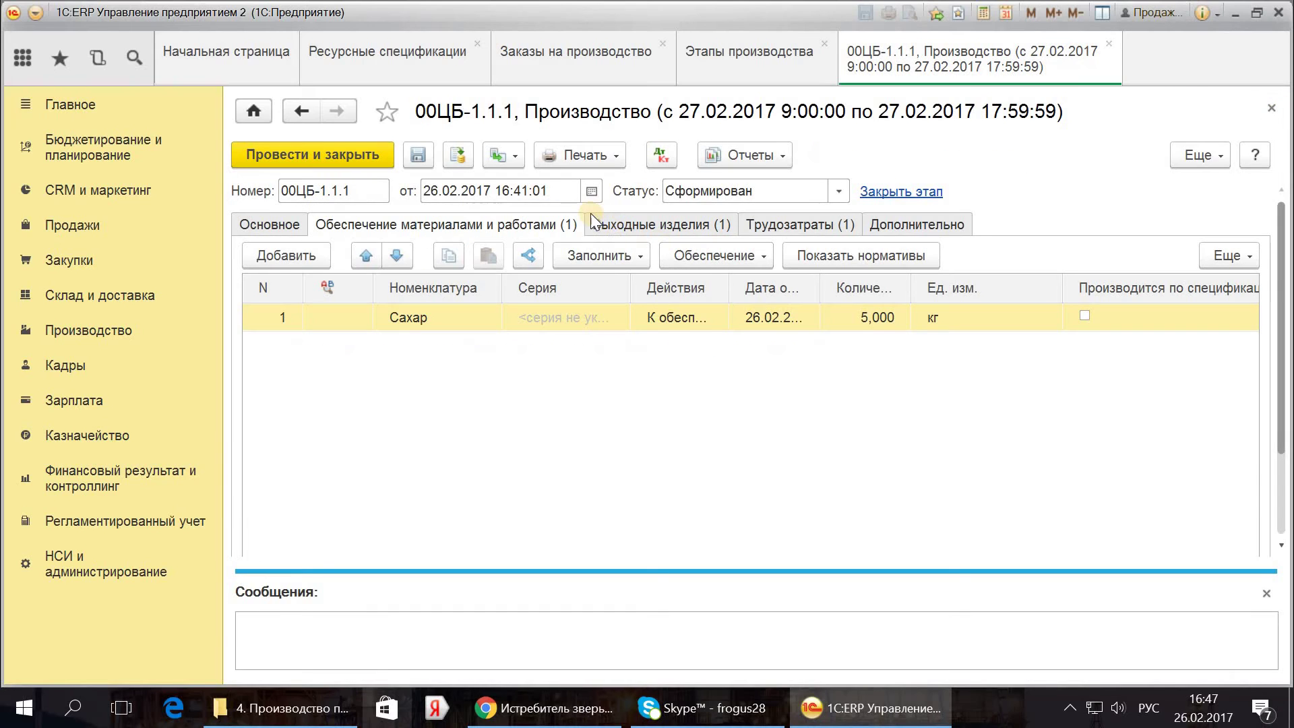
Step: Set the production stage's status to К выполнению and post it
left_click(836, 191)
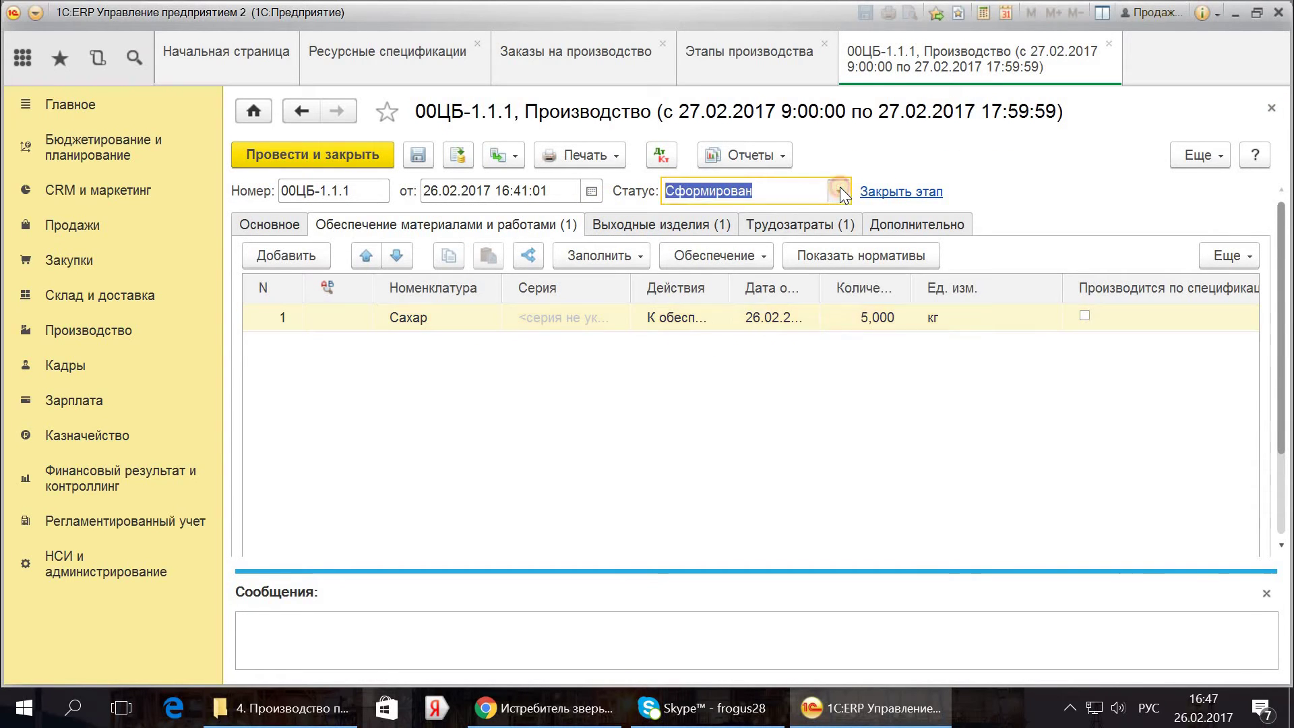
left_click(771, 276)
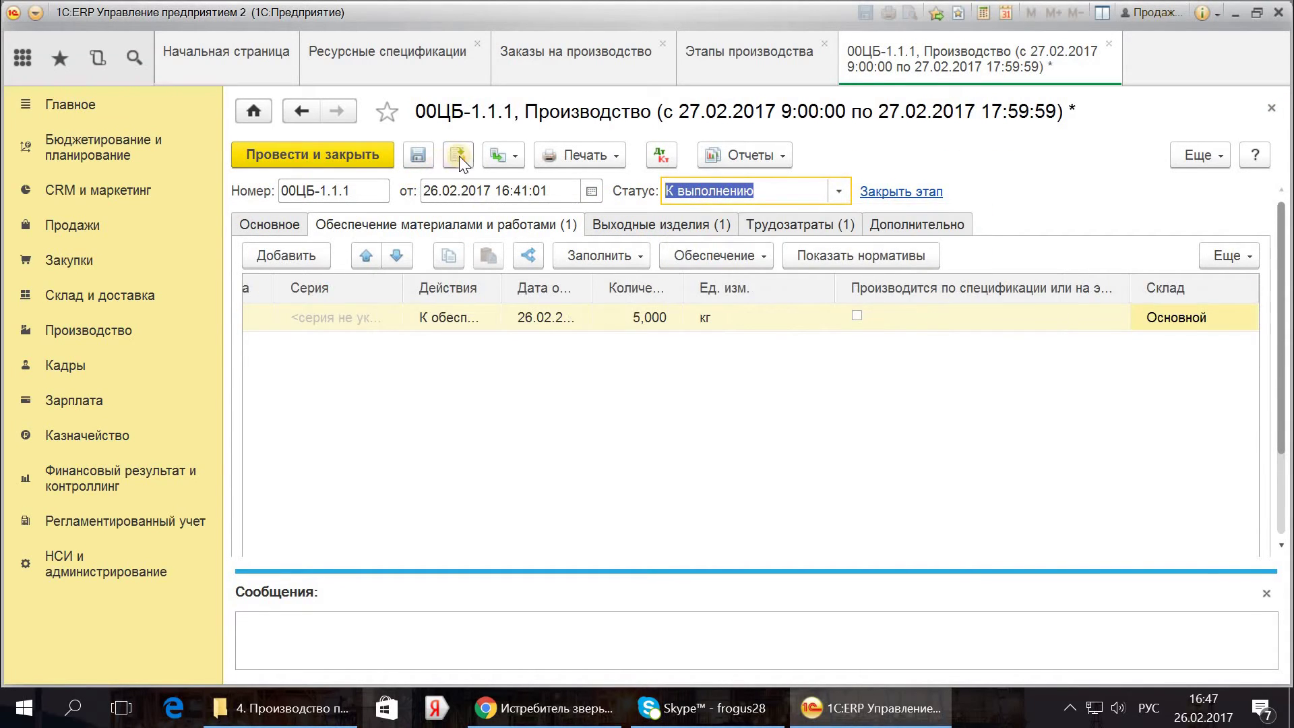
left_click(459, 156)
Step: Try to fill the supply action of the Сахар material line with Отгрузить
left_click(472, 318)
scroll(443, 327, "down", 1)
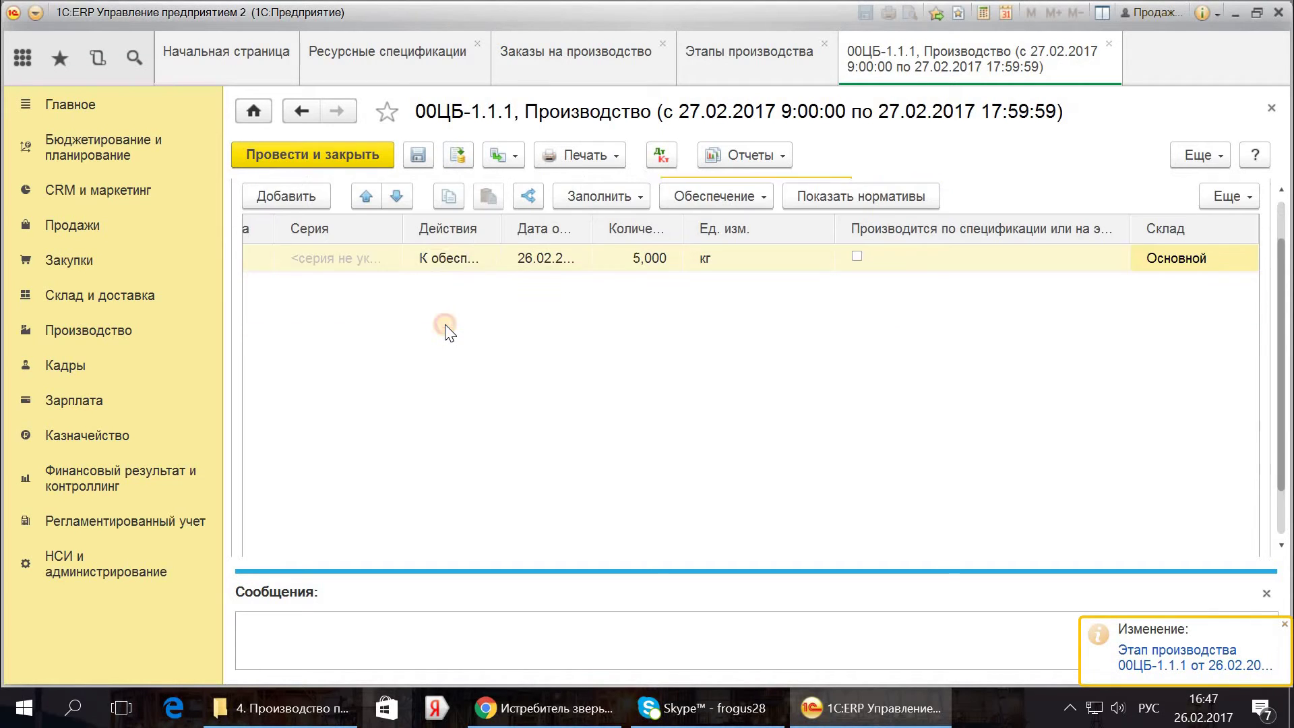
left_click(693, 203)
left_click(697, 224)
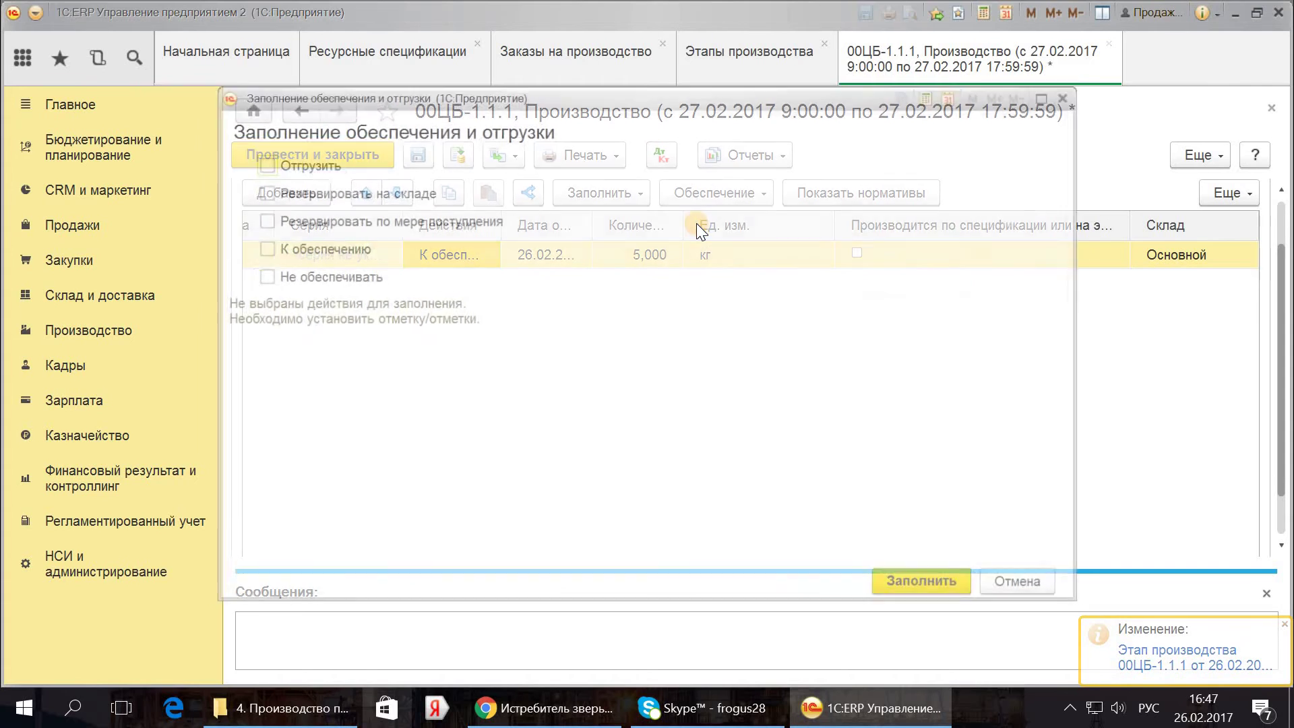
left_click(321, 190)
left_click(326, 273)
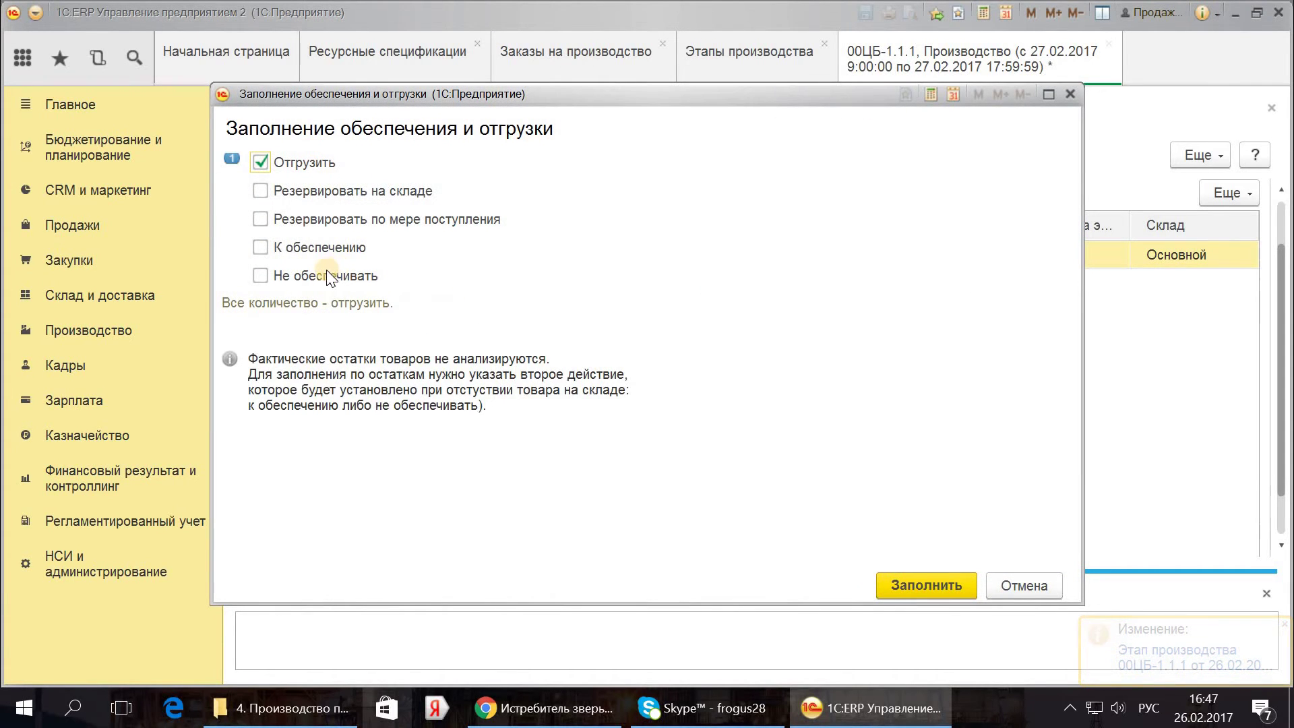
left_click(907, 582)
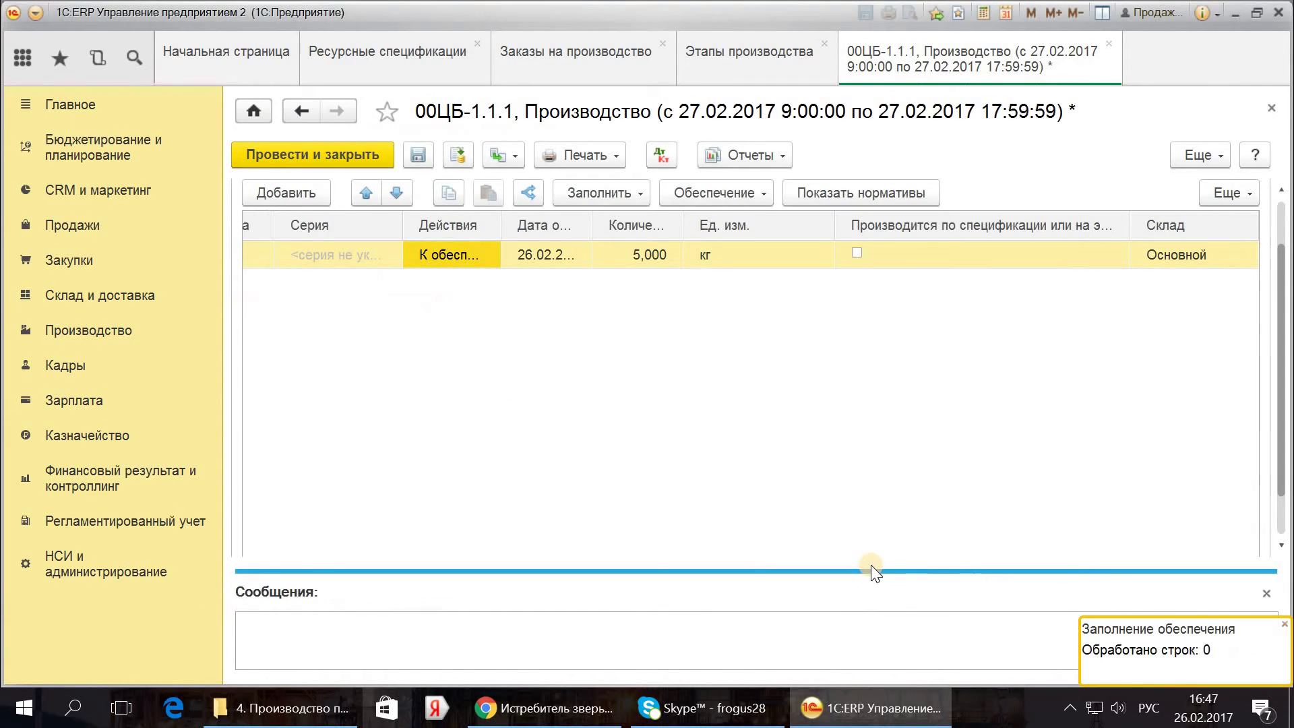
Step: Create a new opening balance document for own goods (Собственные товары) from the initial data entry documents
left_click(99, 561)
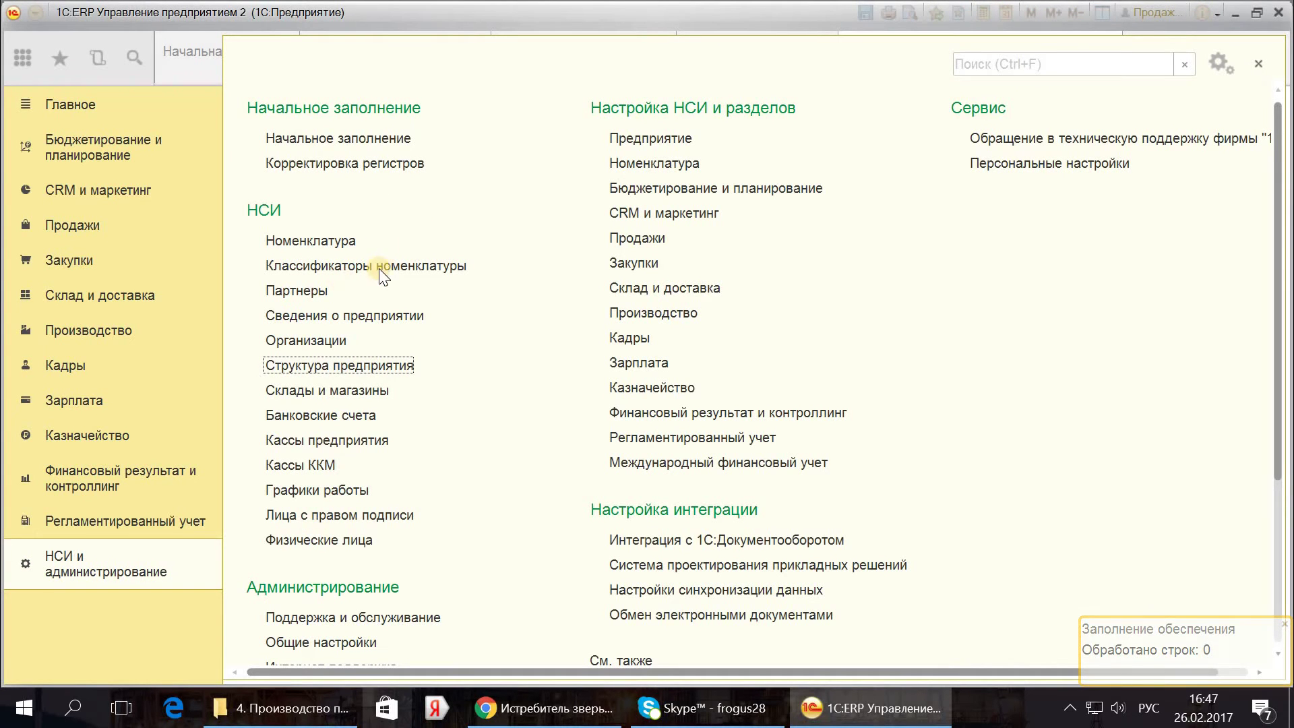
left_click(375, 137)
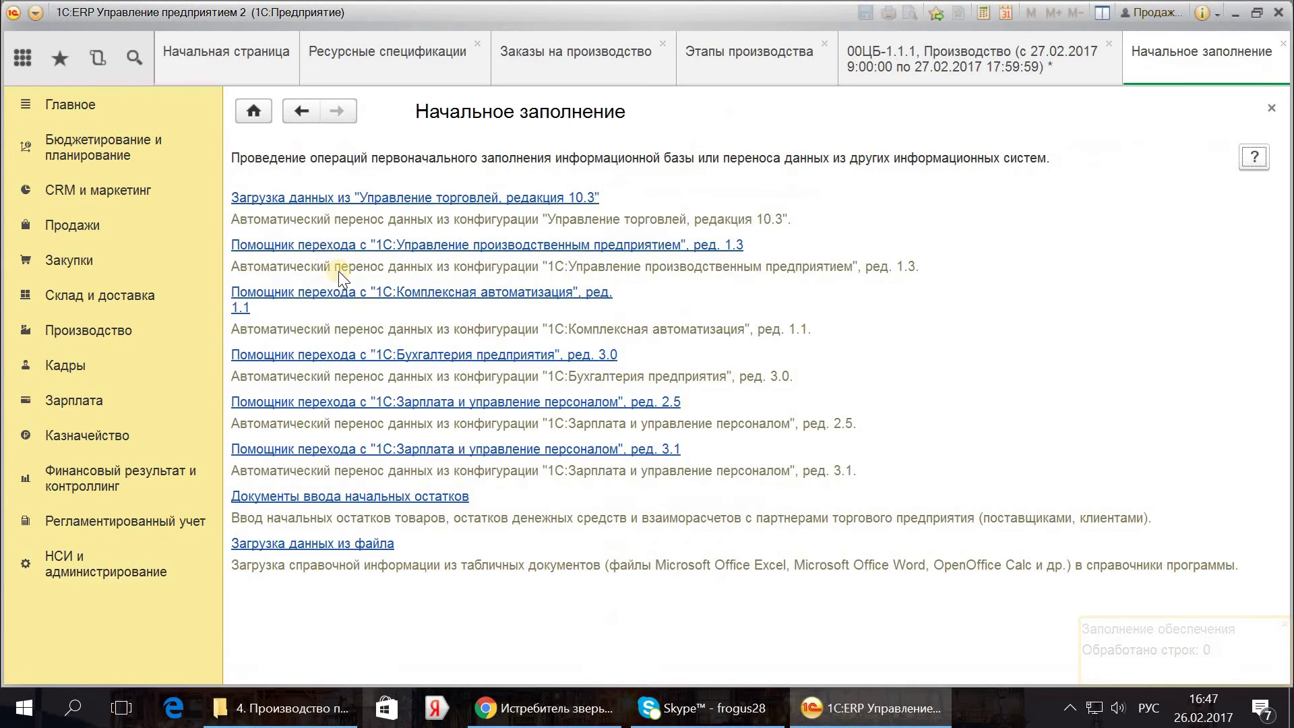
left_click(351, 497)
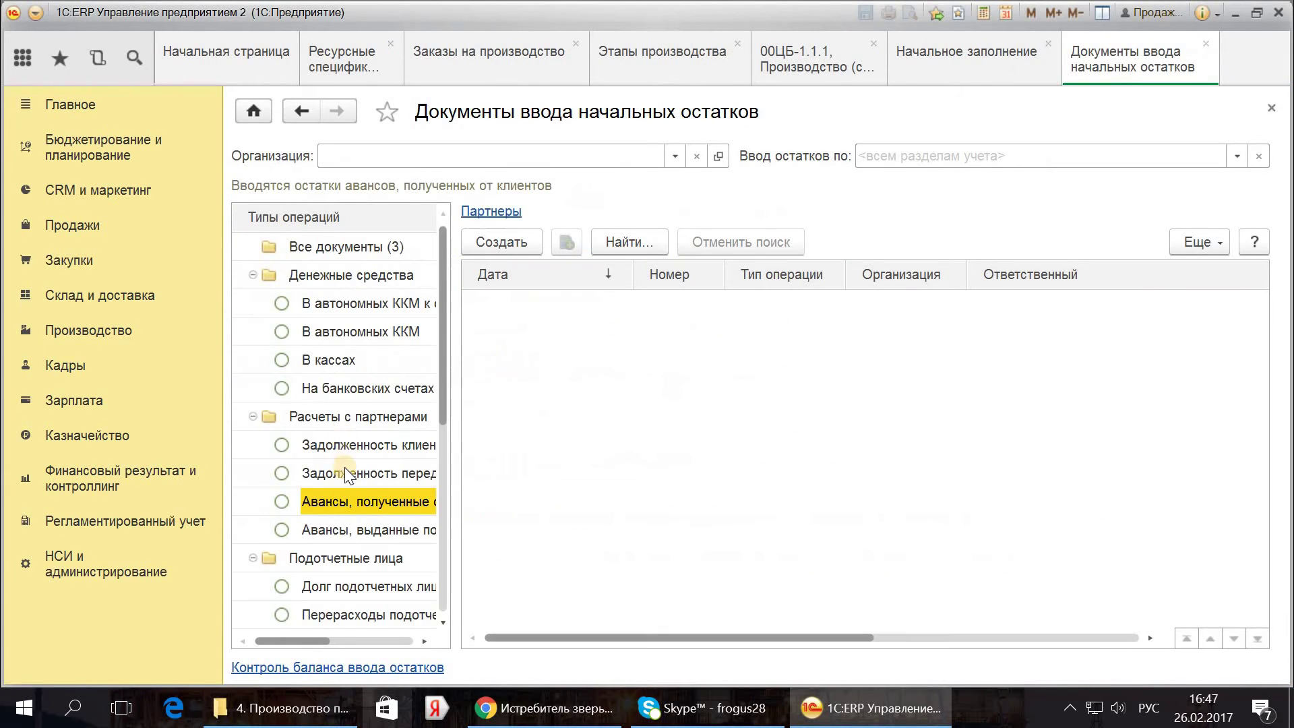
scroll(335, 576, "down", 3)
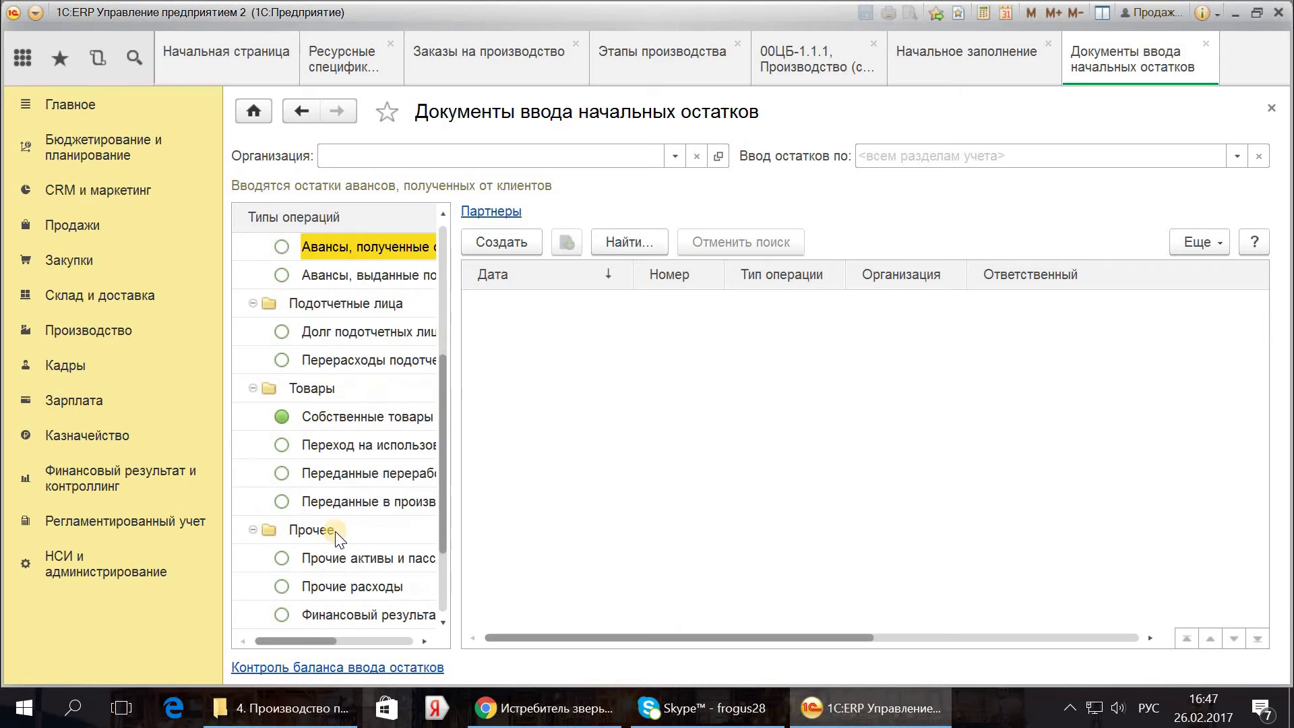
left_click(365, 413)
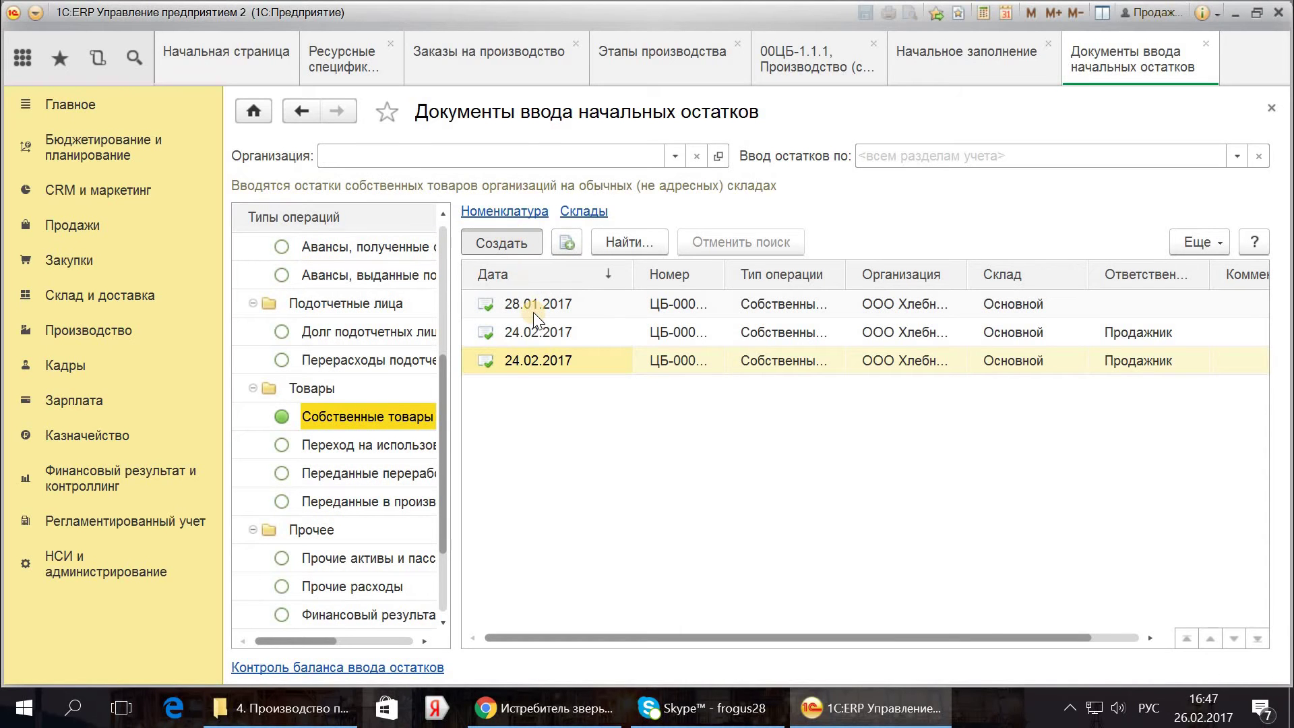
key("Insert")
Step: Set the document's organization to ООО Хлебный Дом, the warehouse to Основной and the date to 25.02.2017
left_click(393, 224)
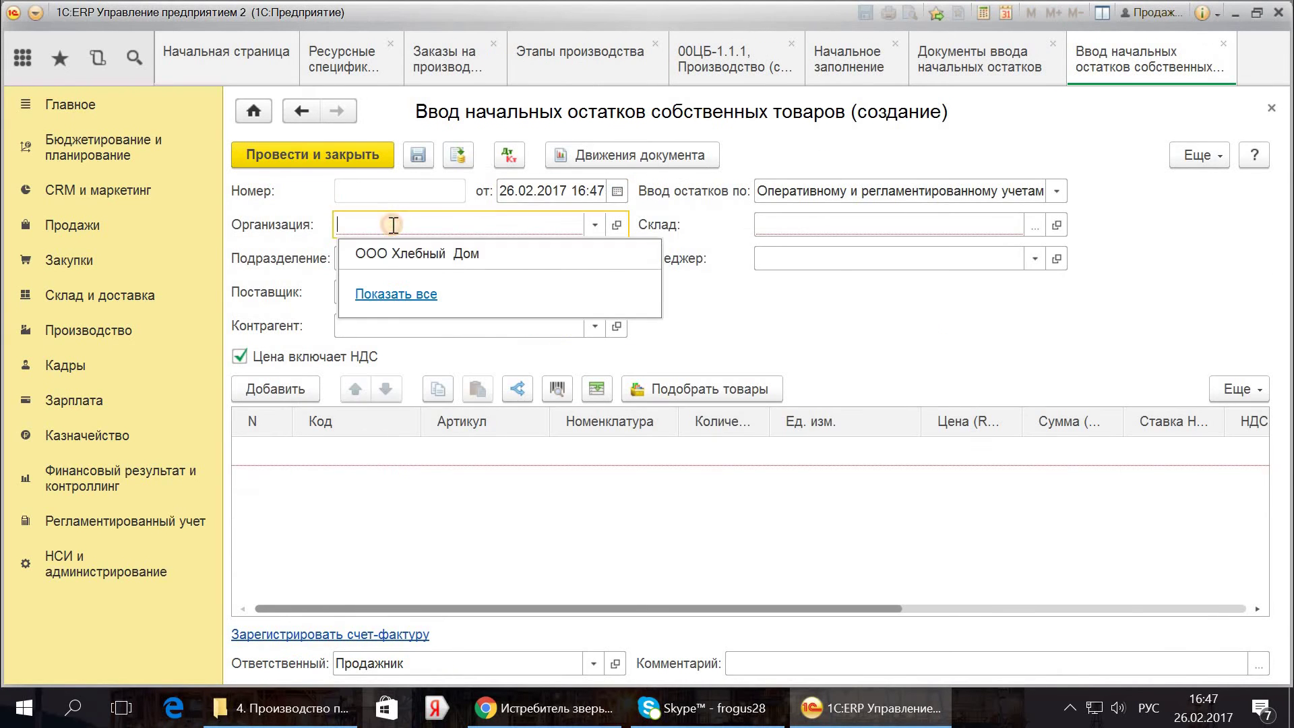
left_click(401, 254)
left_click(826, 224)
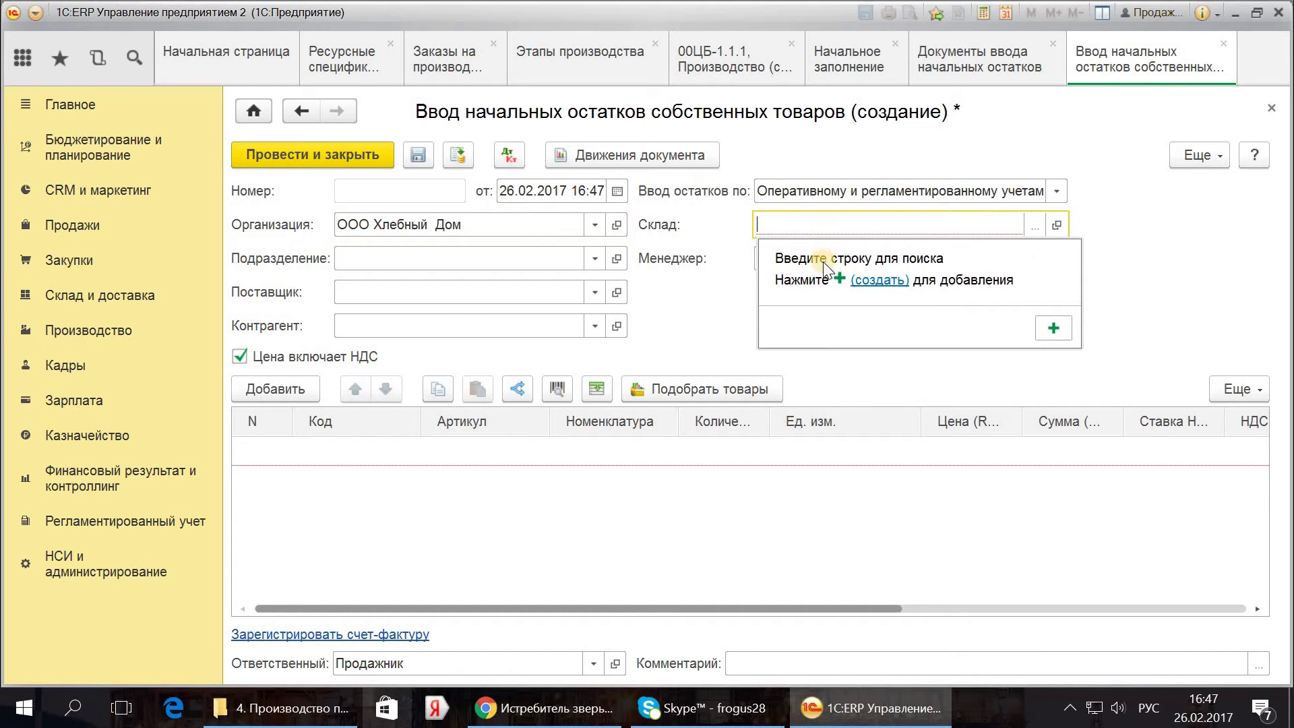
left_click(1034, 225)
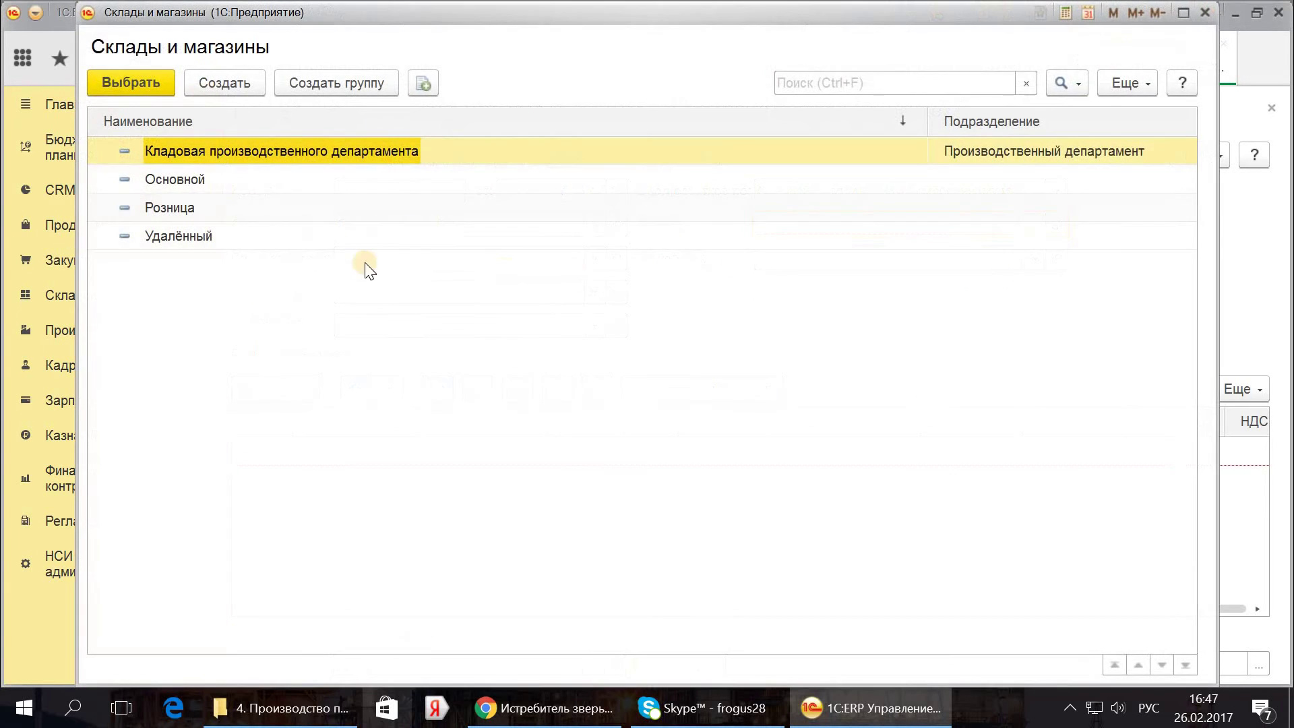
double_click(274, 179)
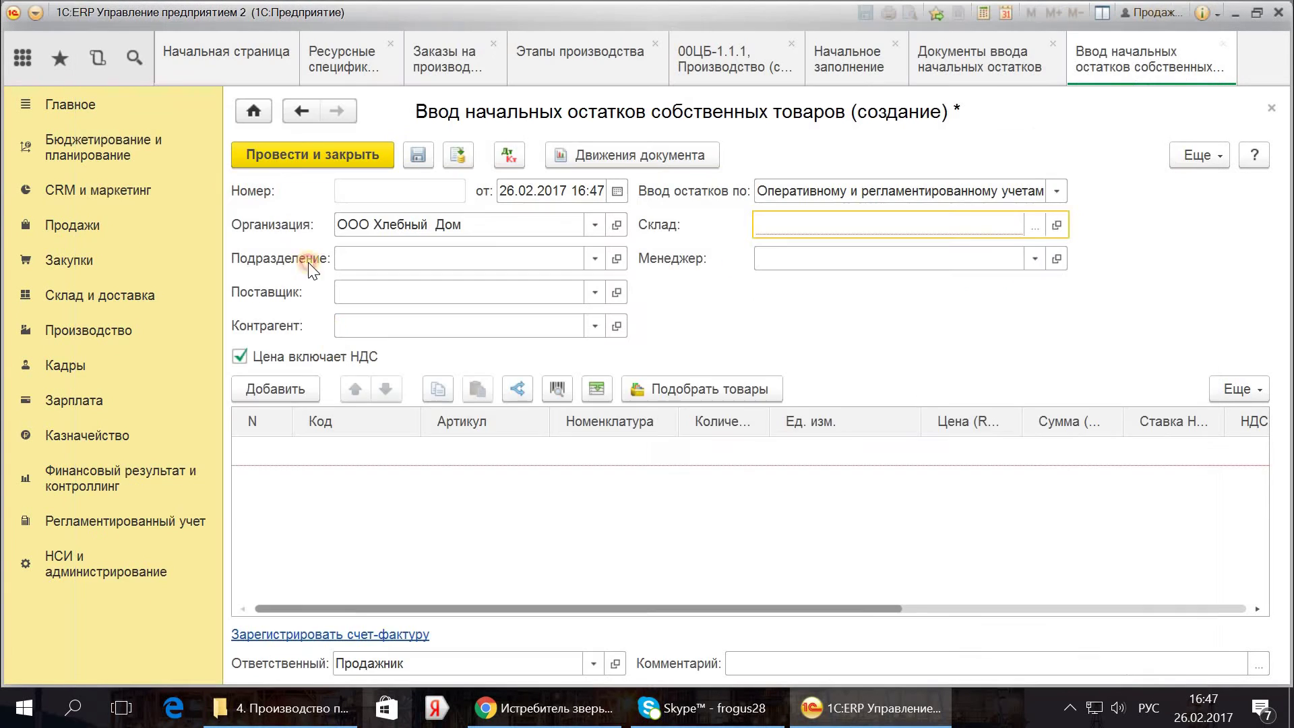
left_click(585, 191)
key("F4")
left_click(922, 407)
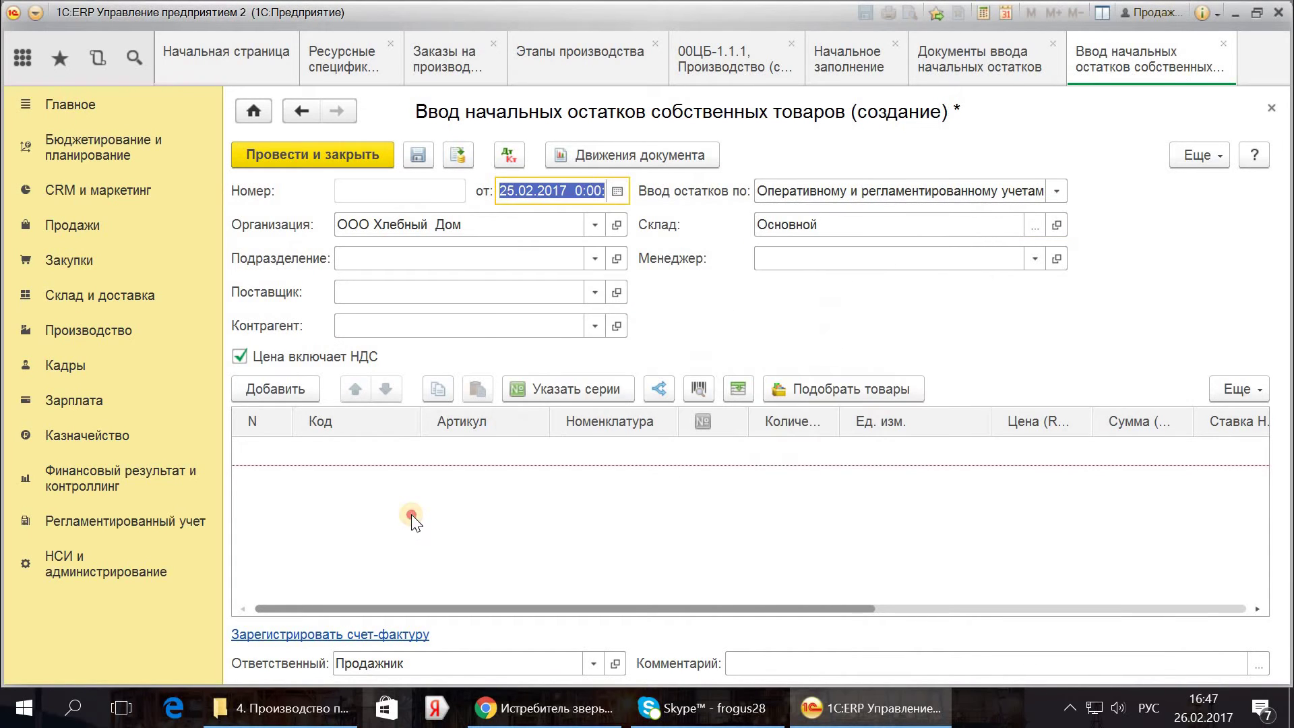
Step: Add Сахар with a quantity of 5000 to the opening balances, post the document and return to the production stage
left_click(275, 389)
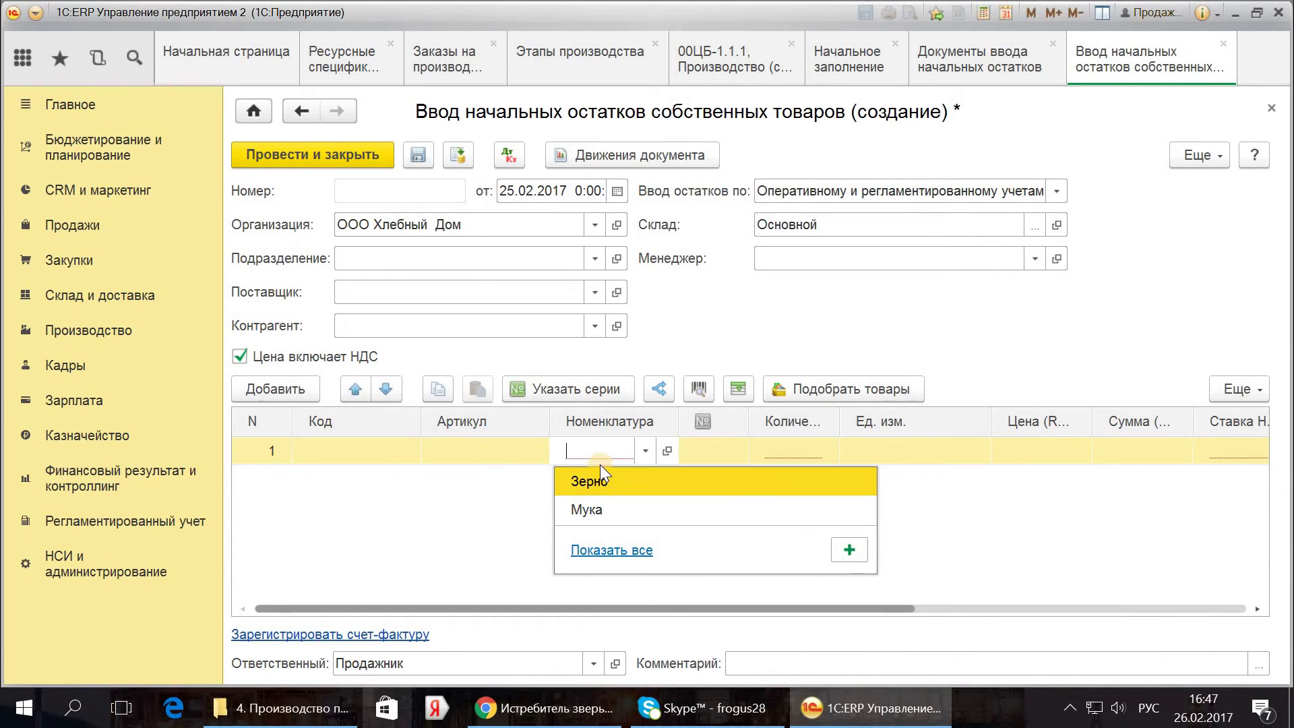
type("С")
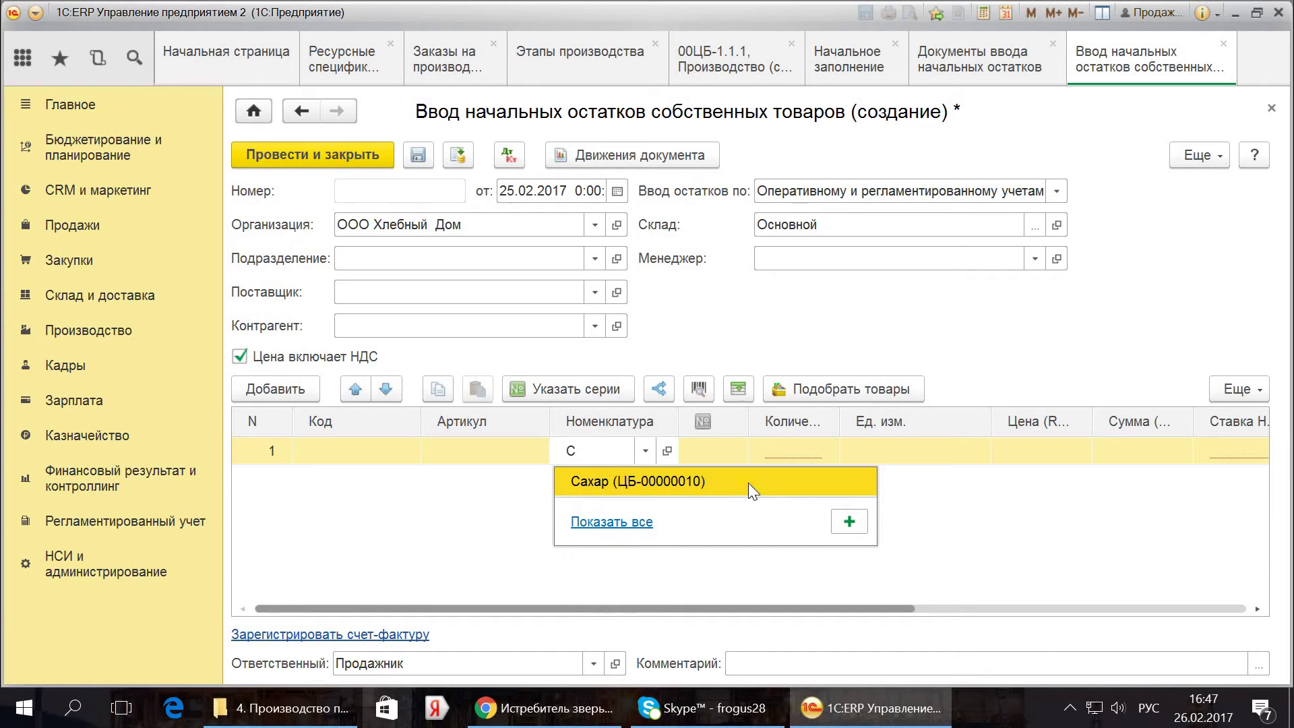
left_click(692, 476)
key("Return")
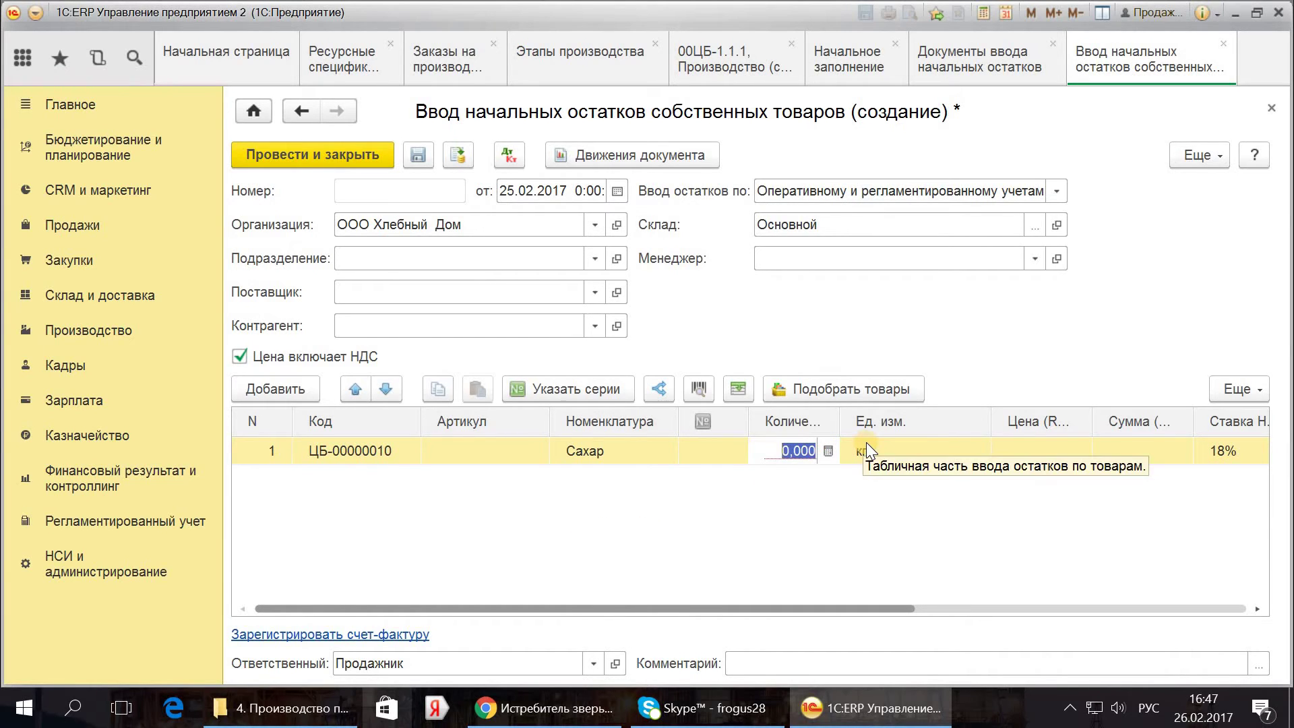
type("5000")
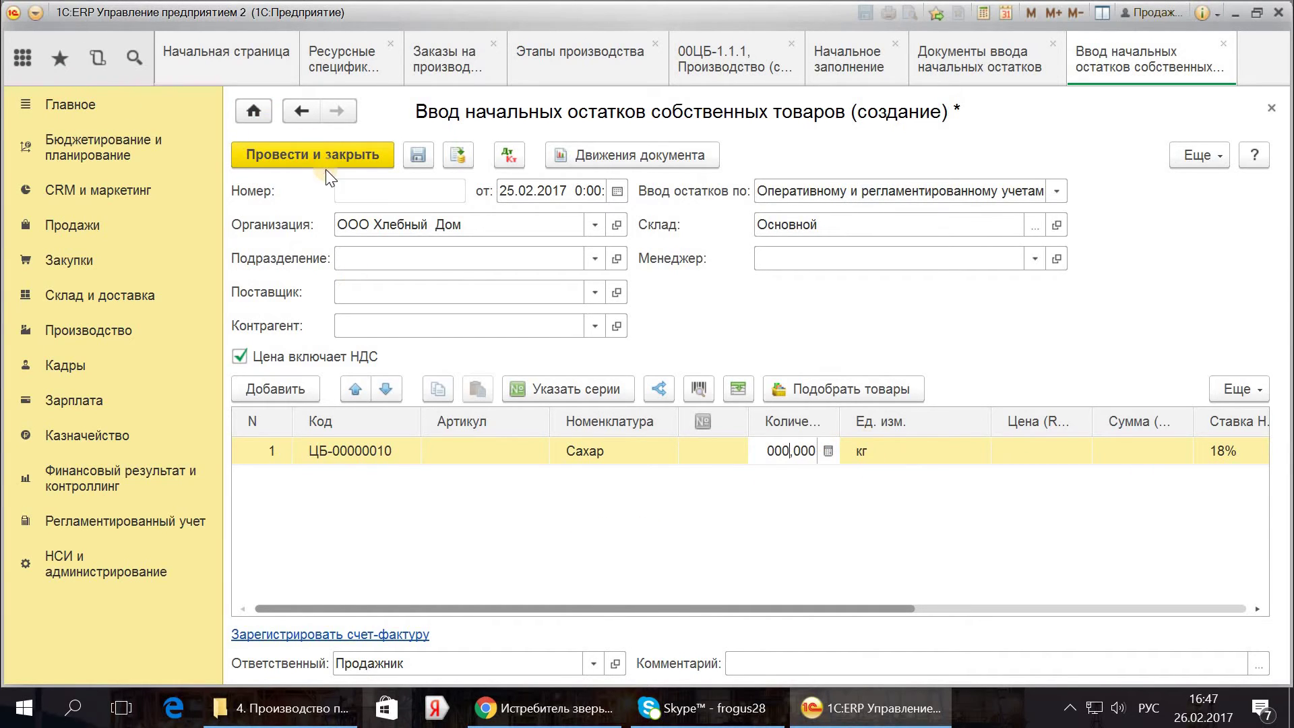
left_click(323, 159)
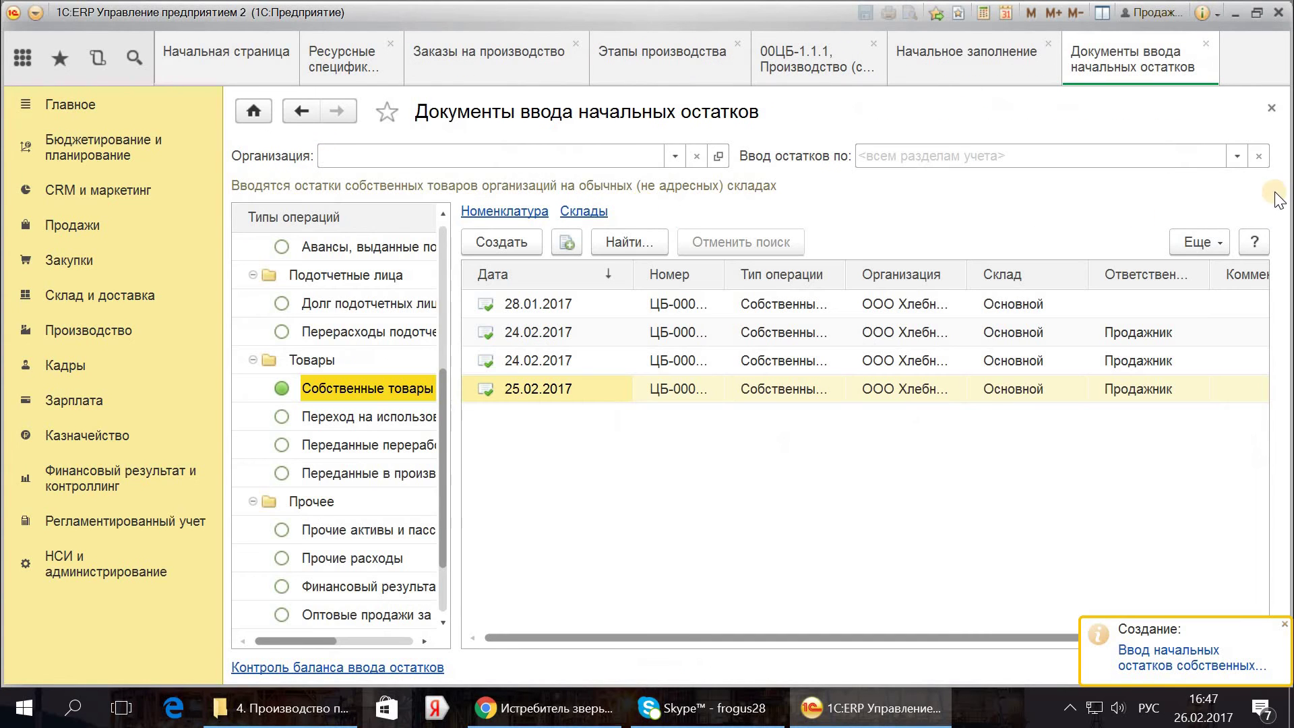
left_click(1271, 109)
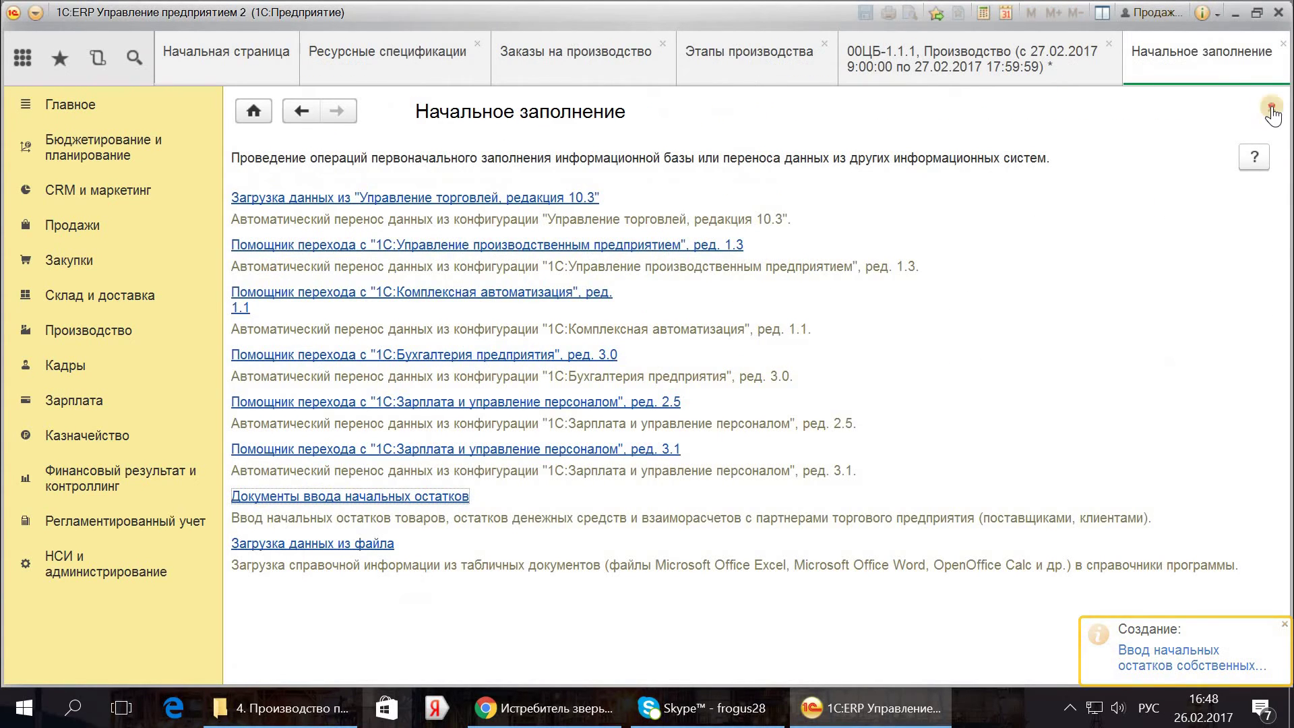
left_click(1271, 109)
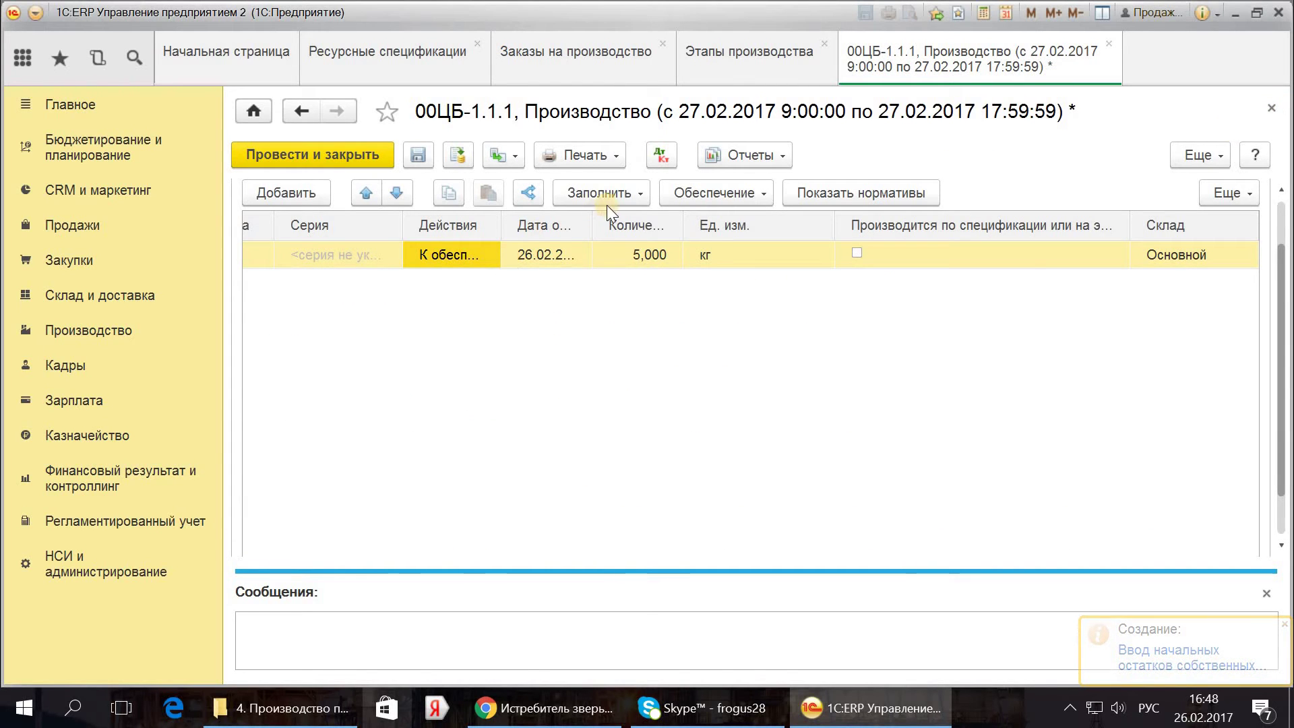
Step: Fill the supply action of the Сахар line, using Отгрузить first and К обеспечению for the remainder
left_click(694, 195)
left_click(681, 217)
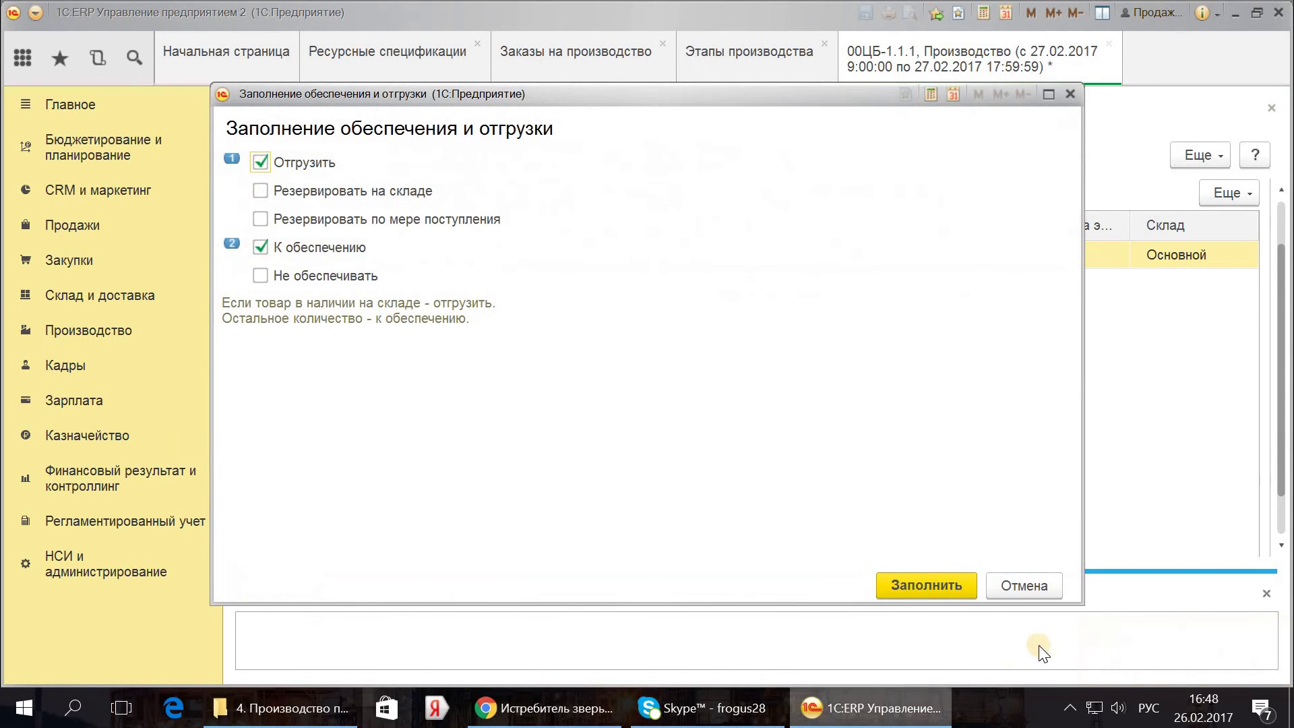
left_click(937, 584)
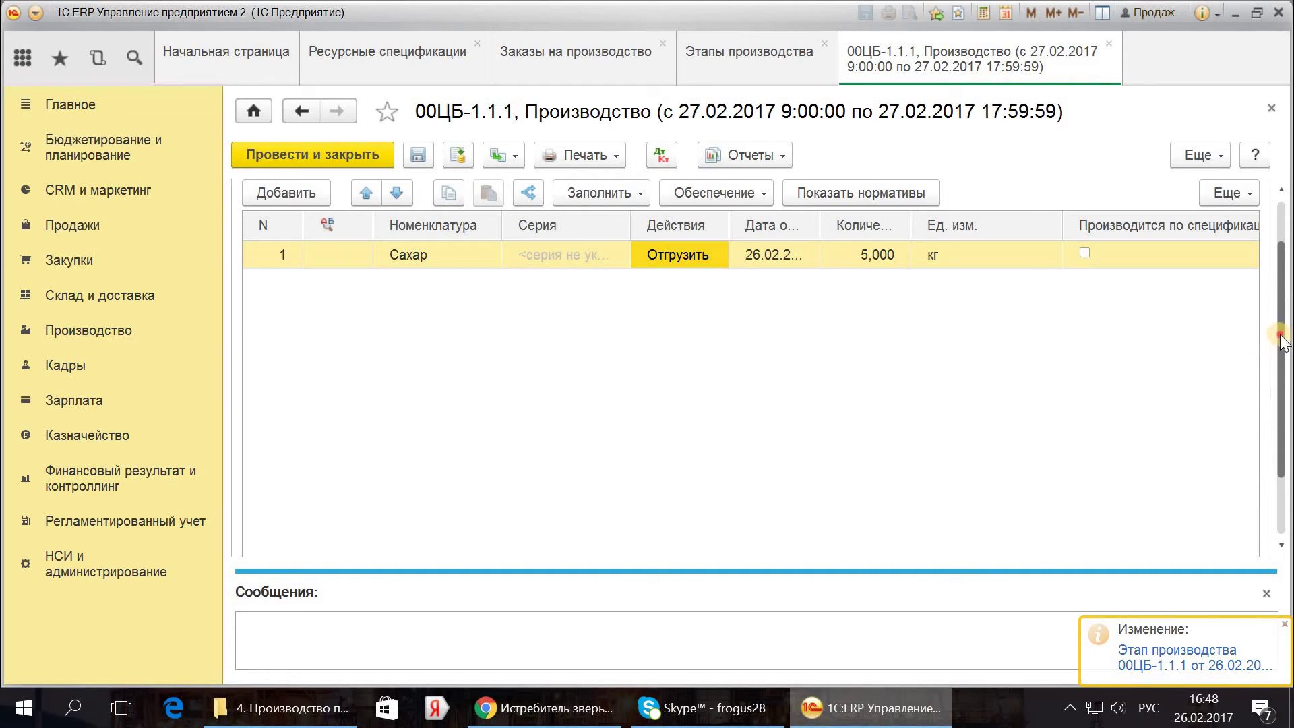
Step: Check the stage's status on its main page with Начат selected, and post and close the stage
scroll(944, 256, "up", 2)
left_click(273, 224)
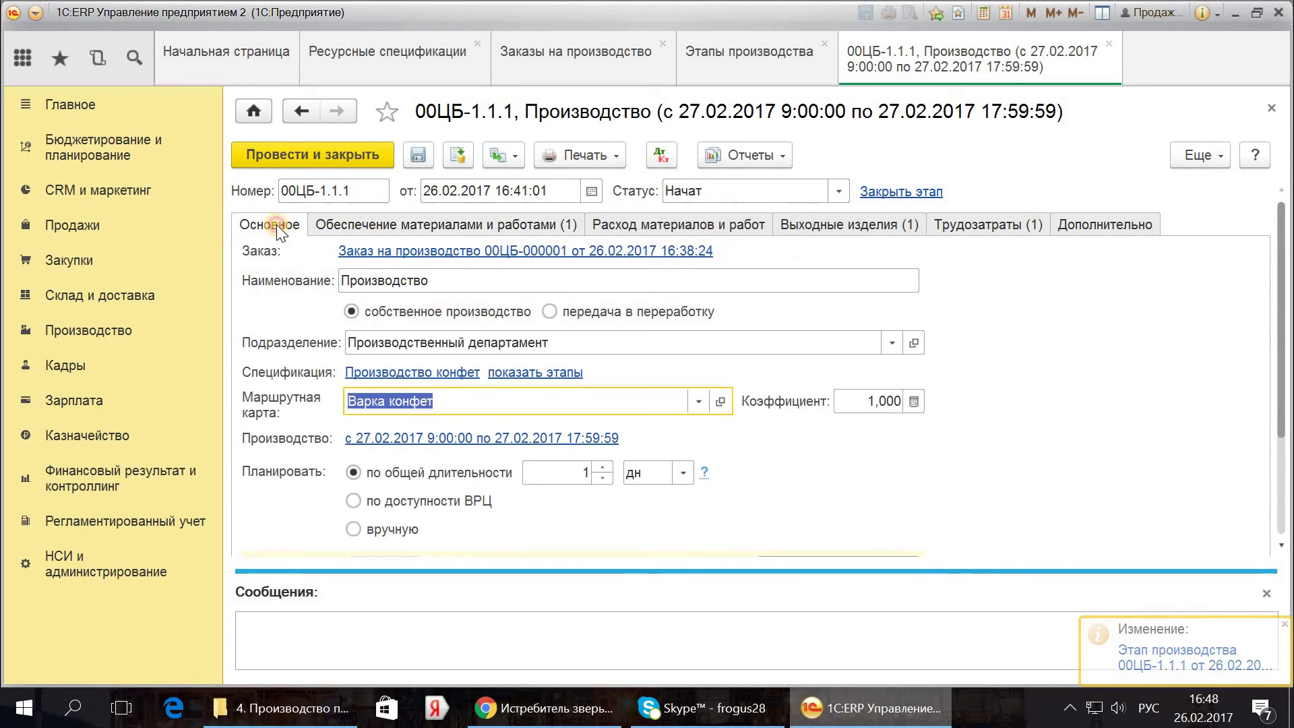
left_click(837, 192)
left_click(656, 180)
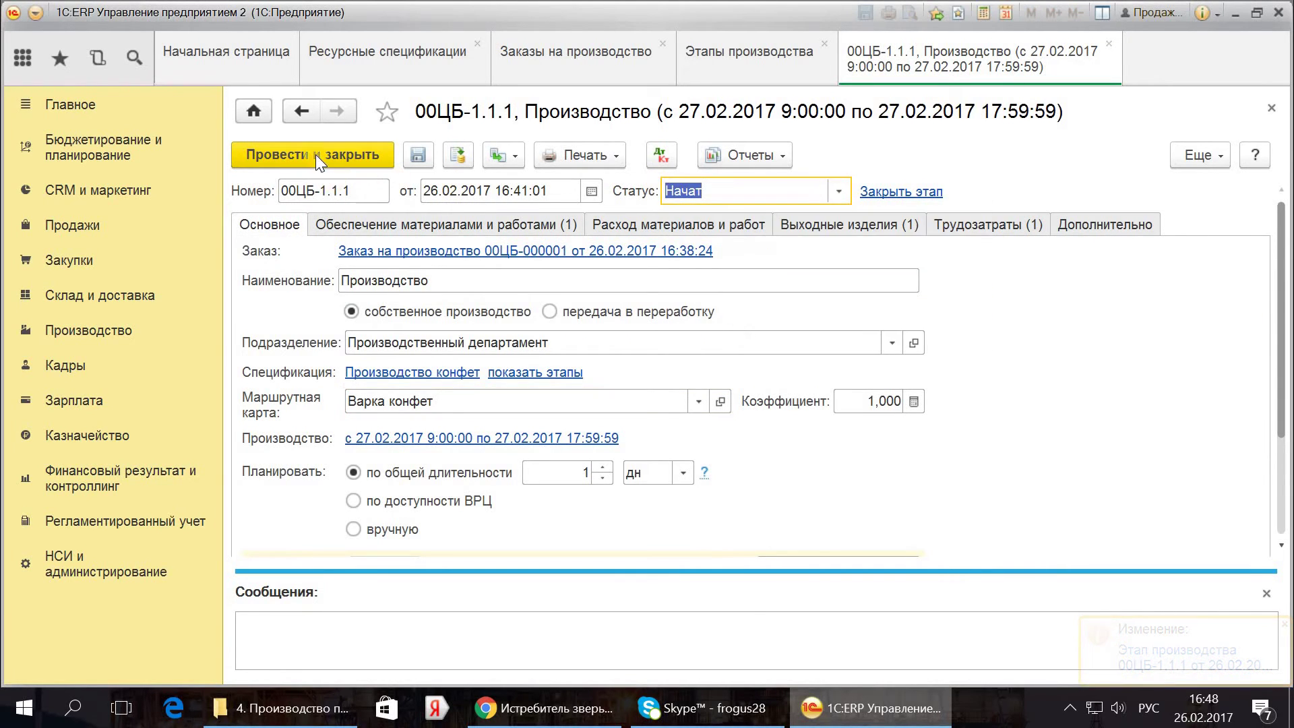
left_click(316, 155)
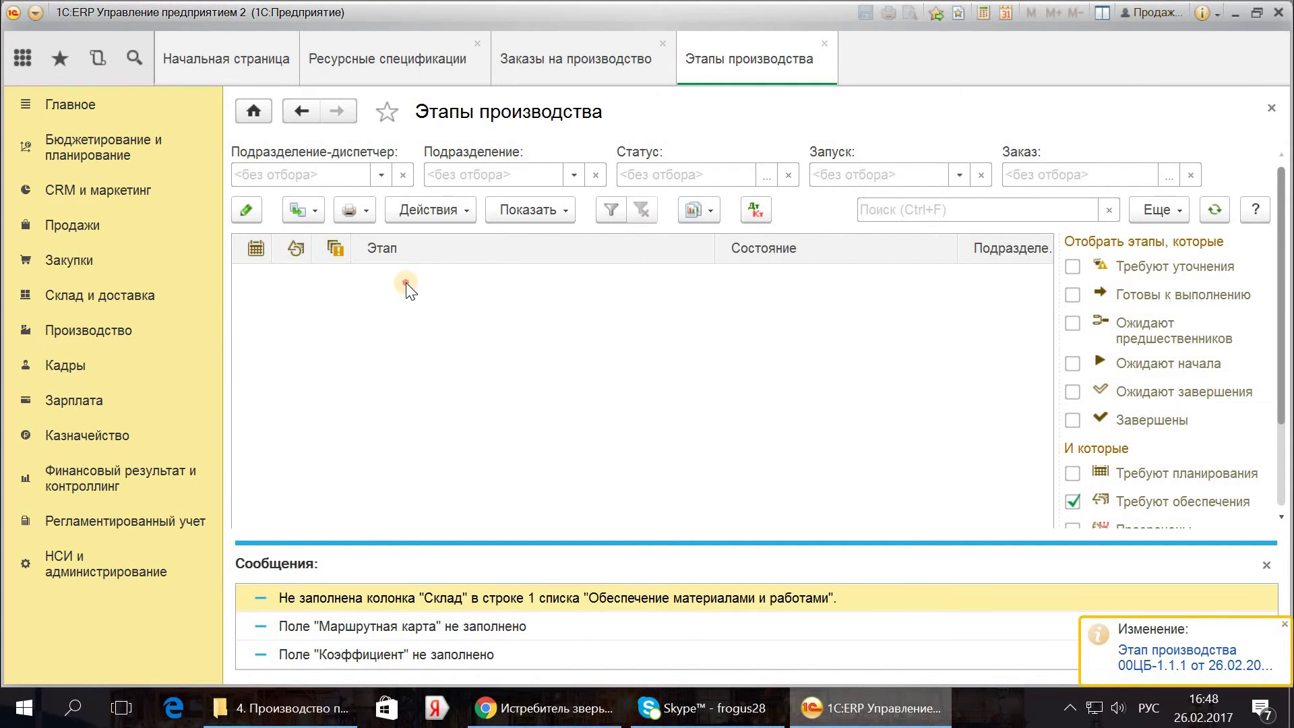
Step: Dismiss the messages and remove the Требуют обеспечения filter from the production stages list
right_click(601, 609)
left_click(1267, 565)
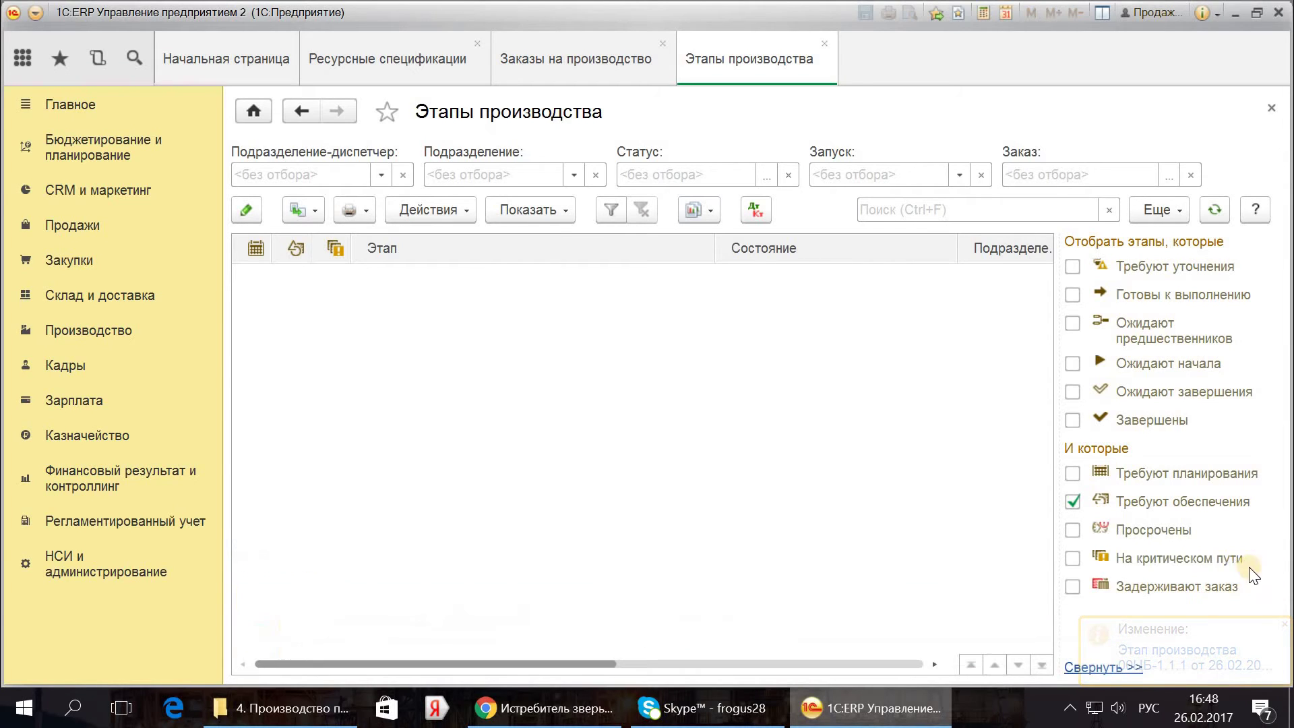
left_click(1071, 502)
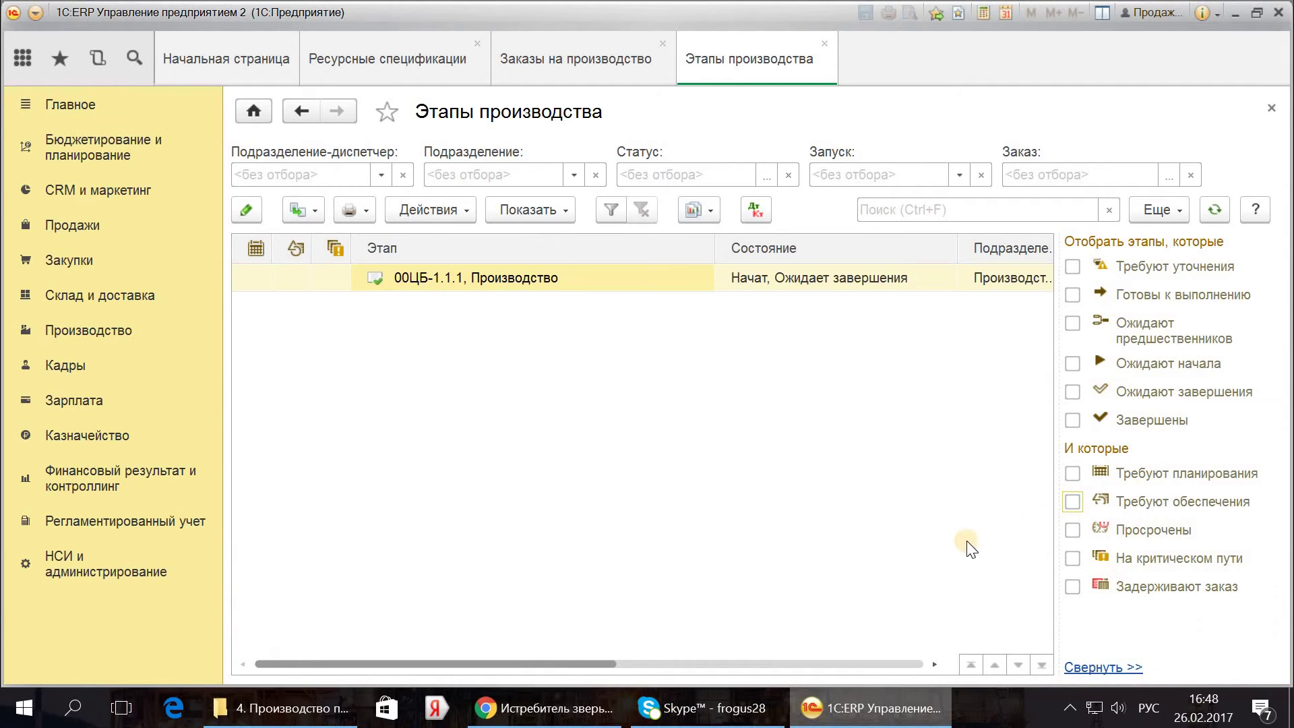
Step: Mark stage 00ЦБ-1.1.1 as completed, running the order closing assistant with the option to set the status Завершен
left_click(763, 278)
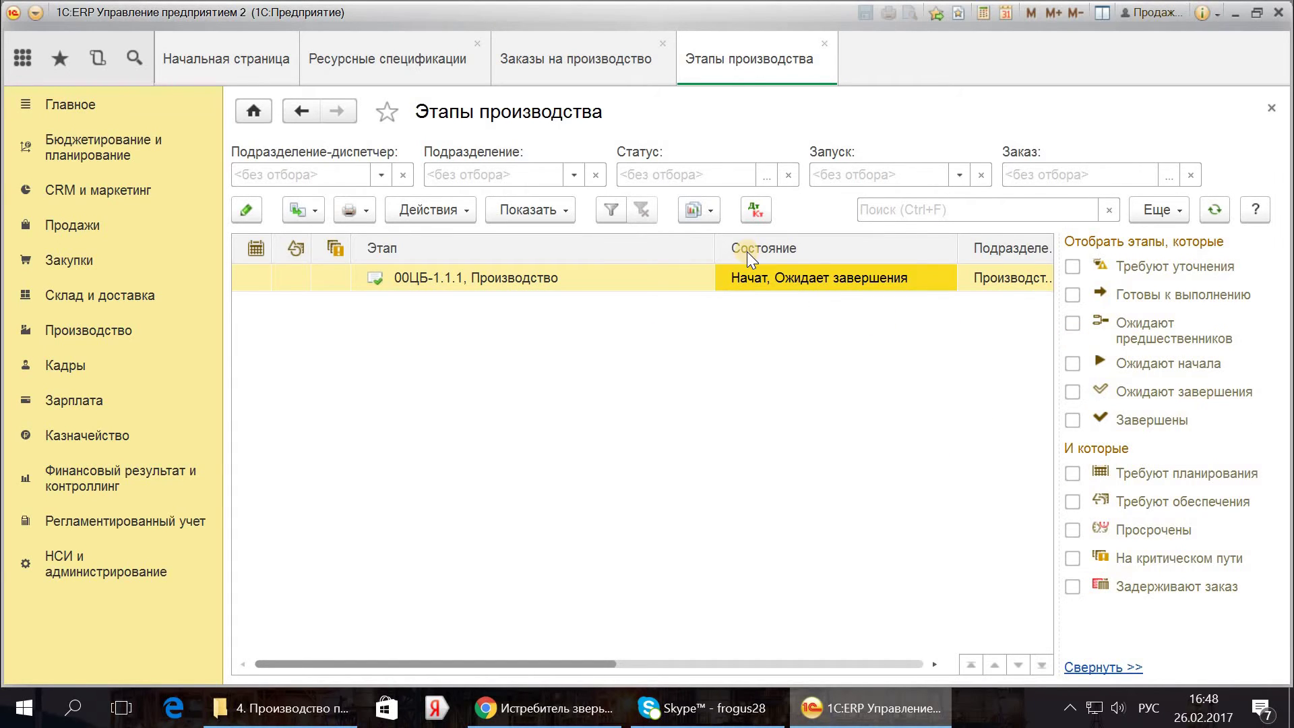
right_click(726, 271)
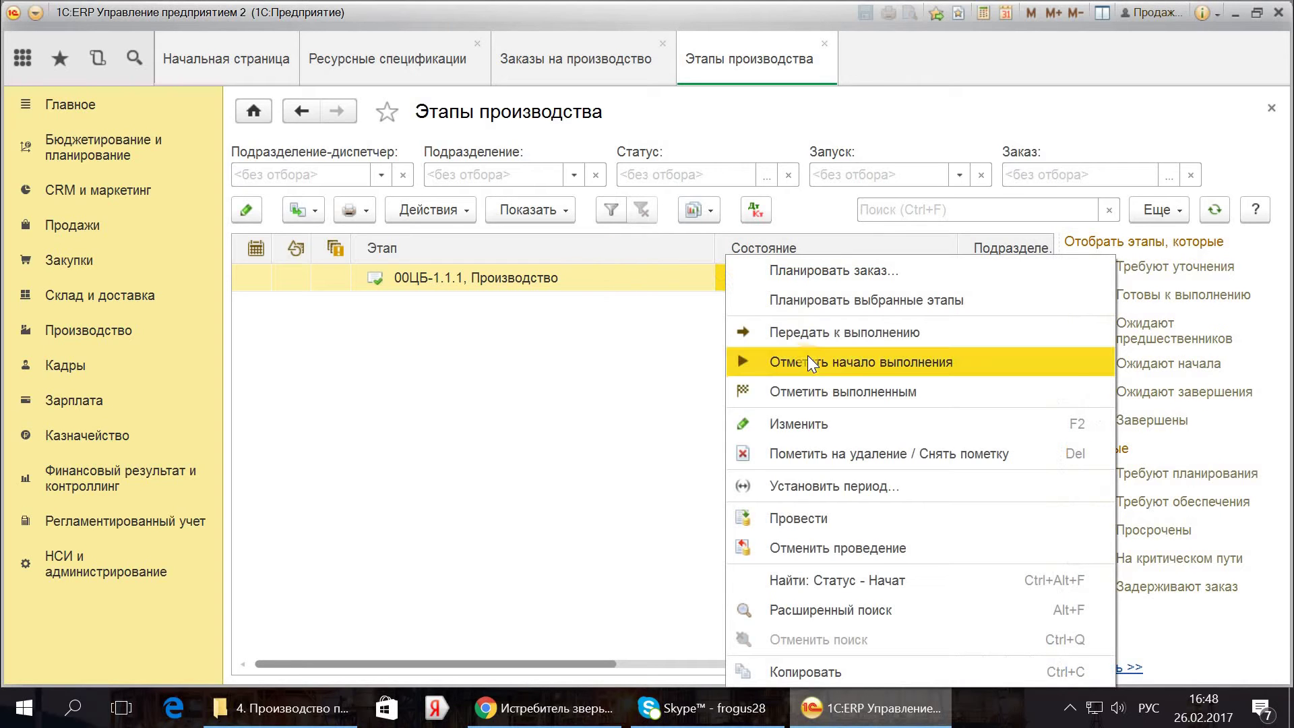
left_click(860, 391)
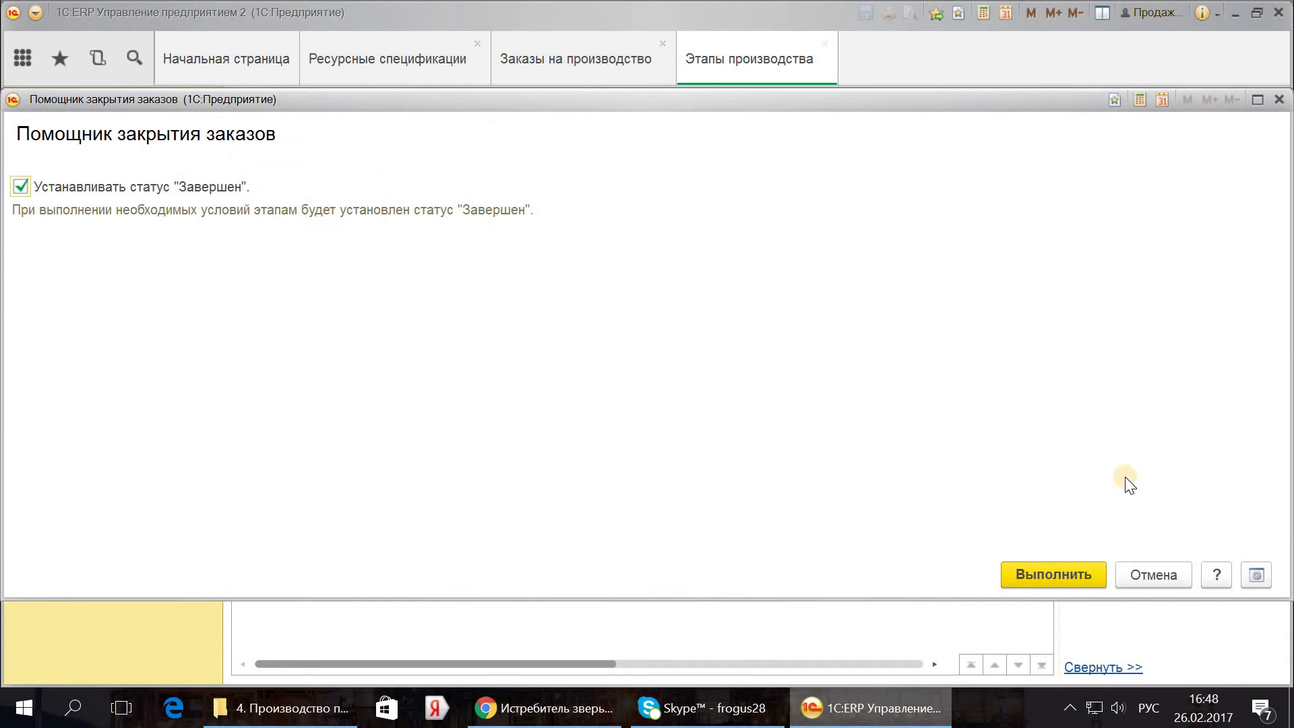
left_click(1034, 565)
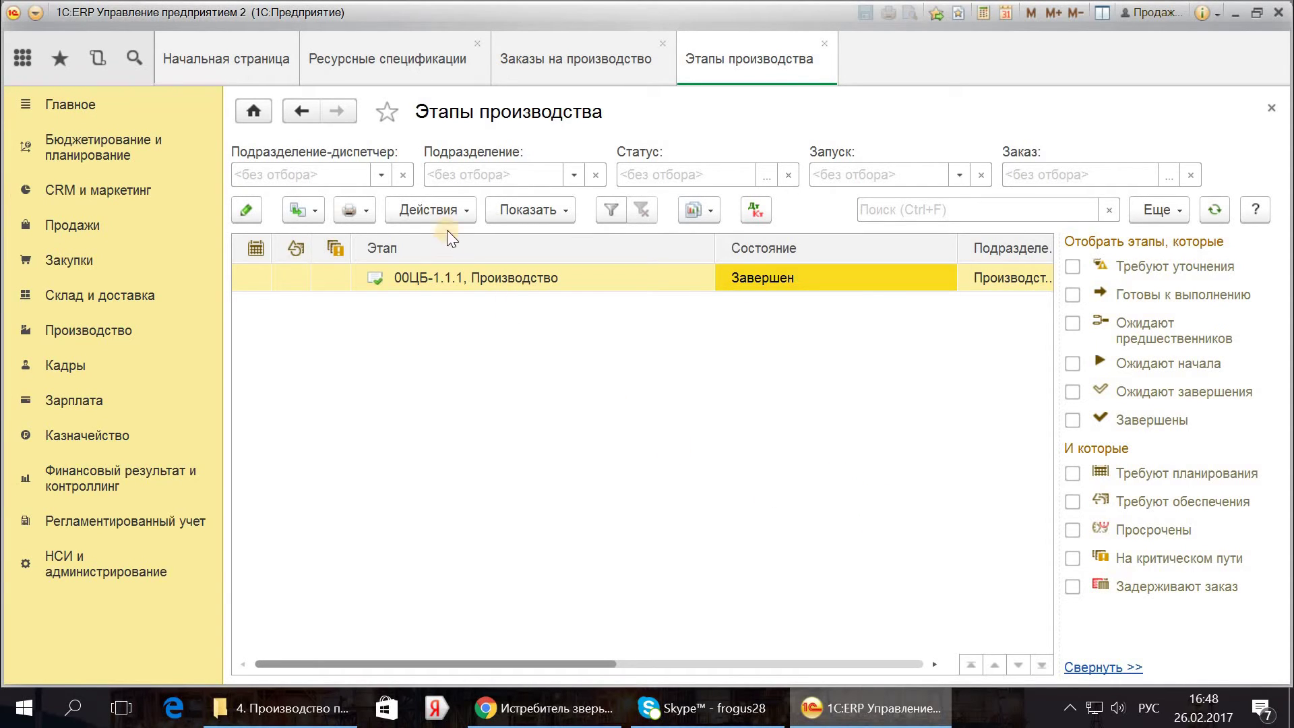
Step: Create a Выработка сотрудников document based on the completed stage for the Основная brigade
left_click(452, 208)
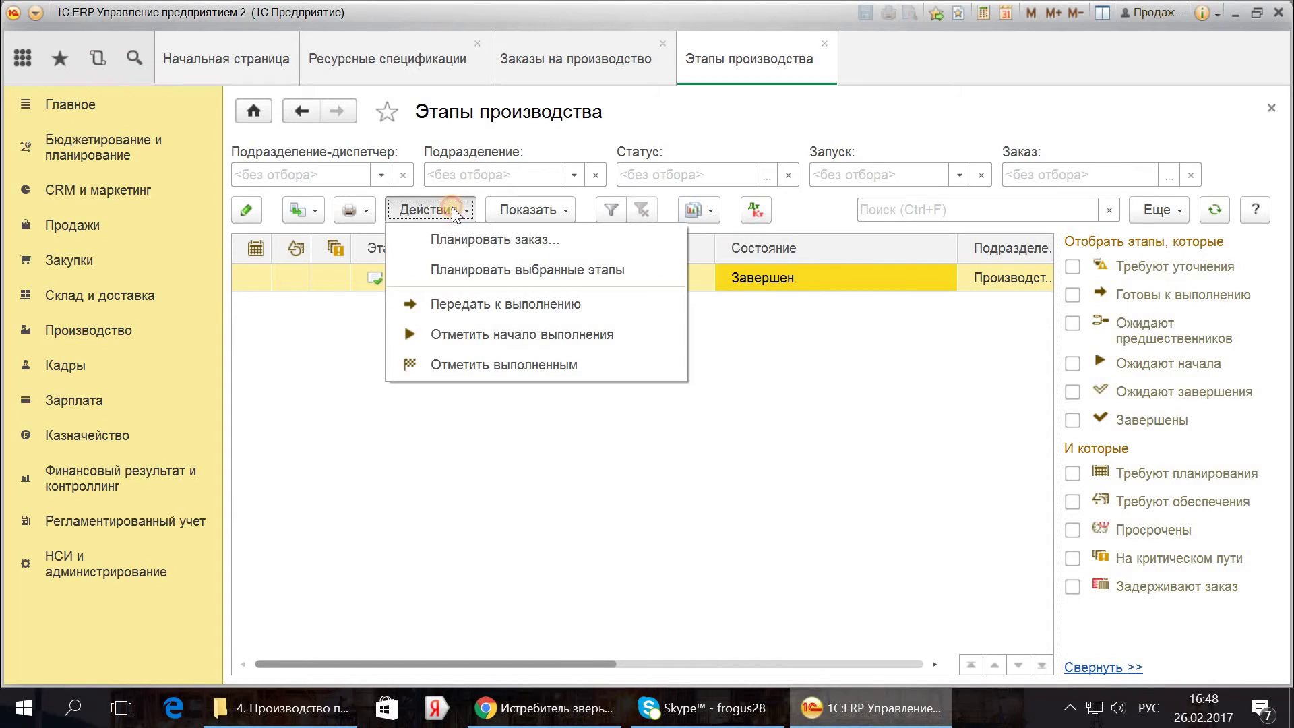
left_click(283, 346)
left_click(314, 212)
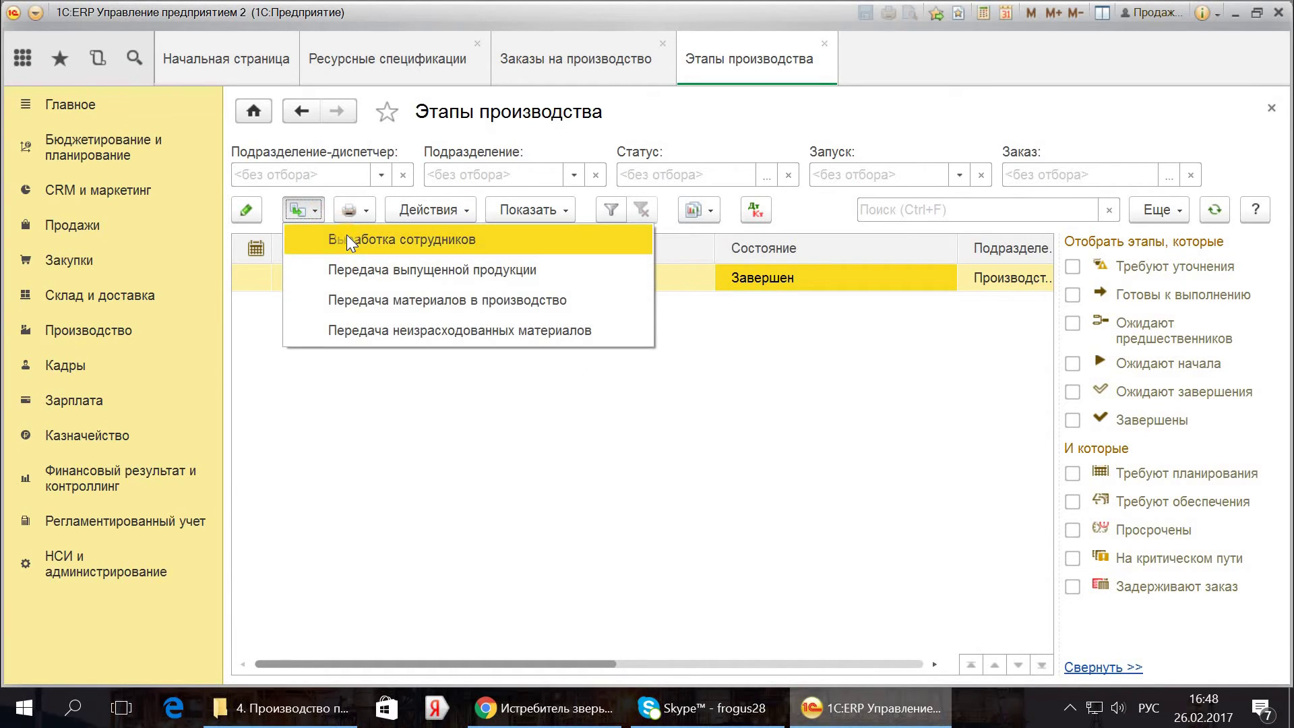
left_click(349, 240)
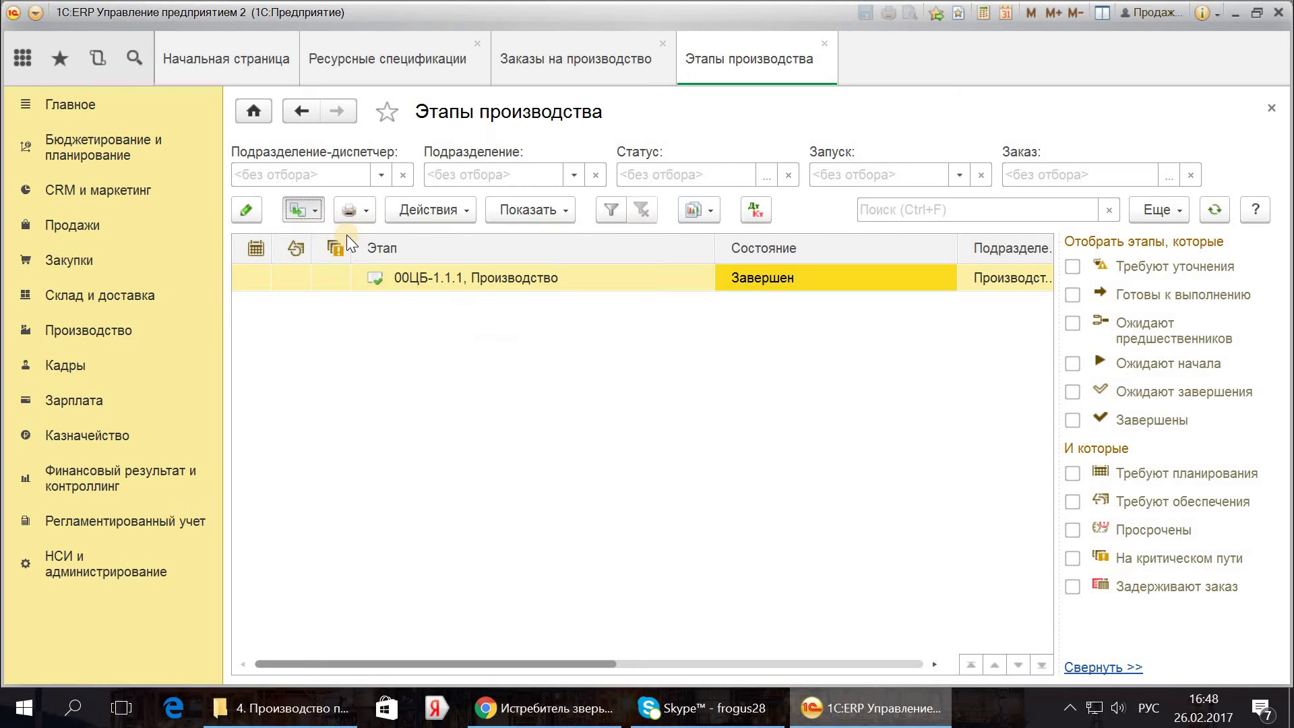
left_click(163, 215)
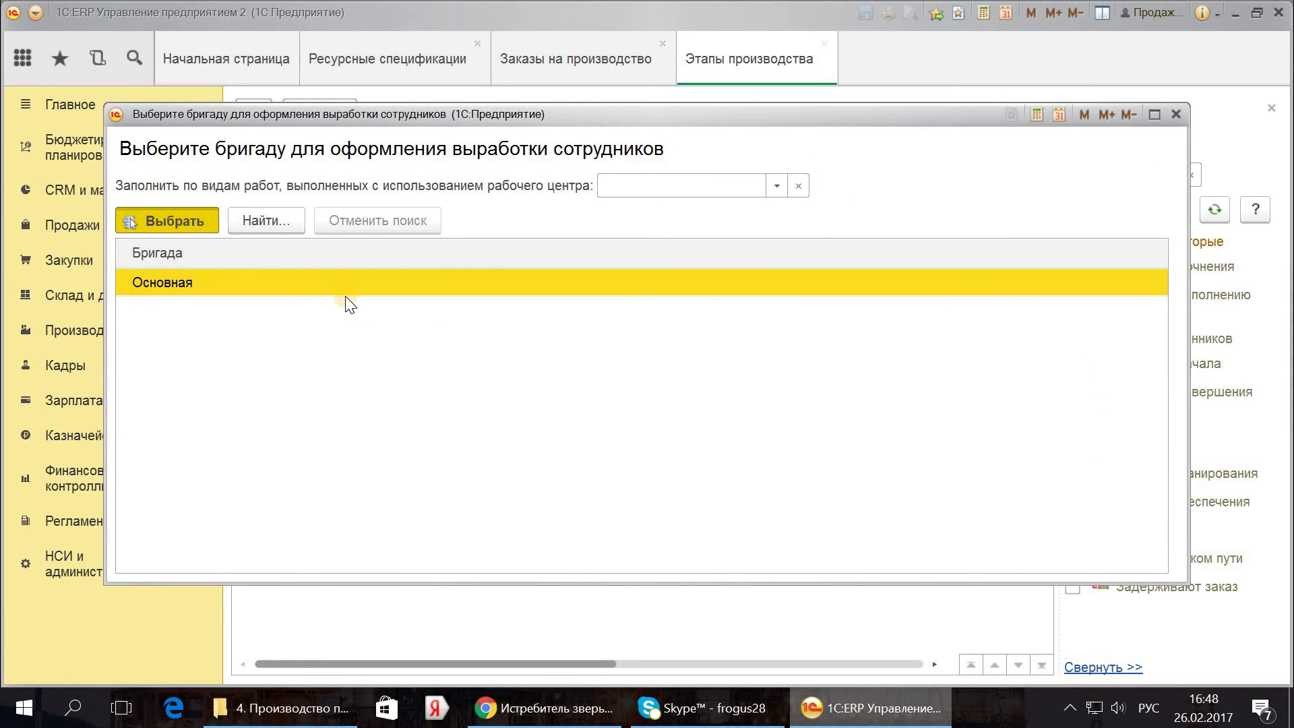
Step: Fill in the employees for the document's work types automatically, and post and close the document
left_click(330, 191)
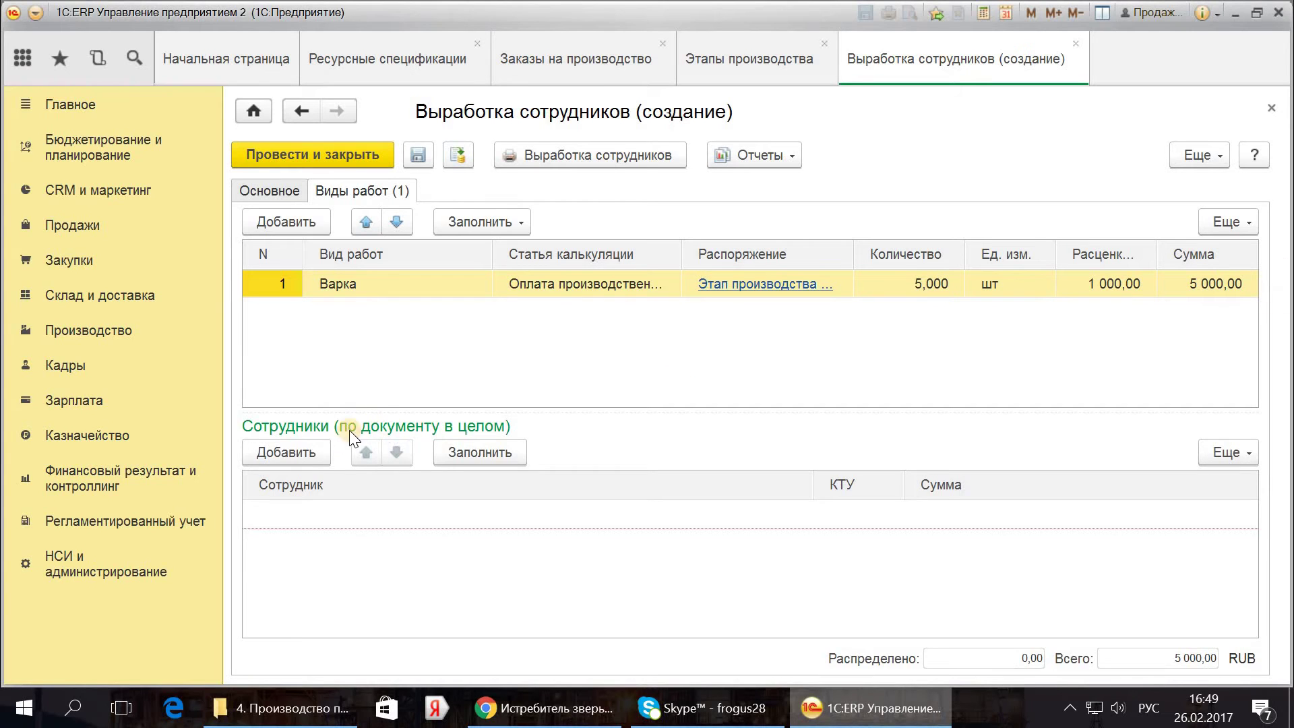
left_click(465, 461)
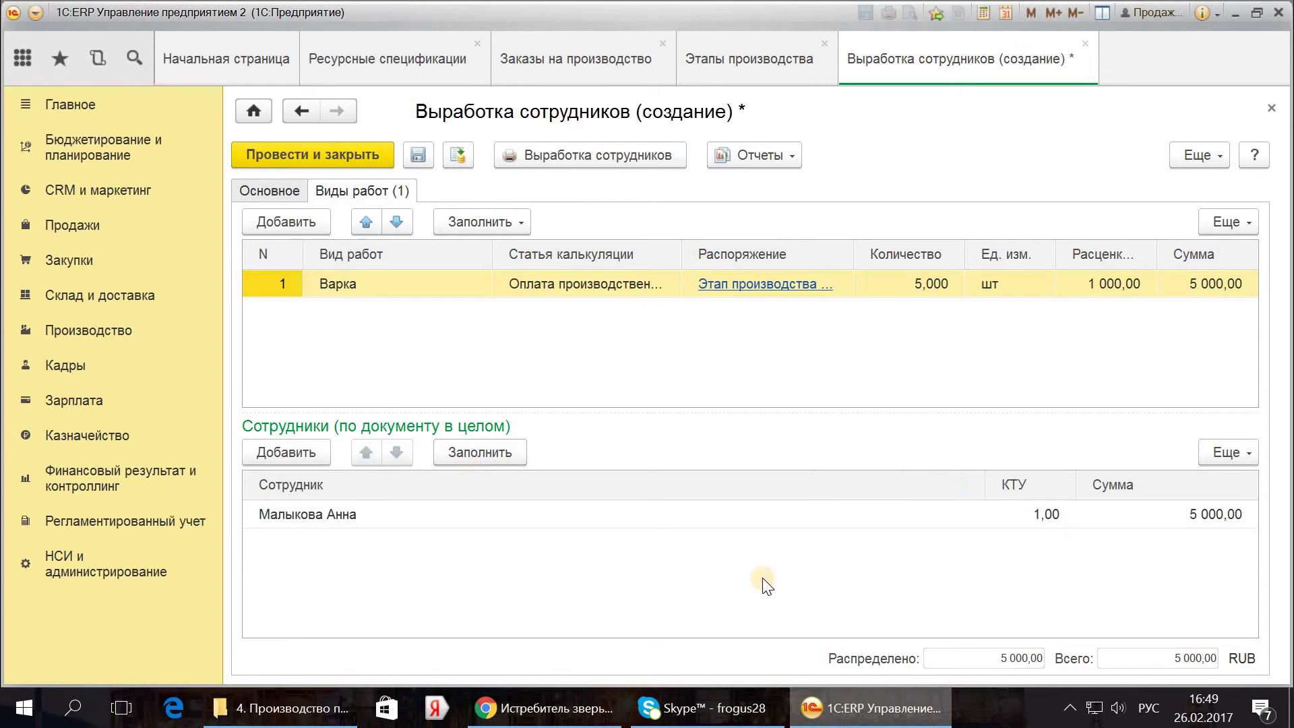
left_click(303, 163)
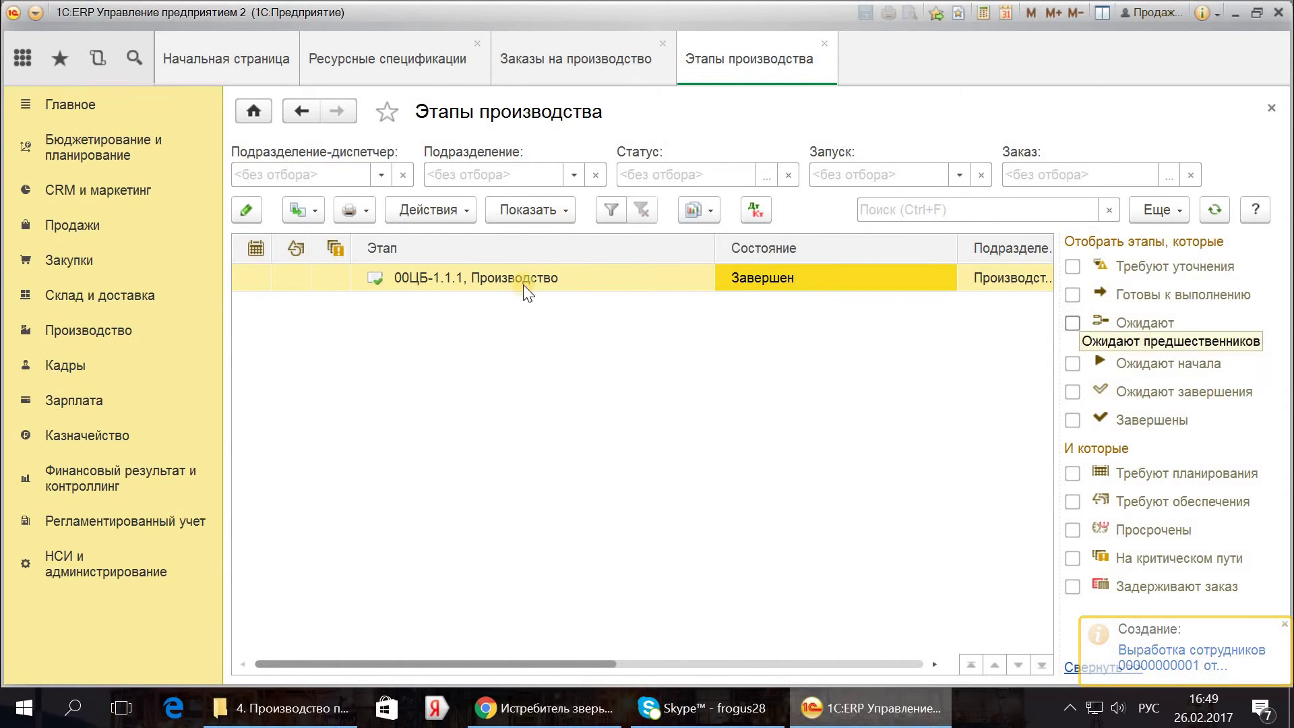
Step: Start a Передача выпущенной продукции document based on stage 00ЦБ-1.1.1, review its sections and operation options, and close it without saving
left_click(505, 277)
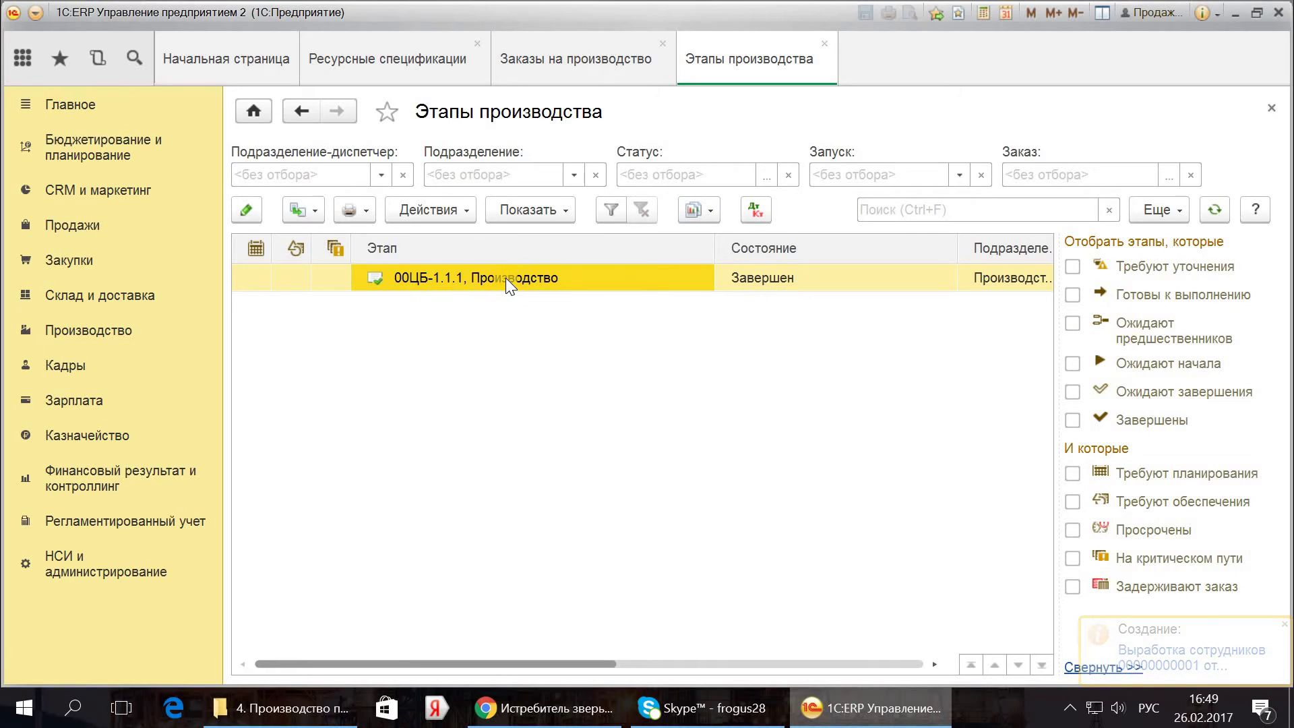
left_click(312, 202)
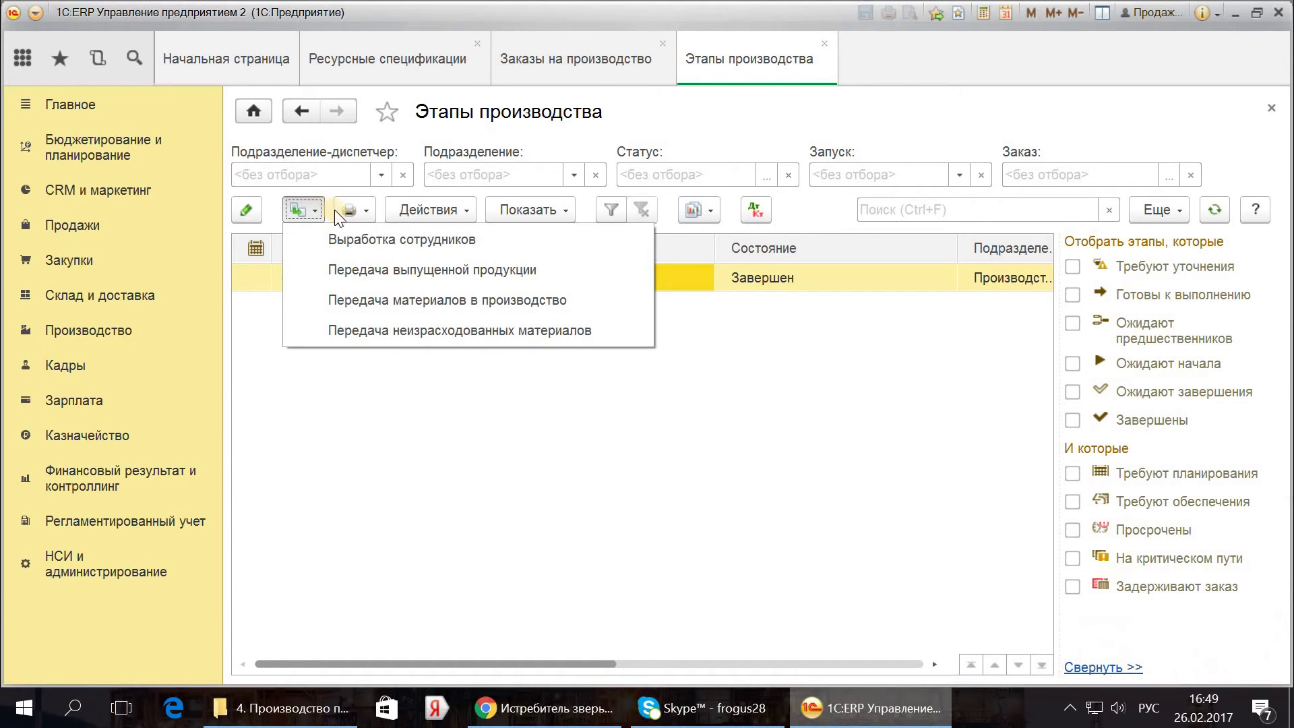
left_click(385, 264)
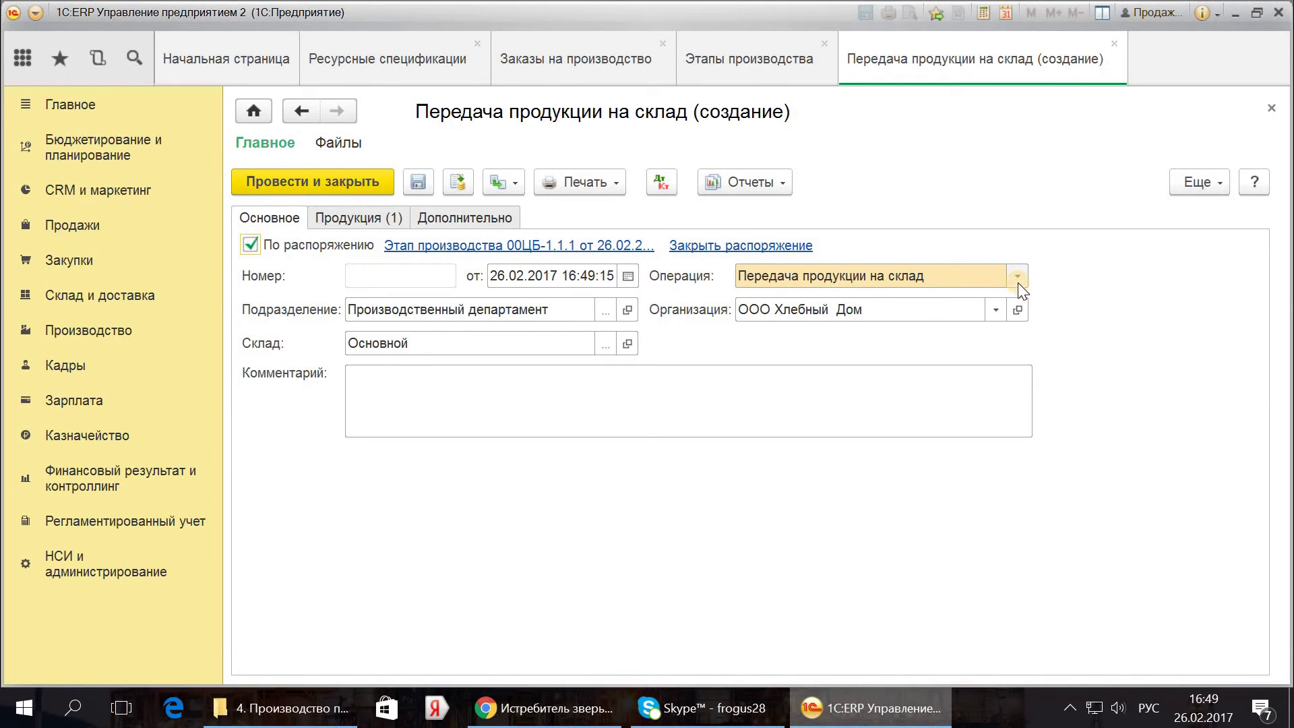
left_click(375, 217)
left_click(465, 216)
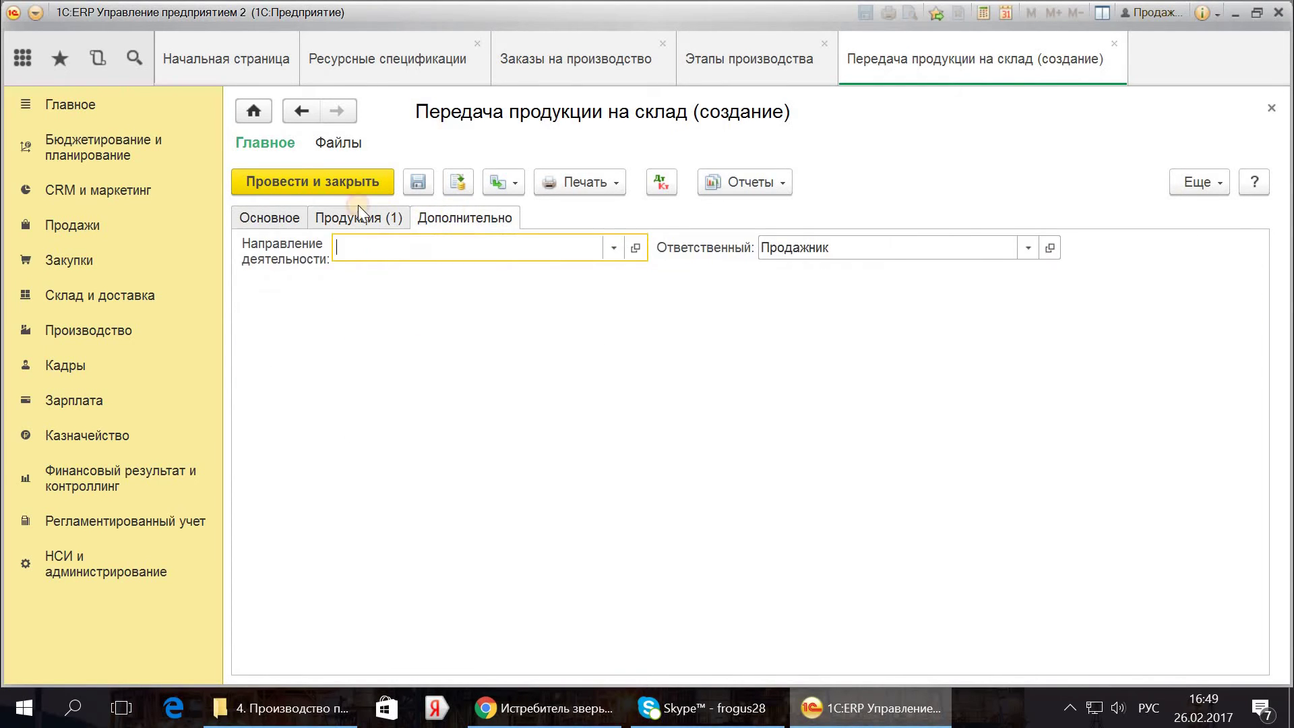
left_click(265, 214)
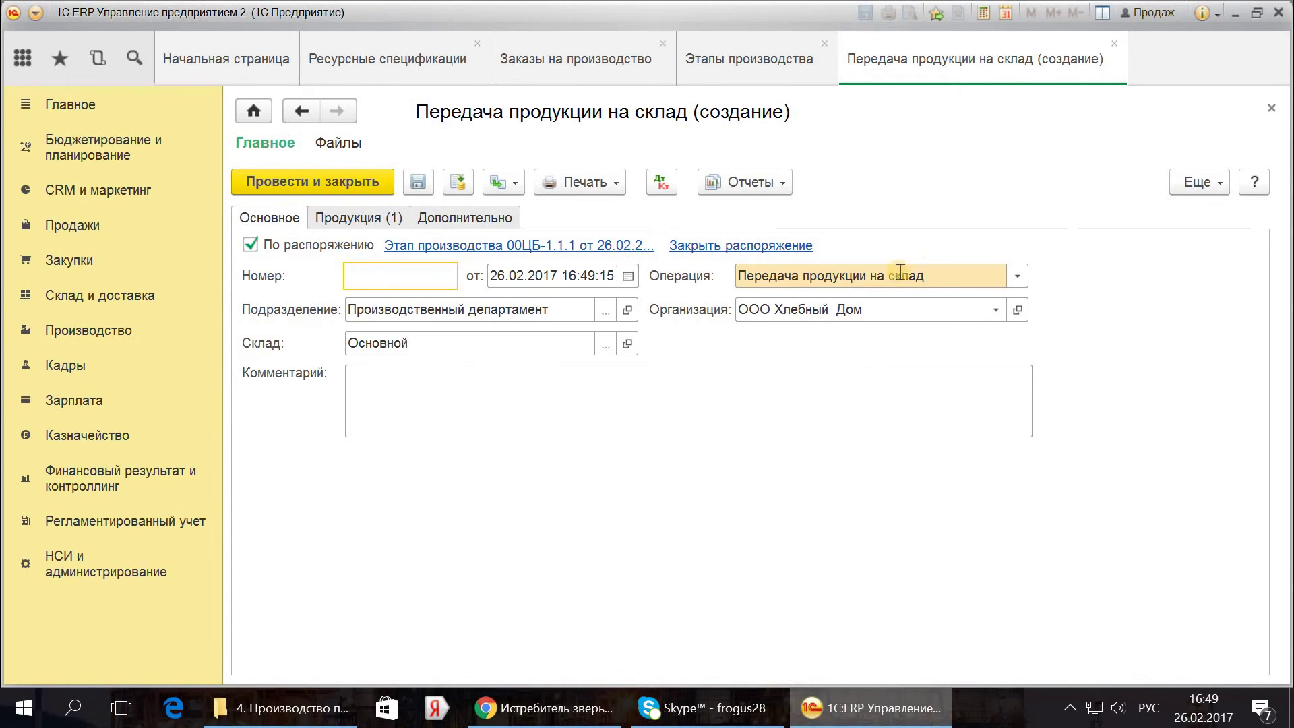
left_click(1015, 276)
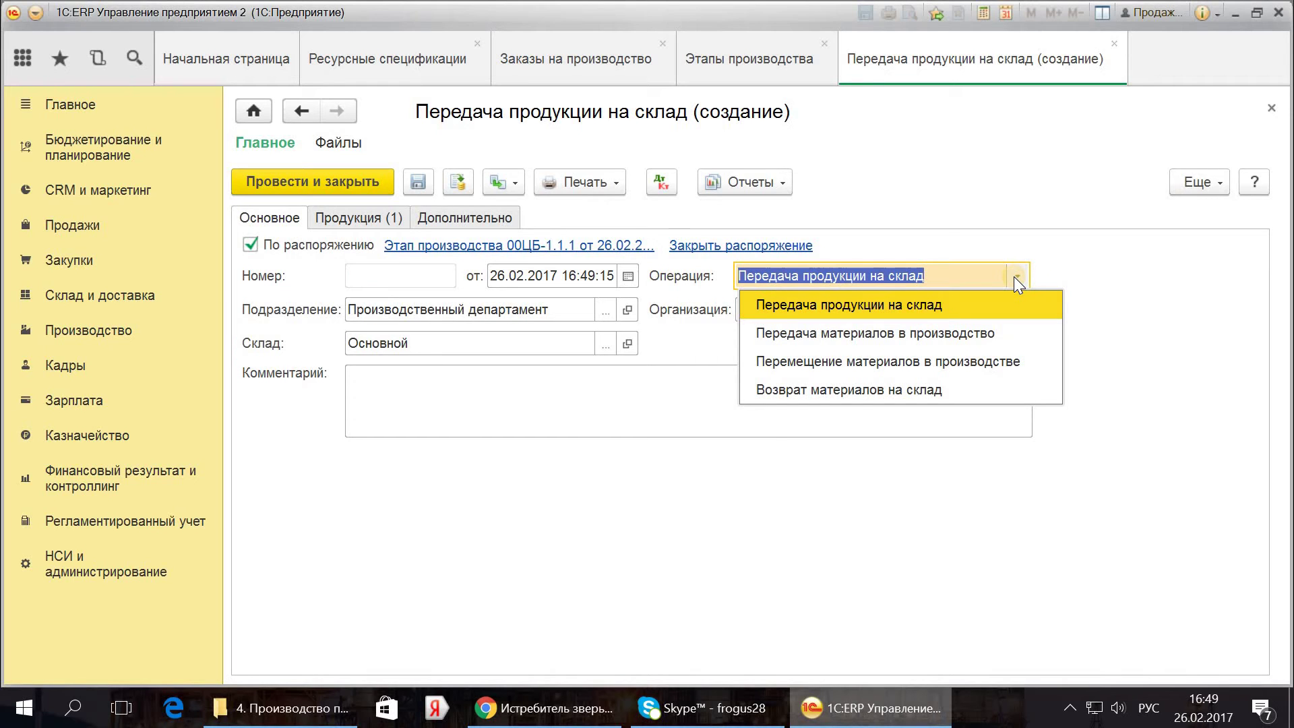
left_click(870, 305)
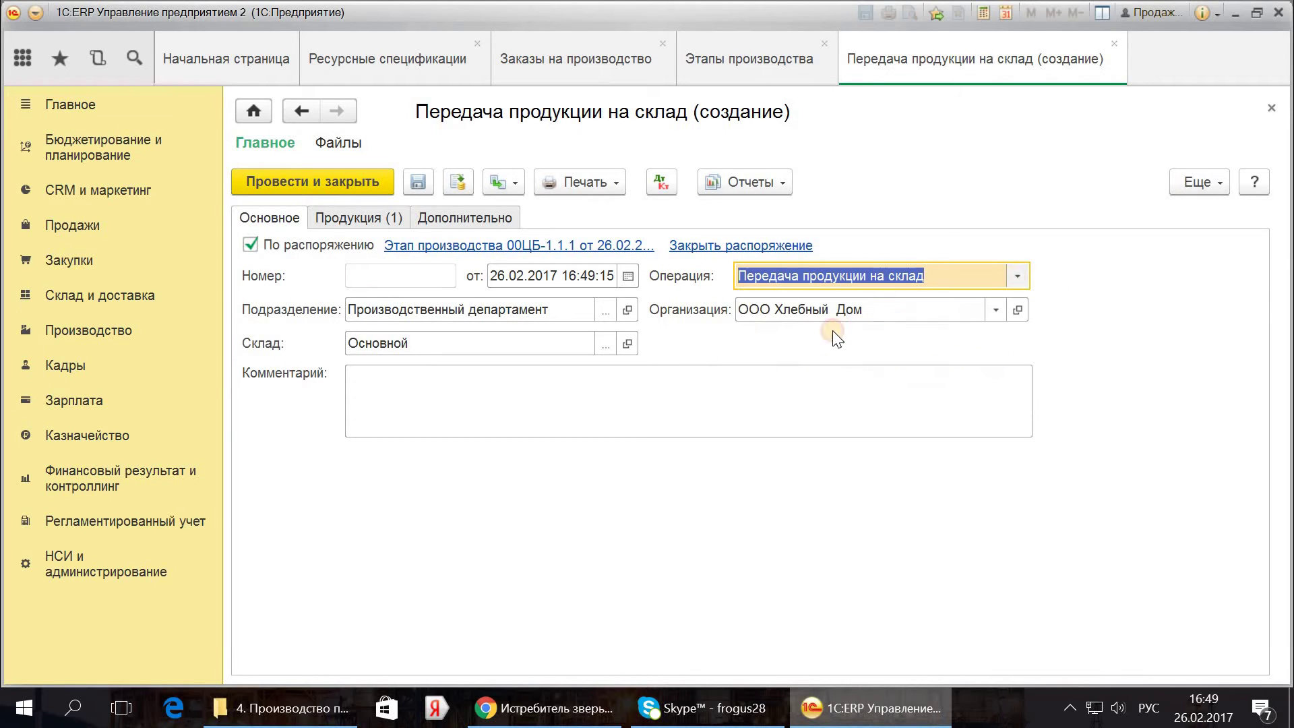
left_click(1272, 108)
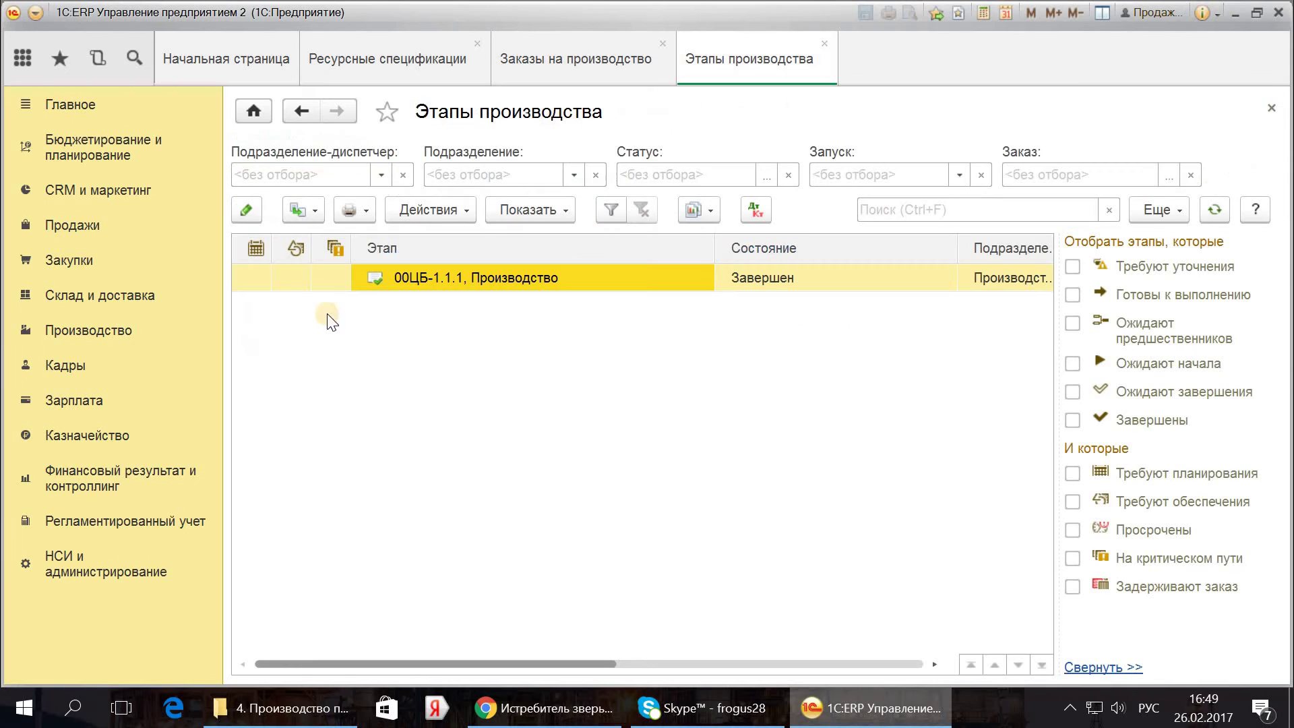
Step: Open stage 00ЦБ-1.1.1, run its Движения документа report and examine the Выпуск продукции register entries
double_click(405, 280)
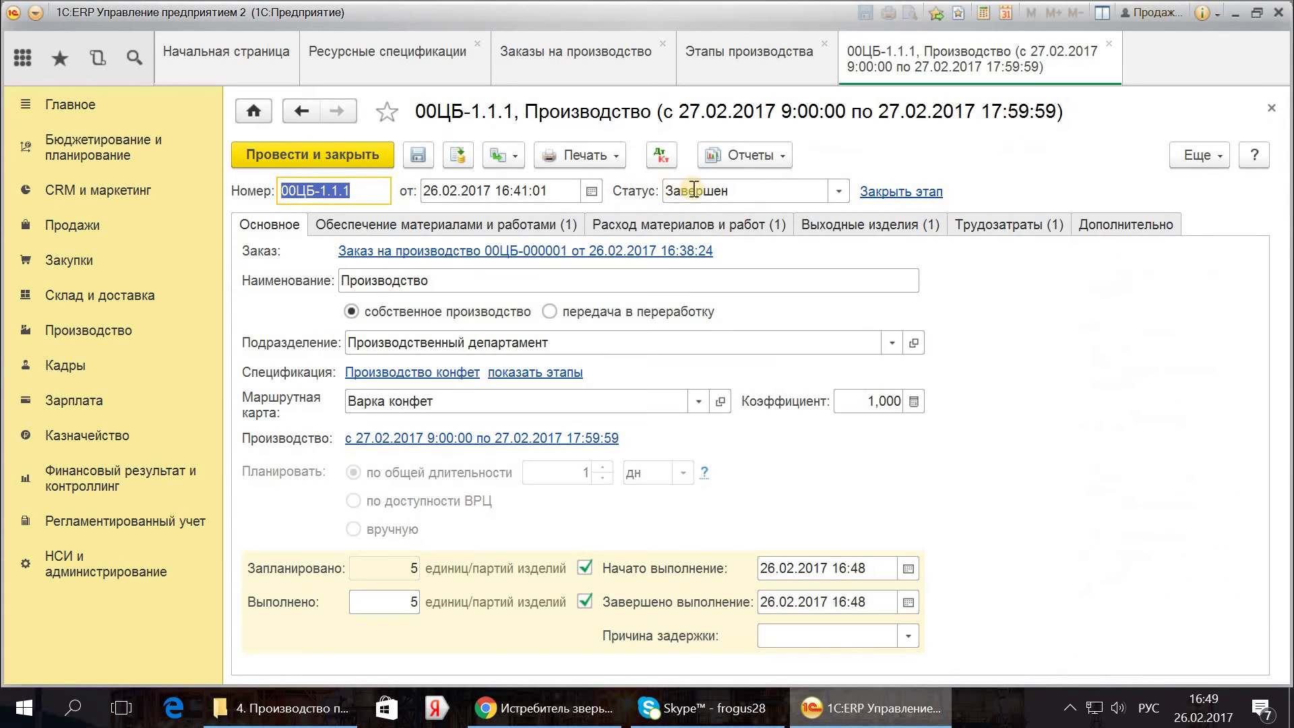
left_click(743, 155)
left_click(750, 313)
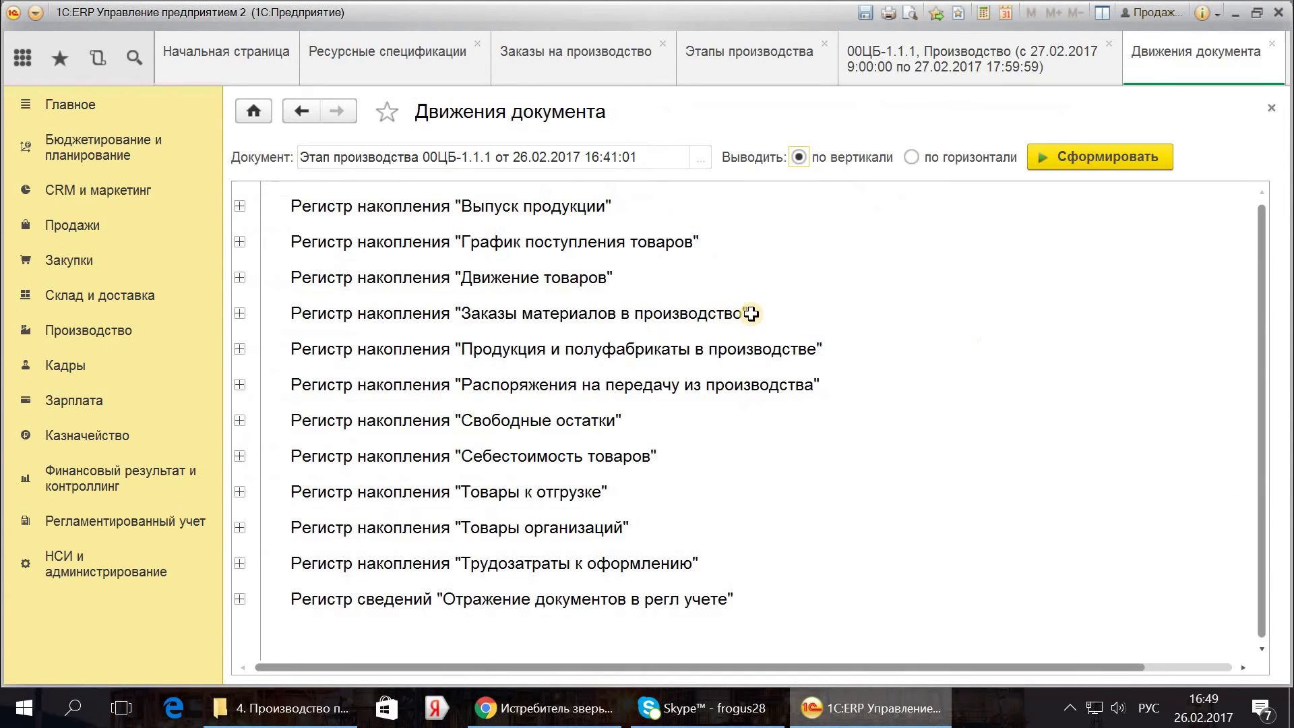
left_click(240, 205)
left_click(537, 441)
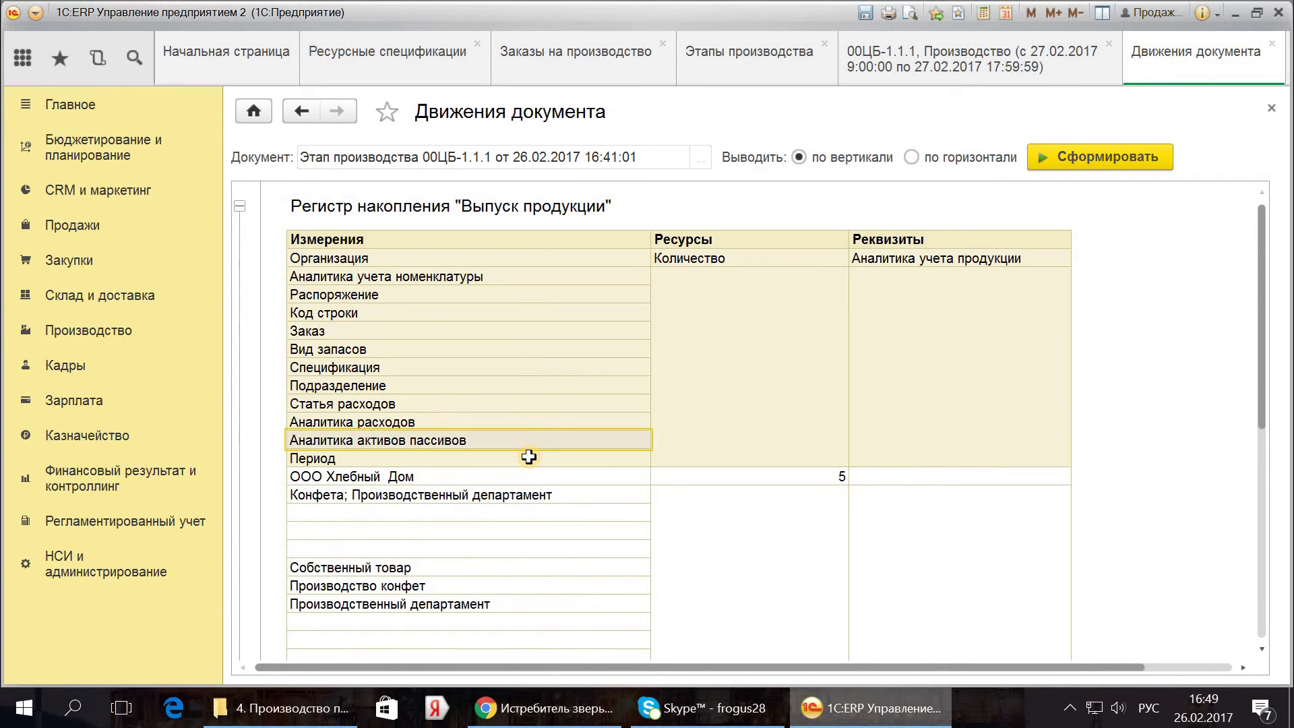
scroll(532, 451, "down", 3)
scroll(529, 457, "up", 2)
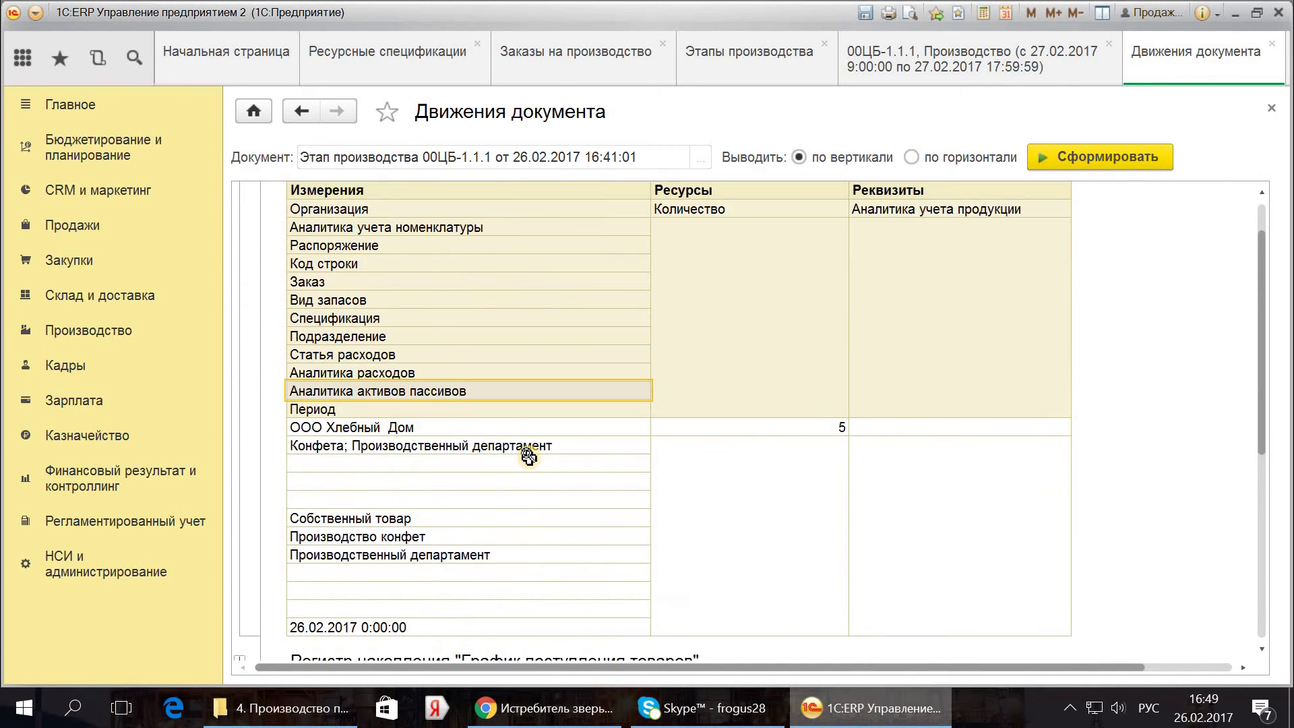
left_click(482, 551)
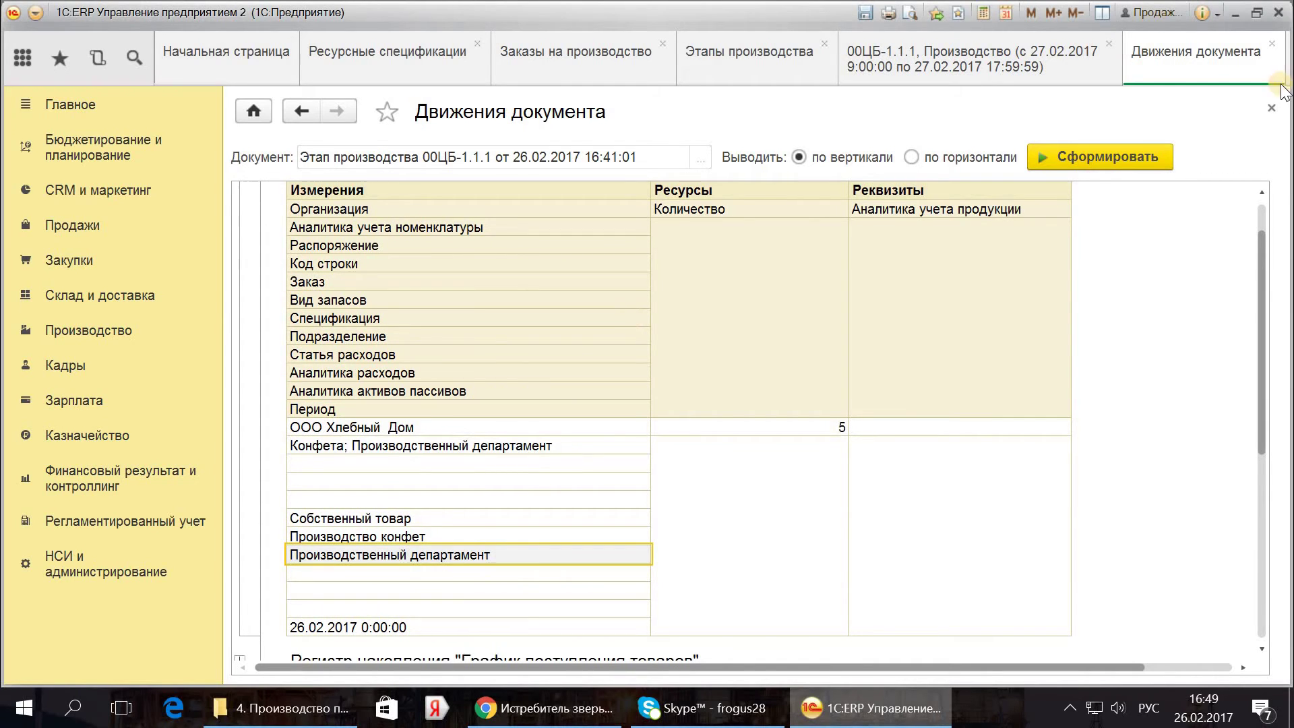
Step: Expand the Свободные остатки and Движение товаров registers in the movements report and examine their entries
scroll(657, 421, "down", 3)
scroll(658, 422, "down", 2)
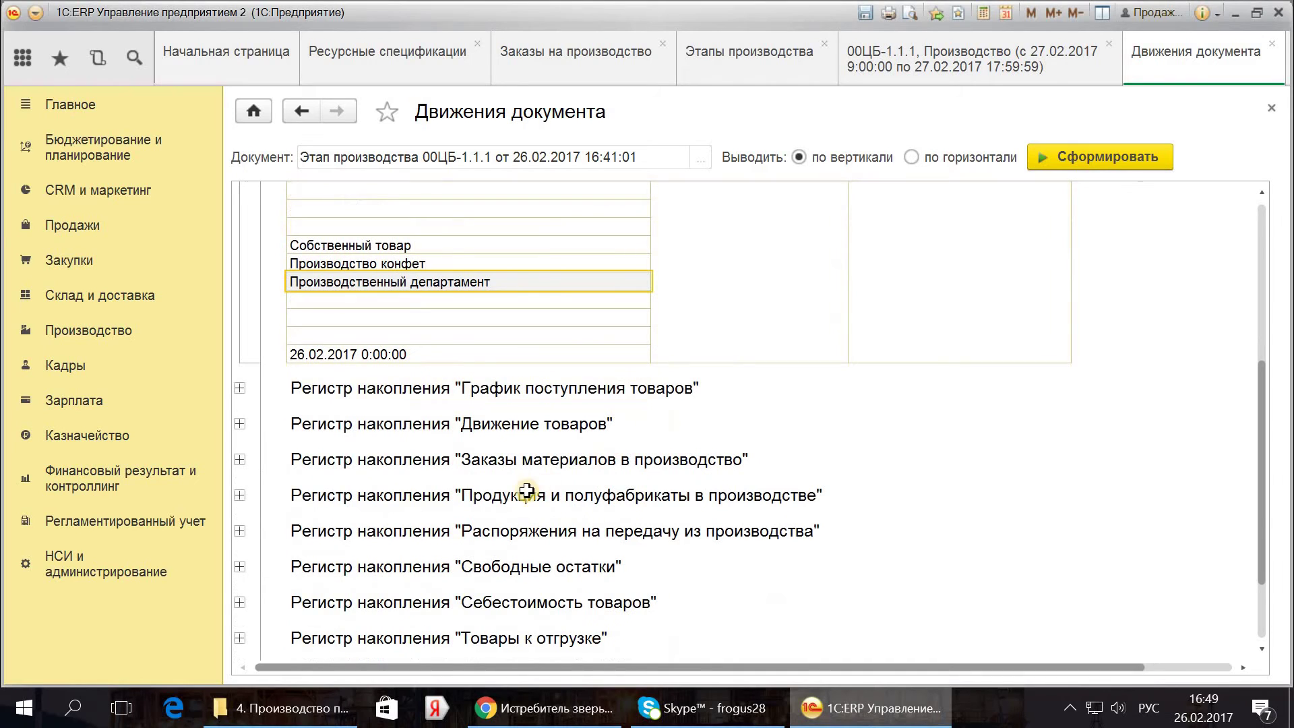
scroll(385, 510, "down", 2)
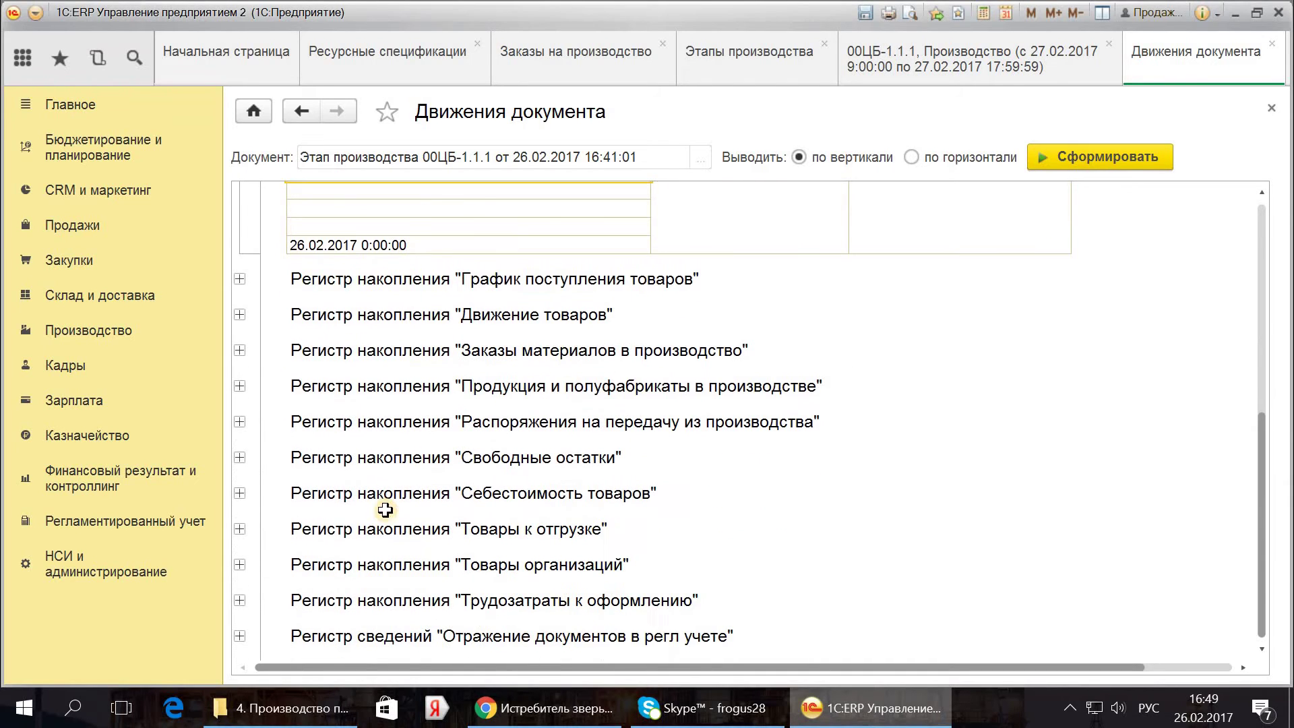
left_click(239, 458)
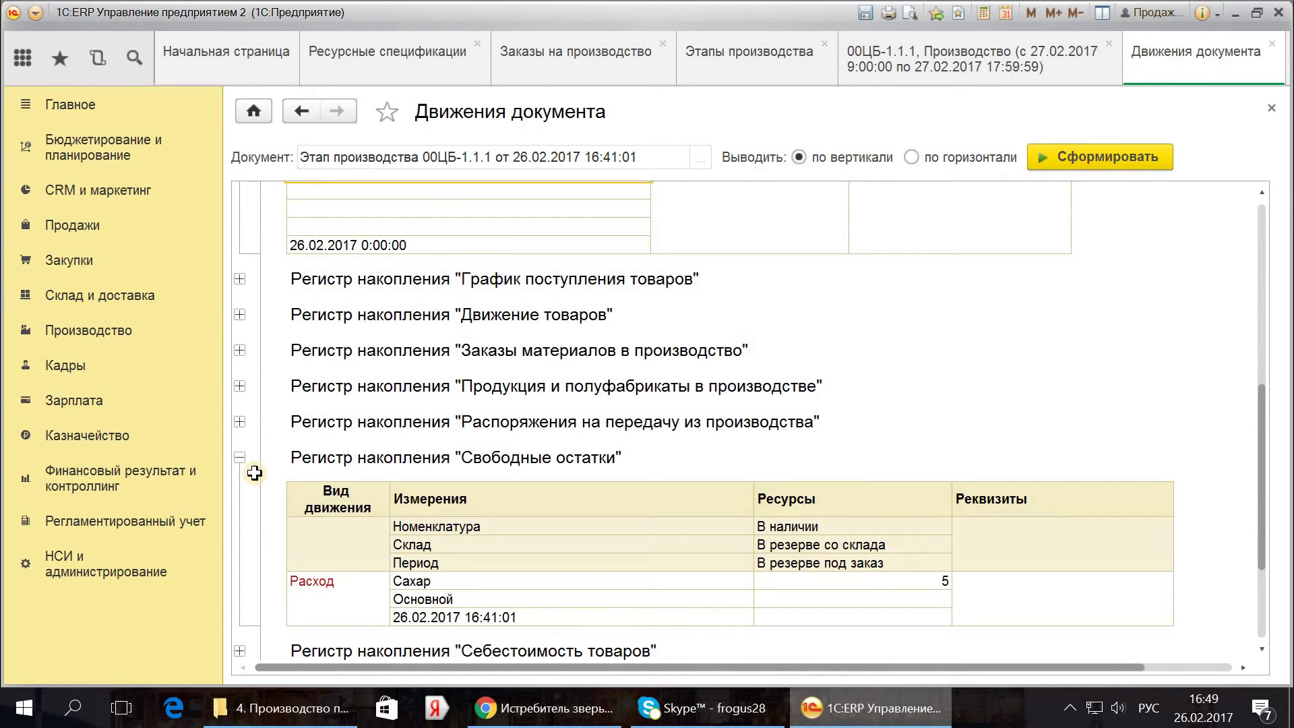
left_click(240, 314)
scroll(287, 406, "down", 3)
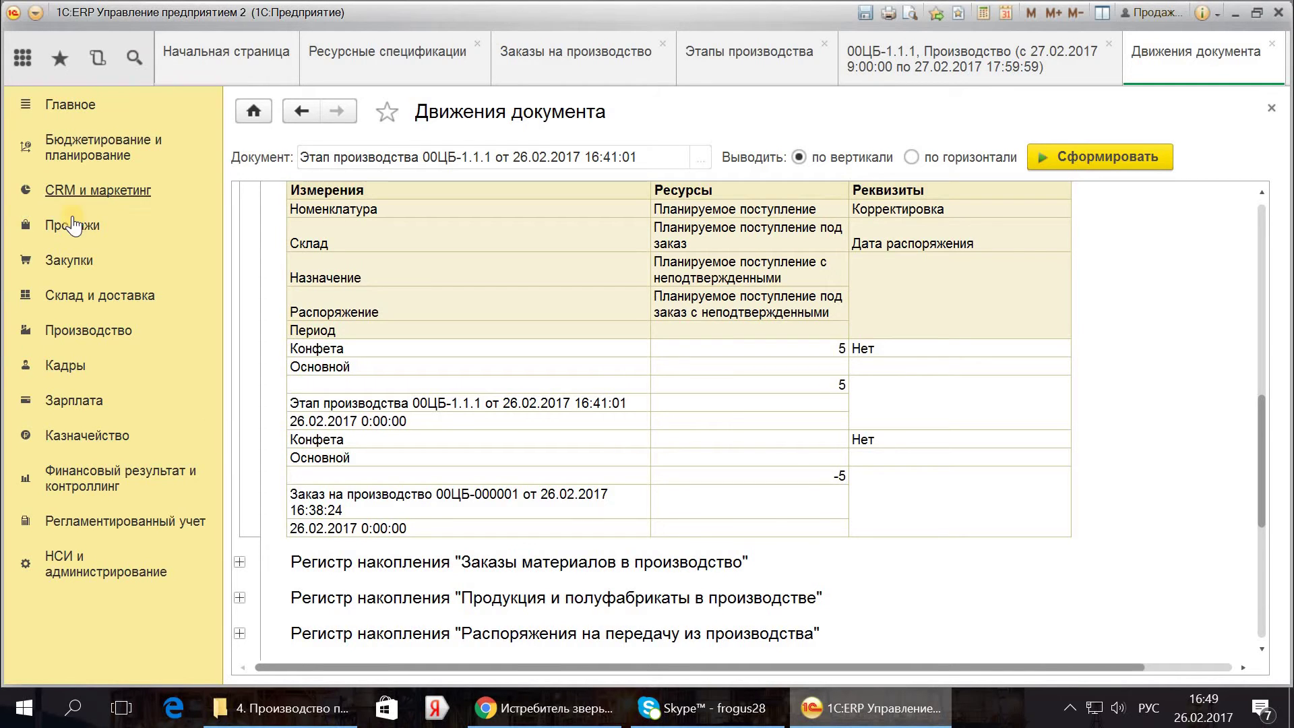
Step: Generate the warehouse report Ведомость по товарам на складах for the Основной warehouse and examine its item rows
left_click(88, 301)
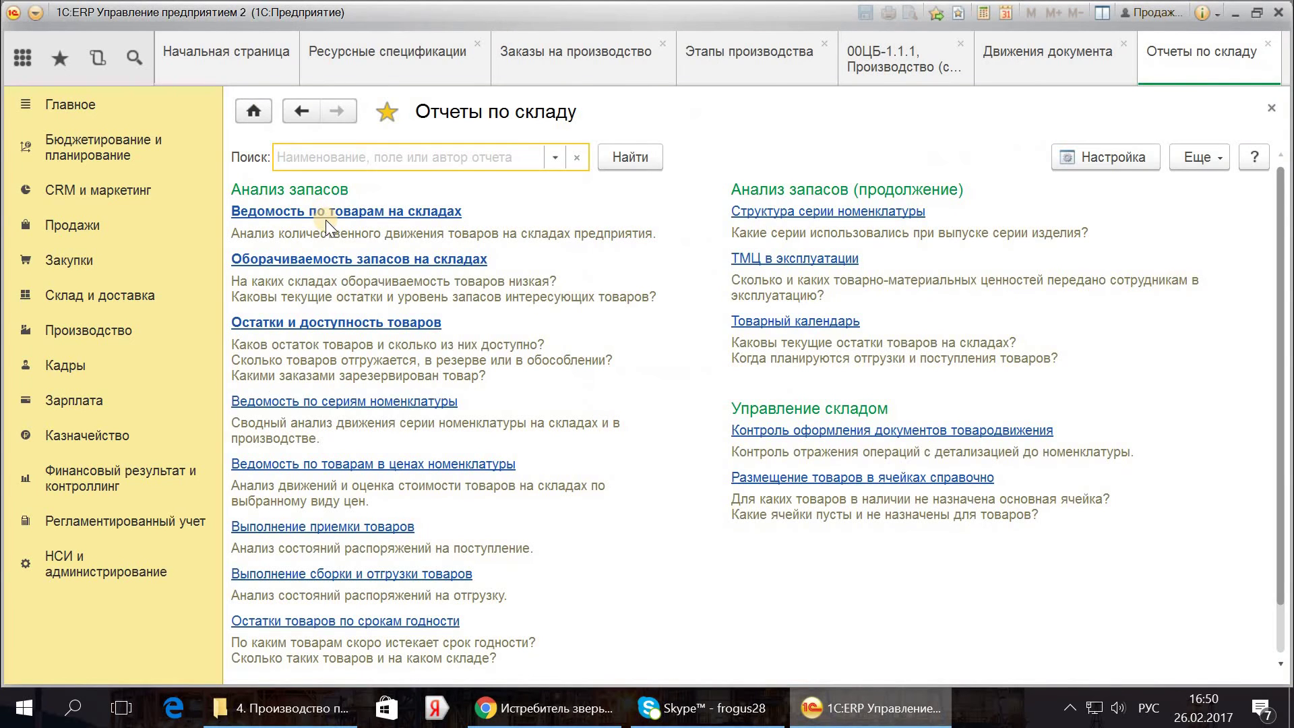
left_click(326, 212)
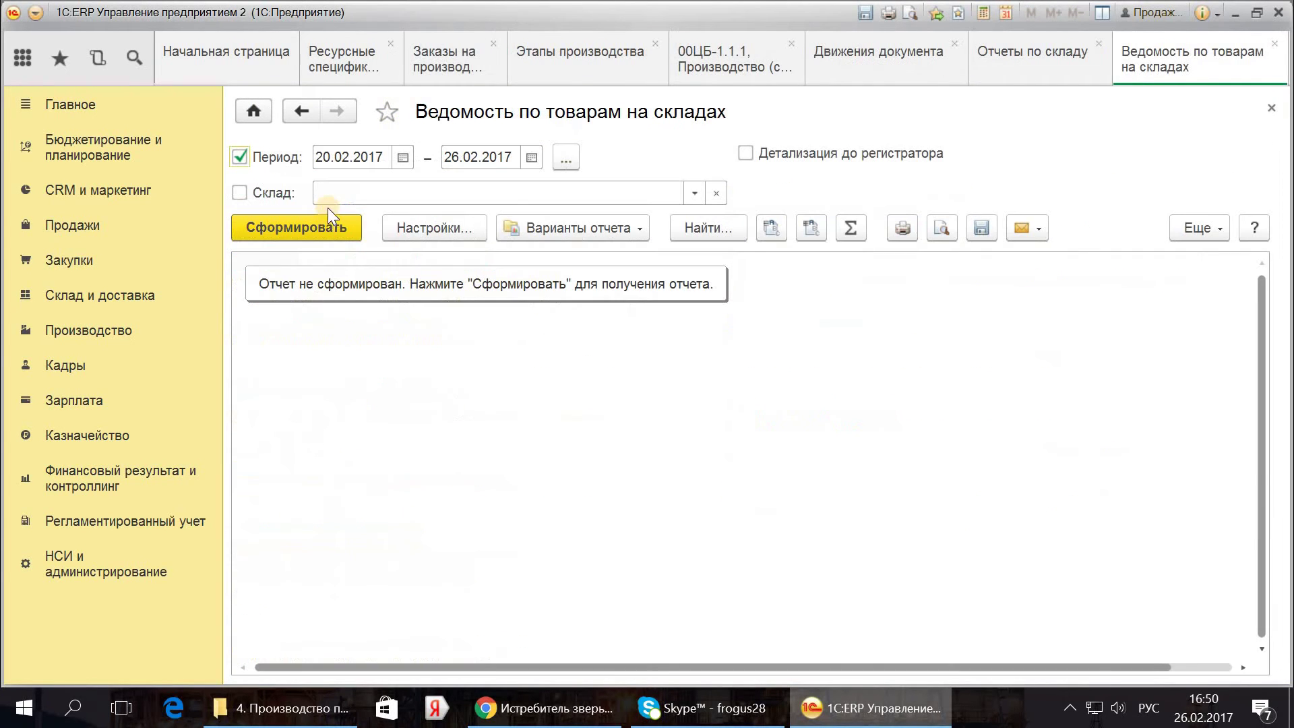
left_click(270, 196)
left_click(686, 183)
left_click(448, 251)
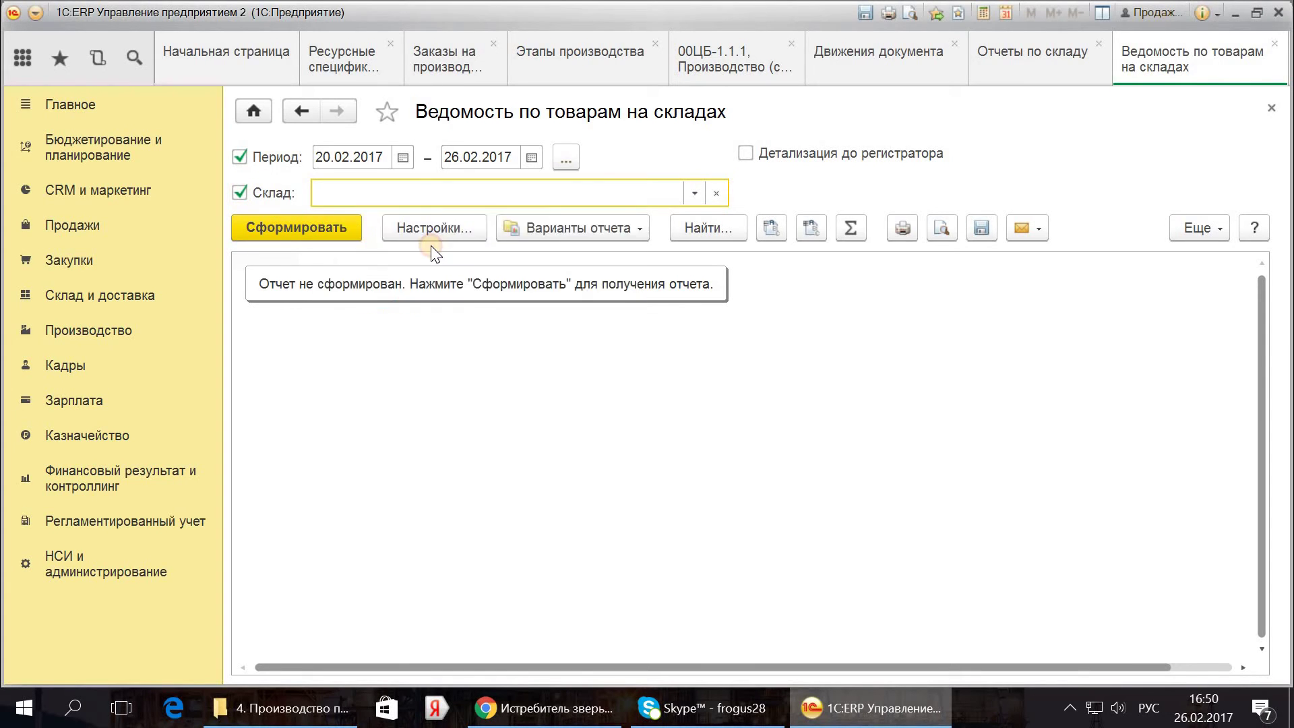
double_click(268, 176)
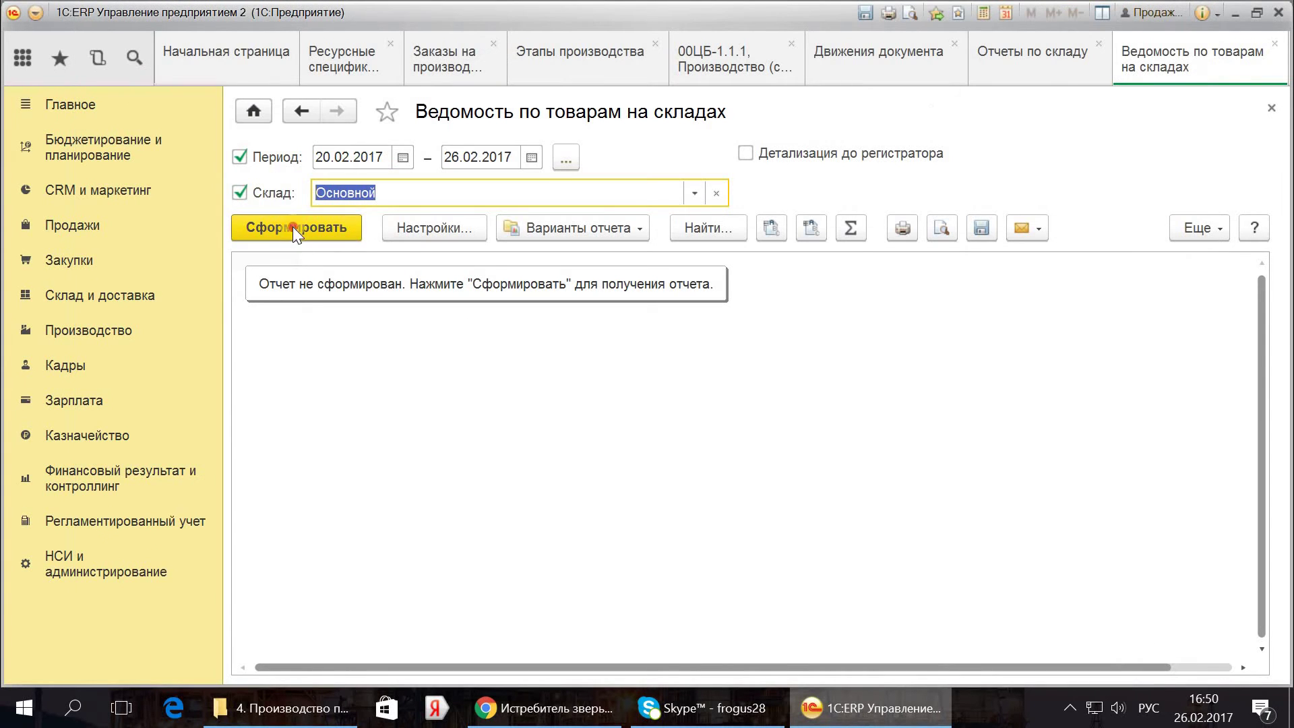
left_click(292, 227)
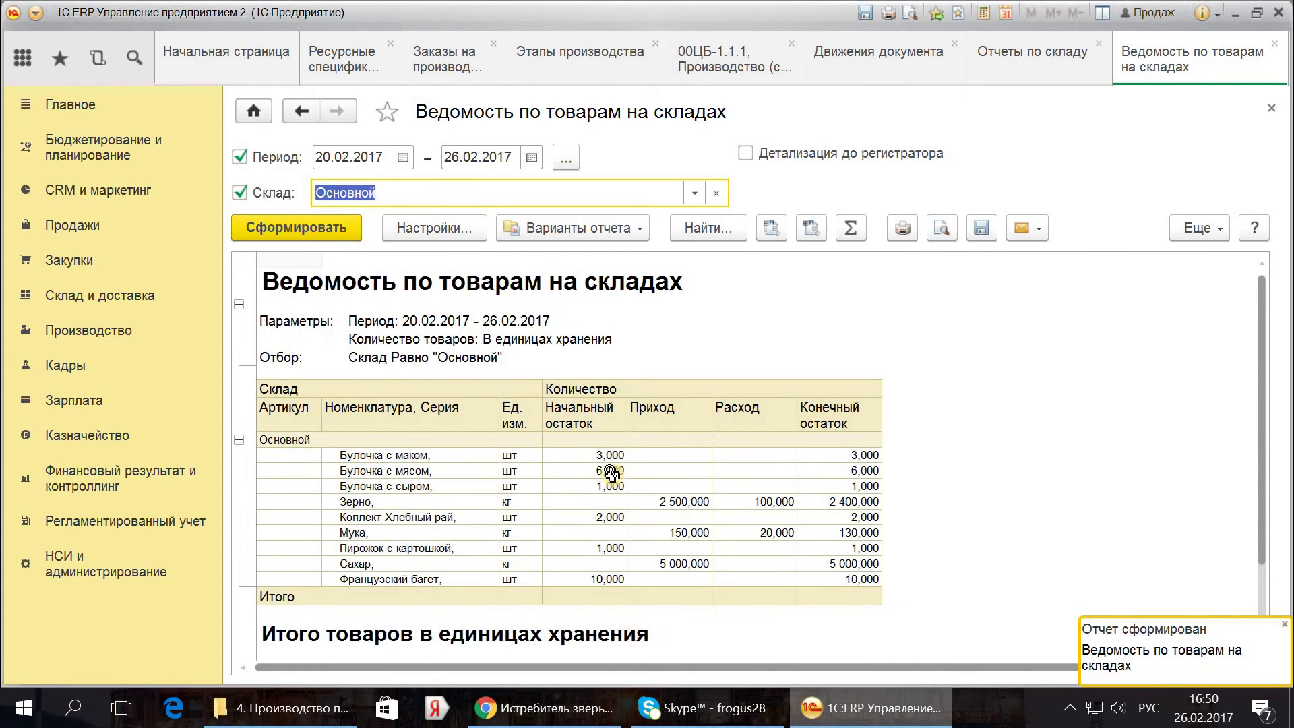
left_click(488, 531)
scroll(489, 526, "down", 5)
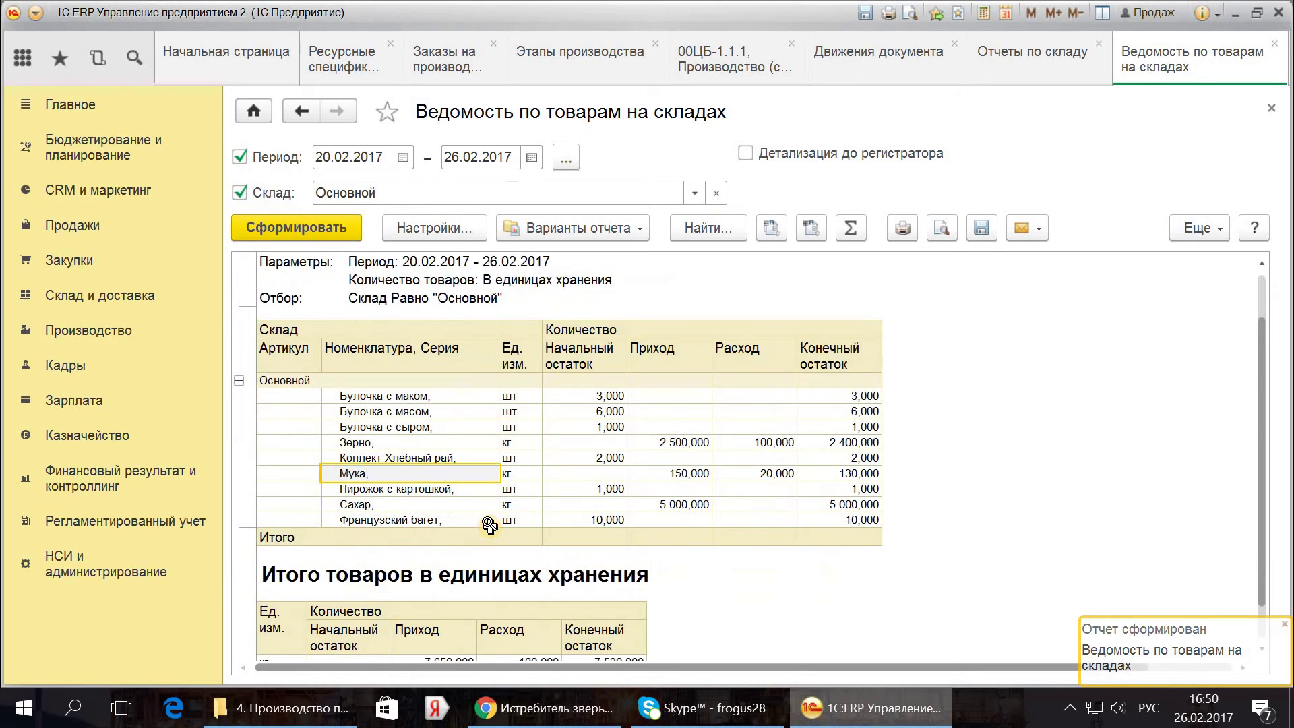
scroll(489, 527, "up", 3)
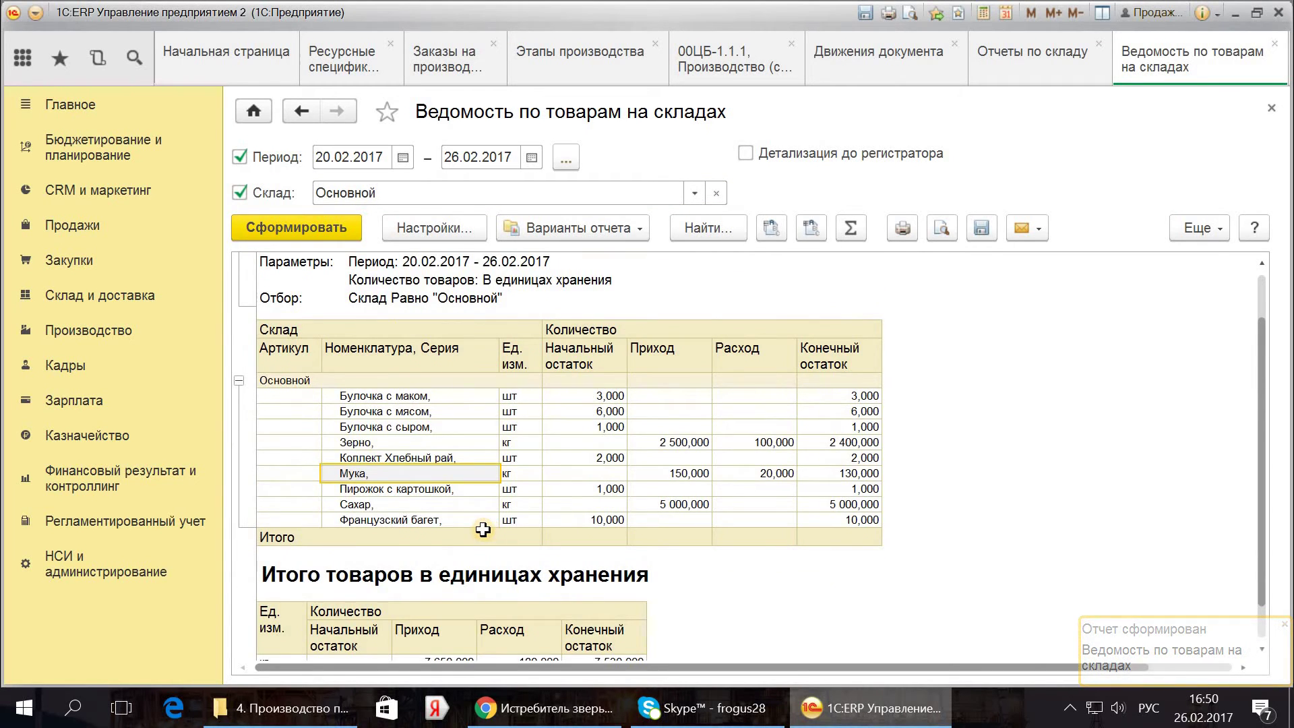
Step: Regenerate the goods report without the Склад filter and examine the items across all warehouses
left_click(240, 192)
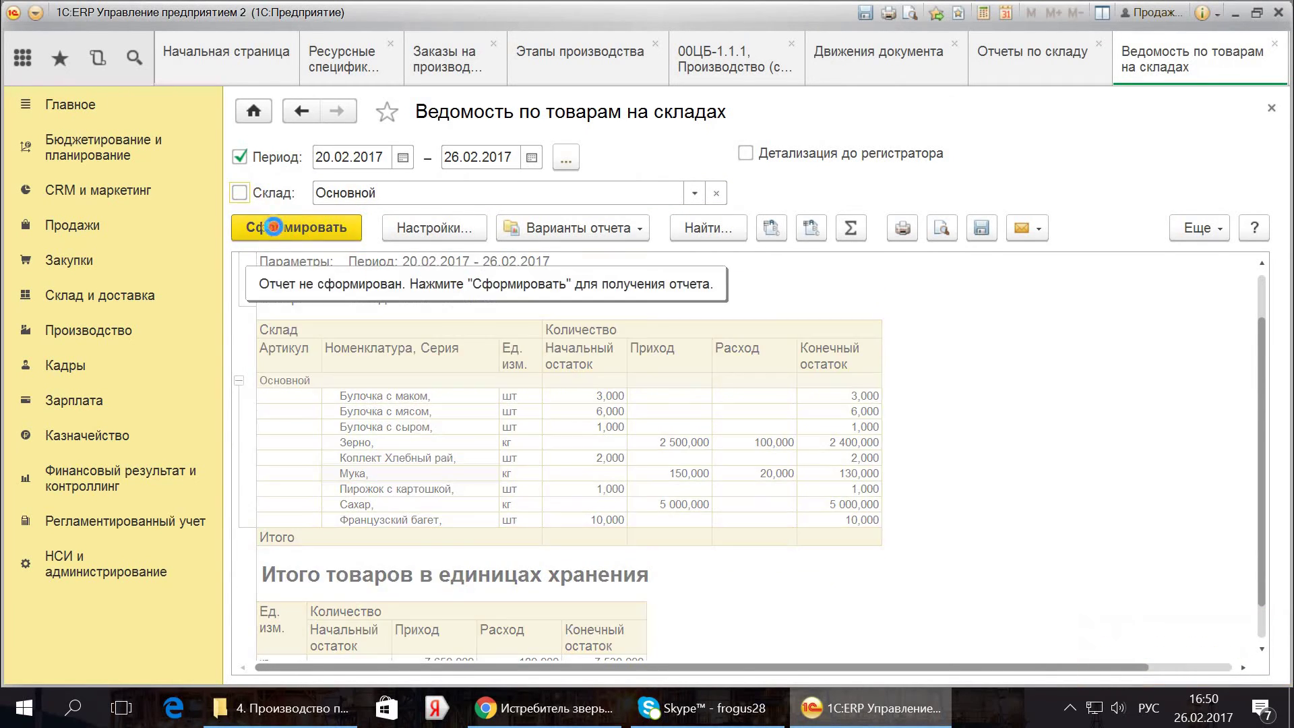
left_click(273, 228)
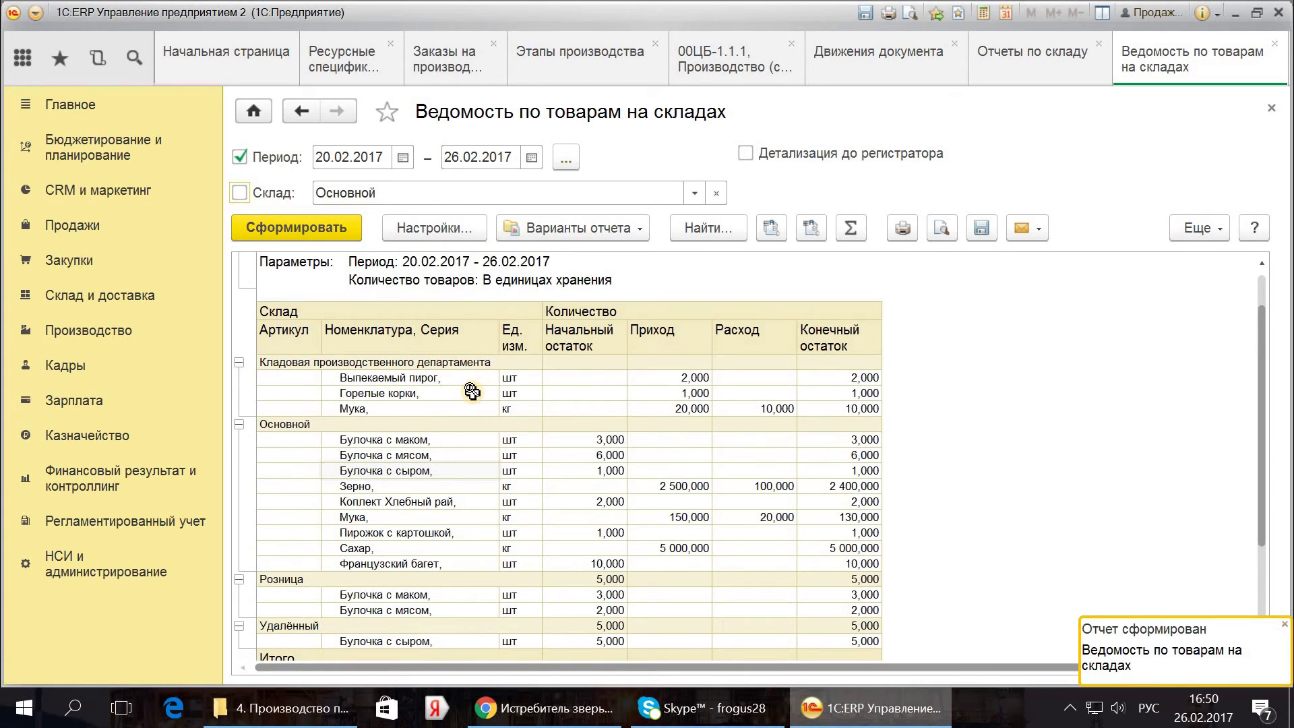
left_click(474, 400)
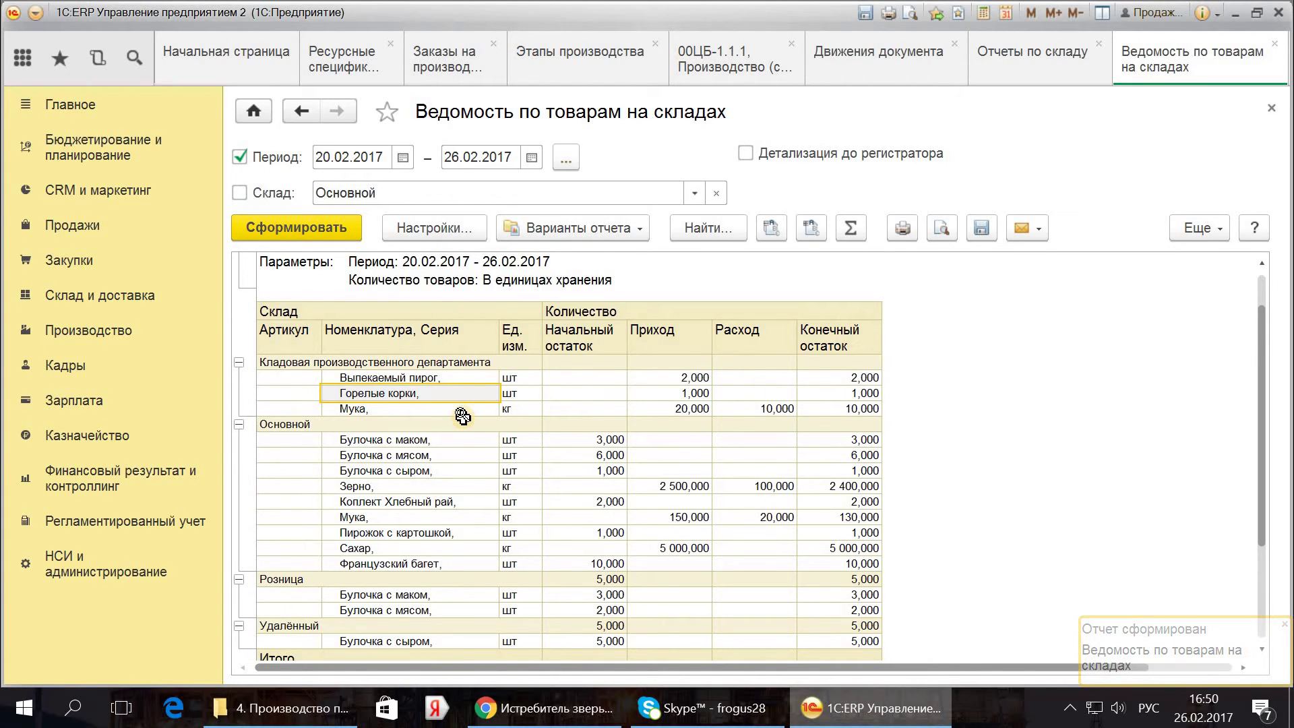
scroll(465, 414, "down", 1)
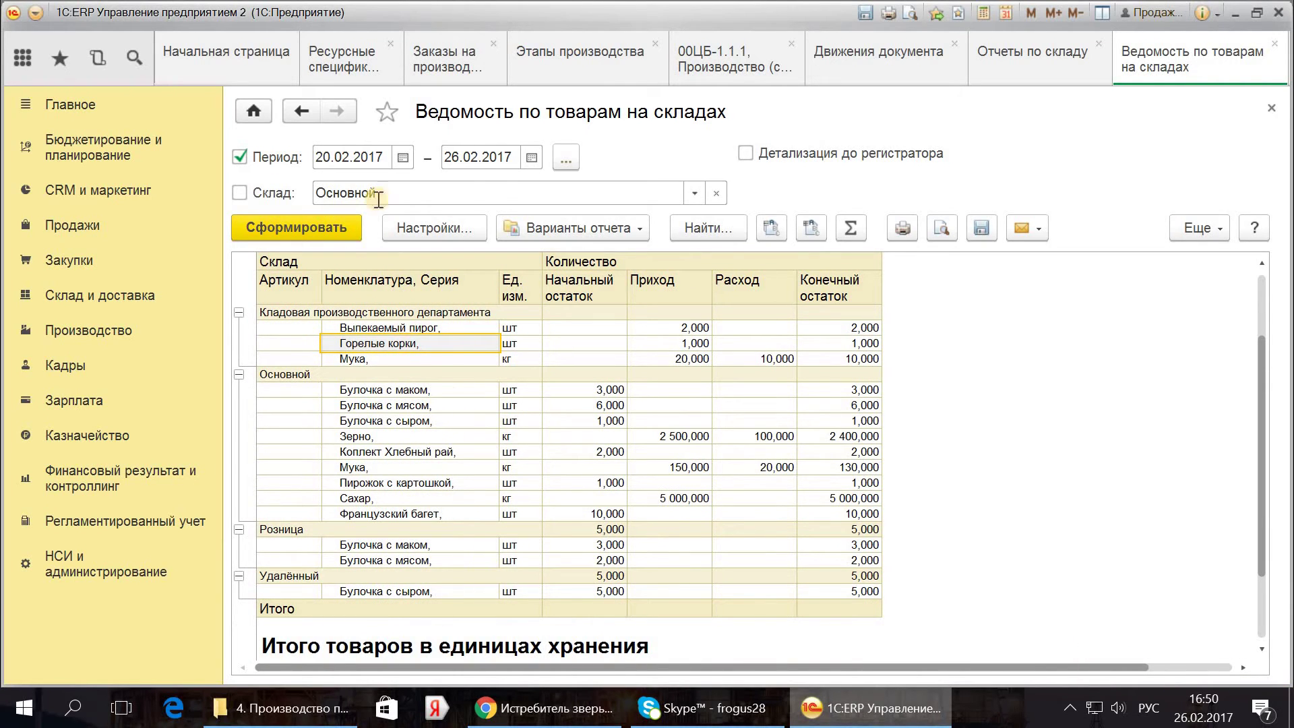
Step: Regenerate the goods report with both the Период and Склад filters off, and examine the item rows of all warehouses
left_click(269, 159)
left_click(239, 193)
left_click(271, 217)
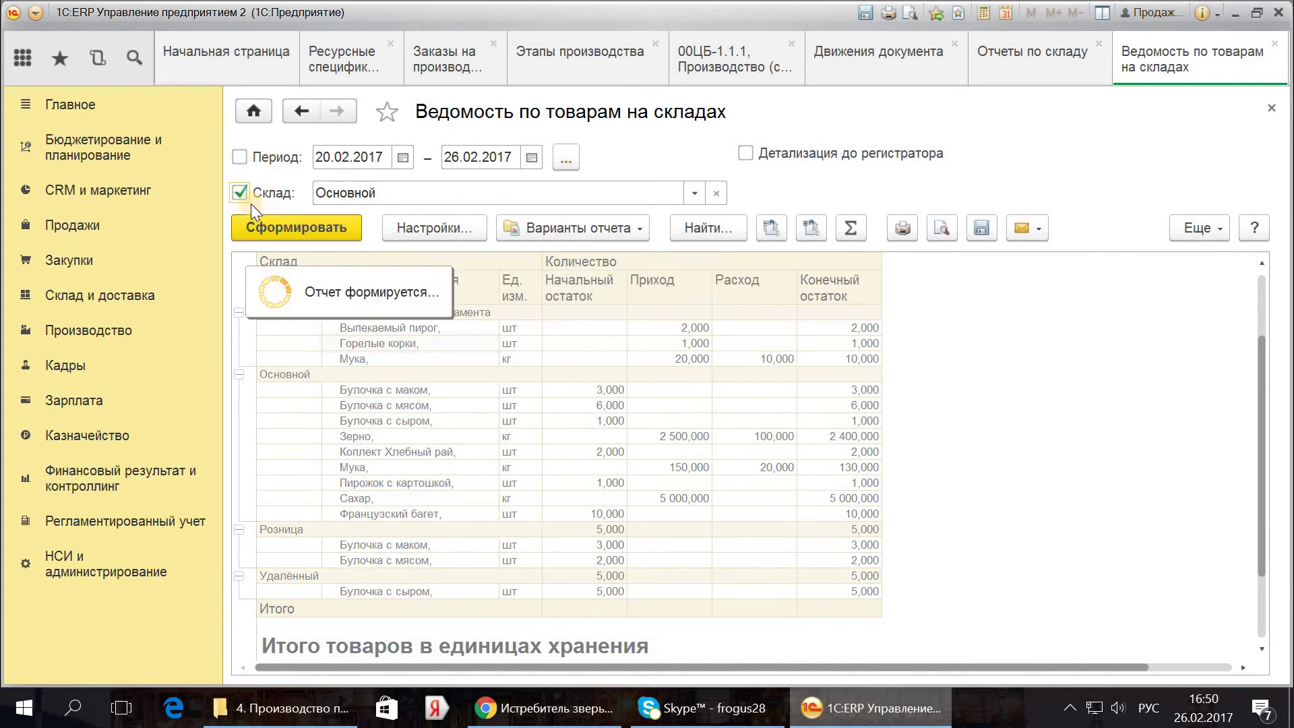
left_click(241, 194)
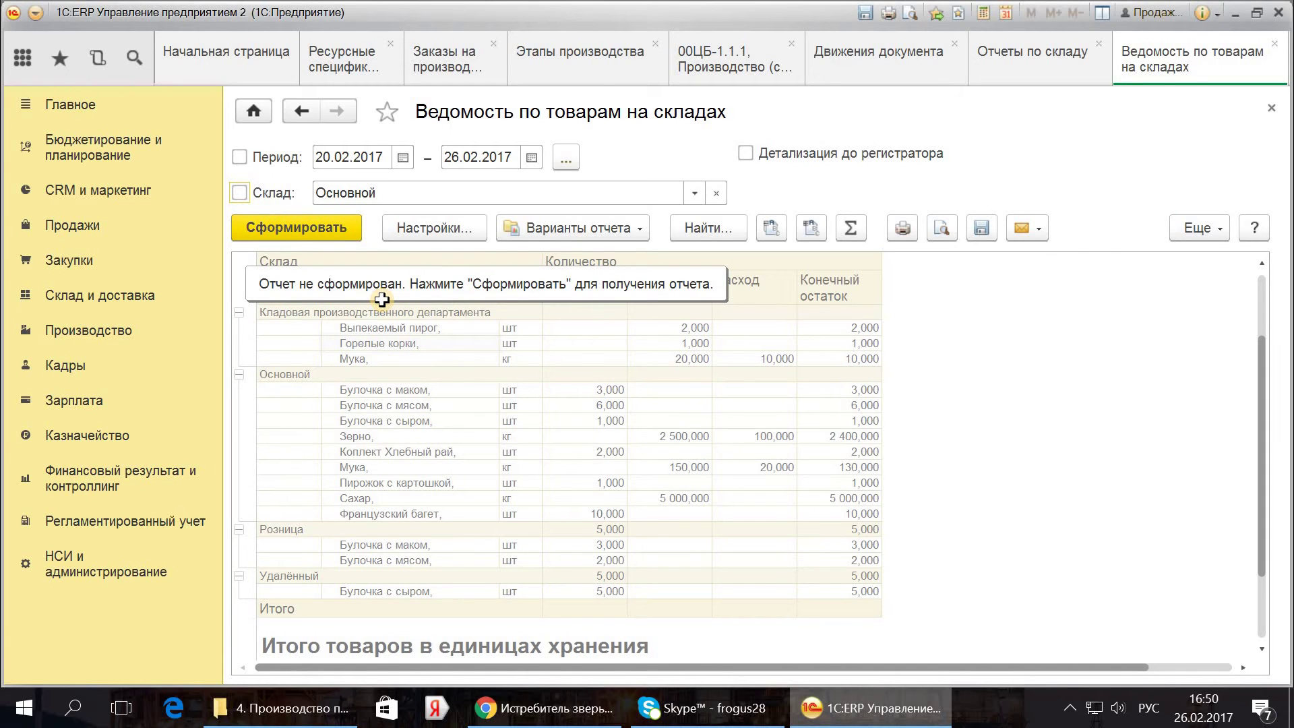
left_click(335, 231)
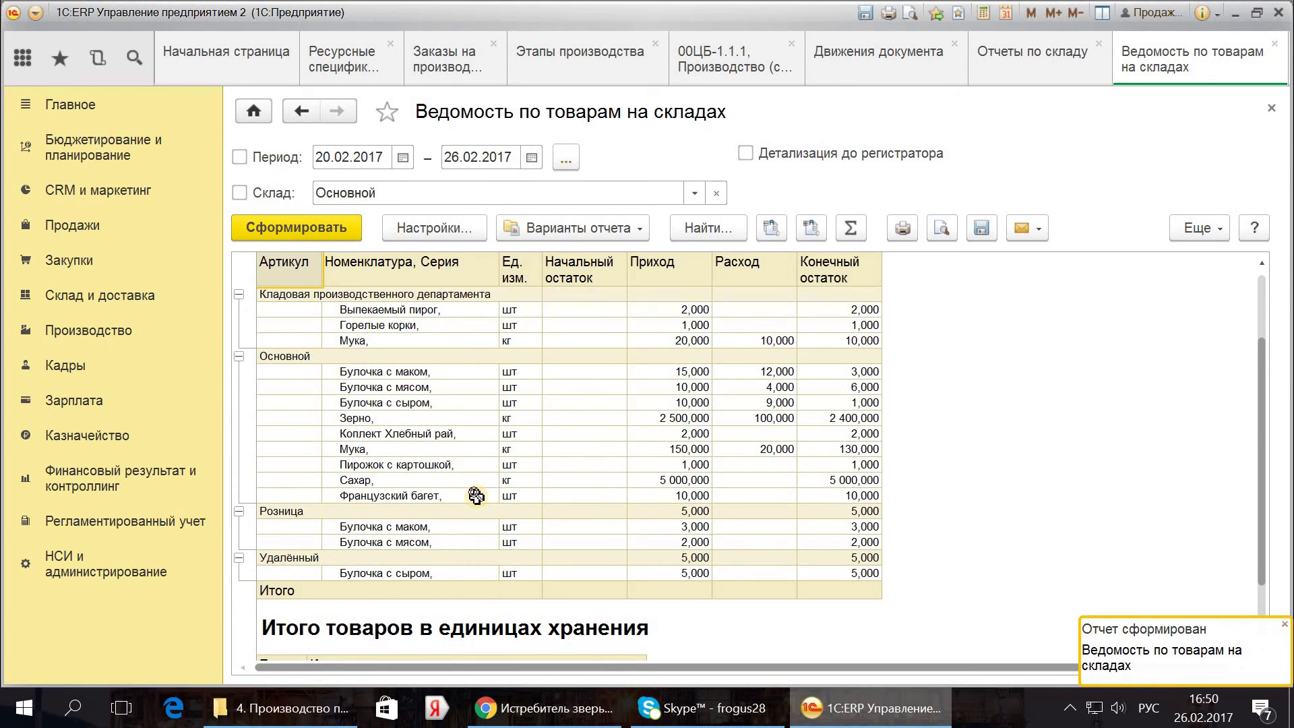
scroll(477, 496, "down", 5)
scroll(422, 450, "up", 7)
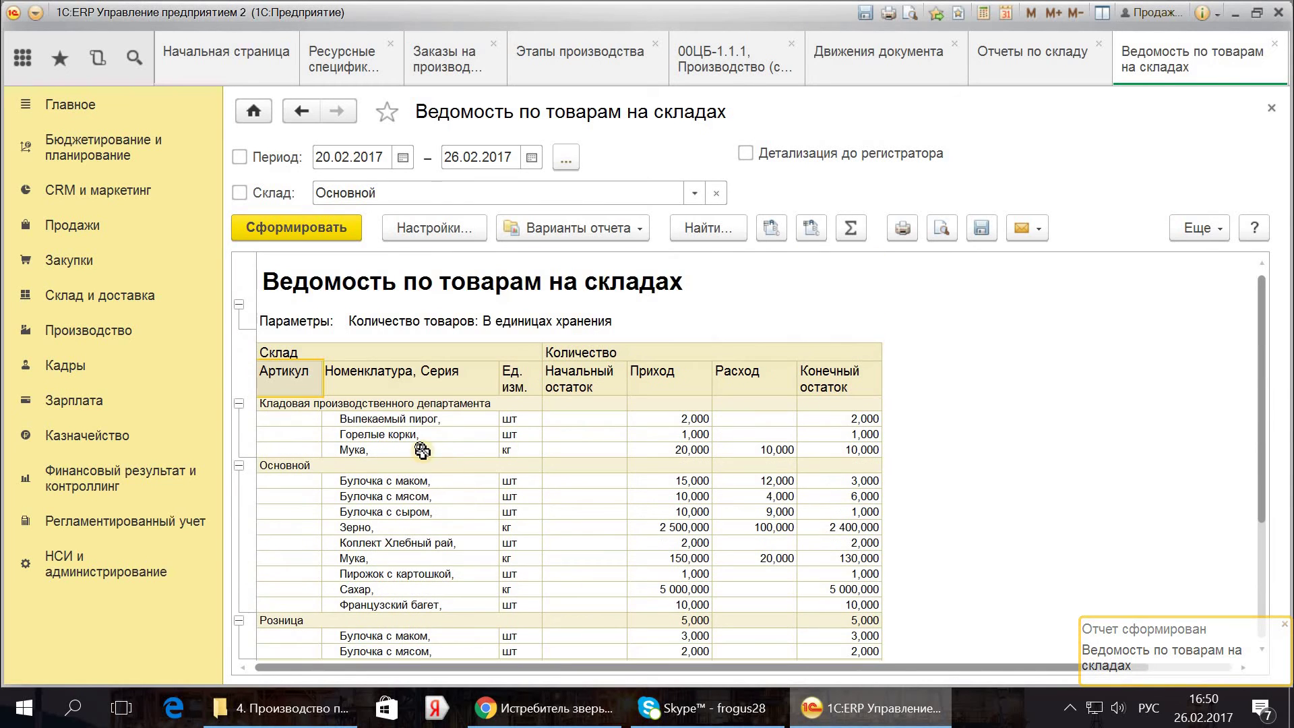
left_click(436, 403)
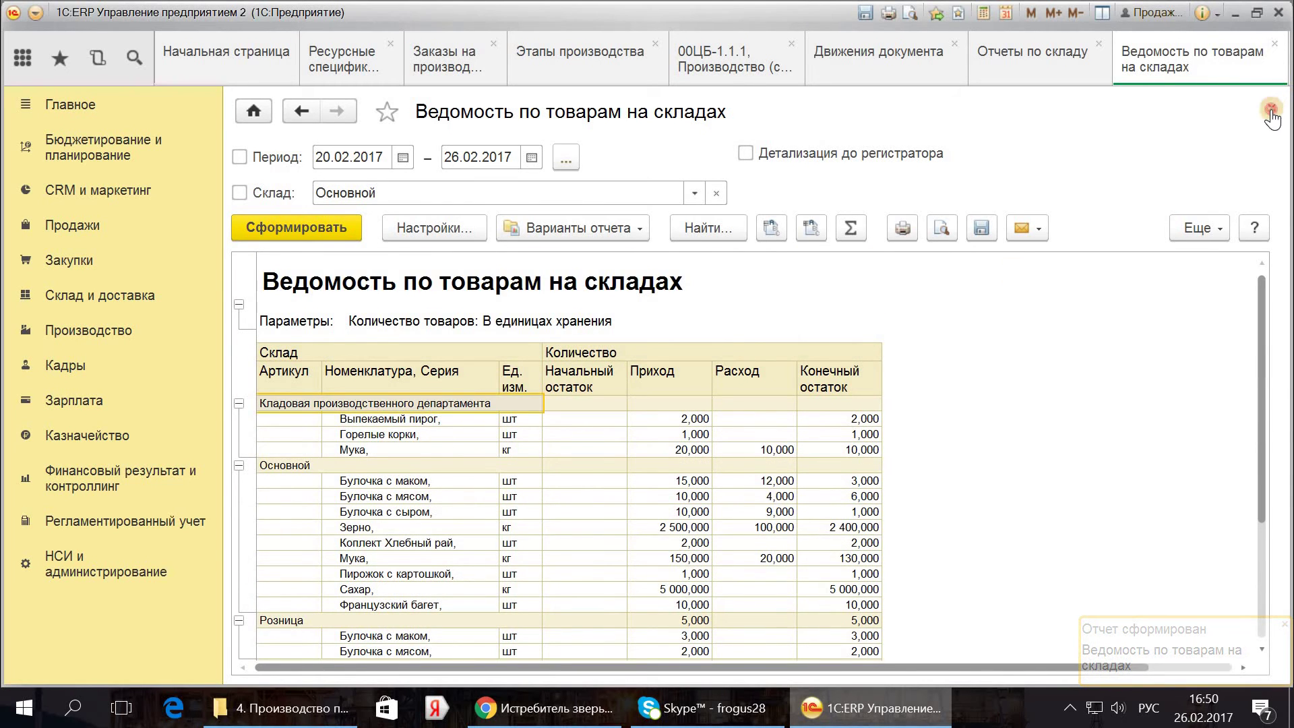
Step: Close the goods report, the warehouse reports list and the document movements report to return to stage 00ЦБ-1.1.1
left_click(1270, 110)
left_click(1272, 108)
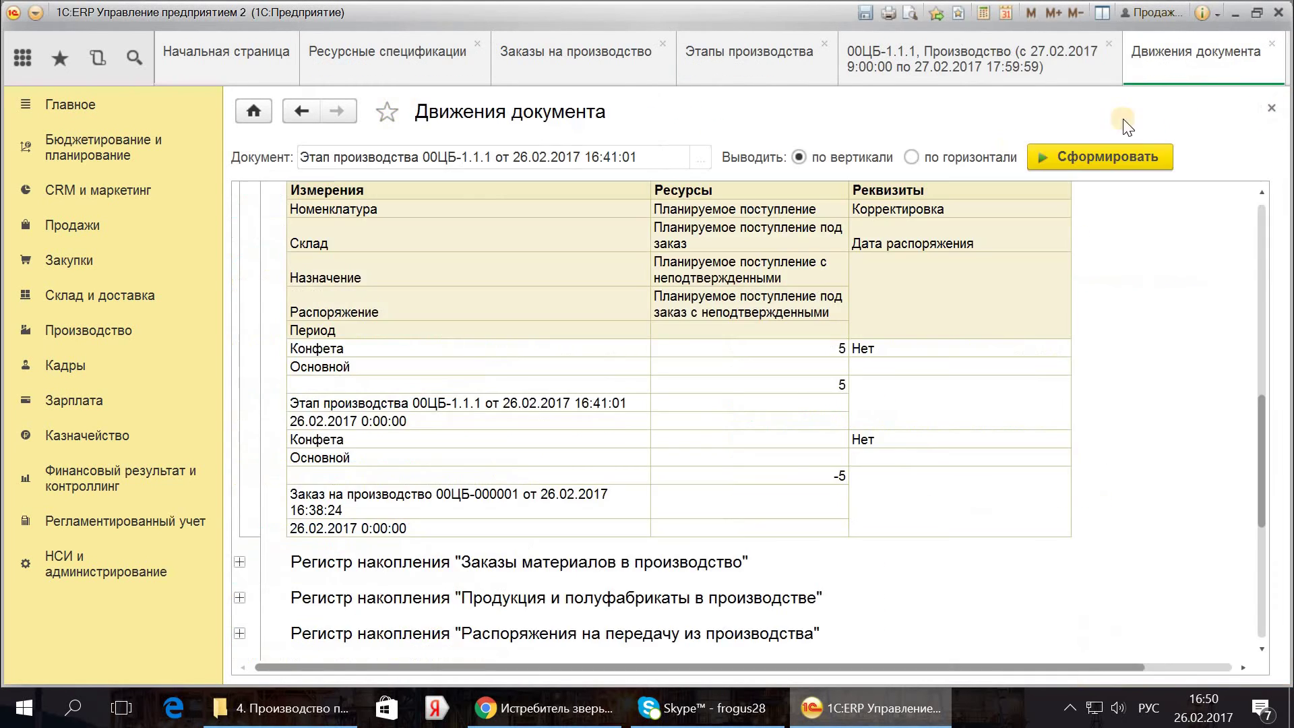
left_click(1271, 110)
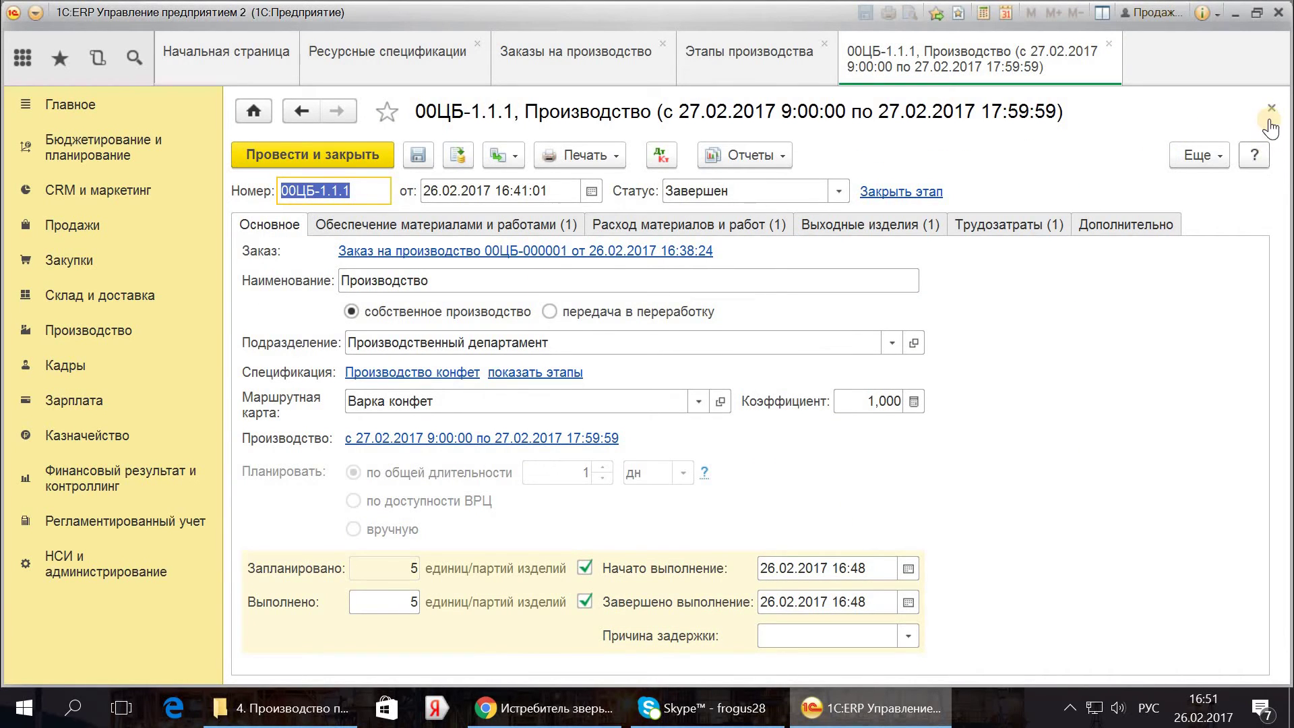
Step: Create and post a Передача выпущенной продукции document based on the stage, and open its document movements report
left_click(505, 158)
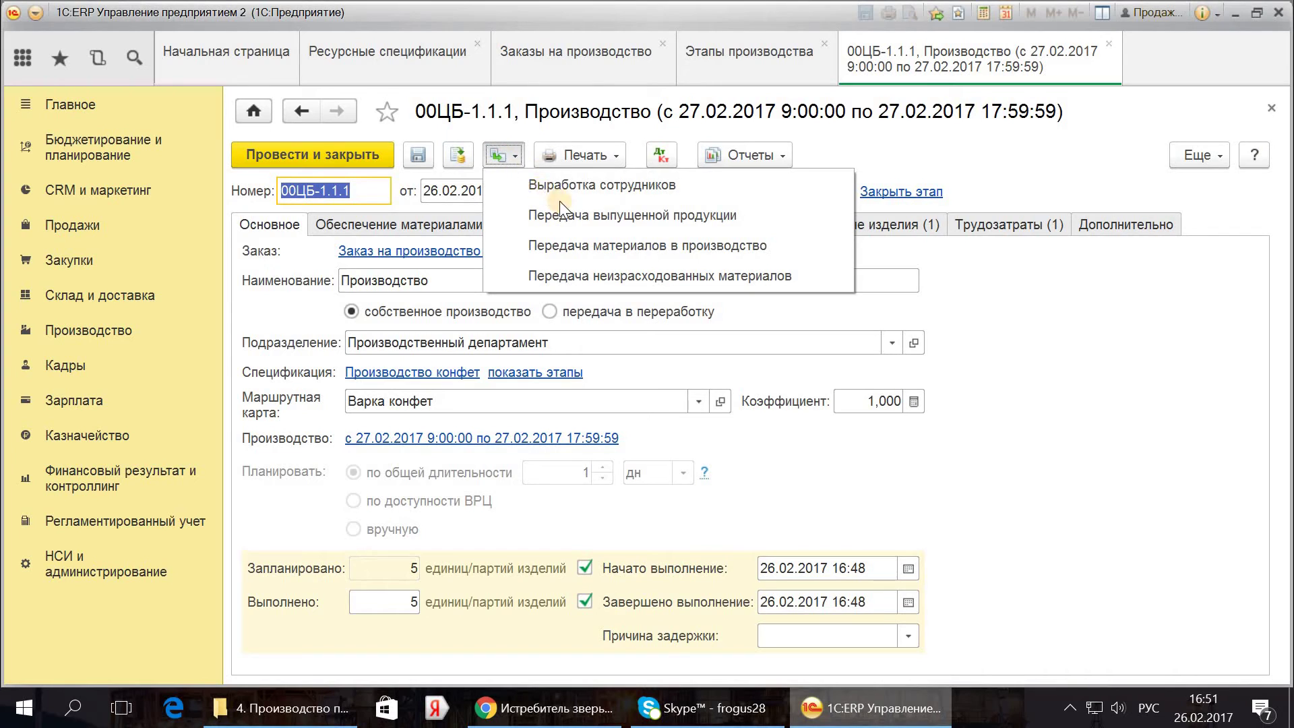
left_click(596, 220)
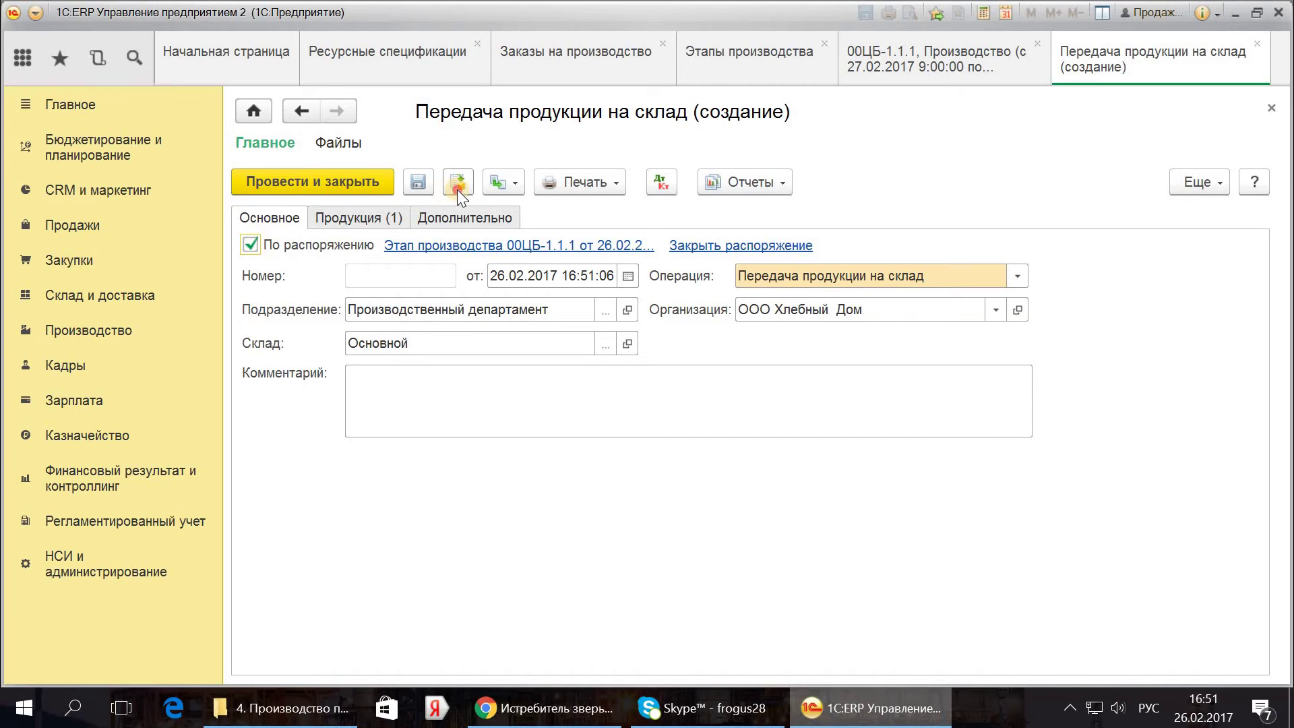
left_click(720, 184)
left_click(742, 211)
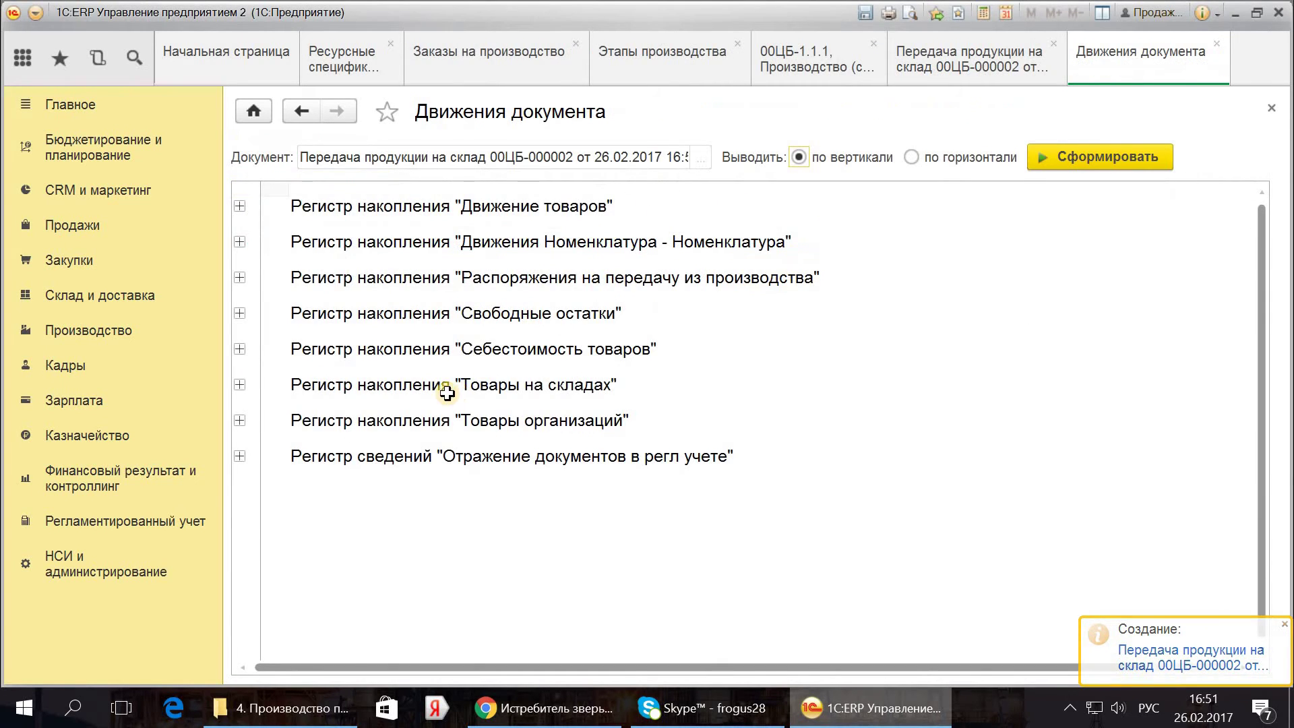
Step: Expand the register "Движение товаров" in the movements report and examine its dimensions and the Конфета entry
left_click(240, 206)
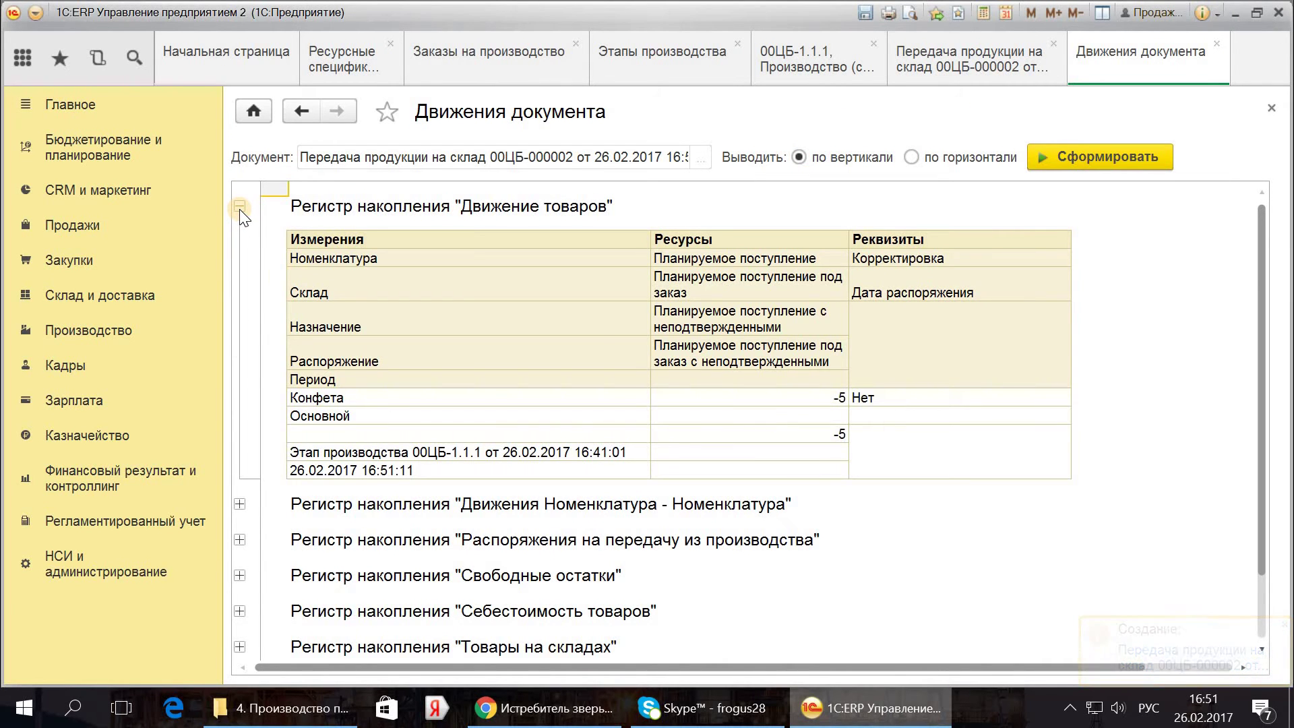
left_click(398, 260)
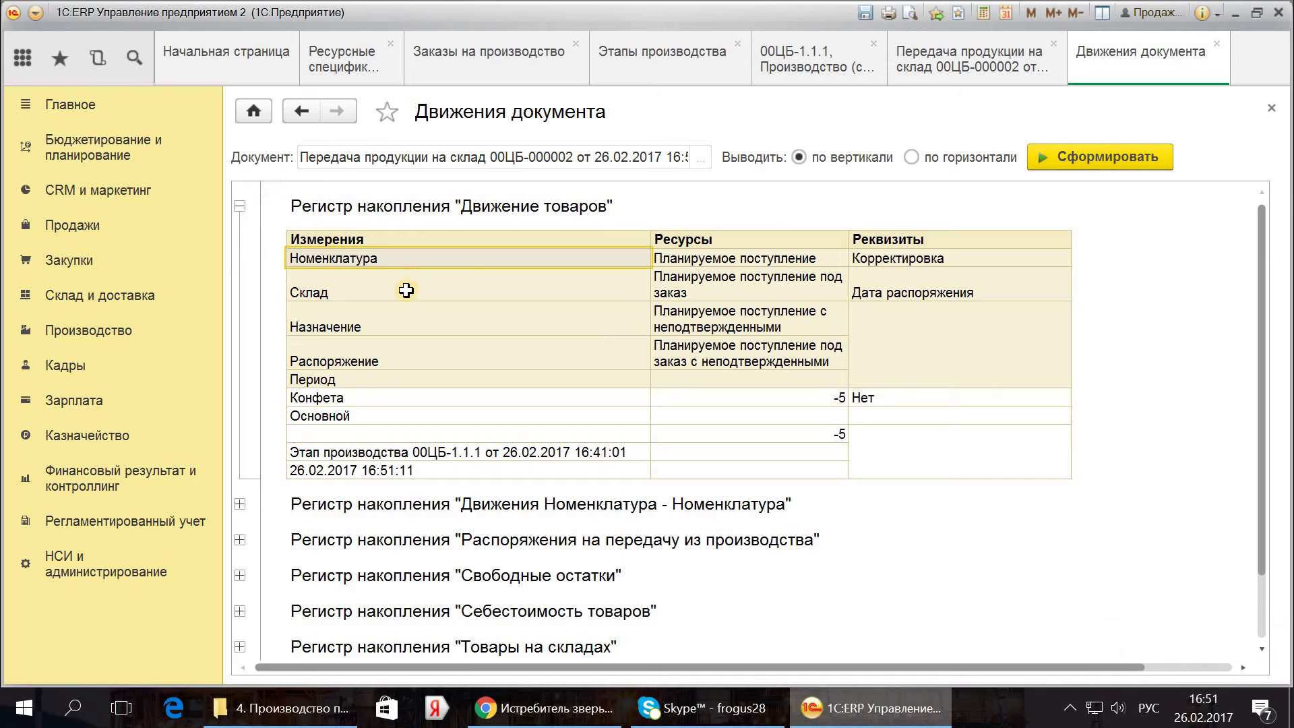
left_click(406, 290)
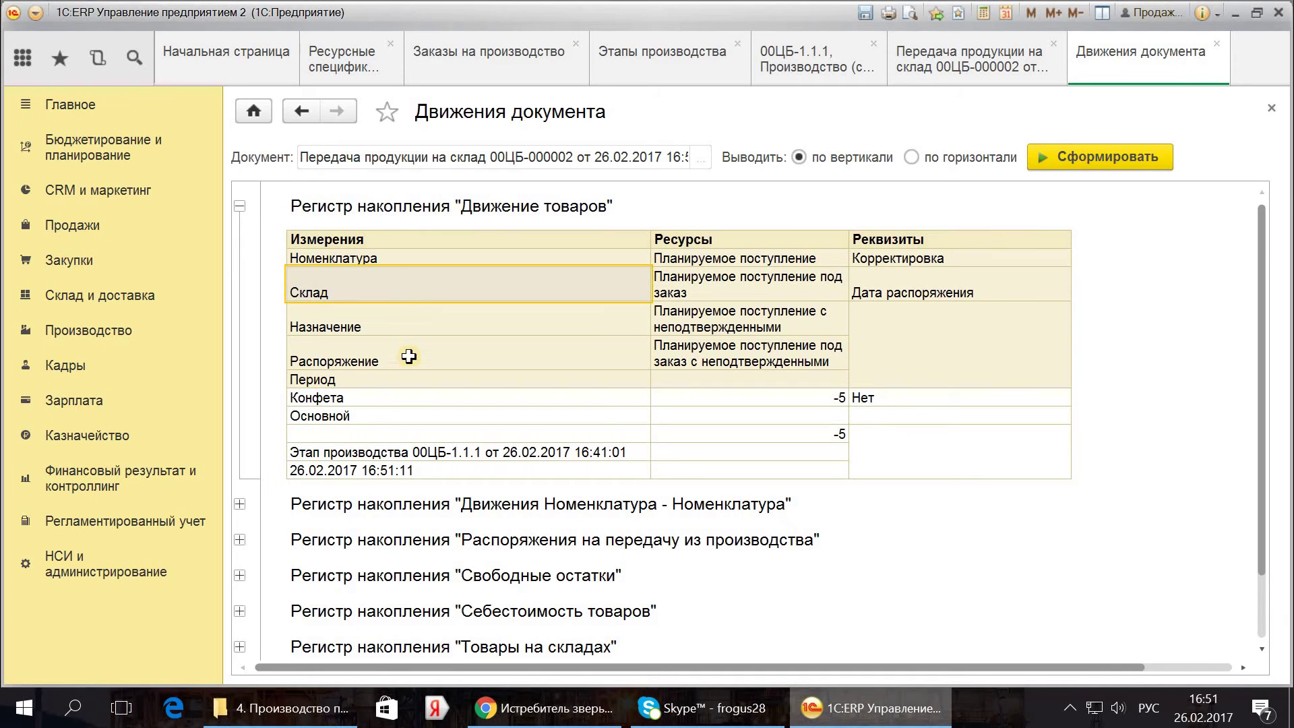
left_click(378, 411)
left_click(418, 380)
left_click(411, 397)
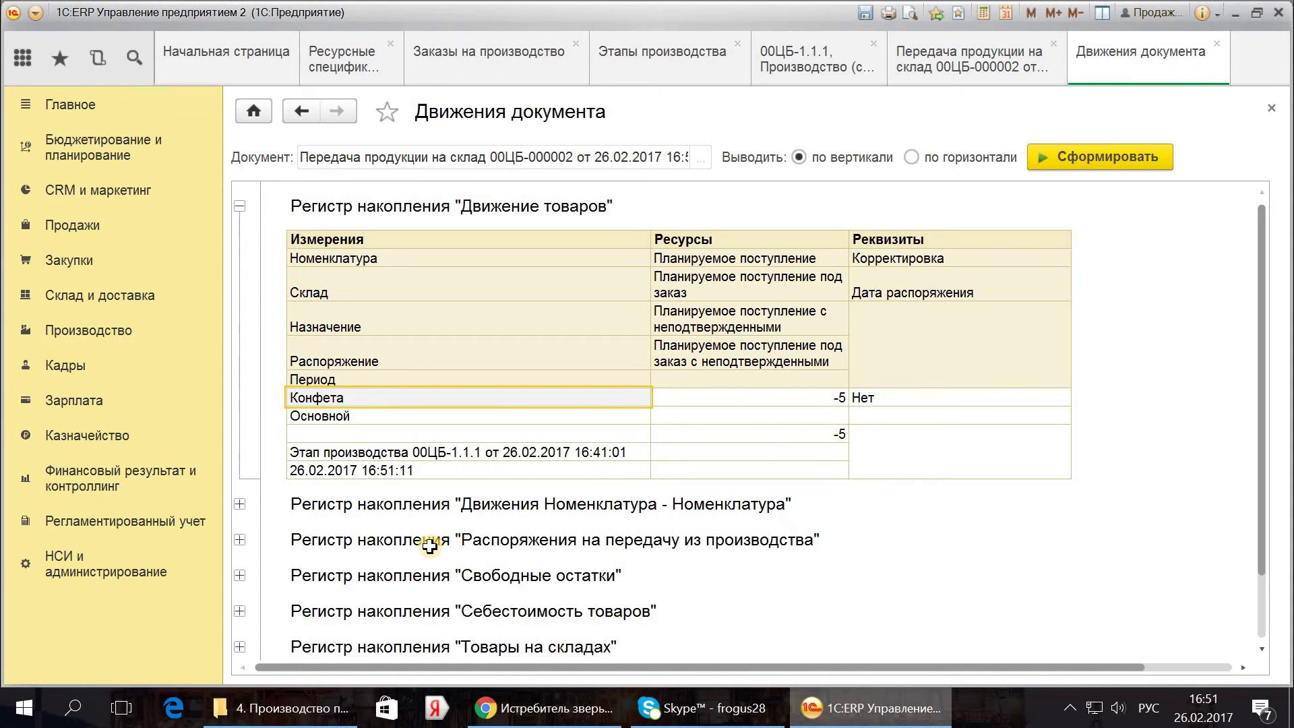
Step: Expand the register "Товары на складах" and examine the receipt entry for Конфета at the Основной warehouse
scroll(377, 543, "down", 2)
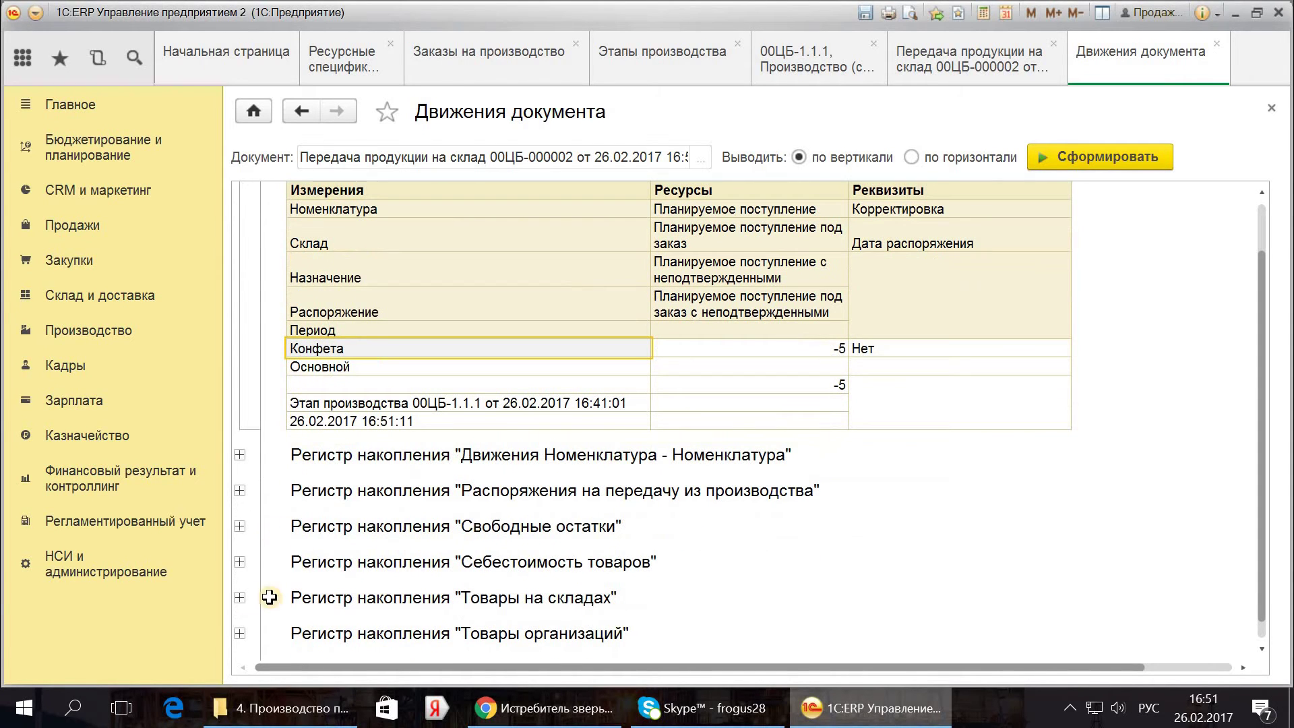
left_click(240, 598)
scroll(241, 597, "down", 5)
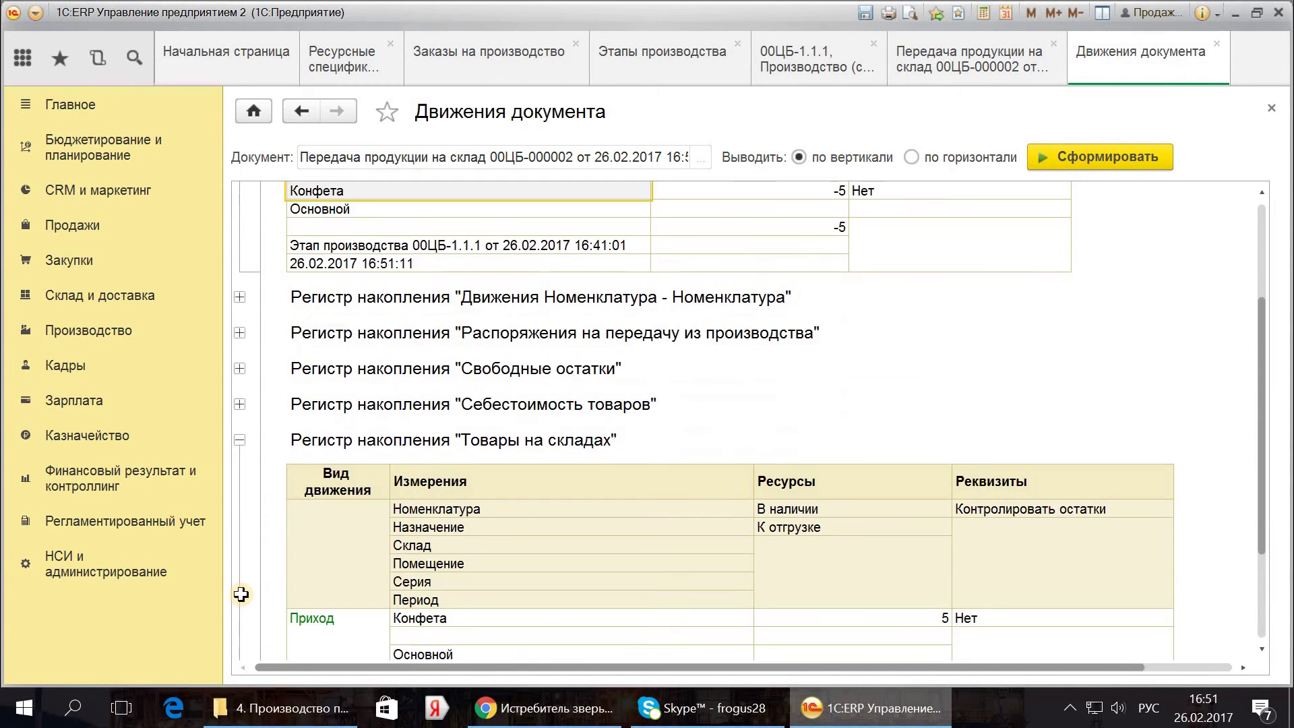
scroll(242, 594, "down", 2)
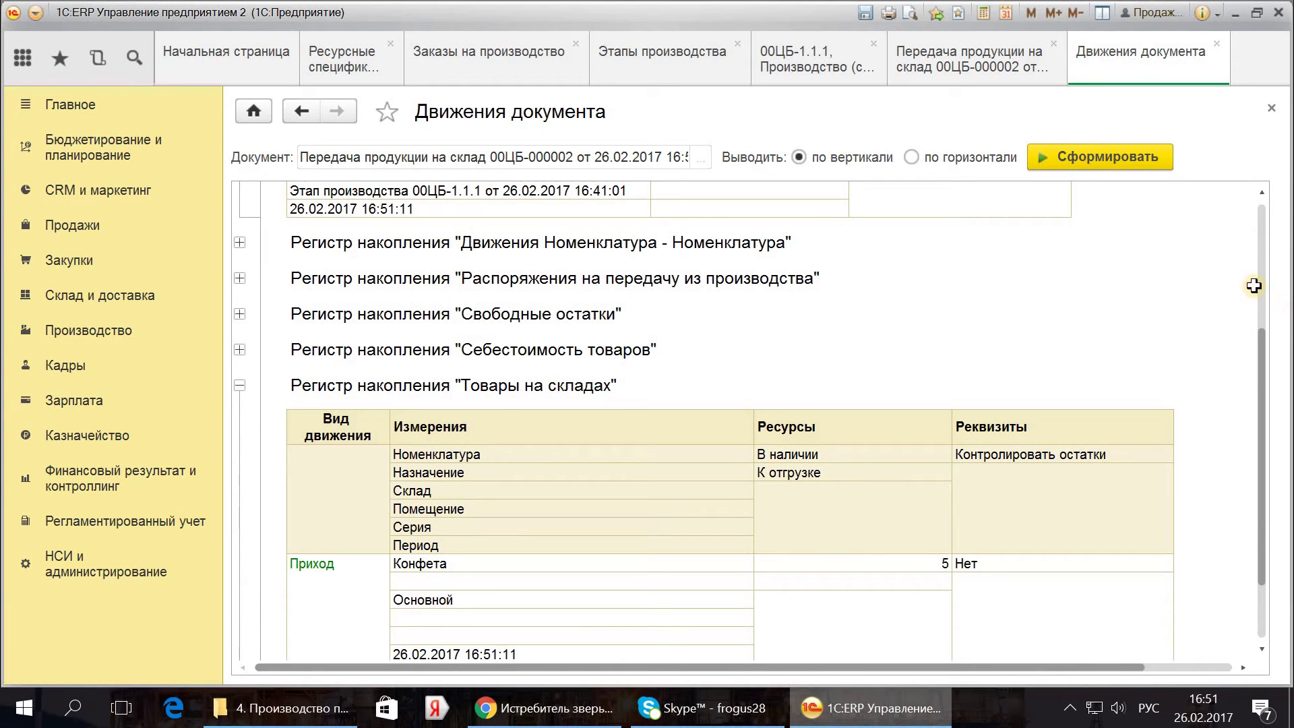
Step: Run the month-end closing operations for Февраль 2017 for ООО Хлебный Дом and review the status of each operation
left_click(94, 479)
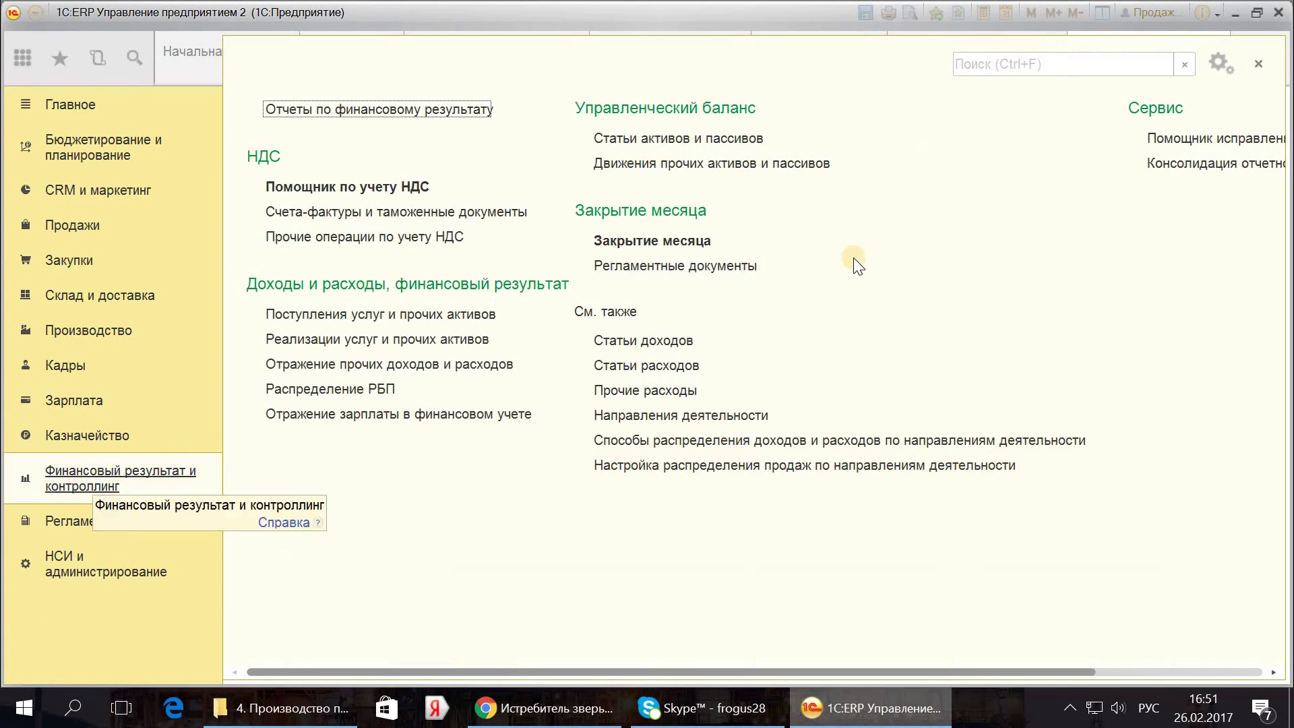
left_click(686, 247)
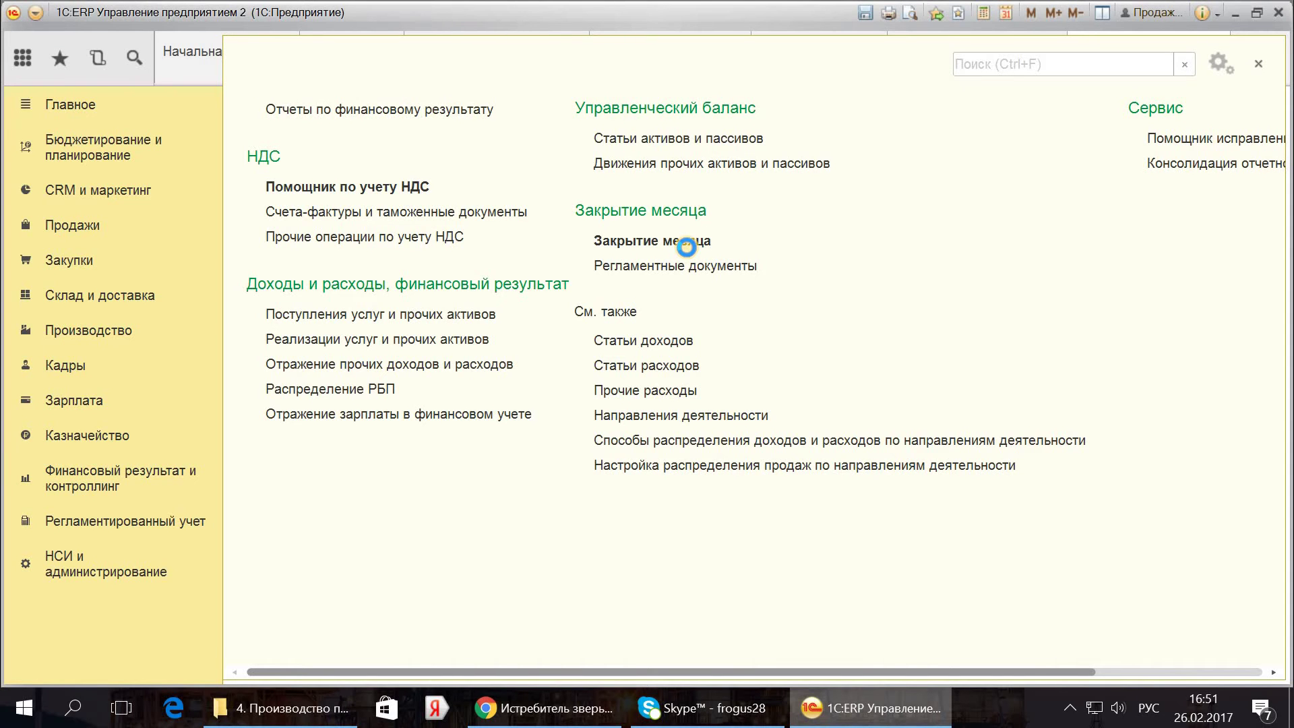
left_click(268, 166)
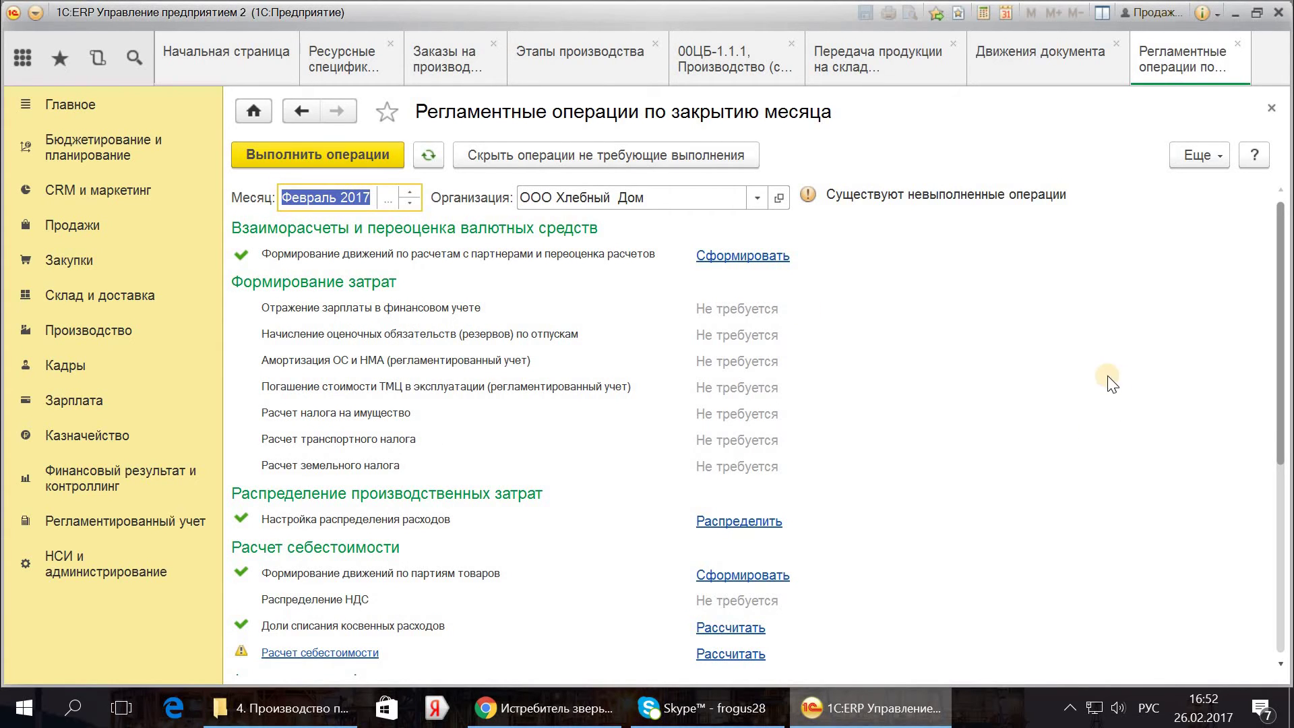
scroll(852, 532, "down", 3)
scroll(855, 536, "down", 2)
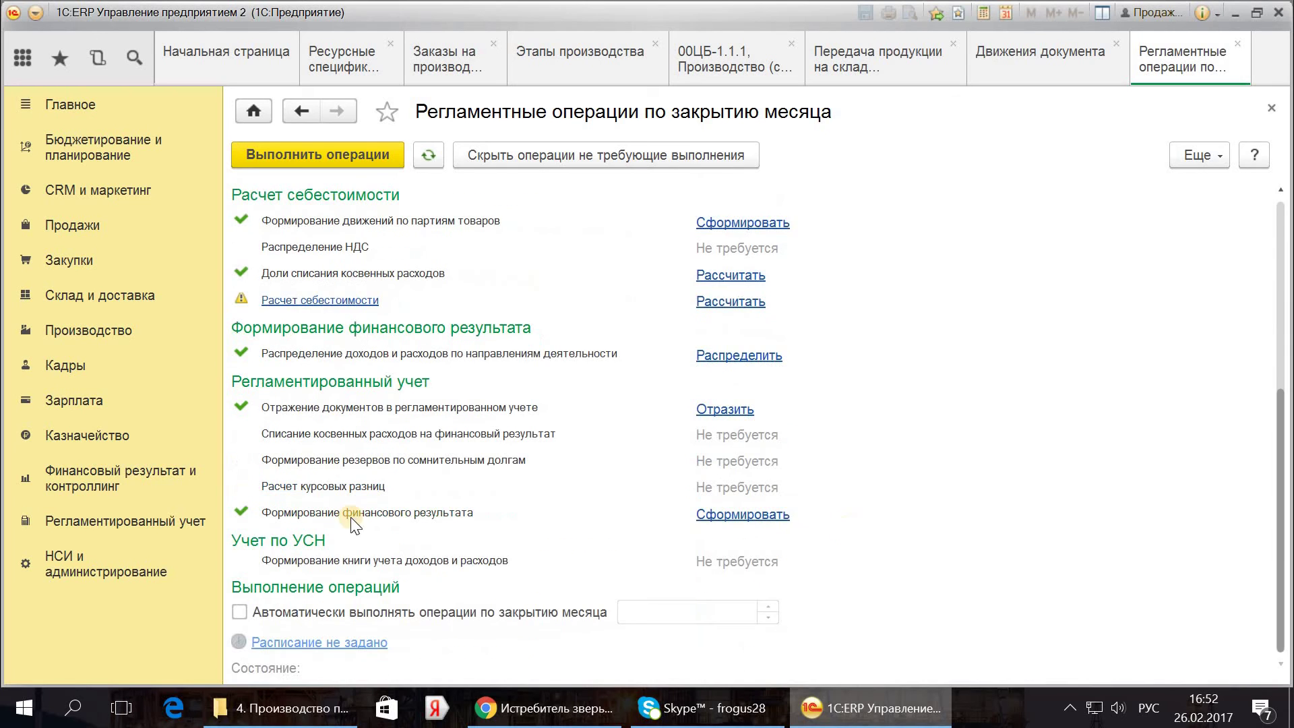
Step: Generate the production report Анализ себестоимости выпущенной продукции filtered by the product Конфета
left_click(81, 331)
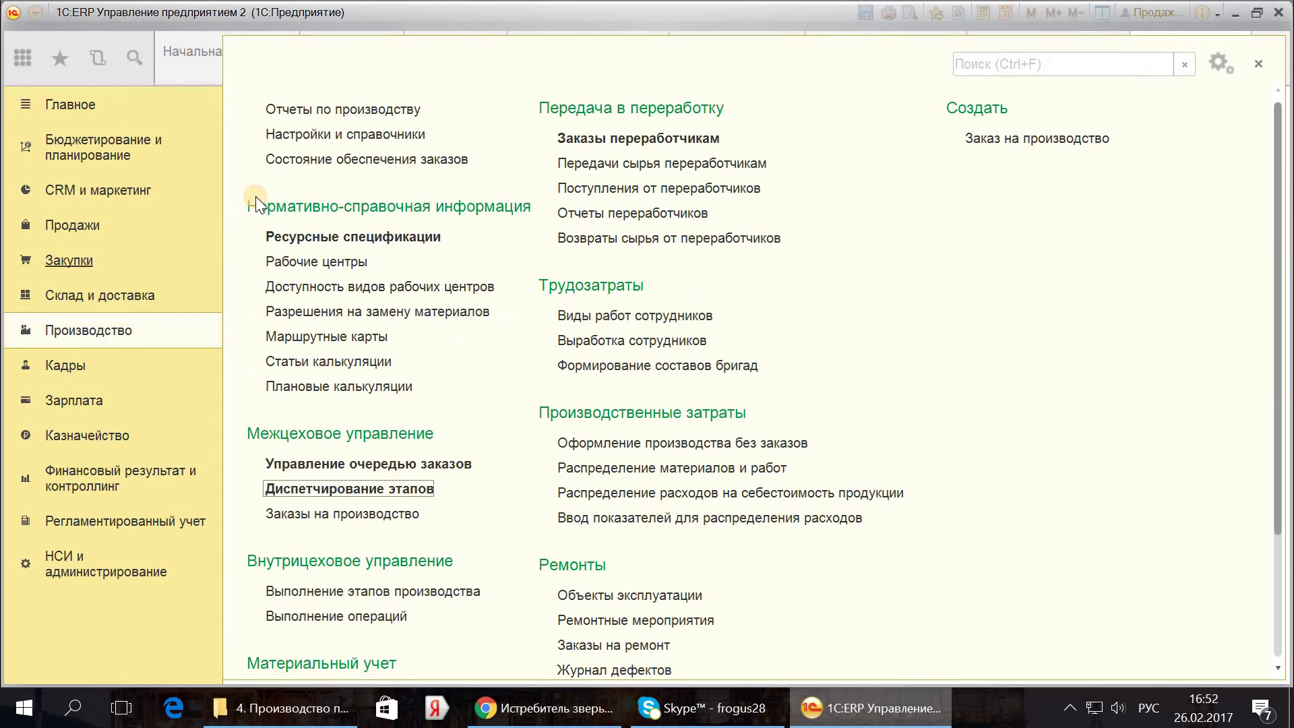
left_click(314, 109)
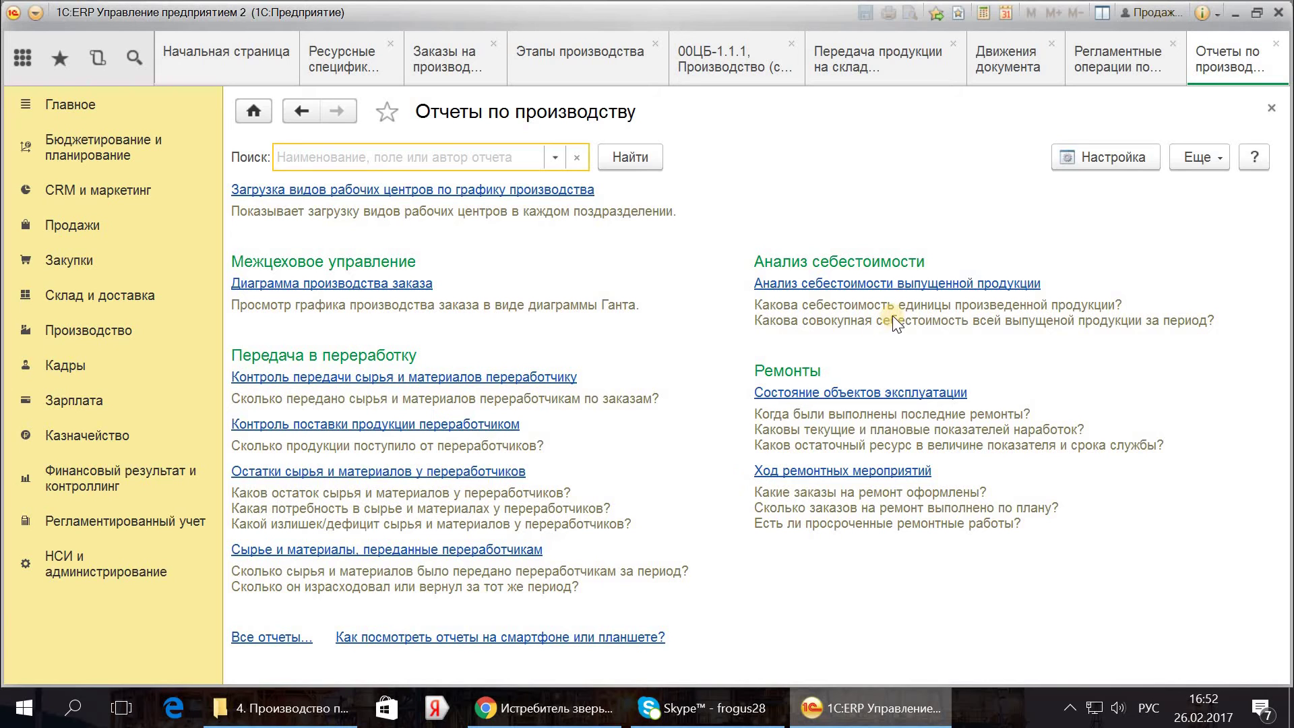
left_click(912, 283)
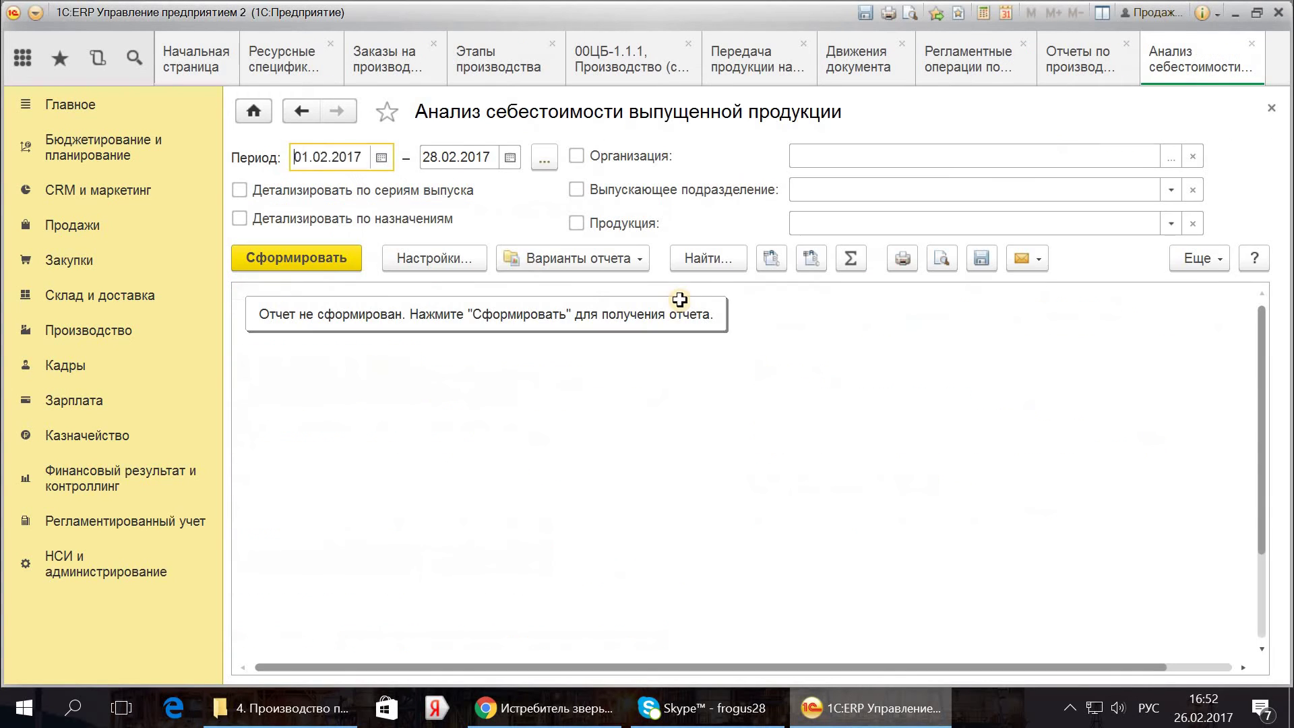
left_click(627, 218)
left_click(816, 224)
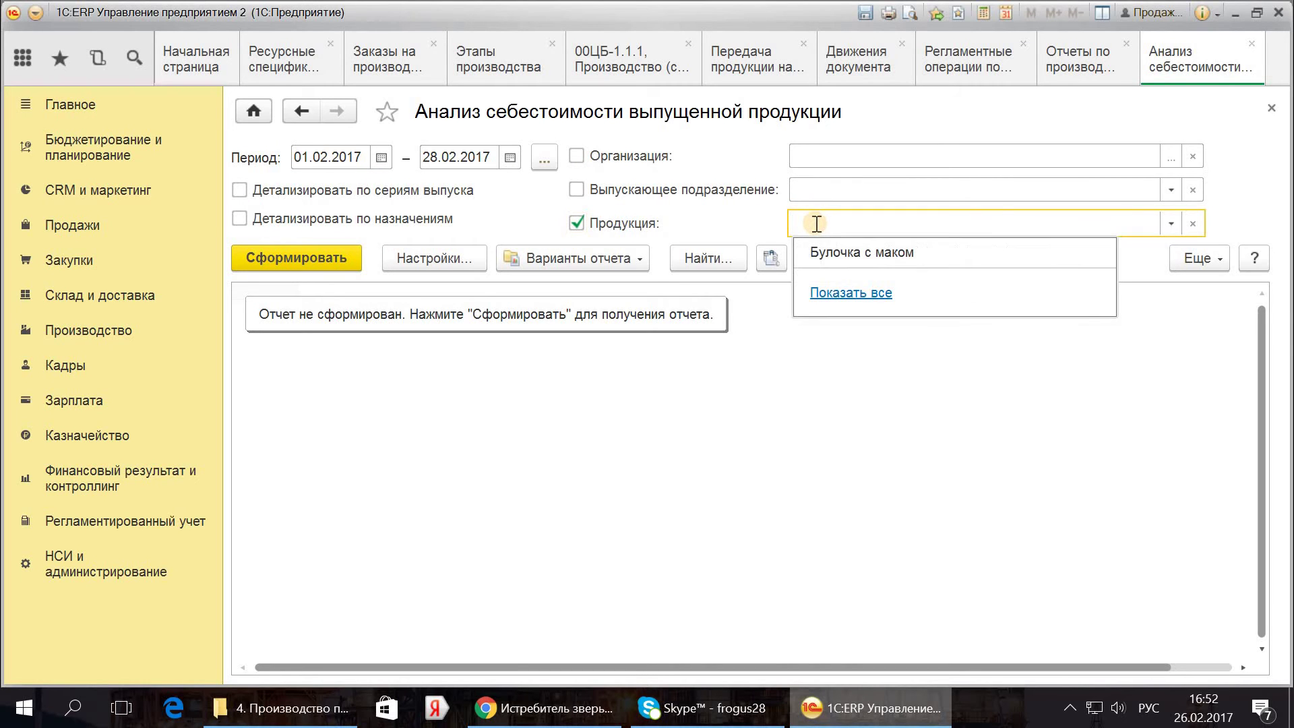
type("к")
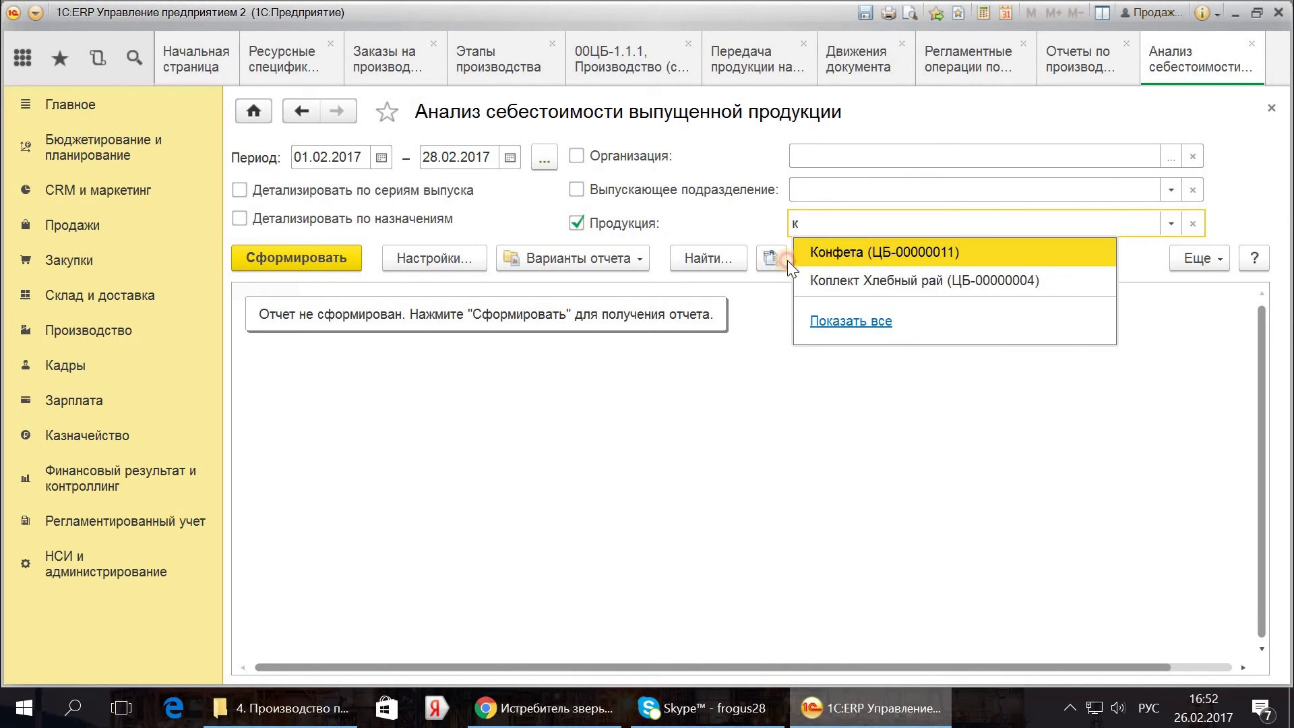
left_click(300, 257)
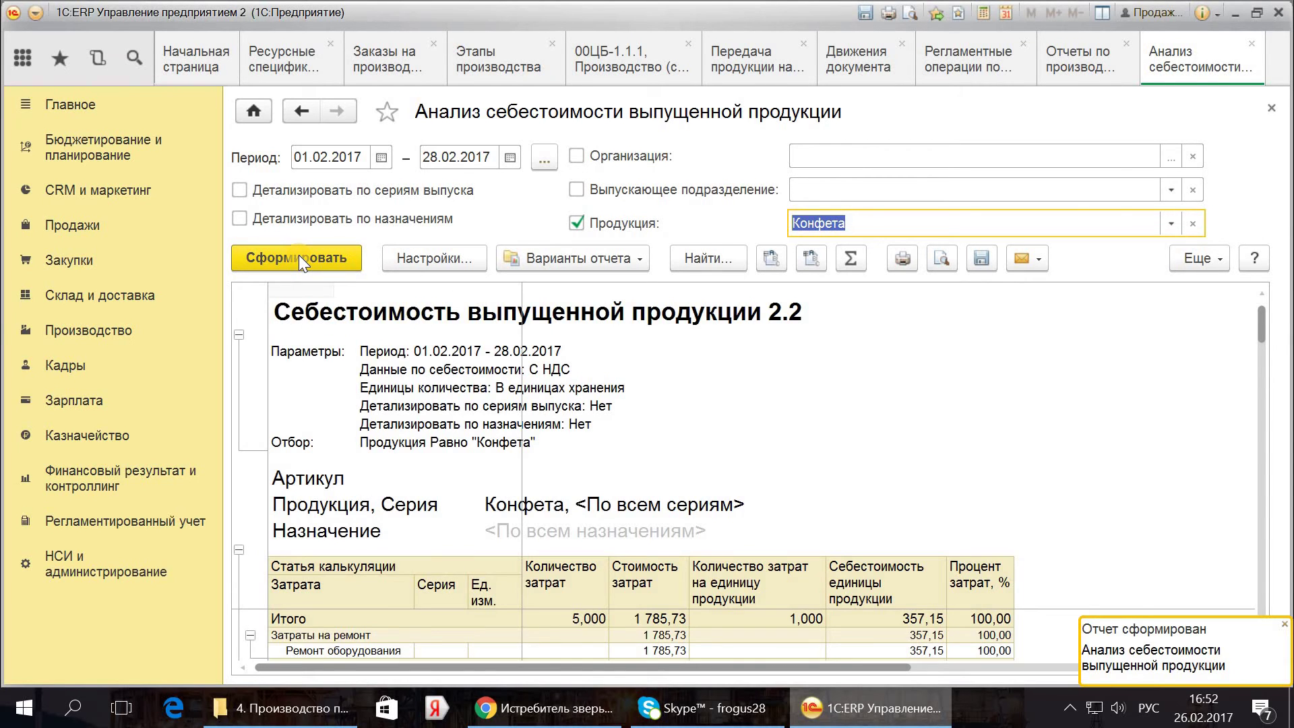
Step: Collapse the report's parameters block and examine the cost lines under Затраты на ремонт and Оплата производственных сотрудников
left_click(484, 602)
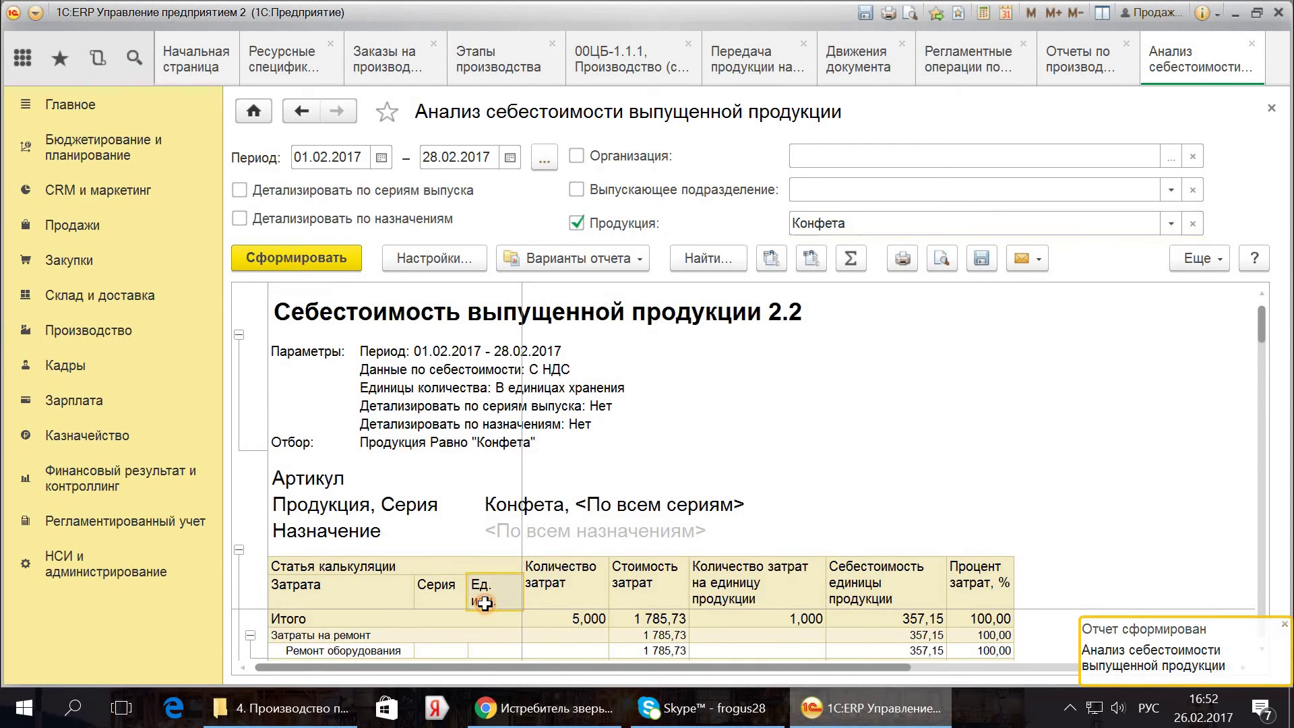
scroll(485, 603, "down", 3)
scroll(485, 604, "up", 3)
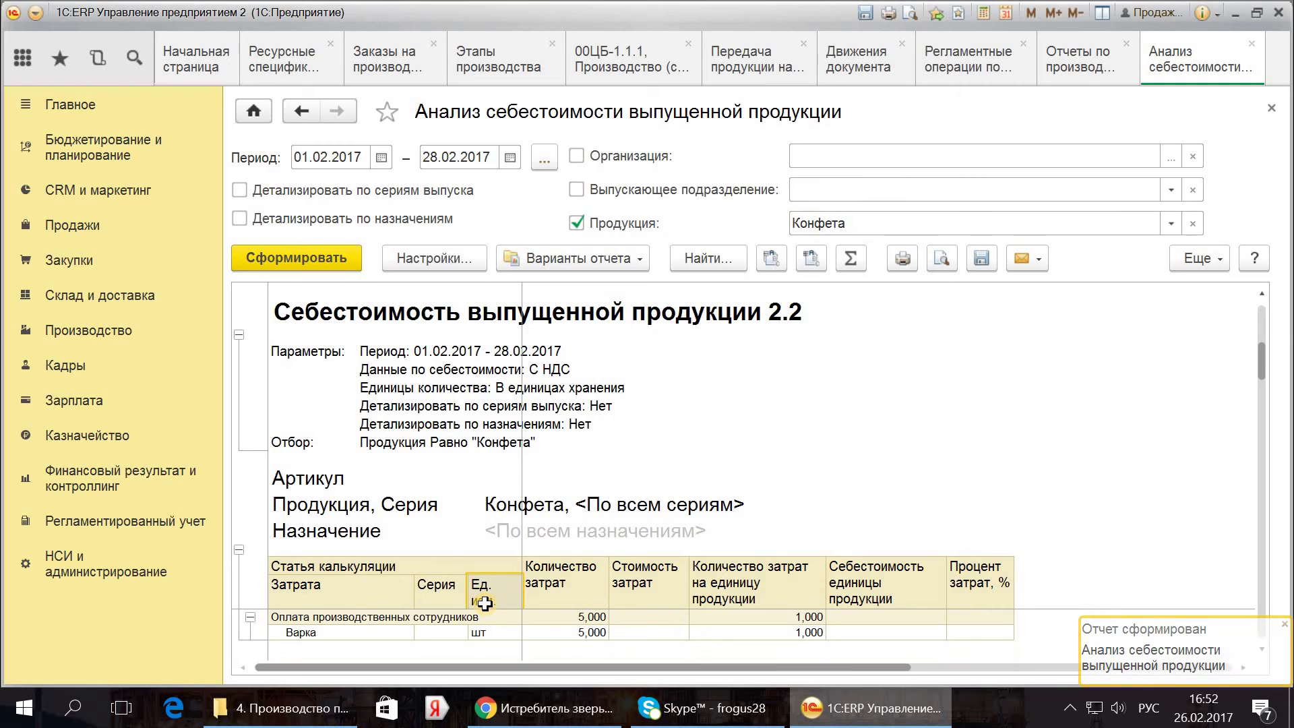
left_click(439, 632)
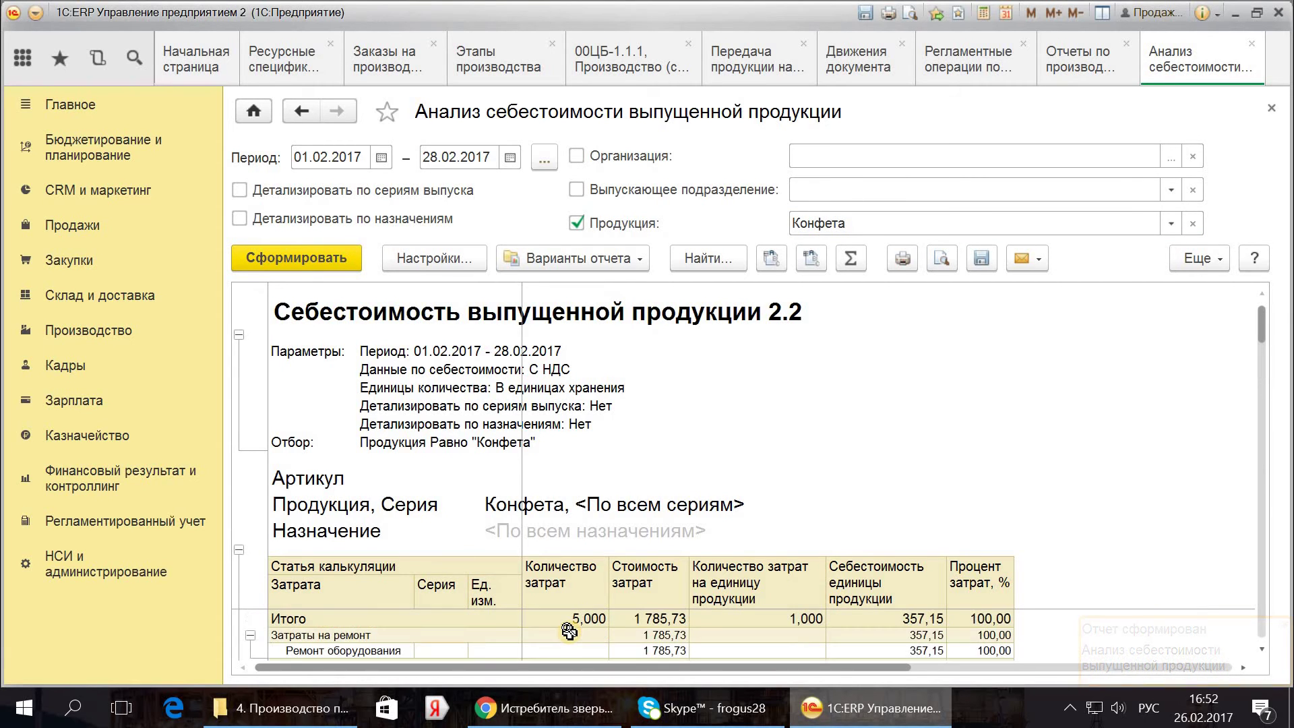
left_click(240, 550)
left_click(240, 549)
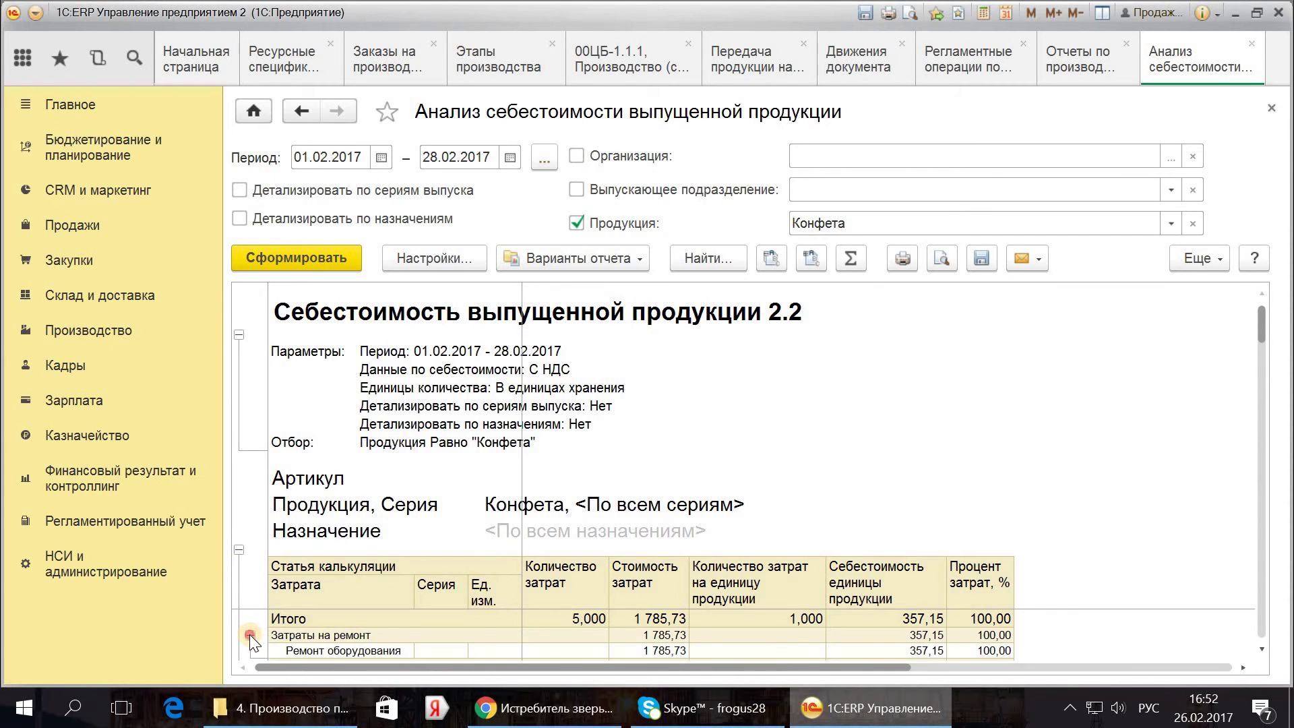
left_click(251, 635)
scroll(339, 605, "down", 2)
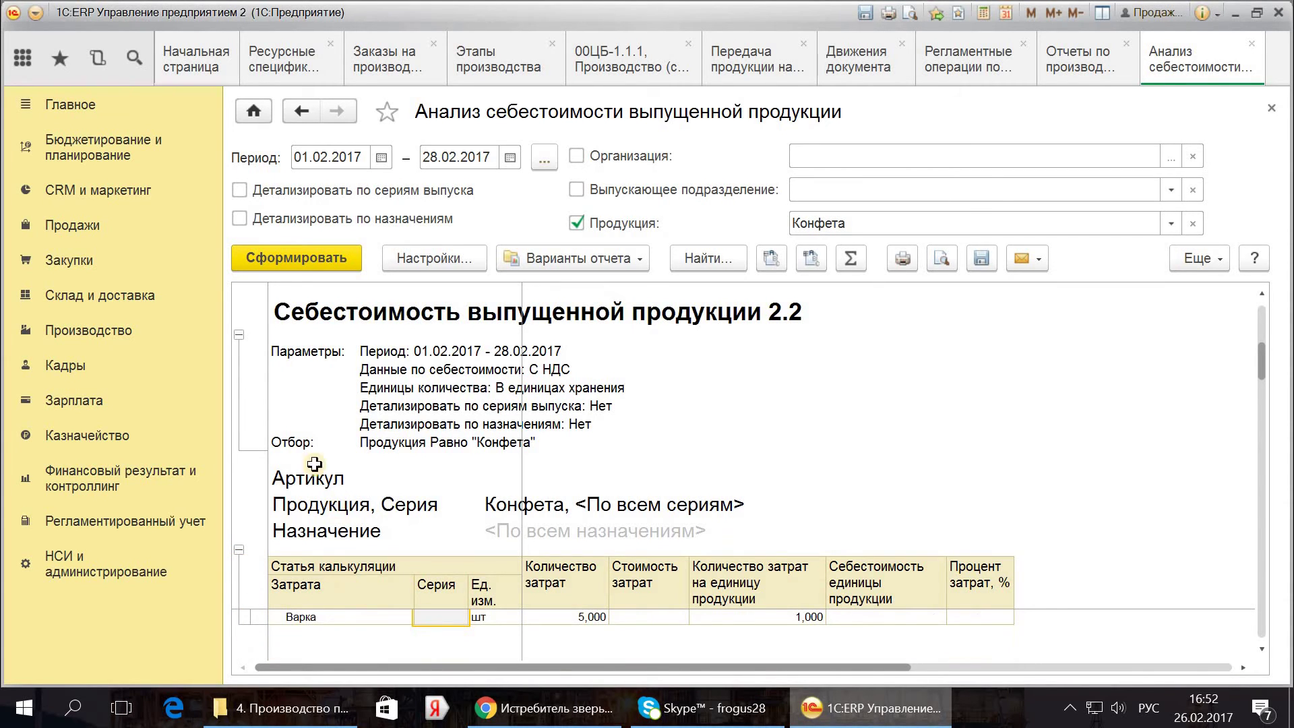
left_click(238, 334)
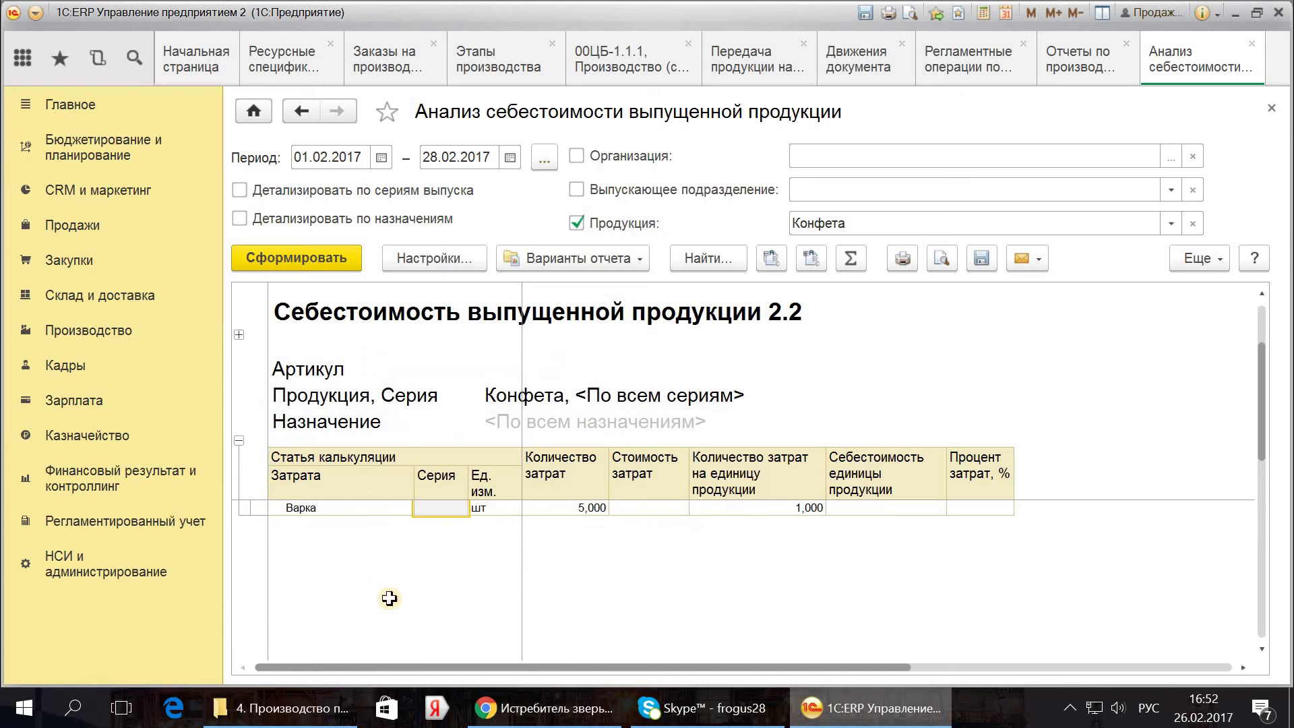
scroll(407, 604, "up", 1)
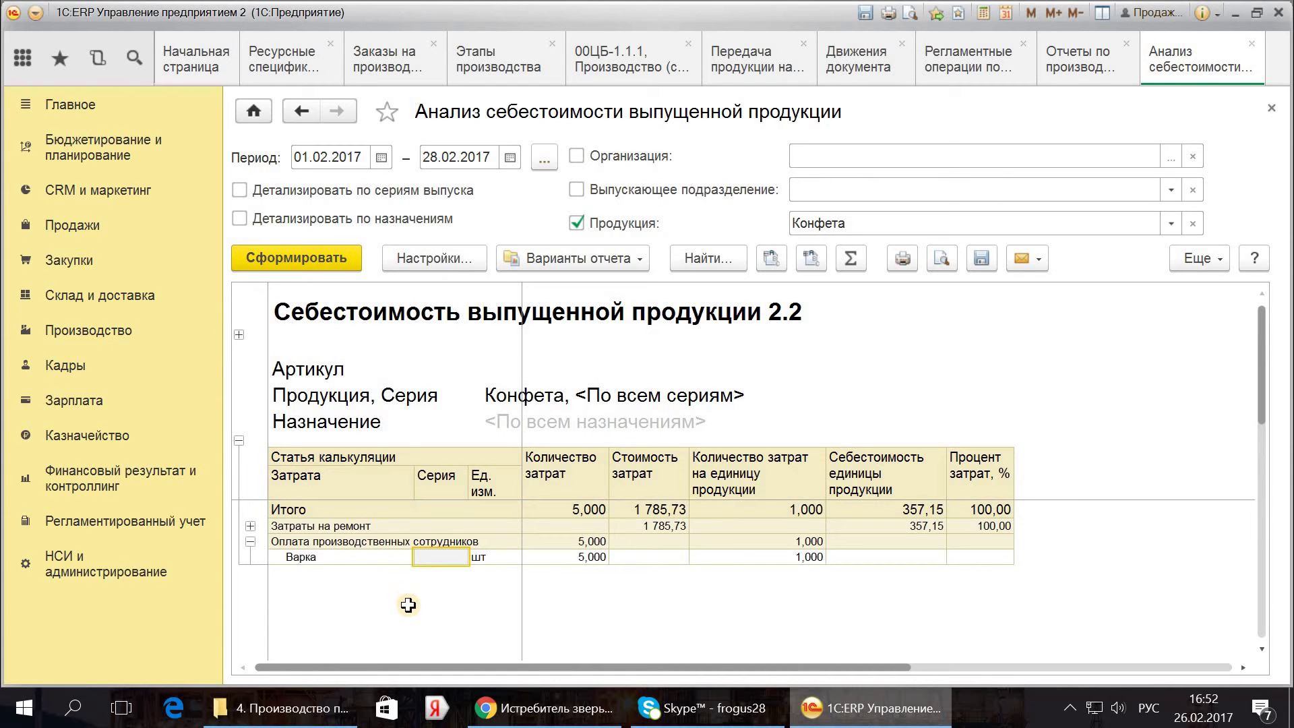
left_click(251, 525)
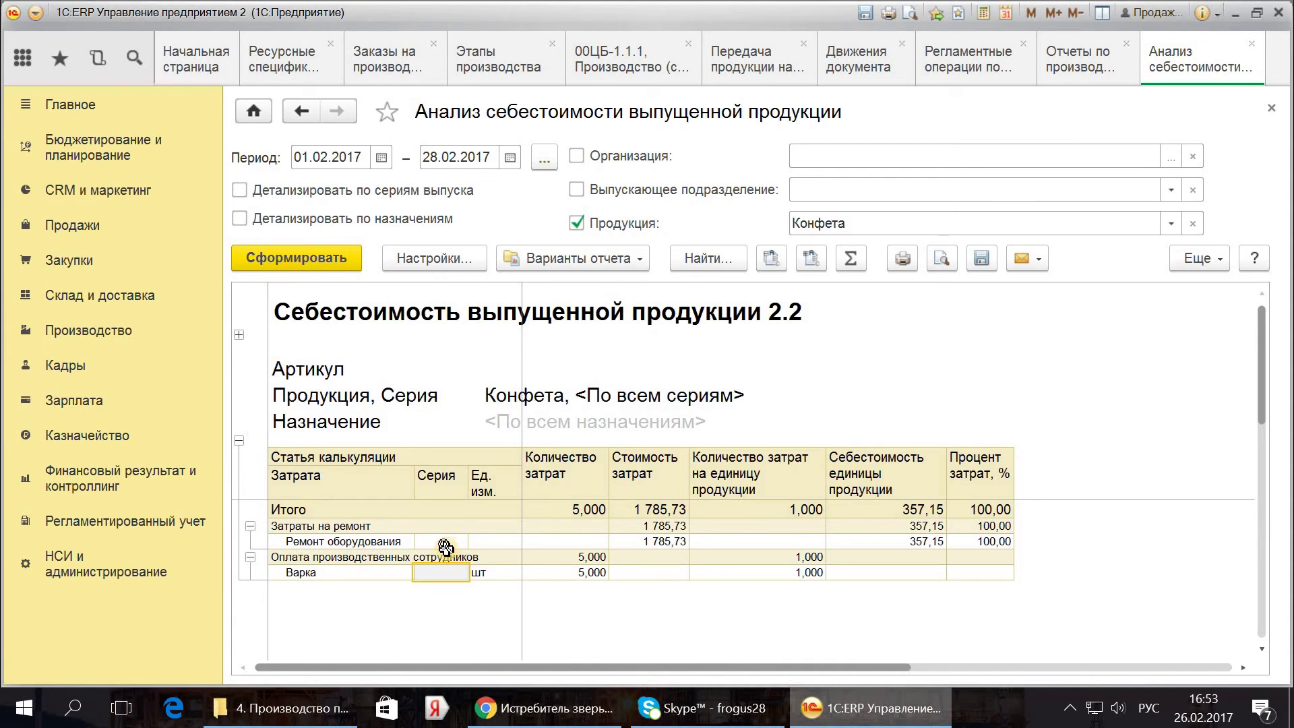
Step: Open the initial balance entry documents and list those of the operation type Собственные товары
left_click(90, 568)
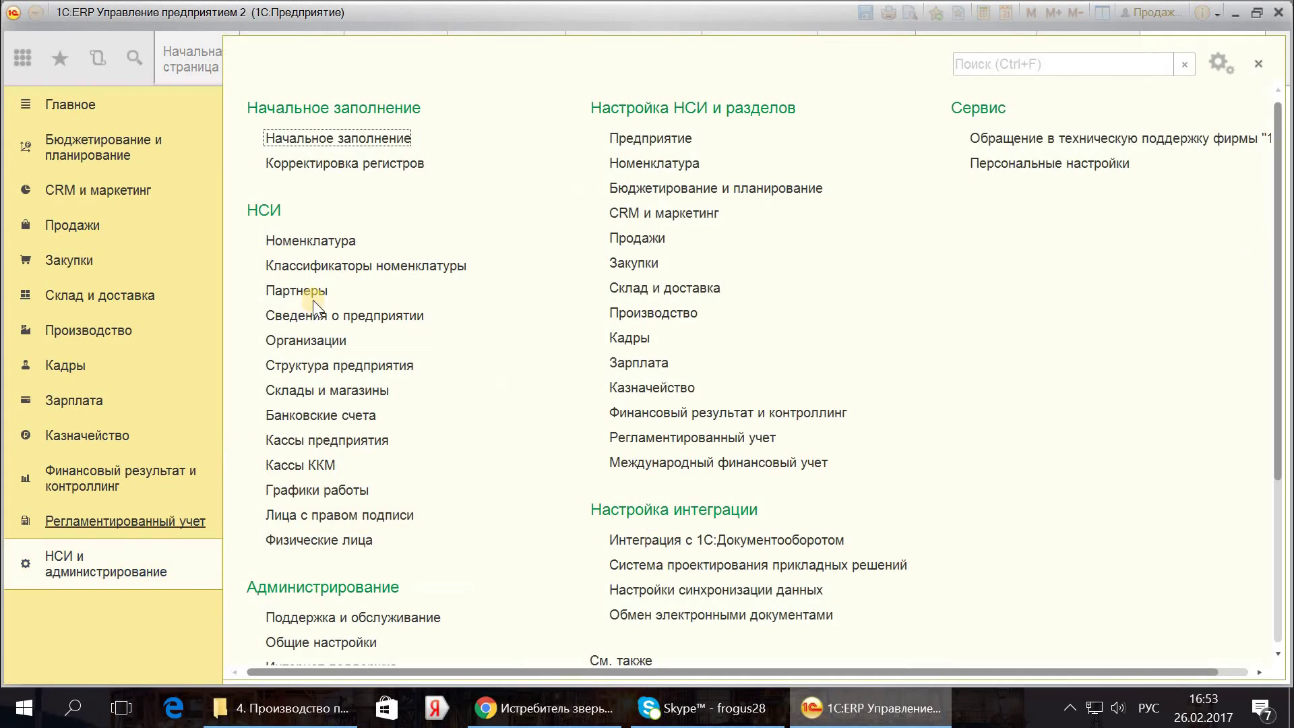
left_click(357, 134)
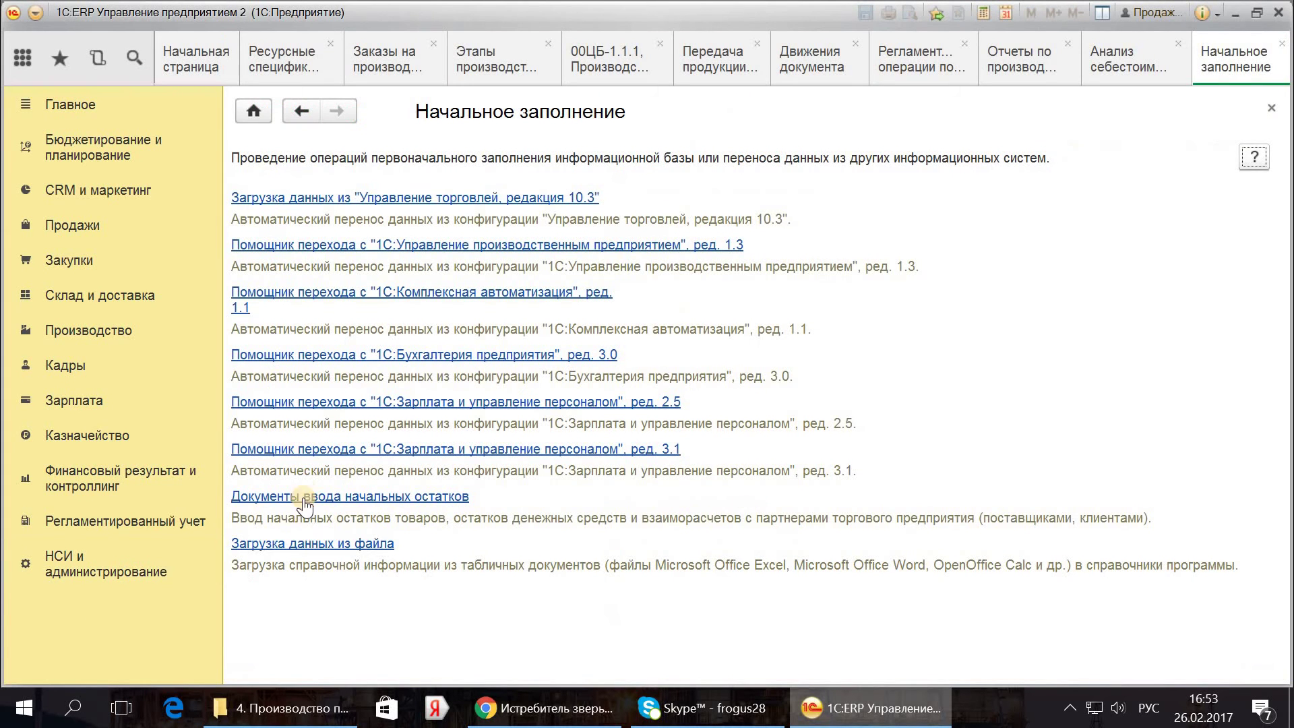
left_click(301, 494)
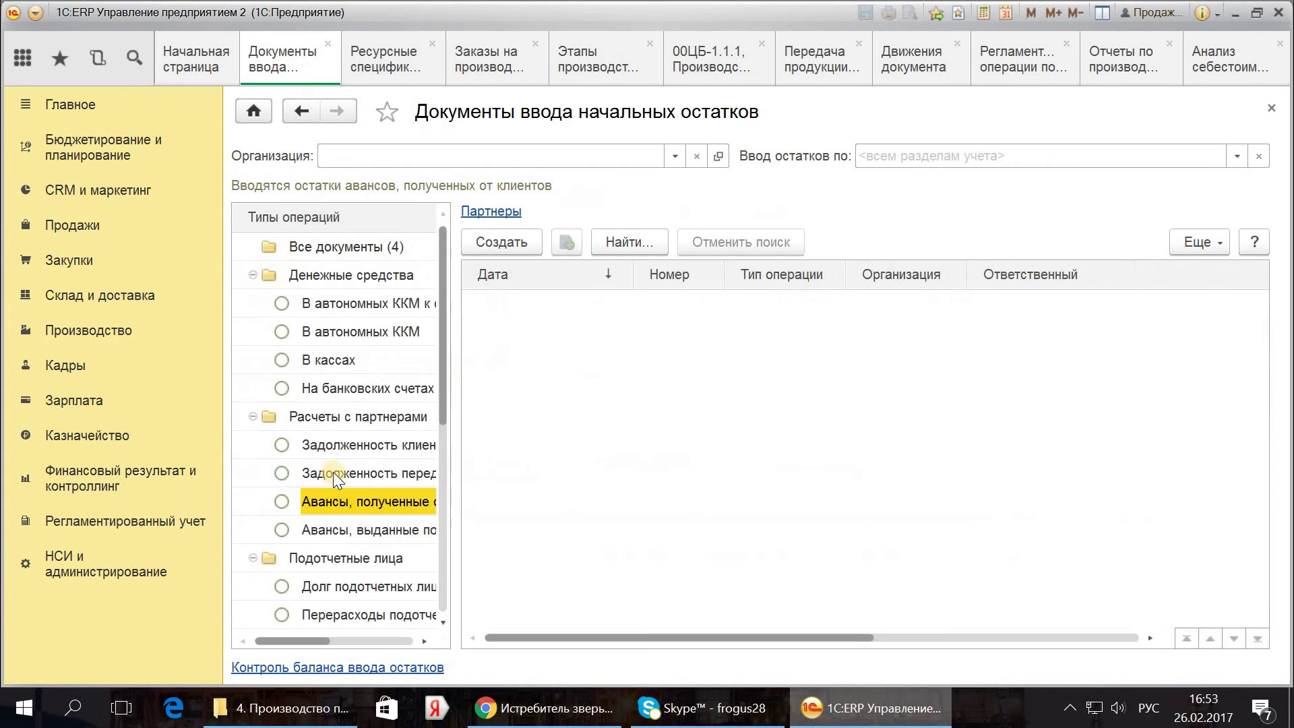
scroll(353, 455, "down", 4)
left_click(377, 334)
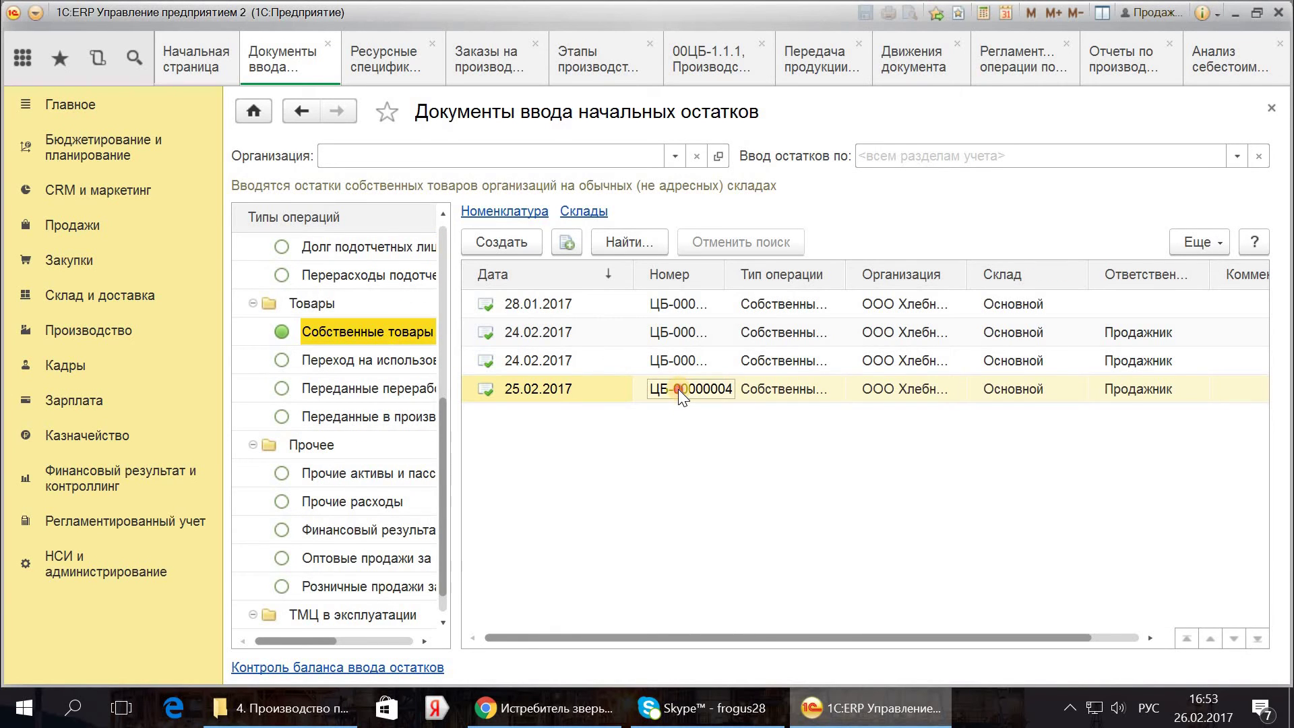
Step: Set the price of Сахар to 50 in the opening balance document dated 25.02.2017, then post and close it
left_click(678, 389)
double_click(678, 390)
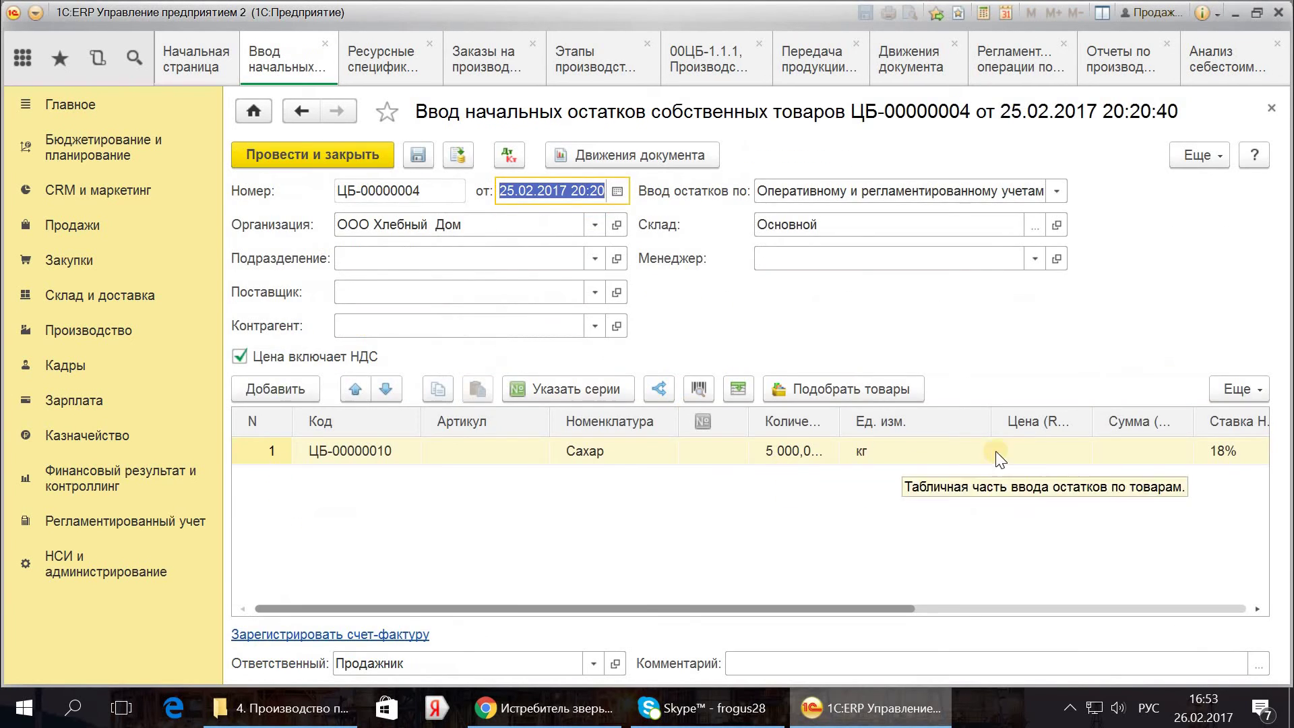
double_click(1029, 451)
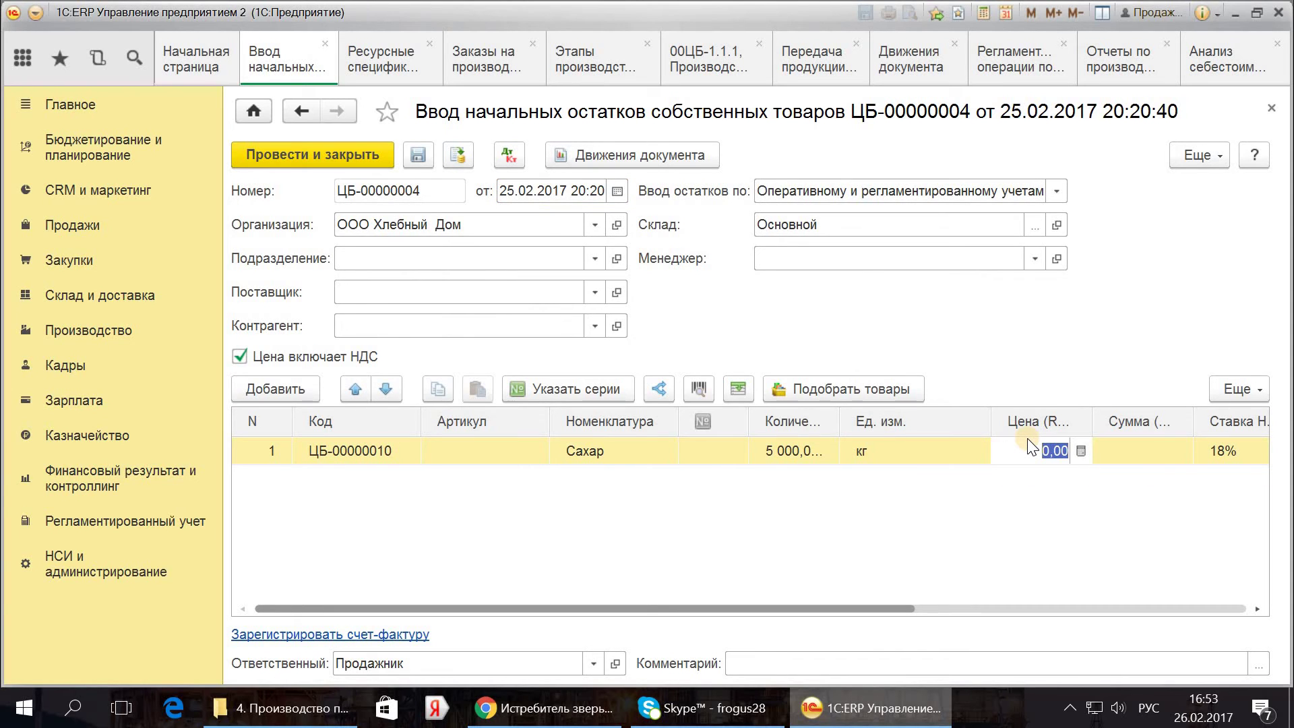
type("50")
left_click(647, 528)
left_click(350, 156)
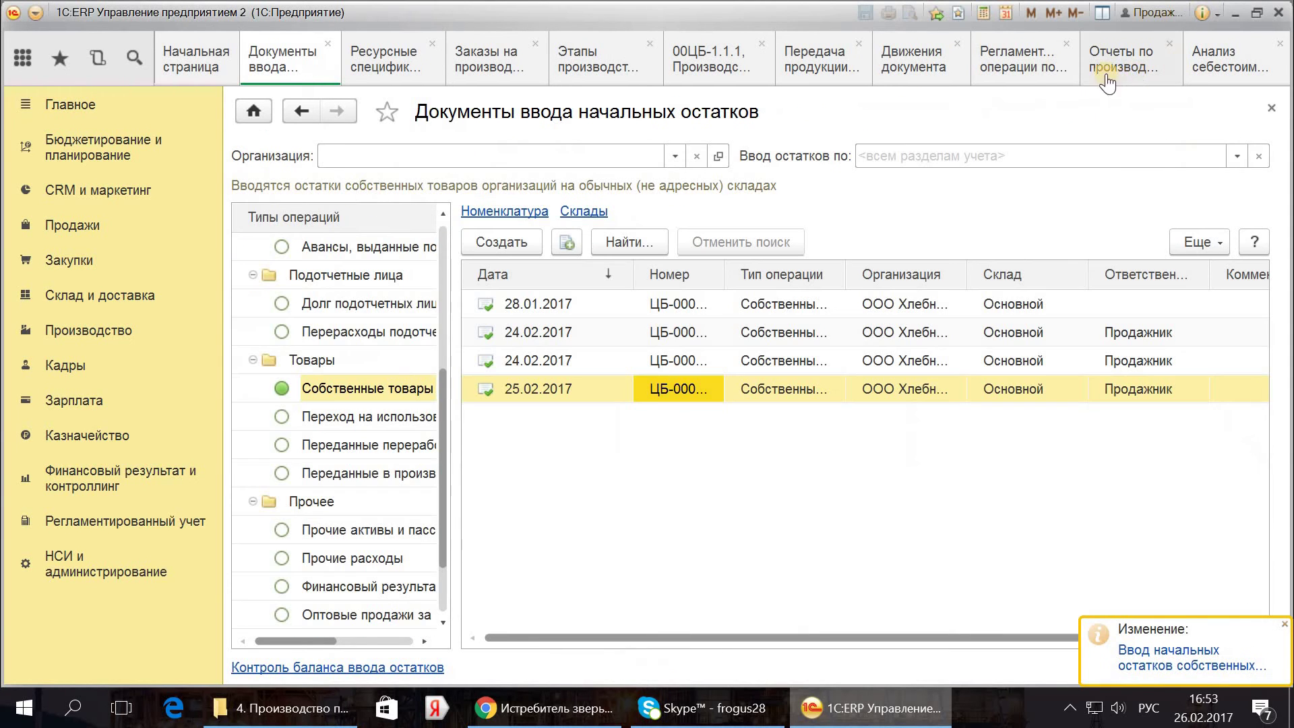
Step: Close the opening balance list and execute the February 2017 month-closing operations for ООО Хлебный Дом
left_click(1119, 53)
left_click(1212, 63)
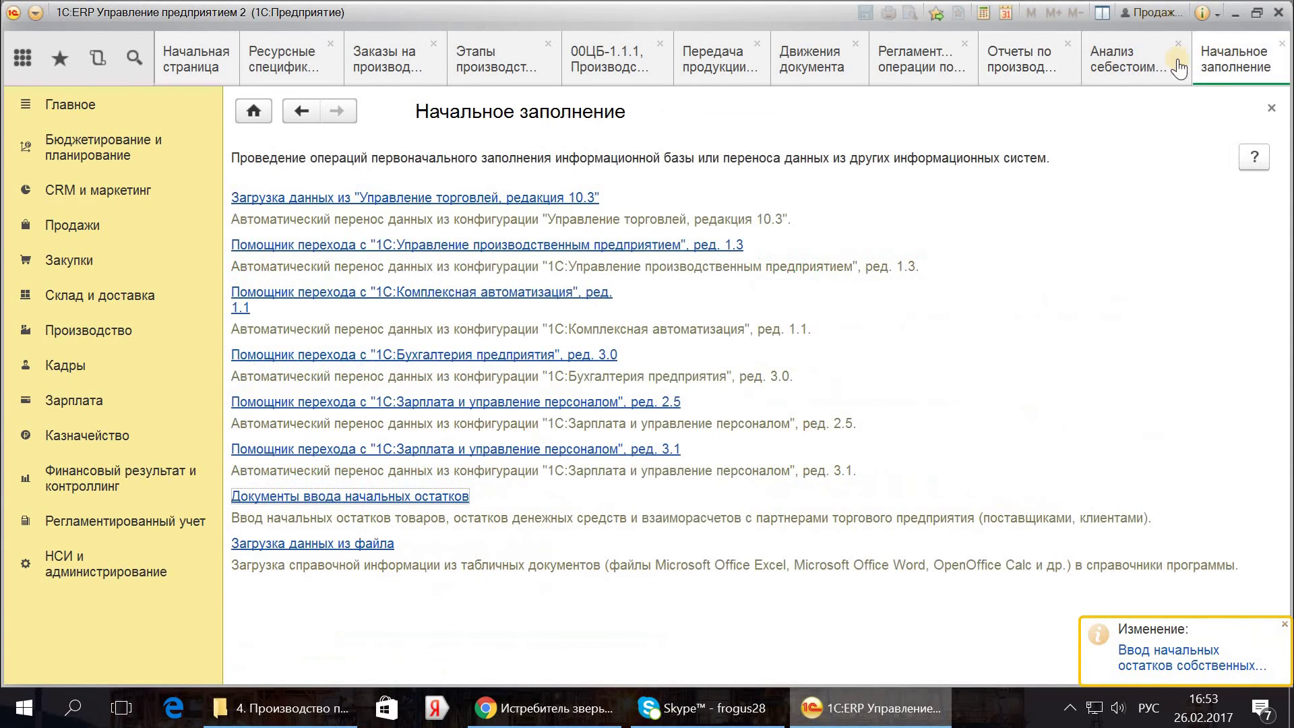
left_click(1124, 64)
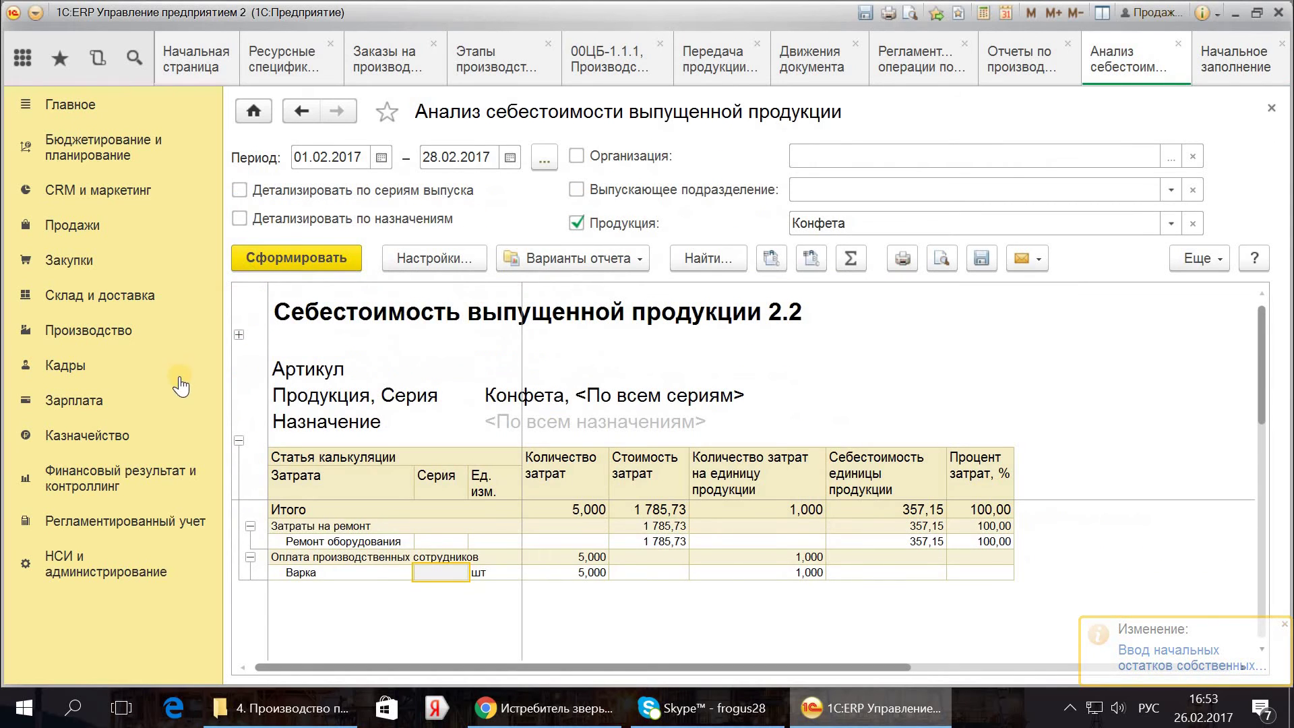
left_click(112, 492)
left_click(702, 243)
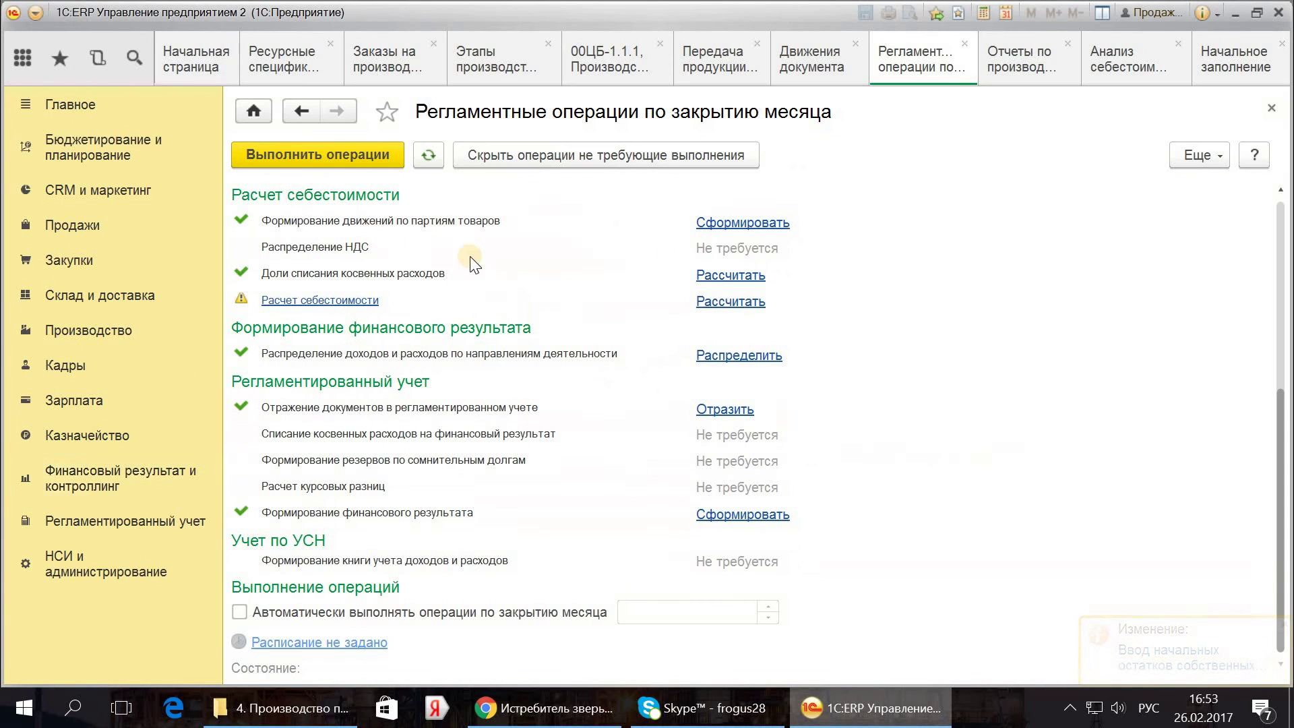
left_click(337, 153)
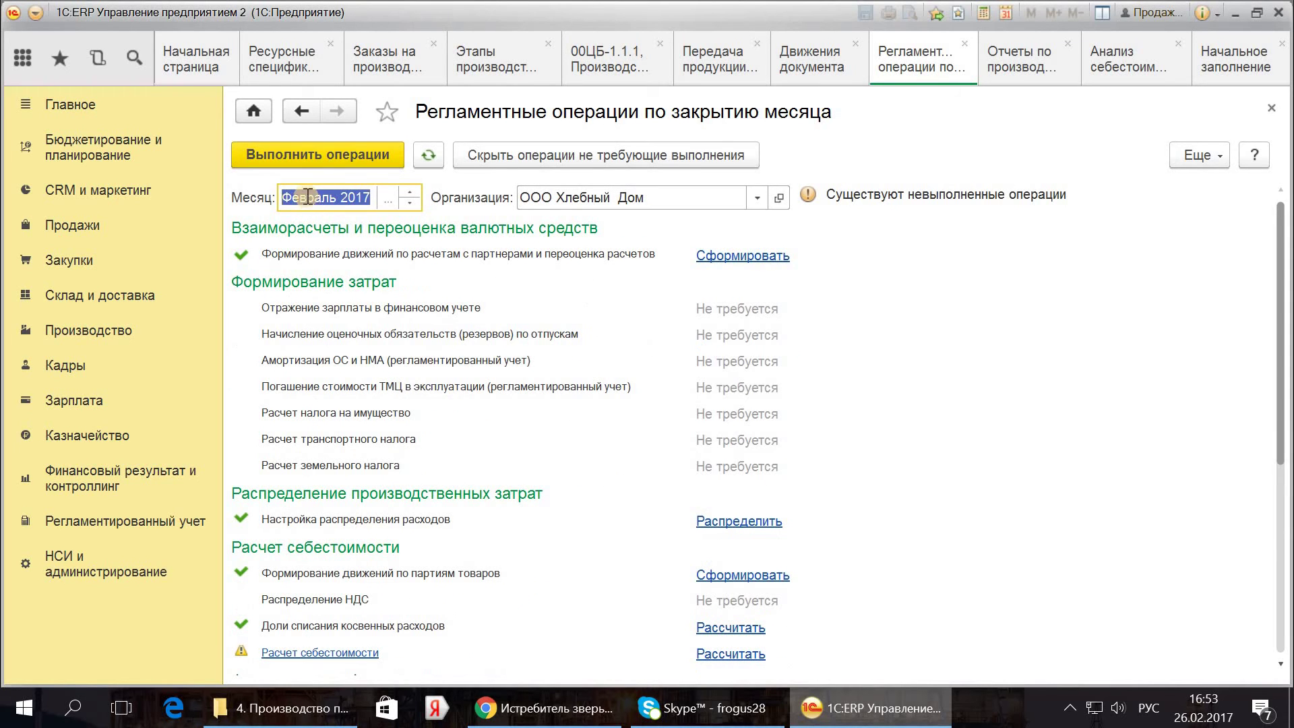
Step: Regenerate the Конфета cost report, collapse its parameters block and inspect the expense item Ремонт оборудования
left_click(1109, 59)
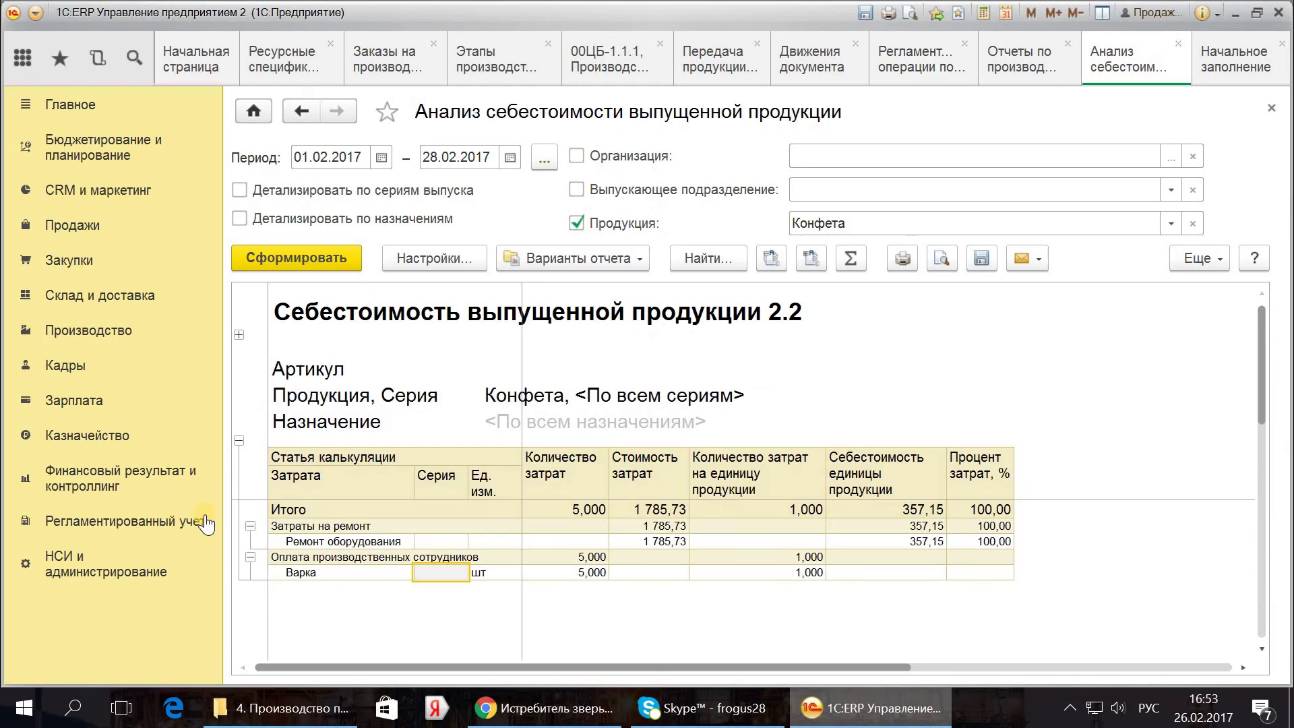
left_click(303, 263)
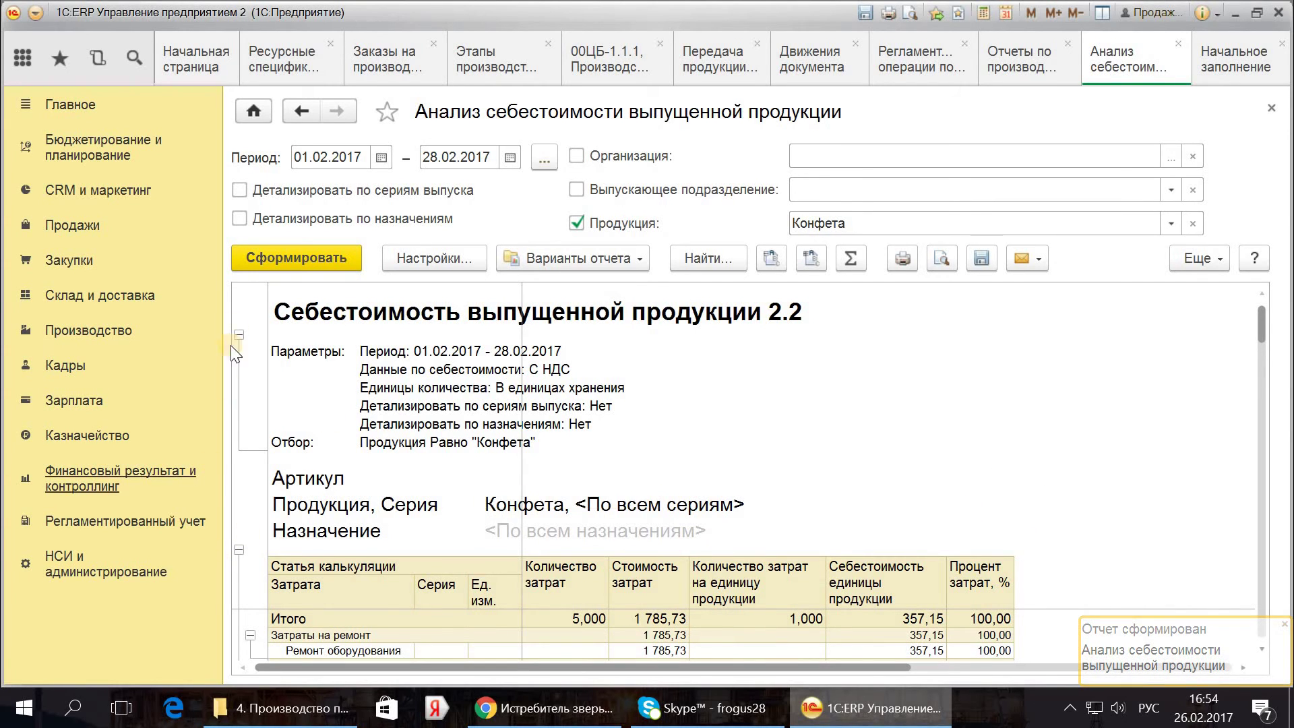
left_click(240, 335)
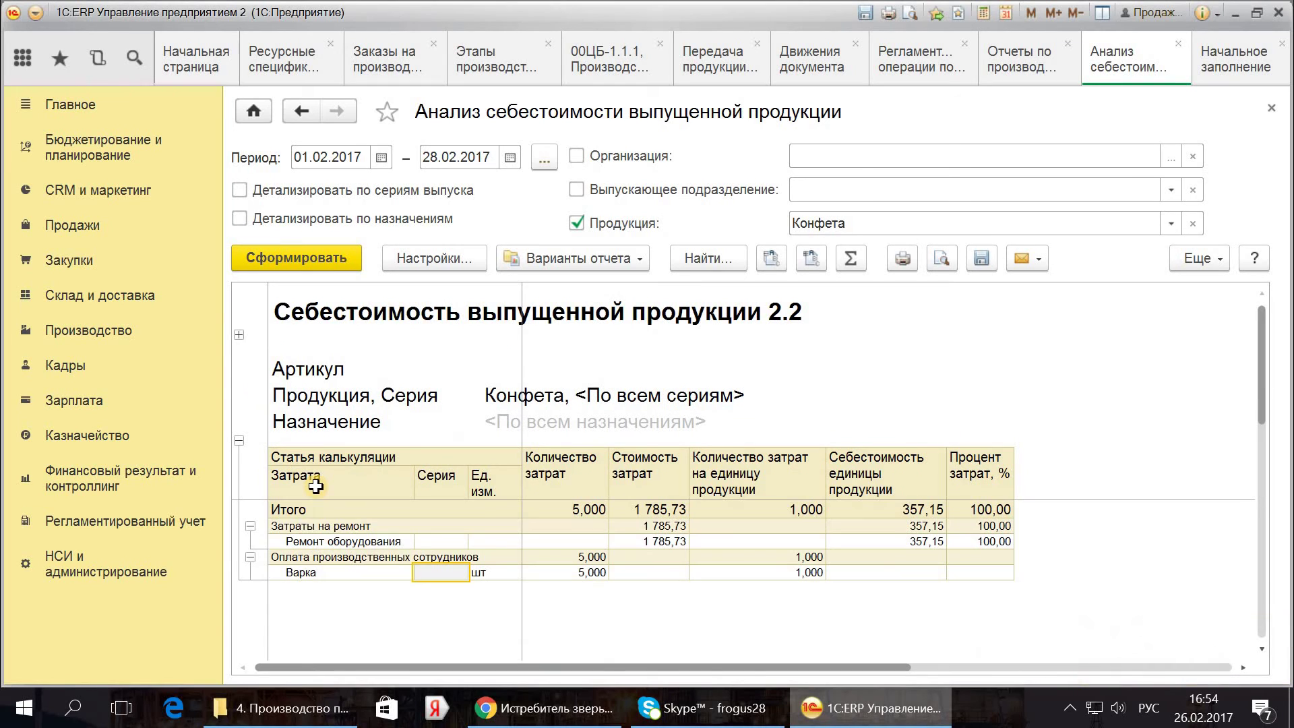
left_click(390, 572)
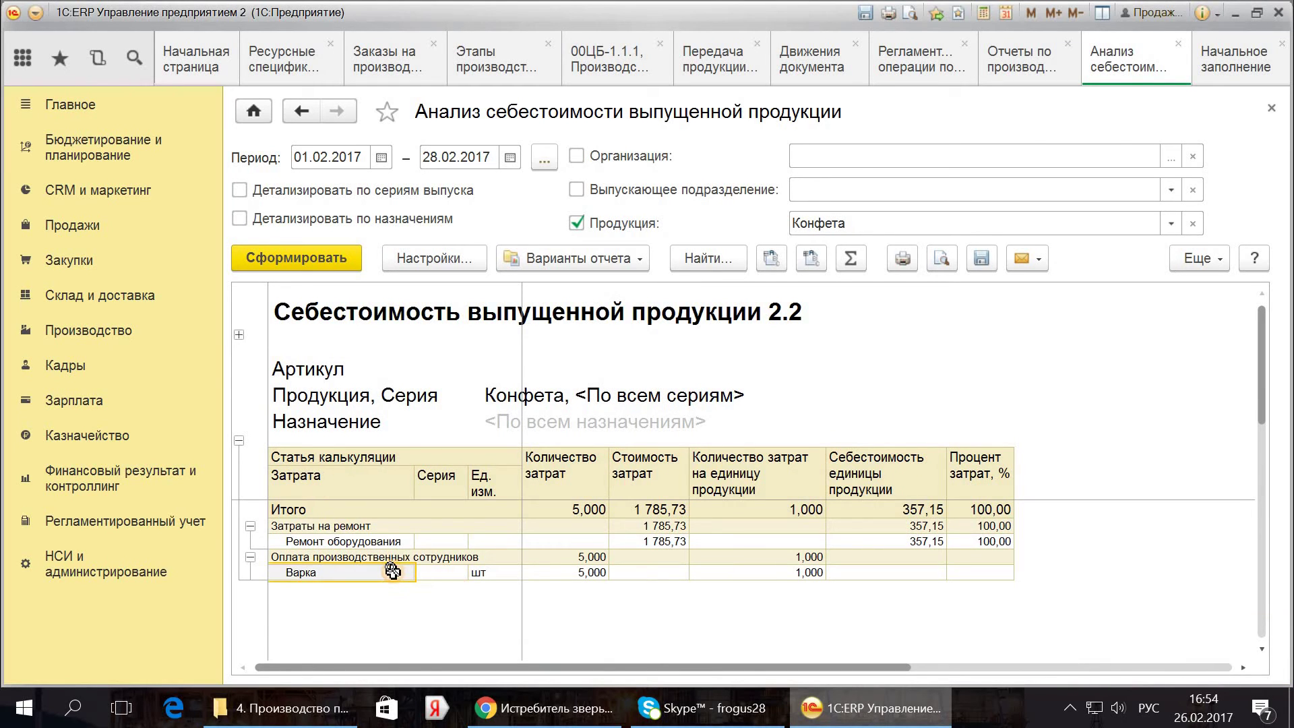
left_click(326, 543)
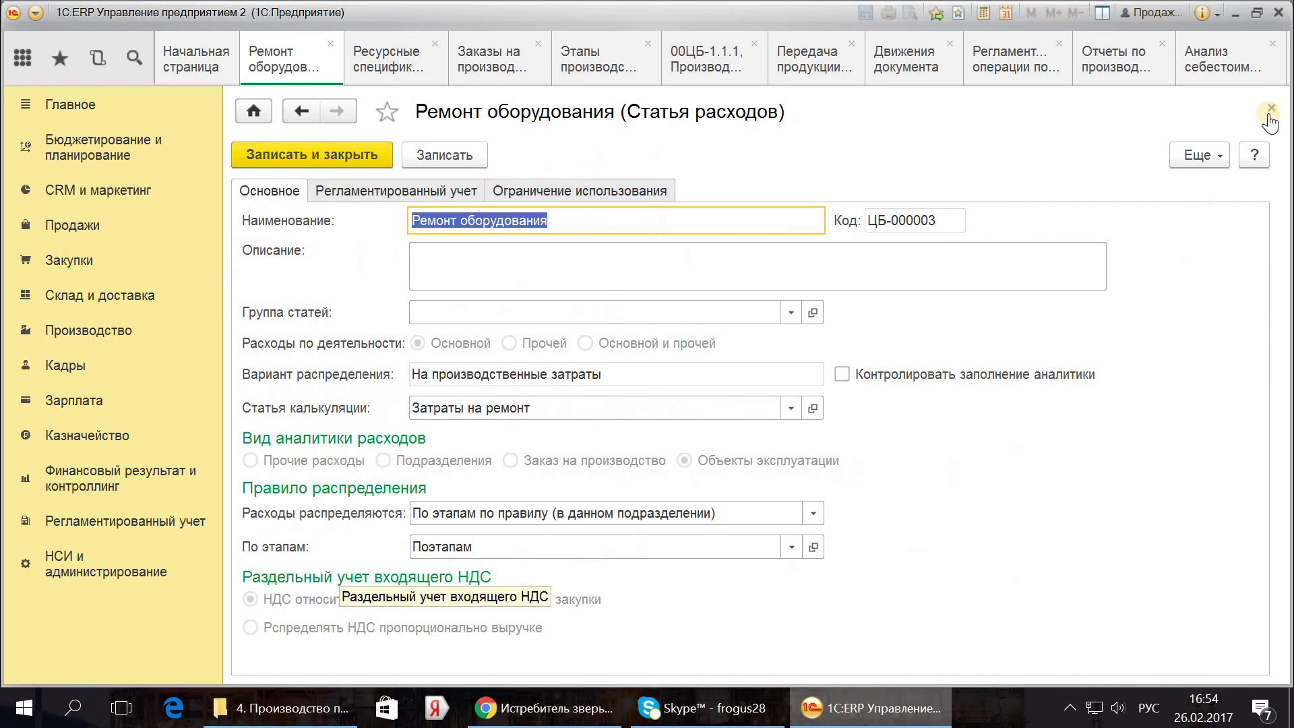
left_click(1272, 109)
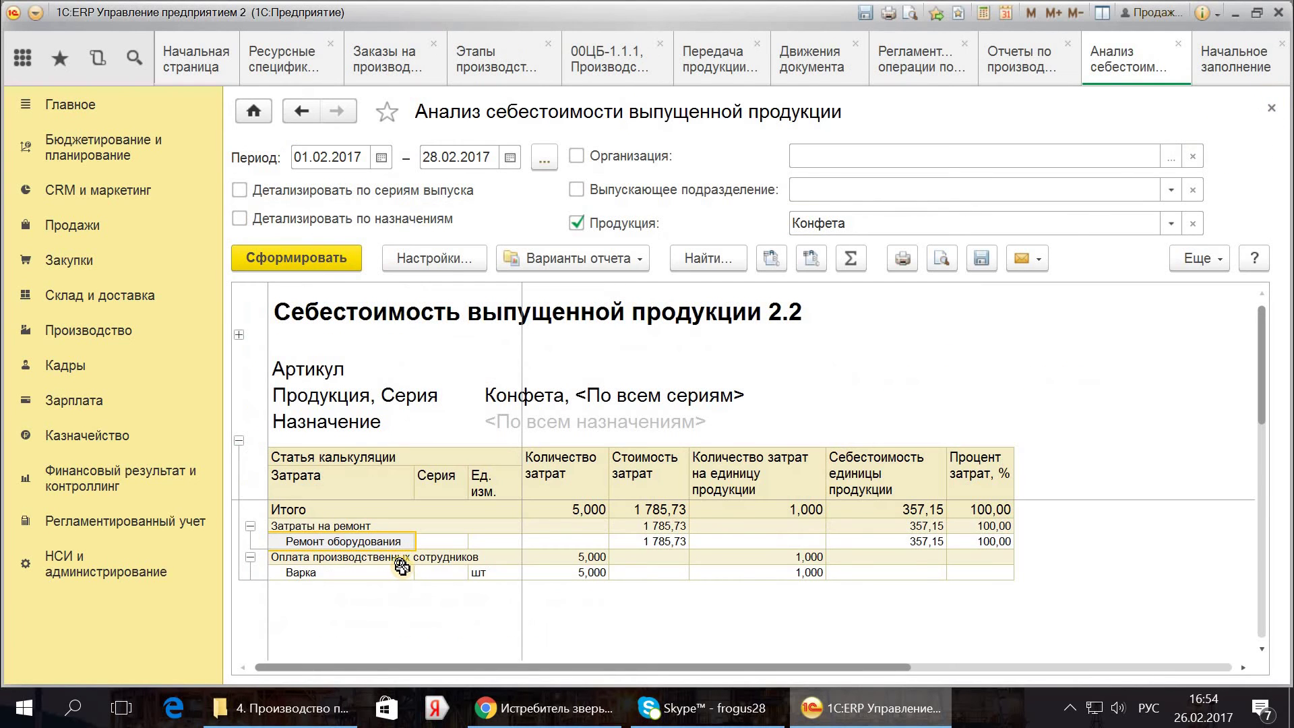
Step: Open production stage 00ЦБ-1.1.1 from Диспетчирование этапов and check which documents can be created from it
left_click(88, 330)
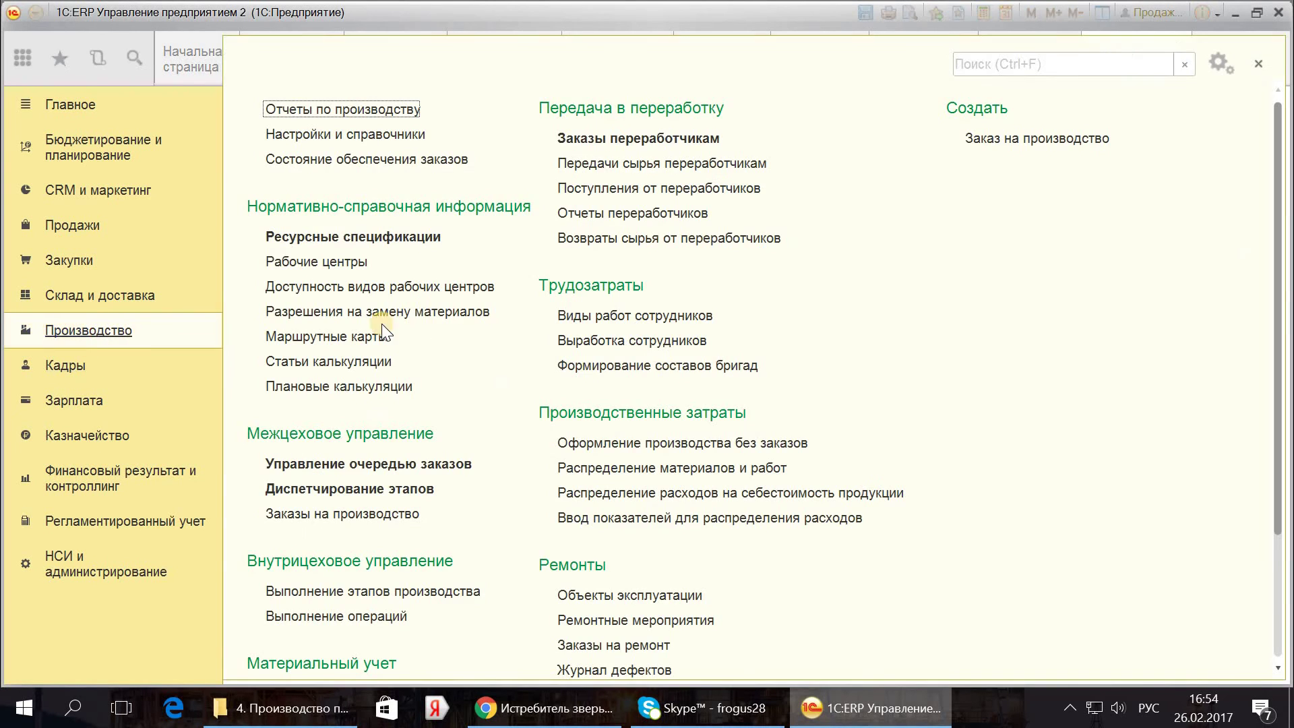
left_click(400, 489)
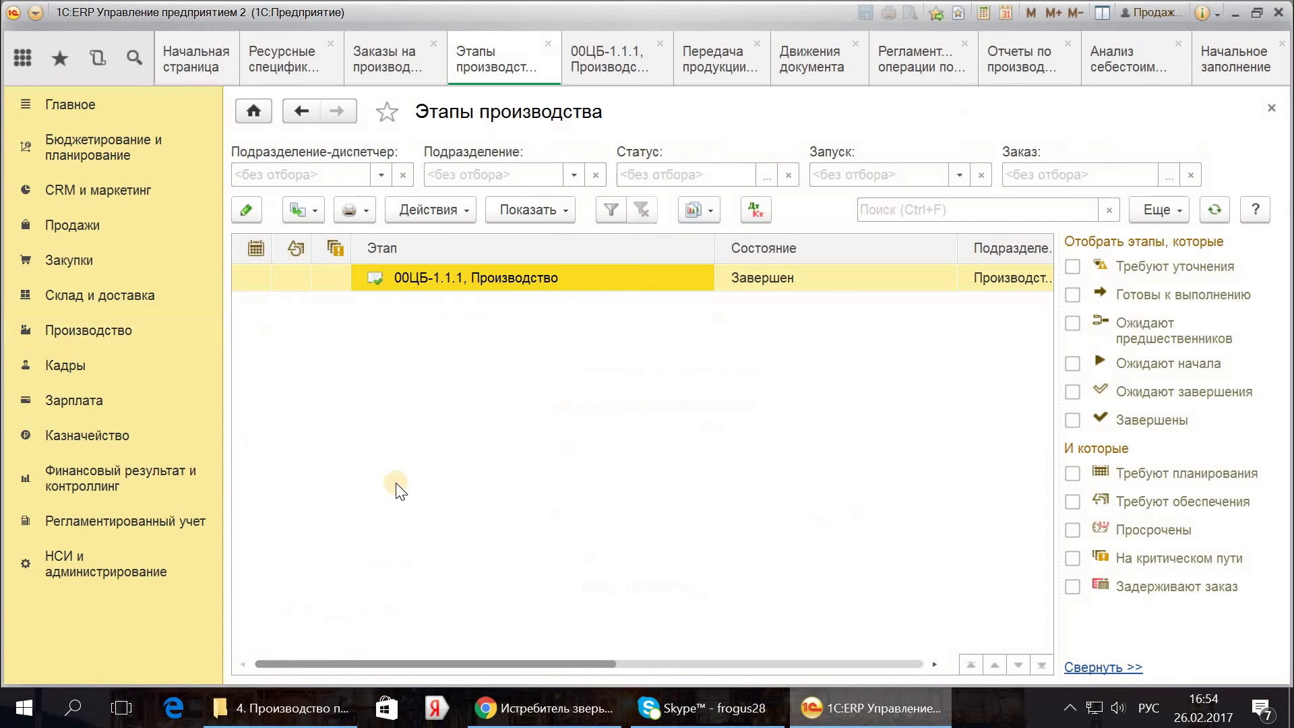
double_click(600, 277)
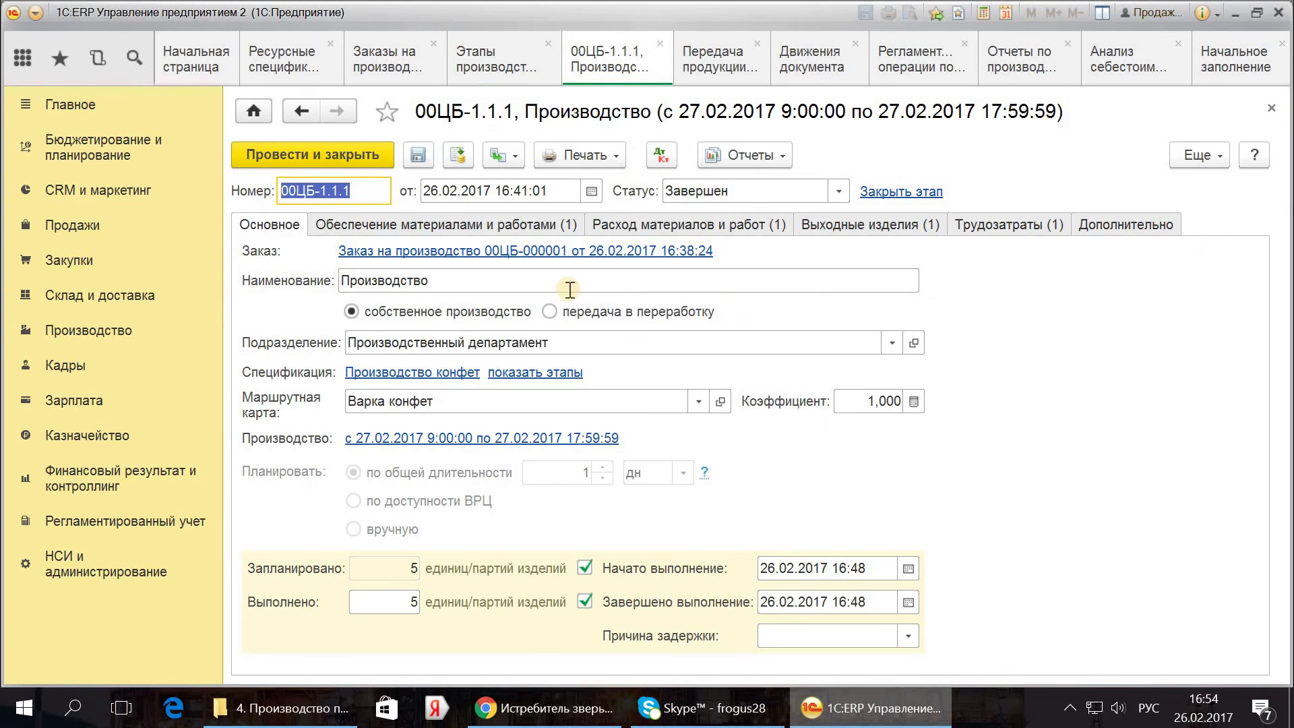
left_click(502, 155)
Step: Open Движение продукции и материалов and select stage 00ЦБ-1.1.1 among the orders awaiting transfer to the department
left_click(91, 331)
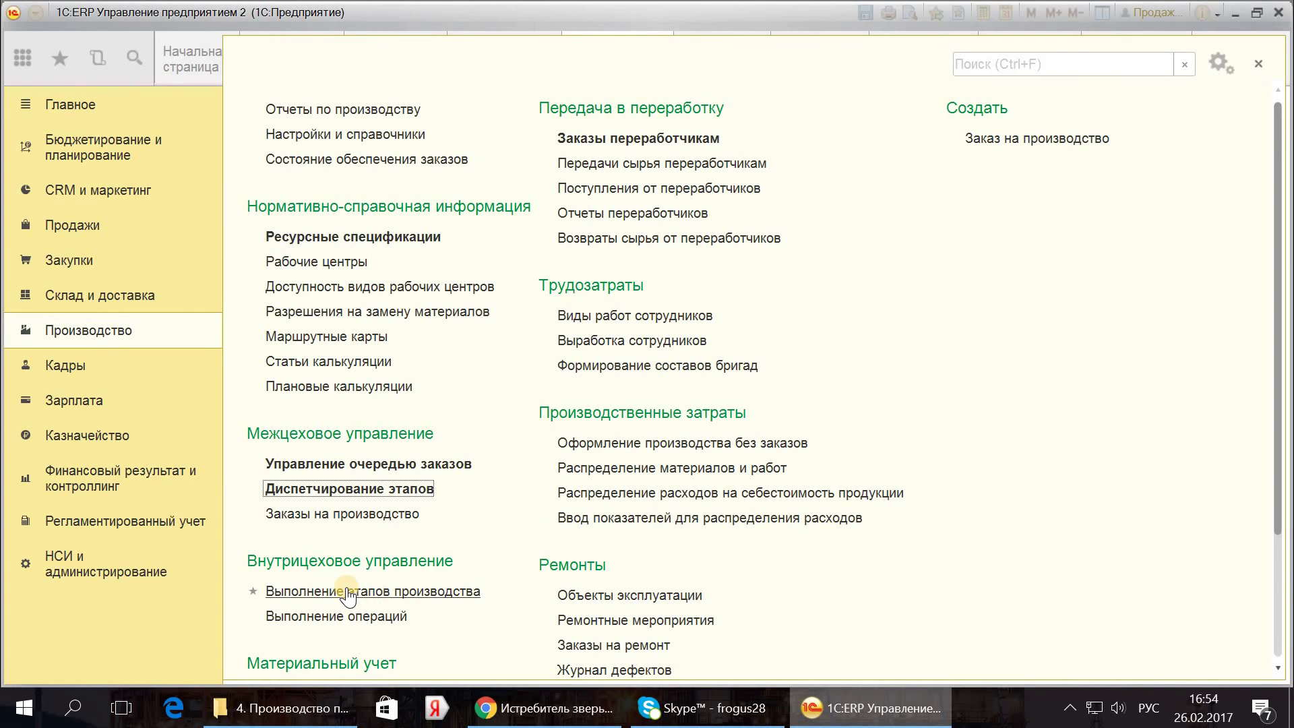
scroll(347, 595, "down", 3)
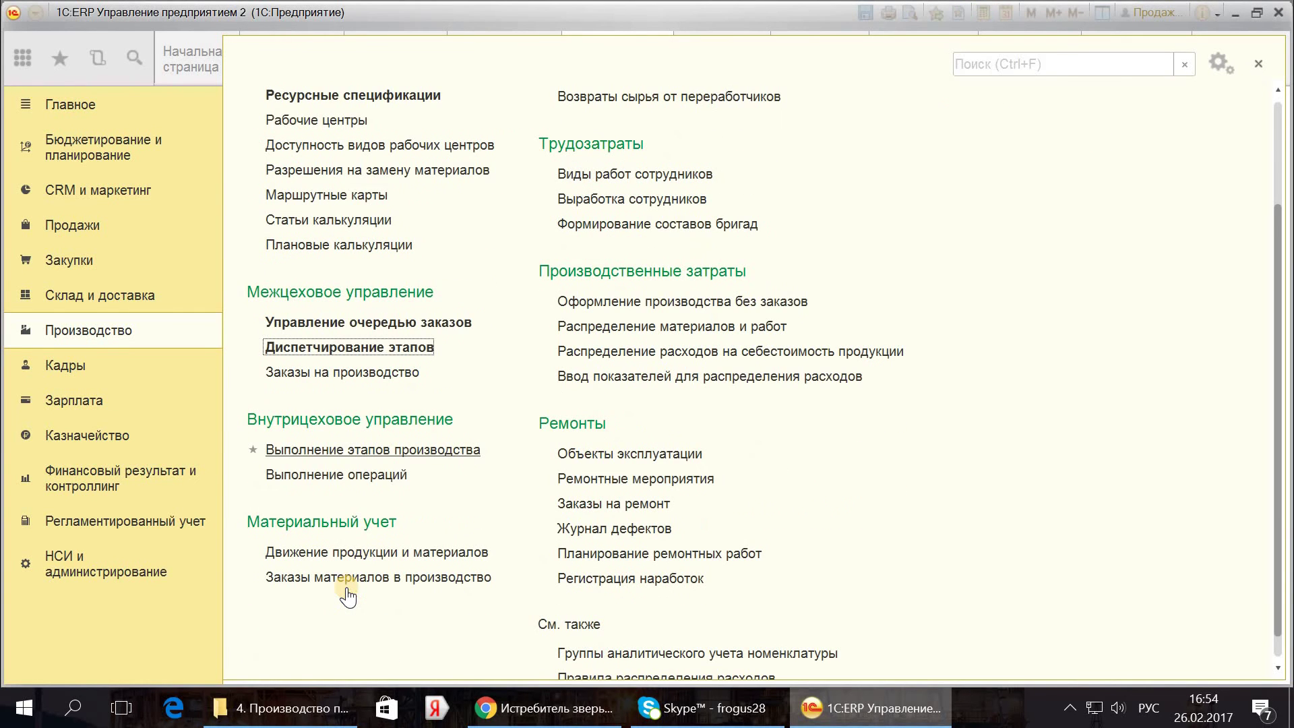
left_click(365, 554)
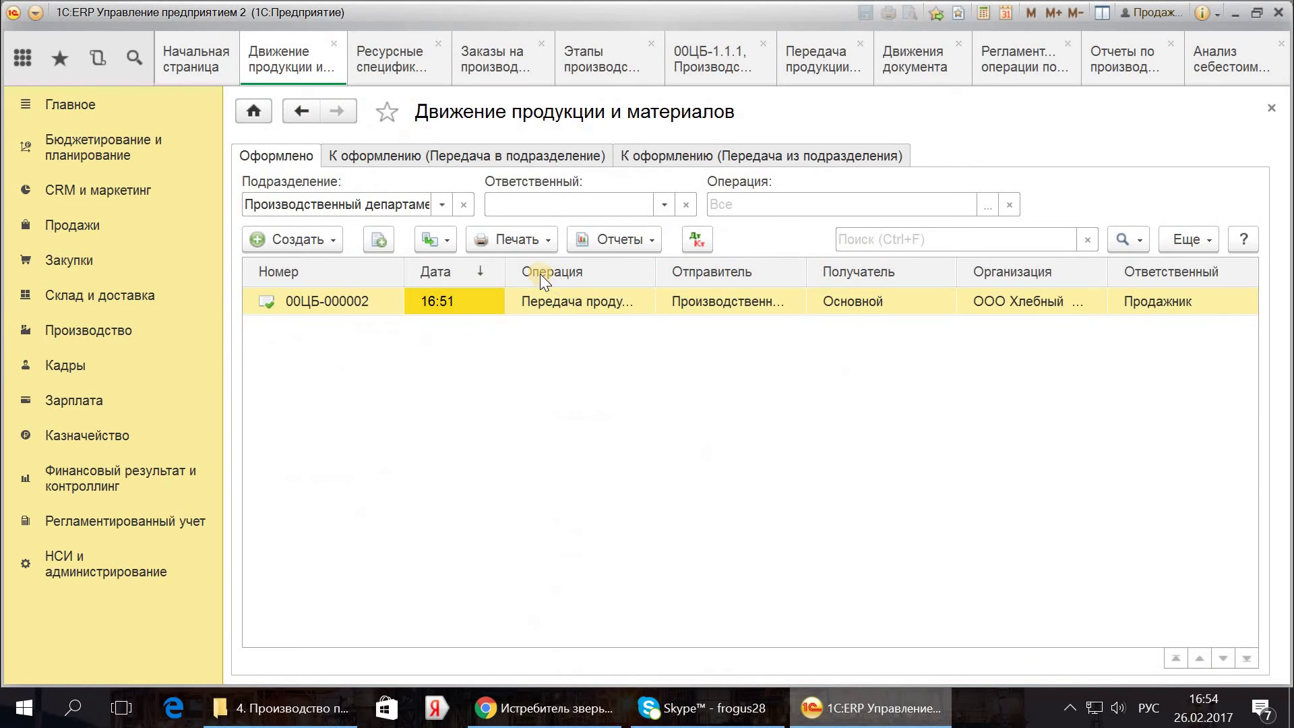
left_click(432, 154)
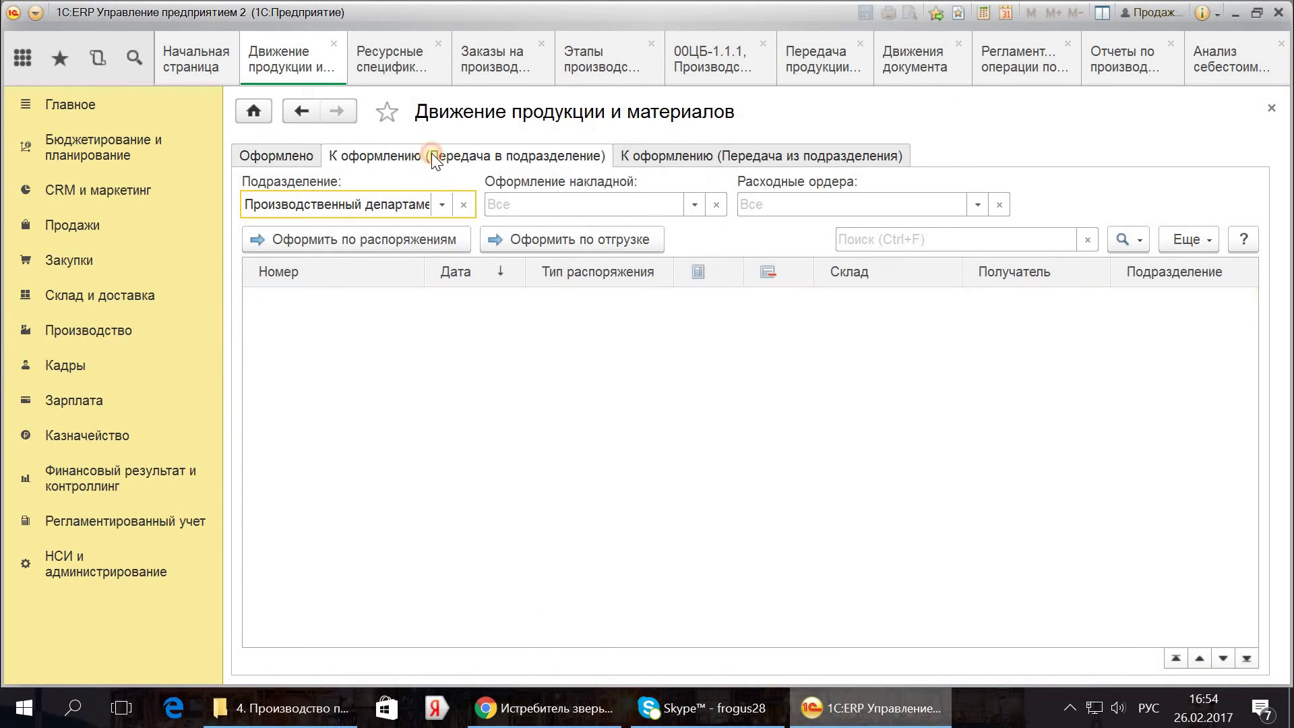
left_click(550, 305)
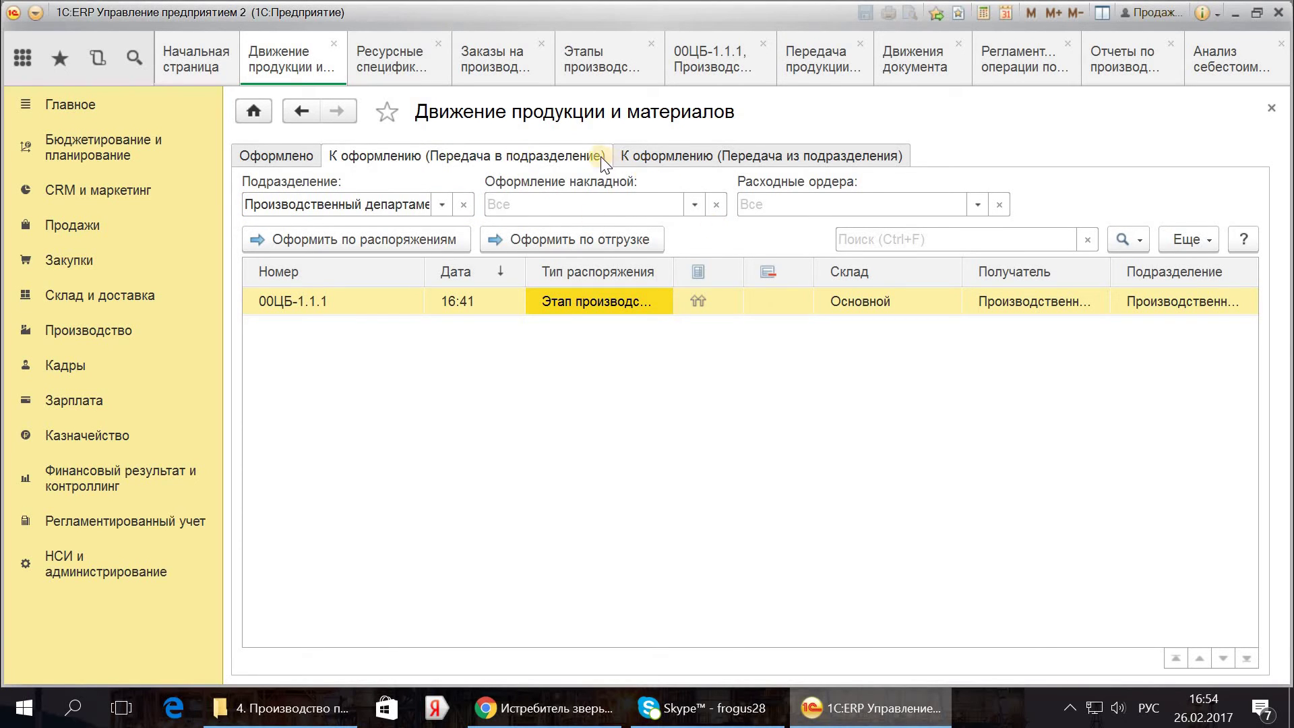
left_click(674, 156)
left_click(548, 156)
Step: Create a Передача материалов в производство document for stage 00ЦБ-1.1.1, review its materials, and post and close it
left_click(331, 240)
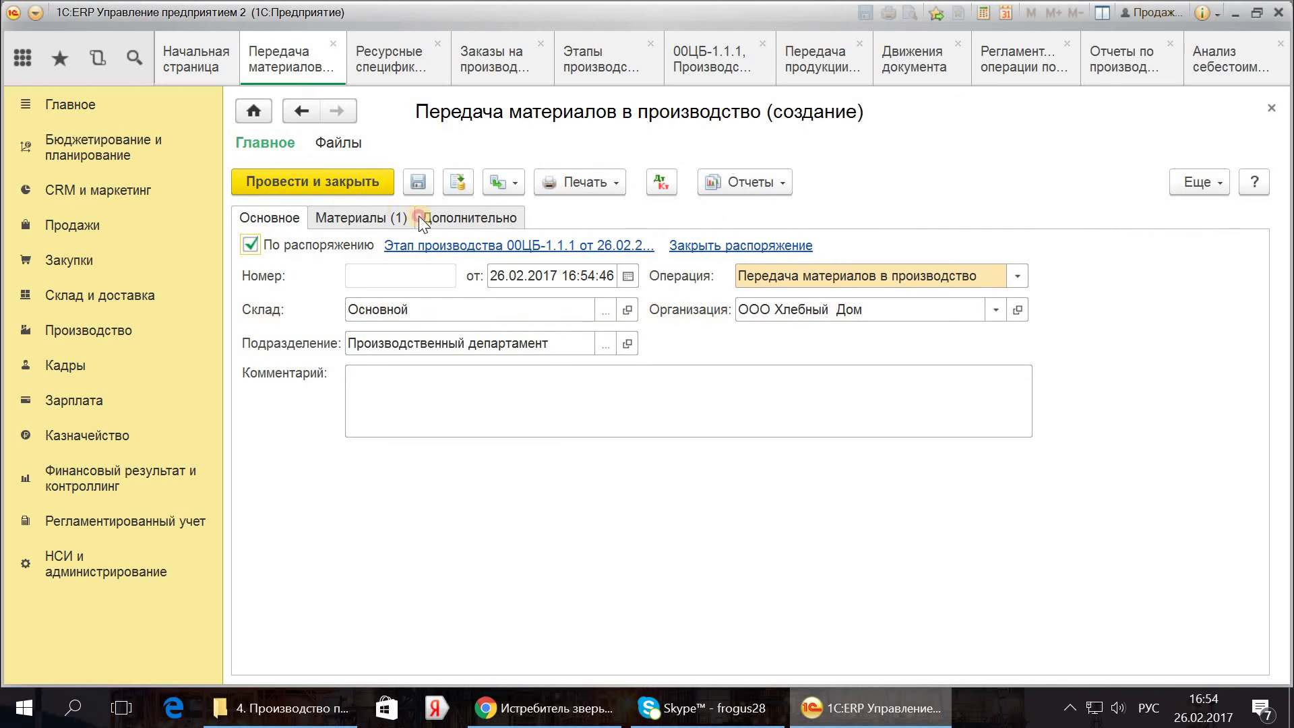
left_click(415, 217)
left_click(465, 217)
left_click(366, 217)
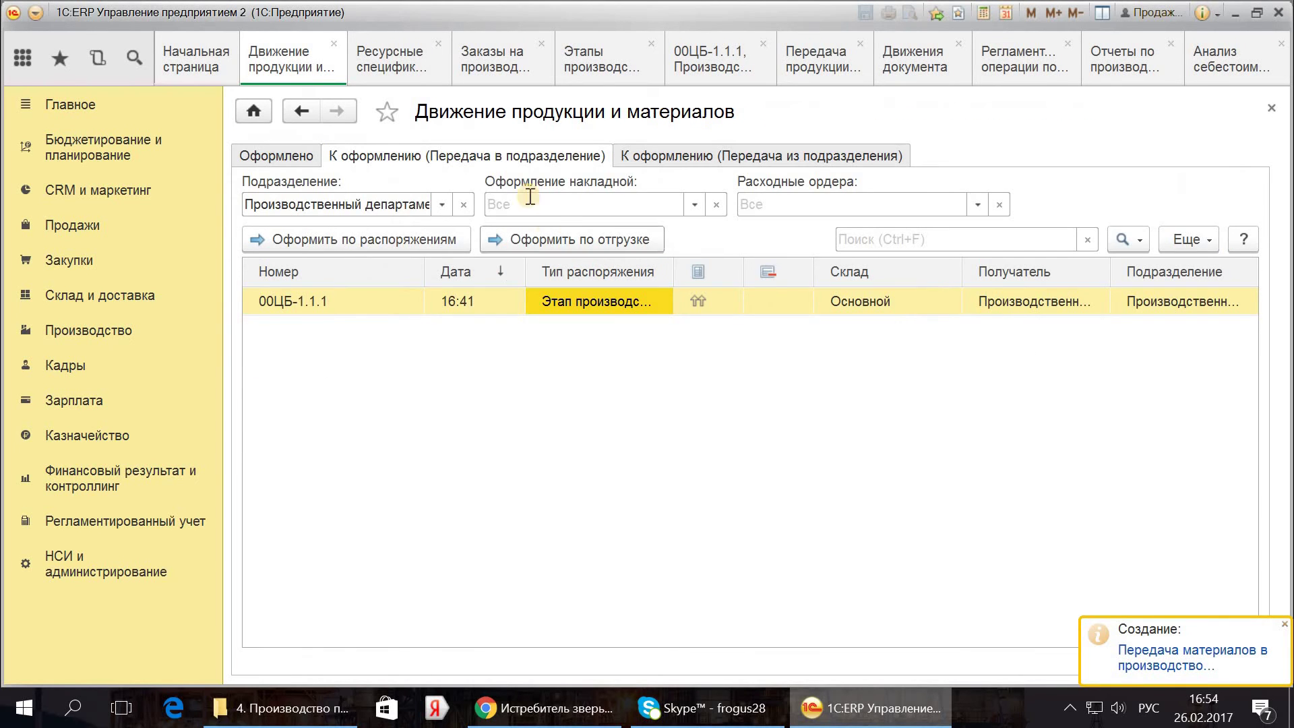
Step: Open Распределение материалов и работ for February 2017 and review the items held in the production storeroom
left_click(73, 330)
scroll(410, 590, "down", 1)
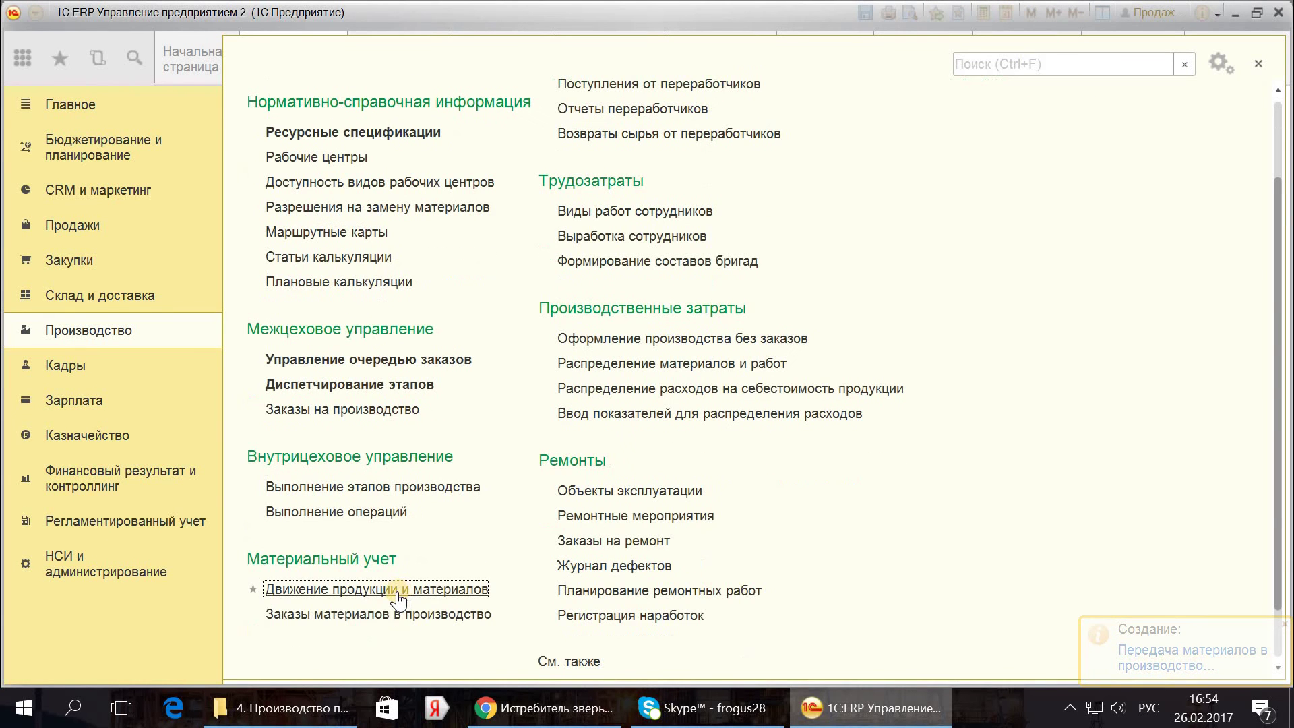
scroll(398, 597, "up", 2)
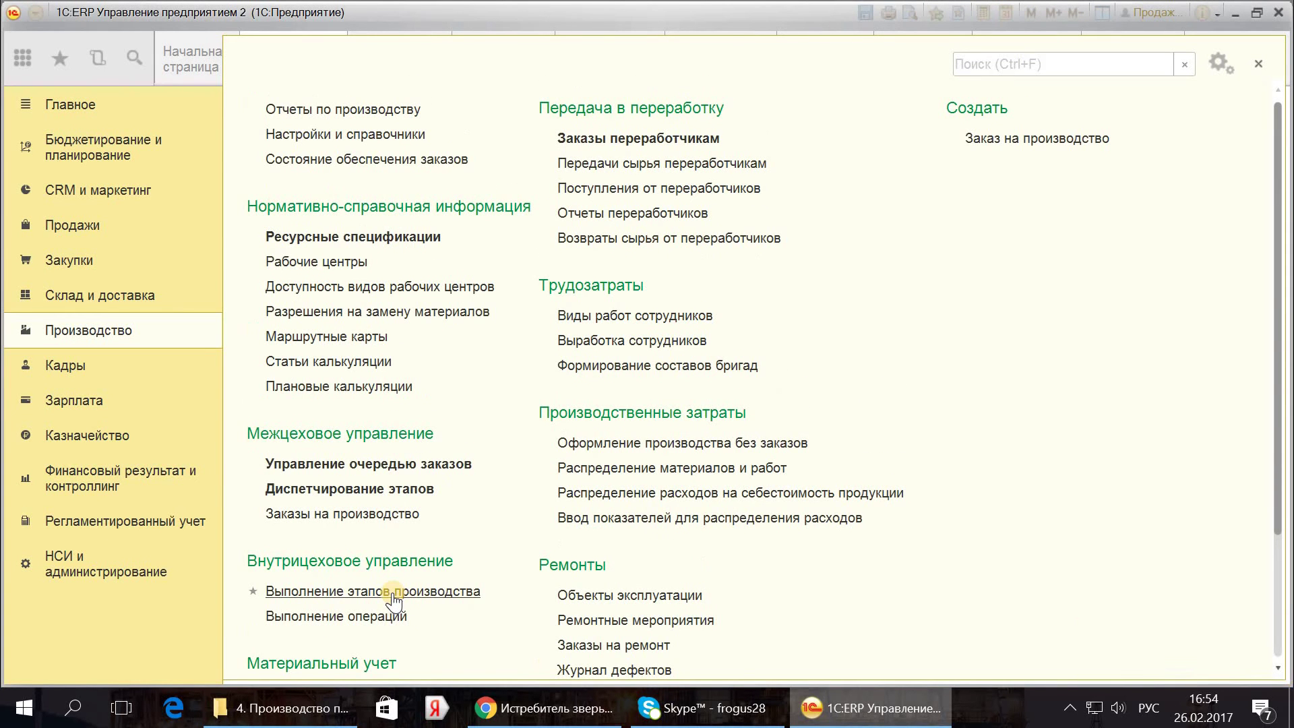
left_click(557, 470)
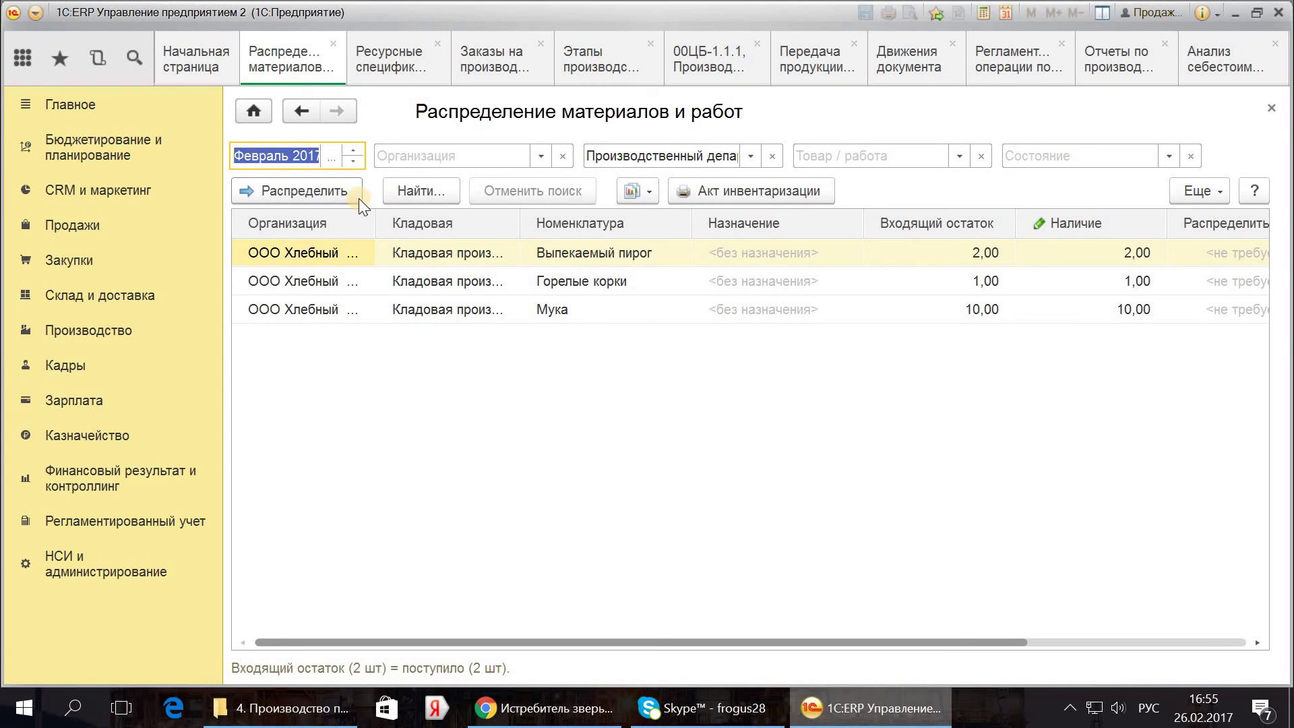
left_click(519, 264)
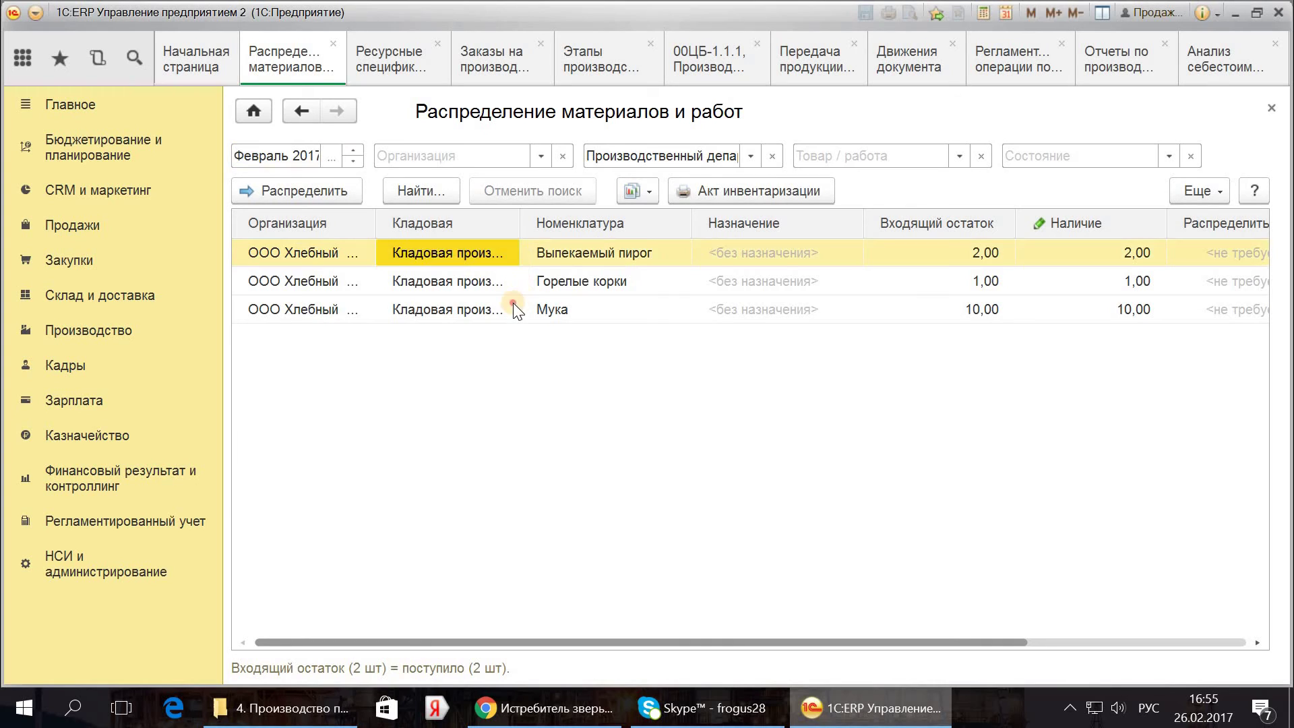
left_click(512, 302)
left_click(531, 283)
left_click(584, 255)
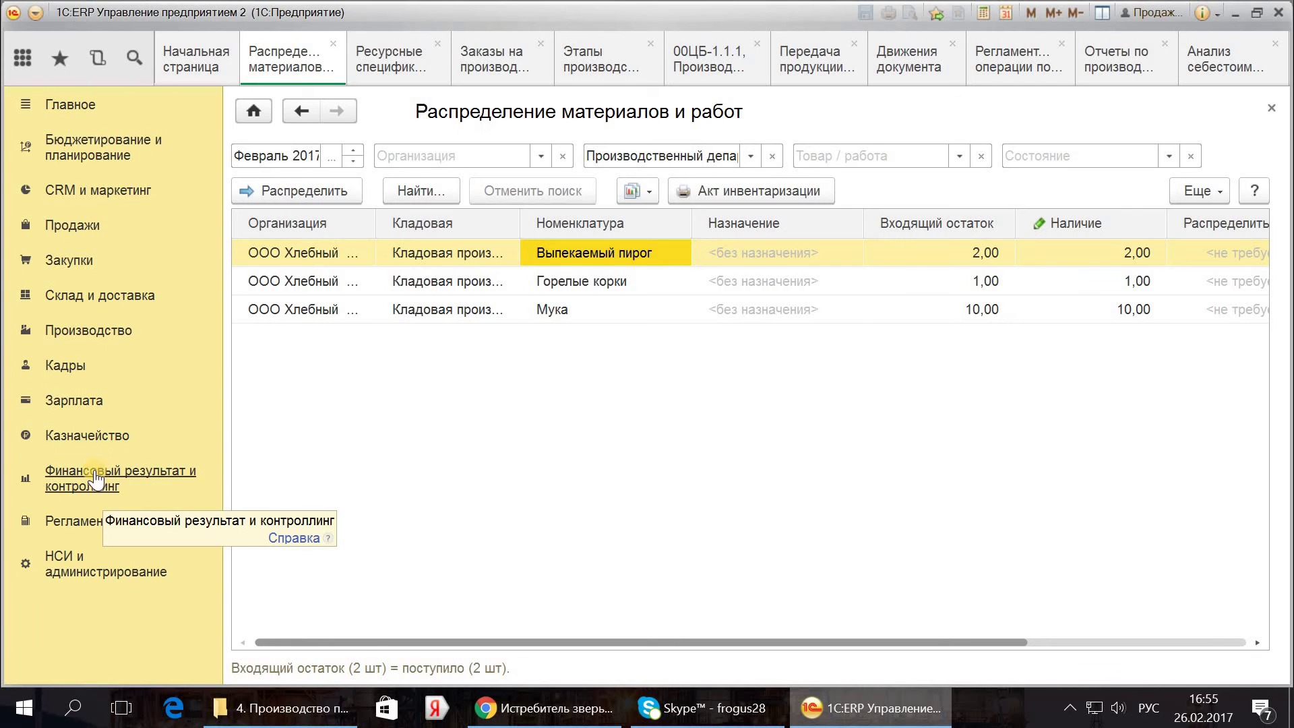
Step: Check the distribution of Ремонт оборудования in Распределение расходов на себестоимость продукции and close the form
left_click(103, 334)
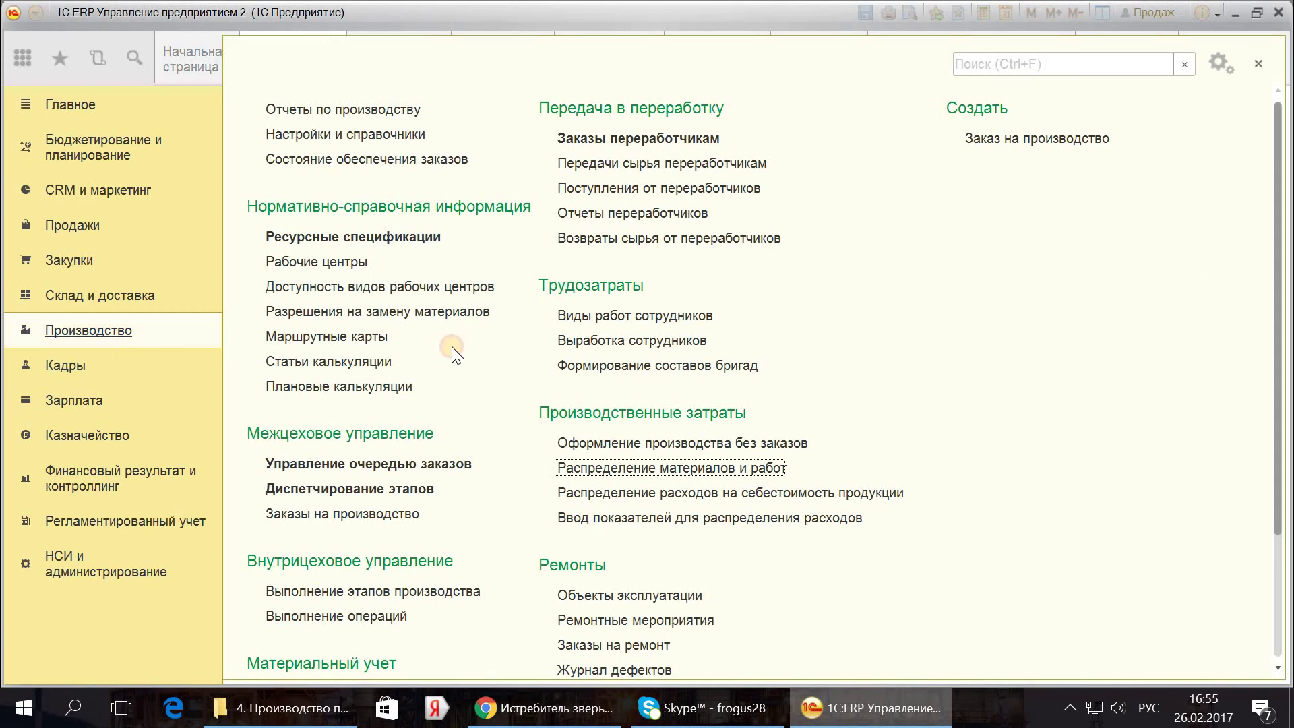
left_click(634, 495)
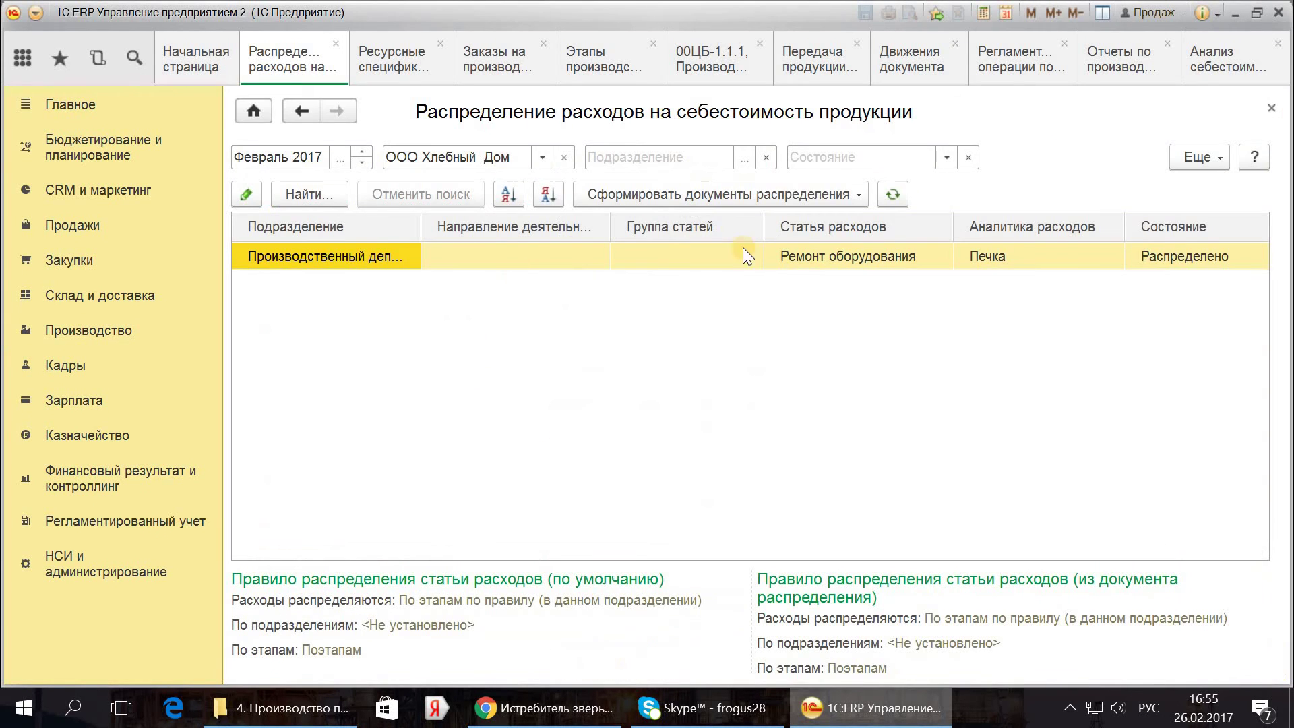
left_click(823, 261)
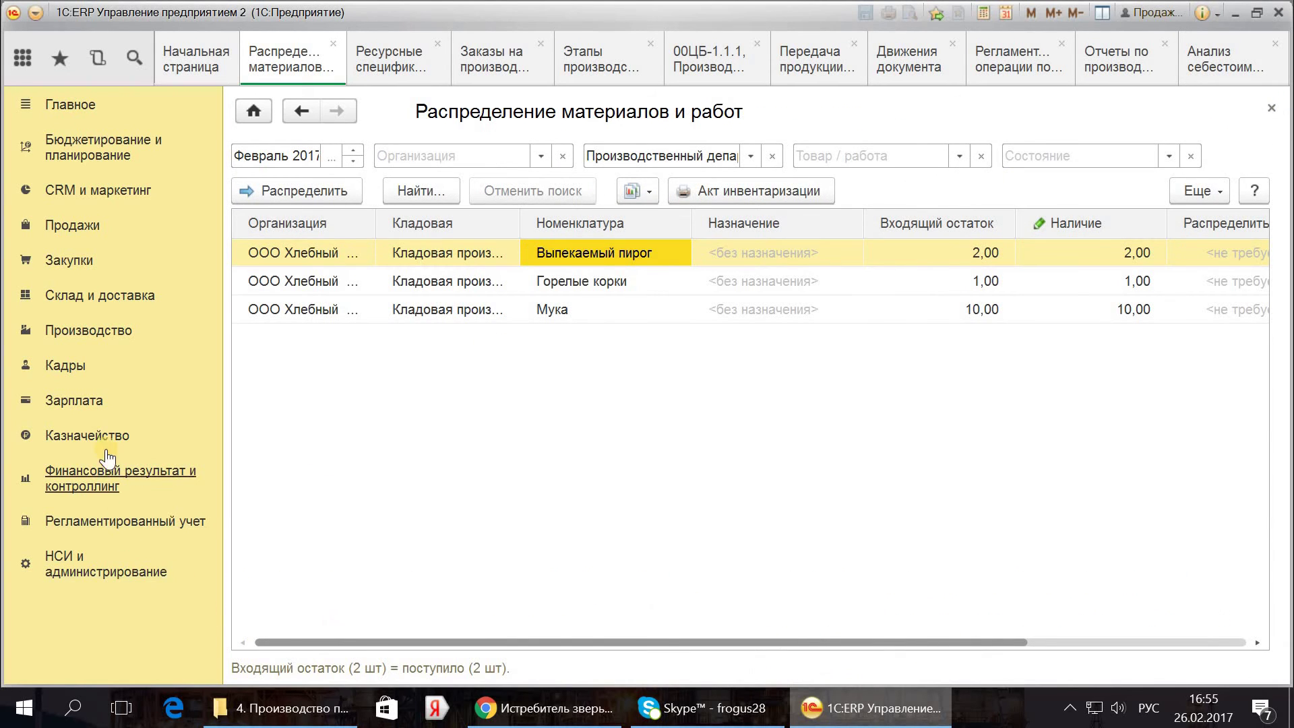
Step: Run the February 2017 month-closing operations again for ООО Хлебный Дом
left_click(109, 475)
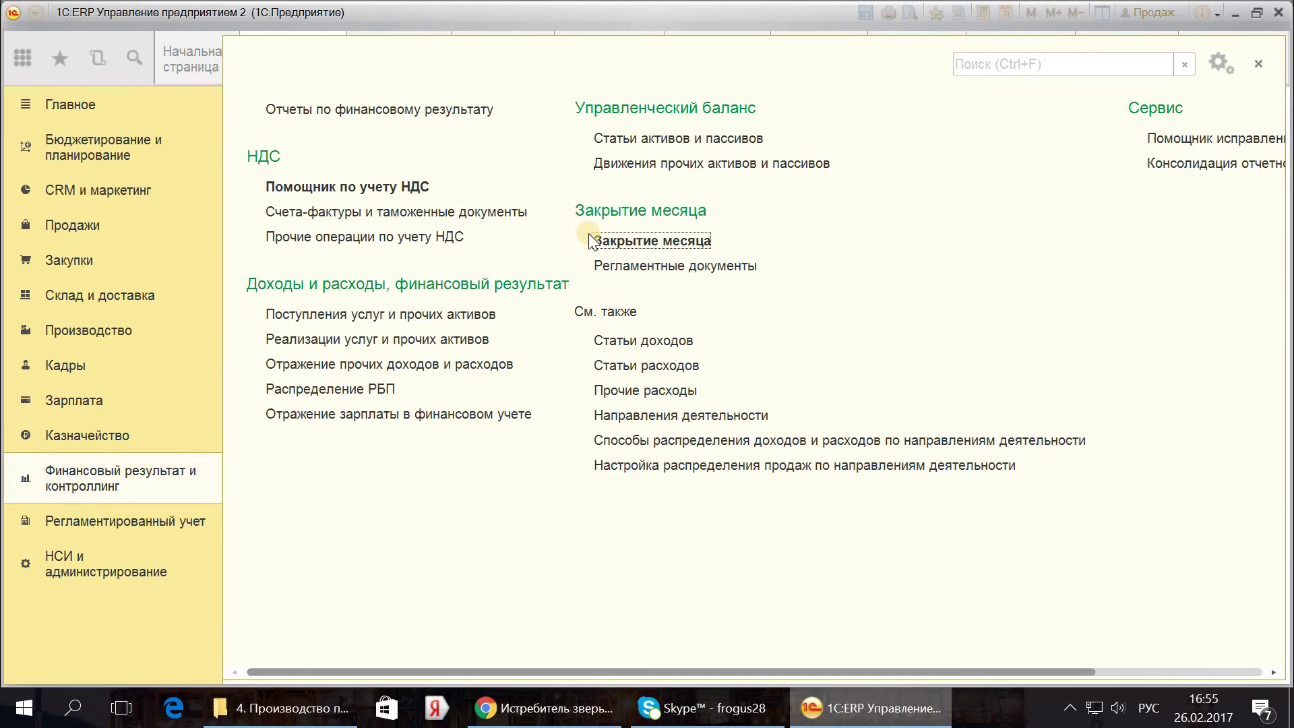
left_click(630, 241)
left_click(334, 151)
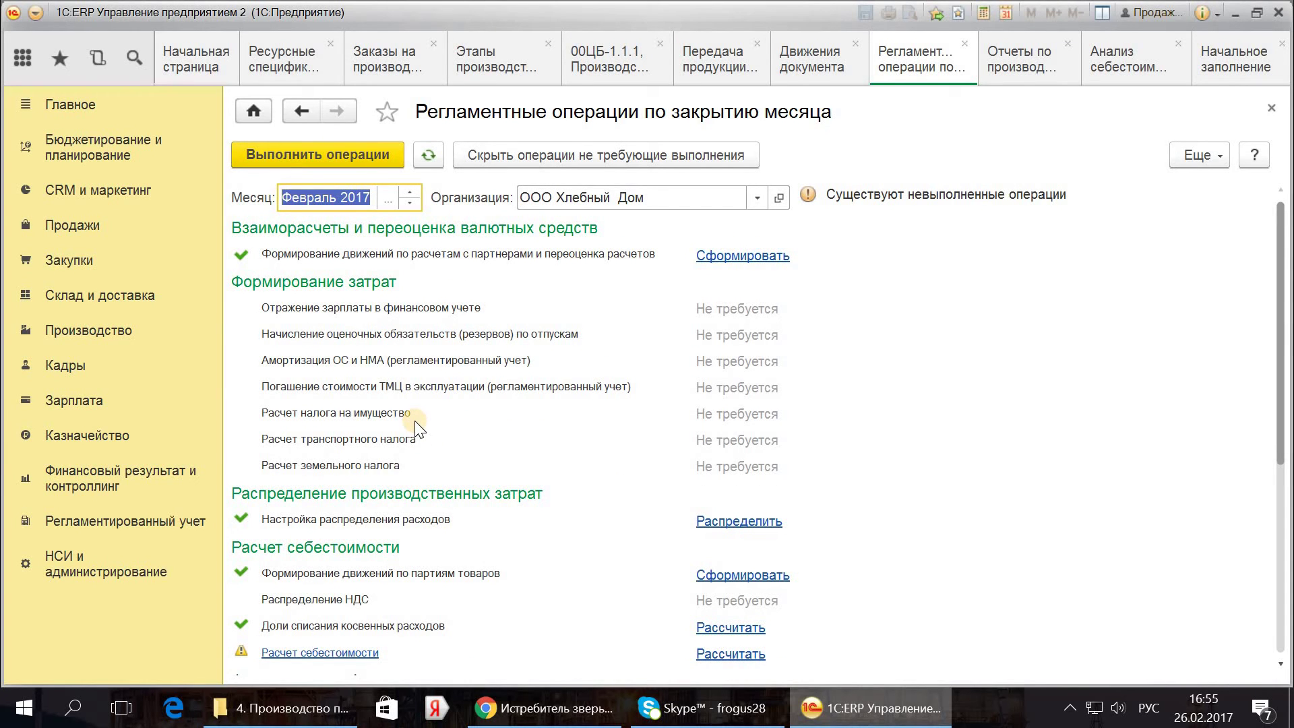
Step: Regenerate the Конфета production cost report and examine the Сахар cost line
left_click(1133, 61)
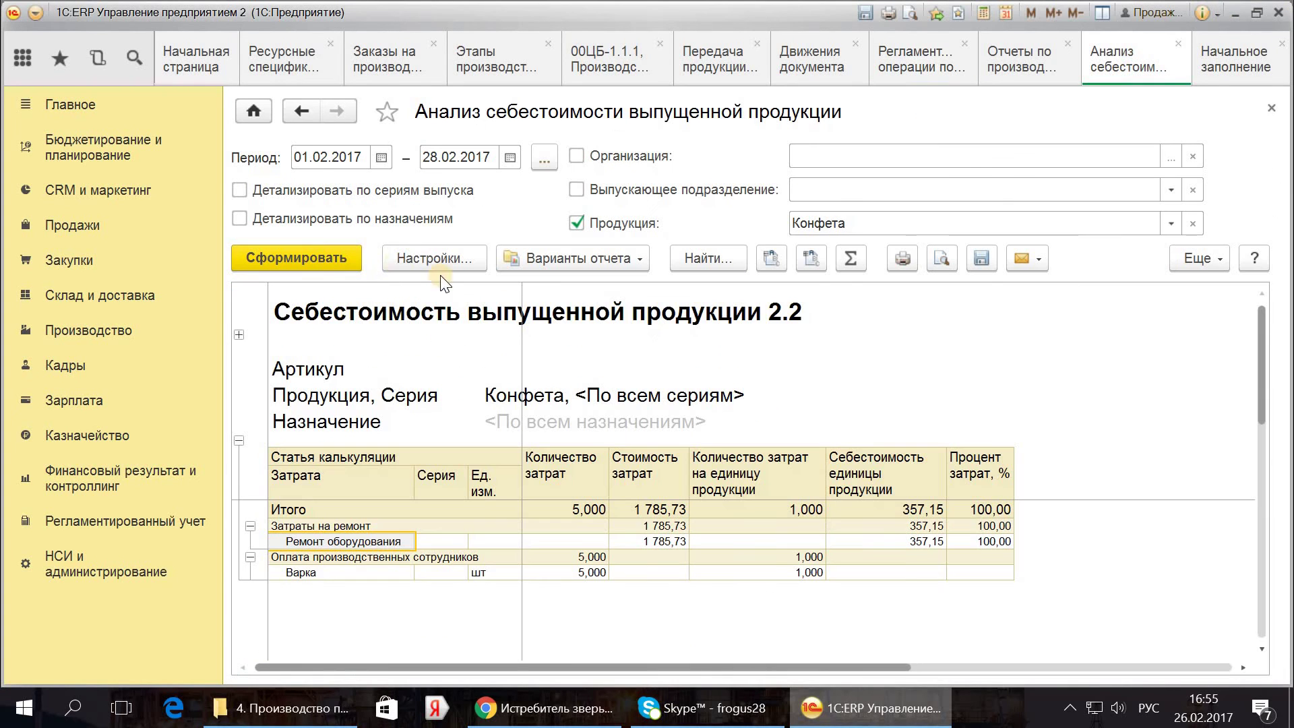
left_click(324, 255)
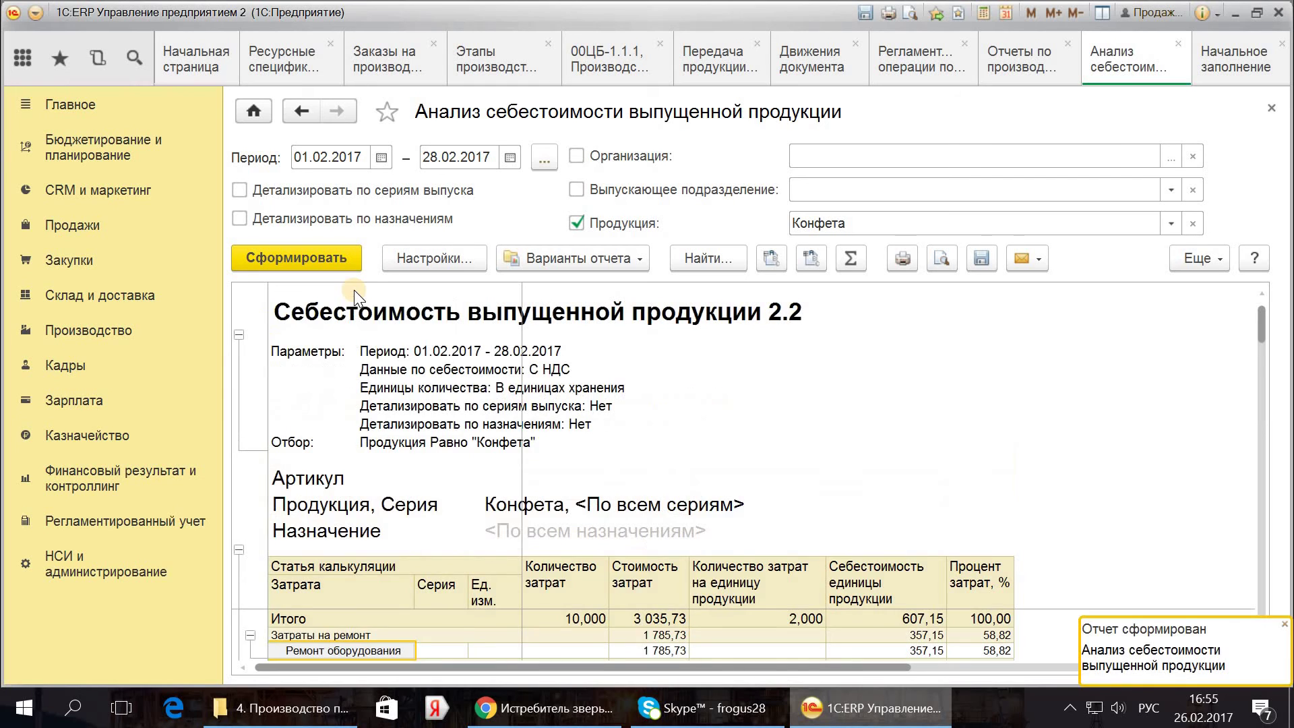
scroll(443, 626, "down", 3)
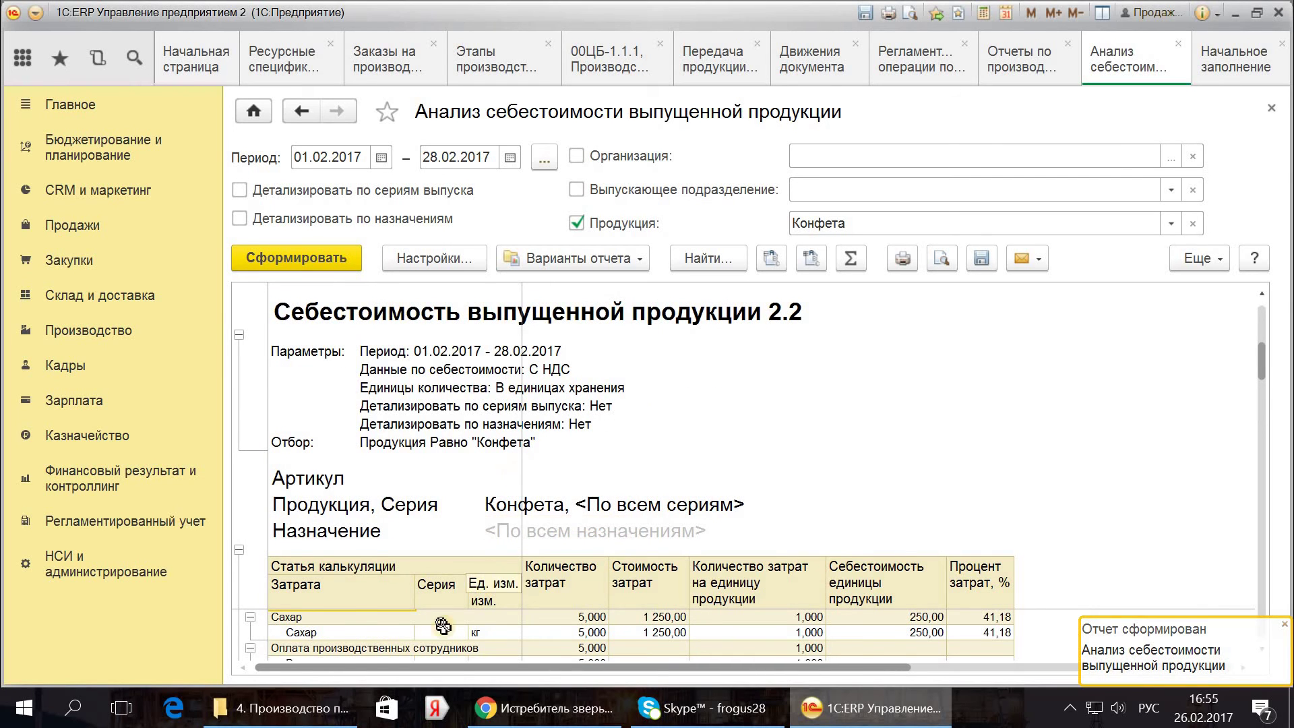
left_click(354, 619)
left_click(350, 634)
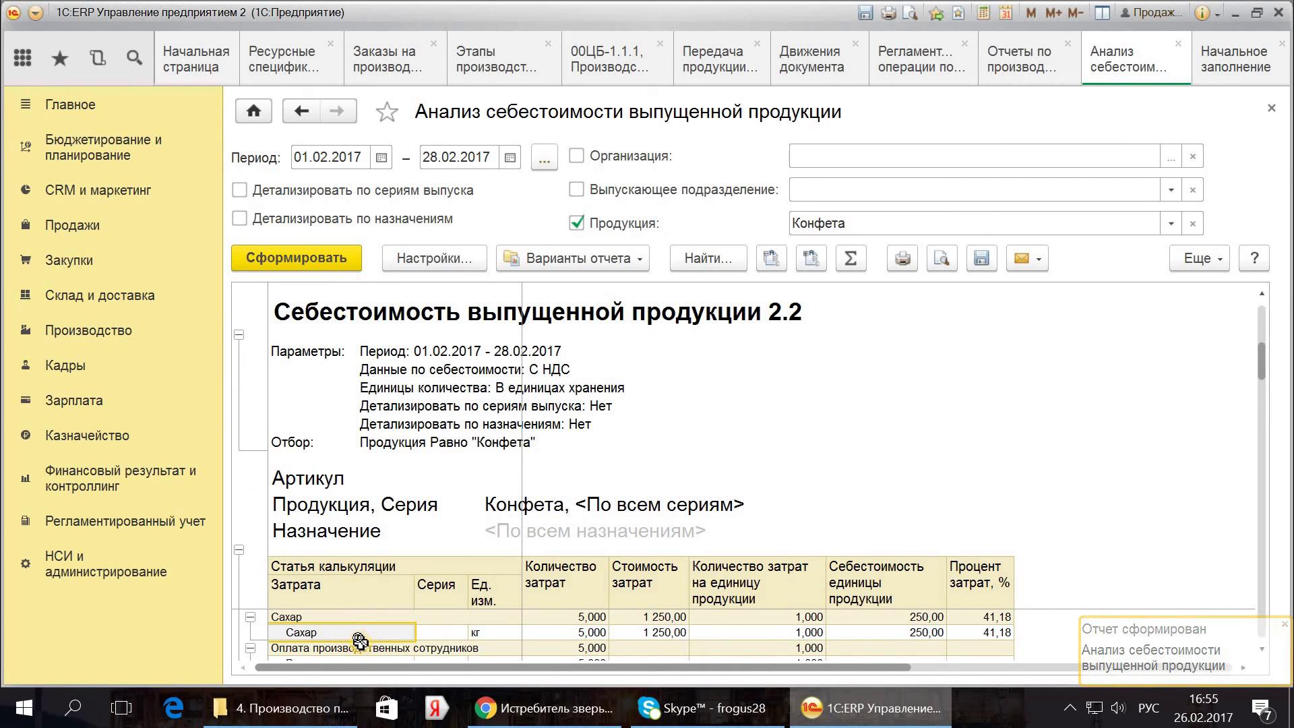
scroll(359, 640, "down", 1)
scroll(359, 641, "up", 1)
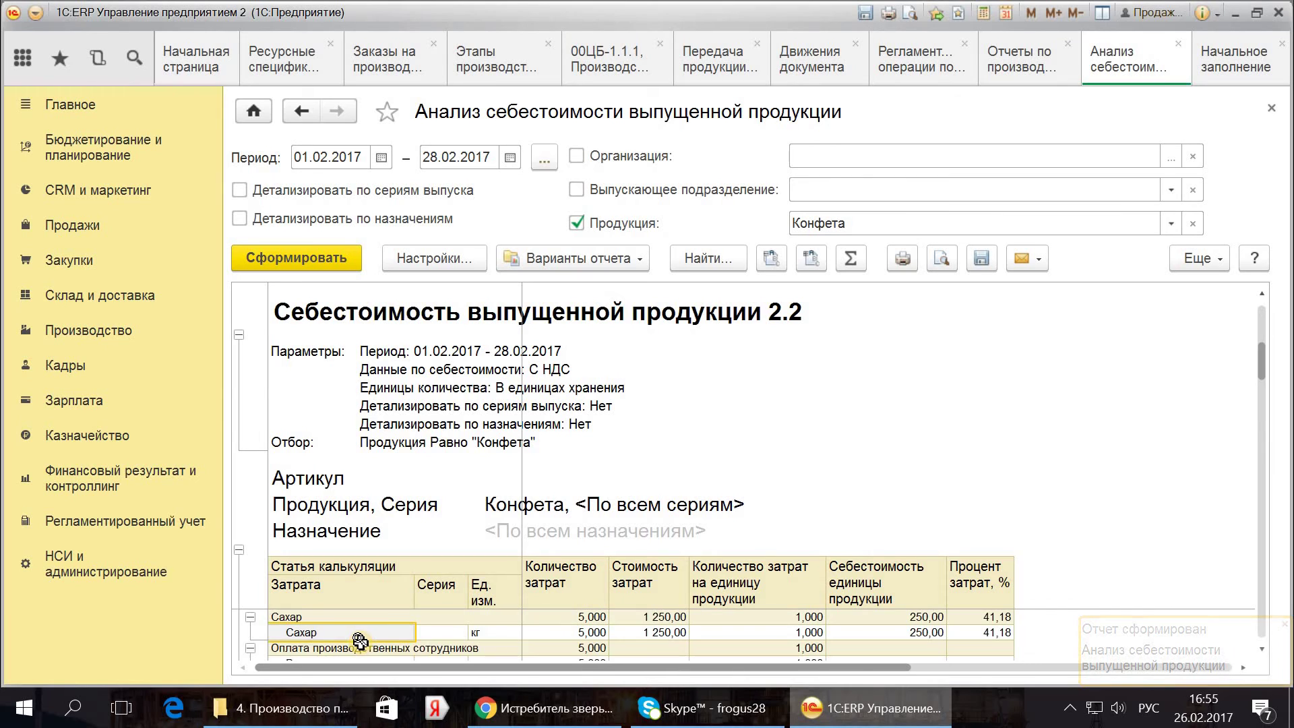
Step: Examine the Варка labour line and the totals in the Конфета production cost report
left_click(418, 649)
scroll(418, 649, "down", 3)
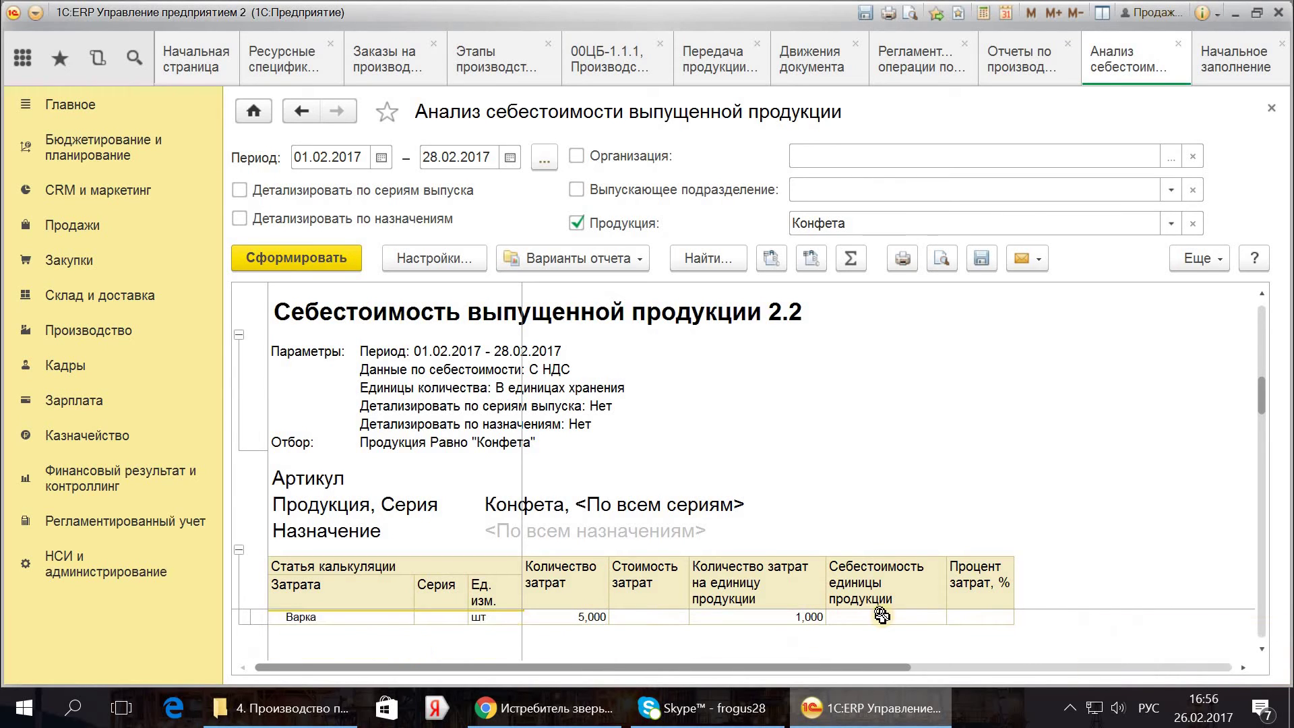
left_click(733, 617)
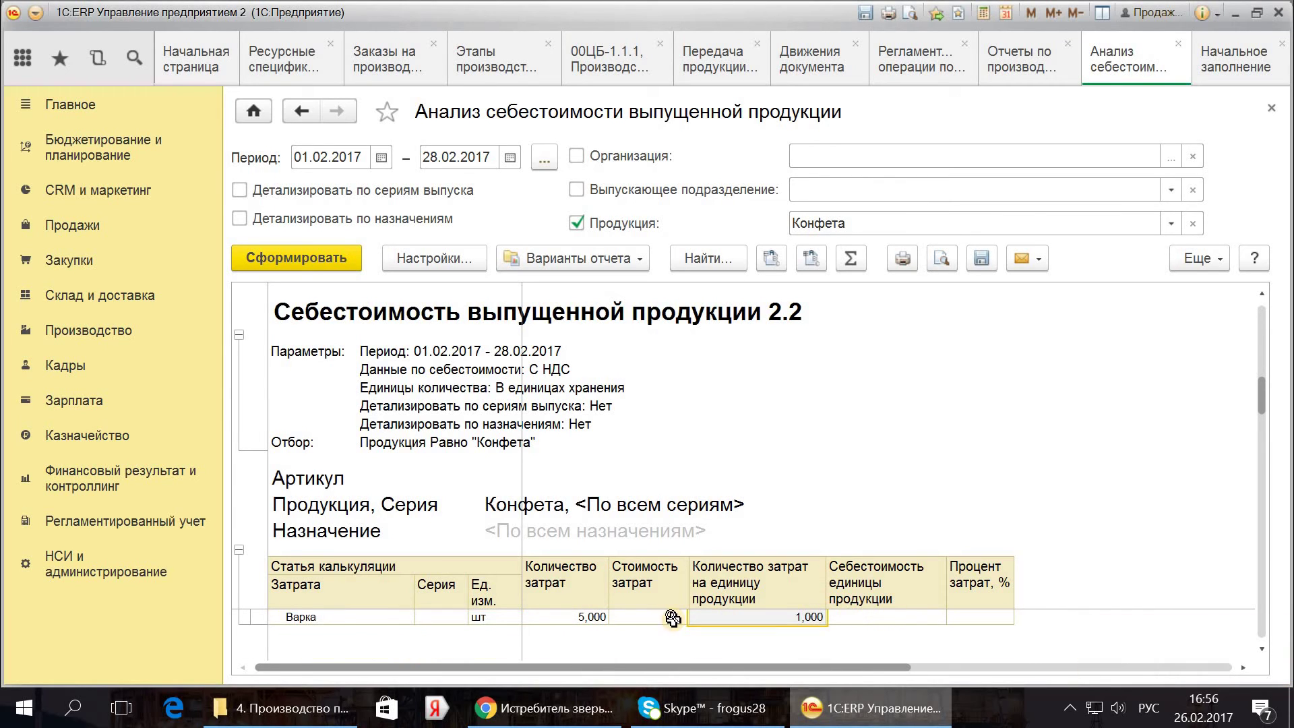
left_click(857, 618)
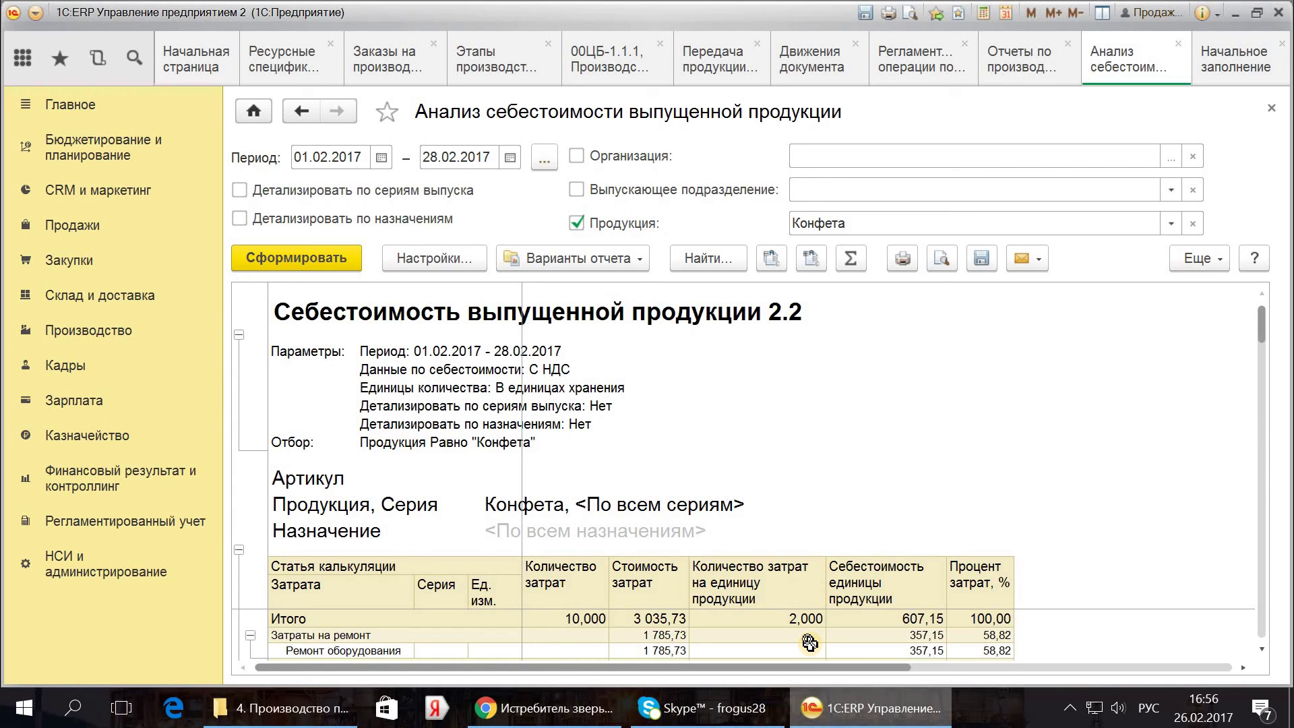
left_click(766, 504)
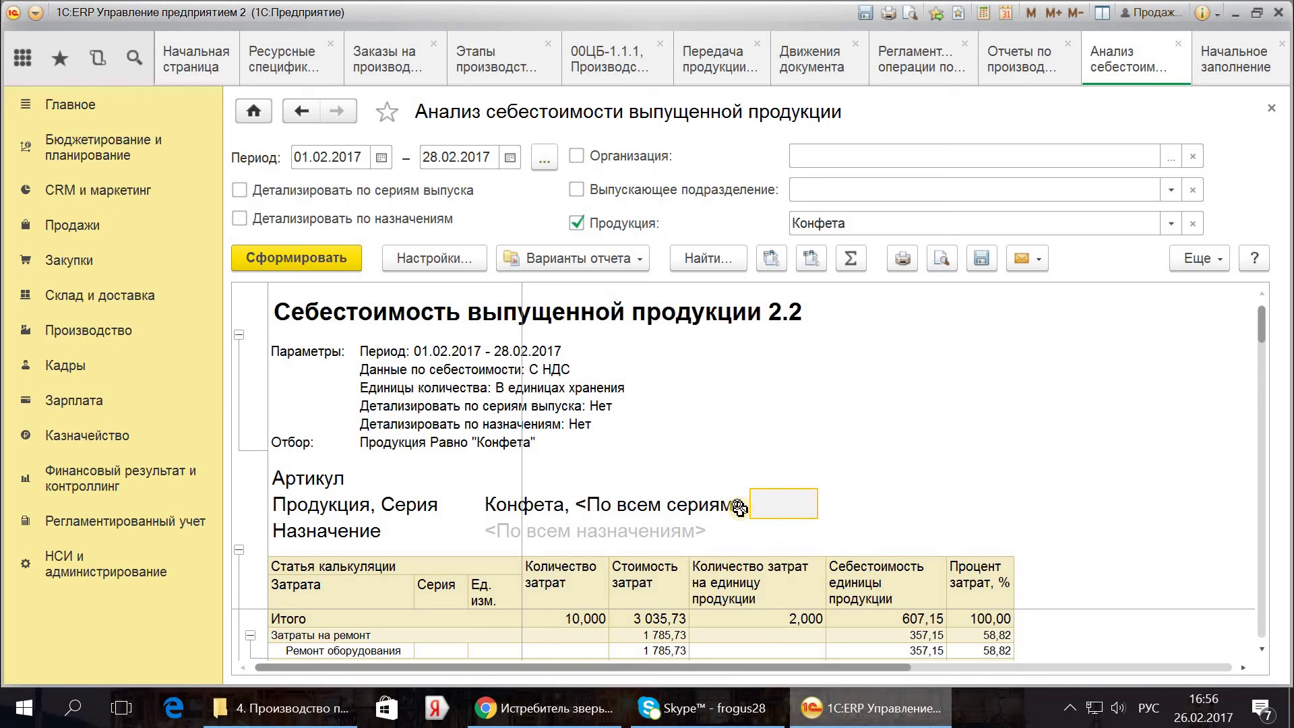
left_click(824, 69)
left_click(922, 59)
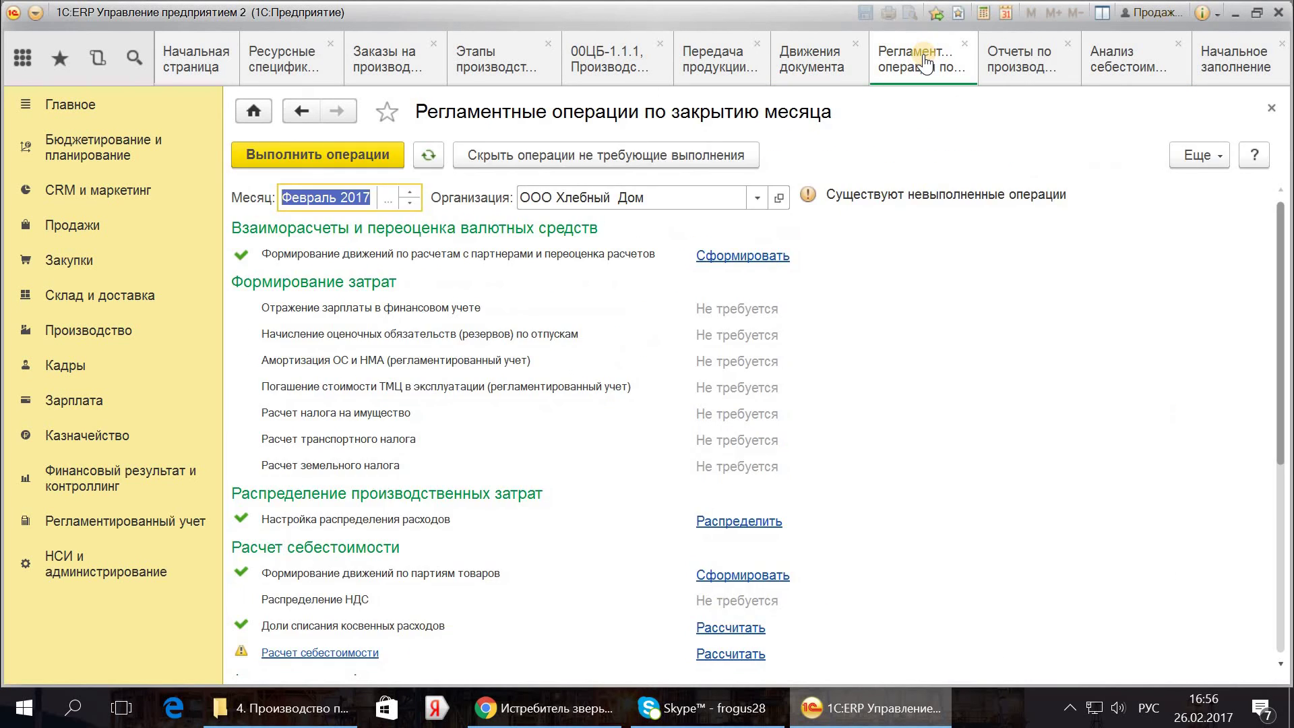
left_click(1022, 54)
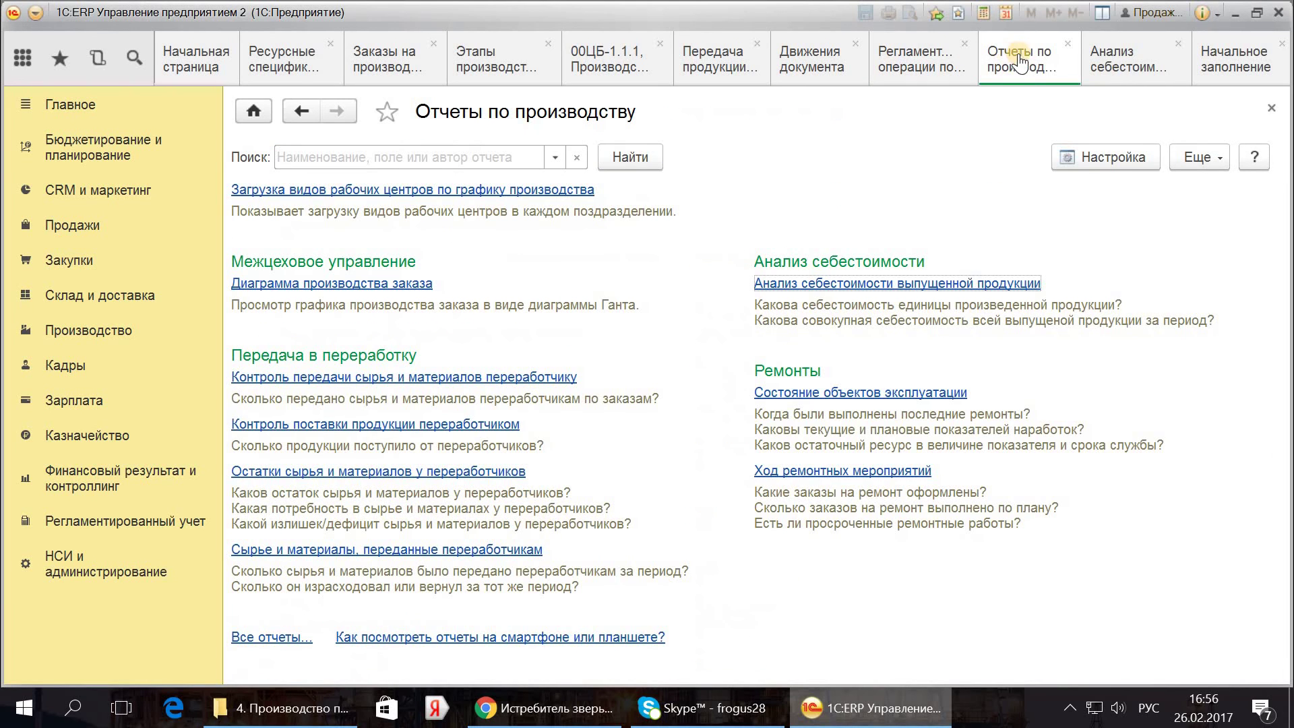
left_click(1108, 67)
left_click(1224, 82)
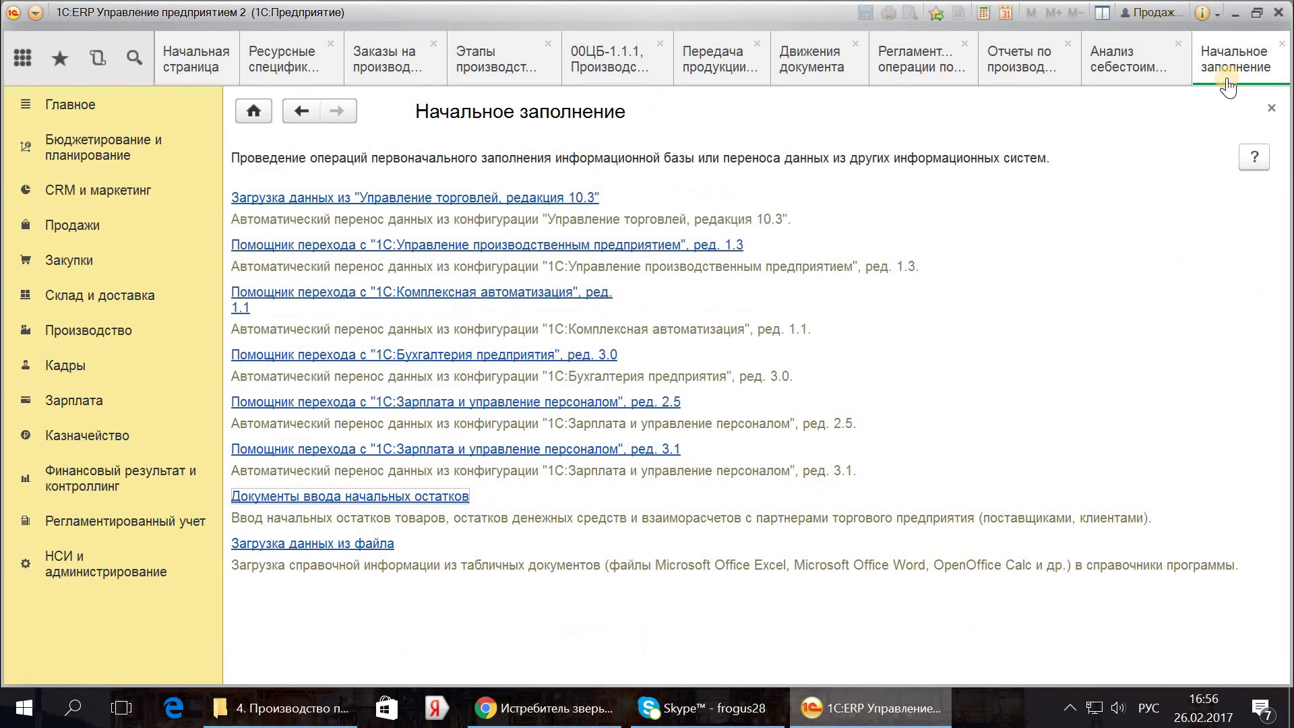
Step: Review the main details and the product list of the Передача продукции на склад document
left_click(693, 64)
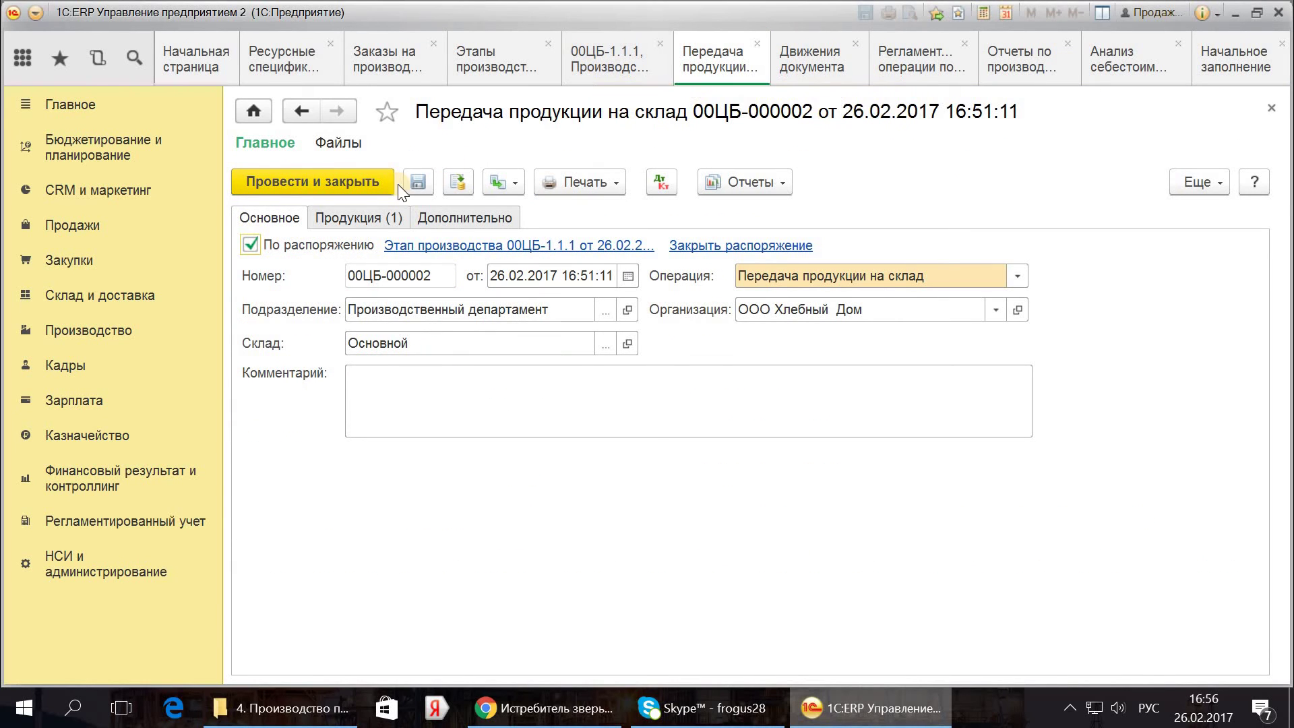
left_click(366, 217)
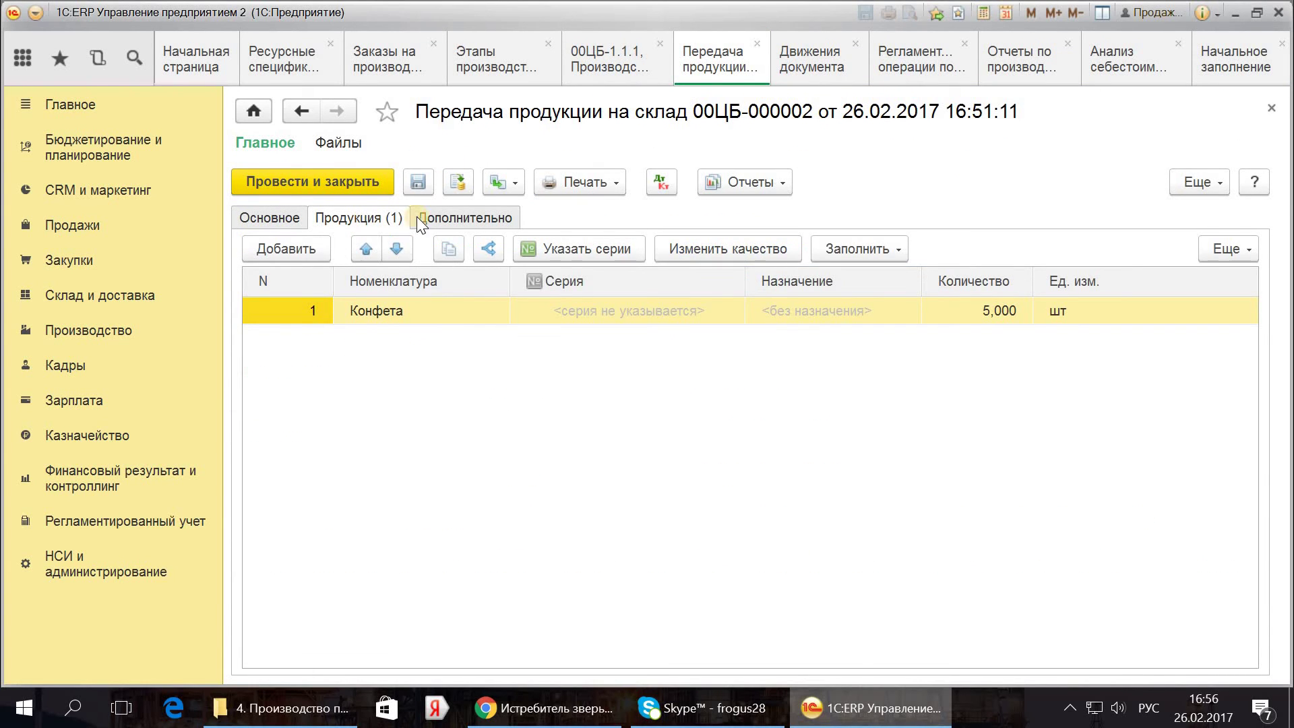
left_click(434, 216)
left_click(398, 208)
left_click(256, 217)
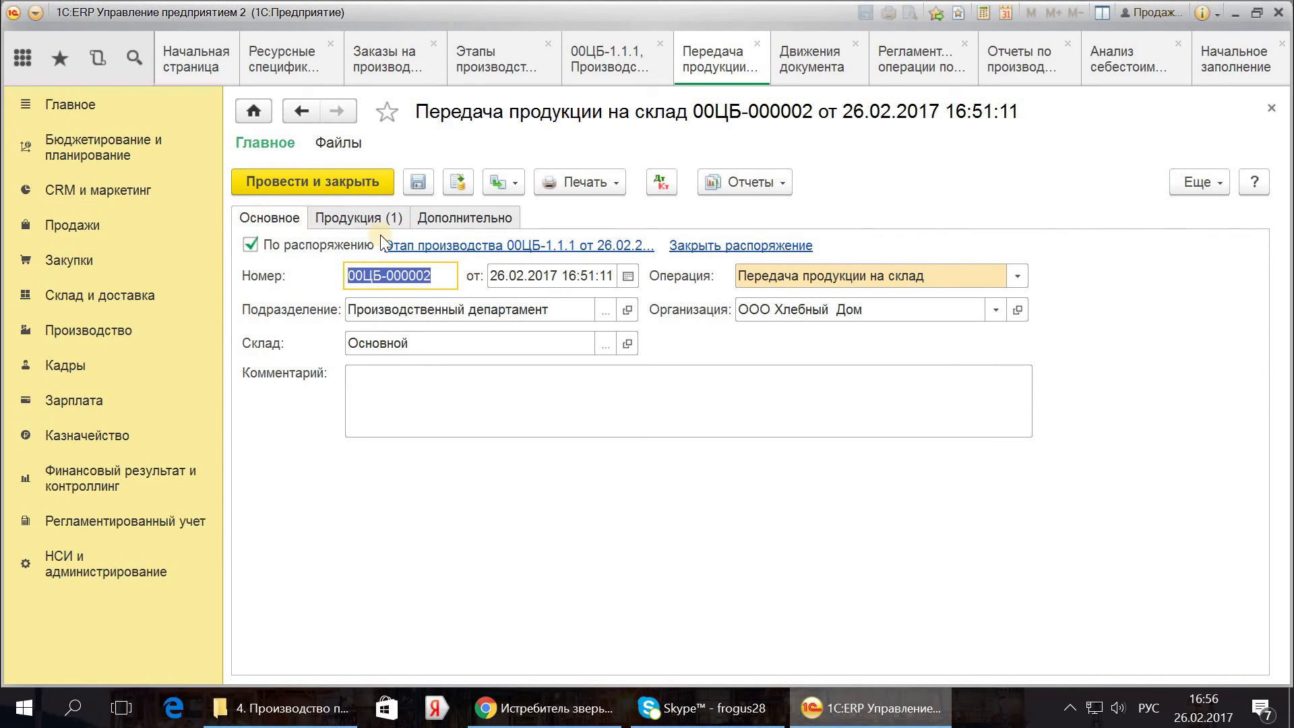
left_click(459, 221)
left_click(353, 214)
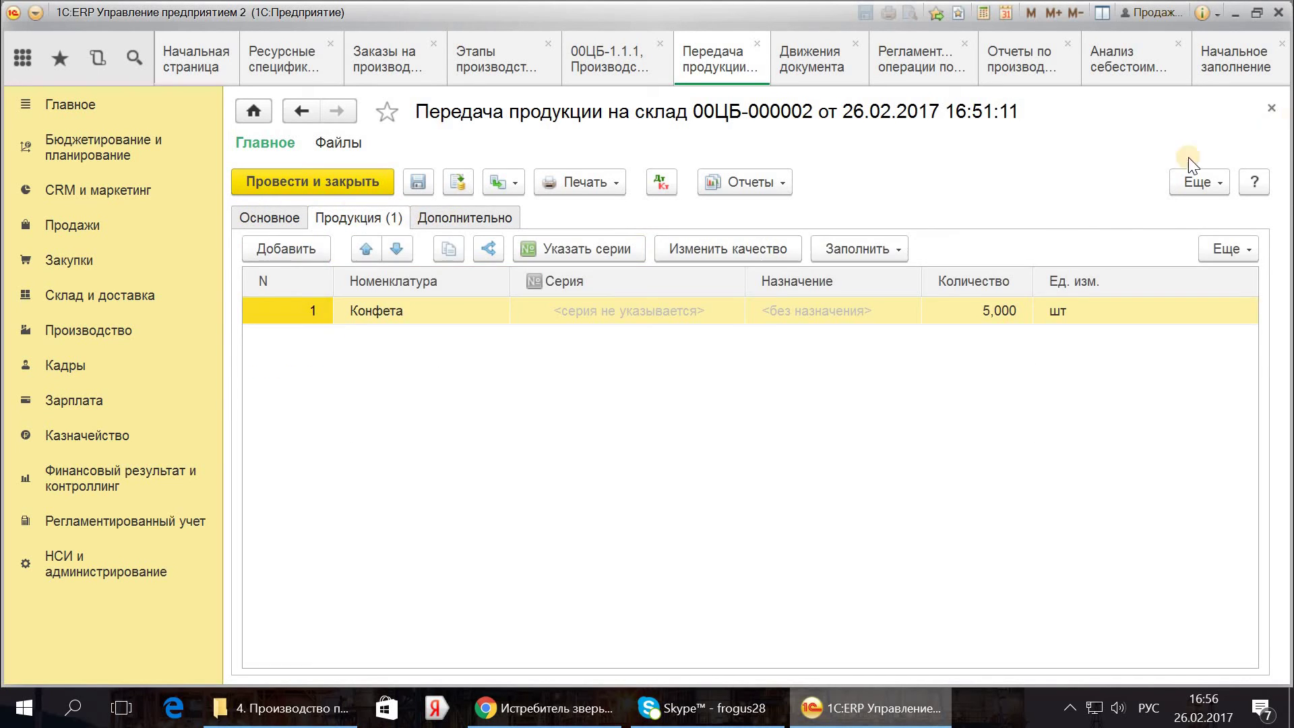
Step: From stage 00ЦБ-1.1.1, open the resource specification Производство конфет, check its additional settings and close it
left_click(615, 60)
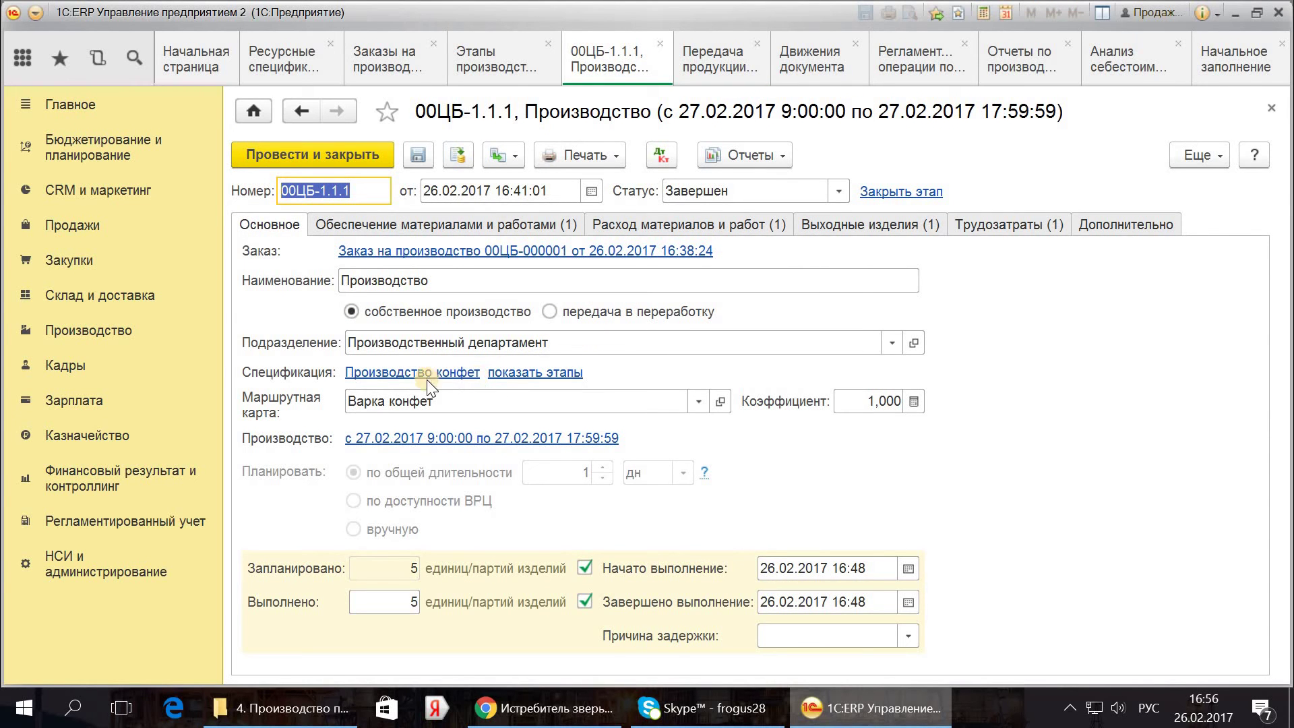
left_click(523, 375)
left_click(1271, 108)
left_click(424, 371)
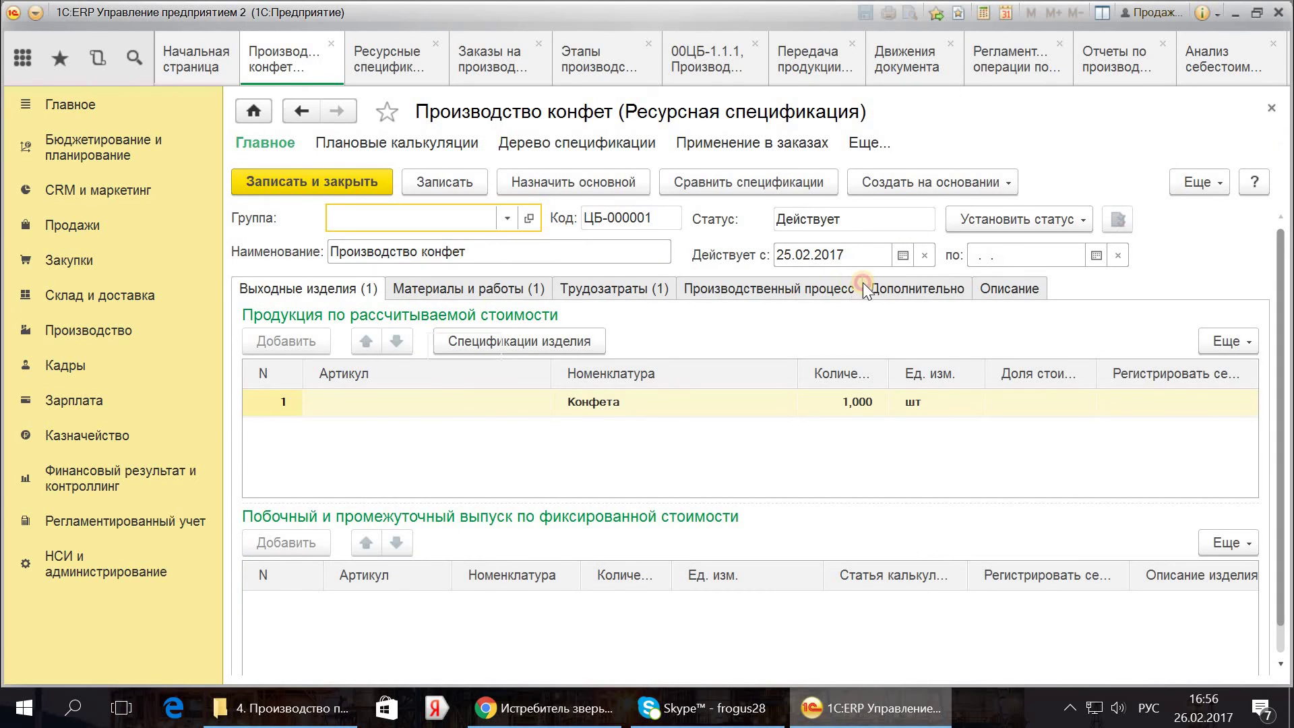
left_click(884, 287)
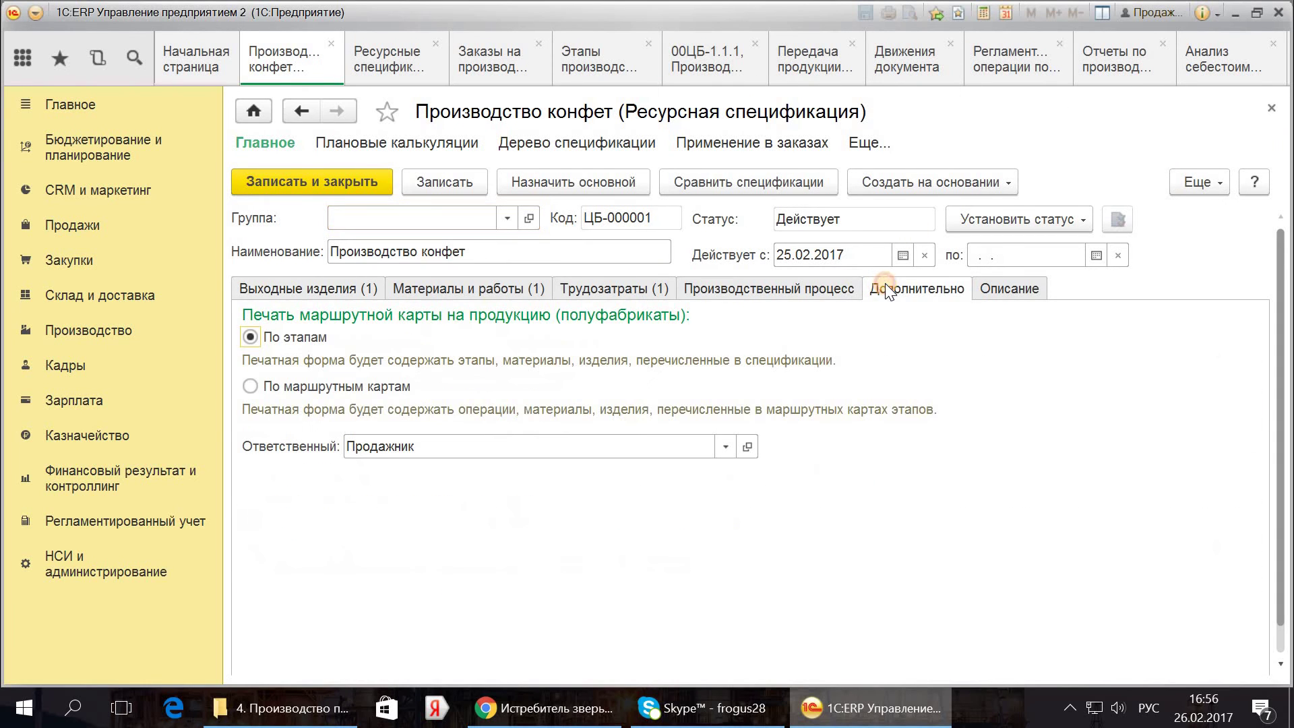
left_click(1271, 108)
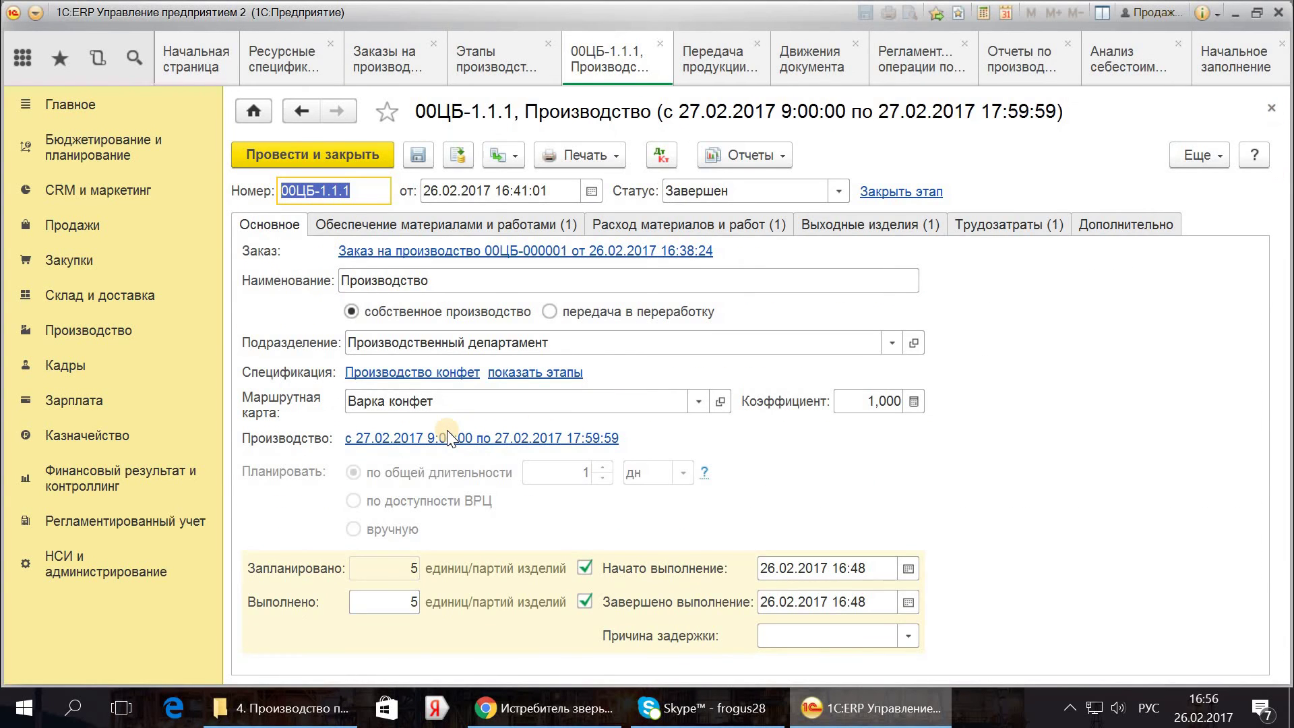
Step: Open the stage's route map Варка конфет, check its operations and status, and close it
left_click(692, 401)
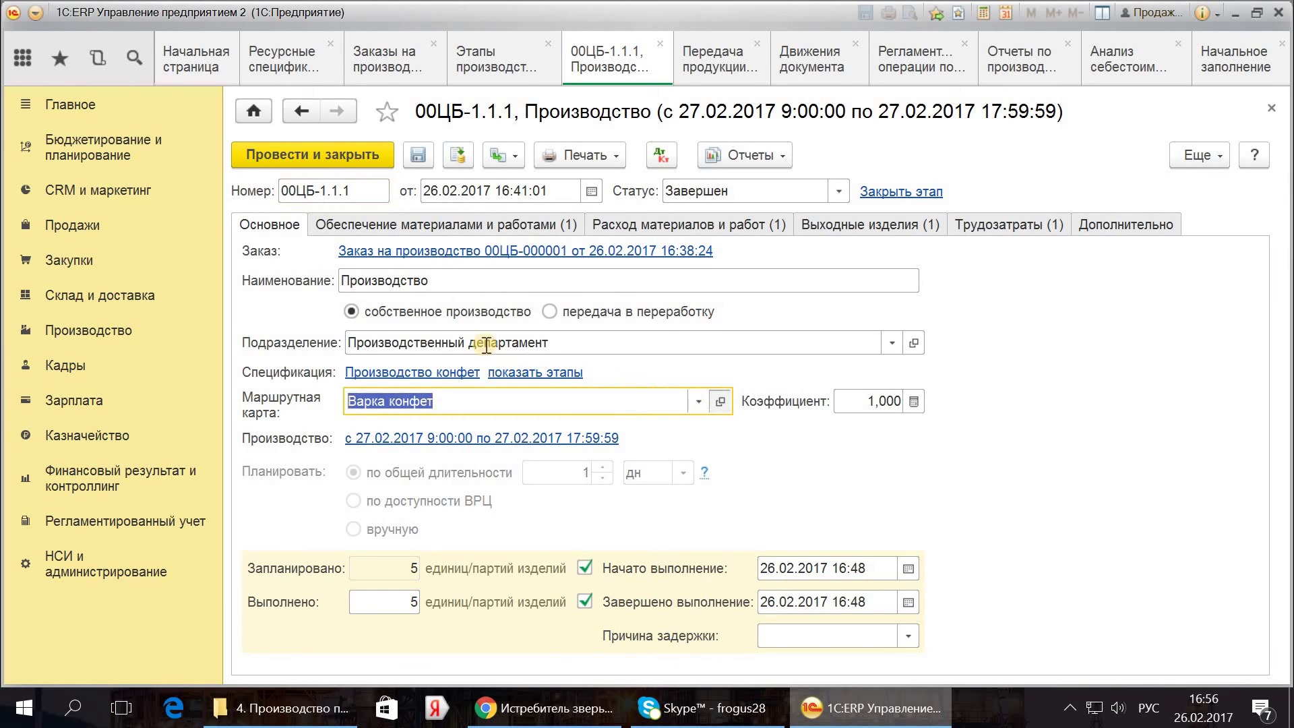
key("shift+F4")
left_click(341, 251)
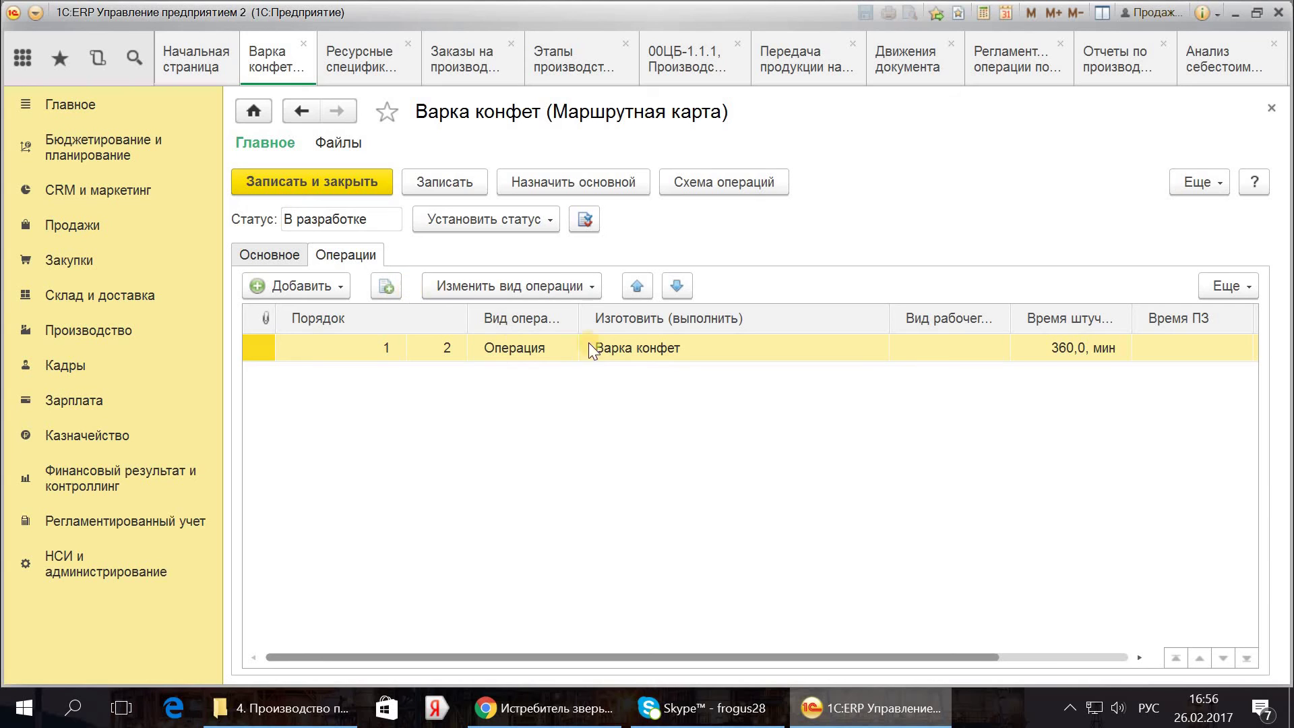
left_click(623, 346)
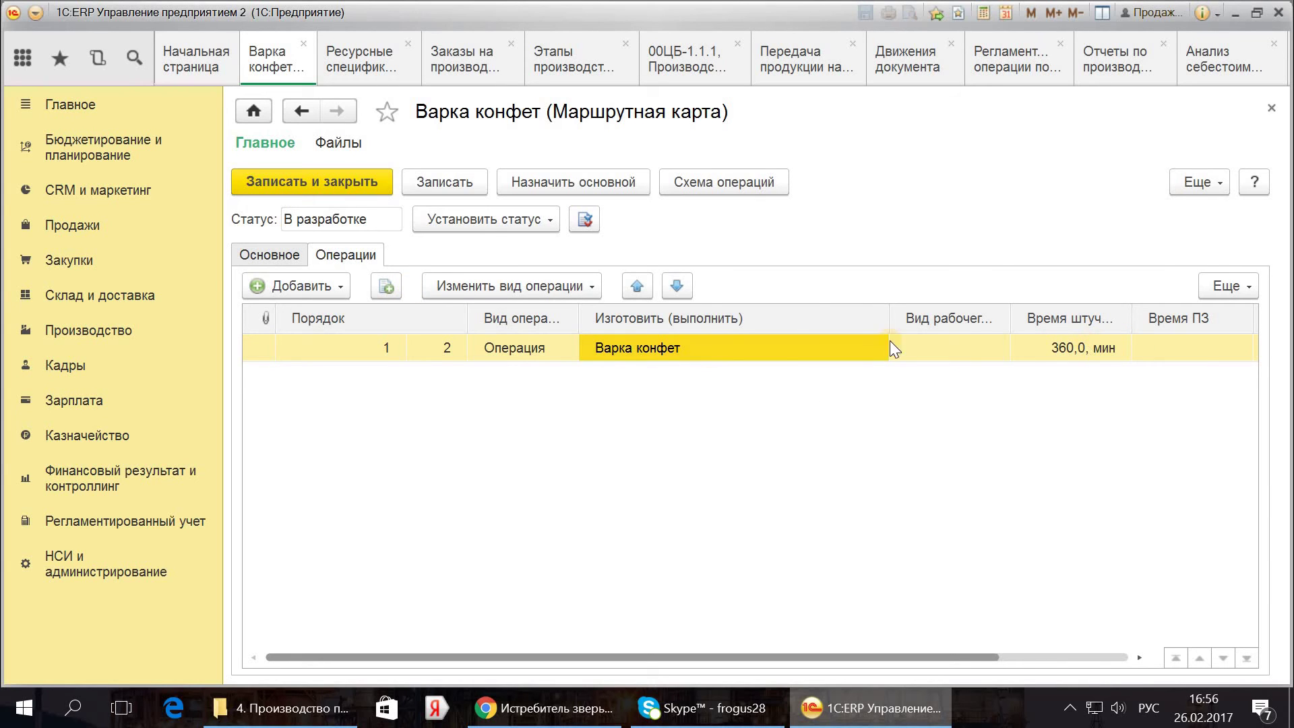
left_click(357, 221)
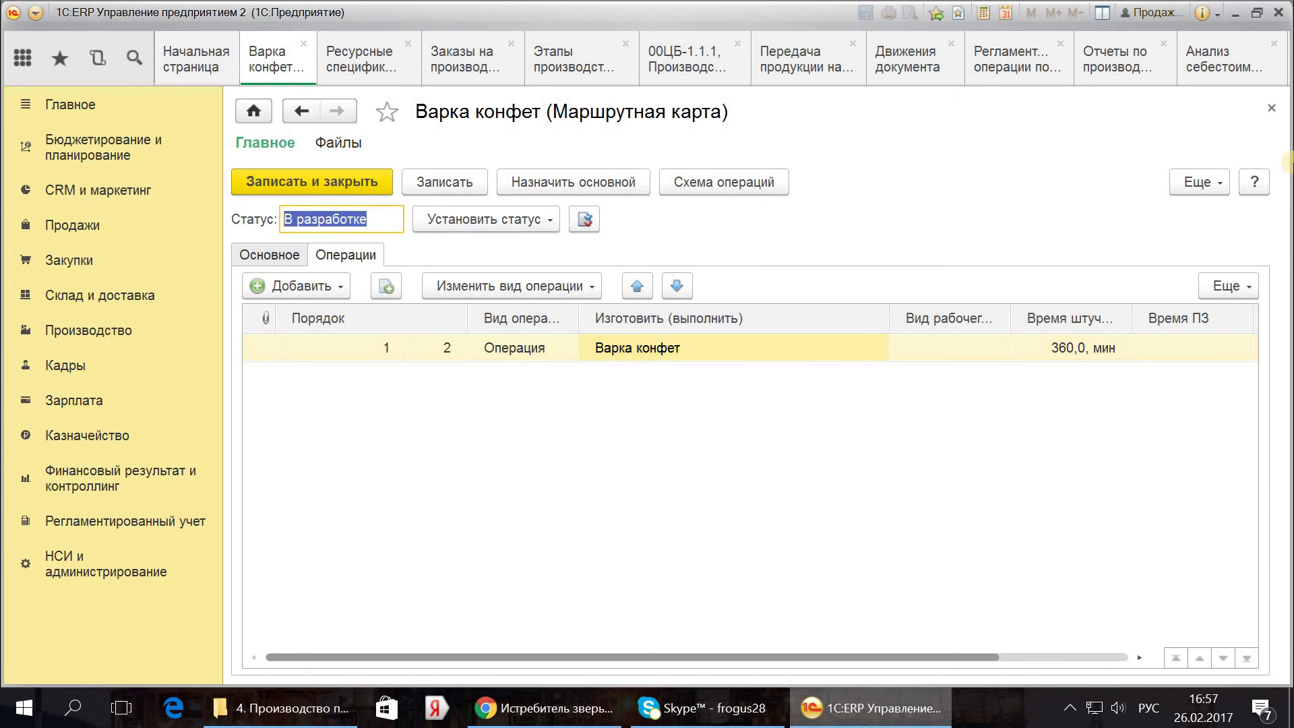
left_click(1271, 108)
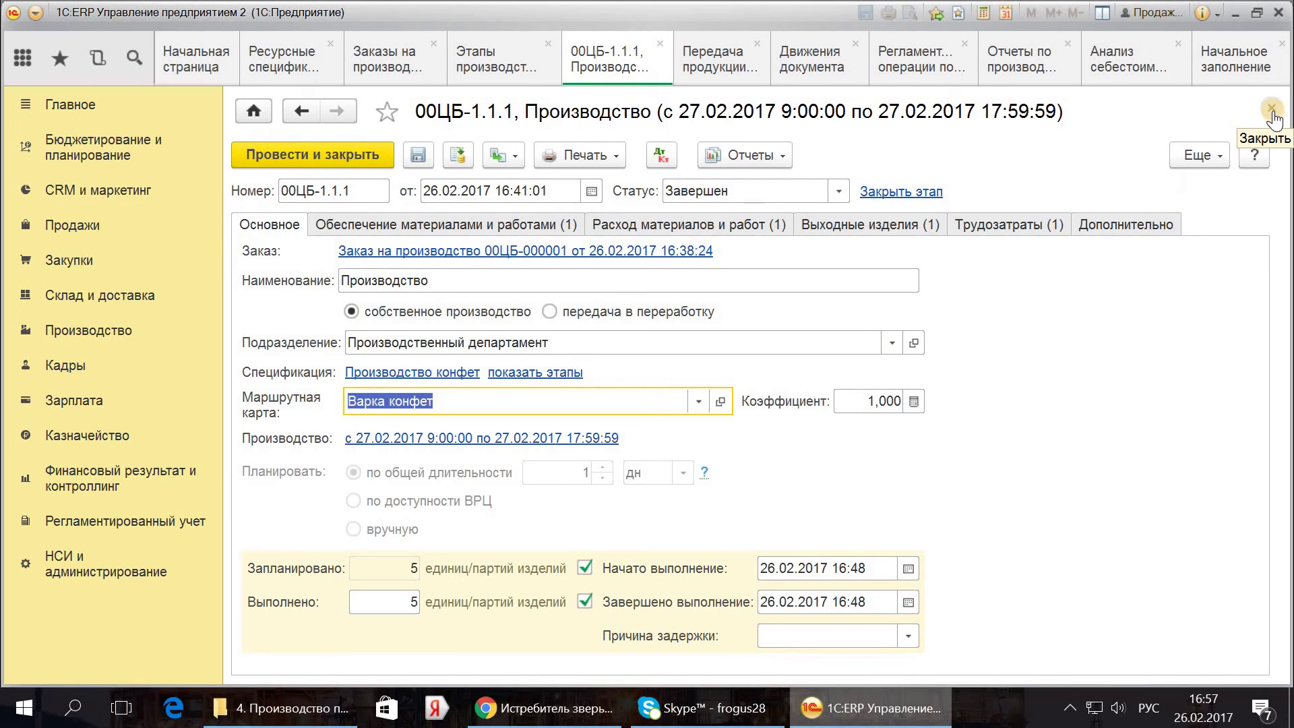